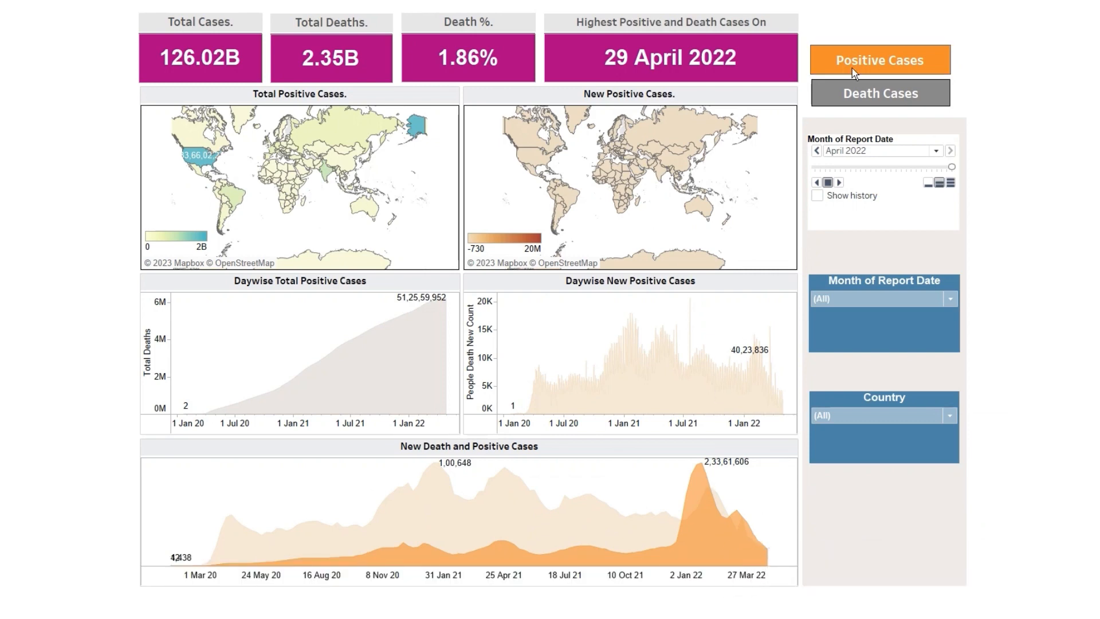
# - Switch the dashboard between the death cases and positive cases views, ending on Death Cases
pyautogui.click(883, 95)
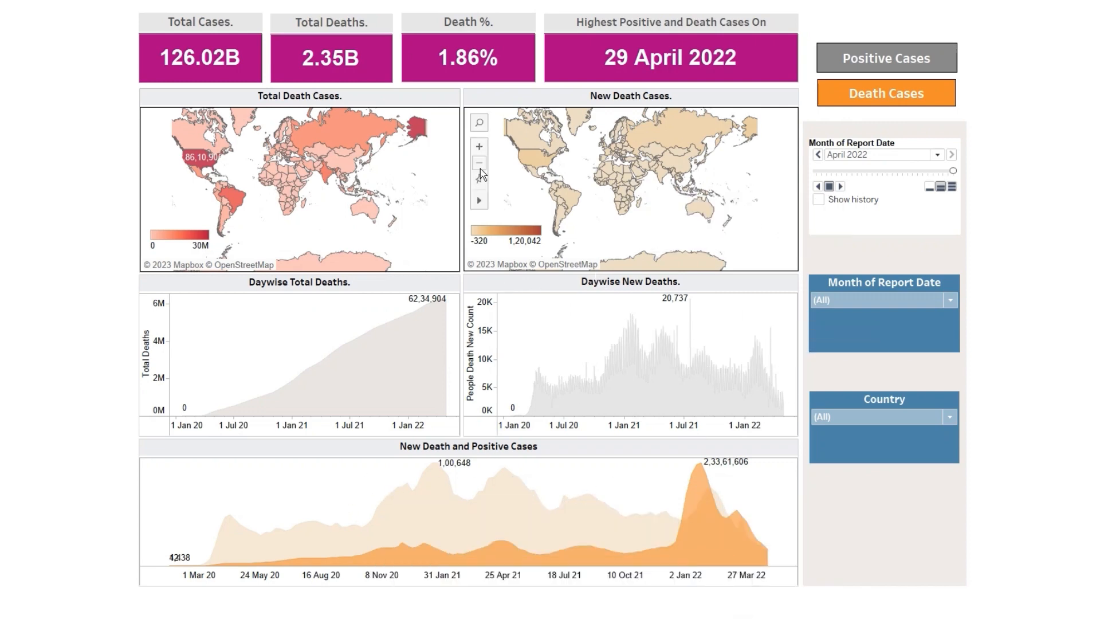
pyautogui.click(914, 57)
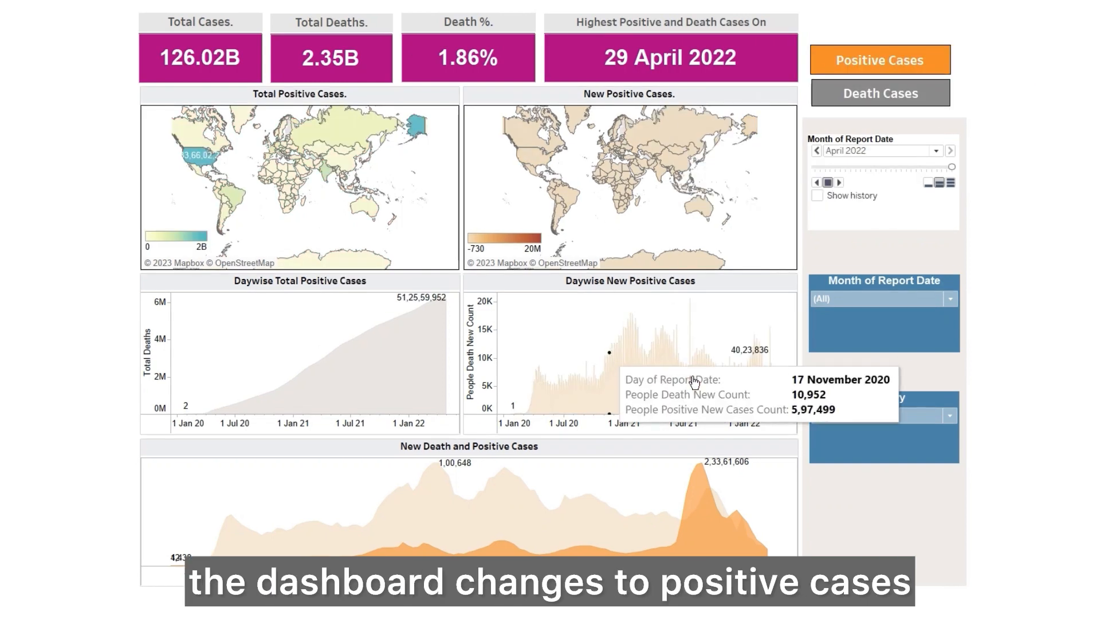
pyautogui.click(915, 95)
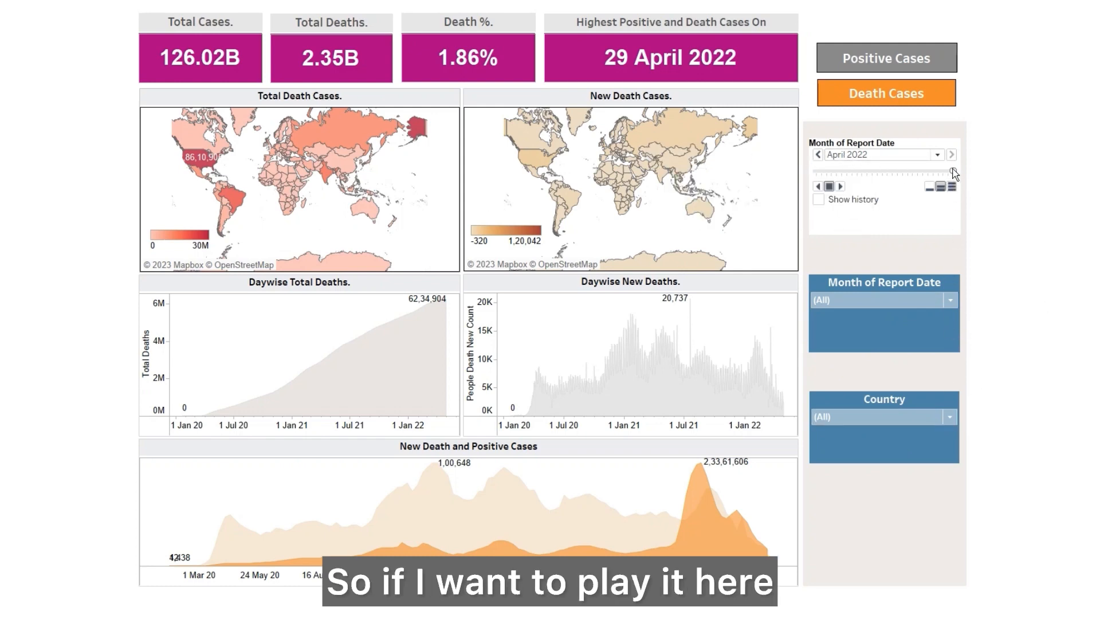
# - Set the Month of Report Date player back to January 2020 and play the months forward on the death case maps
pyautogui.moveTo(953, 172); pyautogui.dragTo(817, 171)
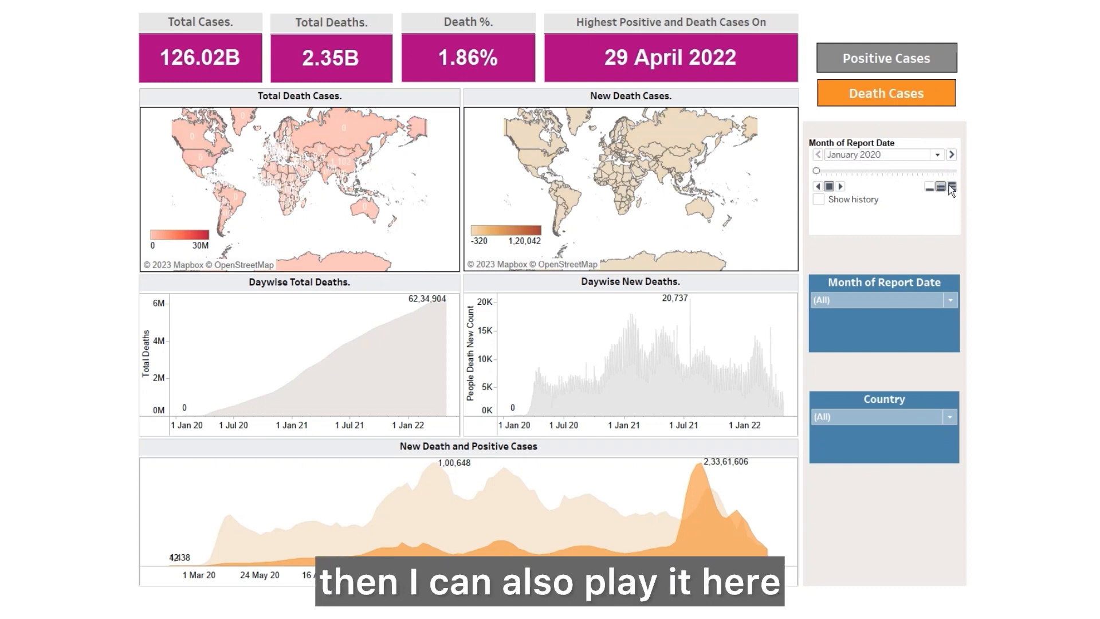
pyautogui.click(841, 187)
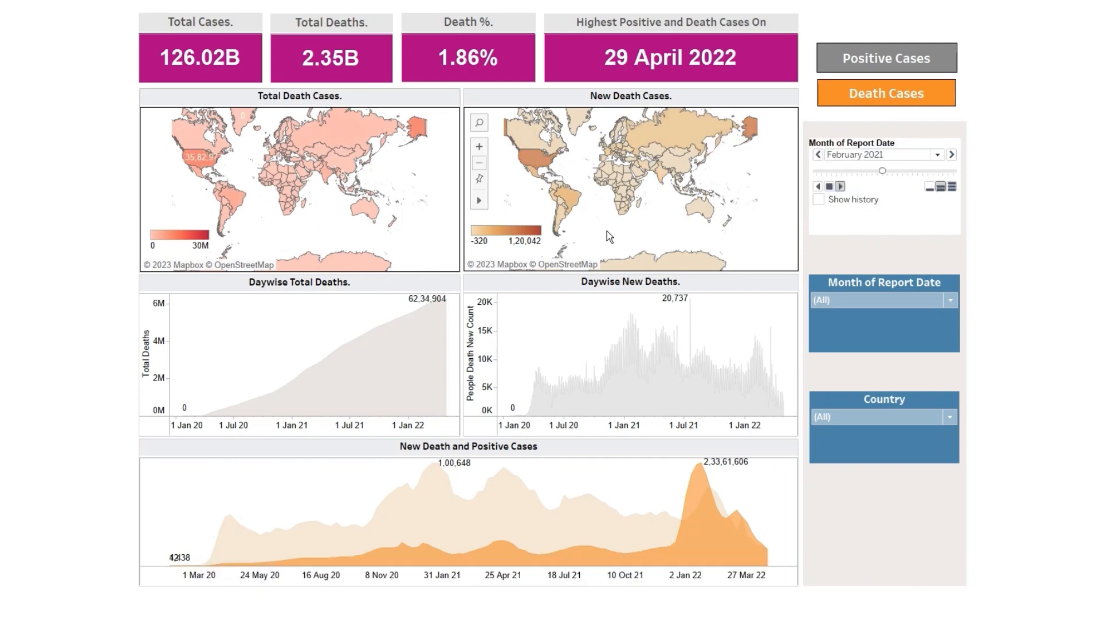
pyautogui.moveTo(528, 158)
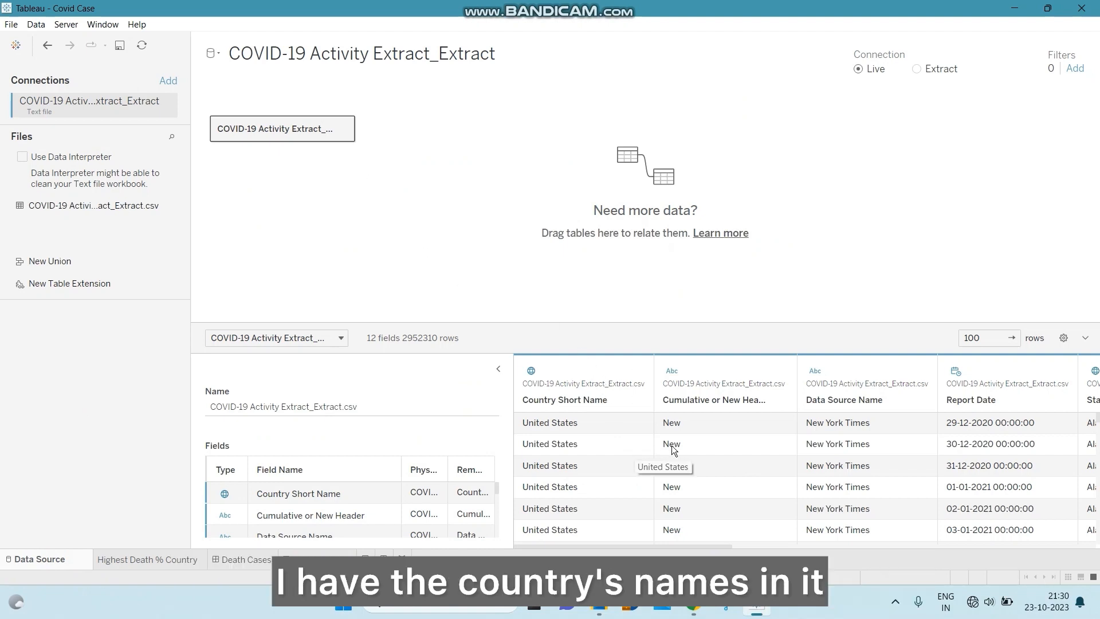
# - Examine the columns of the COVID-19 Activity Extract data source, from Country Short Name through Death %
pyautogui.hscroll(6, 754, 435)
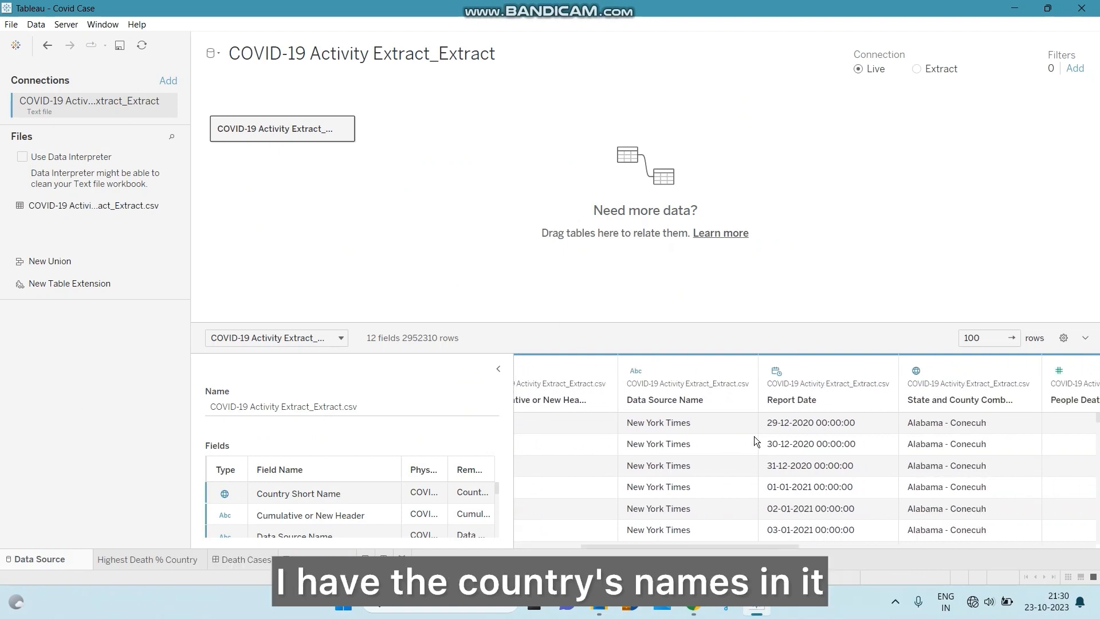
pyautogui.hscroll(3, 788, 446)
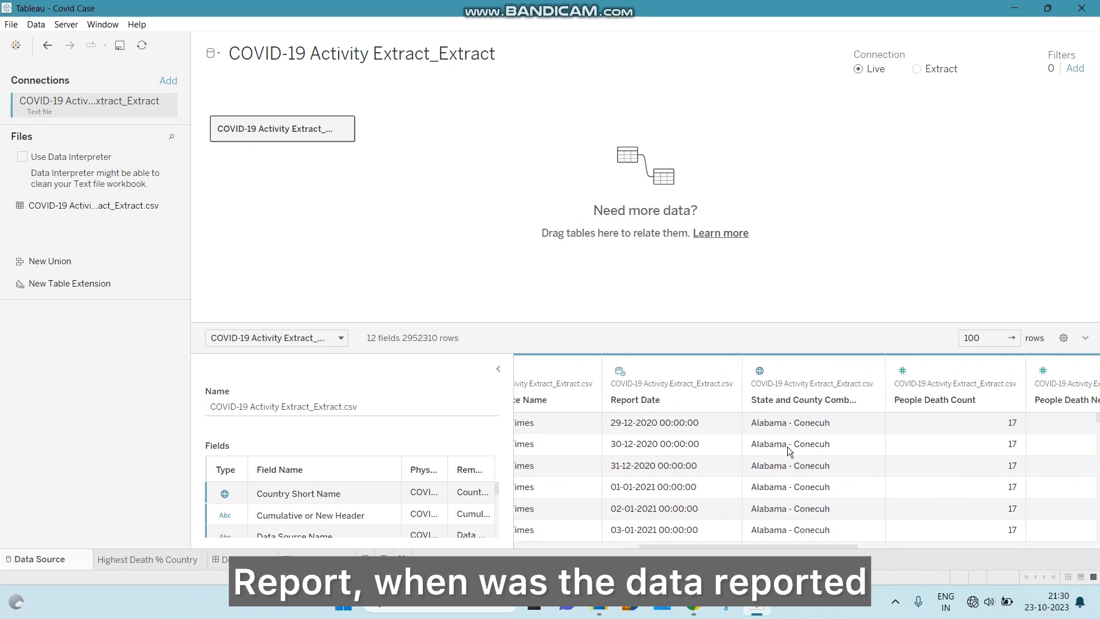
pyautogui.hscroll(3, 834, 415)
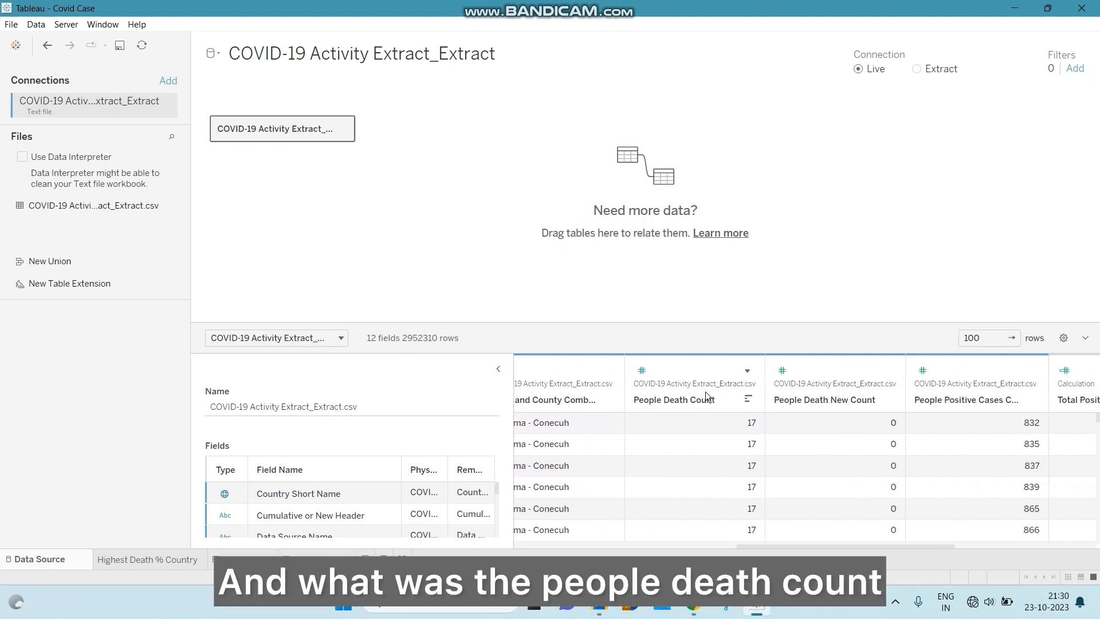
pyautogui.hscroll(3, 885, 427)
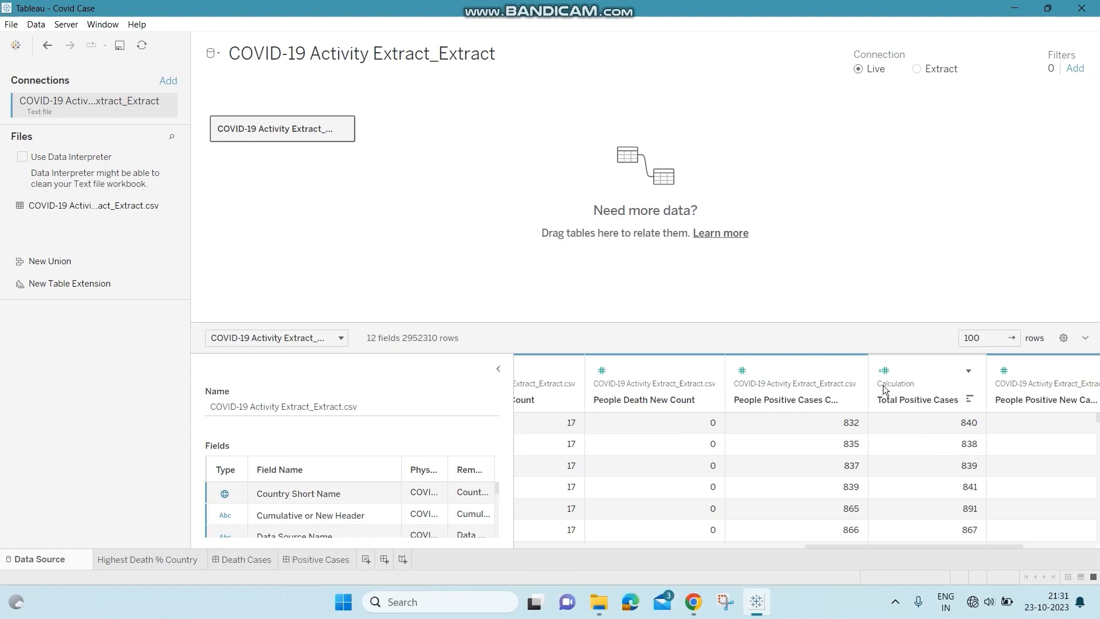
pyautogui.hscroll(3, 922, 421)
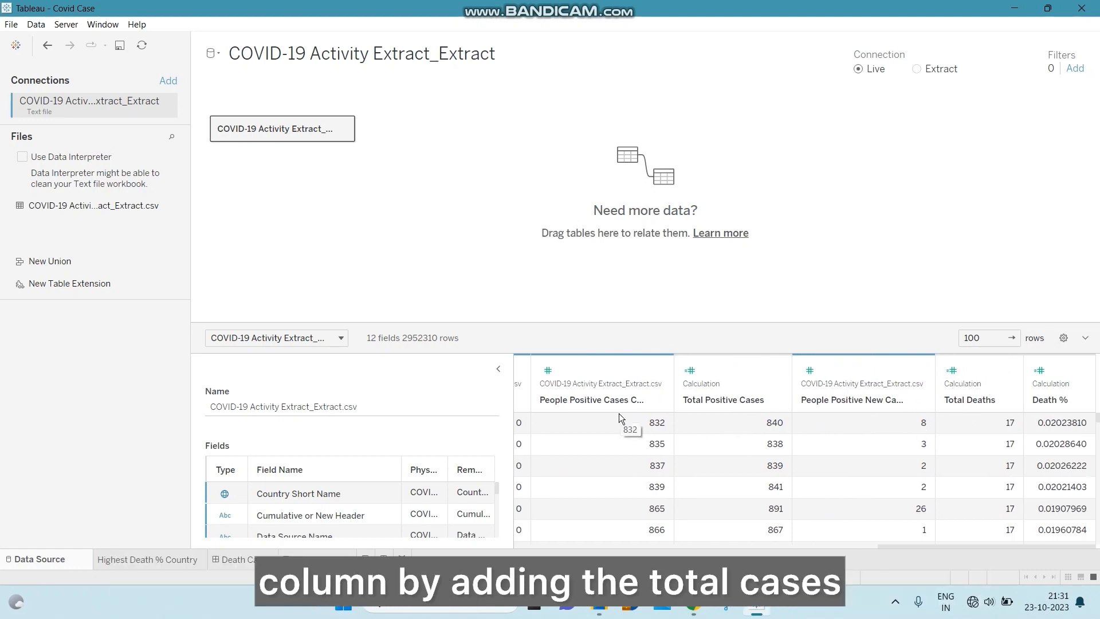
# - Review the formula of the Total Positive Cases calculated field and close it without changes
pyautogui.hscroll(-1, 619, 413)
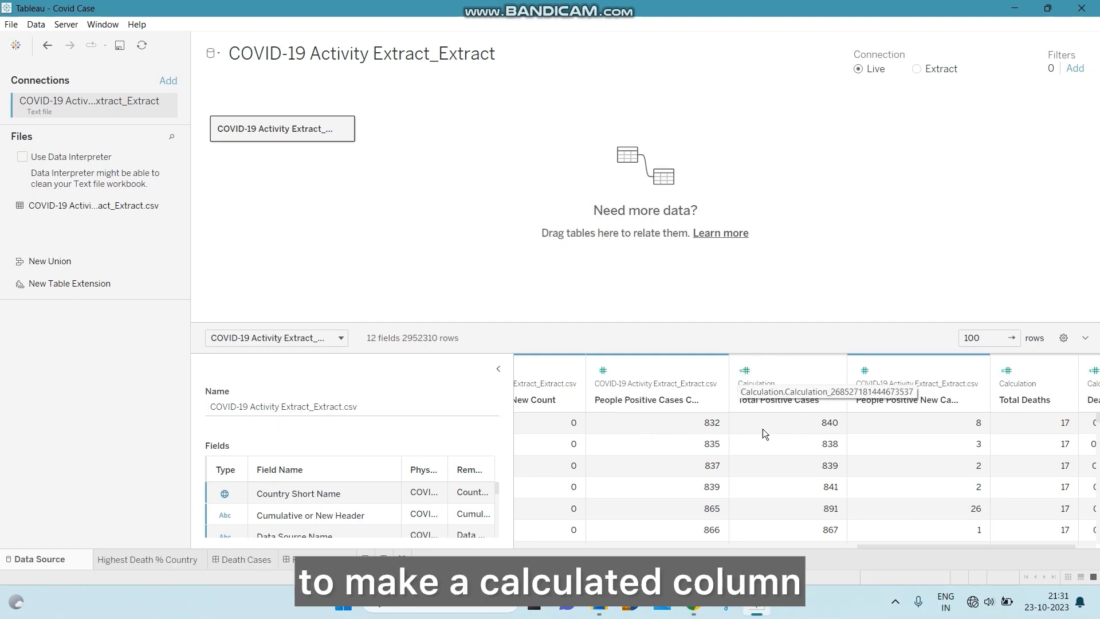
pyautogui.click(829, 371)
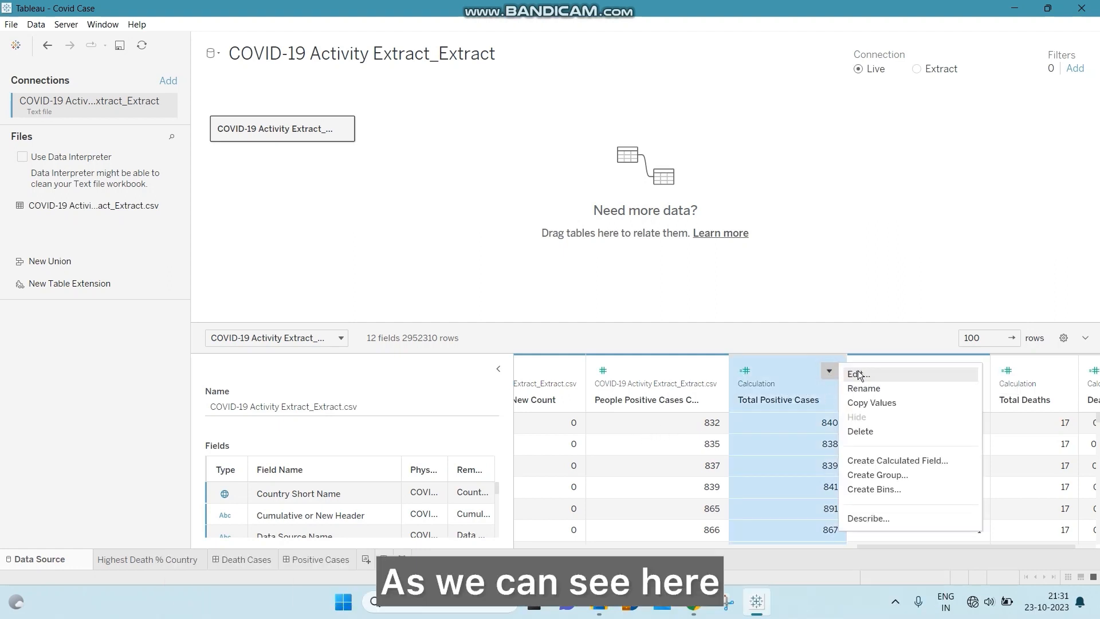
pyautogui.click(858, 374)
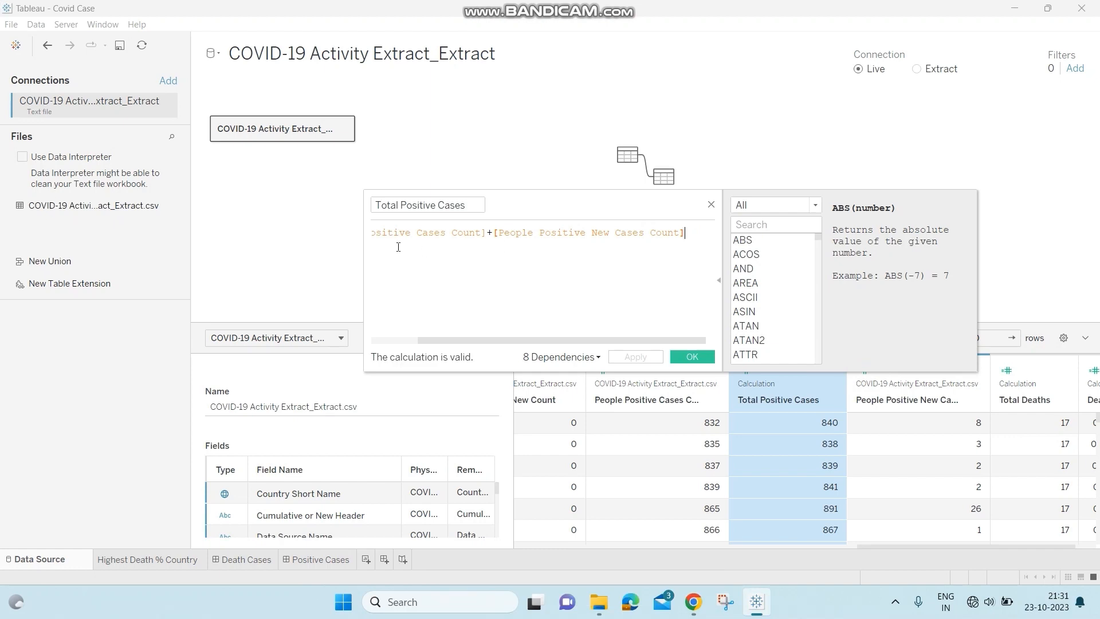
pyautogui.hscroll(-1, 395, 243)
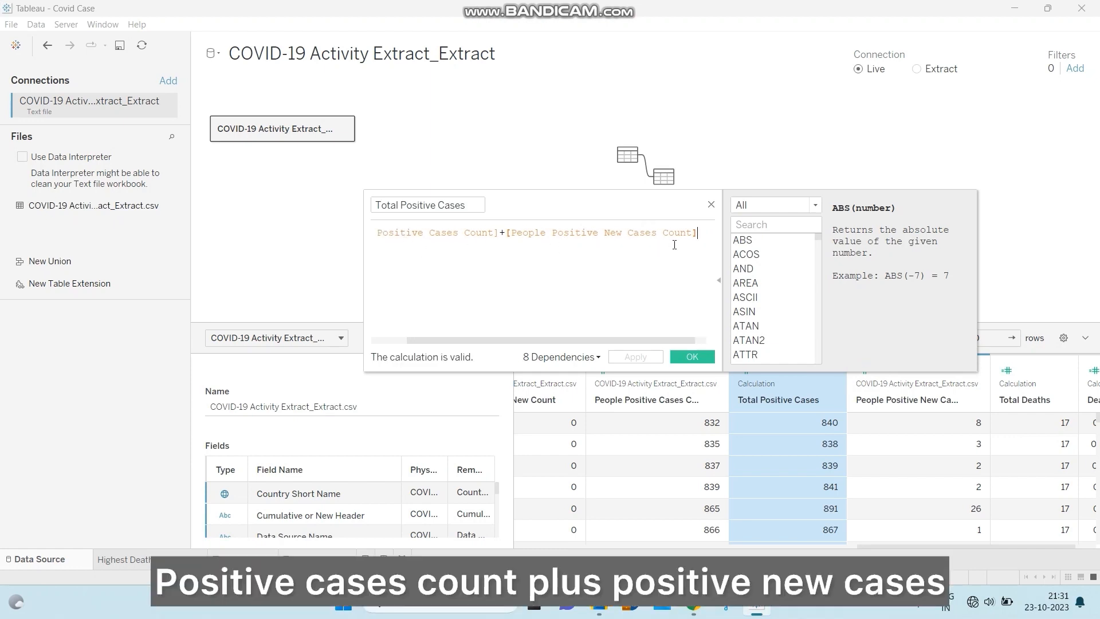
pyautogui.click(711, 205)
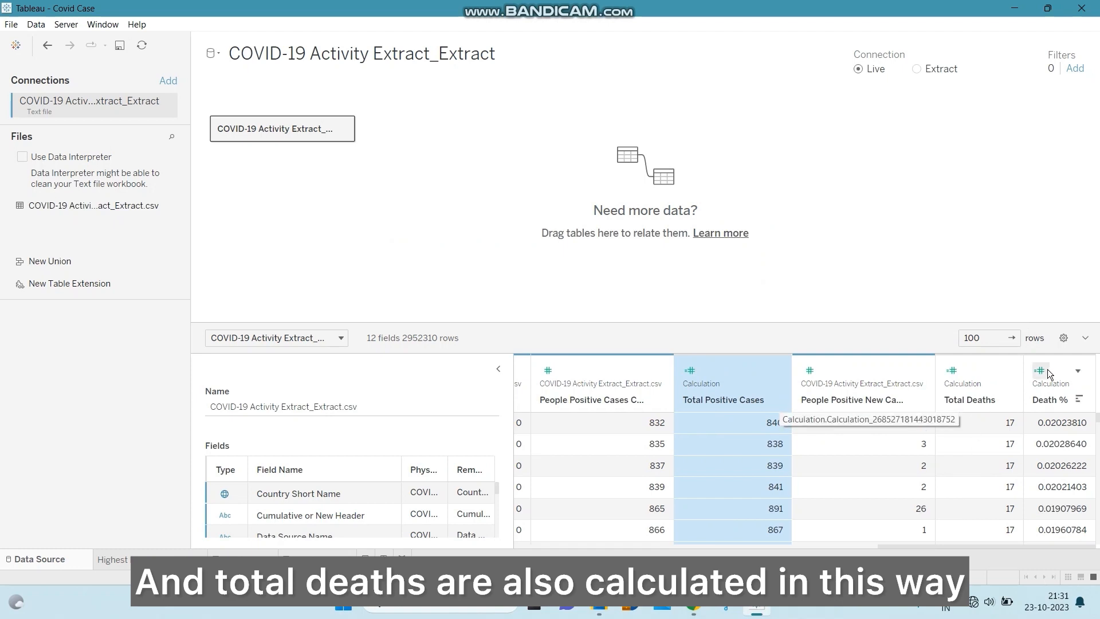
# - Review the formula of the Death % calculated field, close it without changes and return to the first data columns
pyautogui.click(1077, 371)
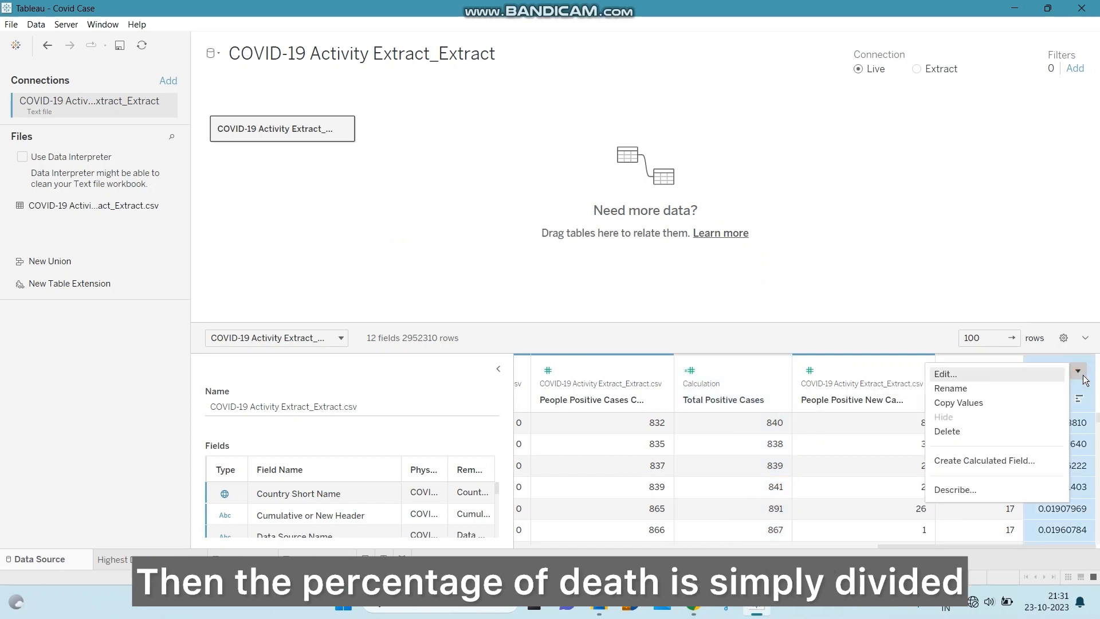
pyautogui.click(947, 373)
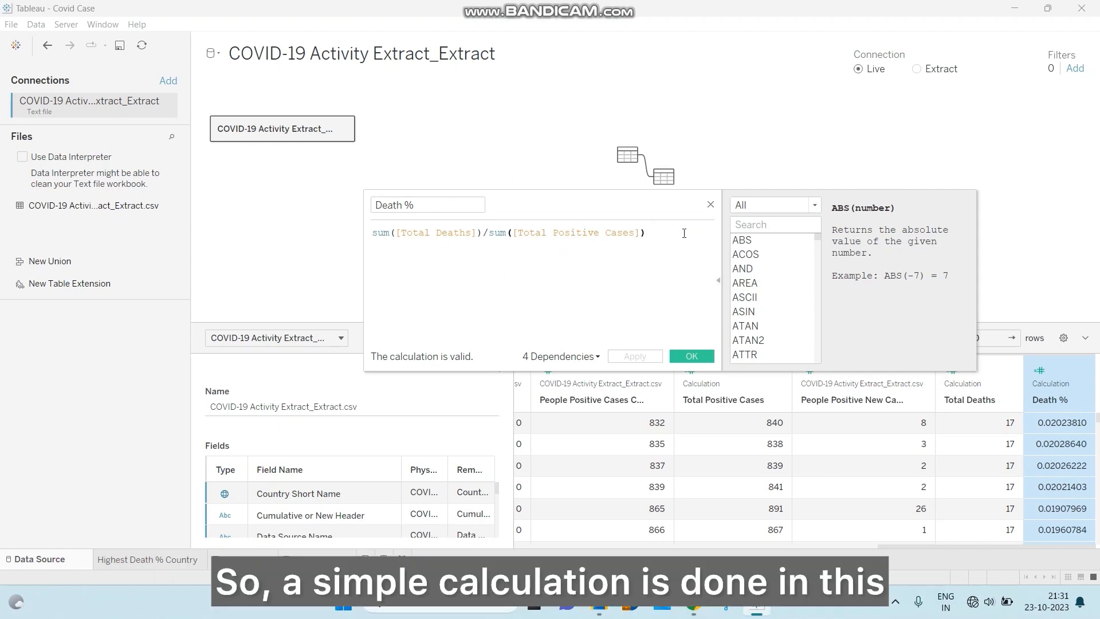
pyautogui.click(710, 203)
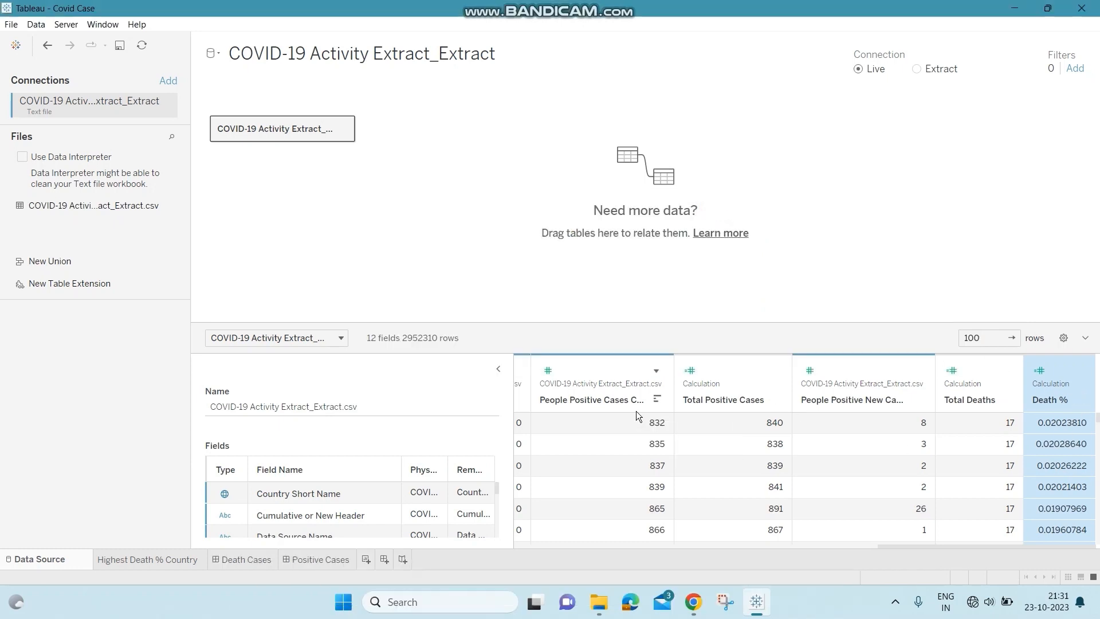
pyautogui.hscroll(-10, 549, 454)
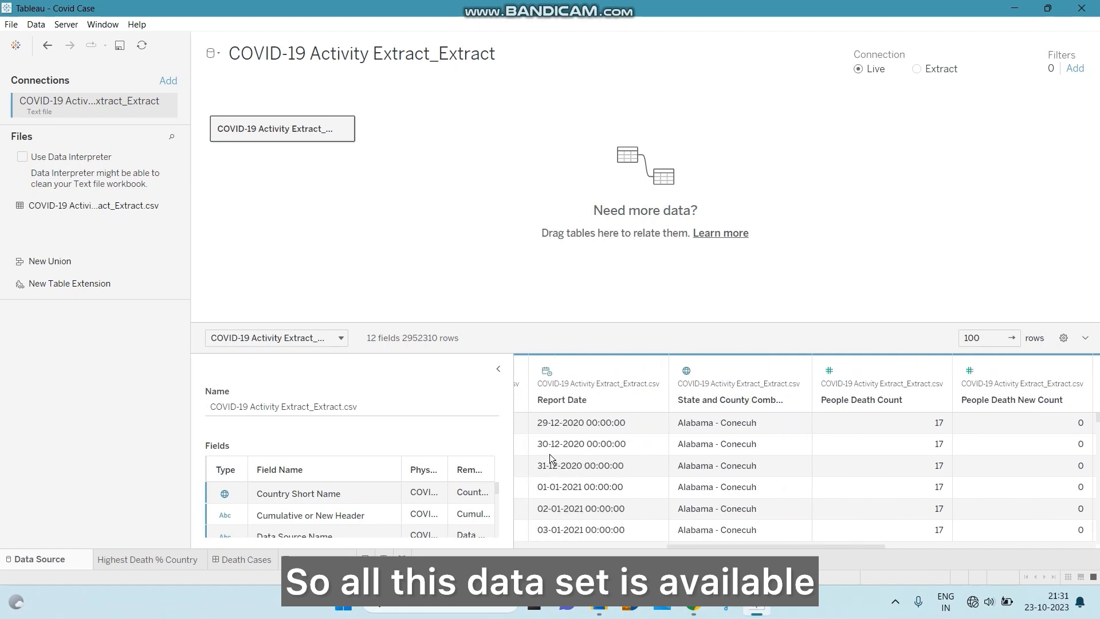
pyautogui.hscroll(-2, 549, 457)
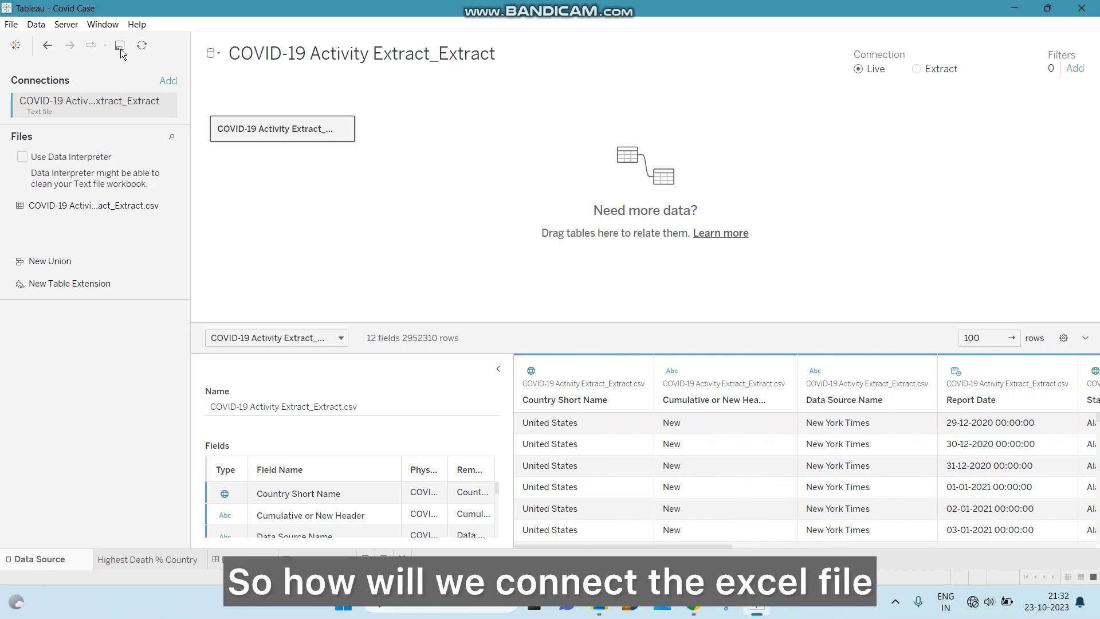
# - Start adding a new Microsoft Excel data source, and cancel at the file selection
pyautogui.click(36, 24)
pyautogui.click(54, 40)
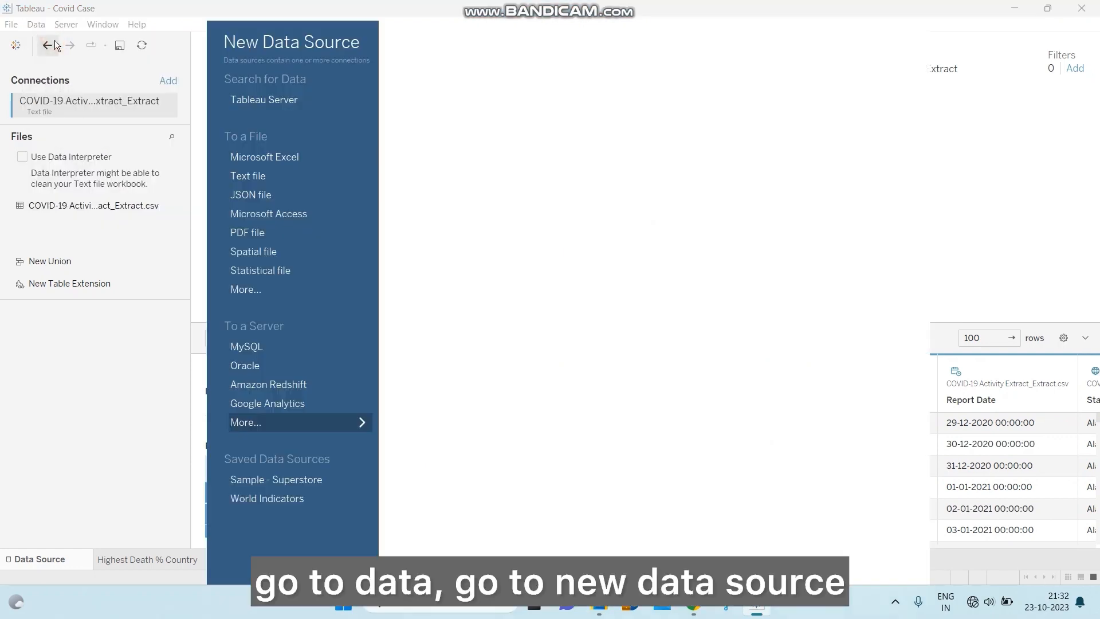
pyautogui.click(300, 158)
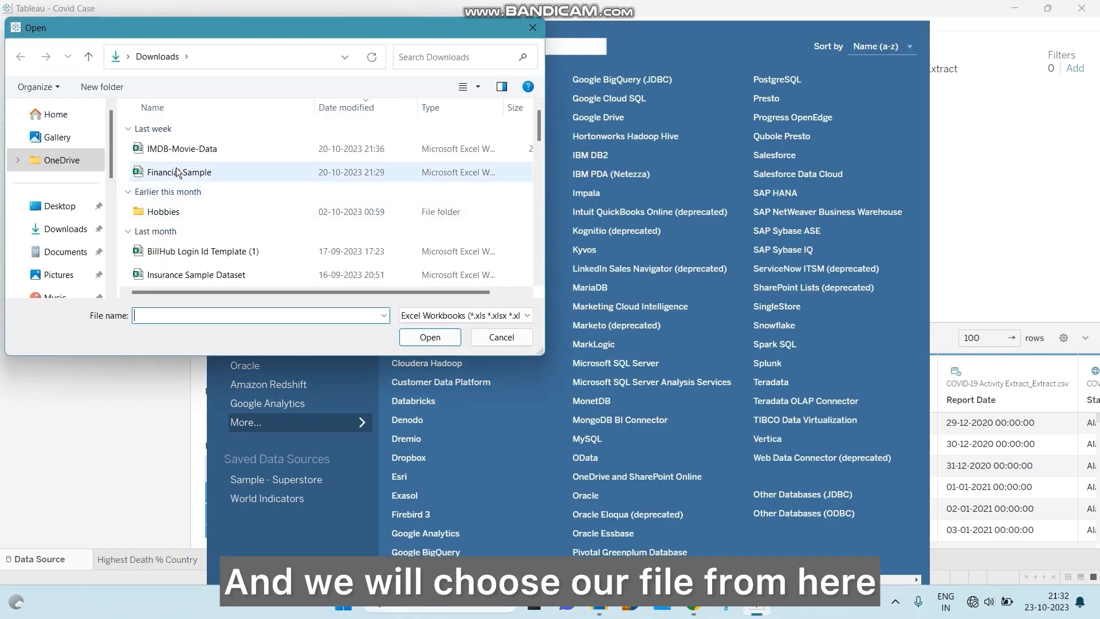
pyautogui.click(504, 338)
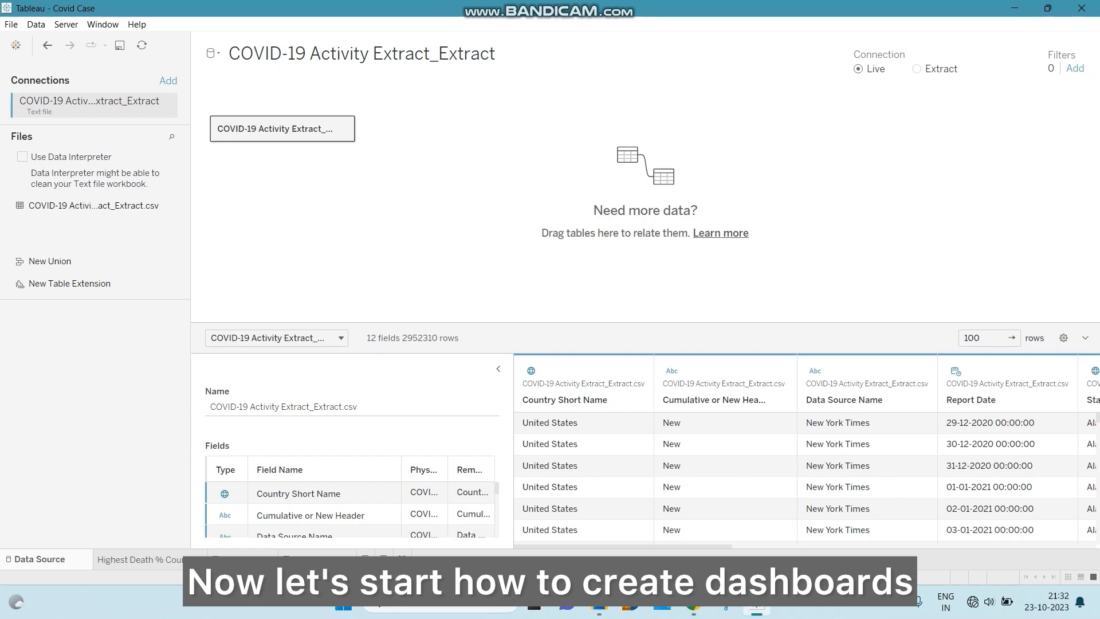
# - Compare the Death Cases and Positive Cases dashboards, ending on Death Cases
pyautogui.click(230, 560)
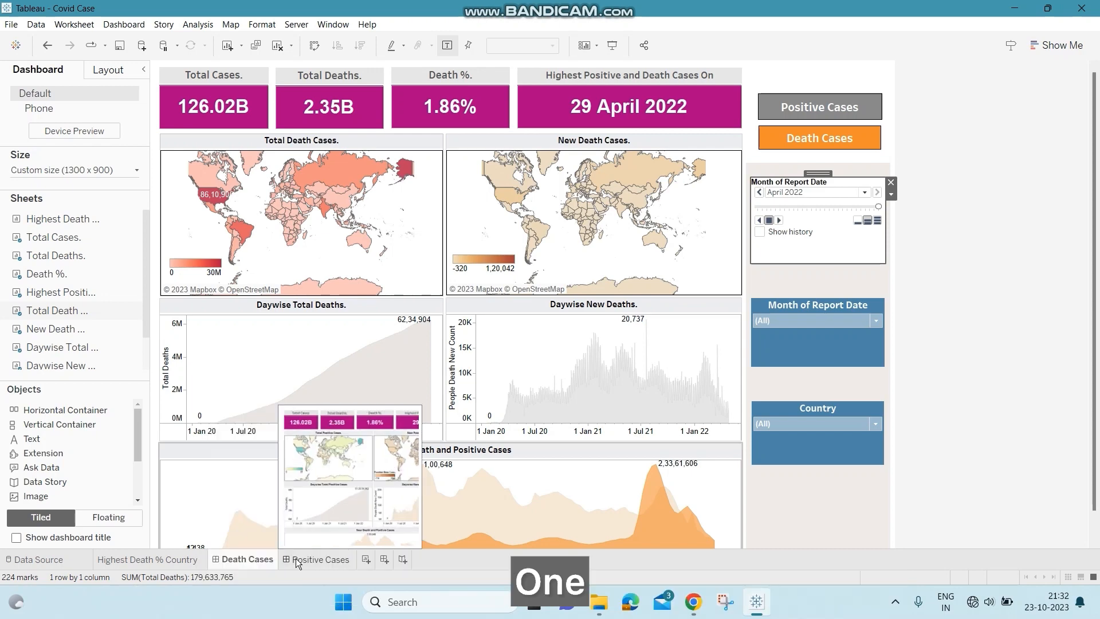
pyautogui.click(296, 558)
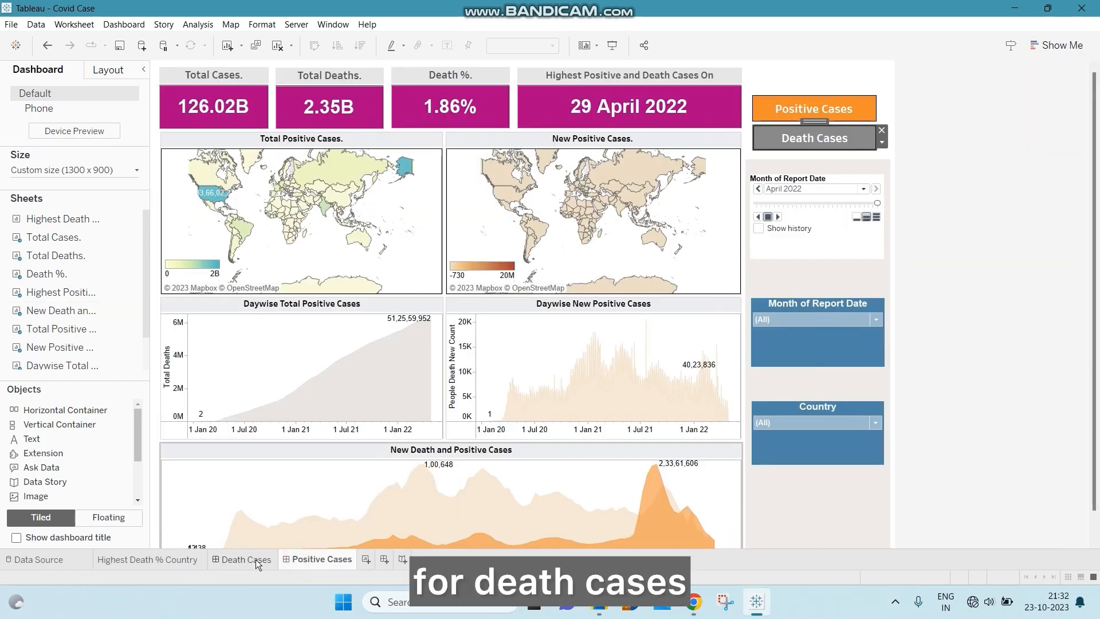
pyautogui.moveTo(303, 559)
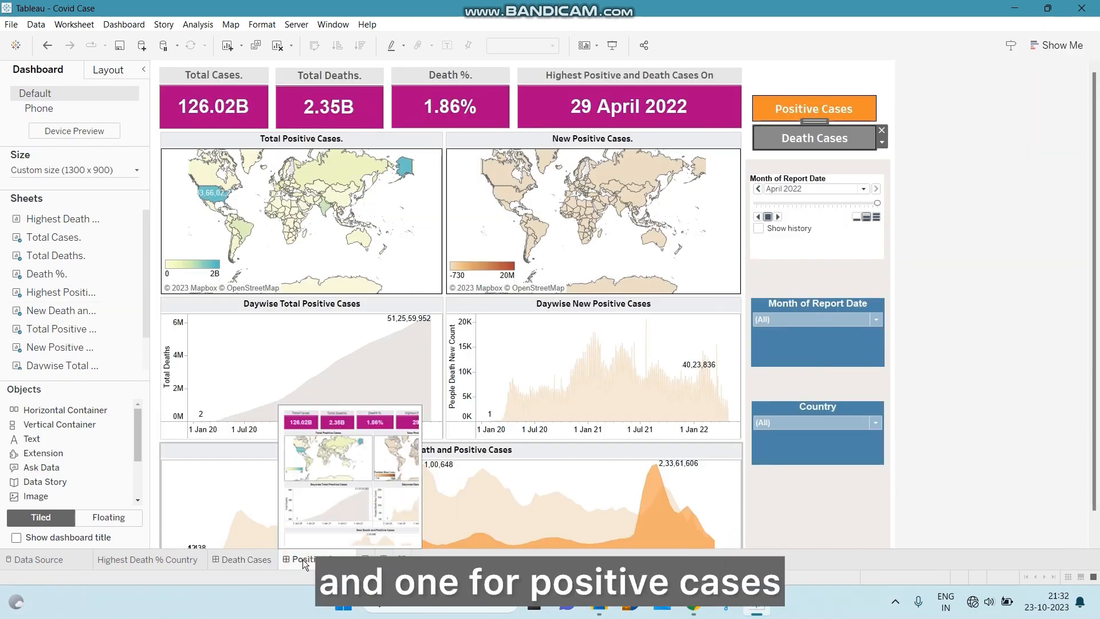
pyautogui.click(251, 563)
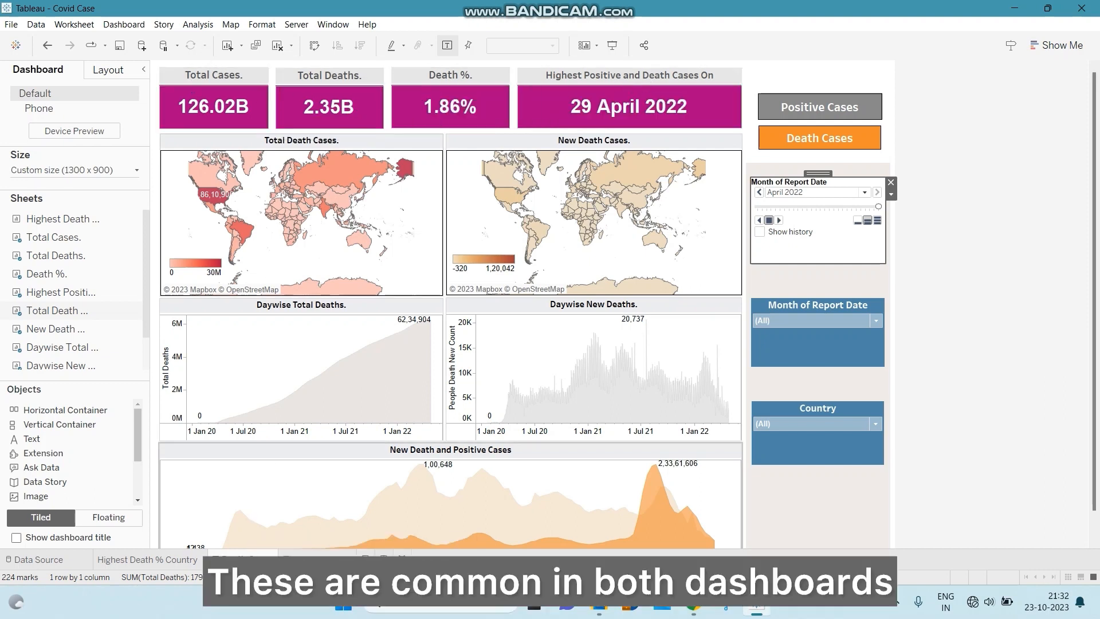
pyautogui.moveTo(291, 564)
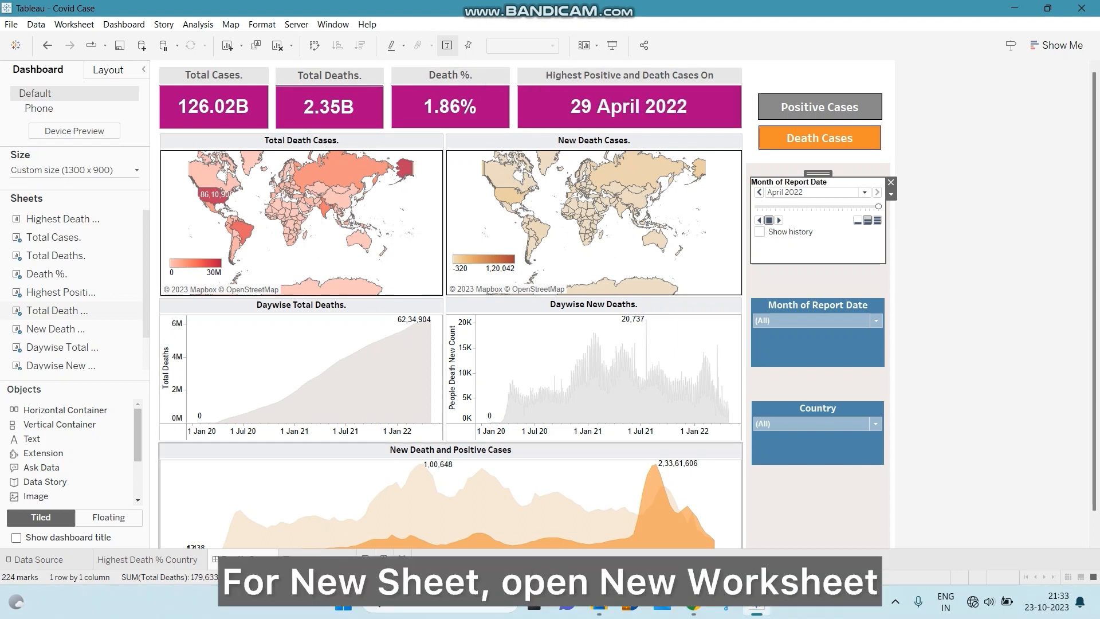
# - Create a new worksheet and show the sum of Total Positive Cases as its text mark
pyautogui.click(365, 554)
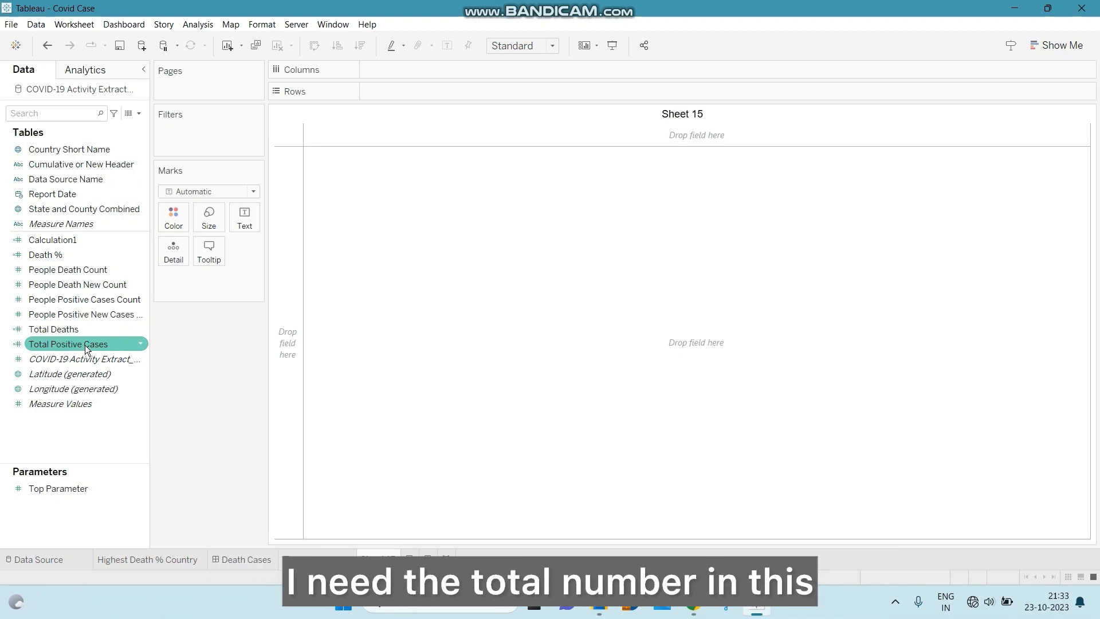
pyautogui.moveTo(85, 345); pyautogui.dragTo(244, 221)
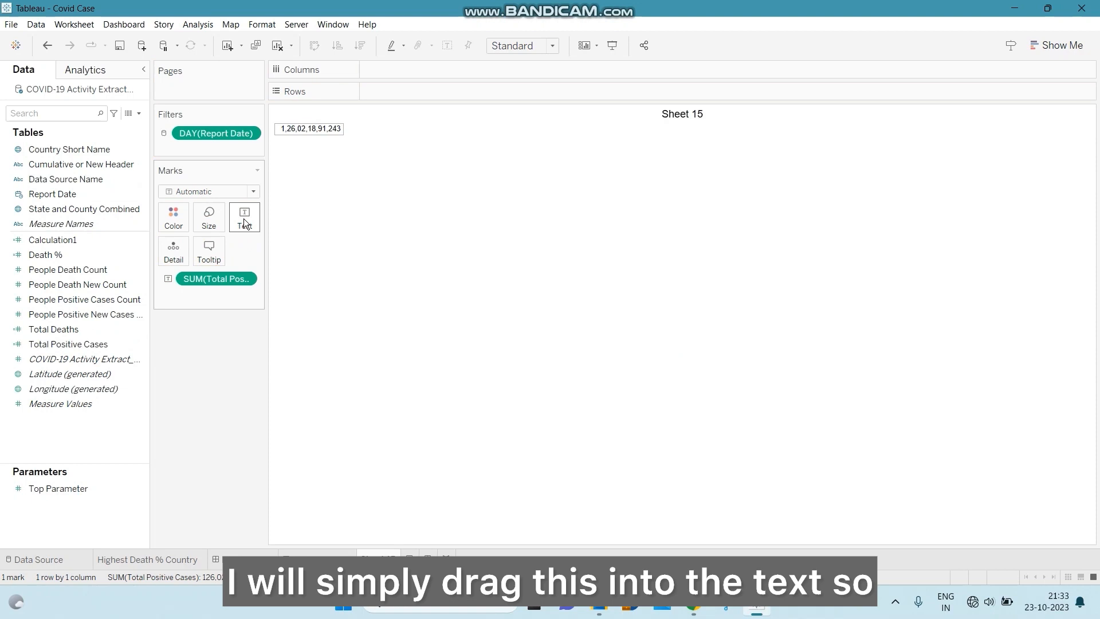
# - Format the SUM(Total Positive Cases) figure as a custom number in Billions (B) with 0 decimal places
pyautogui.rightClick(299, 130)
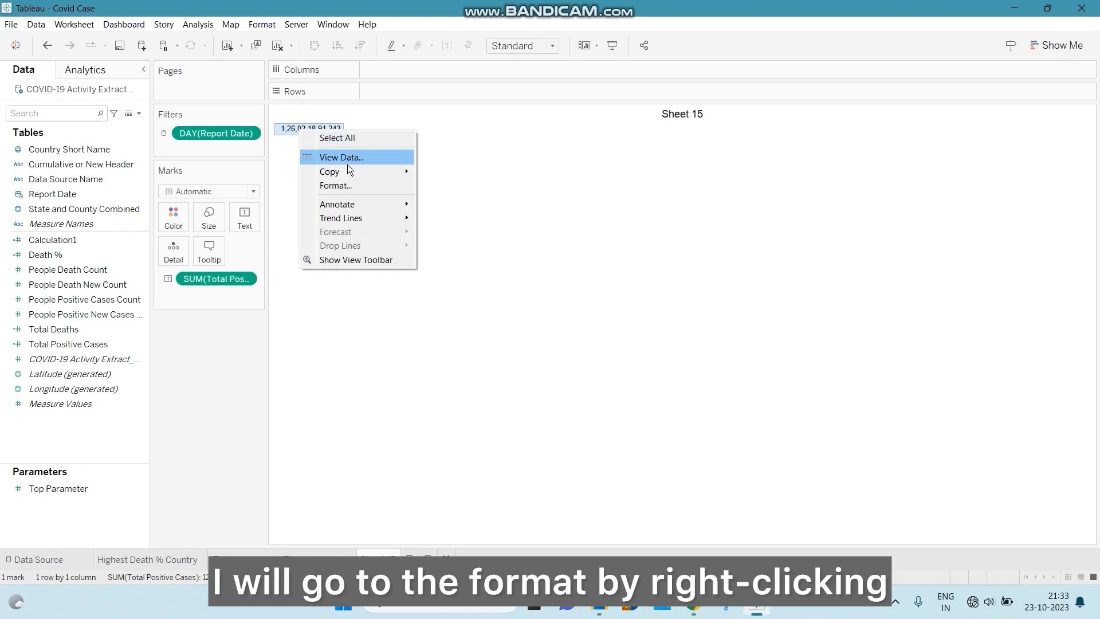
pyautogui.click(343, 184)
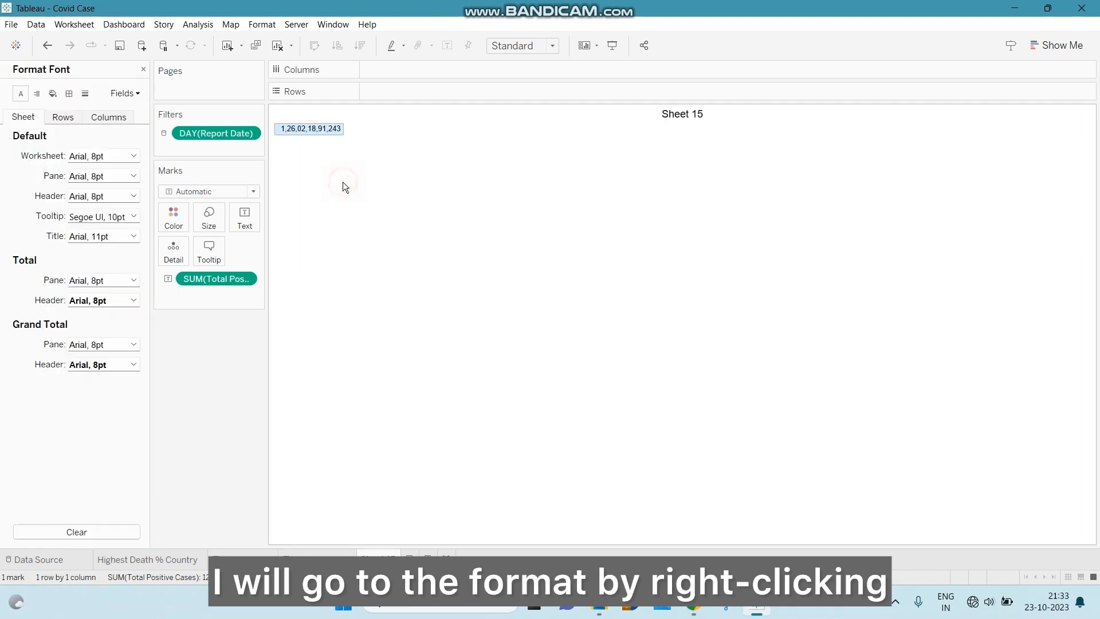
pyautogui.click(138, 93)
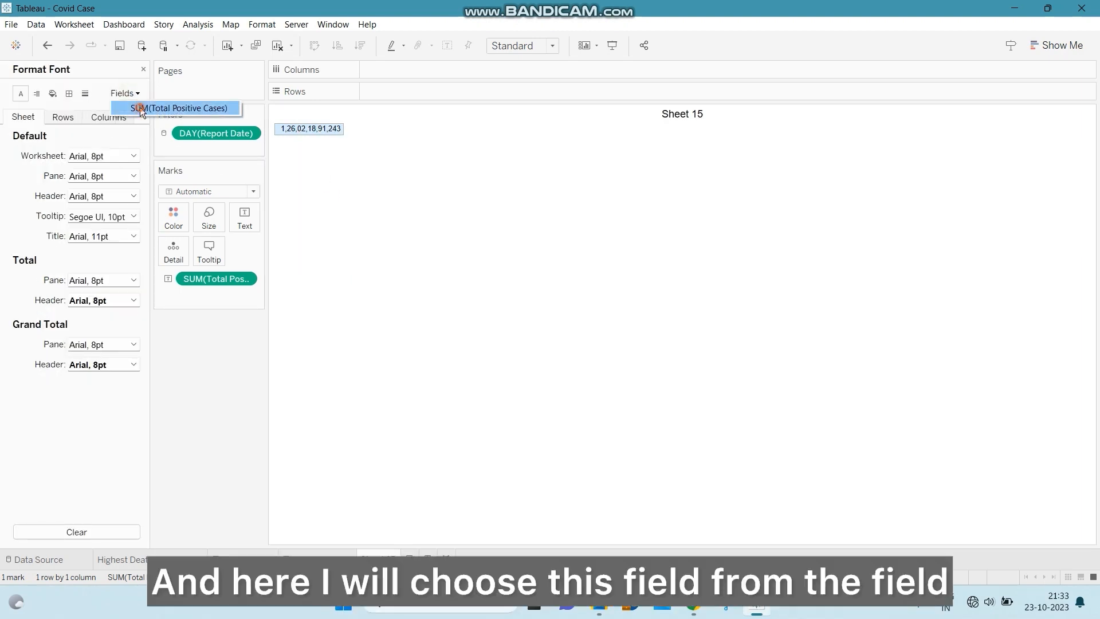
pyautogui.click(140, 107)
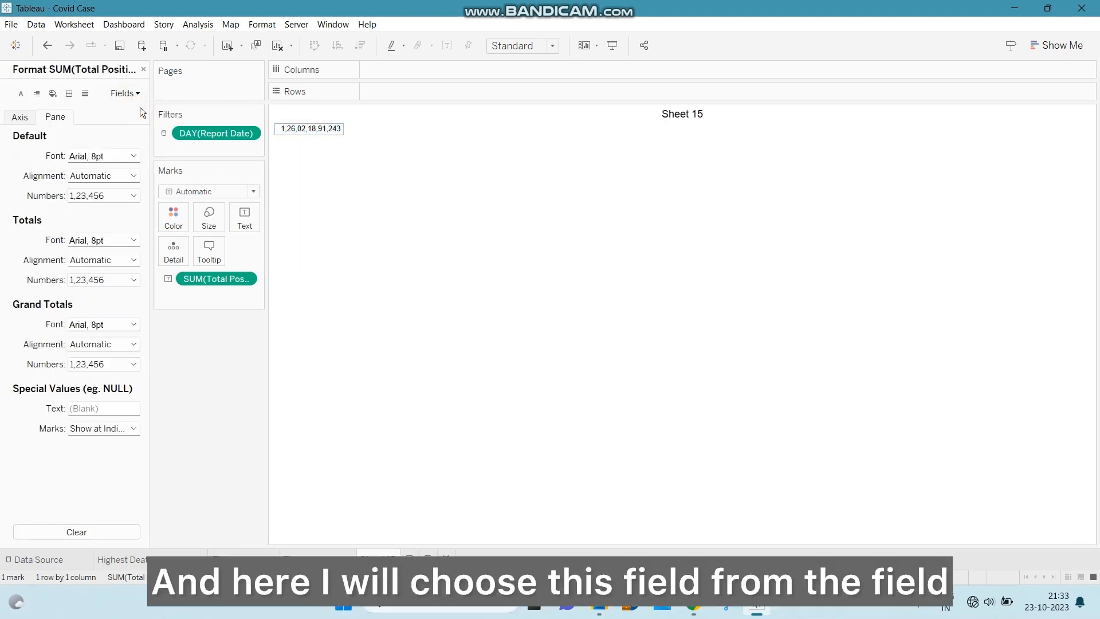
pyautogui.click(131, 196)
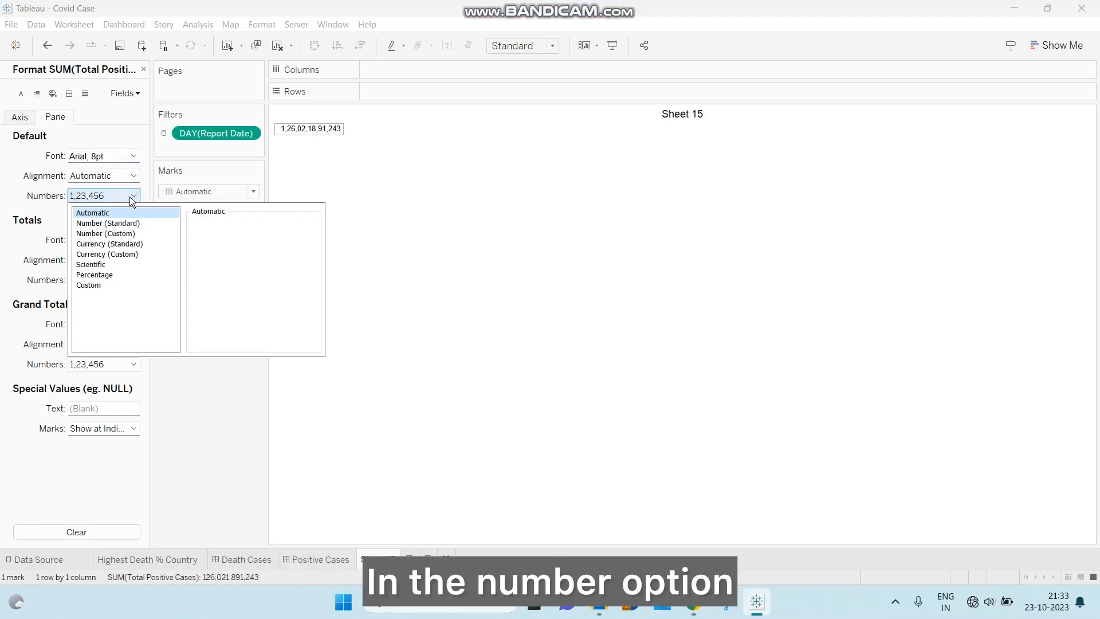
pyautogui.click(142, 225)
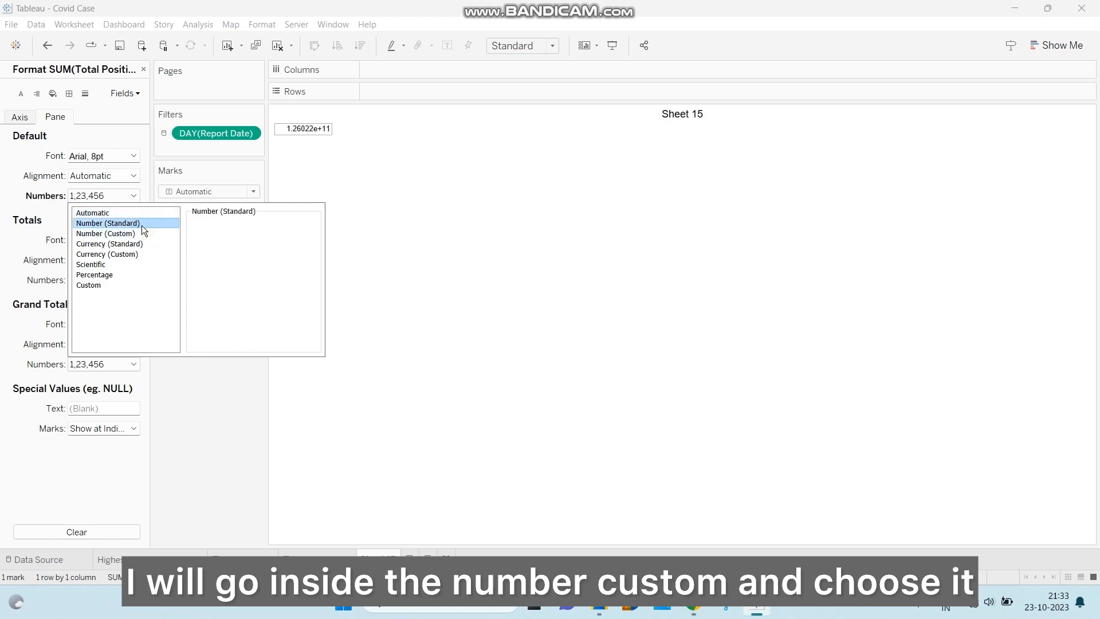
pyautogui.click(141, 232)
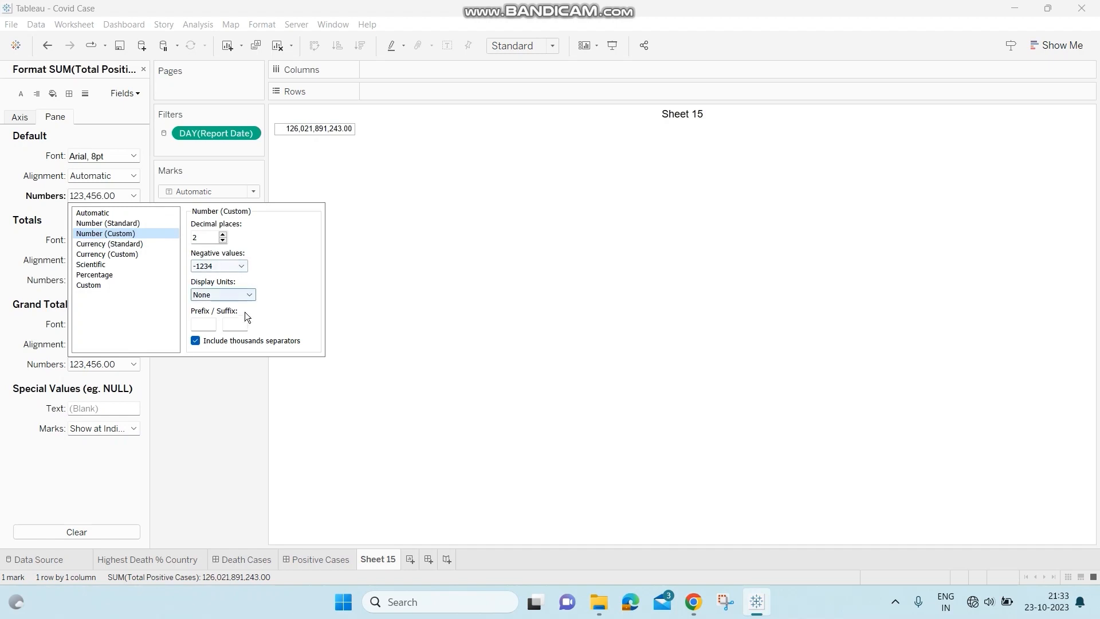
pyautogui.click(240, 293)
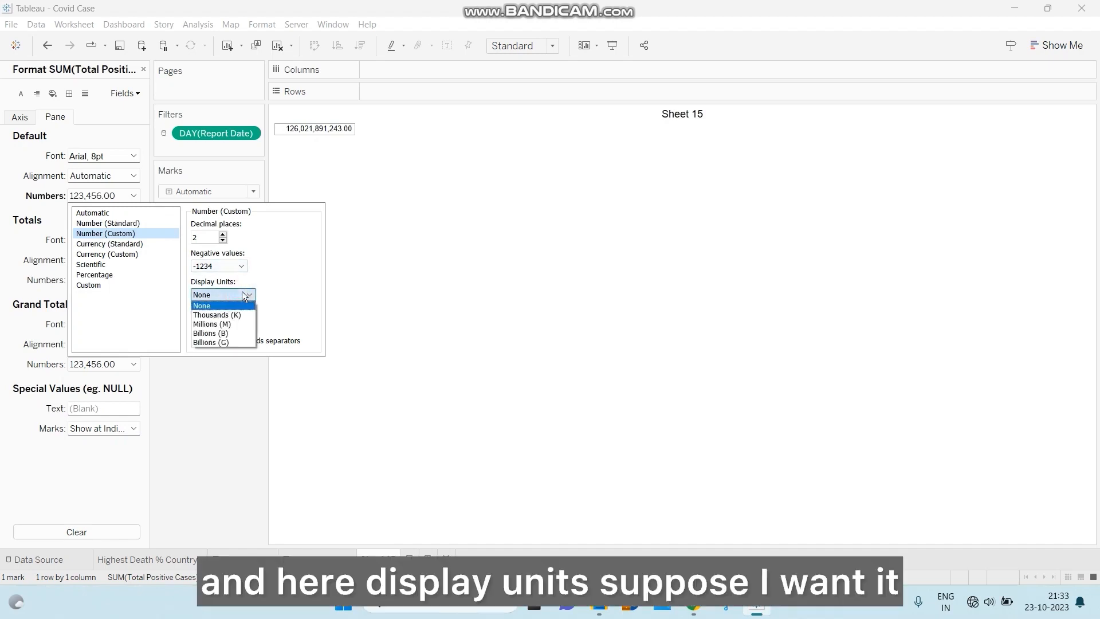
pyautogui.click(233, 333)
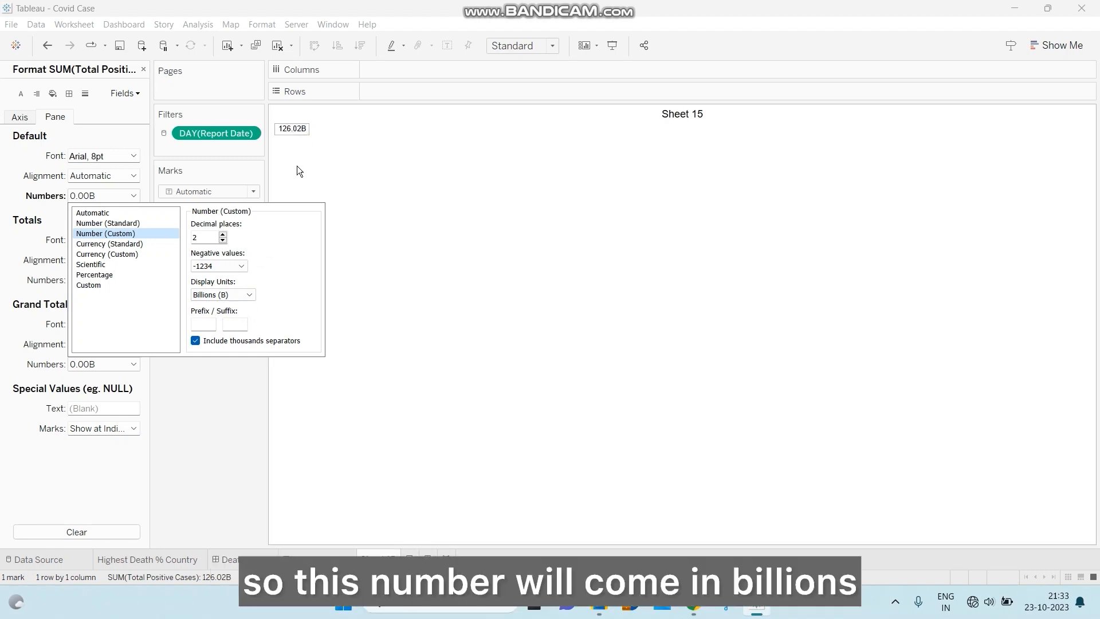
pyautogui.click(223, 240)
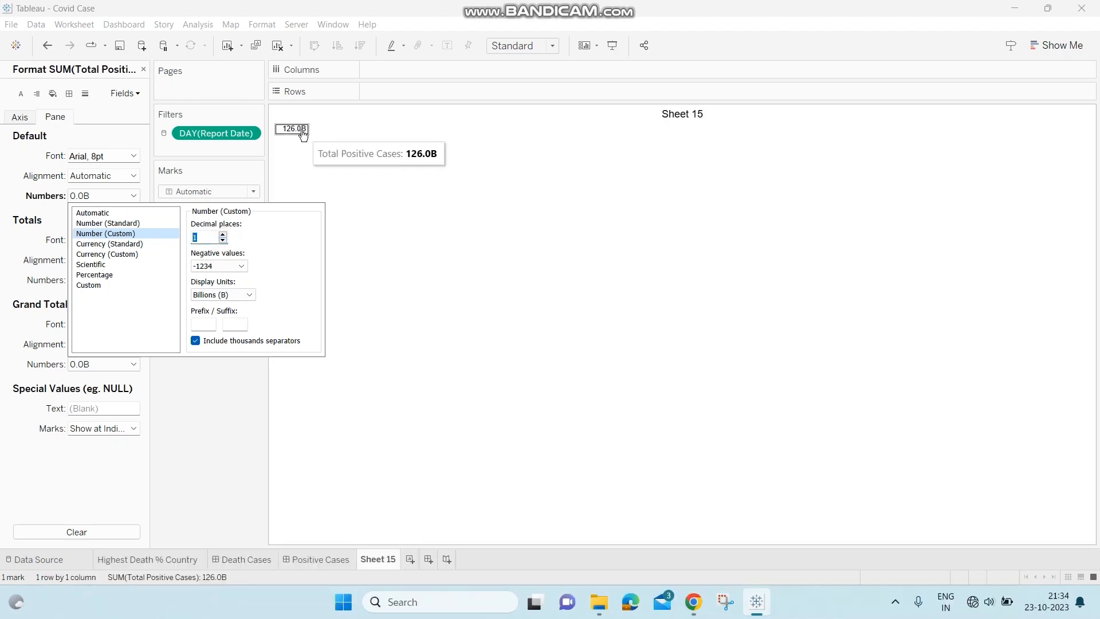
pyautogui.click(223, 240)
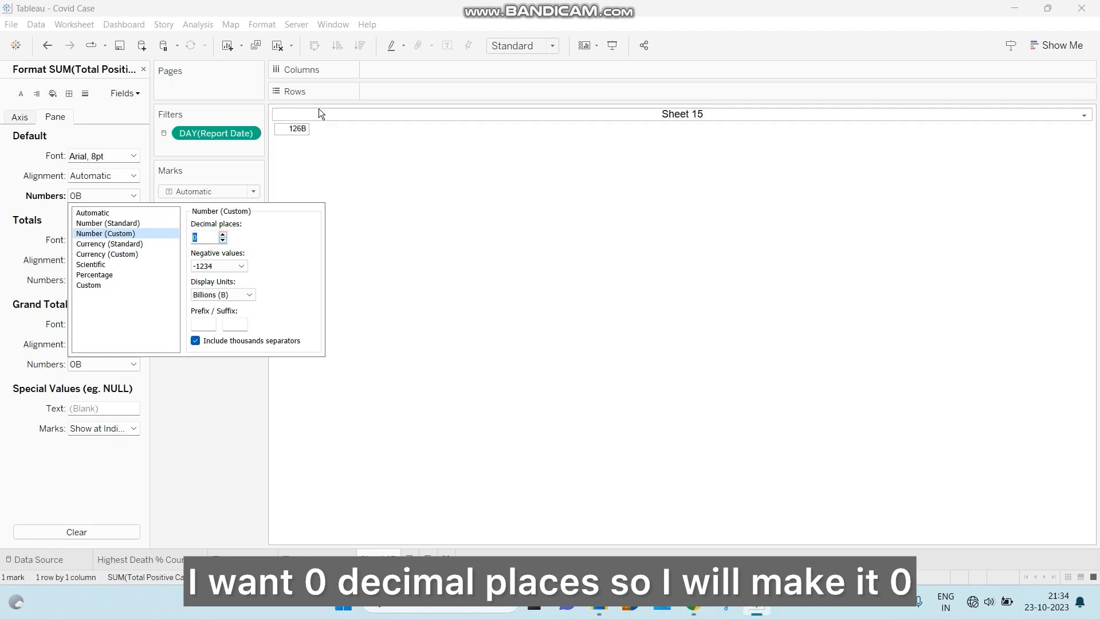
pyautogui.click(167, 362)
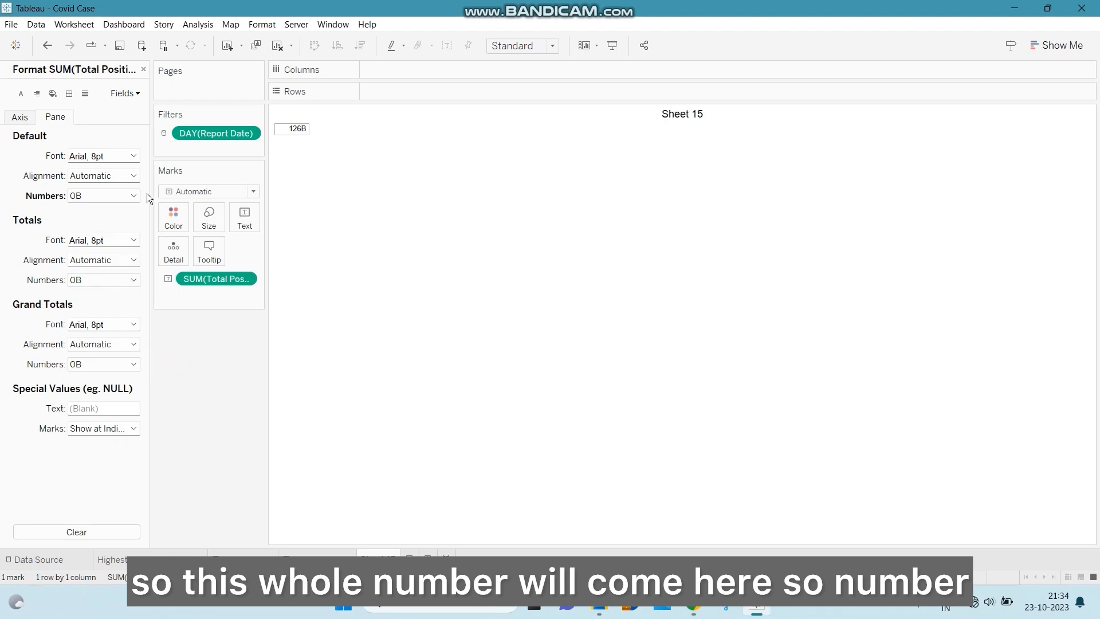
# - Set the font of the Total Positive Cases figure to Dubai Medium, size 16, bold
pyautogui.click(133, 155)
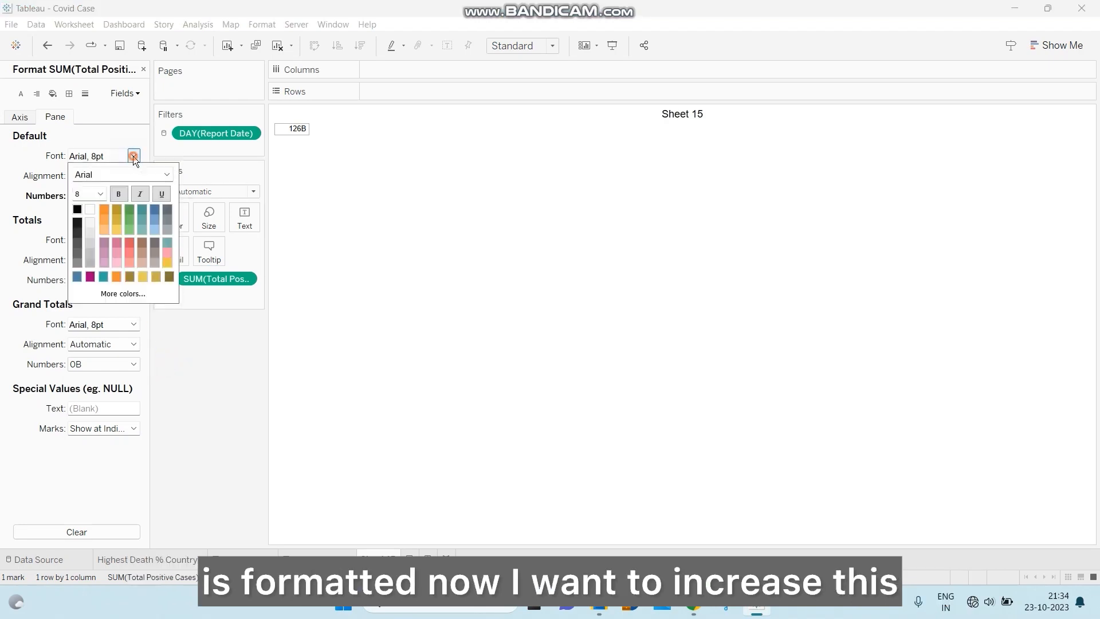
pyautogui.click(100, 197)
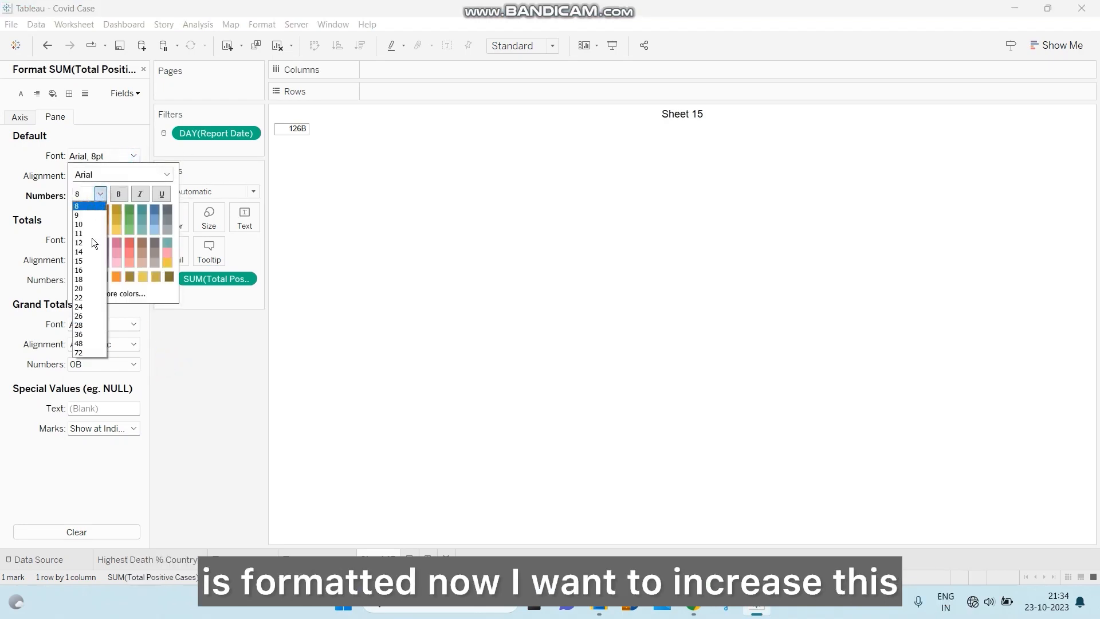
pyautogui.click(90, 272)
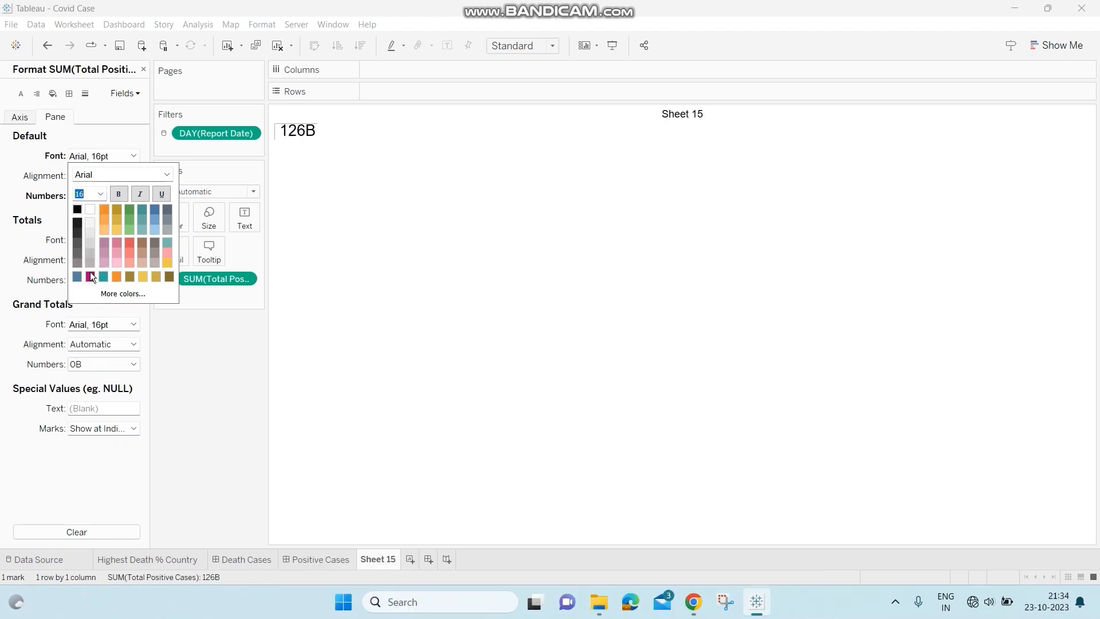
pyautogui.click(167, 175)
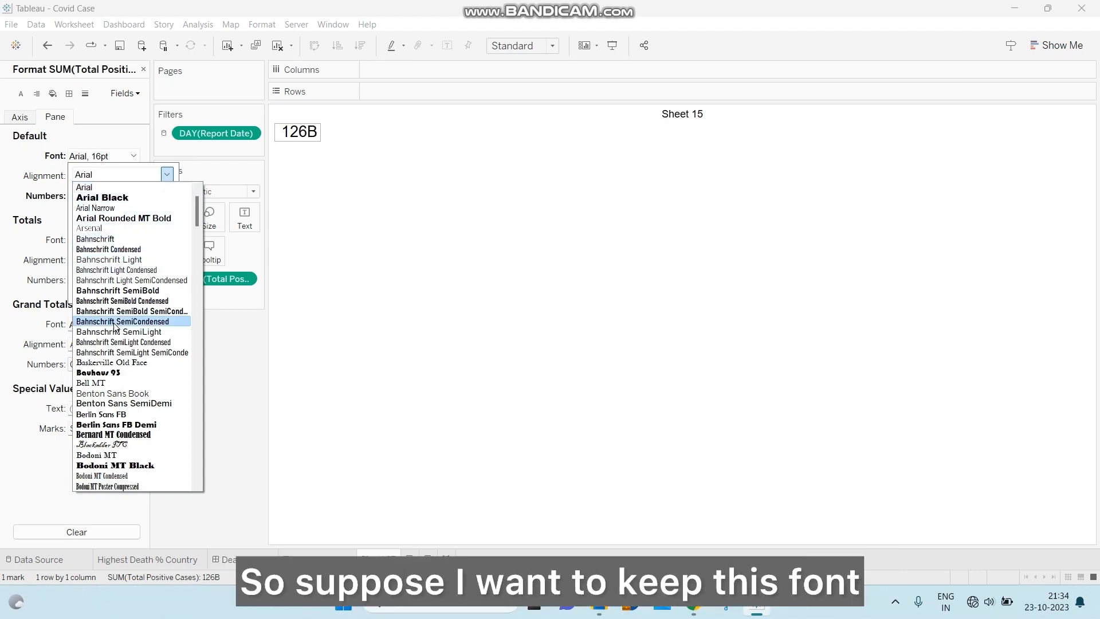
pyautogui.scroll(-9, 115, 321)
pyautogui.scroll(-10, 115, 327)
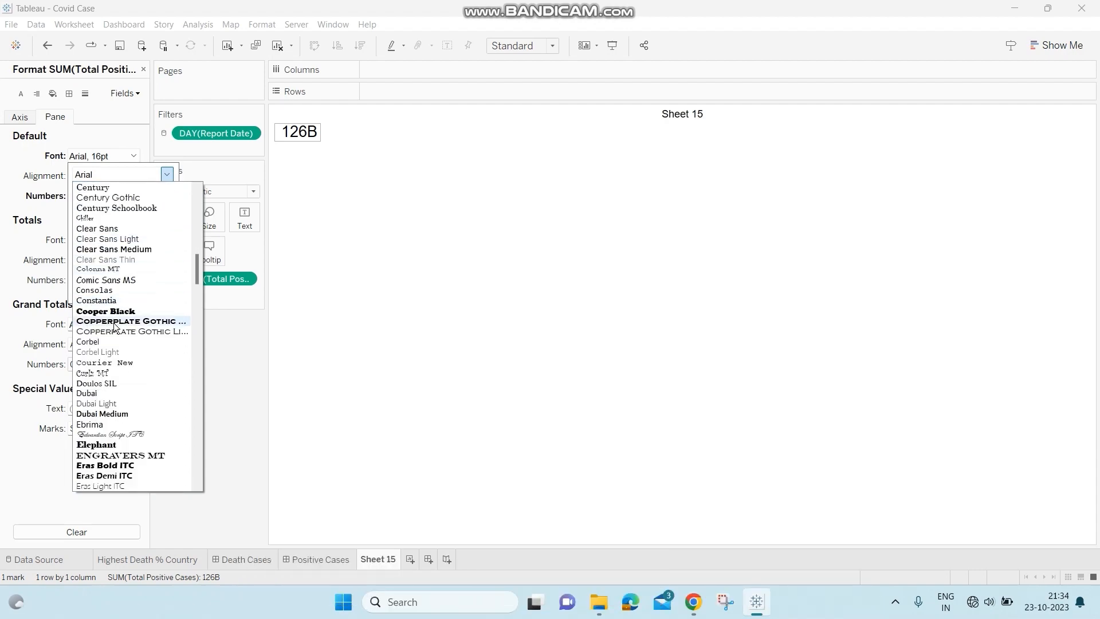
pyautogui.scroll(-4, 114, 323)
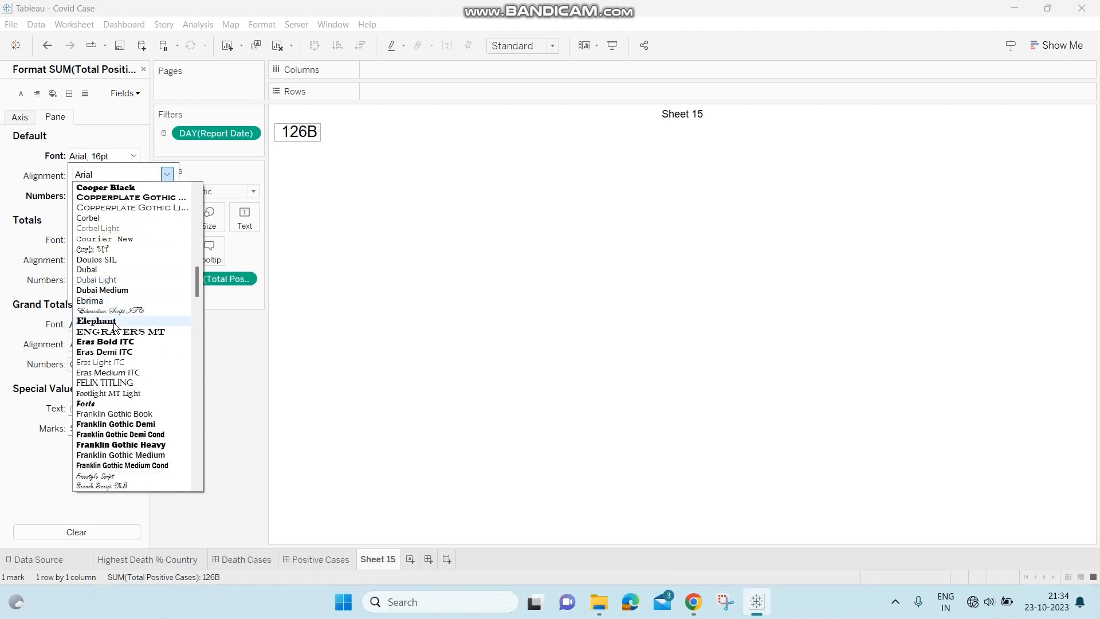
pyautogui.click(131, 295)
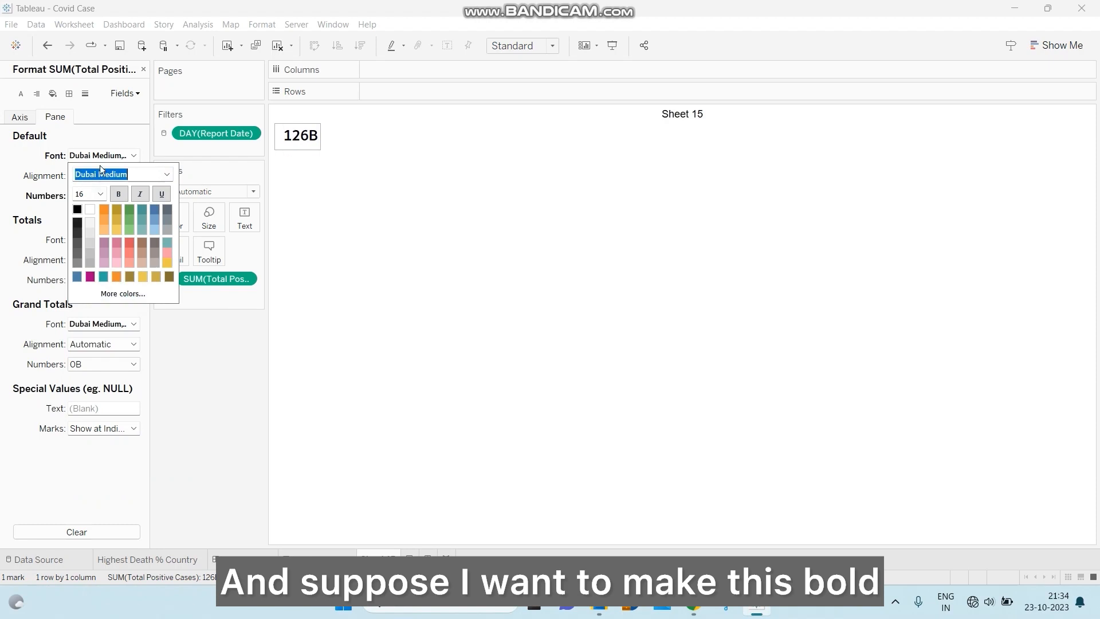
pyautogui.click(119, 194)
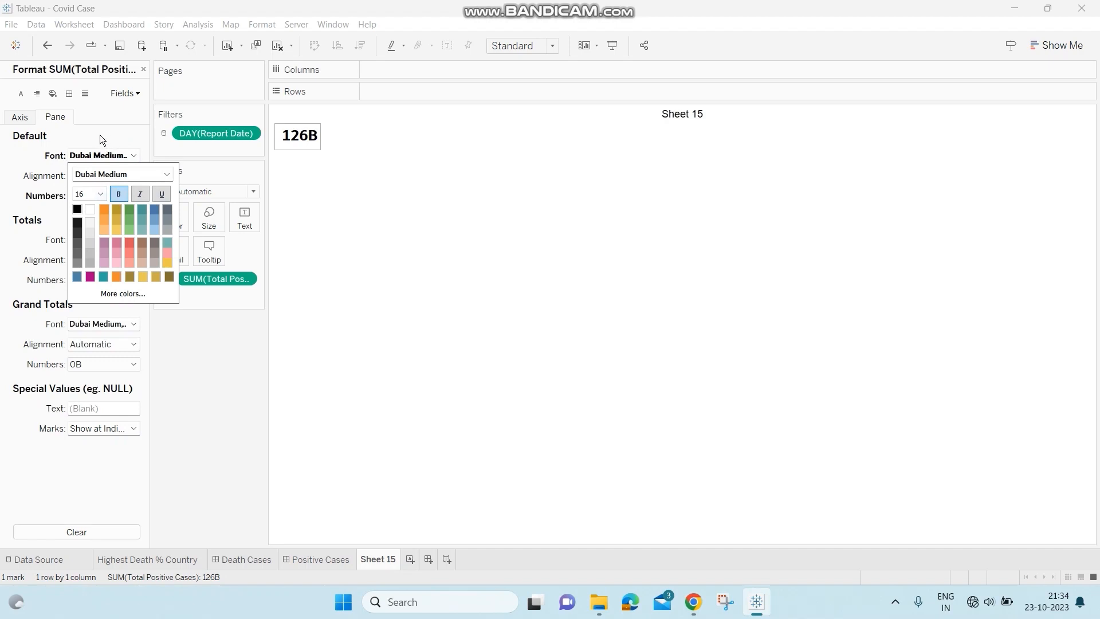
pyautogui.click(101, 152)
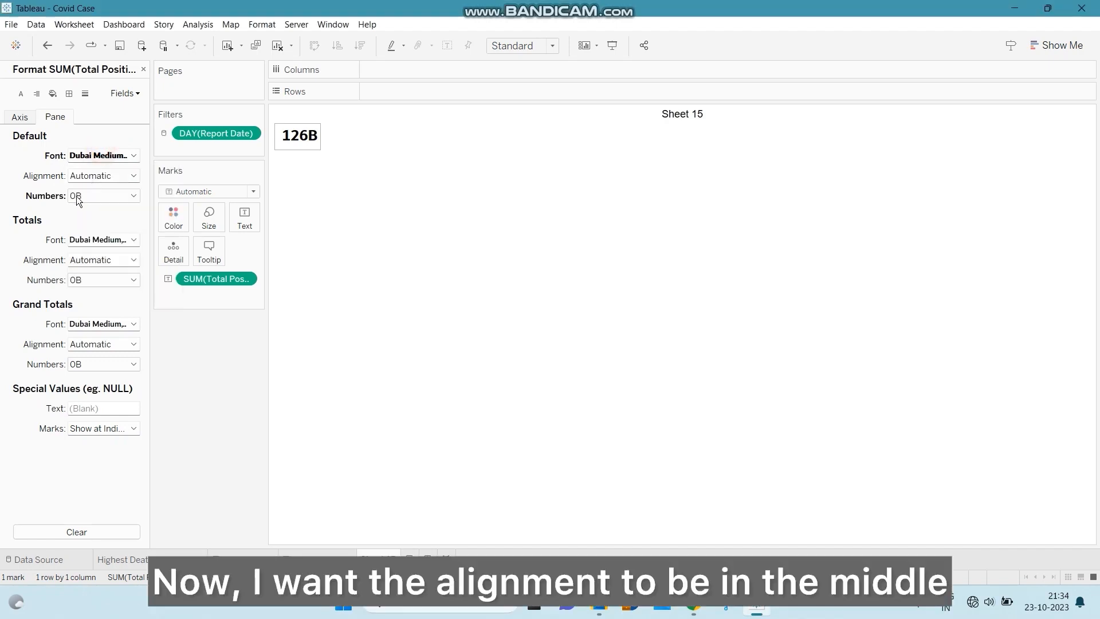
# - Set the horizontal alignment of the Total Positive Cases figure to Center
pyautogui.click(132, 175)
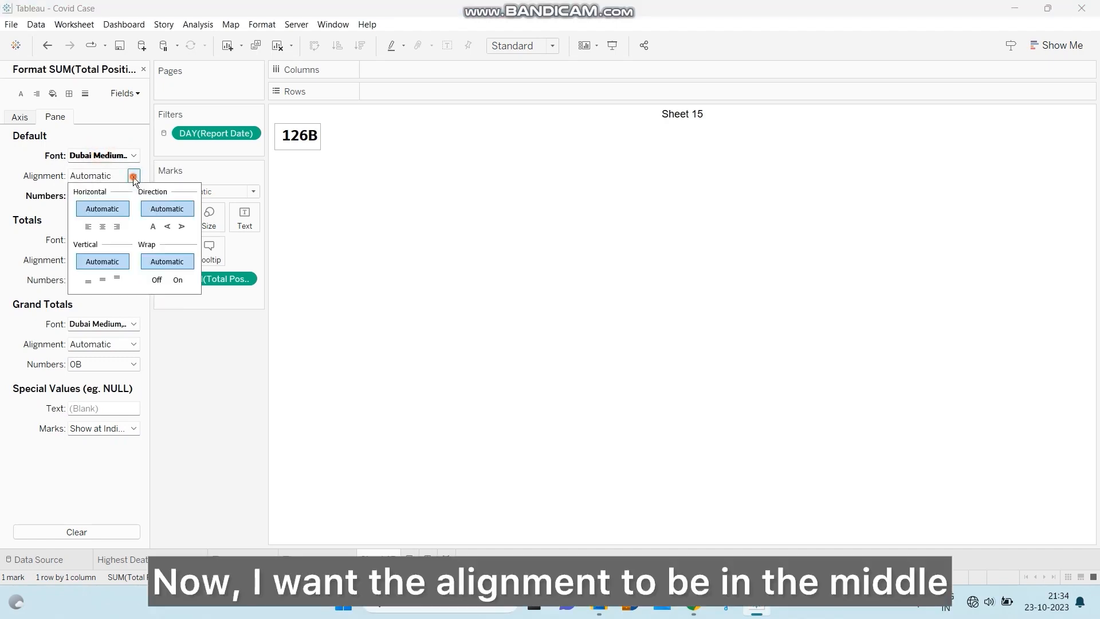
pyautogui.click(103, 227)
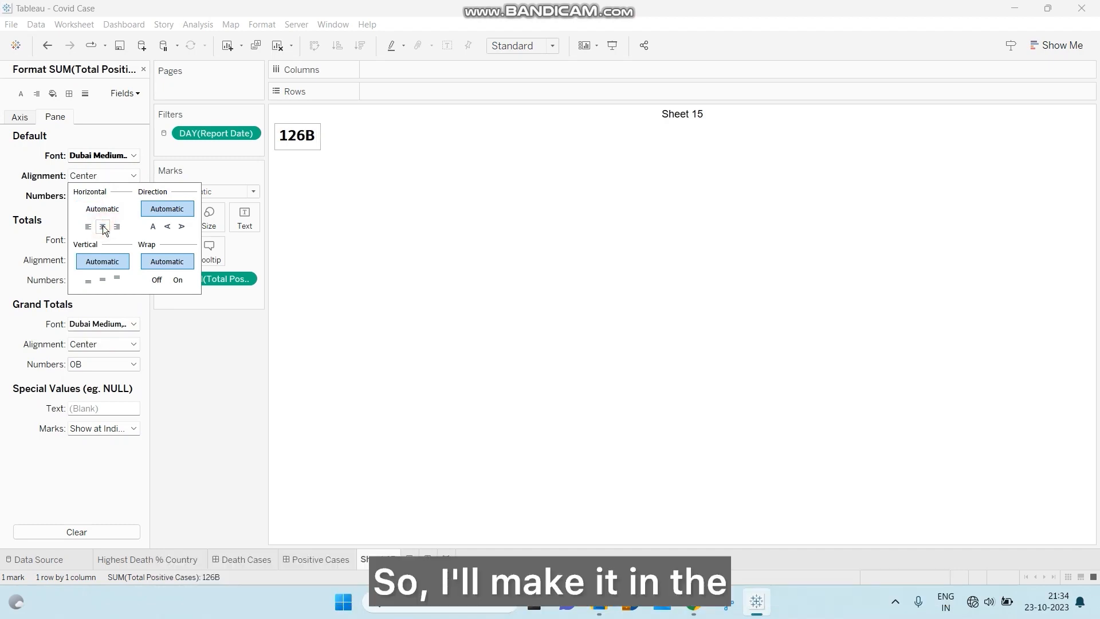
pyautogui.click(131, 137)
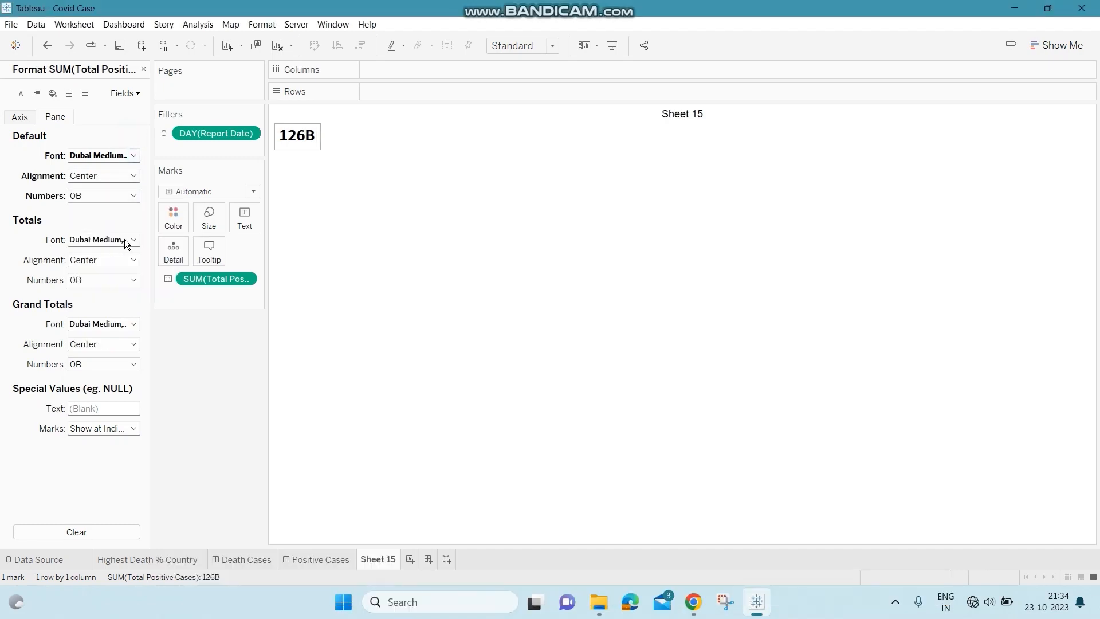
# - Shade the whole worksheet background magenta pink and fit the sheet to Entire View
pyautogui.click(53, 93)
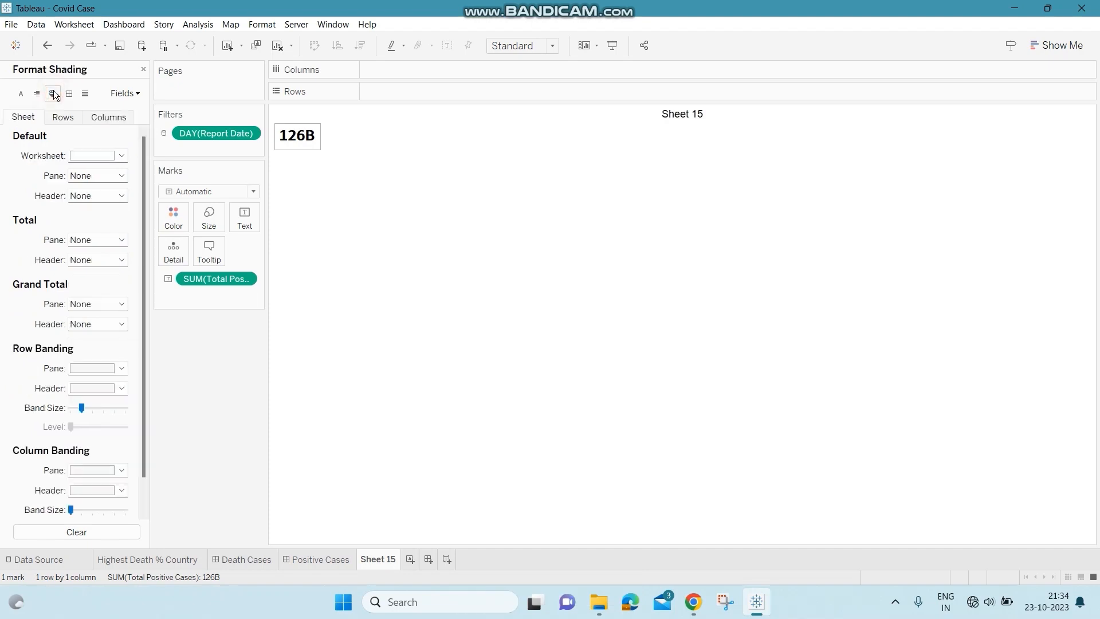
pyautogui.click(122, 156)
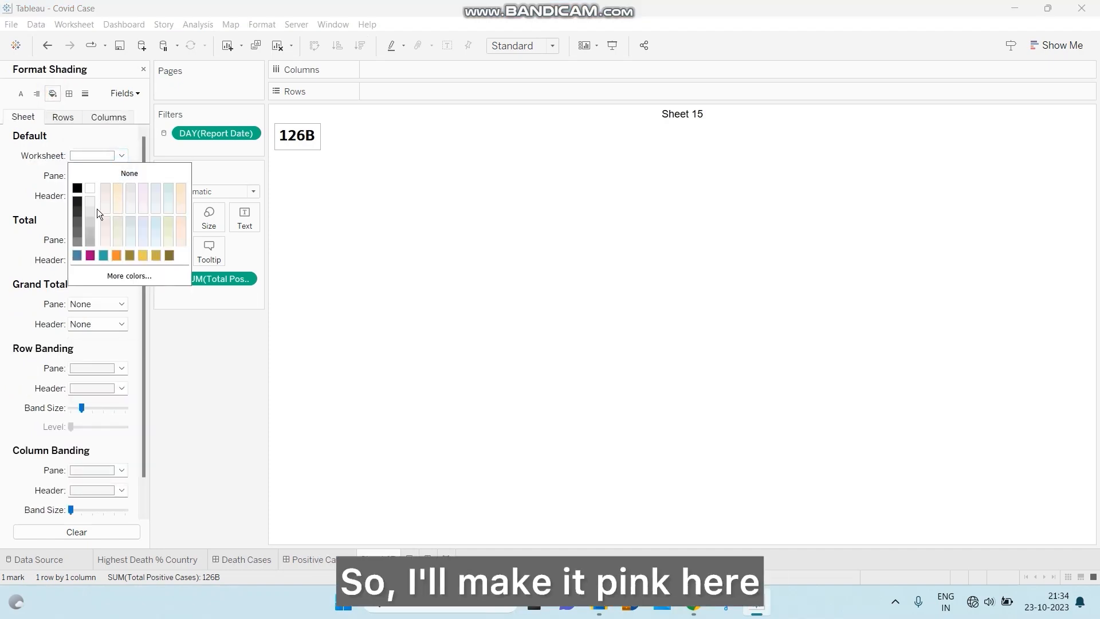
pyautogui.click(90, 254)
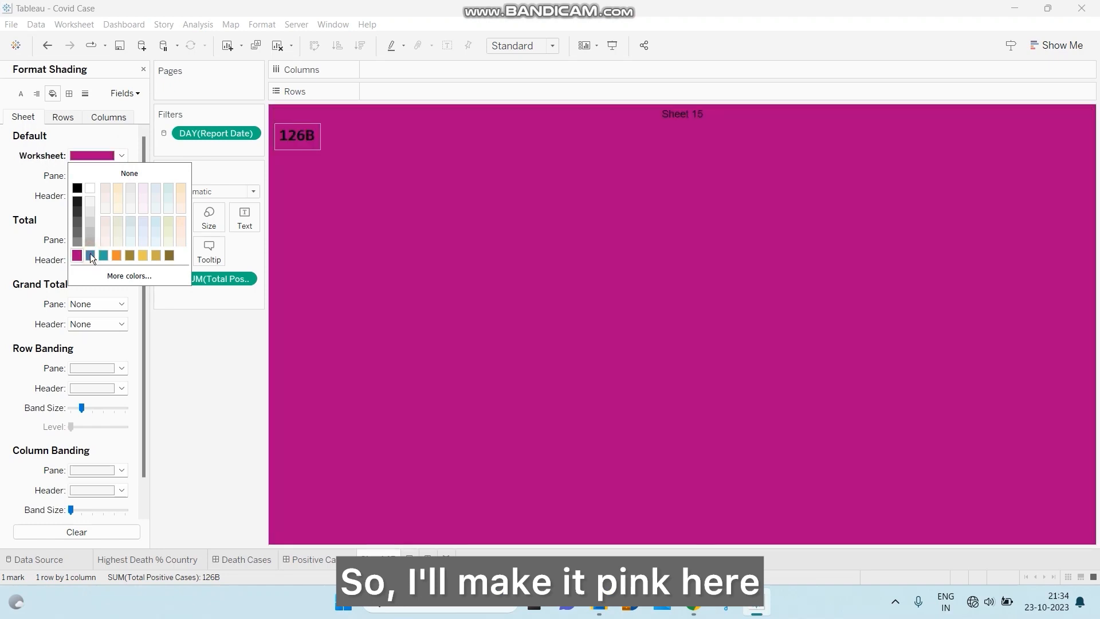
pyautogui.click(113, 139)
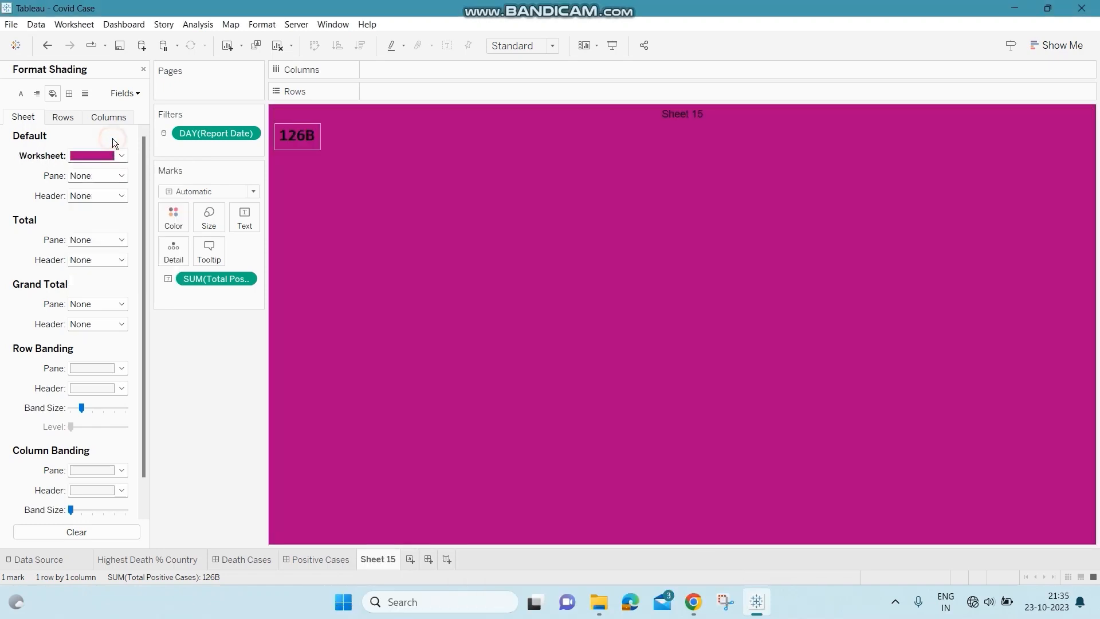
pyautogui.click(554, 47)
pyautogui.click(539, 97)
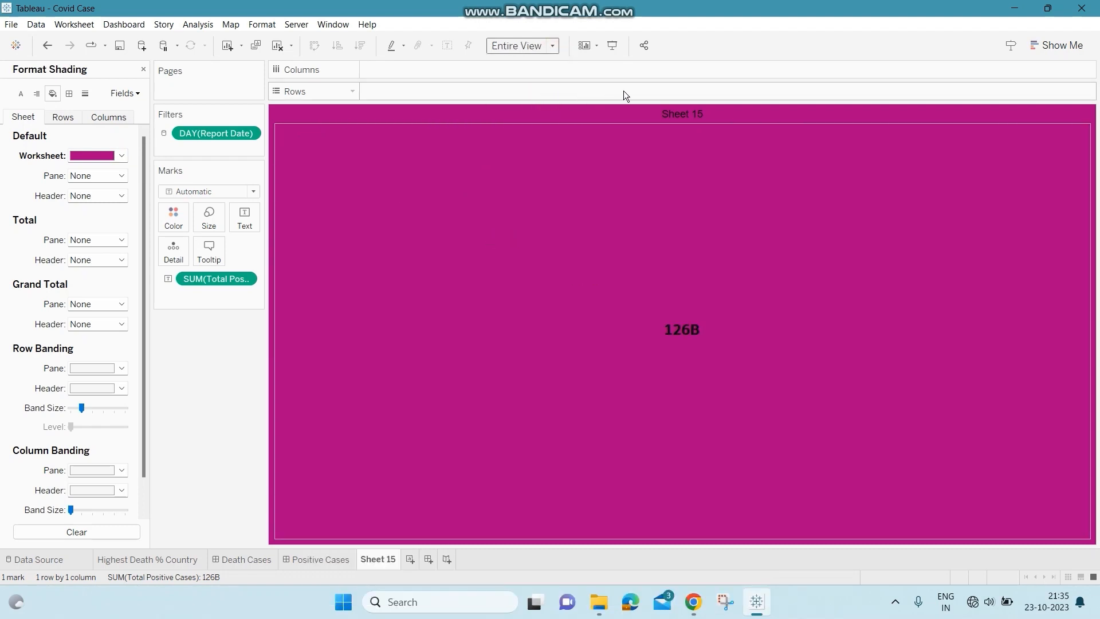
# - Replace the sheet name placeholder in the worksheet title with "Total Cases"
pyautogui.doubleClick(695, 115)
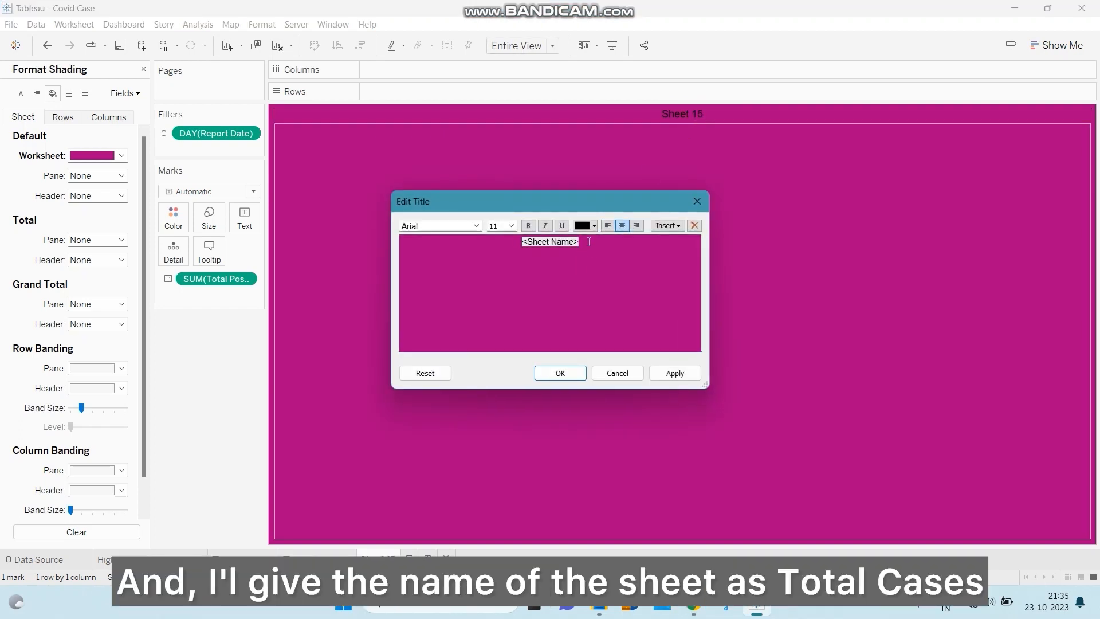
pyautogui.moveTo(589, 242); pyautogui.dragTo(509, 240)
pyautogui.write('Total')
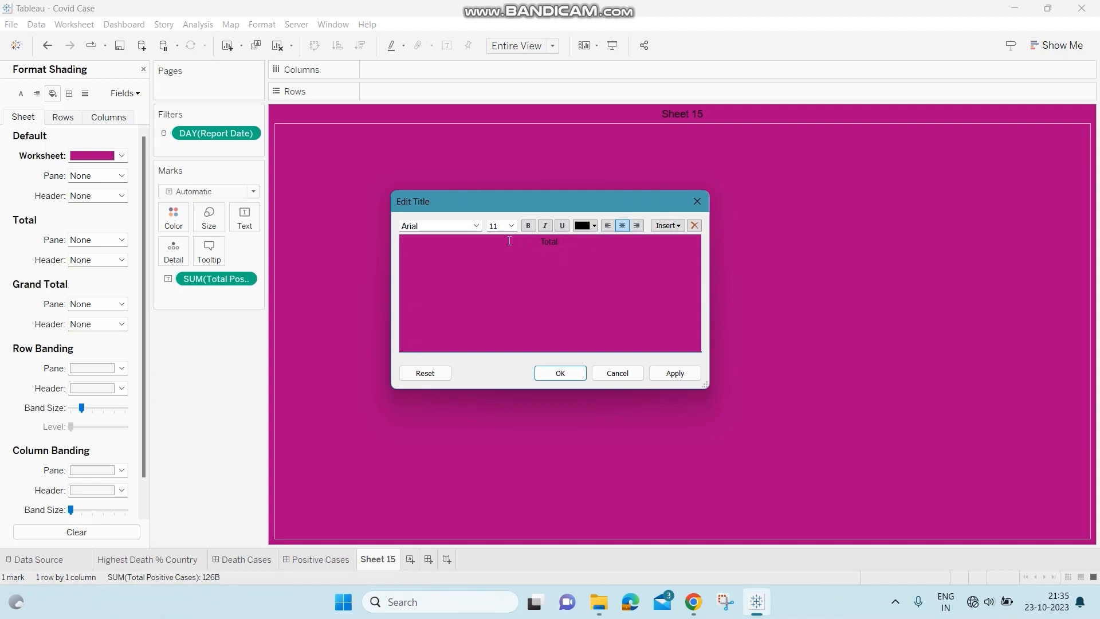
pyautogui.write(' Cases')
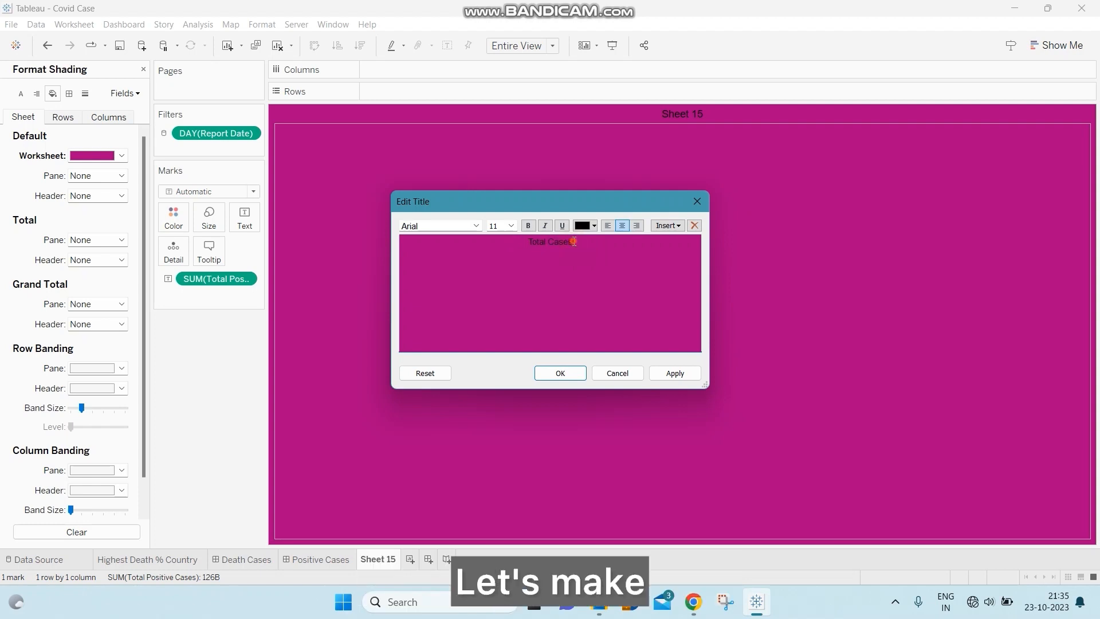
# - Color the "Total Cases" title text white and set its font size to 12
pyautogui.moveTo(575, 241); pyautogui.dragTo(519, 242)
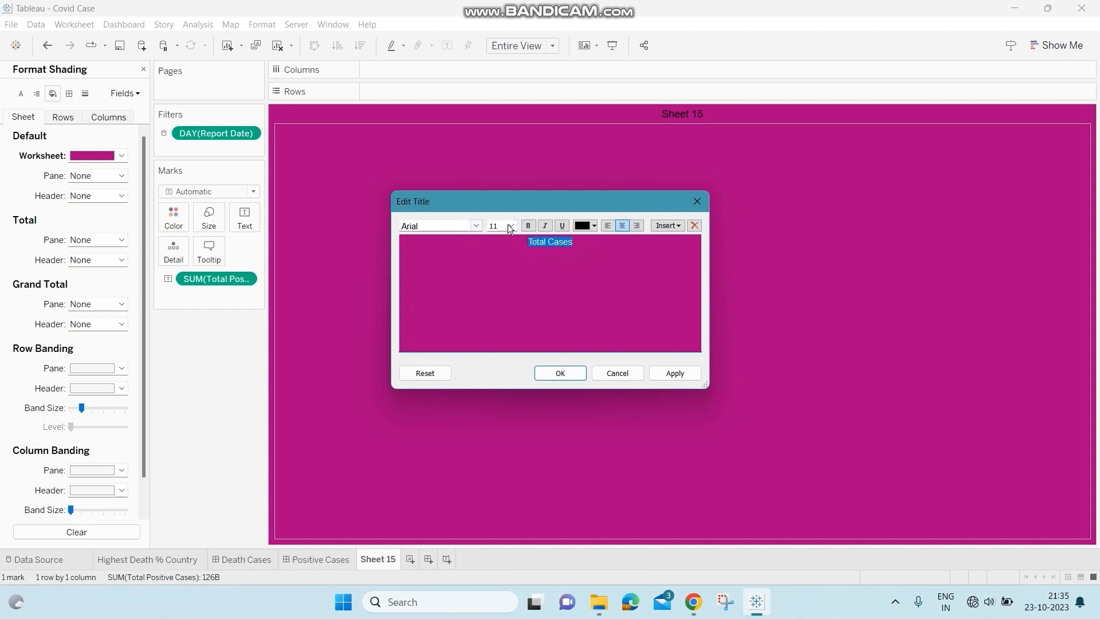
pyautogui.click(595, 229)
pyautogui.click(596, 238)
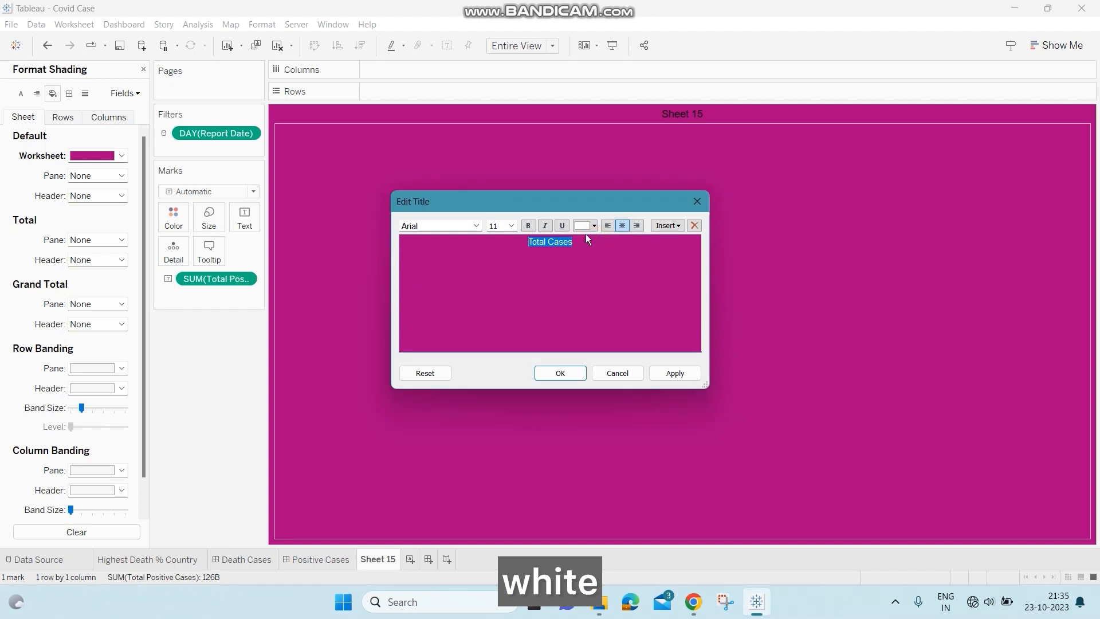
pyautogui.click(512, 226)
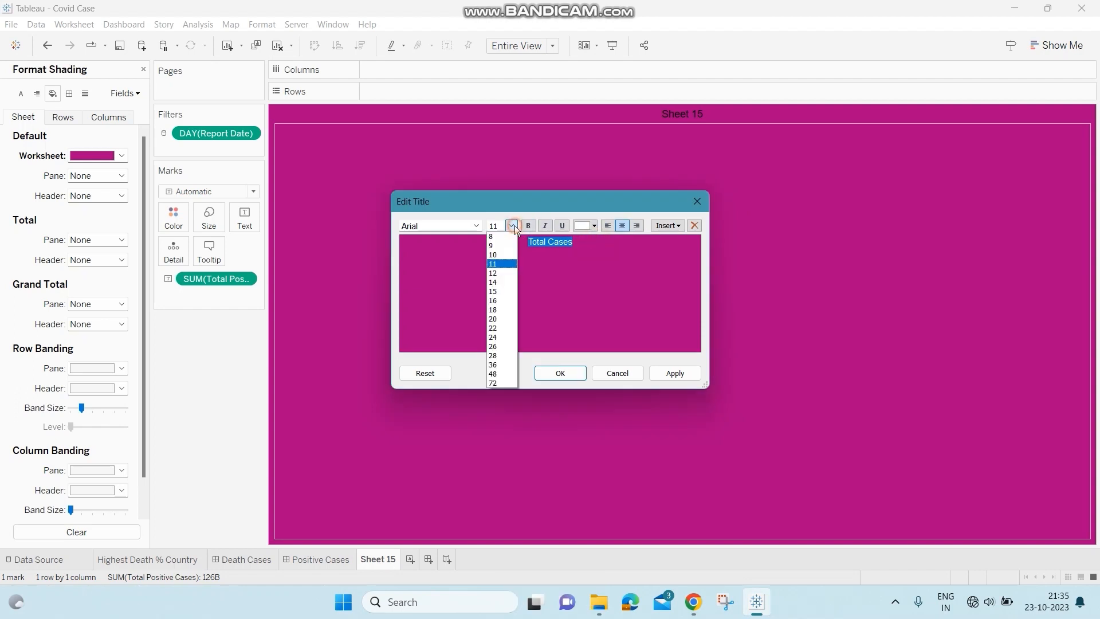
pyautogui.click(507, 271)
# - Set the "Total Cases" title font to bold Calibri Light and apply the title changes to the worksheet
pyautogui.click(475, 226)
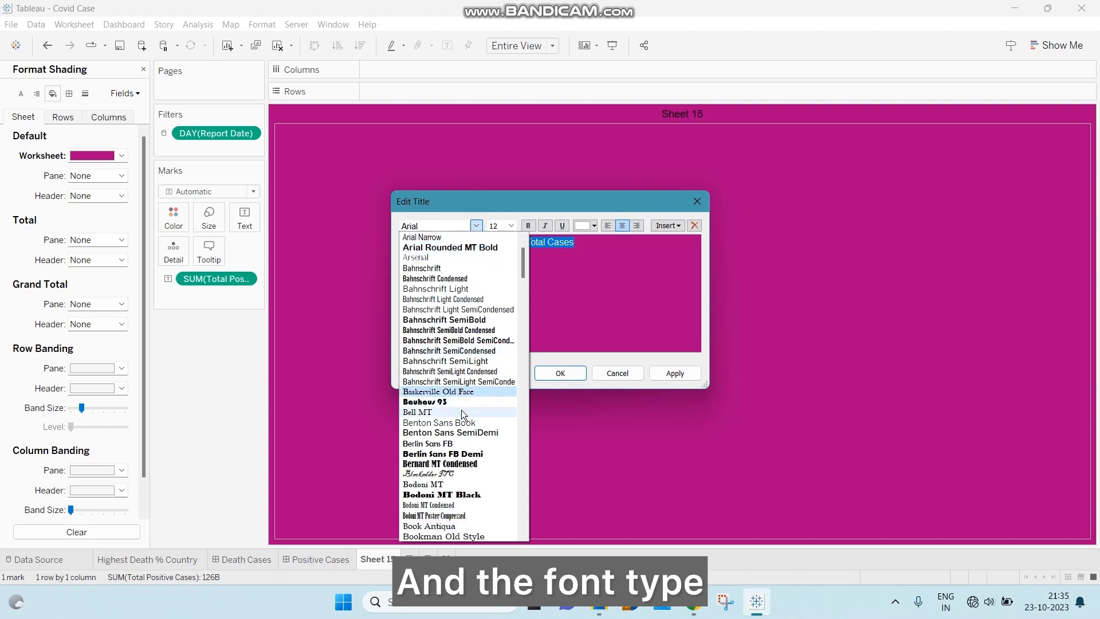
pyautogui.scroll(-3, 462, 410)
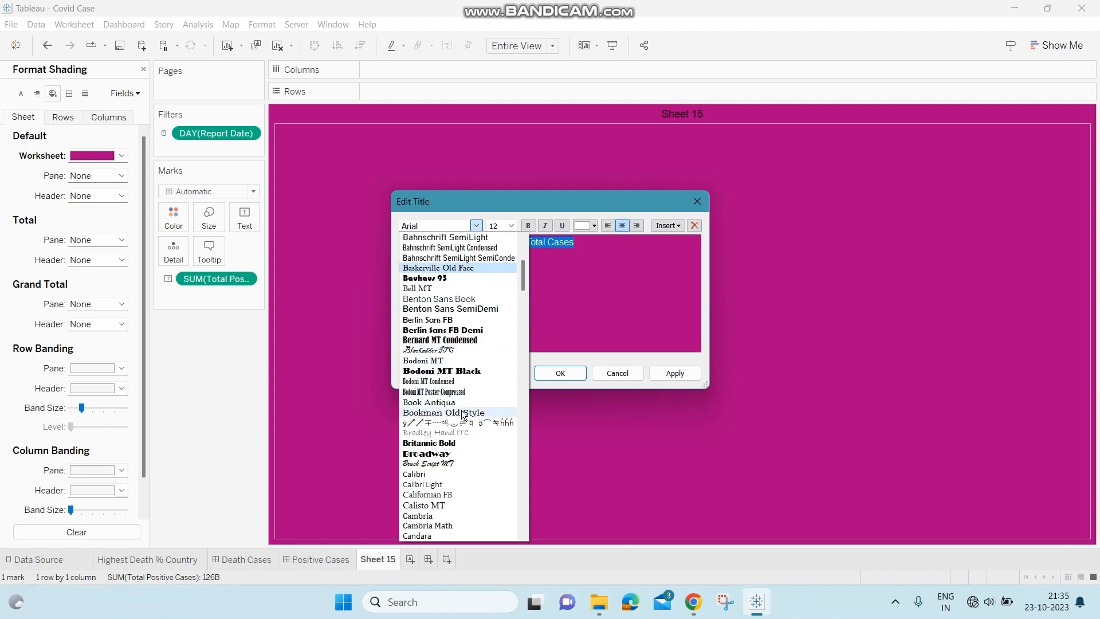
pyautogui.scroll(-5, 461, 410)
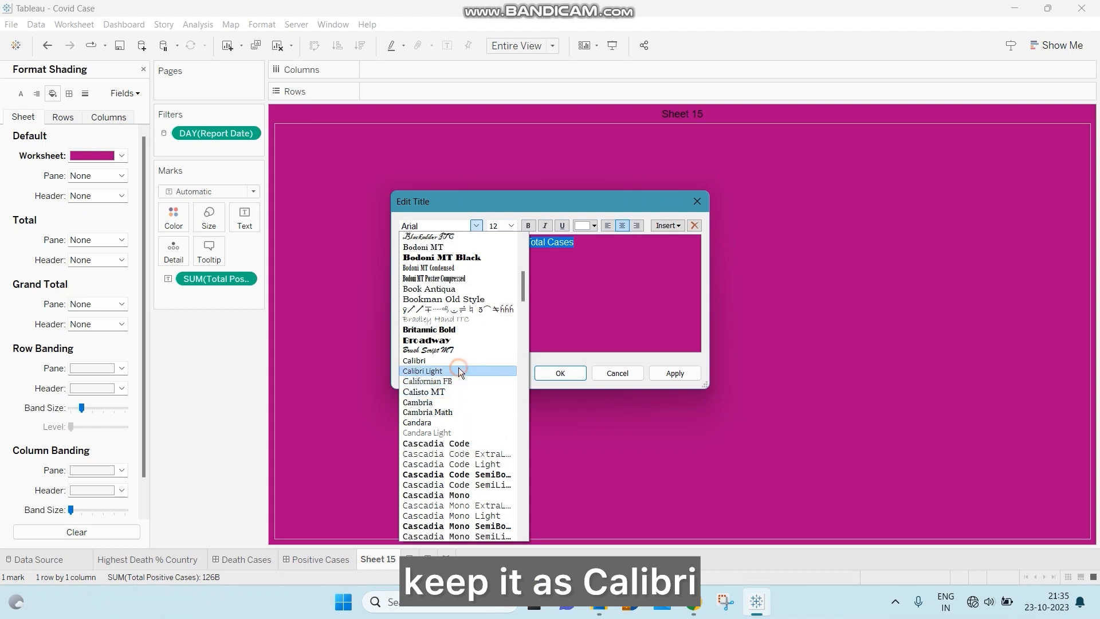
pyautogui.click(459, 370)
pyautogui.click(511, 226)
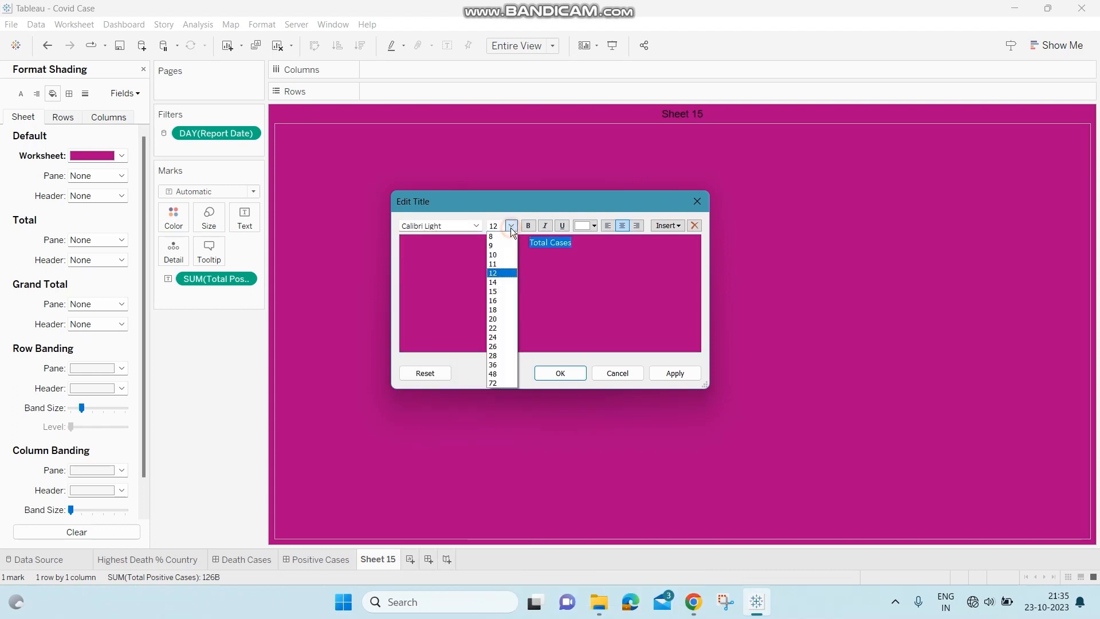
pyautogui.click(571, 287)
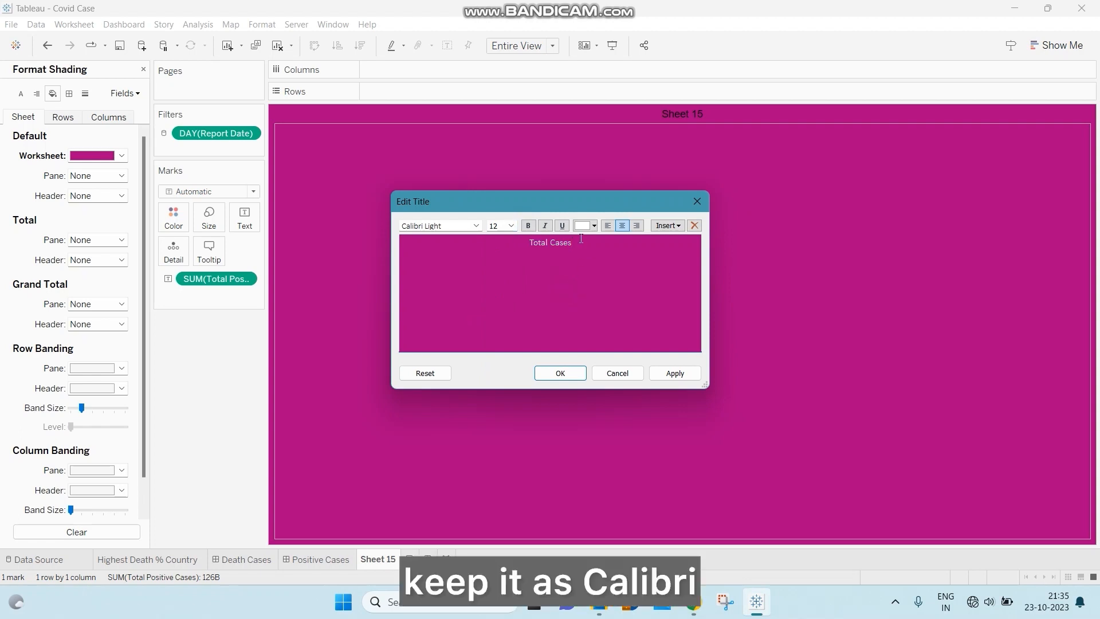
pyautogui.moveTo(528, 242); pyautogui.dragTo(572, 242)
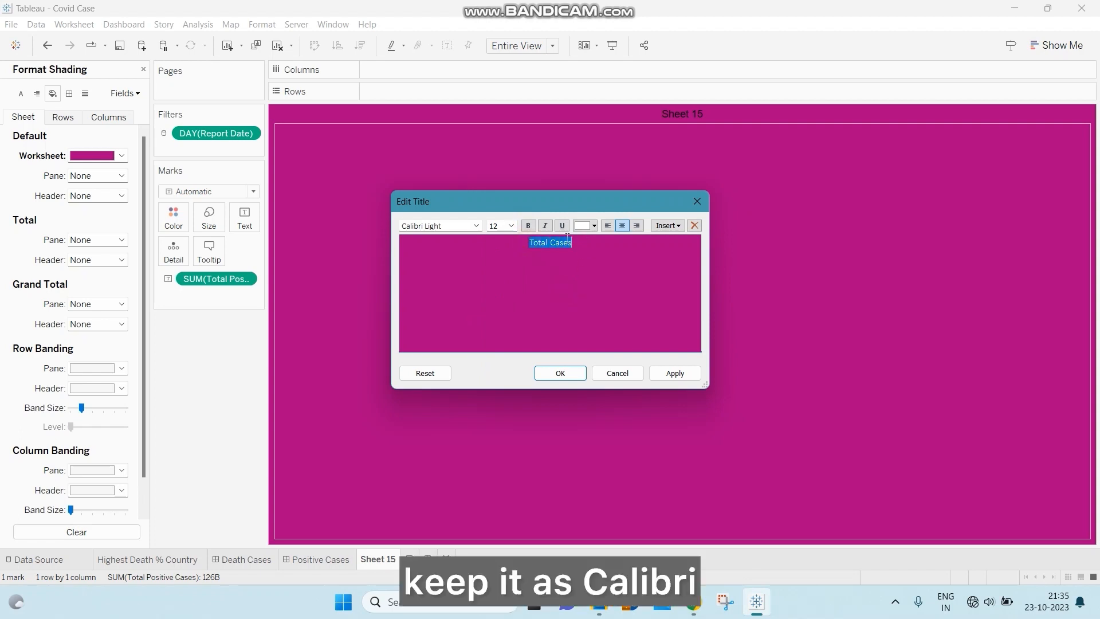
pyautogui.click(527, 226)
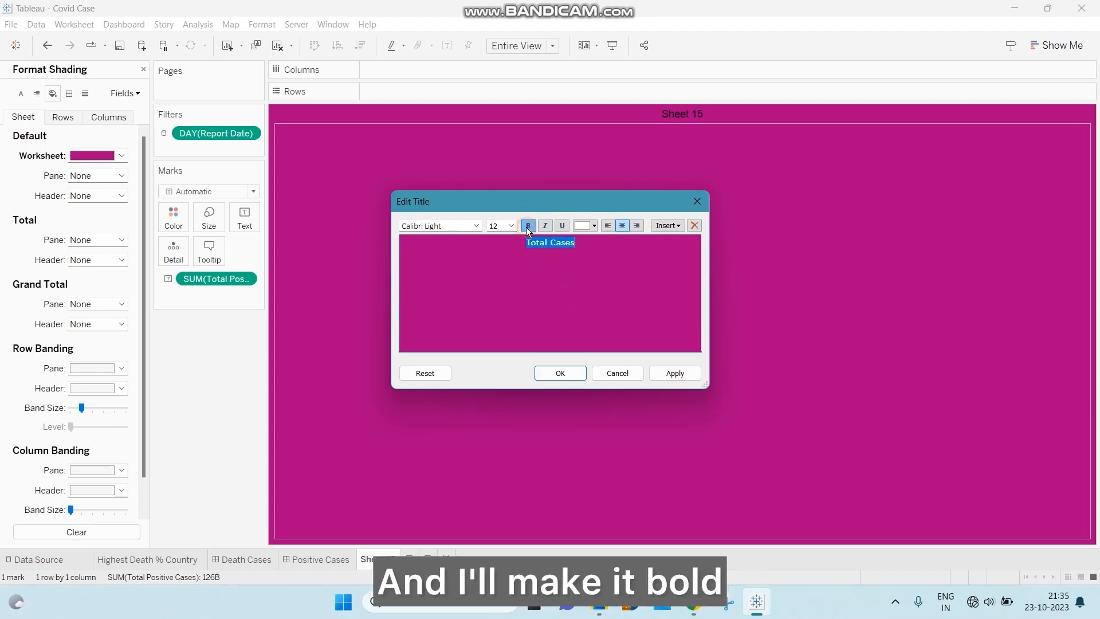
pyautogui.click(676, 373)
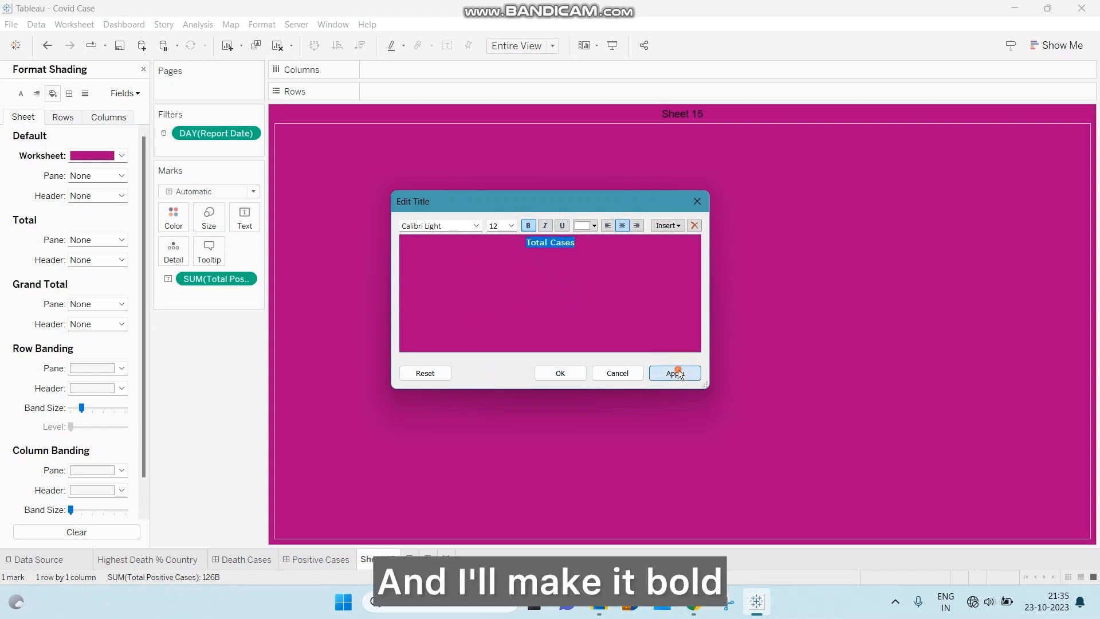
pyautogui.click(557, 373)
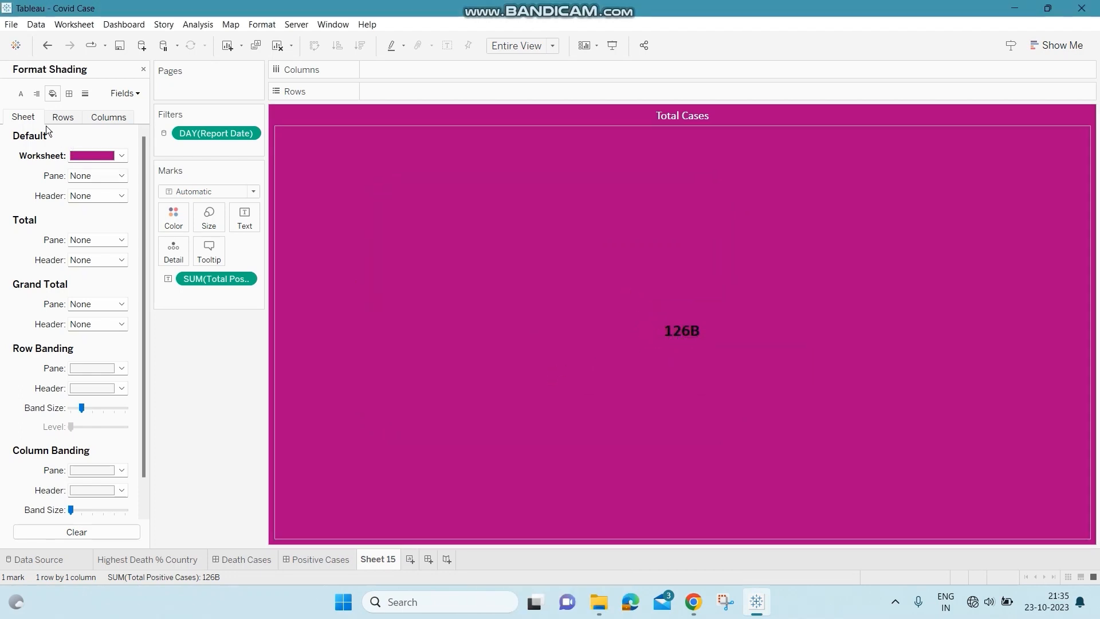
# - Change the default worksheet font color to white for the Total Positive Cases figure
pyautogui.click(22, 94)
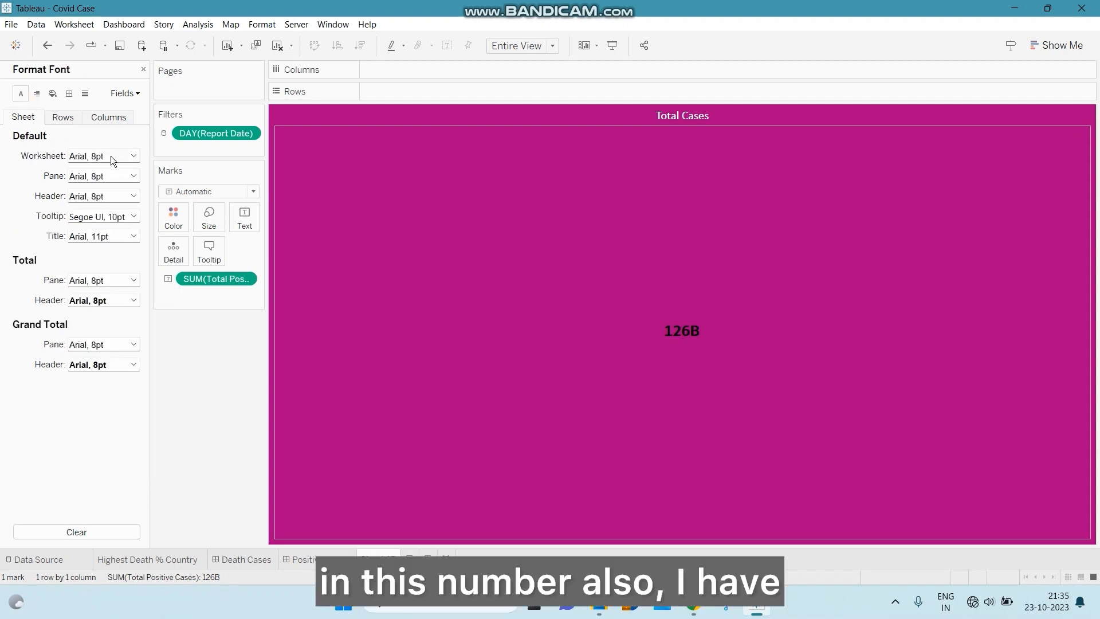
pyautogui.click(684, 336)
pyautogui.rightClick(682, 335)
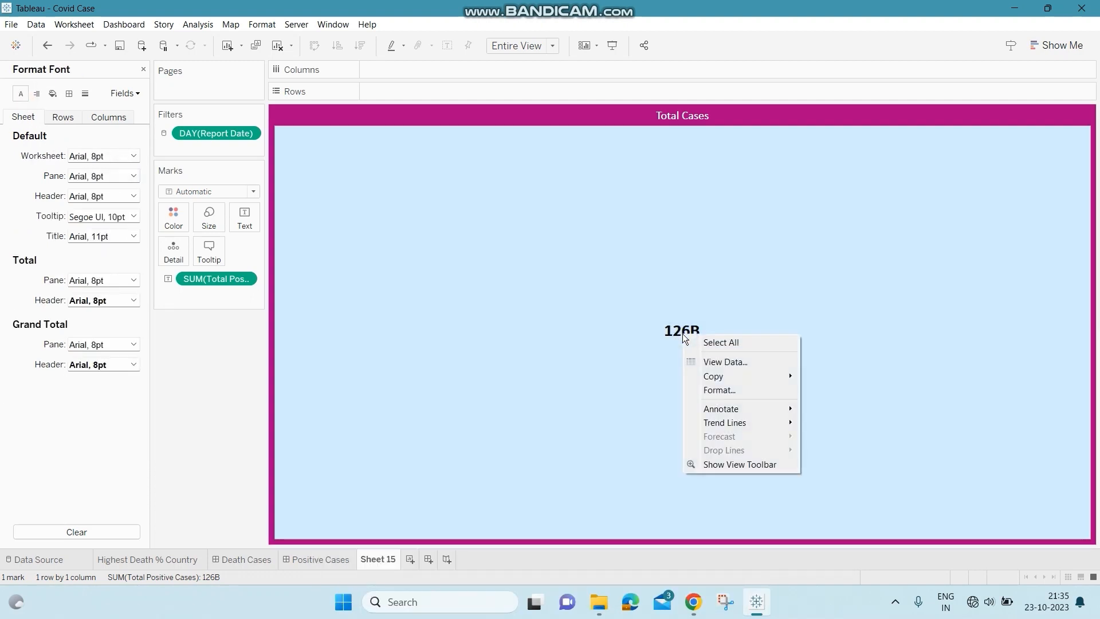
pyautogui.click(728, 393)
pyautogui.click(130, 155)
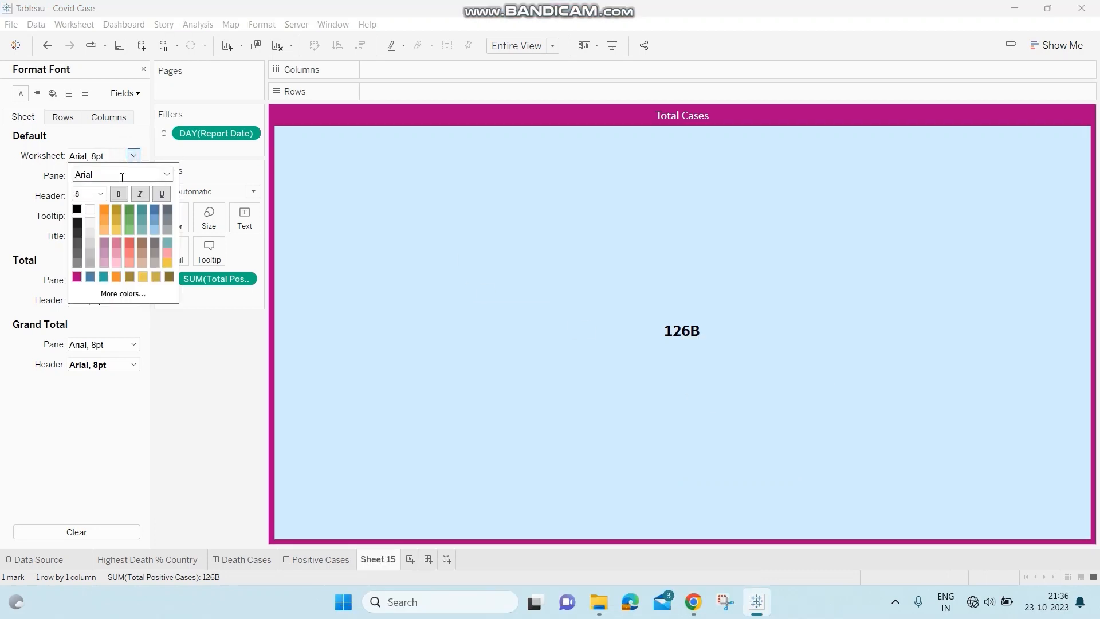
pyautogui.click(90, 210)
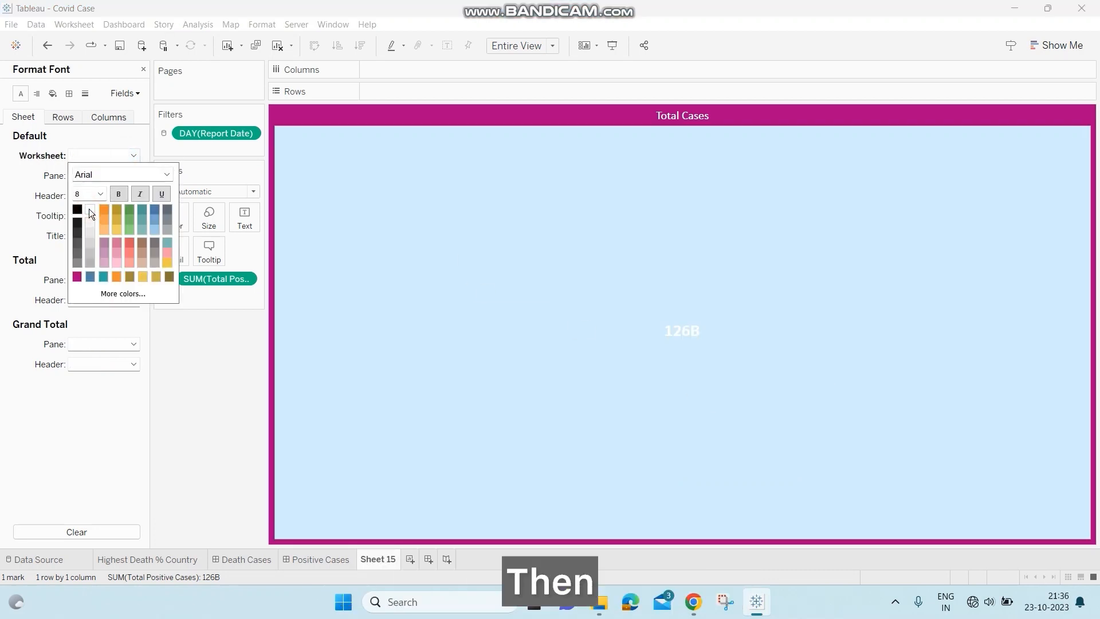
pyautogui.click(521, 263)
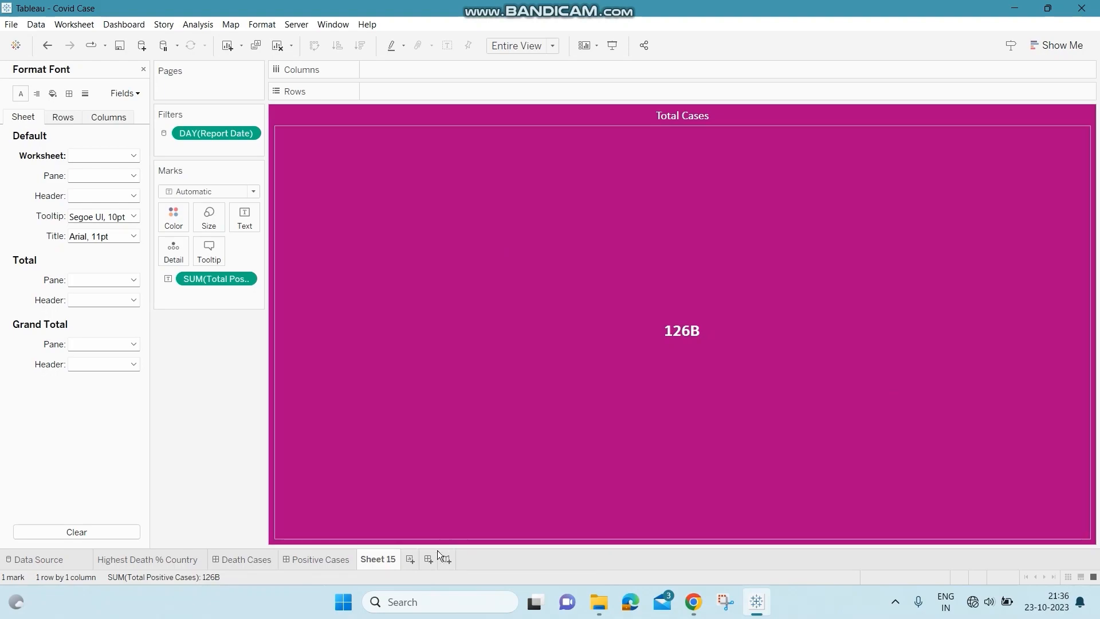
# - Create a new dashboard, keep its size fixed and set the width to 1300 px
pyautogui.click(429, 559)
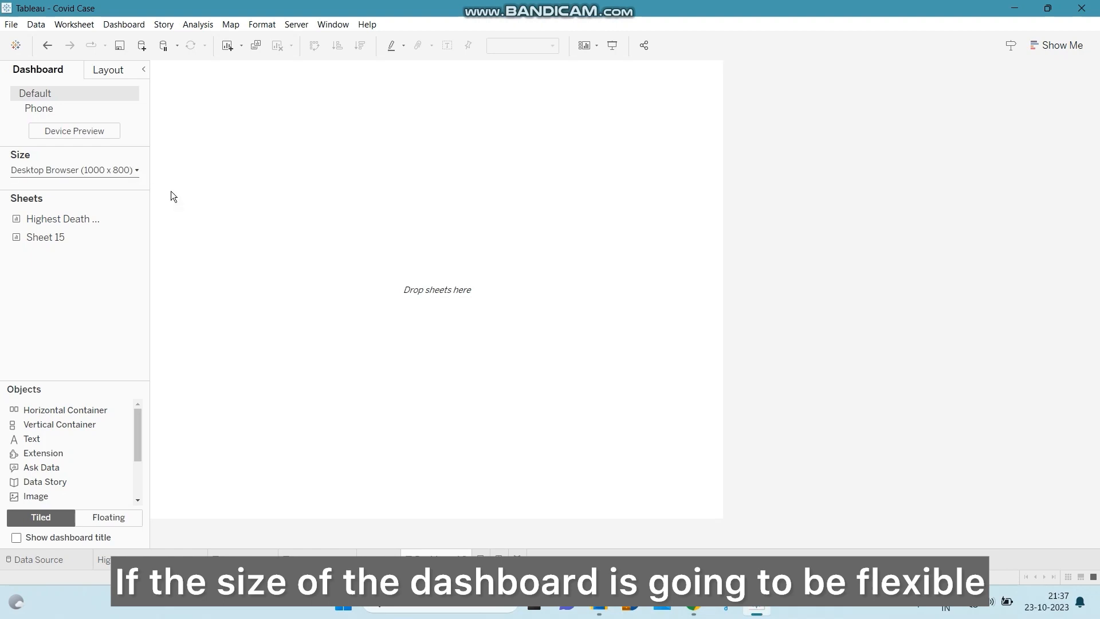
pyautogui.click(135, 171)
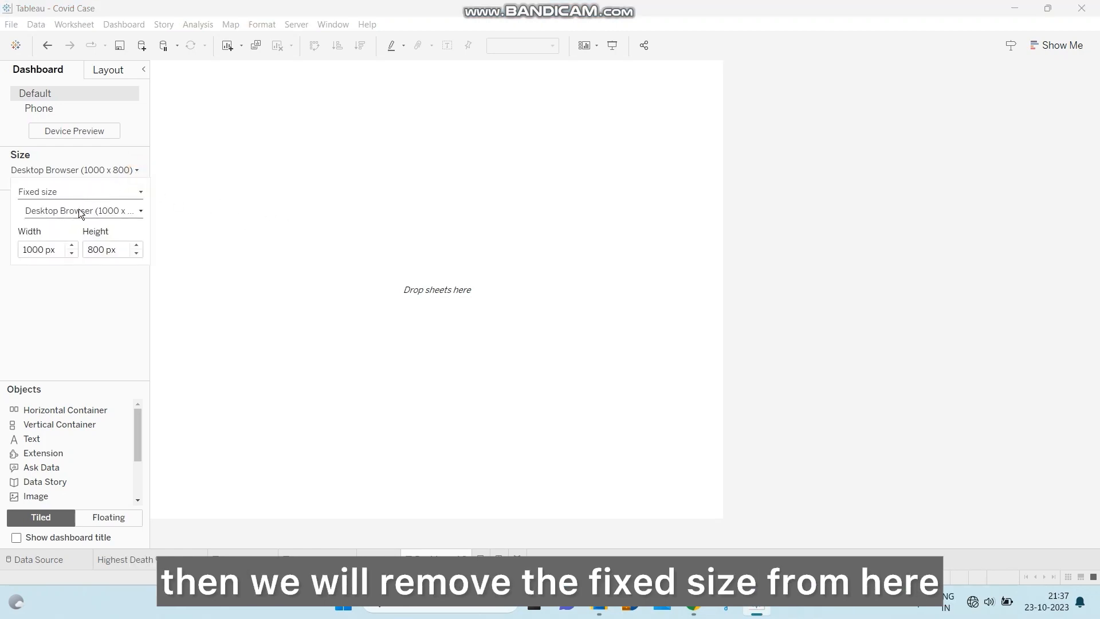
pyautogui.click(137, 192)
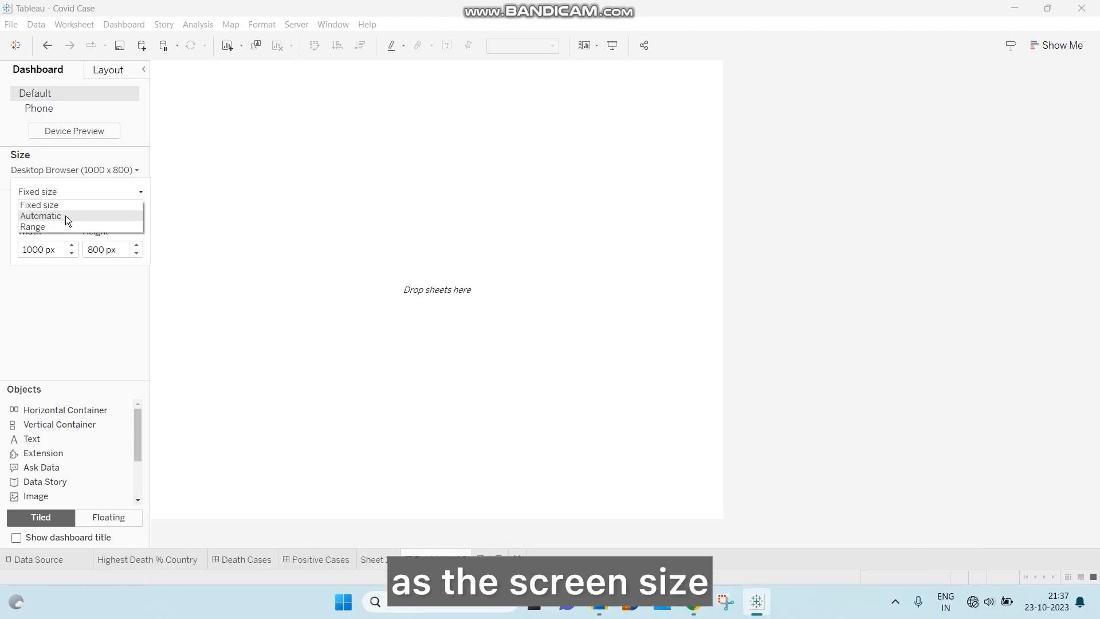
pyautogui.click(137, 189)
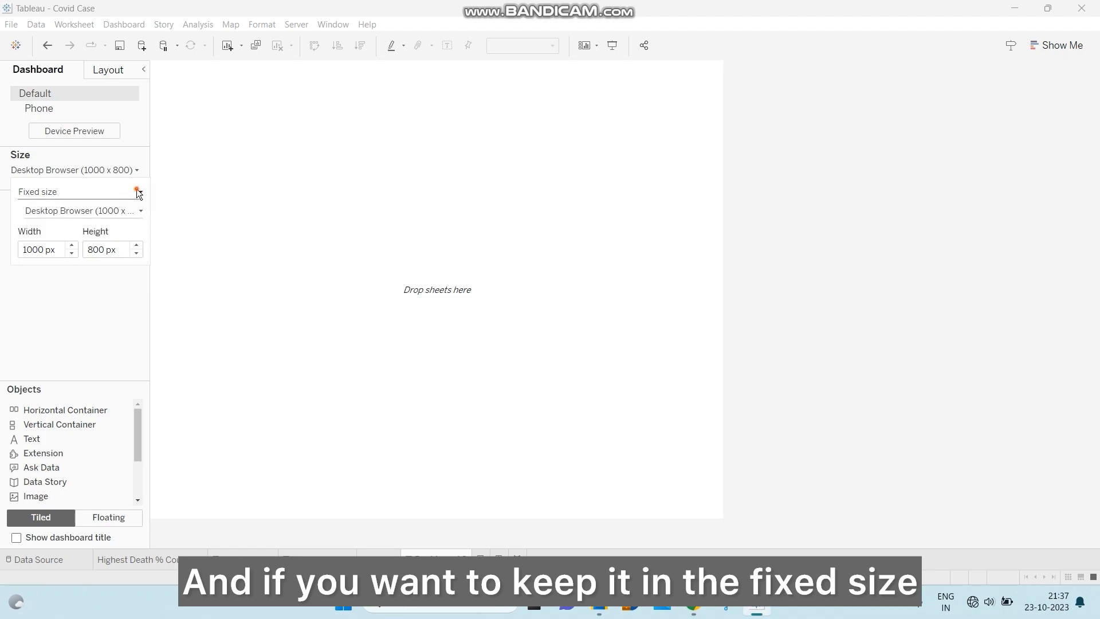
pyautogui.click(73, 245)
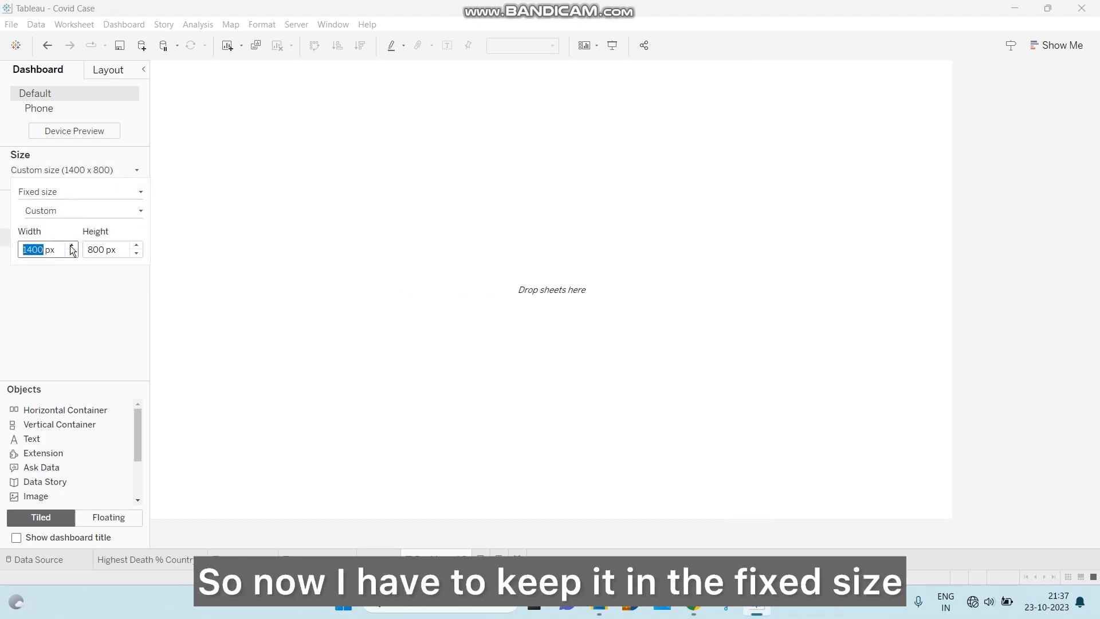
pyautogui.click(72, 252)
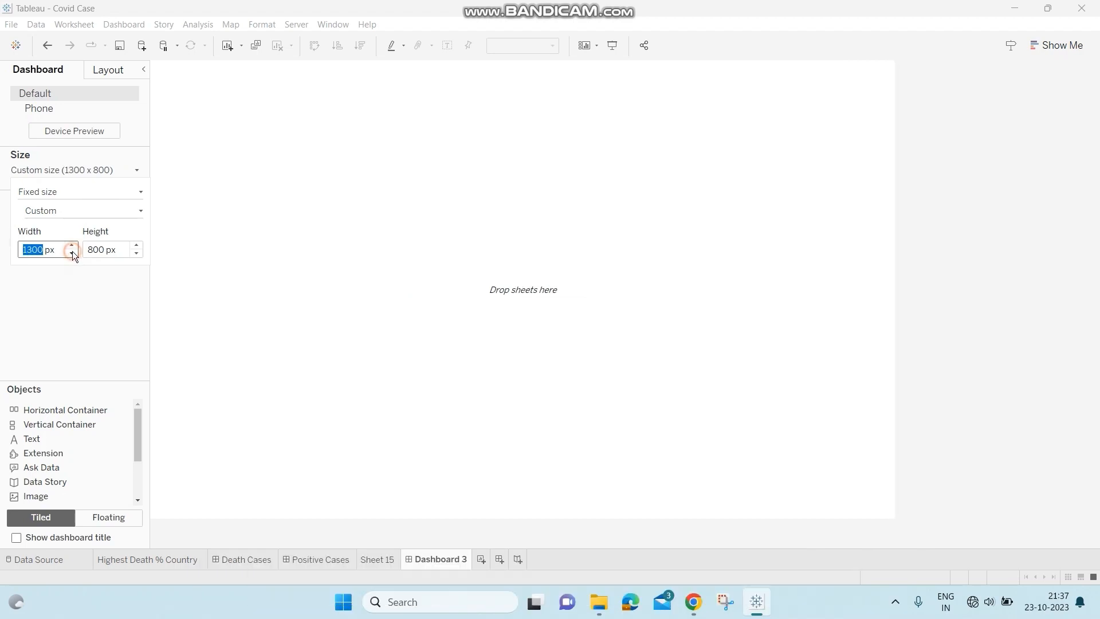
pyautogui.click(72, 252)
pyautogui.click(72, 245)
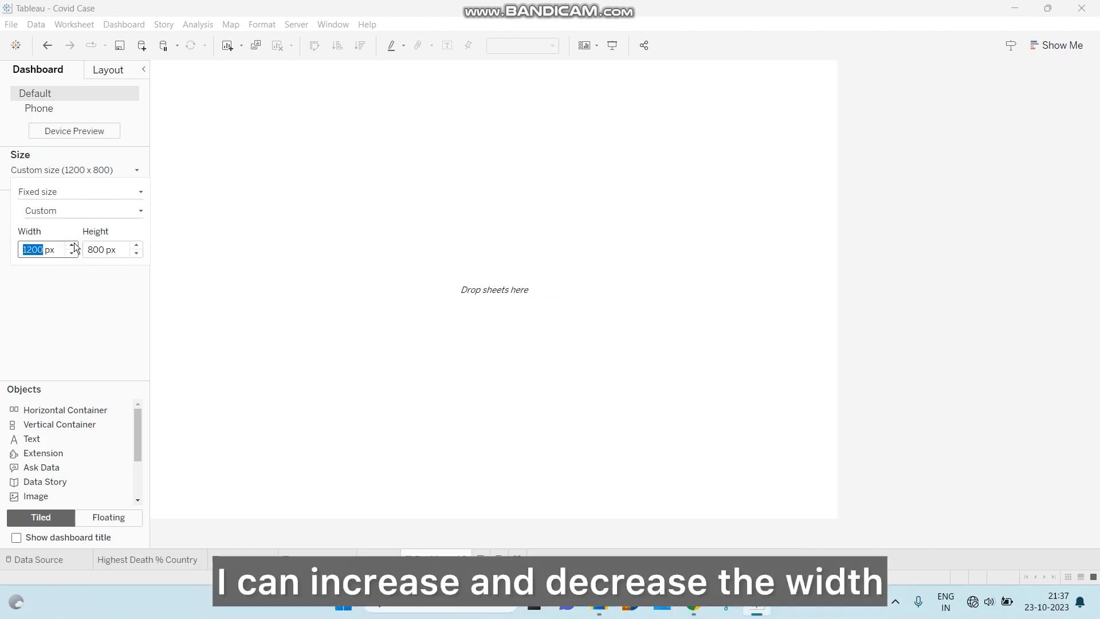
# - Set the fixed dashboard height to 900 px
pyautogui.click(136, 253)
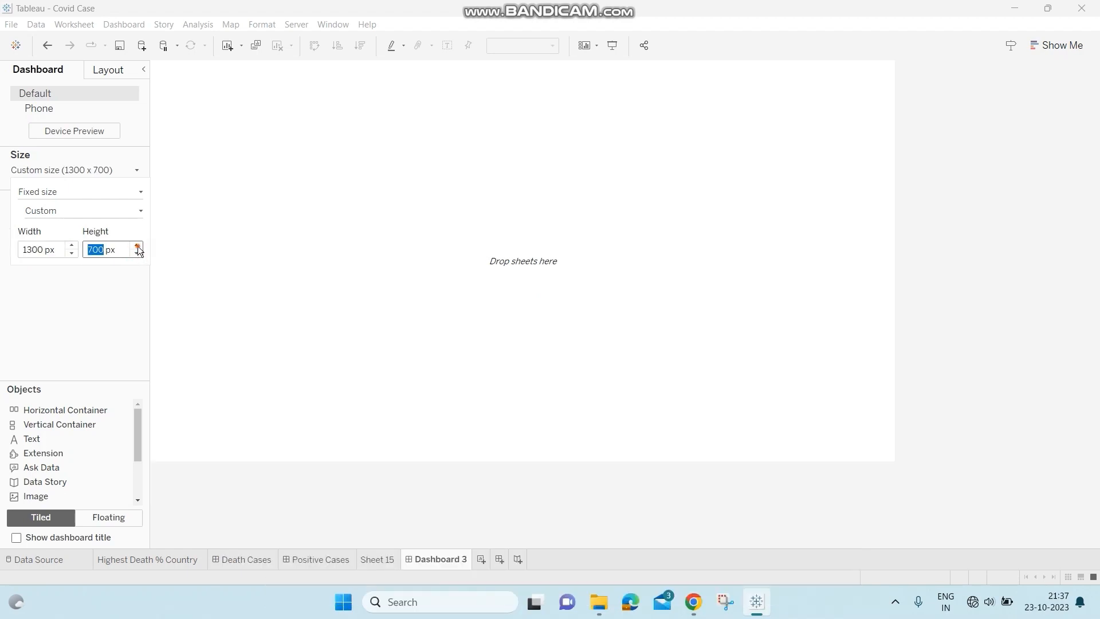
pyautogui.click(136, 245)
pyautogui.click(136, 246)
pyautogui.click(136, 246)
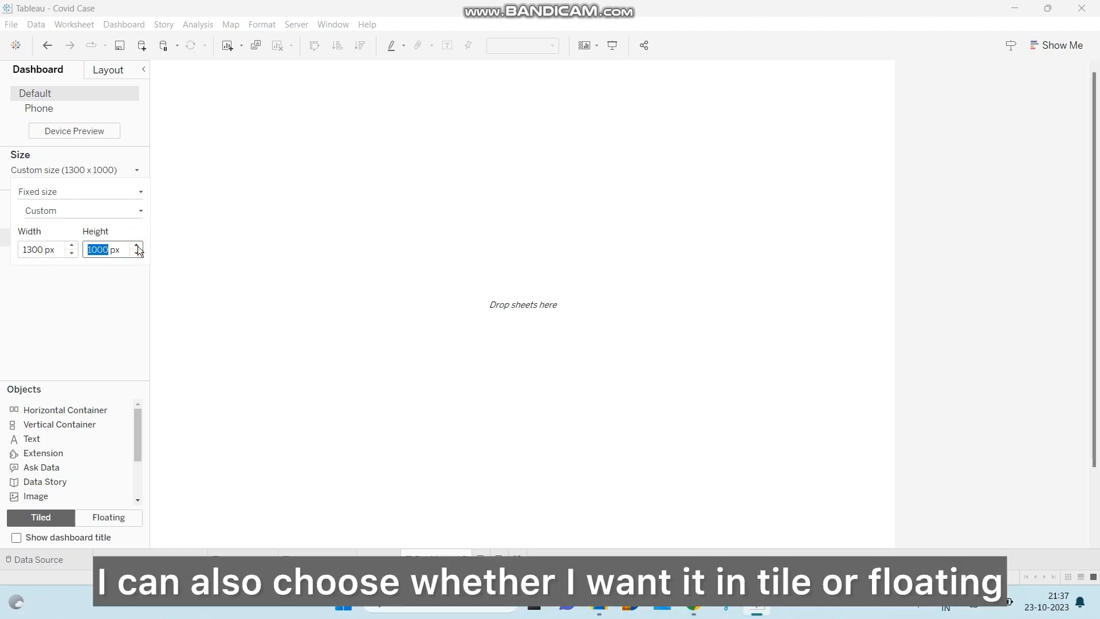
pyautogui.click(136, 253)
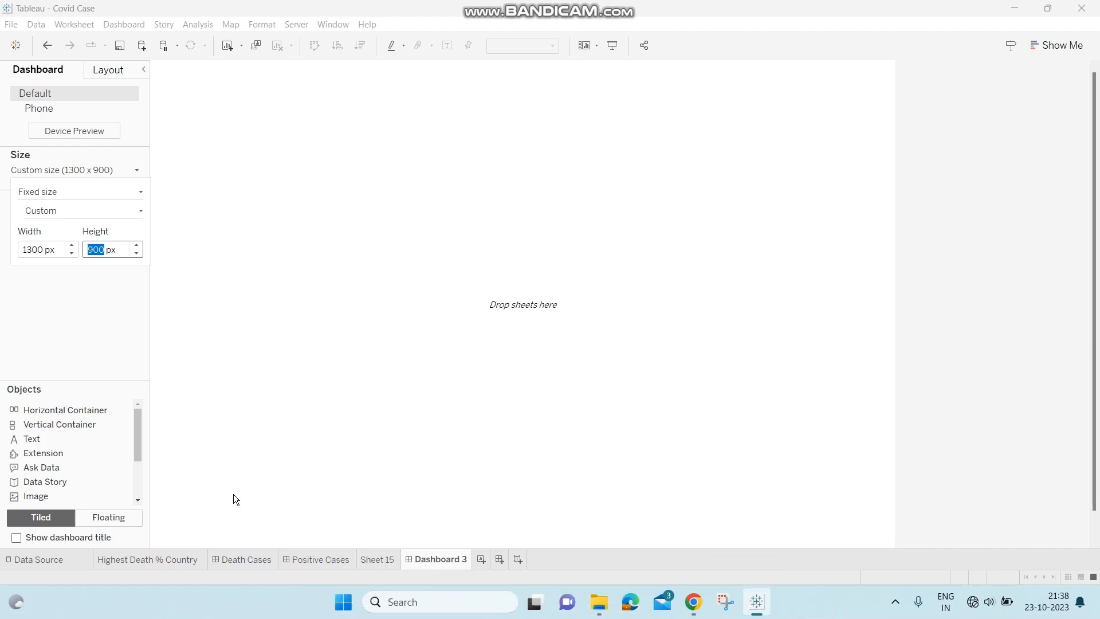
# - Switch object placement to Floating and place a vertical container against the right edge of the dashboard
pyautogui.click(112, 518)
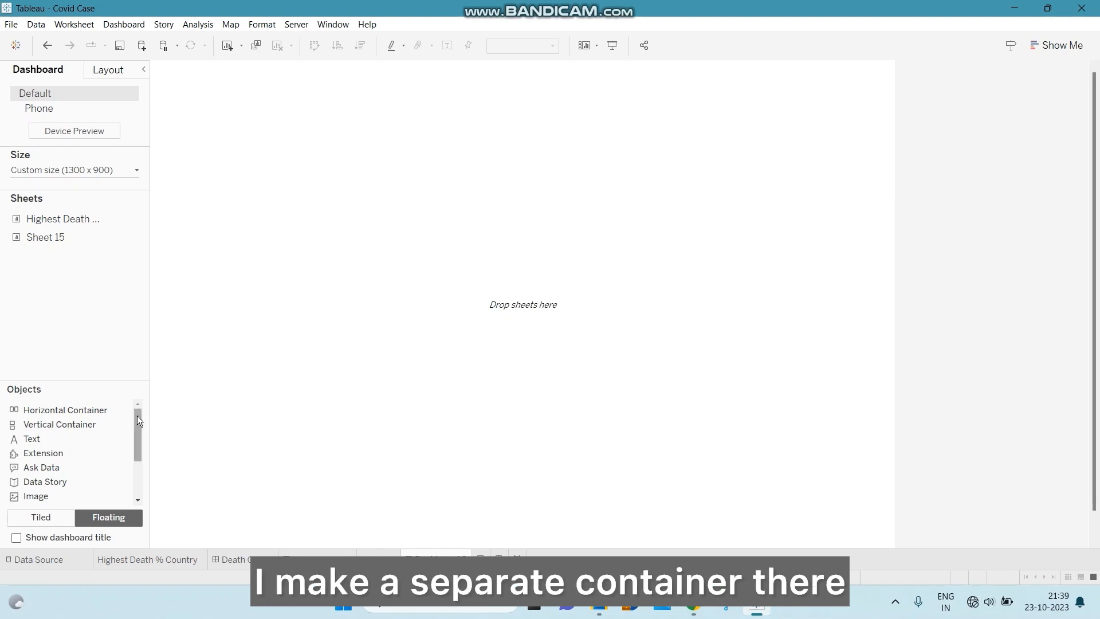
pyautogui.moveTo(137, 416); pyautogui.dragTo(135, 459)
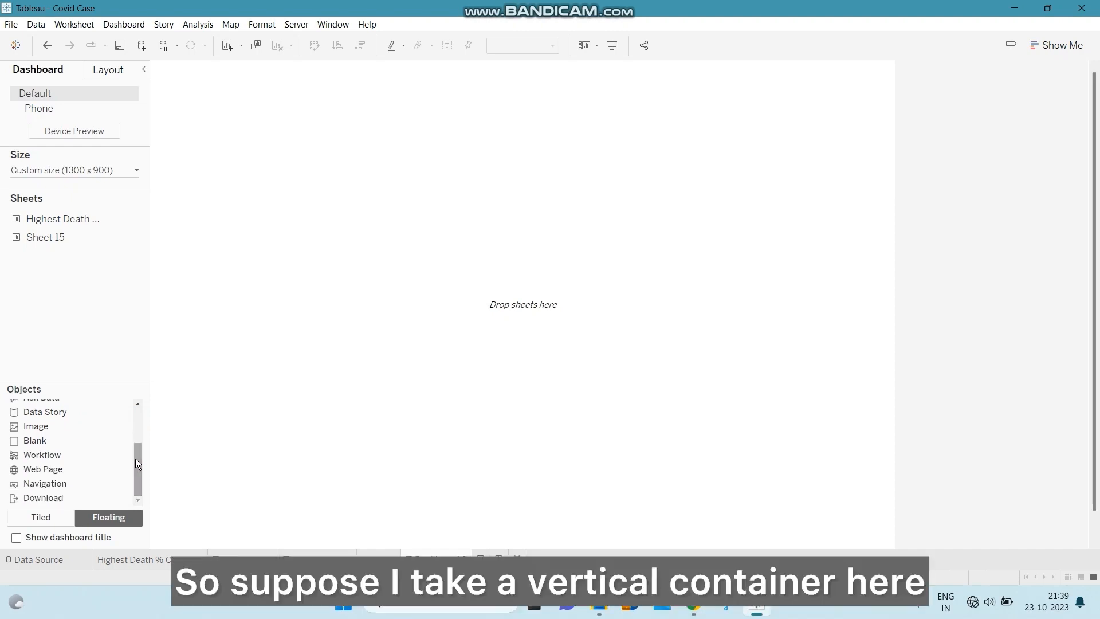
pyautogui.scroll(5, 60, 455)
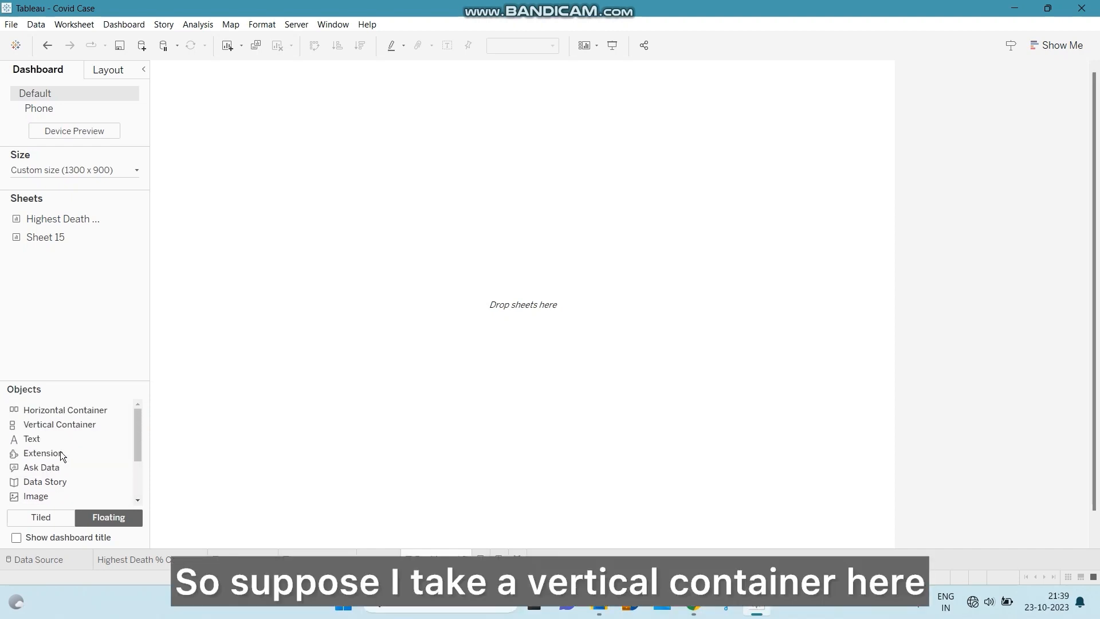
pyautogui.moveTo(81, 425); pyautogui.dragTo(629, 129)
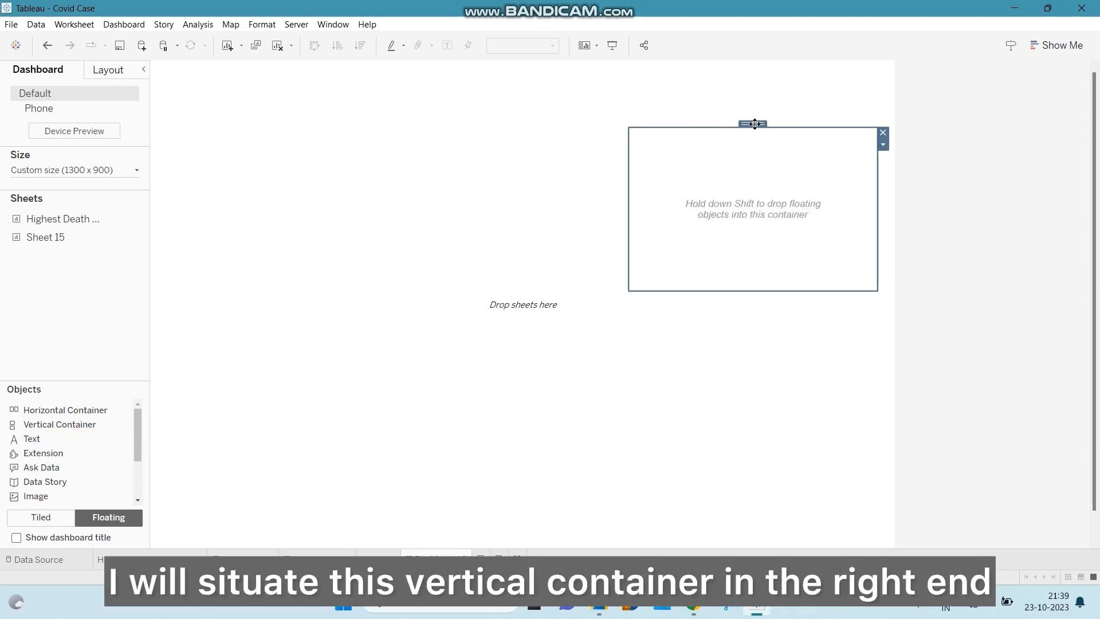
pyautogui.moveTo(764, 127); pyautogui.dragTo(775, 138)
pyautogui.moveTo(776, 138); pyautogui.dragTo(775, 143)
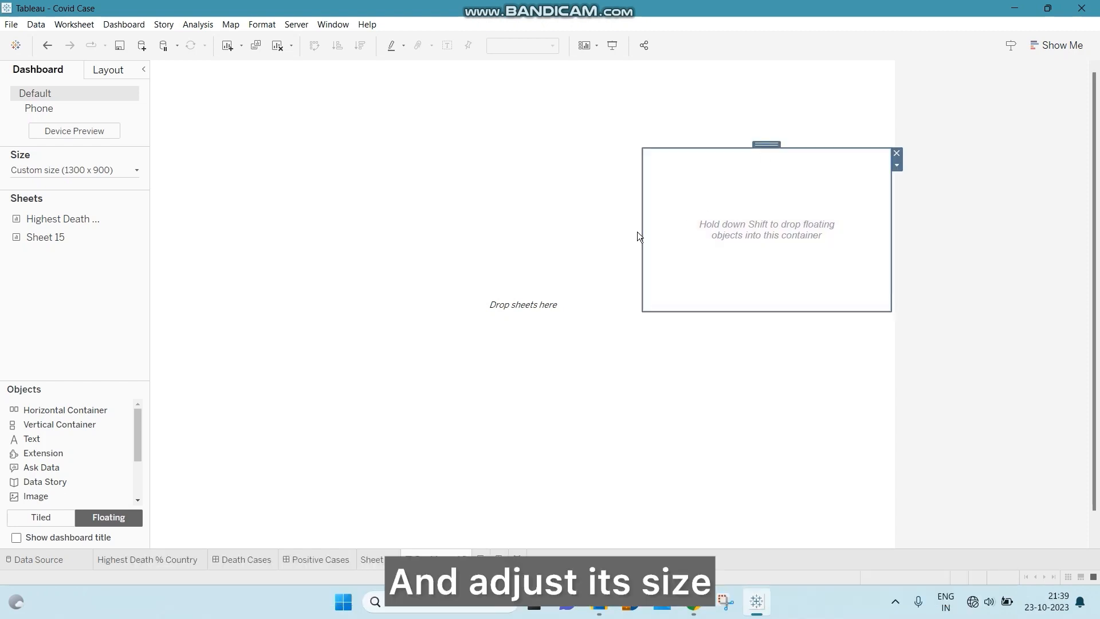
# - Narrow the floating vertical container to about half its width and lengthen it into a tall column down the dashboard's right side
pyautogui.moveTo(640, 229); pyautogui.dragTo(760, 224)
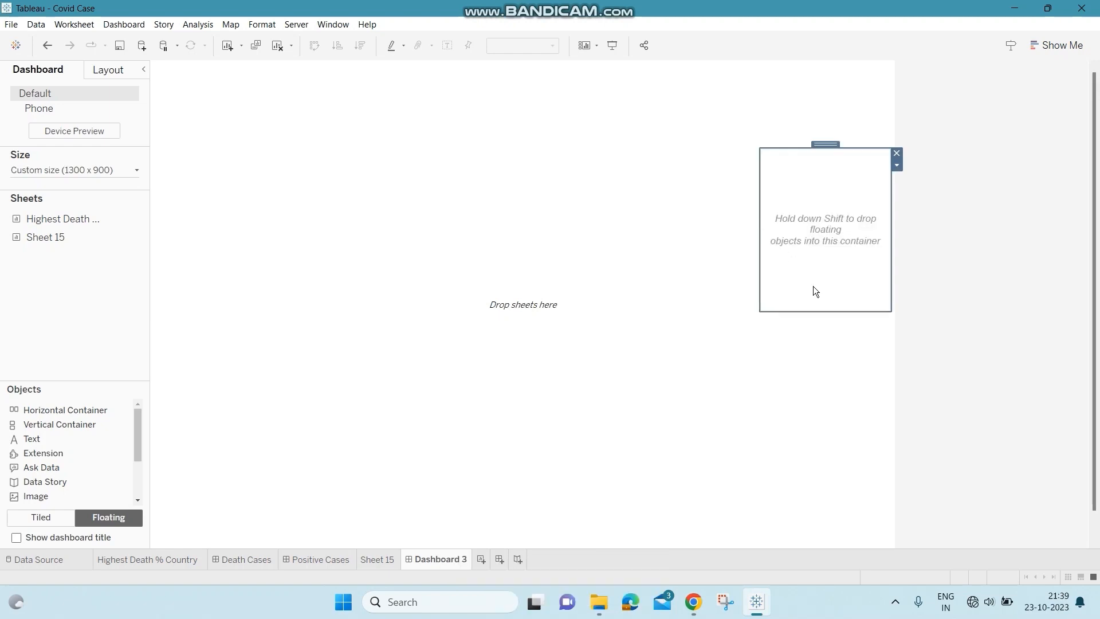
pyautogui.moveTo(825, 311); pyautogui.dragTo(827, 519)
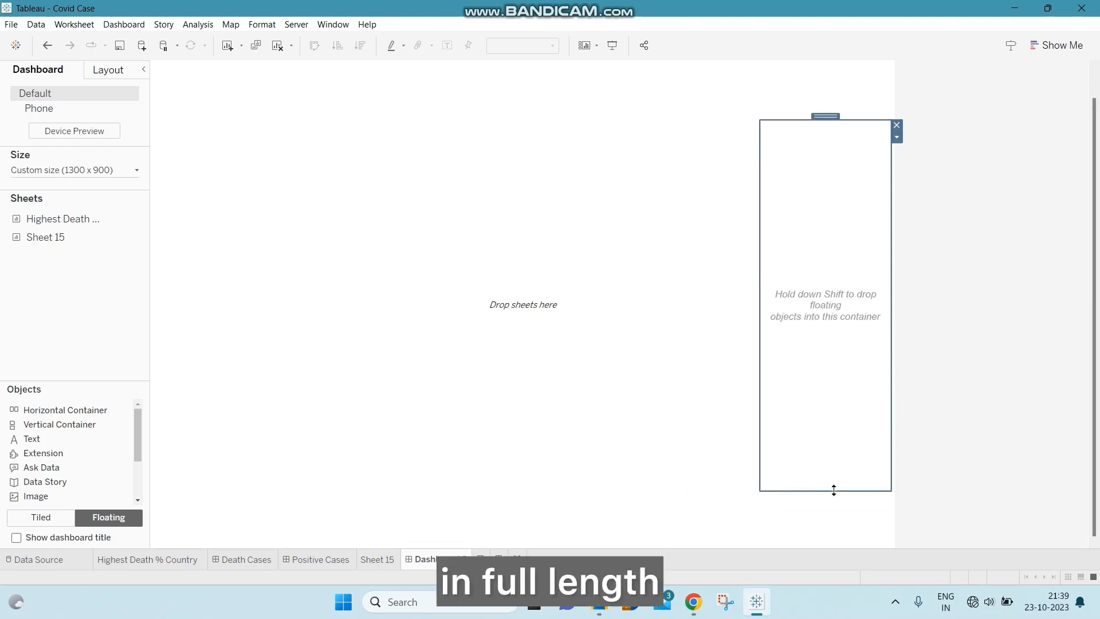
pyautogui.click(830, 521)
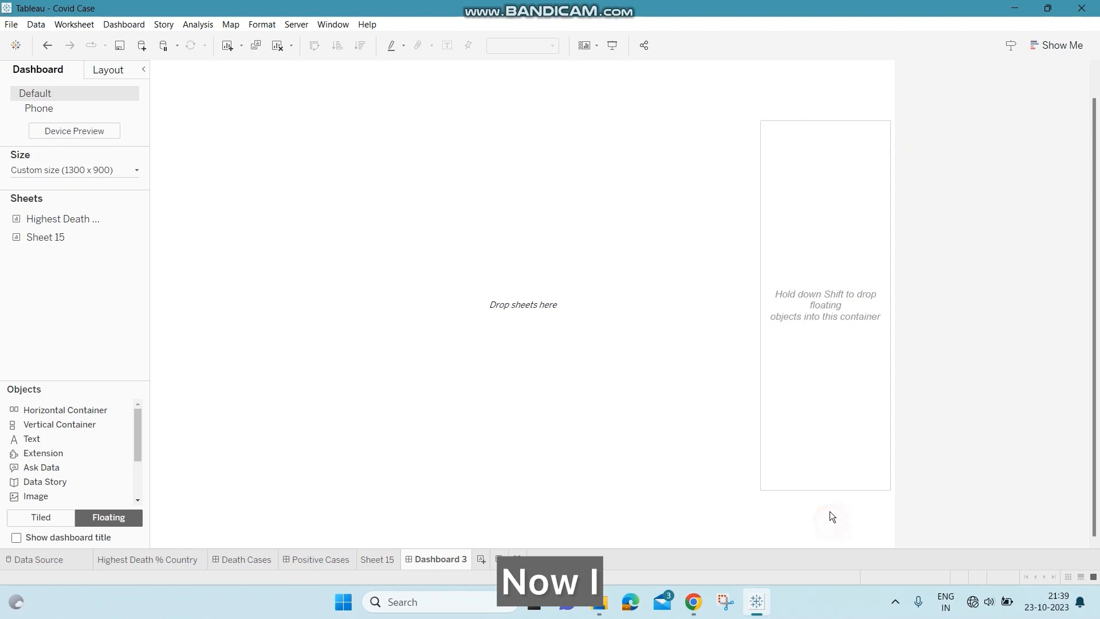
# - Lengthen the floating vertical container down the dashboard's right side to a height of about 739 px
pyautogui.click(827, 473)
pyautogui.moveTo(829, 491); pyautogui.dragTo(830, 545)
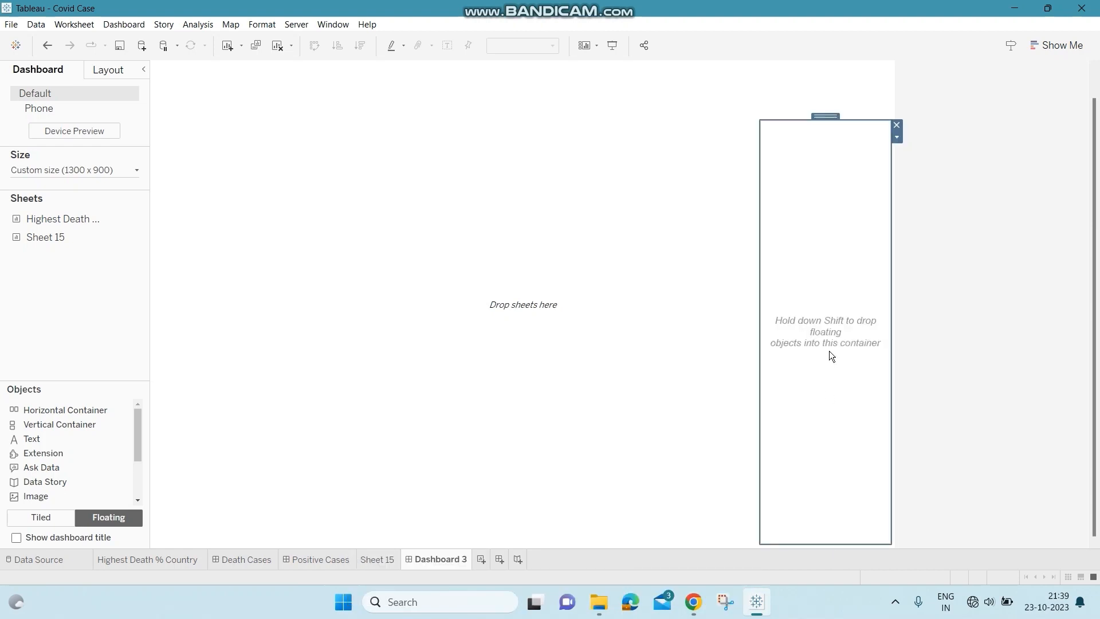
pyautogui.click(897, 137)
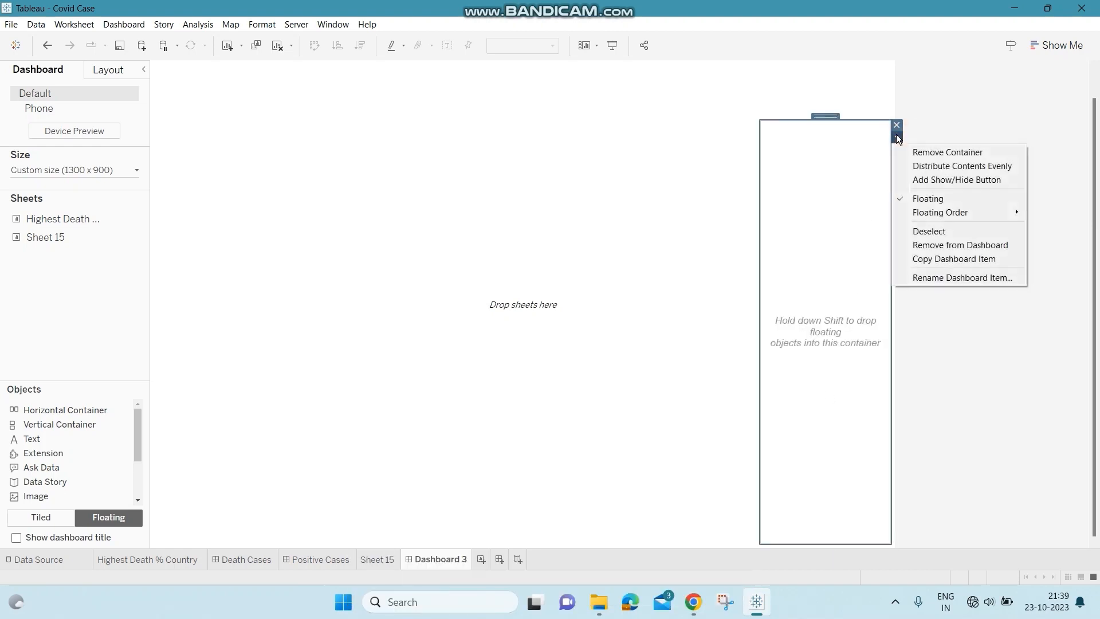
pyautogui.click(826, 179)
# - Give the floating vertical container a pale pinkish-grey background fill at 100% opacity
pyautogui.click(102, 70)
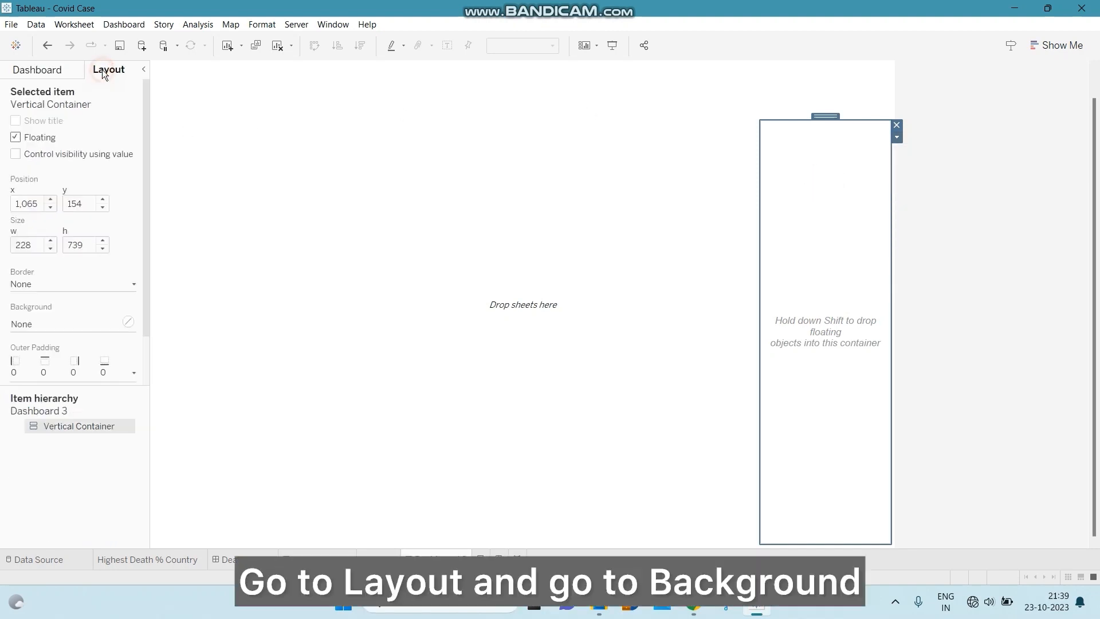
pyautogui.click(122, 322)
pyautogui.click(65, 372)
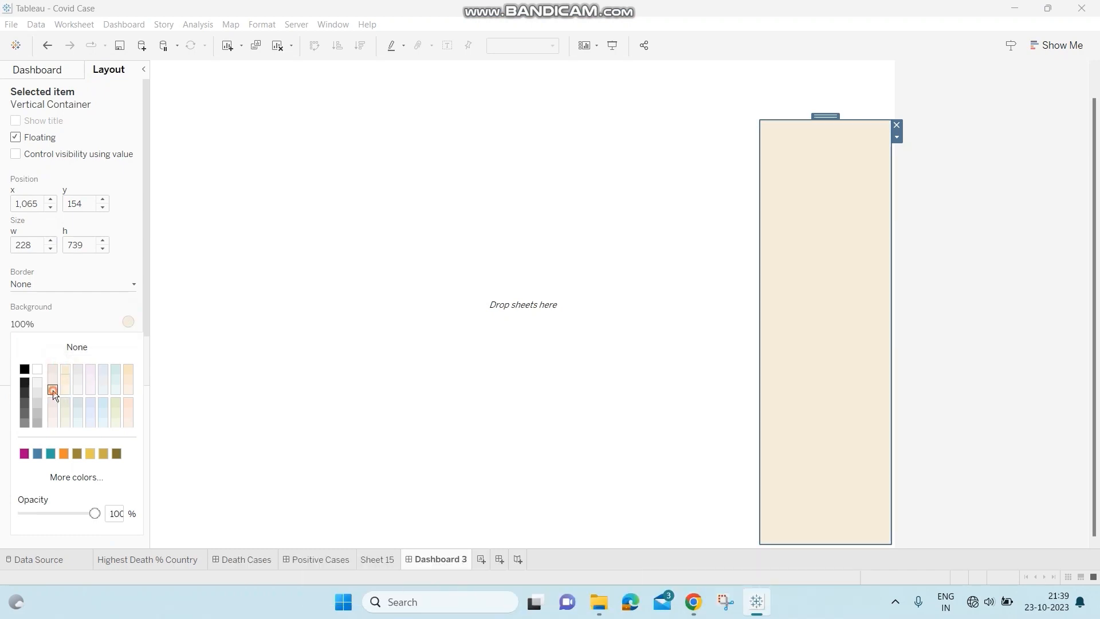
pyautogui.click(53, 390)
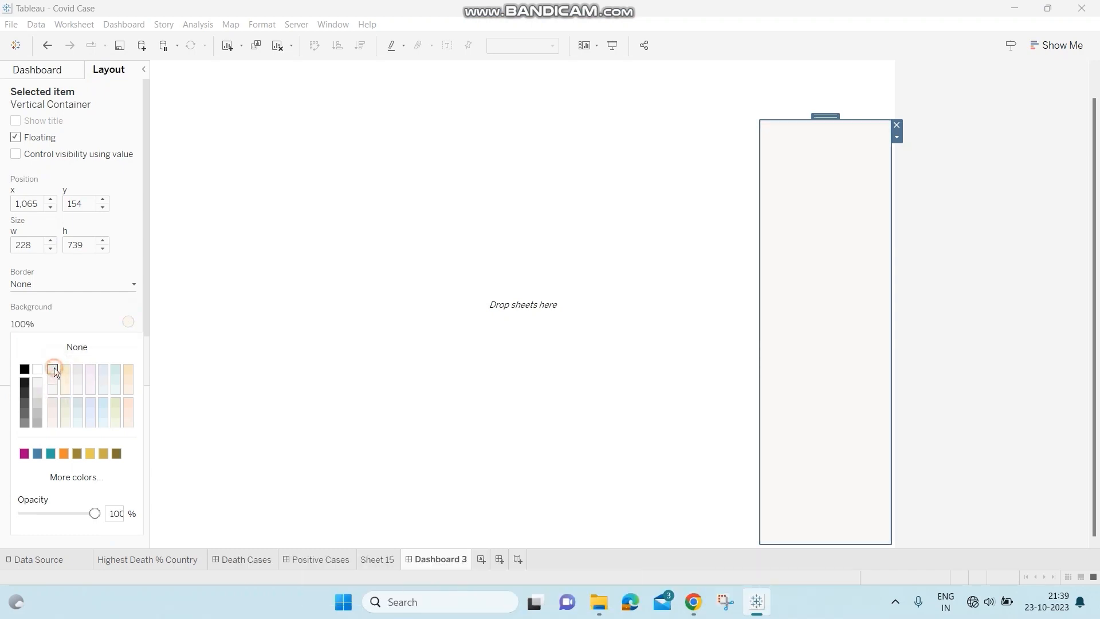
pyautogui.click(54, 366)
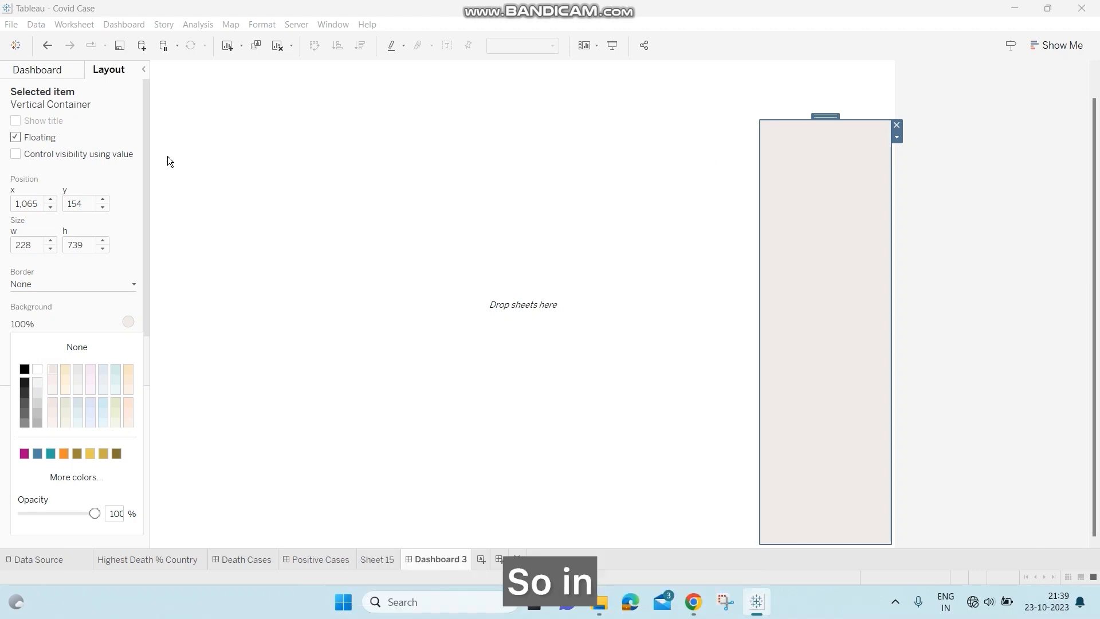
pyautogui.click(29, 72)
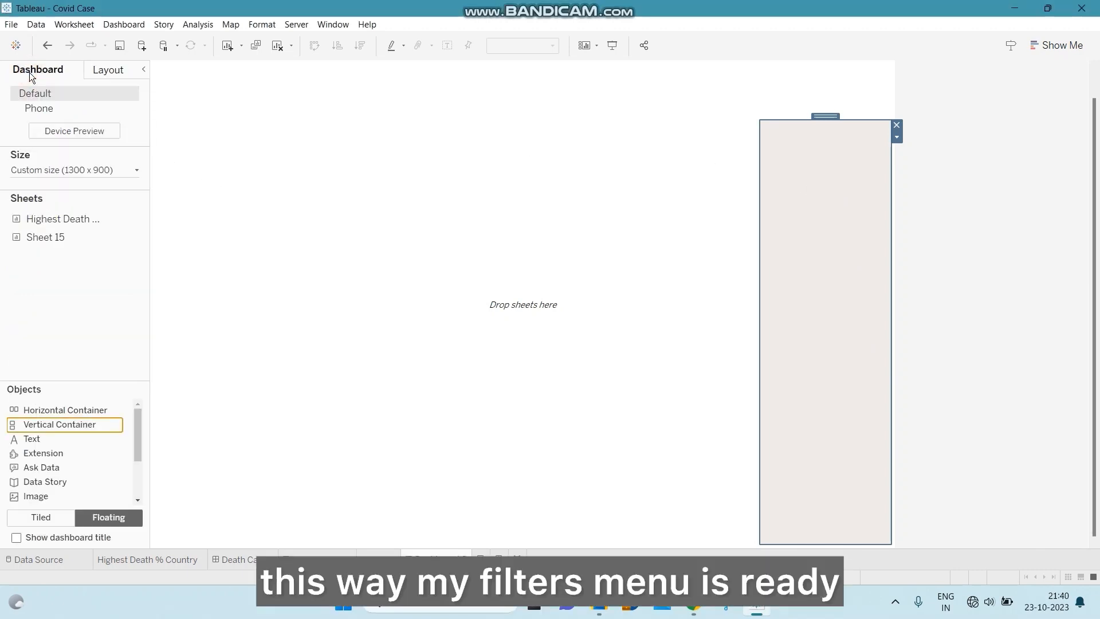
pyautogui.click(718, 172)
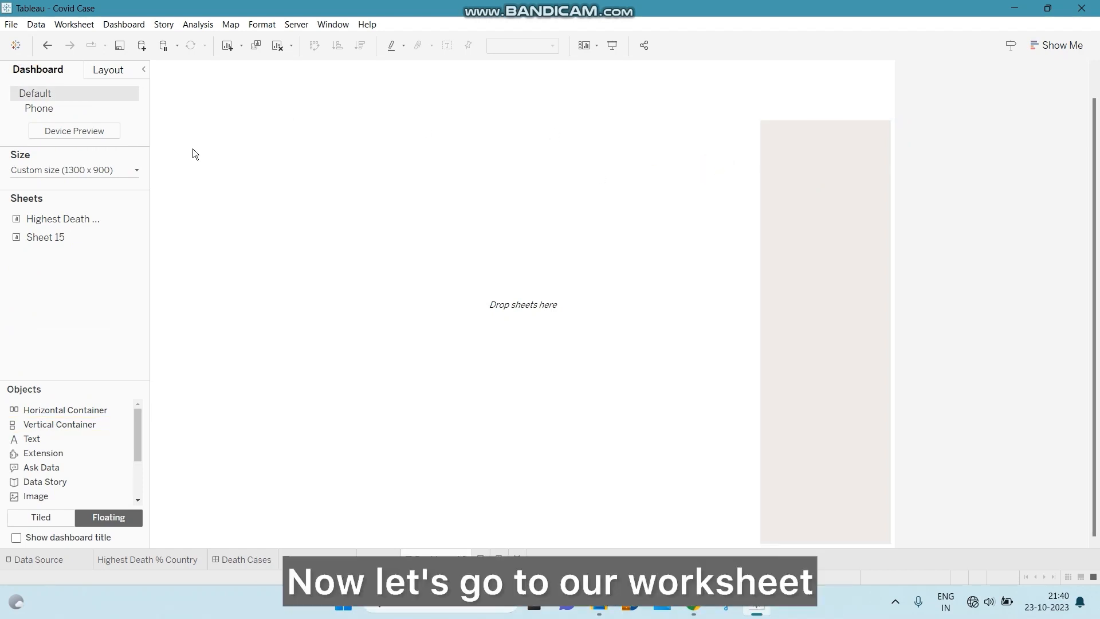
# - Rename the Sheet 15 worksheet as Total Cases
pyautogui.moveTo(57, 224)
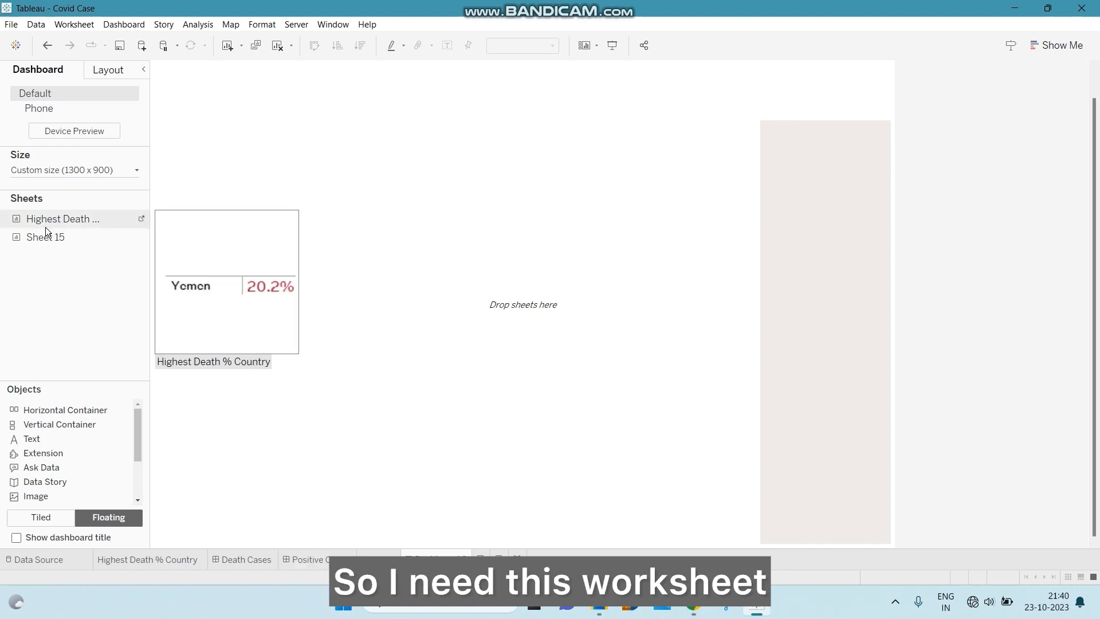
pyautogui.click(49, 237)
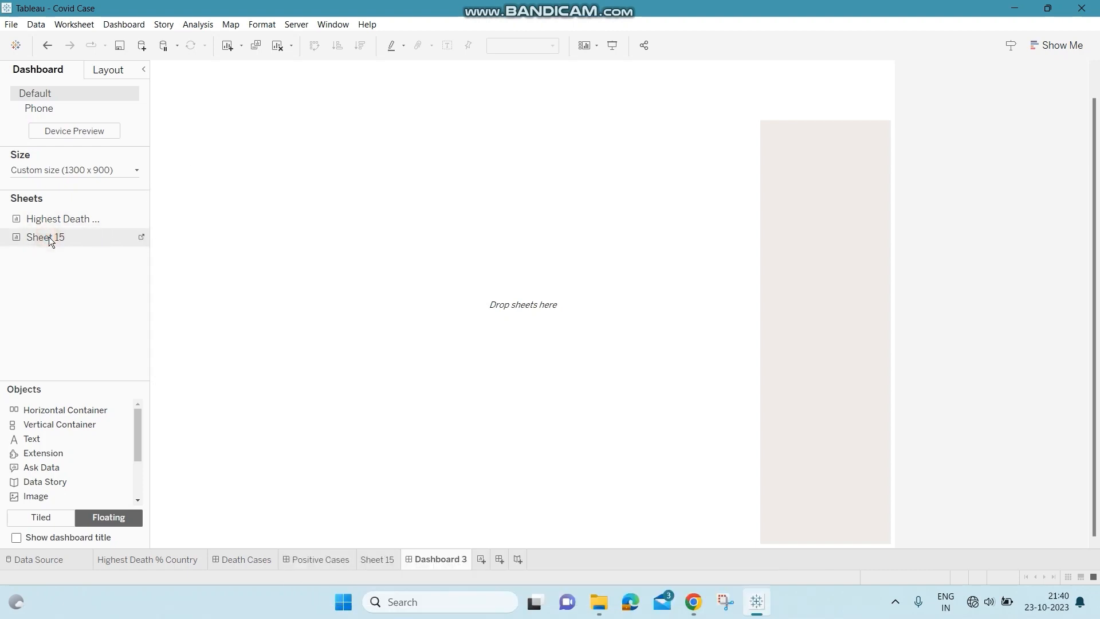
pyautogui.moveTo(71, 224)
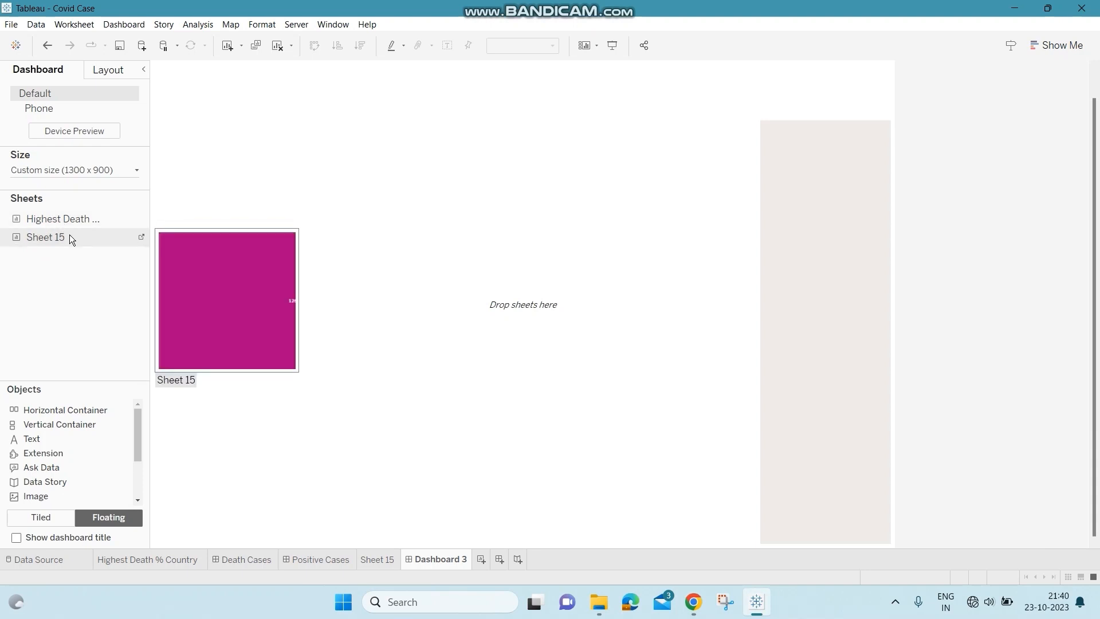
pyautogui.click(70, 235)
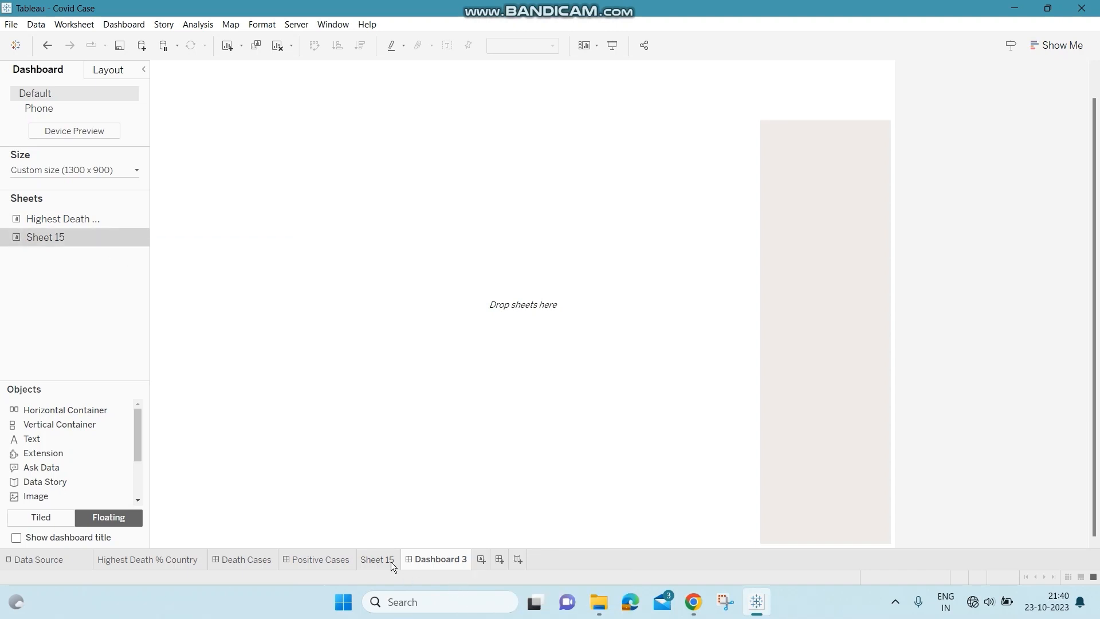
pyautogui.click(374, 560)
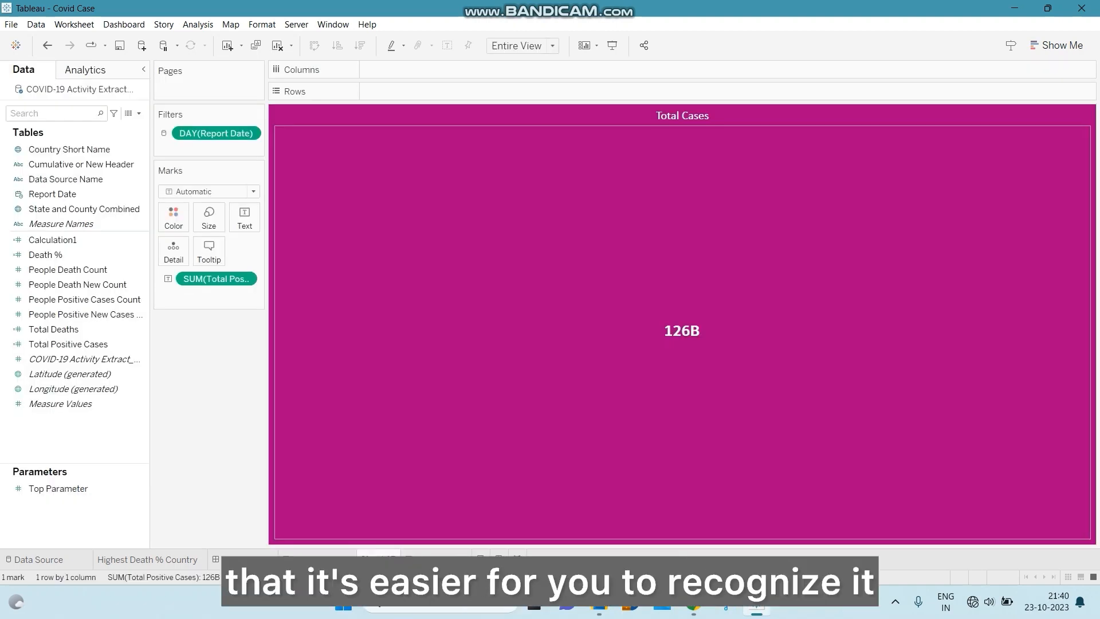
pyautogui.doubleClick(377, 559)
pyautogui.write('Total')
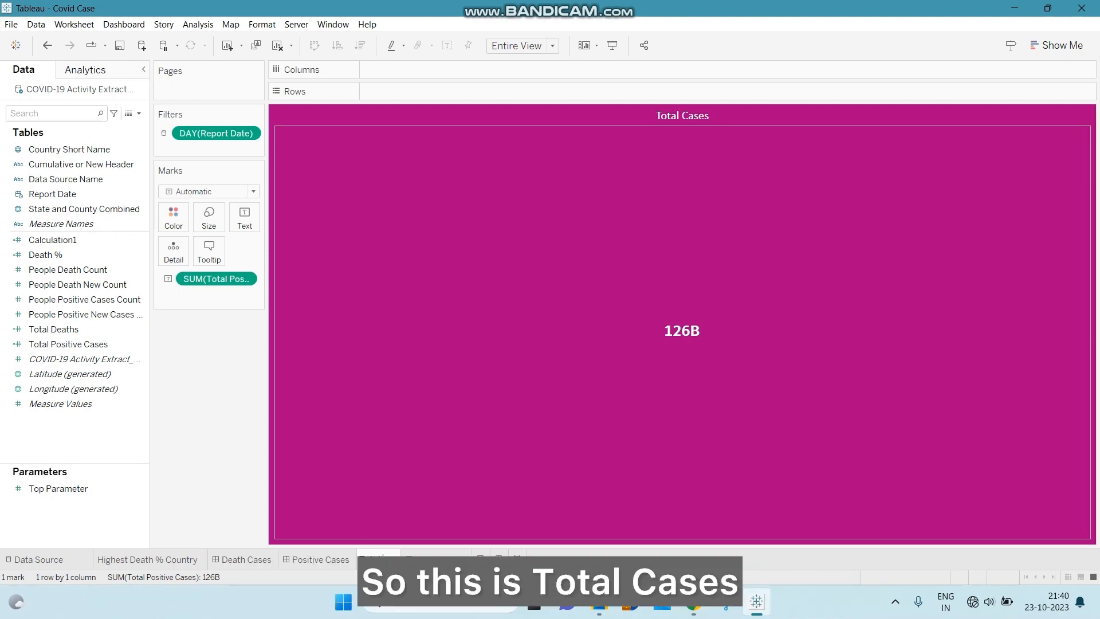
pyautogui.write(' Cases')
pyautogui.press('Return')
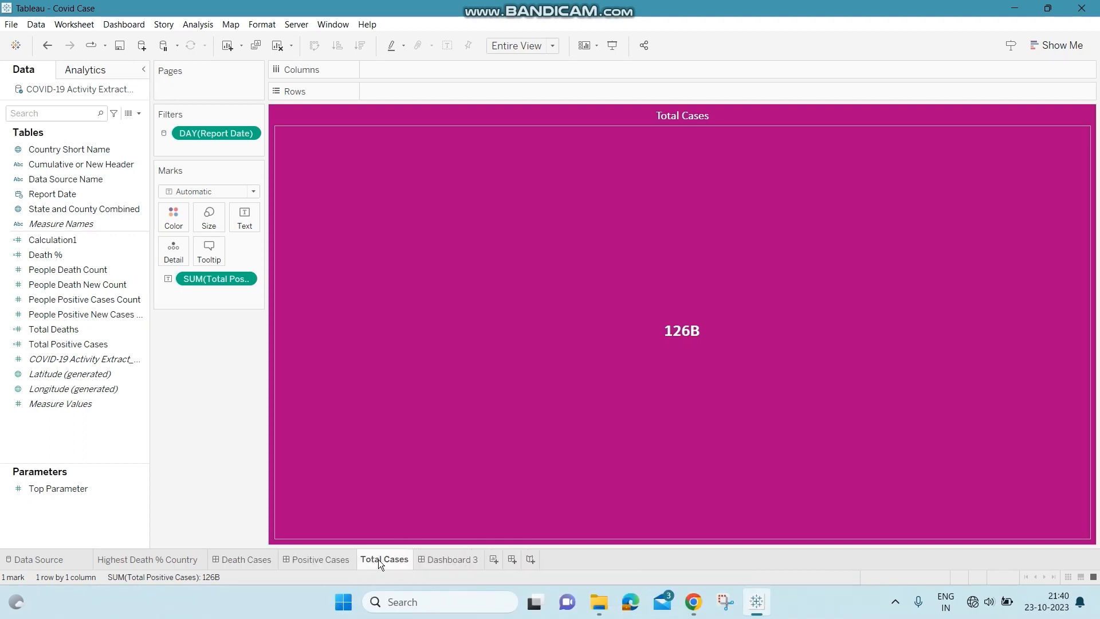
# - Return to Dashboard 3 and place the Total Cases sheet as a floating object in the dashboard's upper-left corner
pyautogui.click(450, 552)
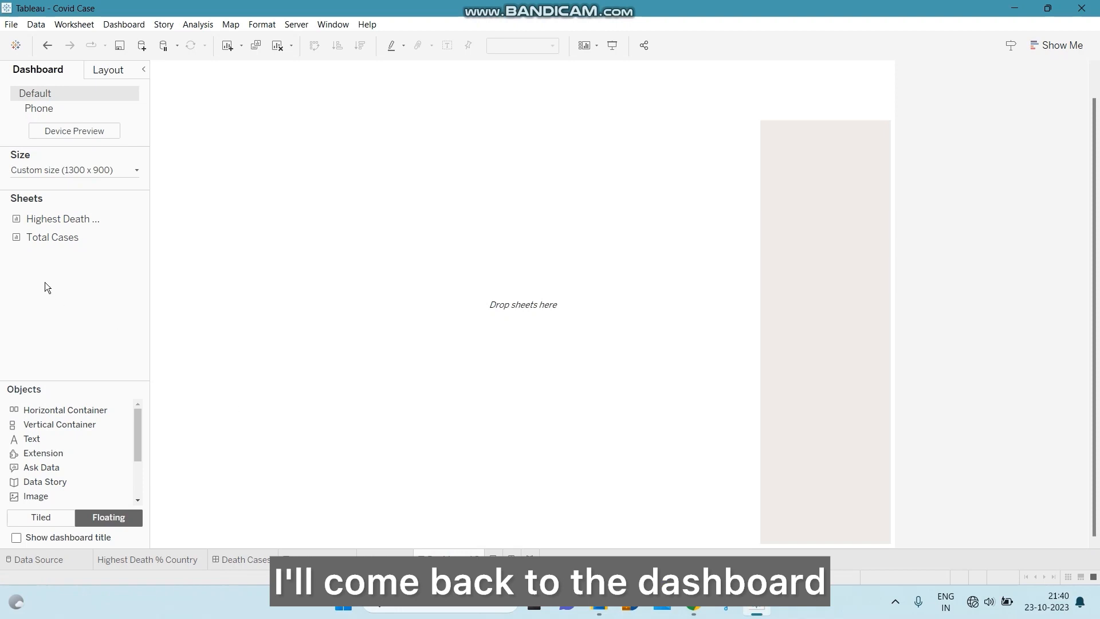
pyautogui.moveTo(74, 235); pyautogui.dragTo(154, 66)
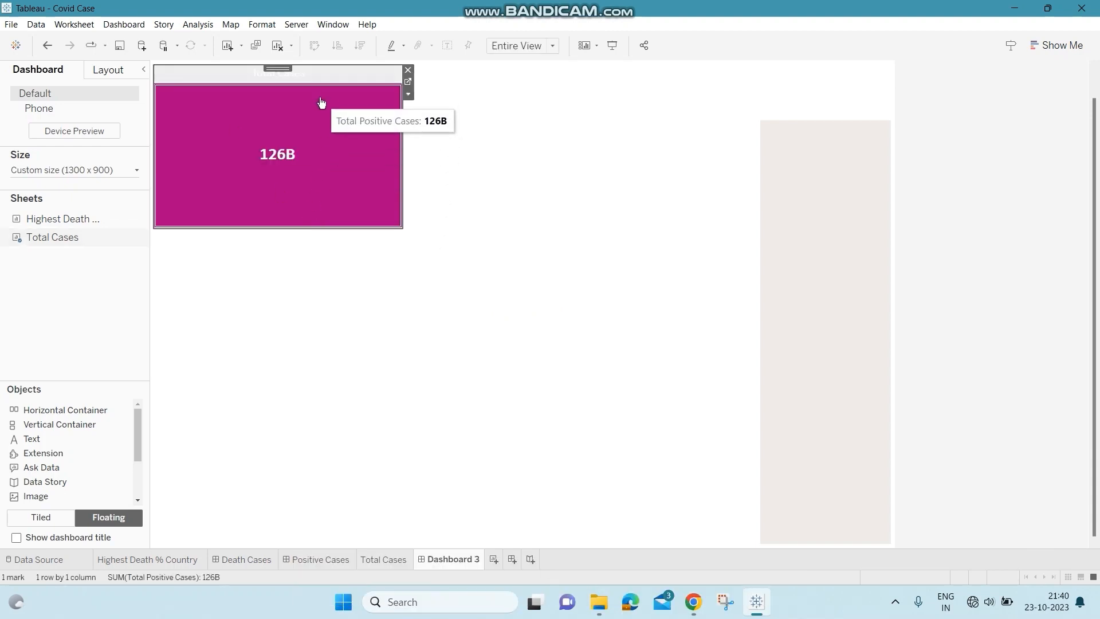
pyautogui.click(408, 94)
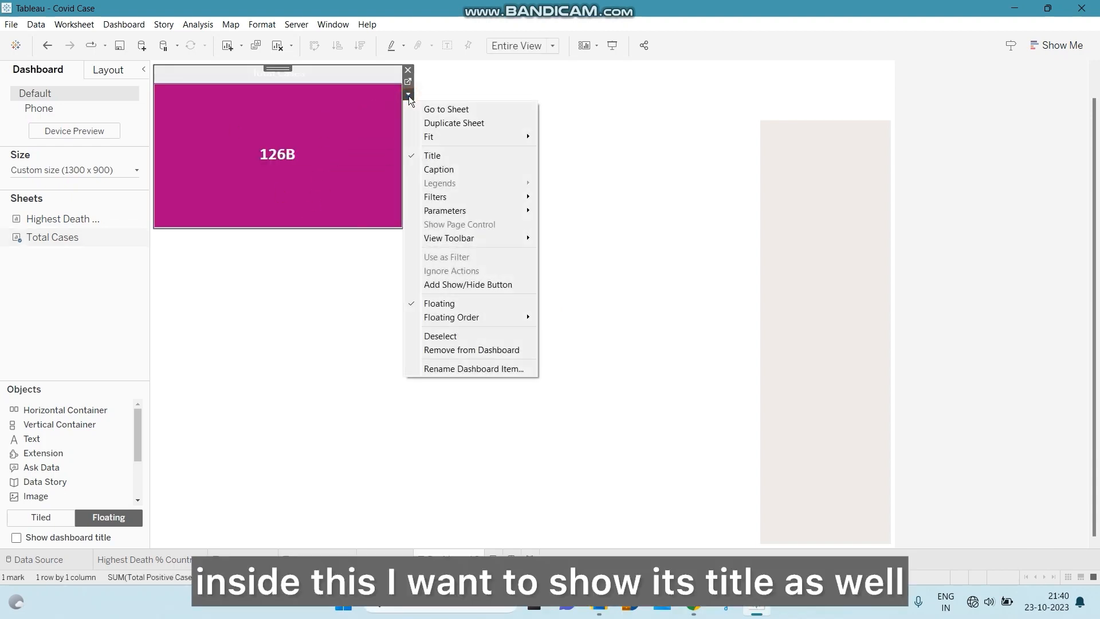
pyautogui.click(324, 110)
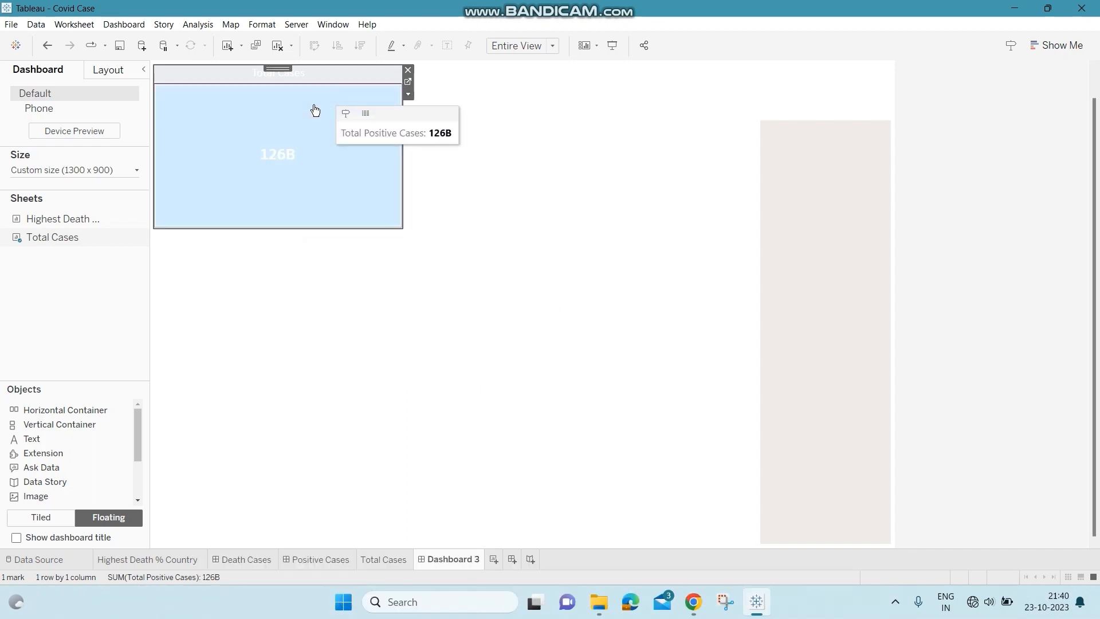
# - Format the title text of the Total Cases sheet in dark grey at font size 14
pyautogui.rightClick(239, 74)
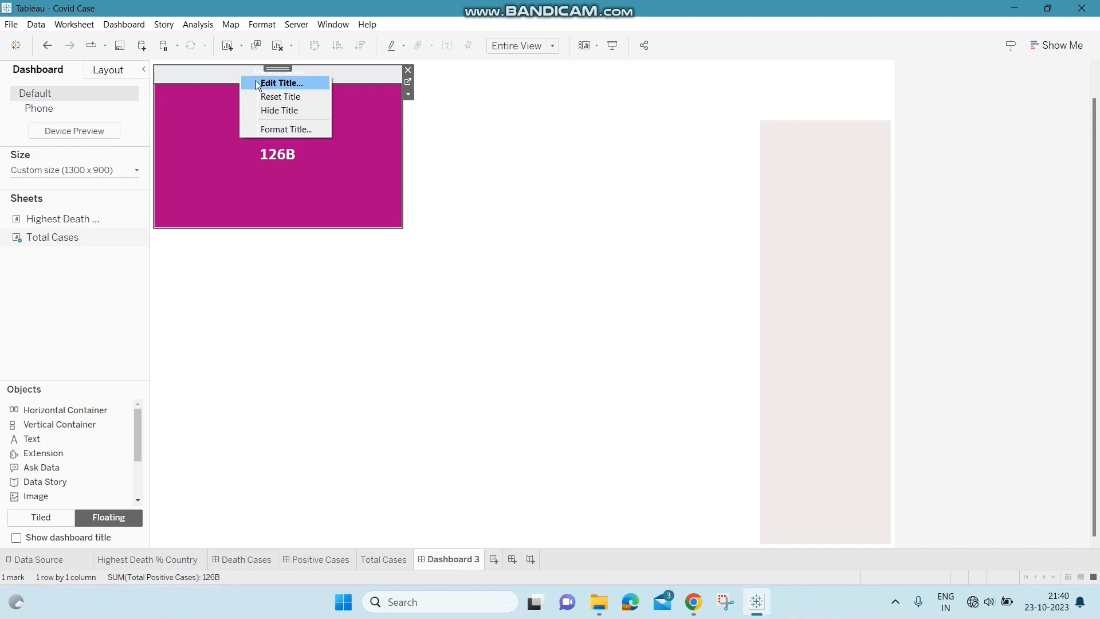
pyautogui.click(256, 82)
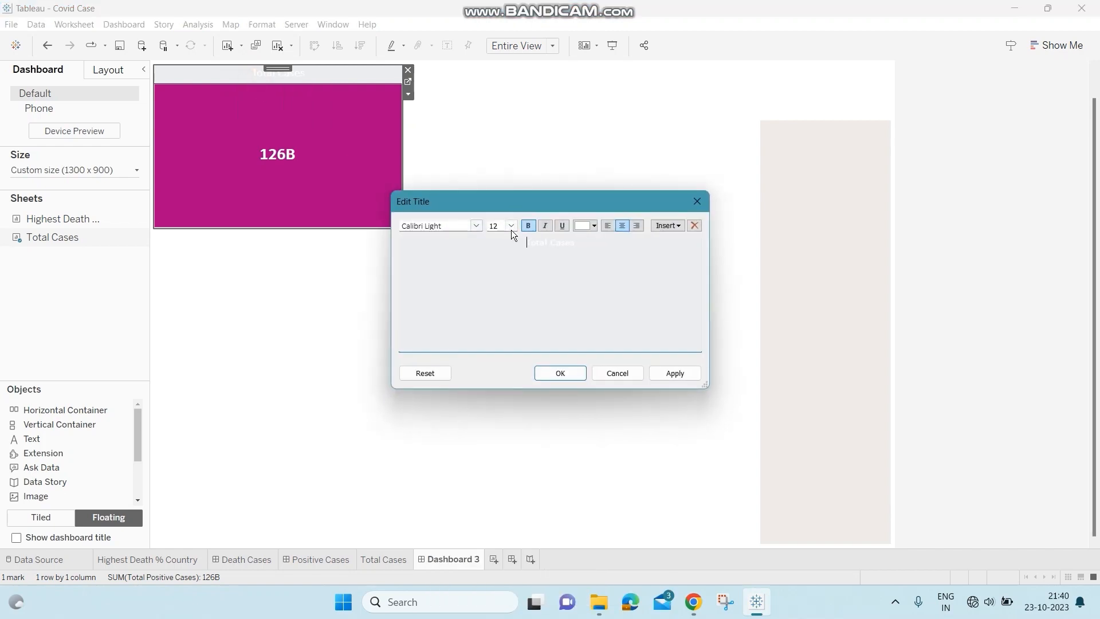
pyautogui.moveTo(515, 241); pyautogui.dragTo(602, 241)
pyautogui.click(593, 227)
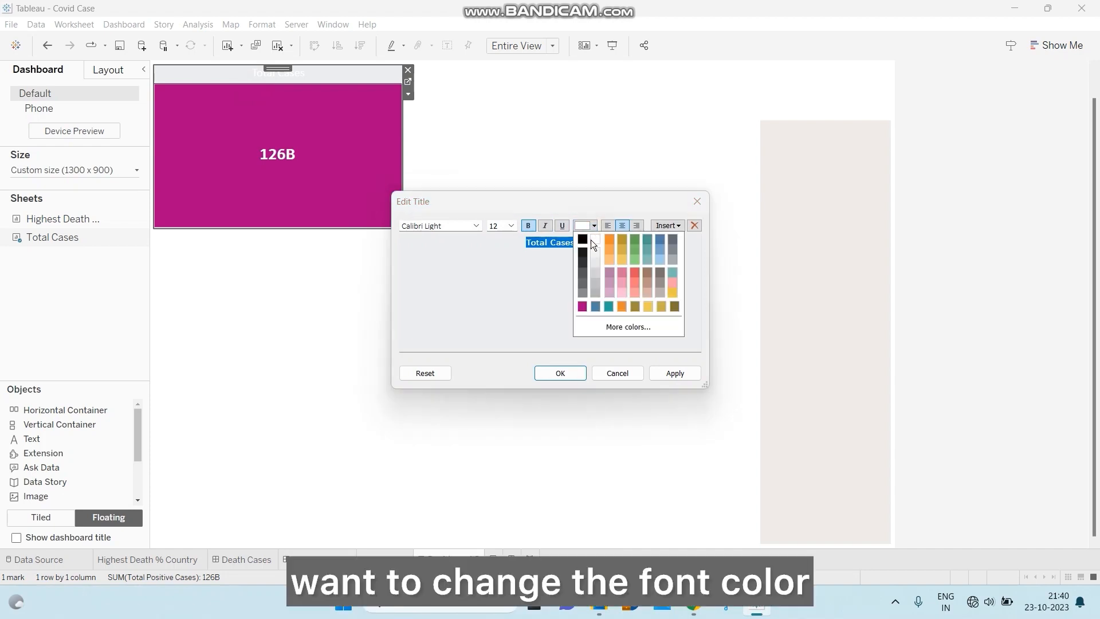
pyautogui.click(583, 274)
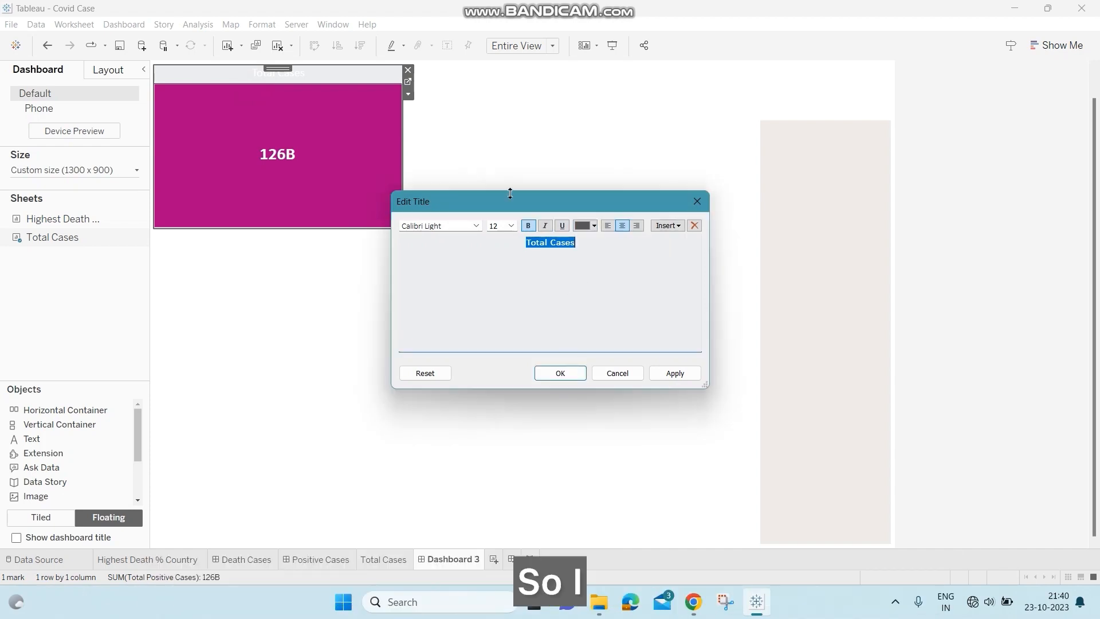
pyautogui.click(512, 225)
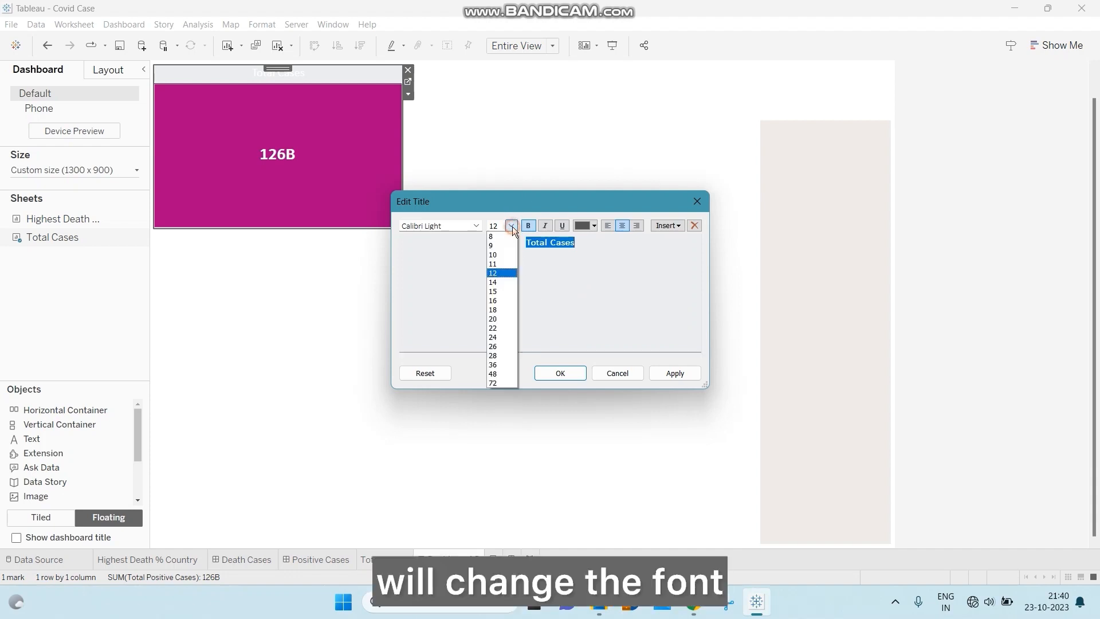
pyautogui.click(510, 281)
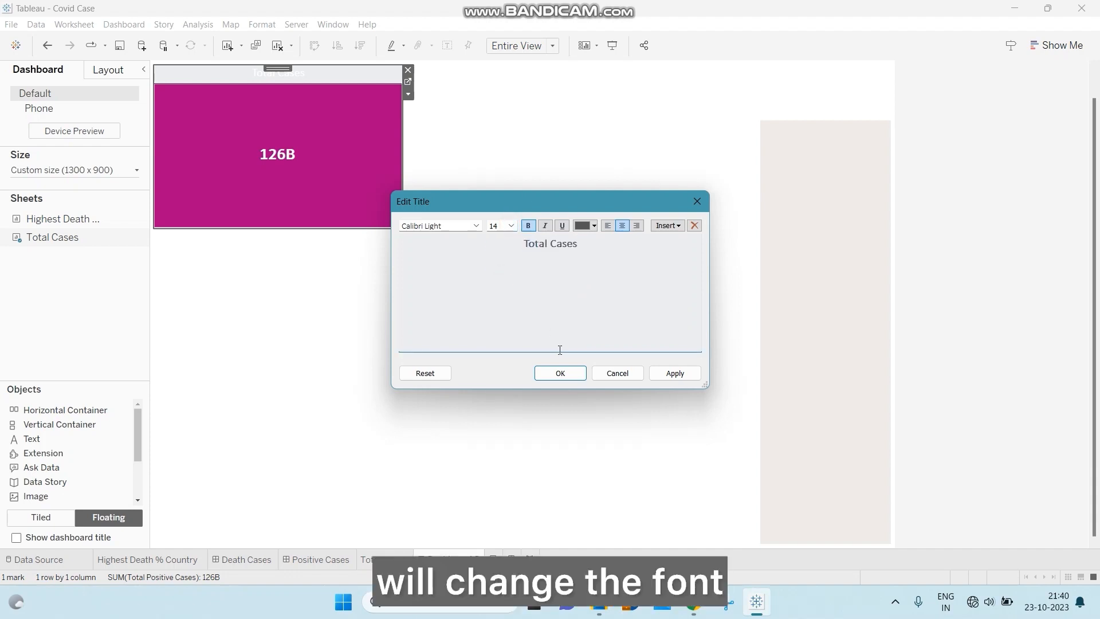
pyautogui.click(575, 374)
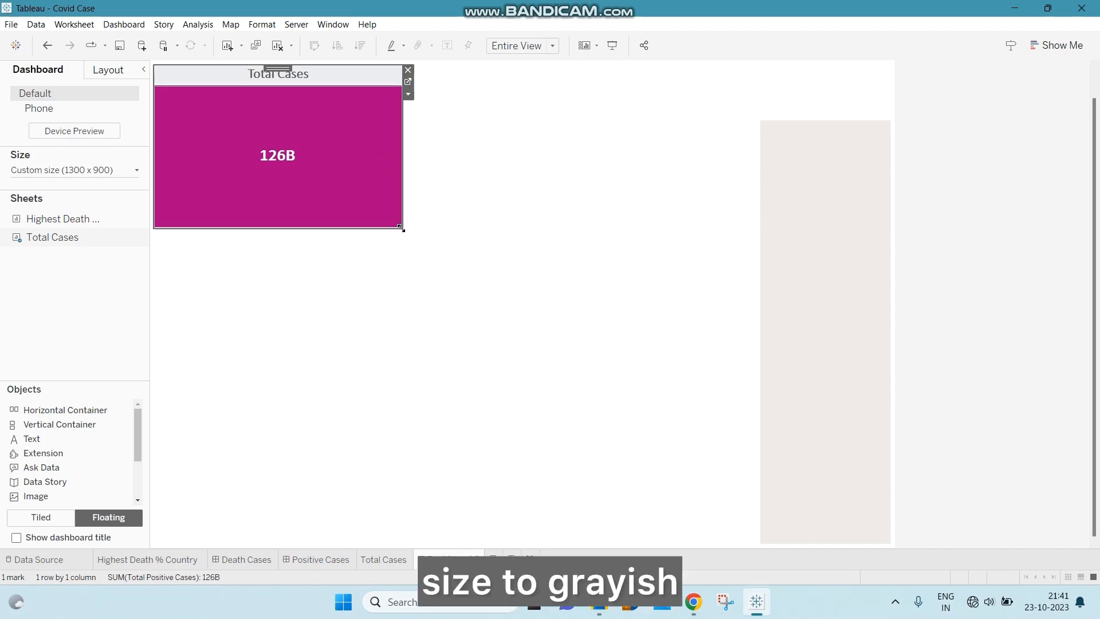
# - Shrink the floating Total Cases sheet to a small tile in the dashboard's upper-left corner, its lower edge level with the side container's top
pyautogui.moveTo(403, 228); pyautogui.dragTo(248, 119)
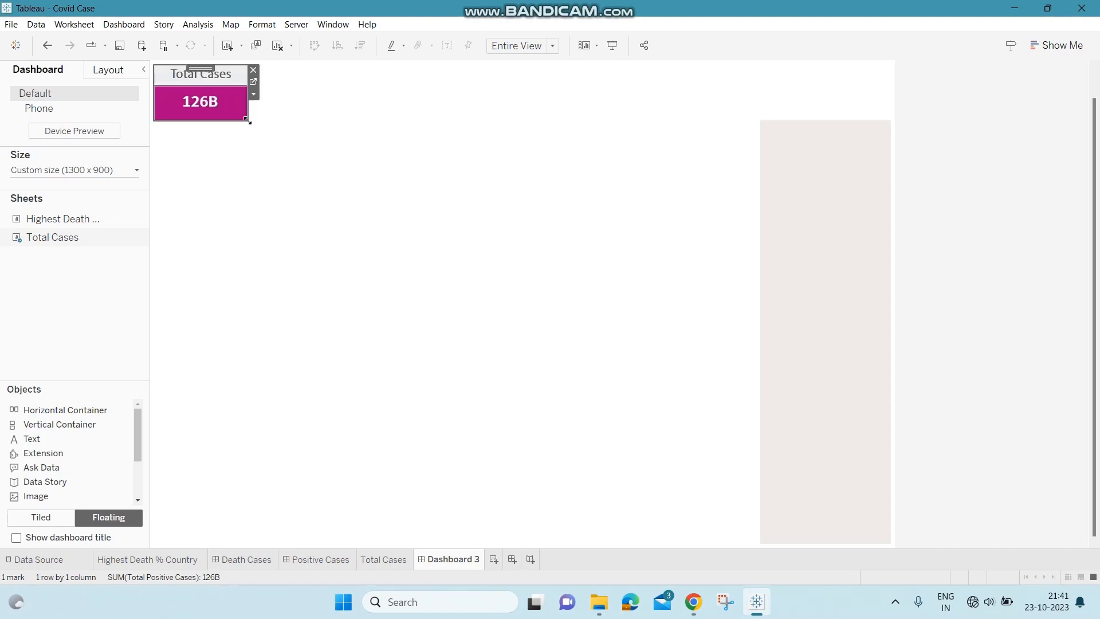
pyautogui.click(269, 175)
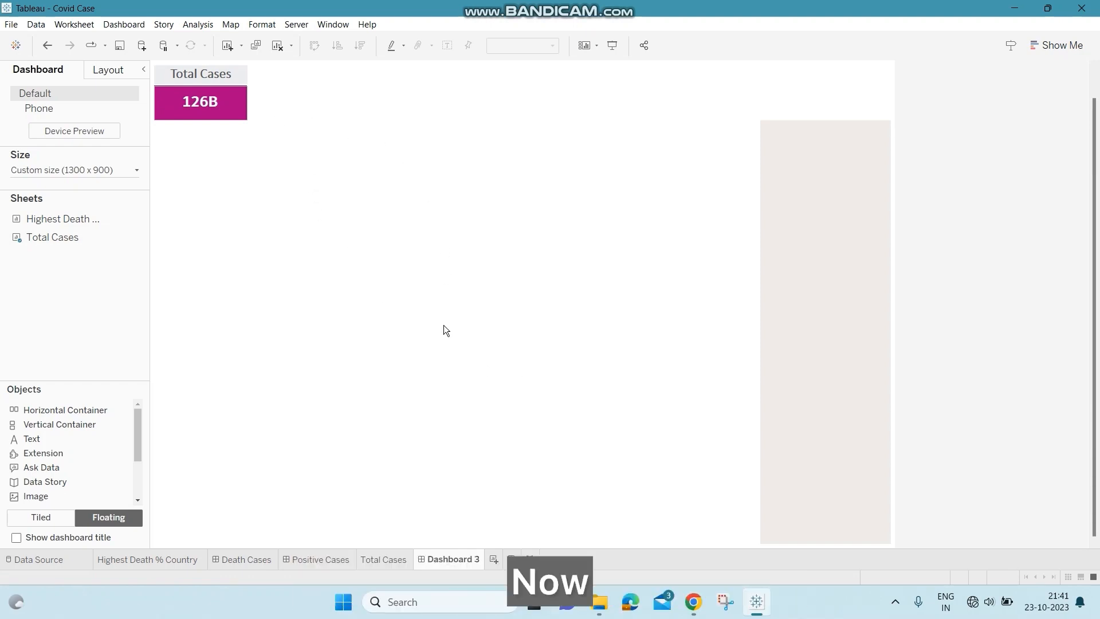
pyautogui.click(226, 77)
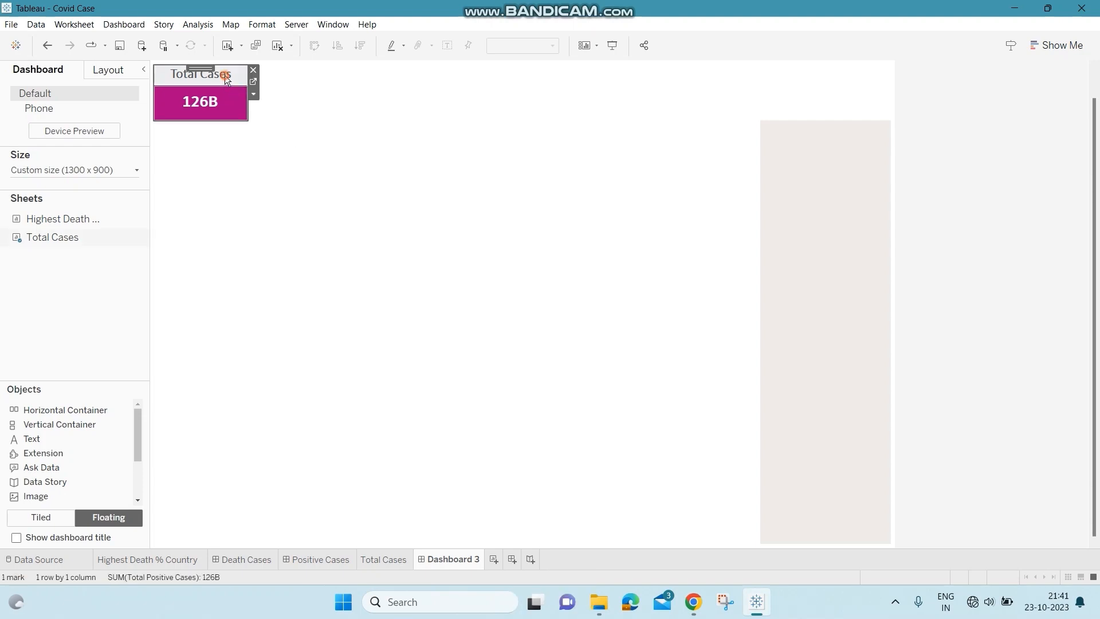
pyautogui.click(634, 309)
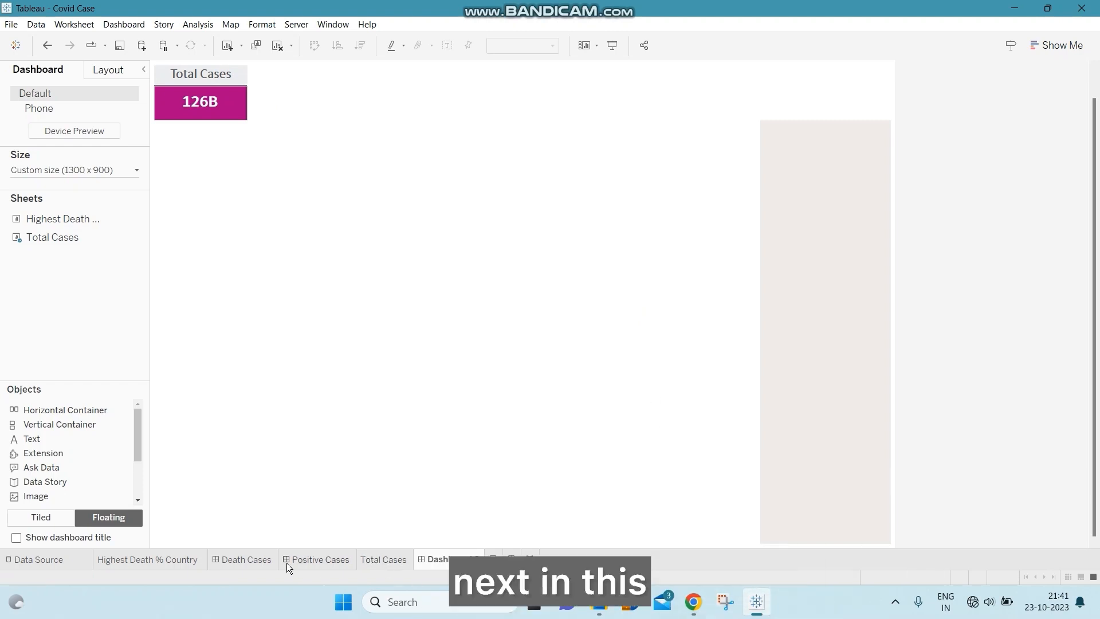
# - Duplicate the Total Cases worksheet and place the copy directly after the original
pyautogui.click(223, 556)
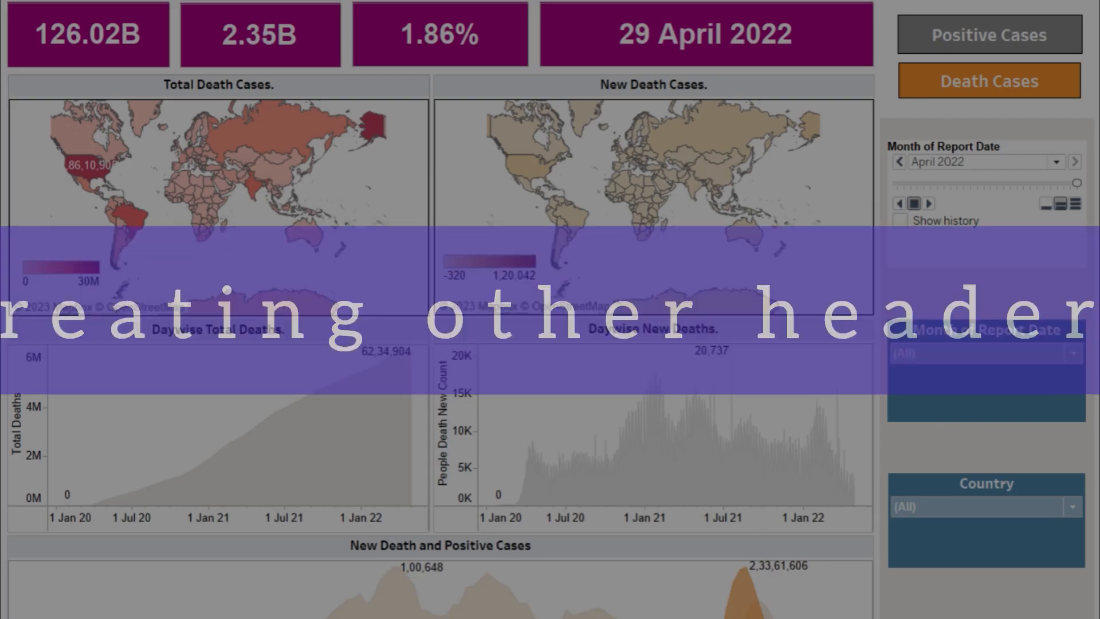
pyautogui.click(387, 561)
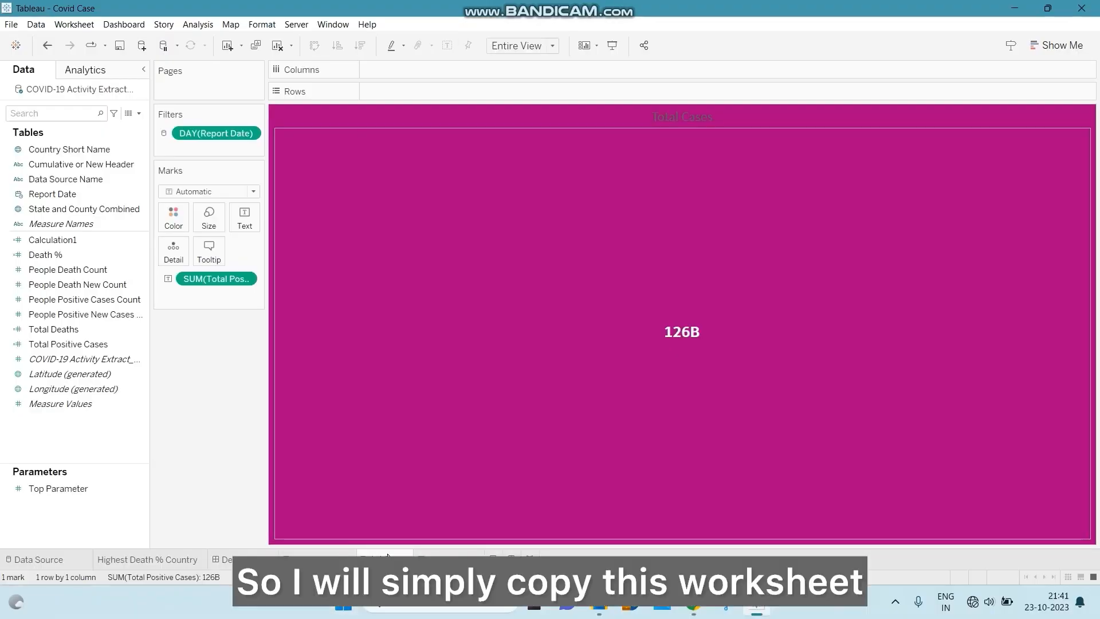
pyautogui.moveTo(387, 555)
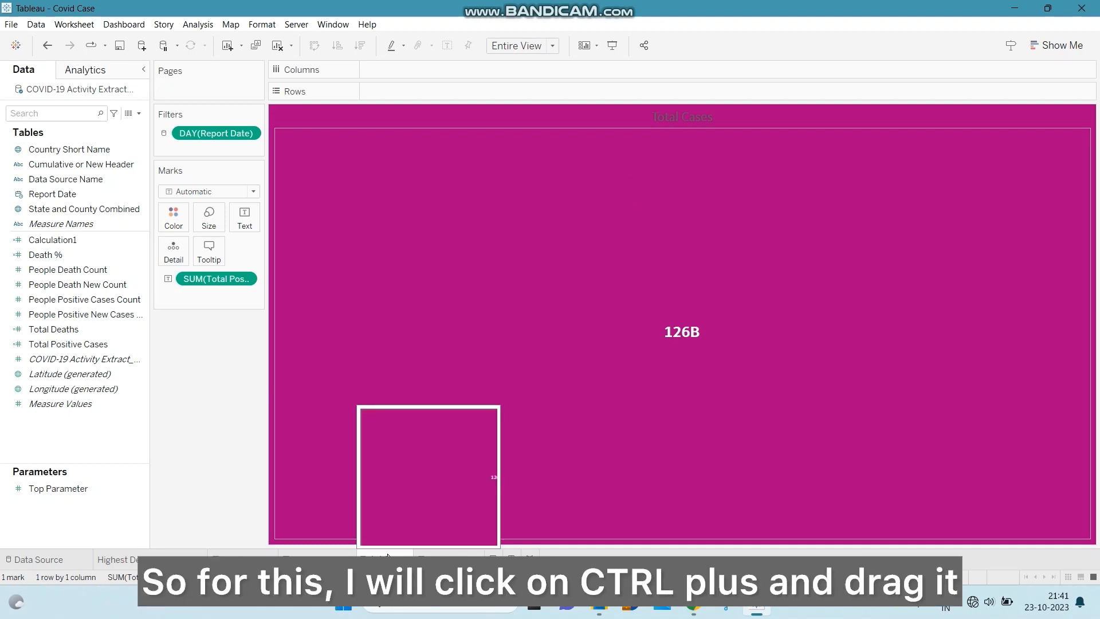
pyautogui.moveTo(388, 554); pyautogui.dragTo(413, 553)
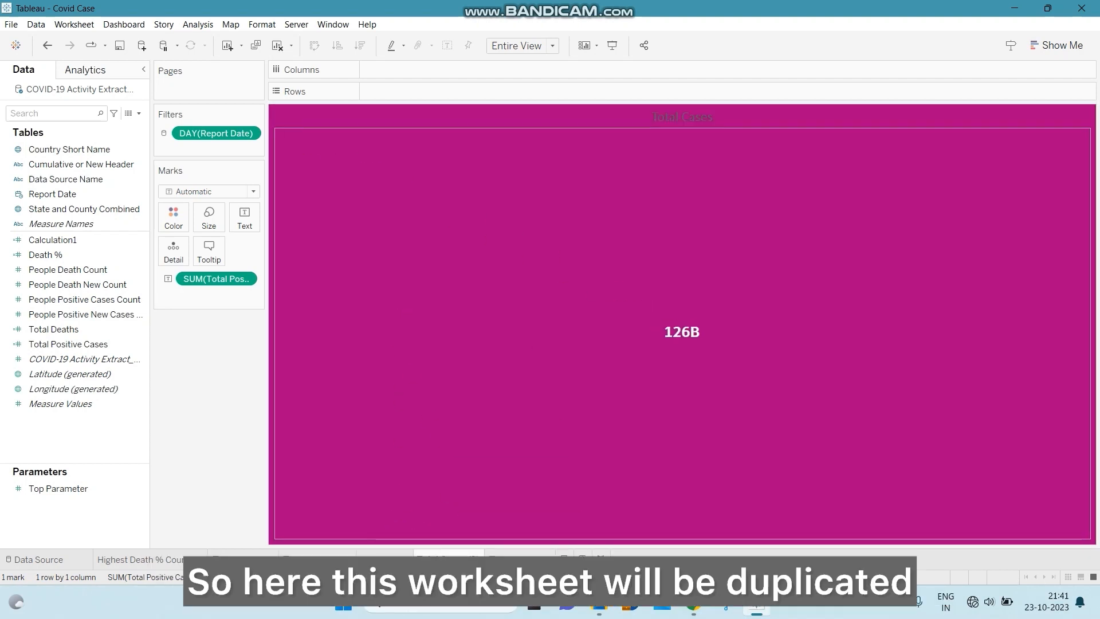
# - Rename the duplicated worksheet as Total Death
pyautogui.doubleClick(449, 558)
pyautogui.click(479, 559)
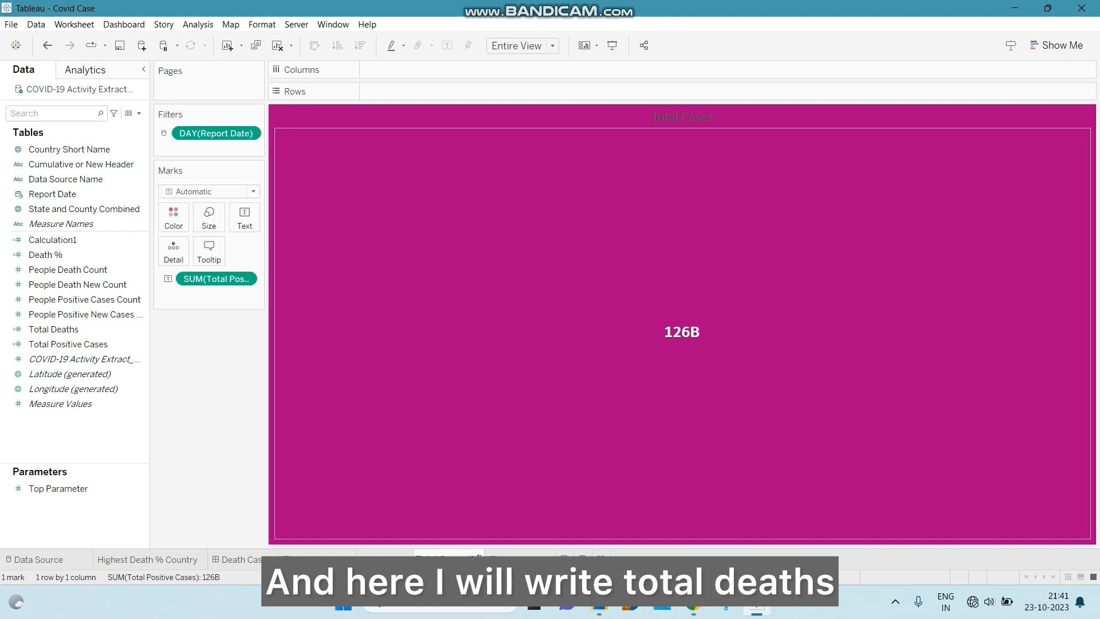
pyautogui.press('BackSpace')
pyautogui.press('BackSpace')
pyautogui.press('BackSpace')
pyautogui.press('BackSpace')
pyautogui.press('BackSpace')
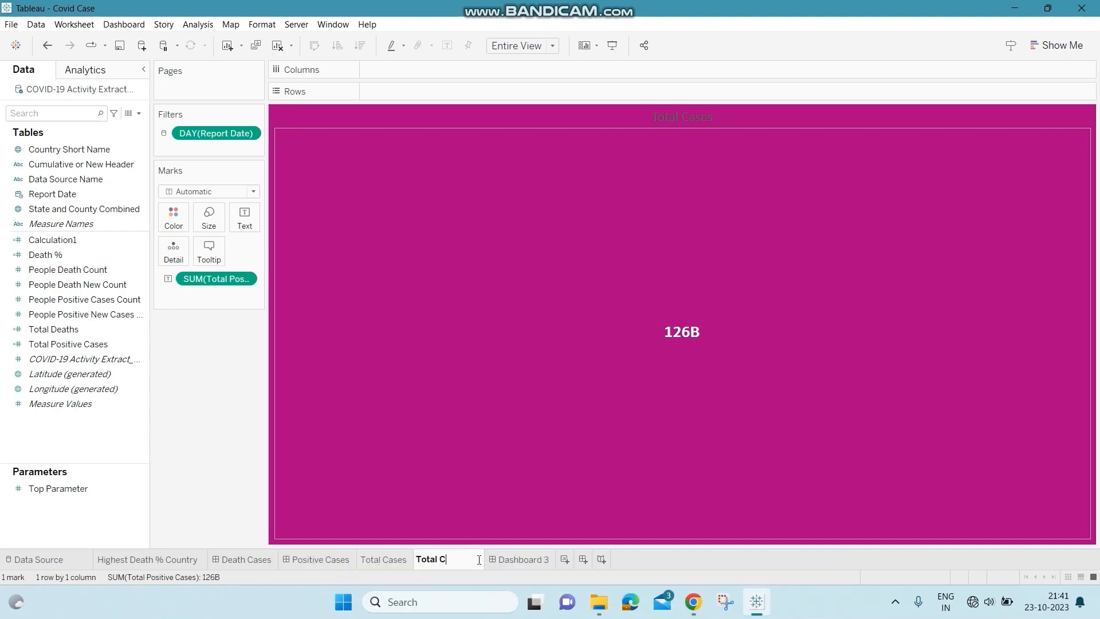
pyautogui.write('Death')
pyautogui.press('Return')
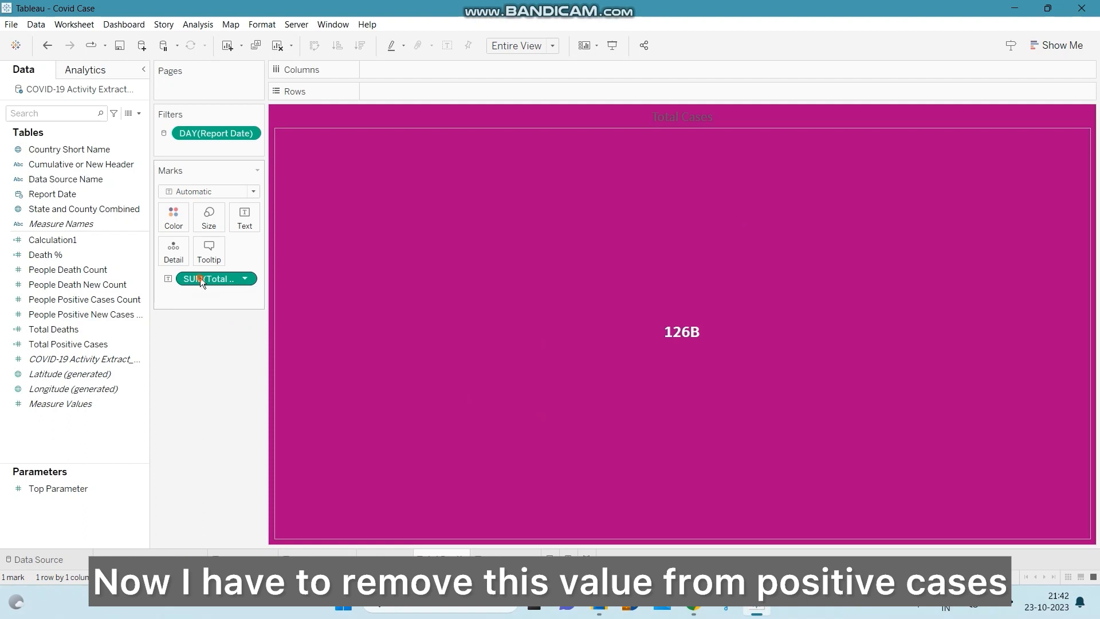
# - Replace the Total Positive Cases field on the Total Death sheet's Text mark with the Total Deaths field
pyautogui.moveTo(201, 279); pyautogui.dragTo(46, 255)
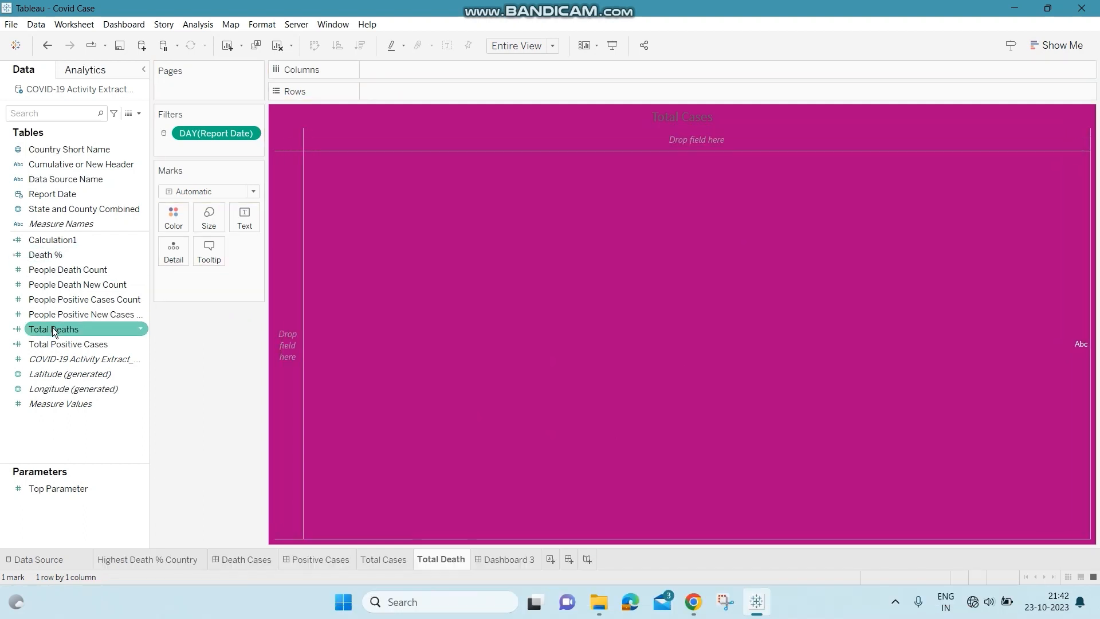
pyautogui.click(243, 216)
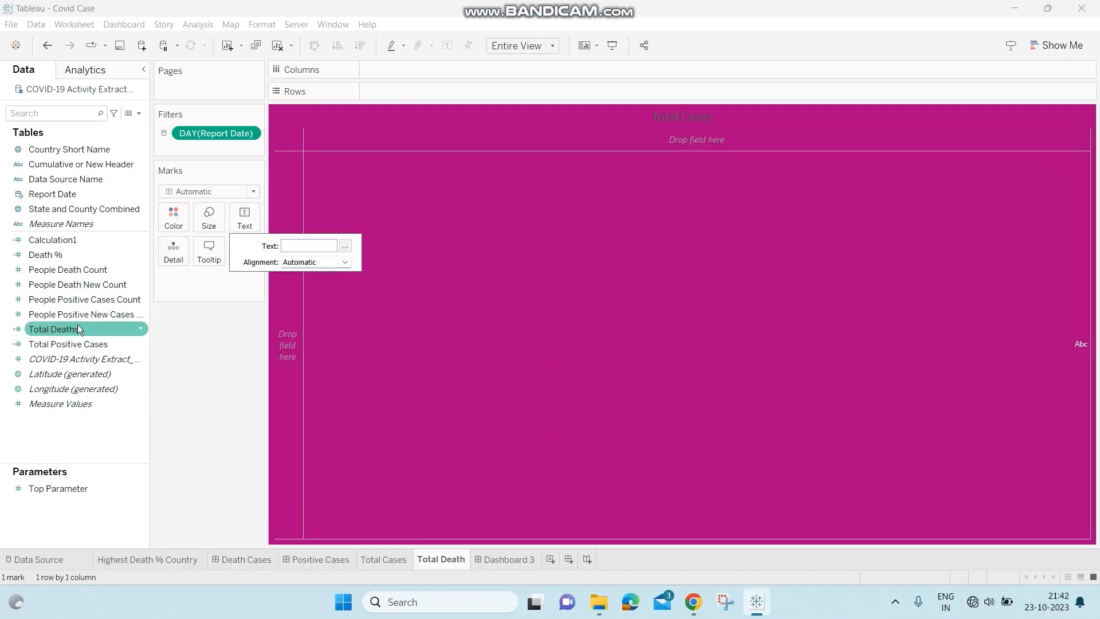
pyautogui.moveTo(77, 325); pyautogui.dragTo(243, 216)
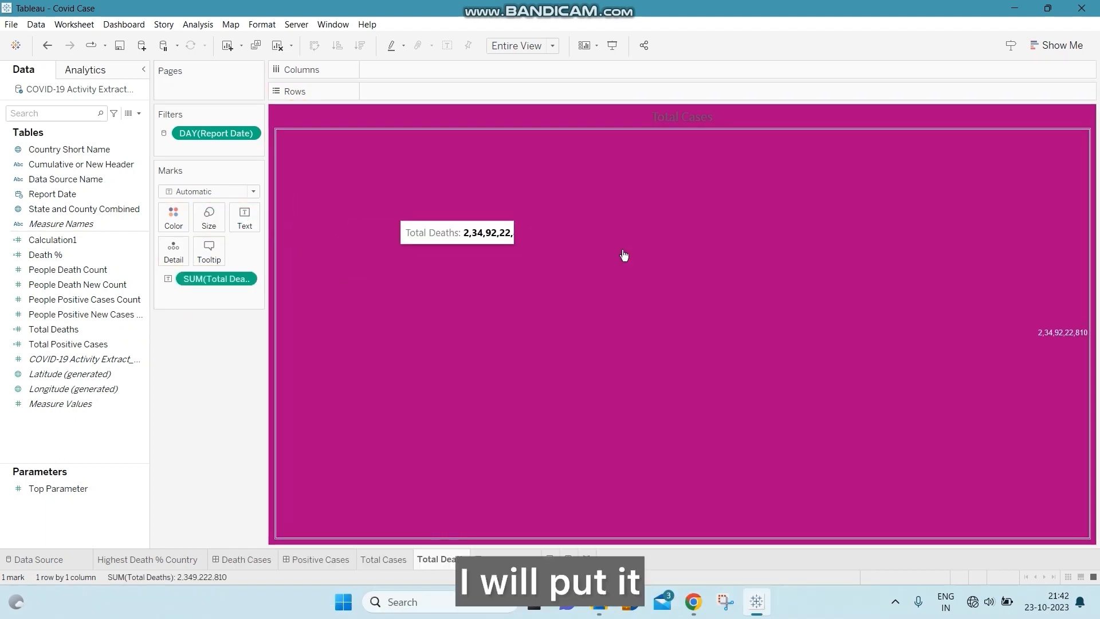
# - Format the Total Deaths value as Number (Custom) with Billions (B) display units and 0 decimal places
pyautogui.rightClick(1069, 331)
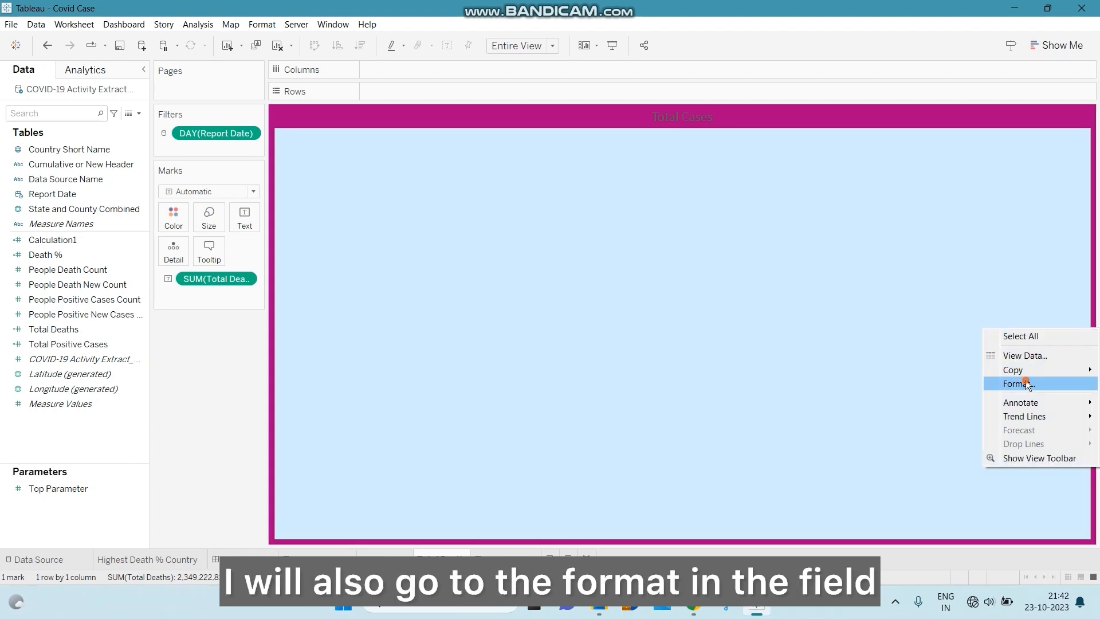
pyautogui.click(1025, 384)
pyautogui.click(135, 94)
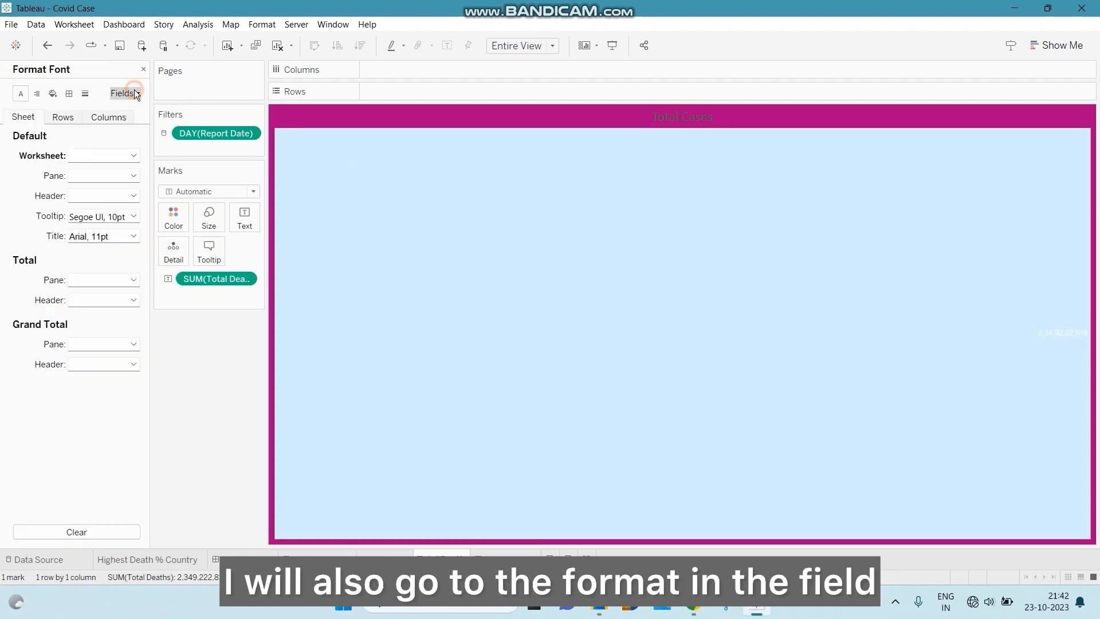
pyautogui.click(142, 111)
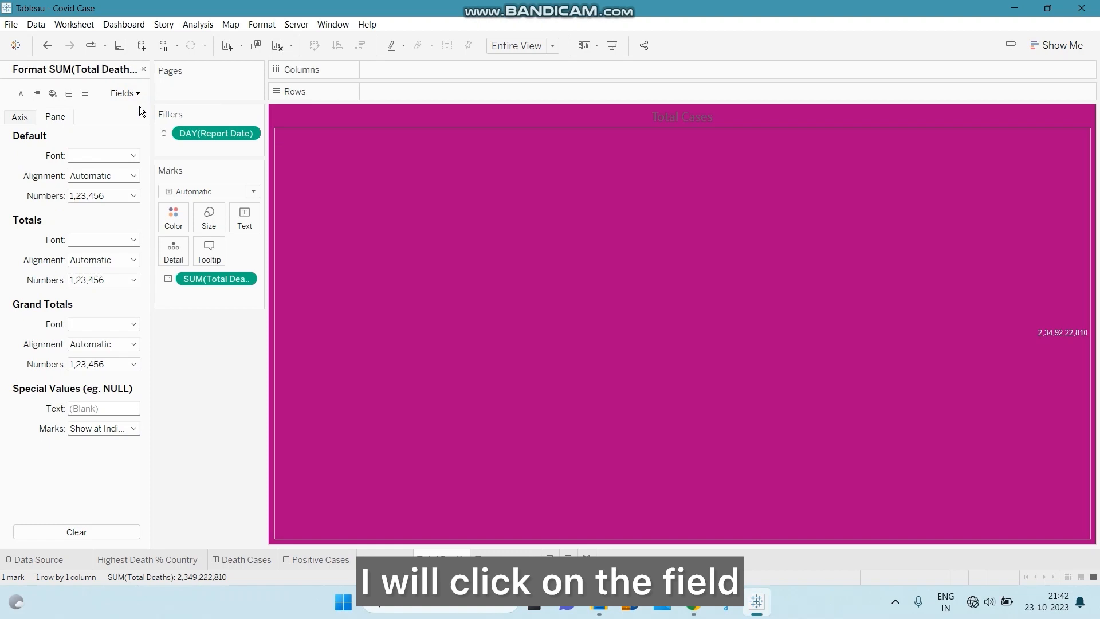
pyautogui.click(136, 194)
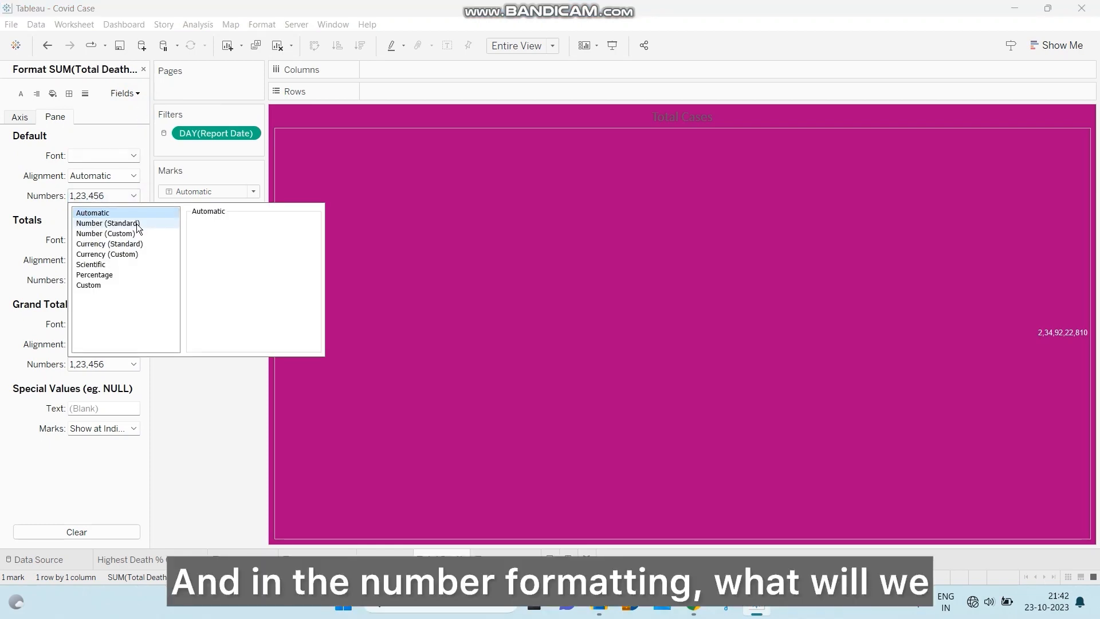
pyautogui.click(137, 224)
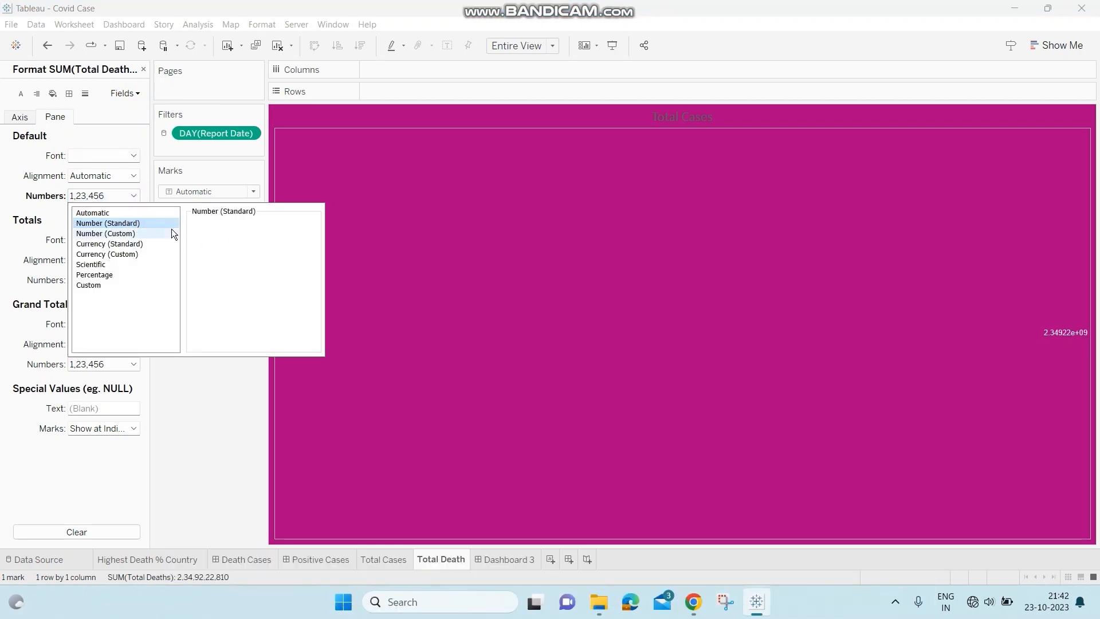
pyautogui.click(142, 230)
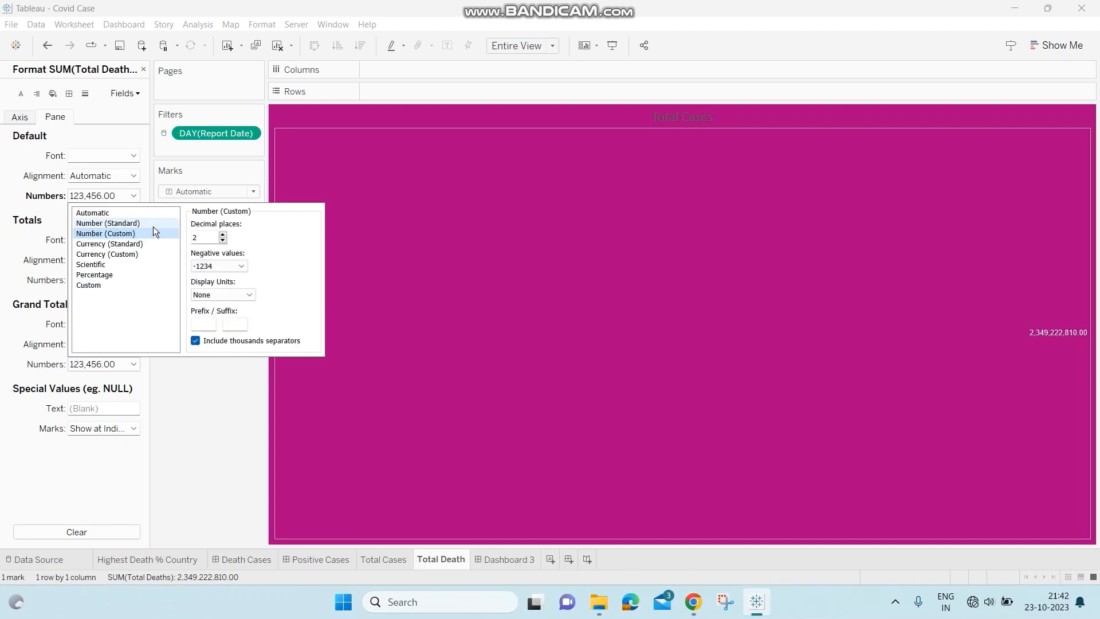
pyautogui.click(250, 297)
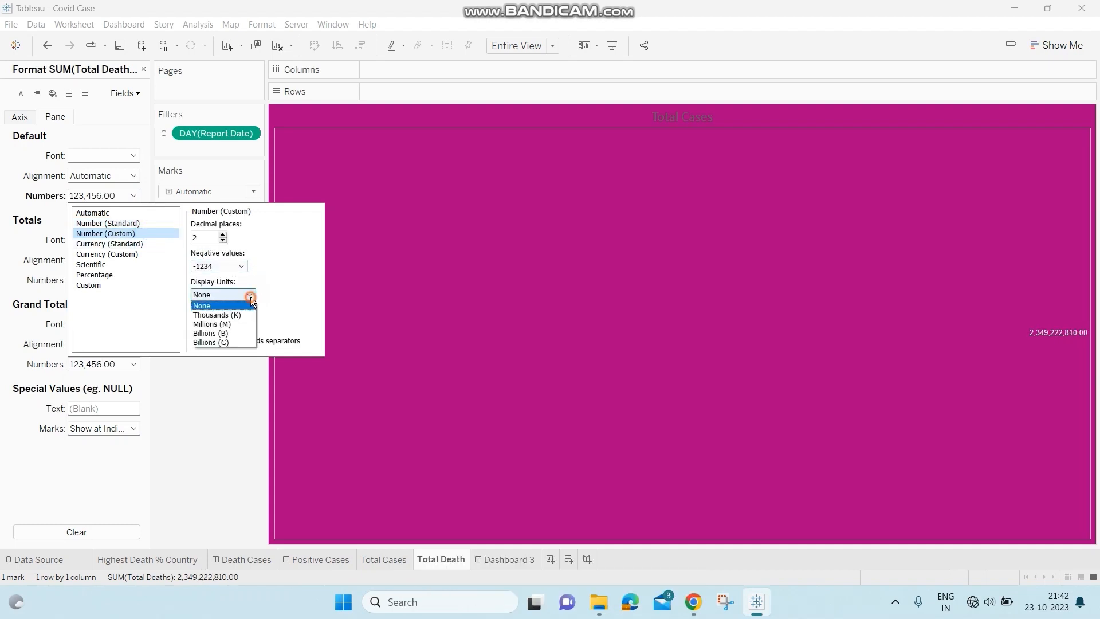
pyautogui.click(224, 333)
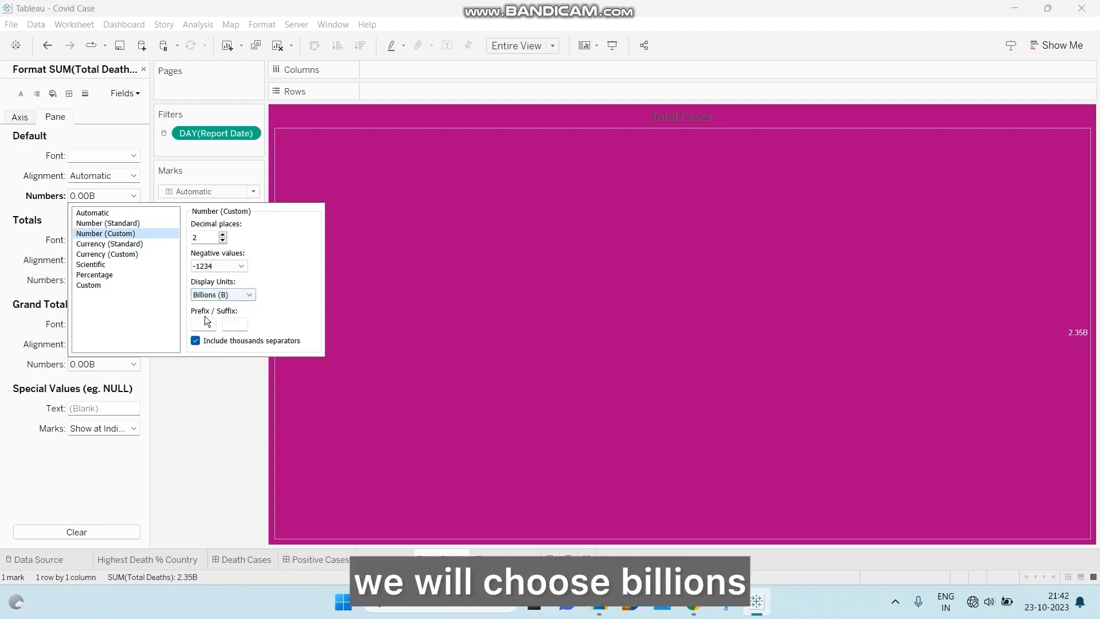
pyautogui.click(223, 241)
pyautogui.click(223, 240)
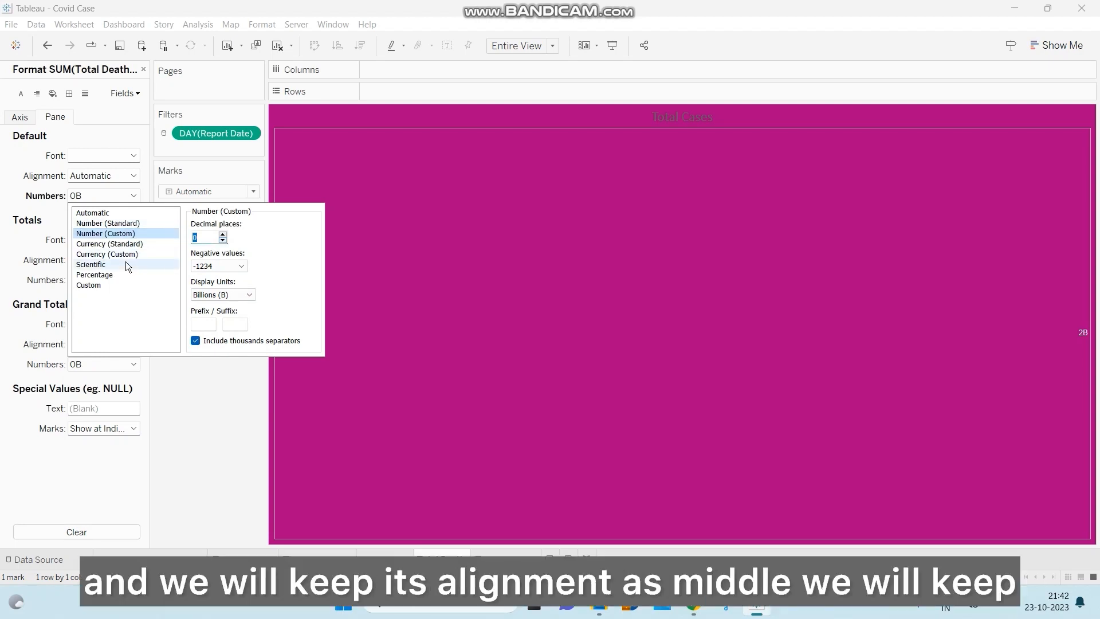
# - Center the Total Deaths value horizontally and set its font to bold Dubai Medium at size 16
pyautogui.click(133, 176)
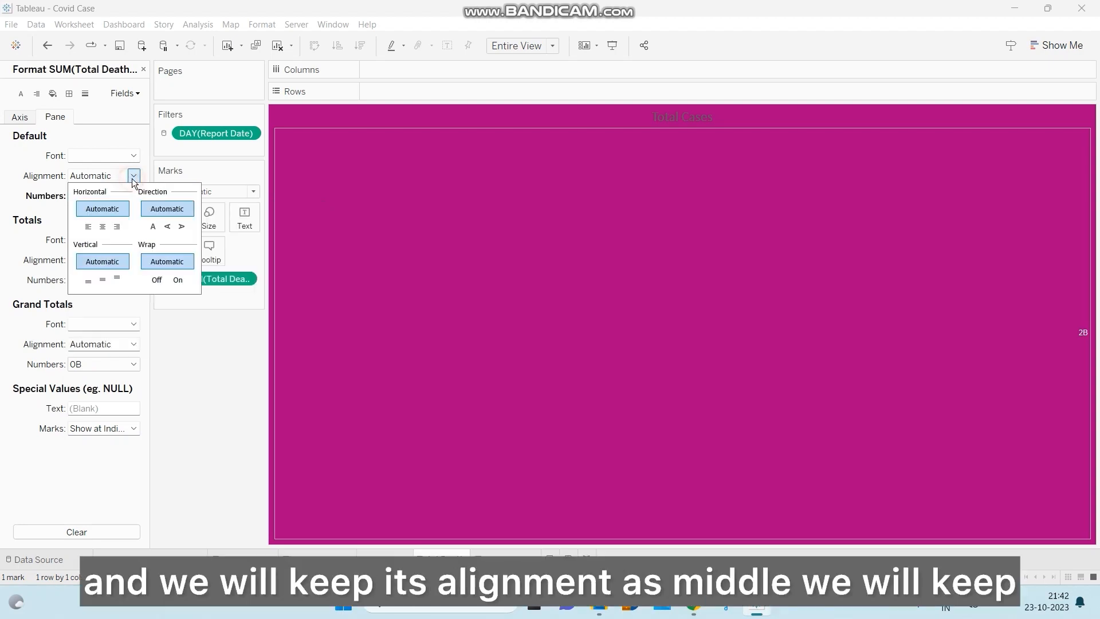
pyautogui.click(102, 227)
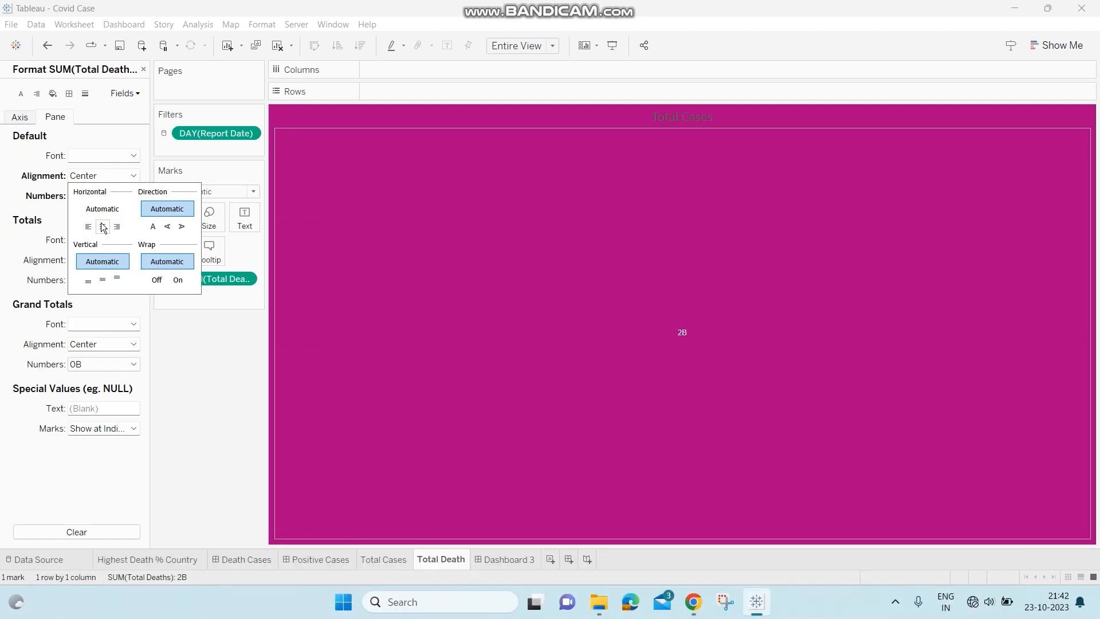
pyautogui.click(133, 155)
pyautogui.click(102, 195)
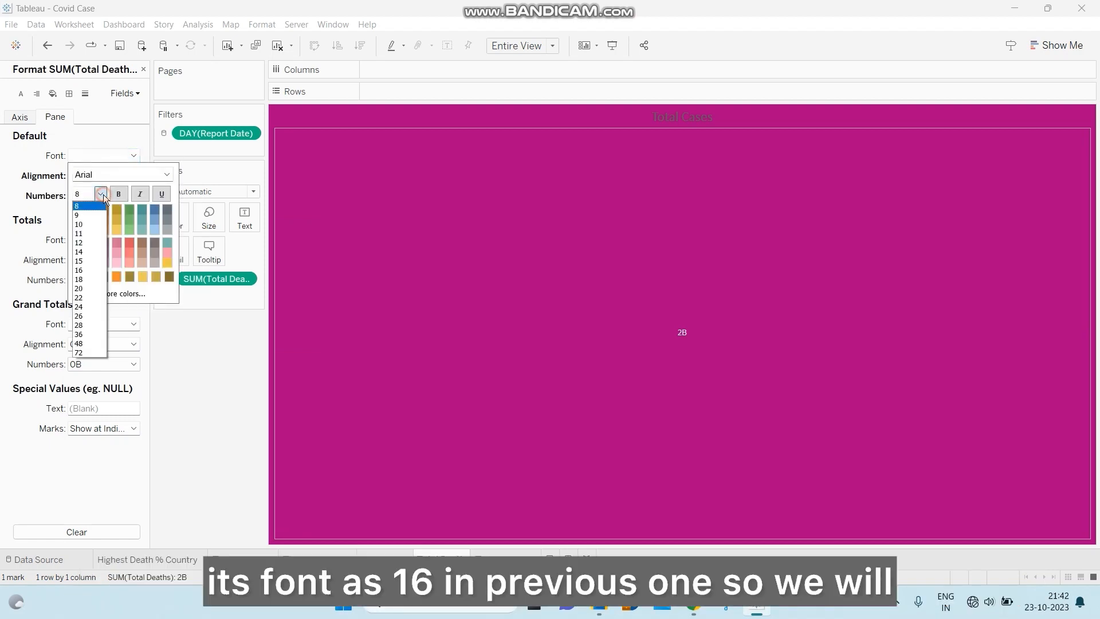
pyautogui.click(95, 270)
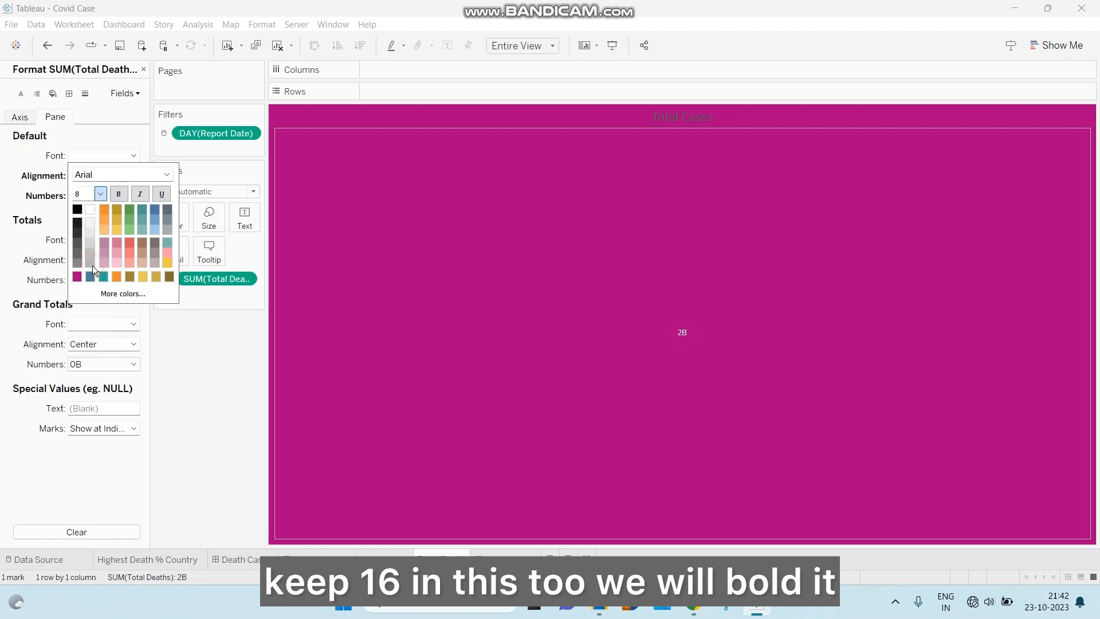
pyautogui.click(119, 195)
pyautogui.click(167, 175)
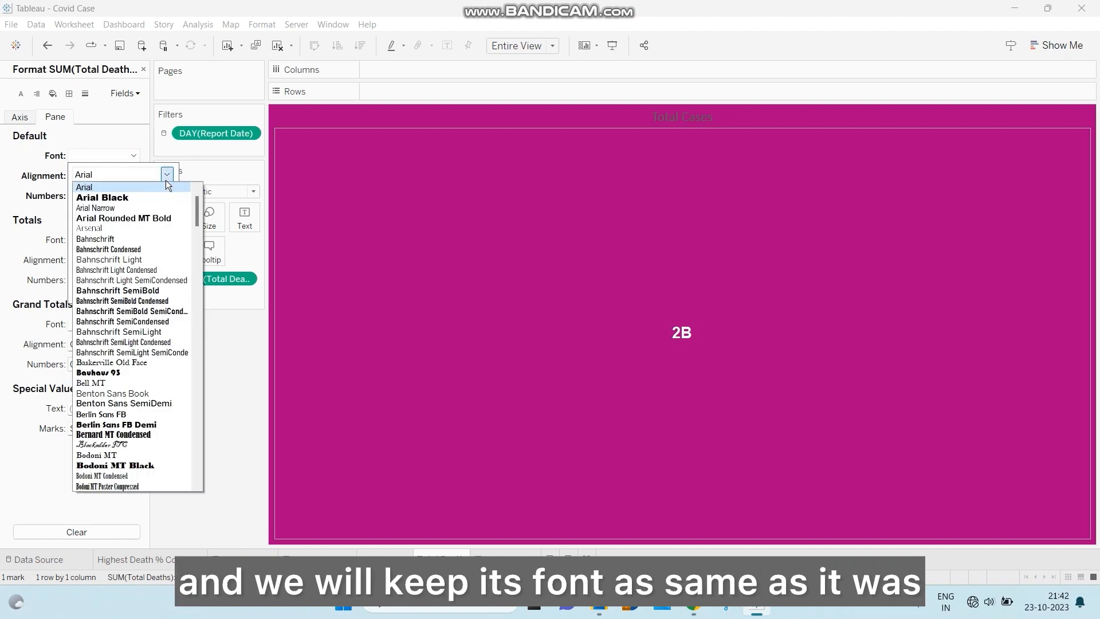
pyautogui.scroll(-18, 131, 362)
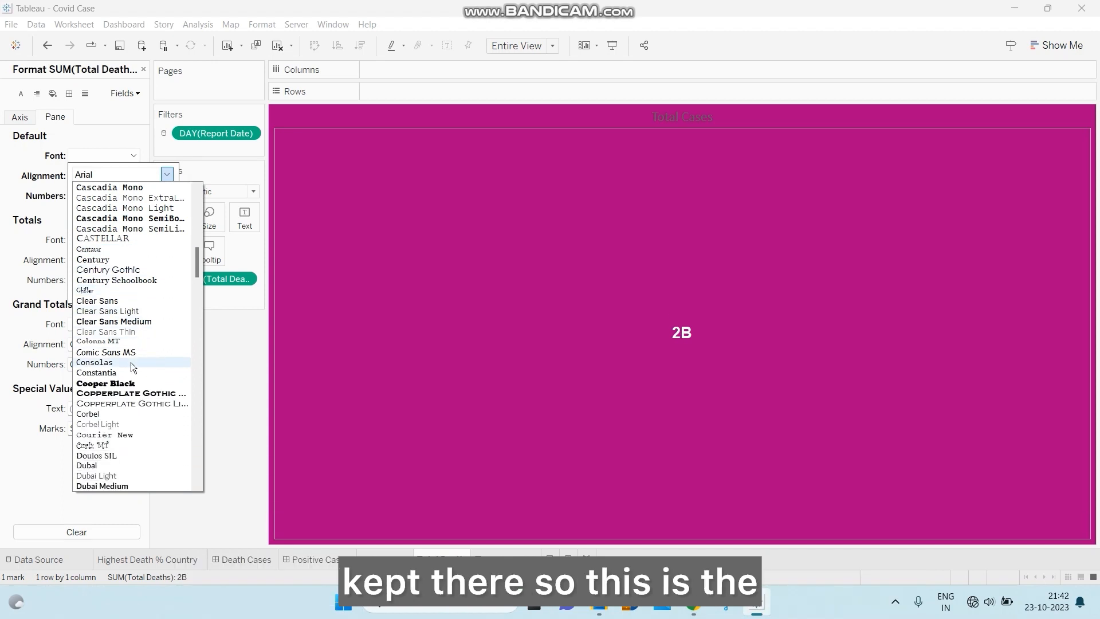
pyautogui.scroll(-5, 131, 362)
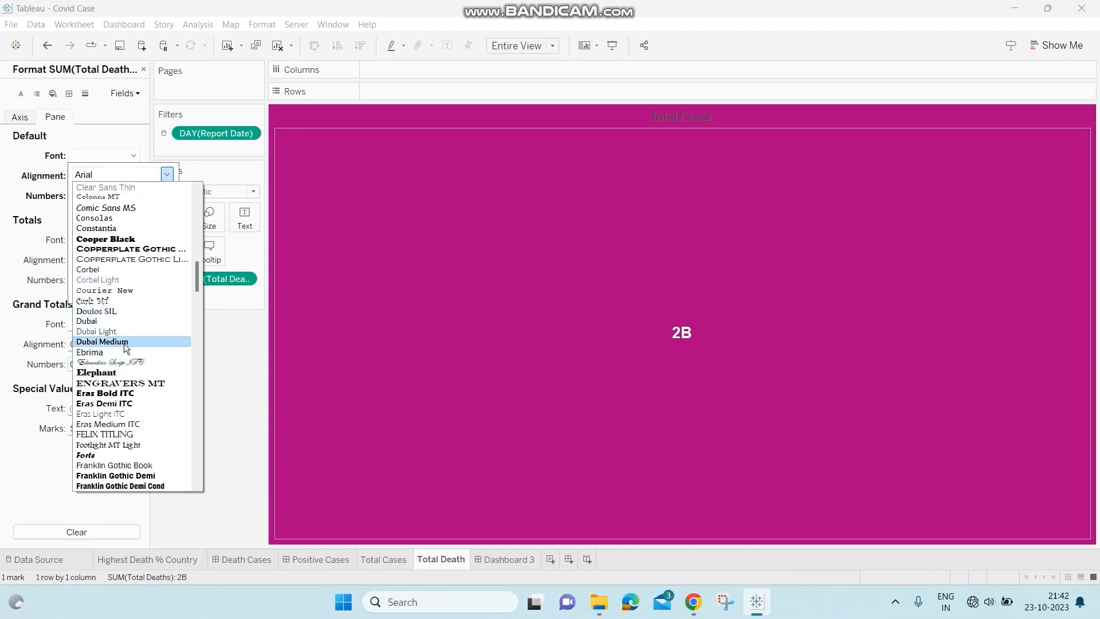
pyautogui.click(124, 343)
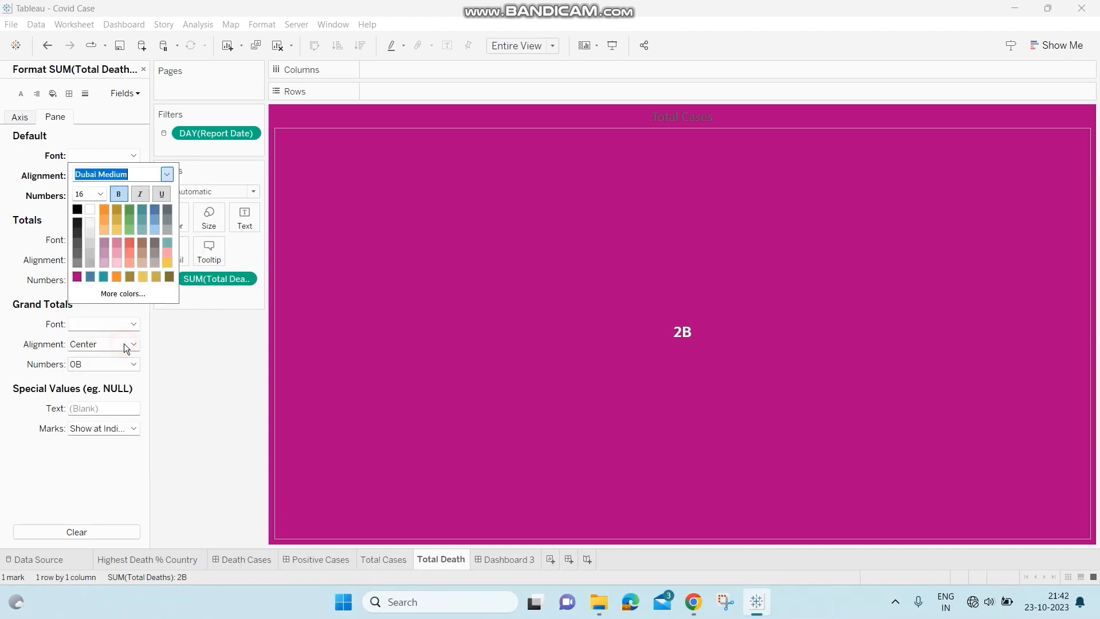
pyautogui.click(63, 186)
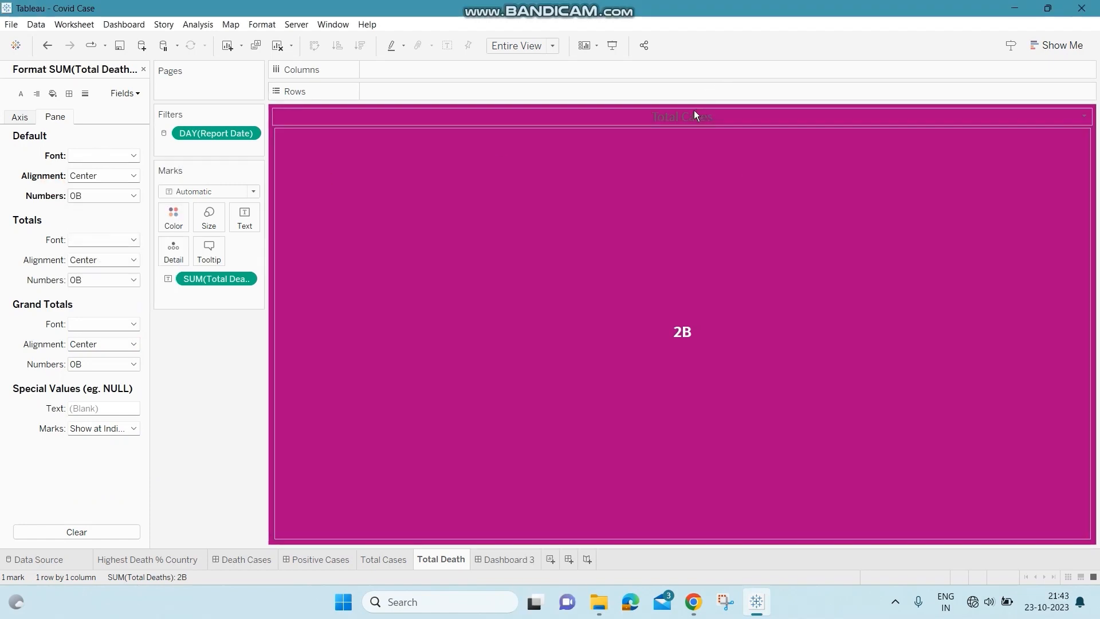
# - Change the worksheet's title text to "Total Death"
pyautogui.click(680, 122)
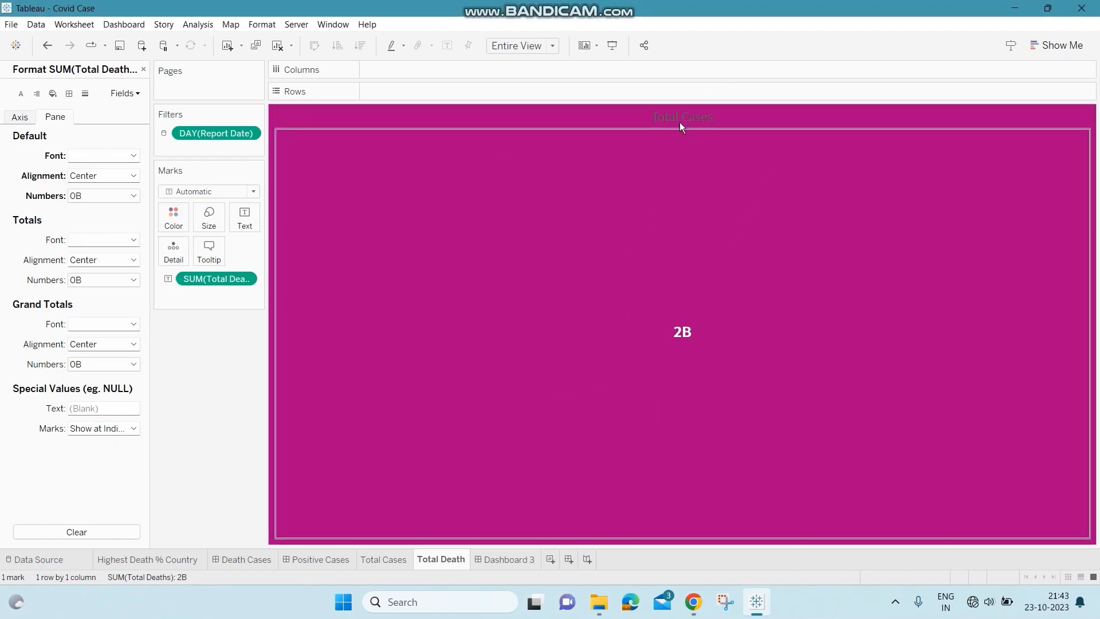
pyautogui.rightClick(679, 116)
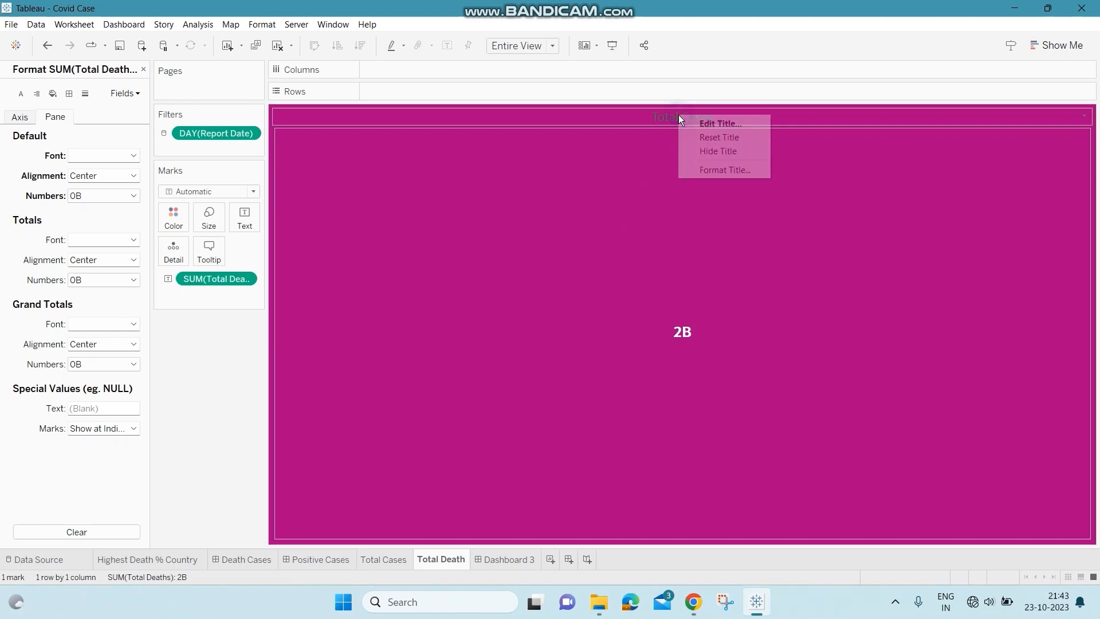
pyautogui.click(727, 122)
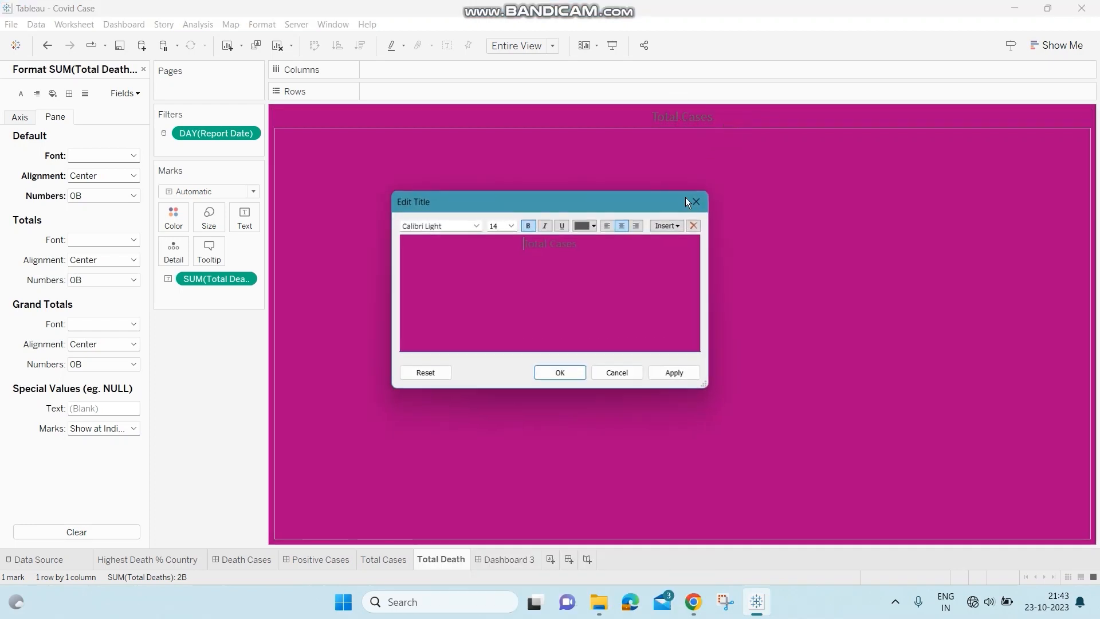
pyautogui.click(584, 245)
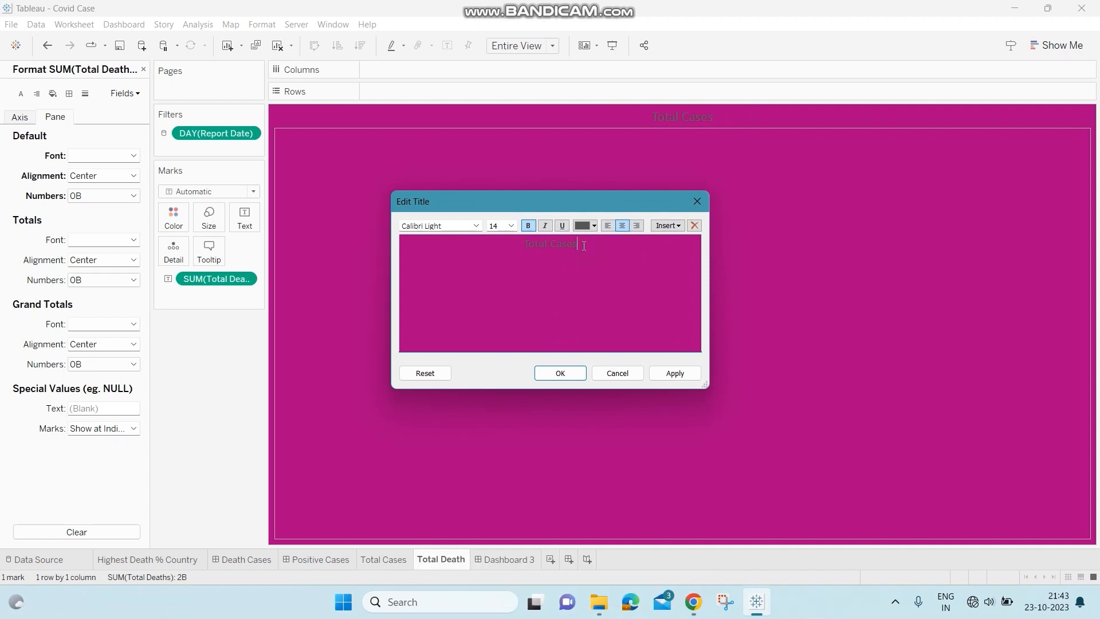
pyautogui.press('BackSpace')
pyautogui.press('BackSpace')
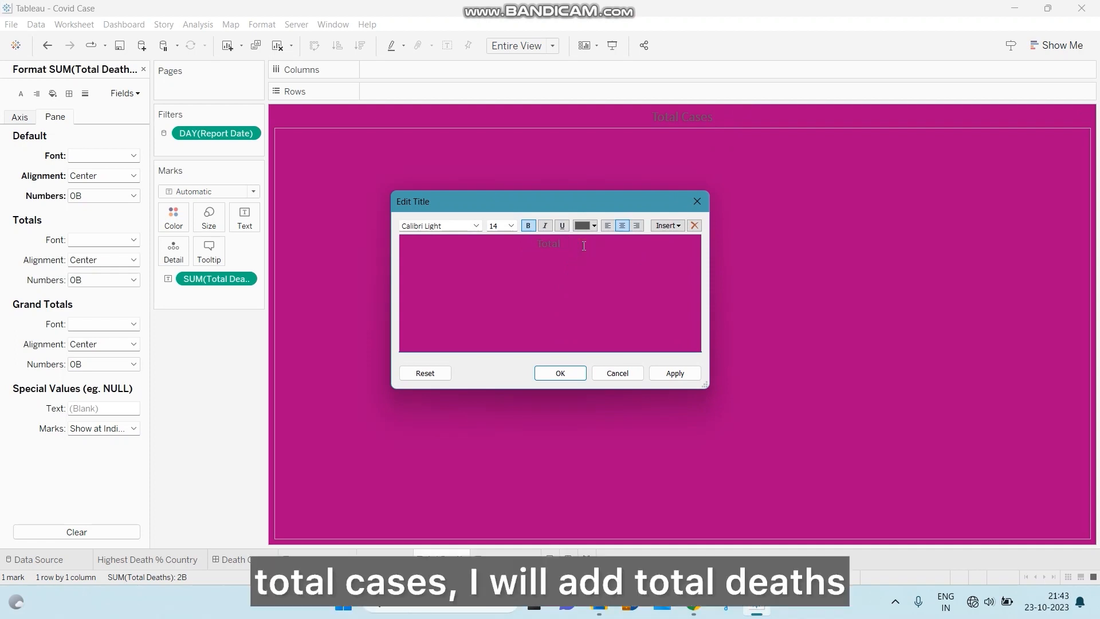
pyautogui.write('Death')
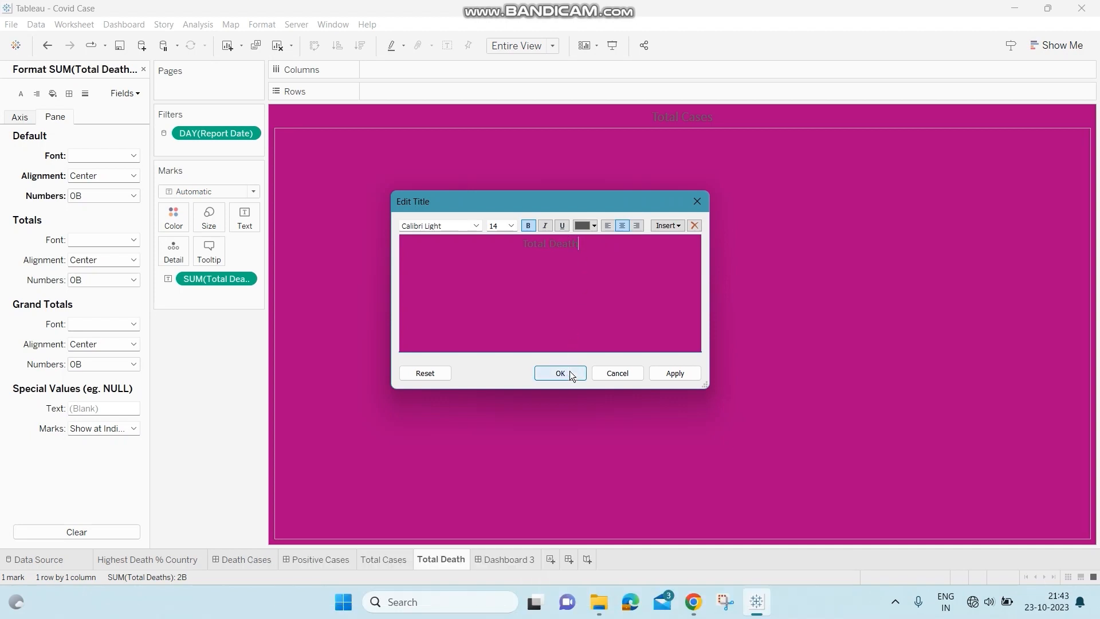
pyautogui.click(561, 373)
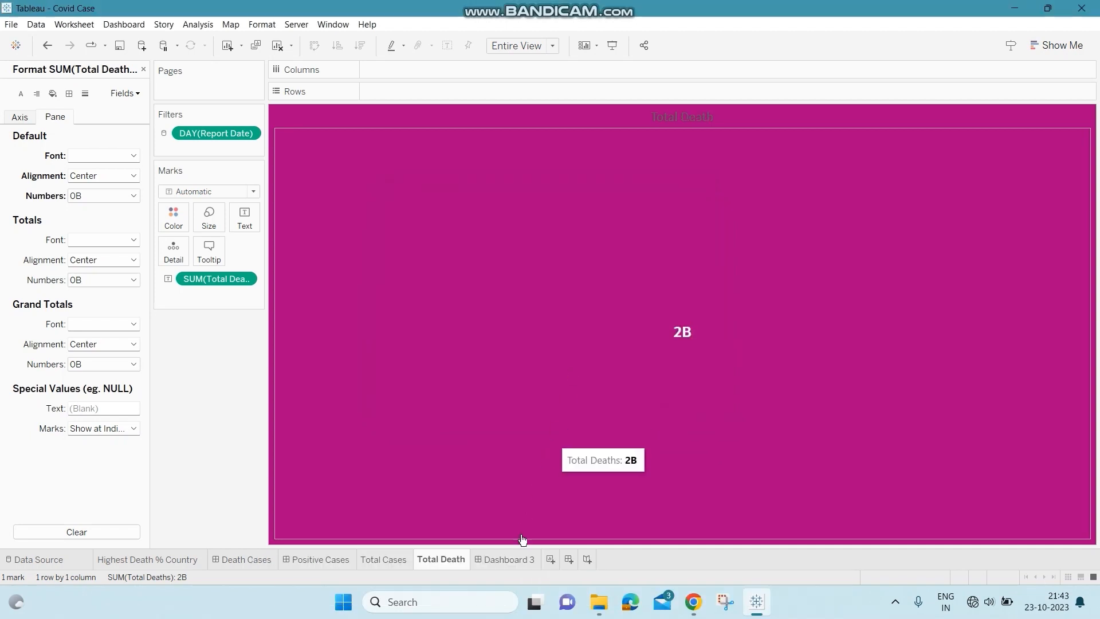
# - Return to Dashboard 3 and close the formatting pane
pyautogui.rightClick(442, 563)
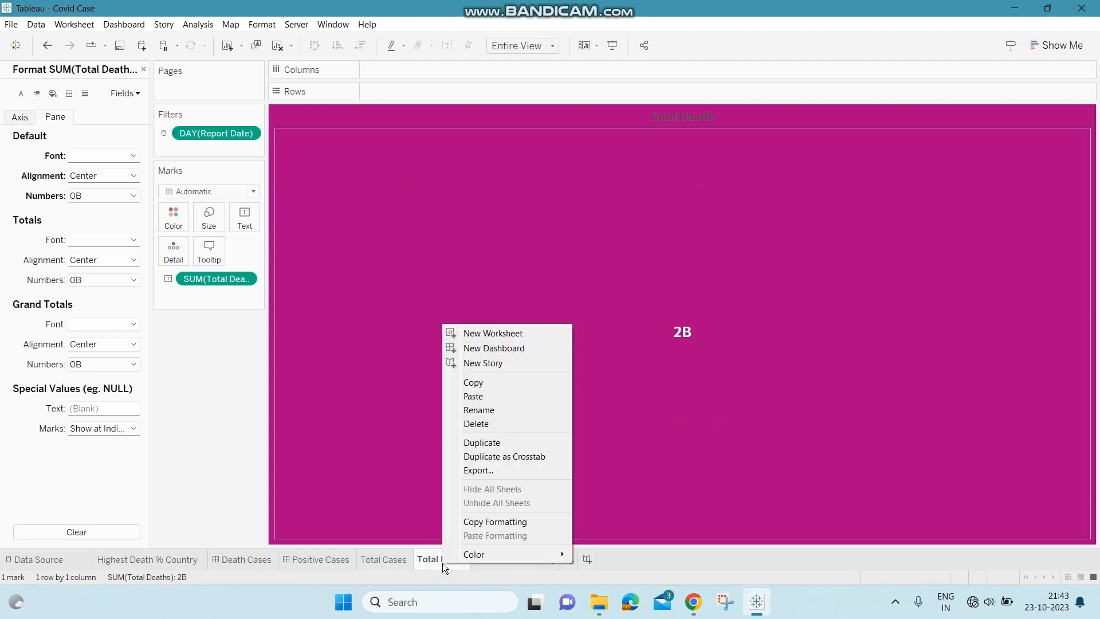
pyautogui.click(442, 563)
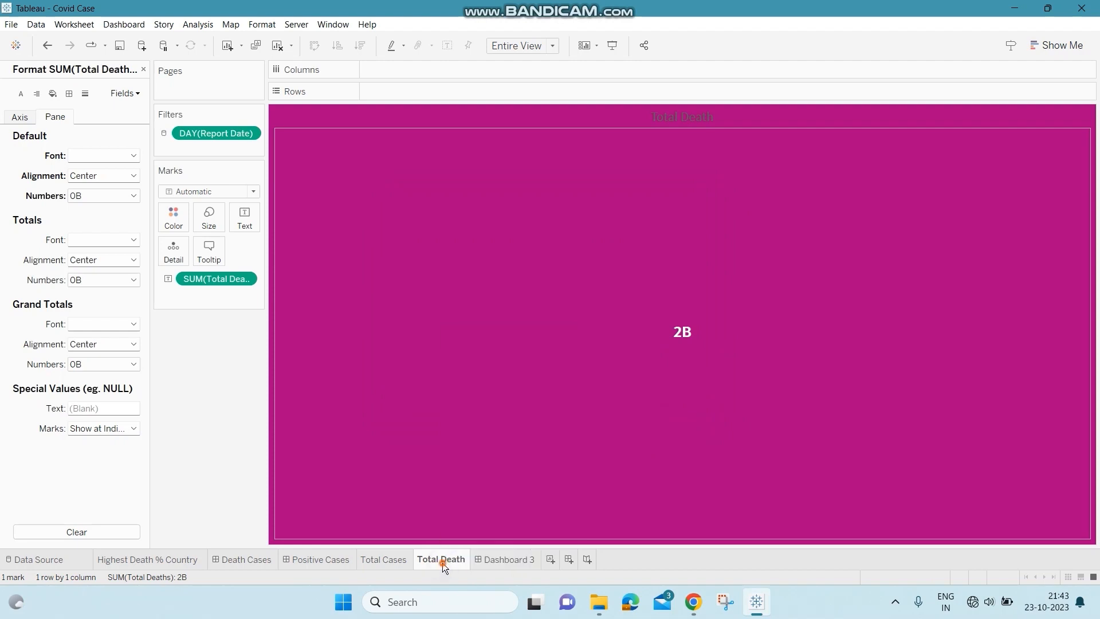
pyautogui.click(496, 560)
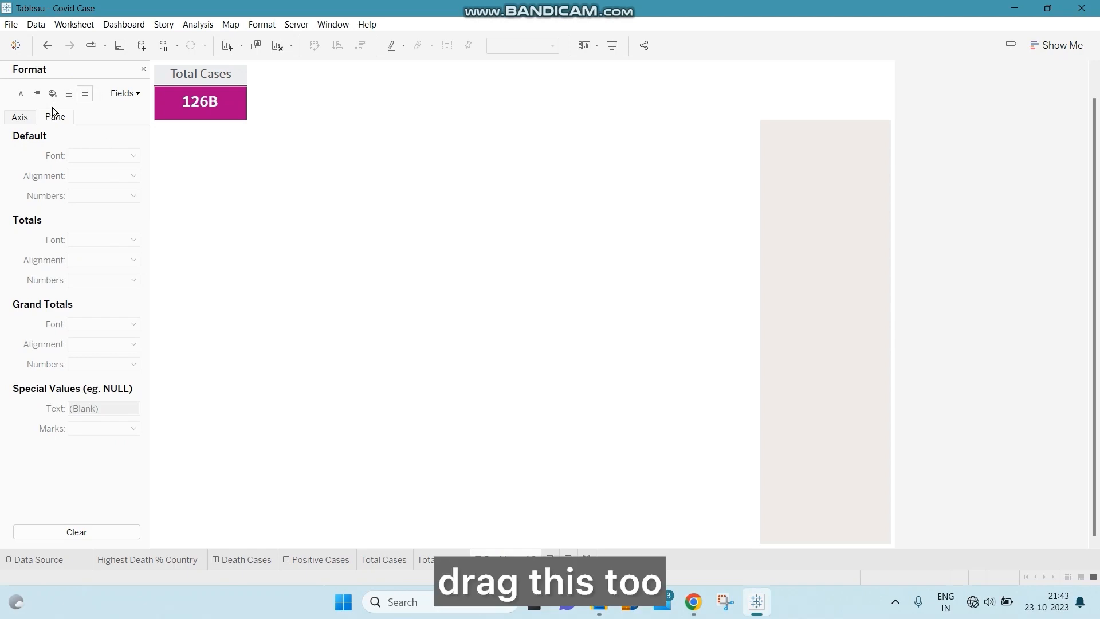
pyautogui.click(143, 69)
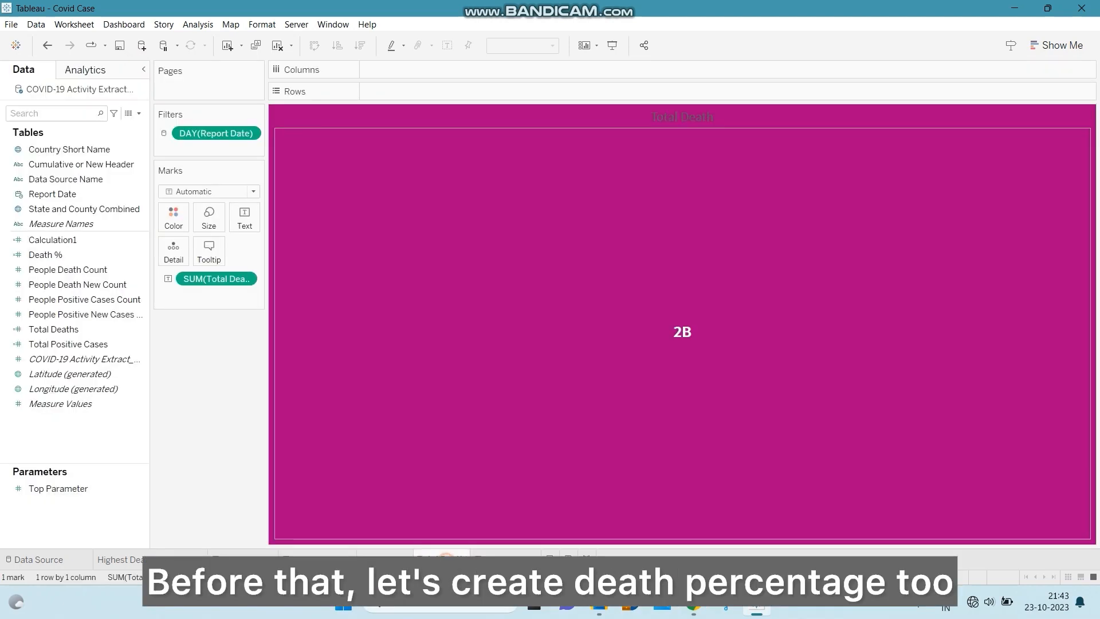
# - Duplicate the Total Death worksheet and rename the copy "Death %"
pyautogui.click(442, 560)
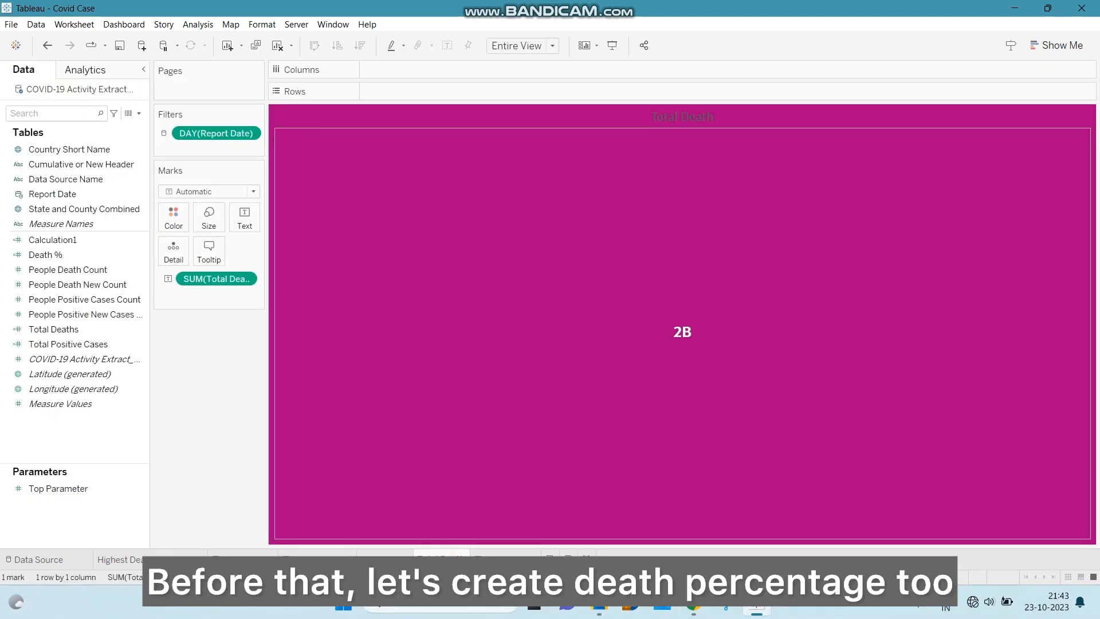
pyautogui.moveTo(444, 561); pyautogui.dragTo(477, 561)
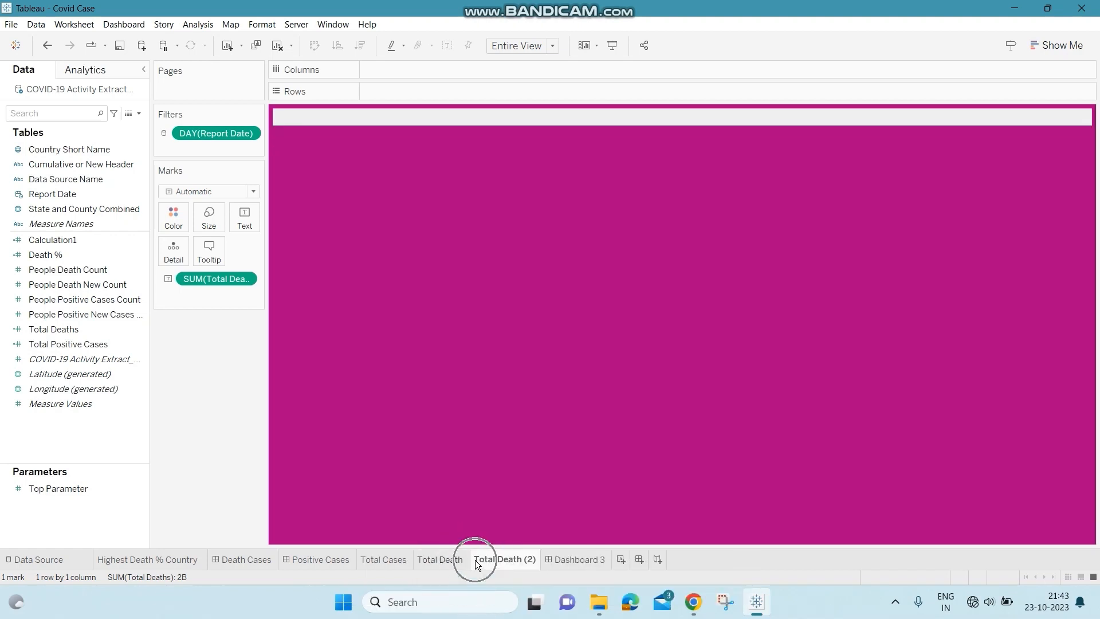
pyautogui.doubleClick(499, 558)
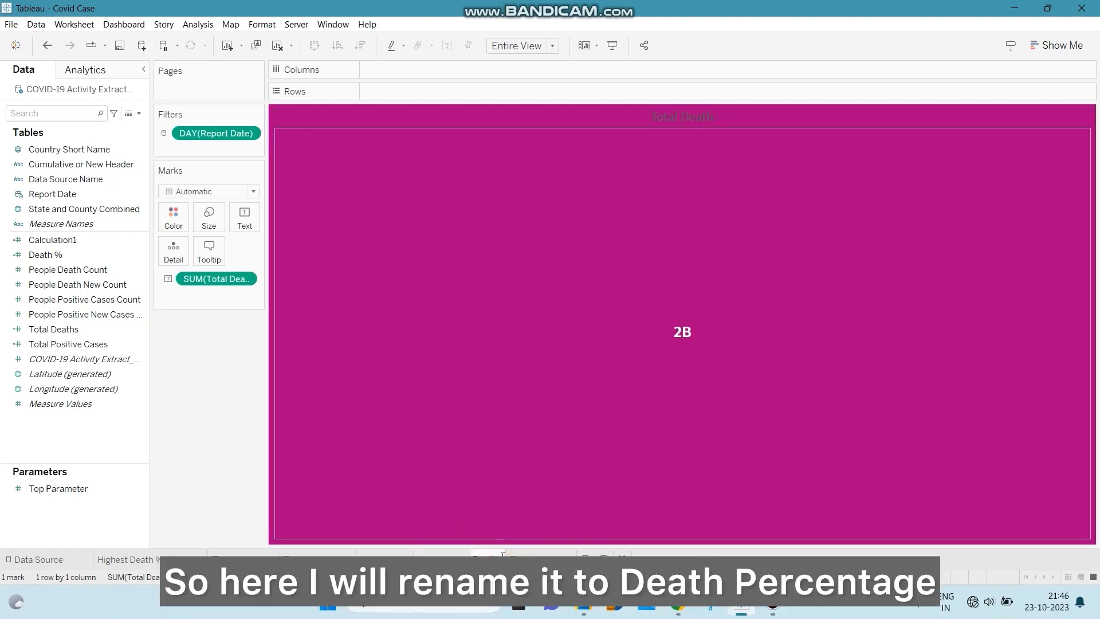
pyautogui.write('Death %')
pyautogui.press('Return')
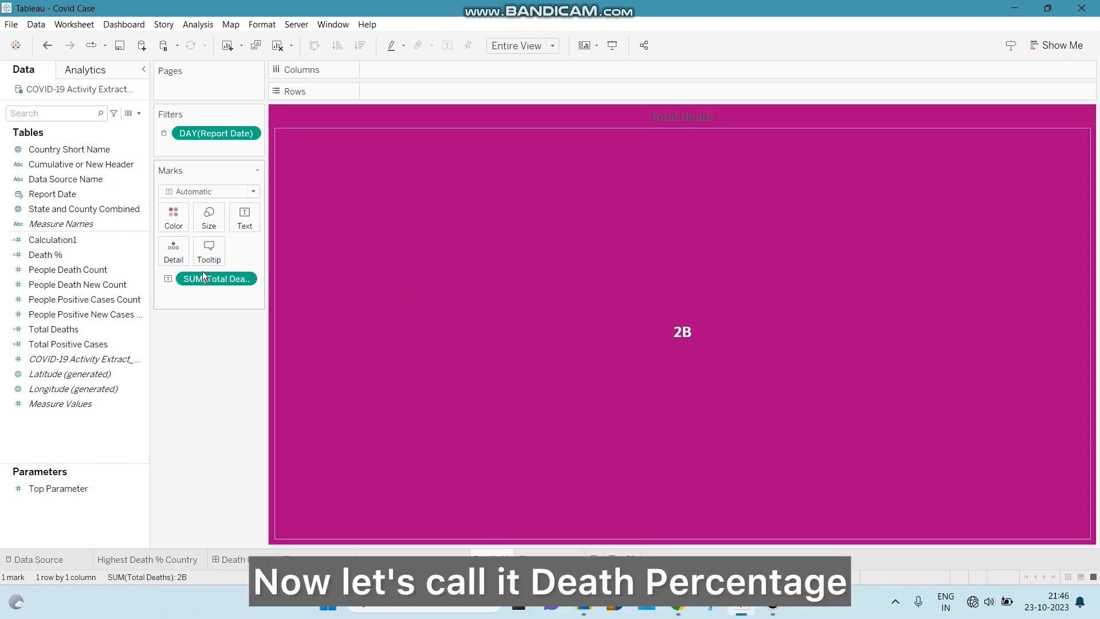
# - Replace the Total Deaths text mark with the Death % field and format its number as Percentage with 2 decimal places
pyautogui.moveTo(202, 272); pyautogui.dragTo(98, 236)
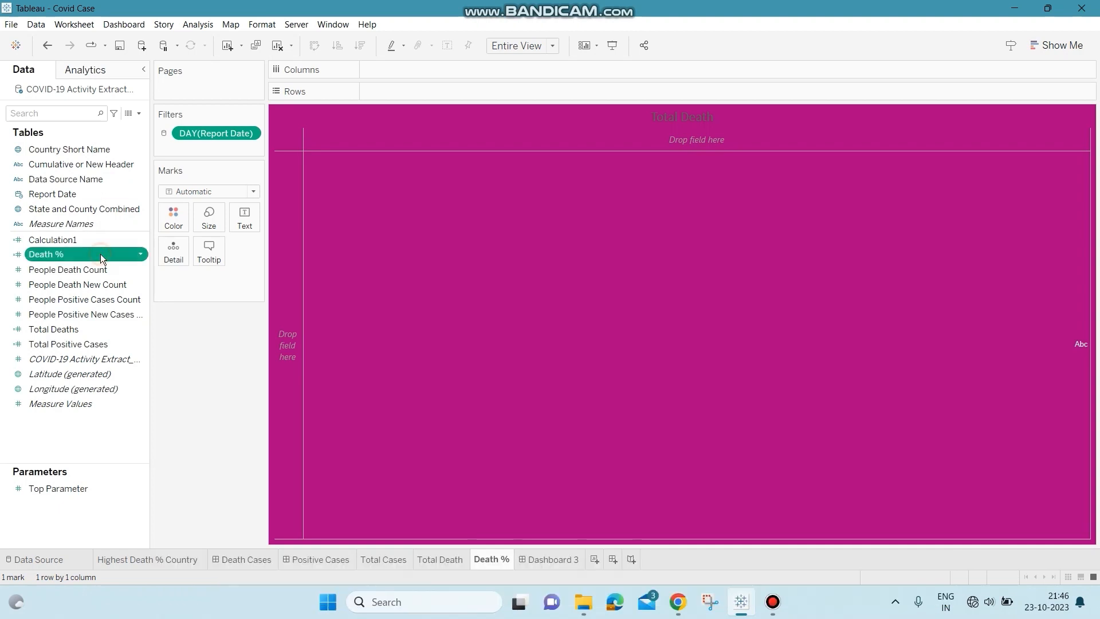
pyautogui.moveTo(101, 253); pyautogui.dragTo(239, 224)
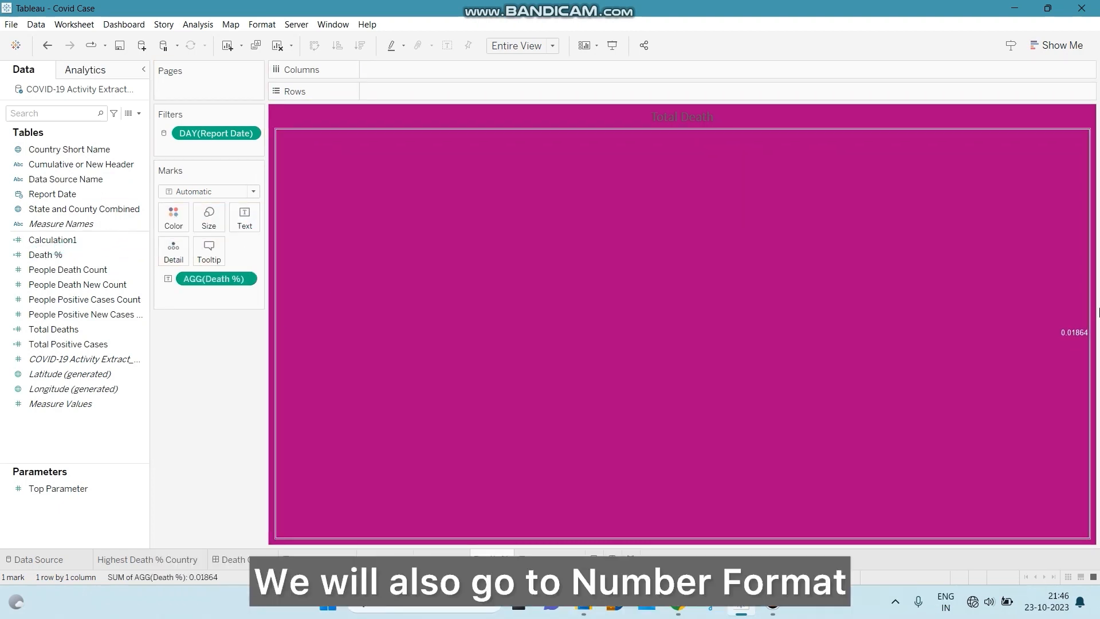
pyautogui.rightClick(1069, 335)
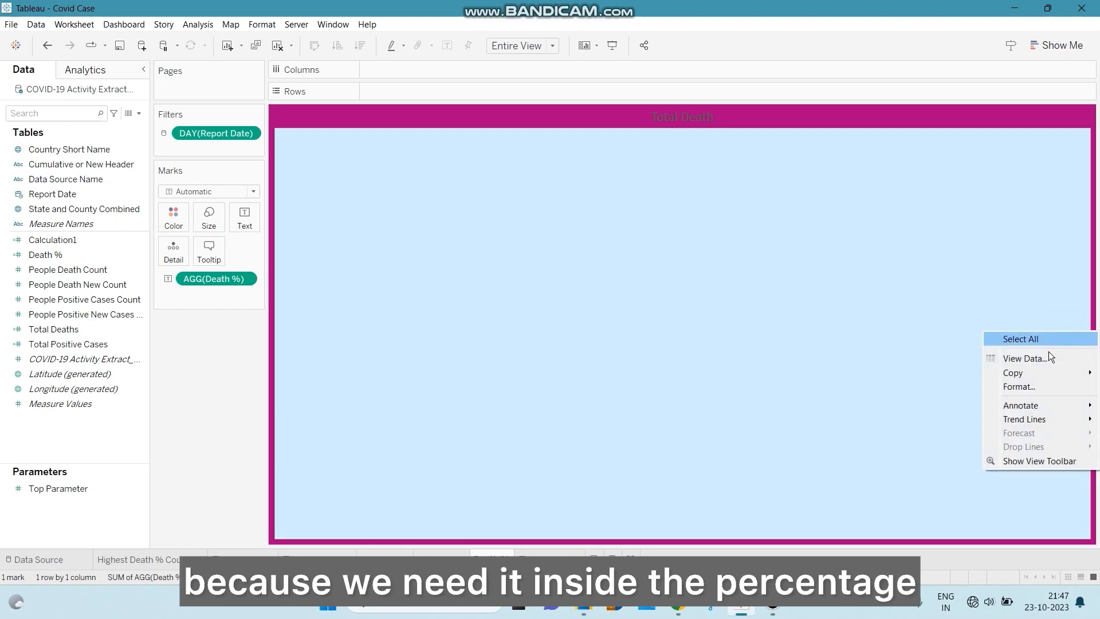
pyautogui.click(1019, 388)
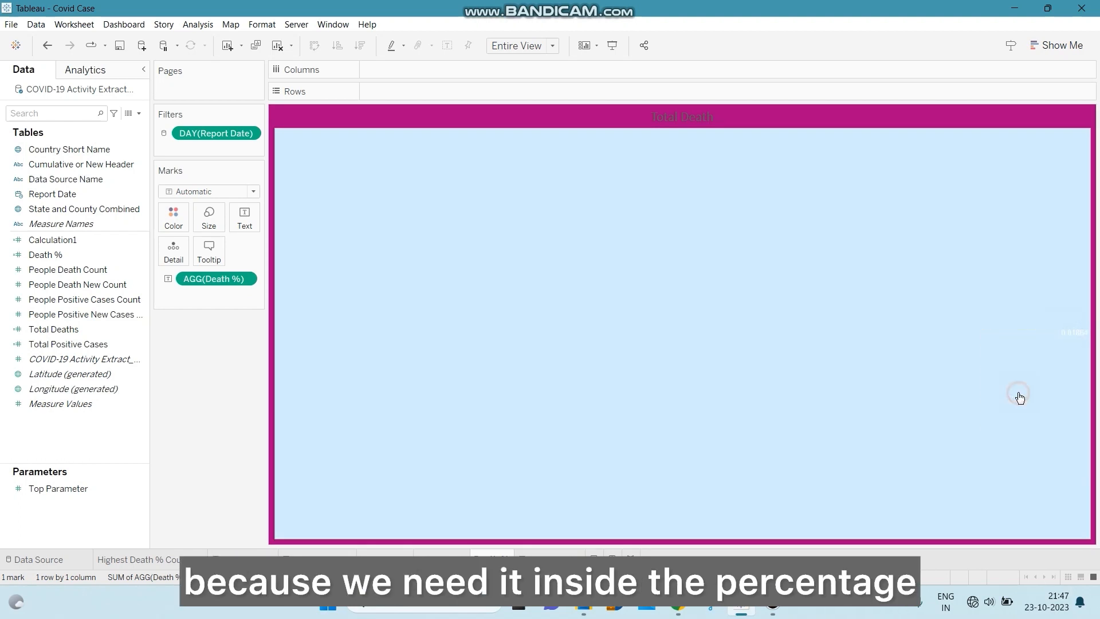
pyautogui.click(137, 92)
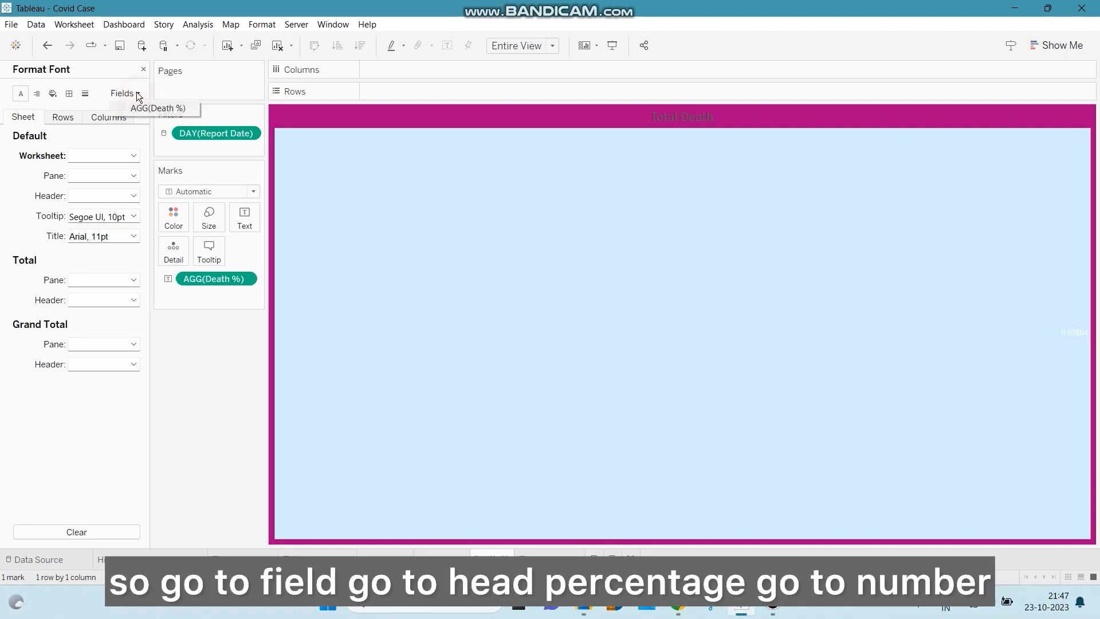
pyautogui.click(134, 111)
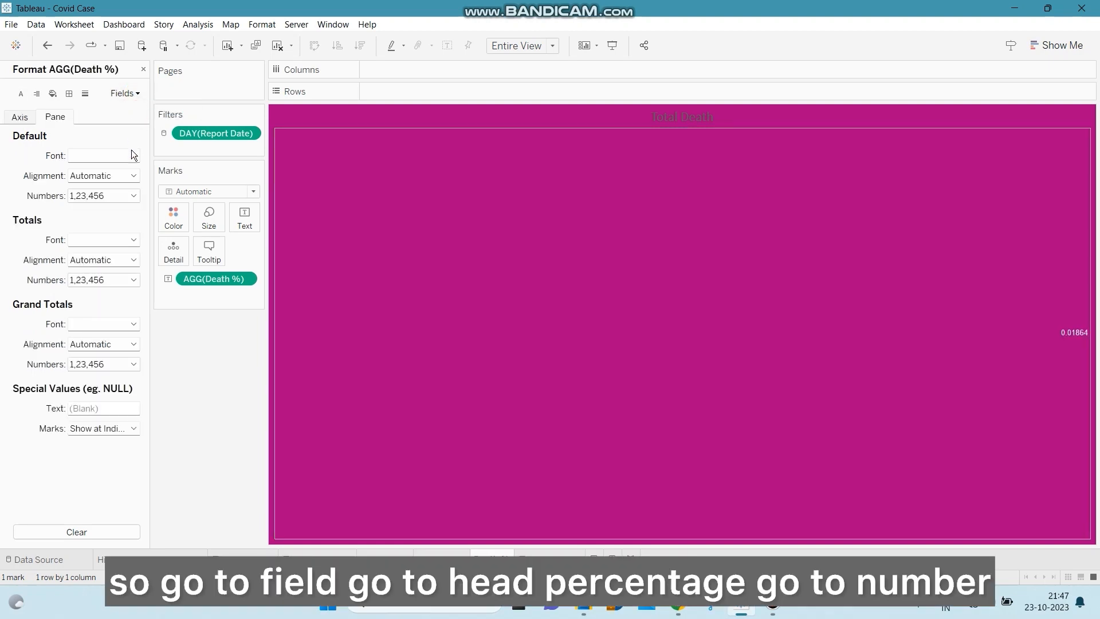
pyautogui.click(132, 196)
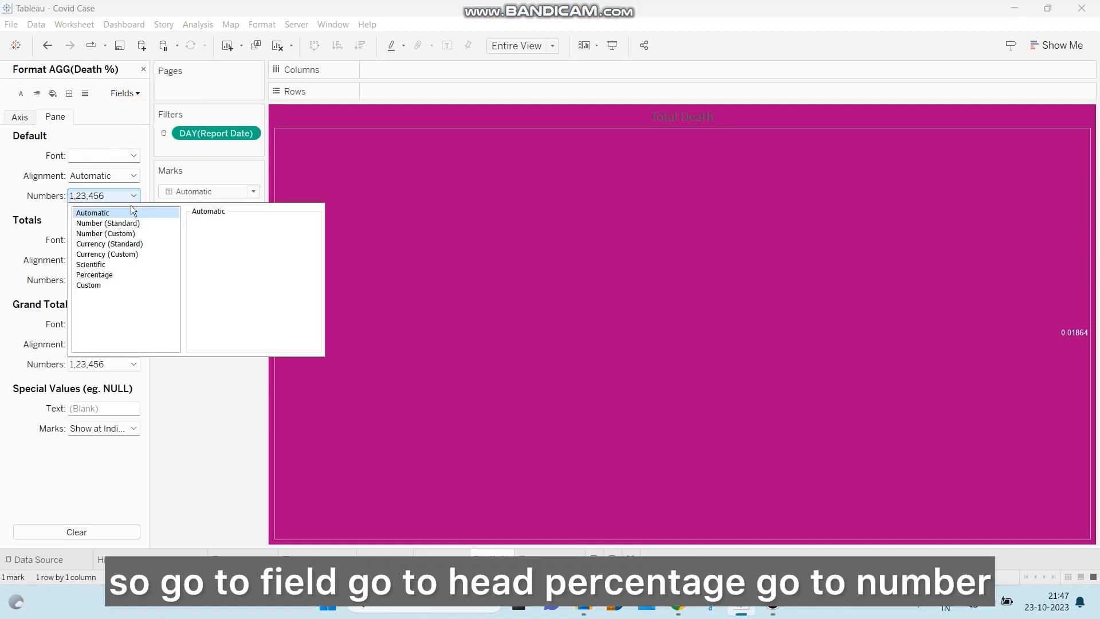
pyautogui.click(134, 275)
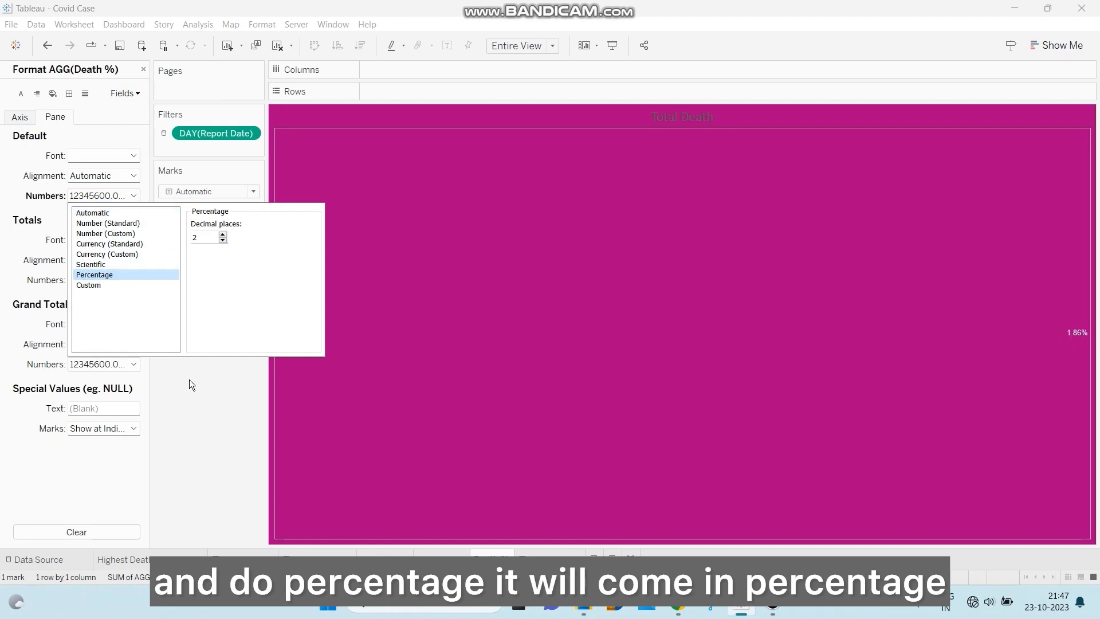
# - Set the Death % value's font to bold Dubai Medium at size 16
pyautogui.click(134, 157)
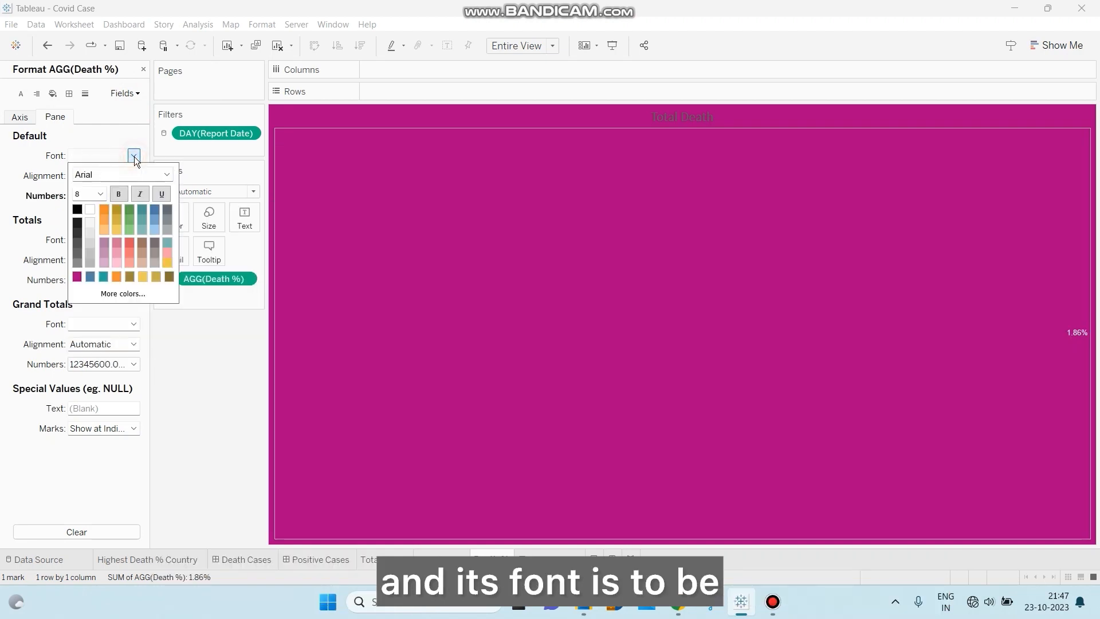
pyautogui.click(124, 195)
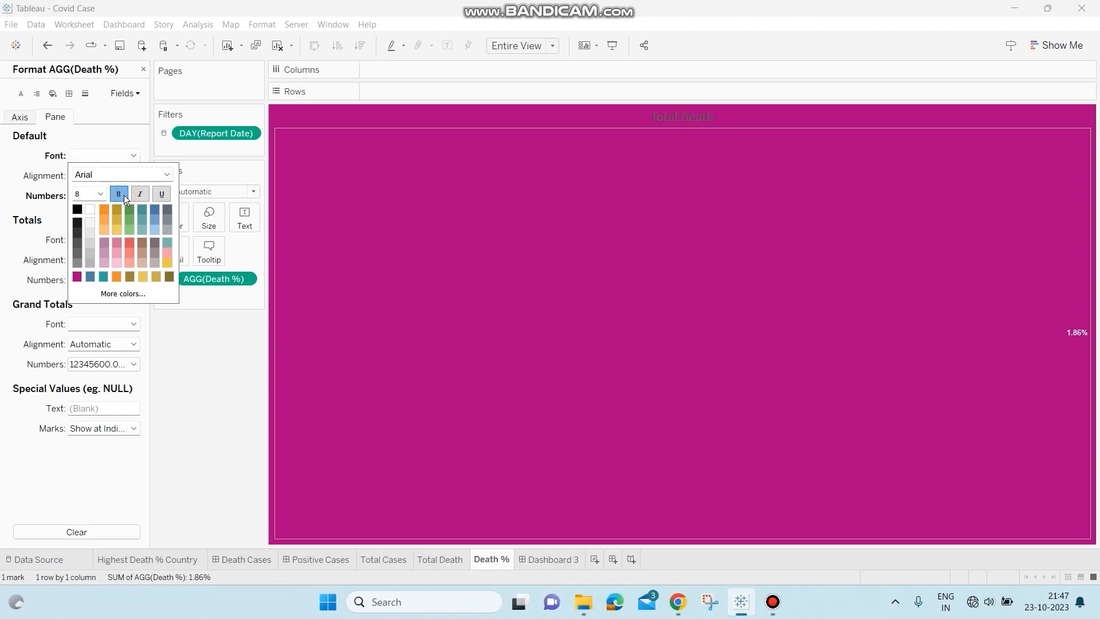
pyautogui.click(102, 197)
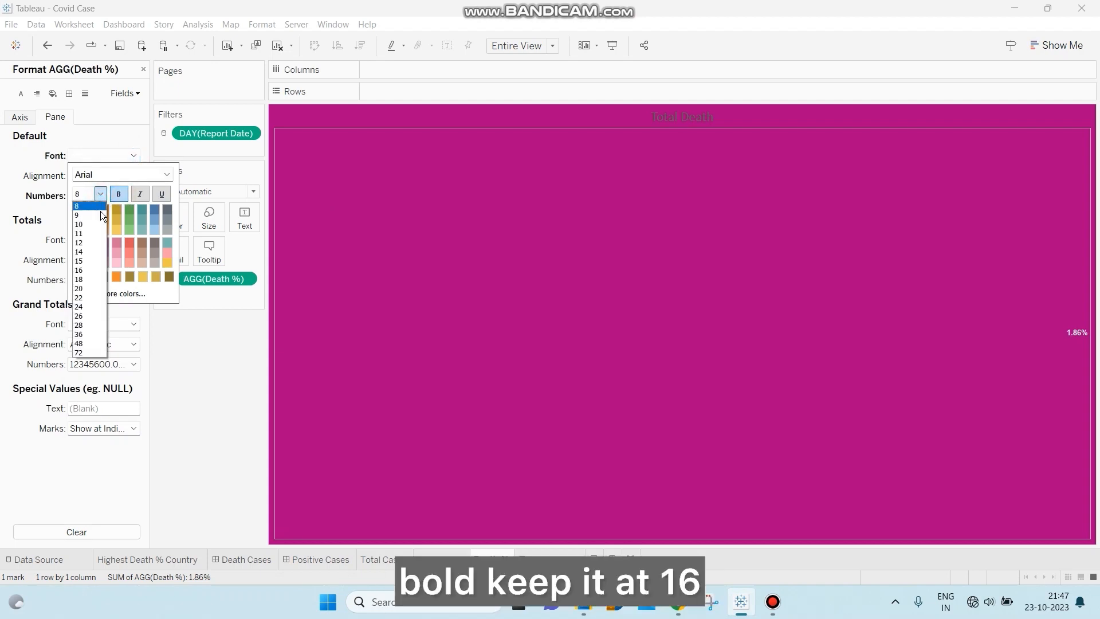
pyautogui.click(92, 270)
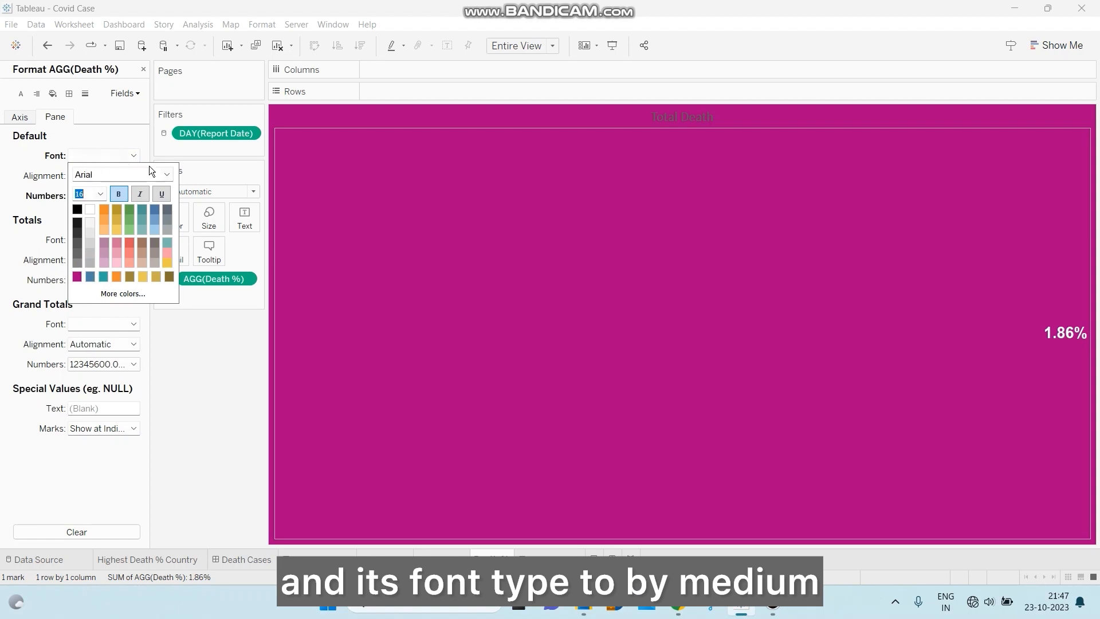
pyautogui.click(166, 174)
pyautogui.scroll(-10, 141, 347)
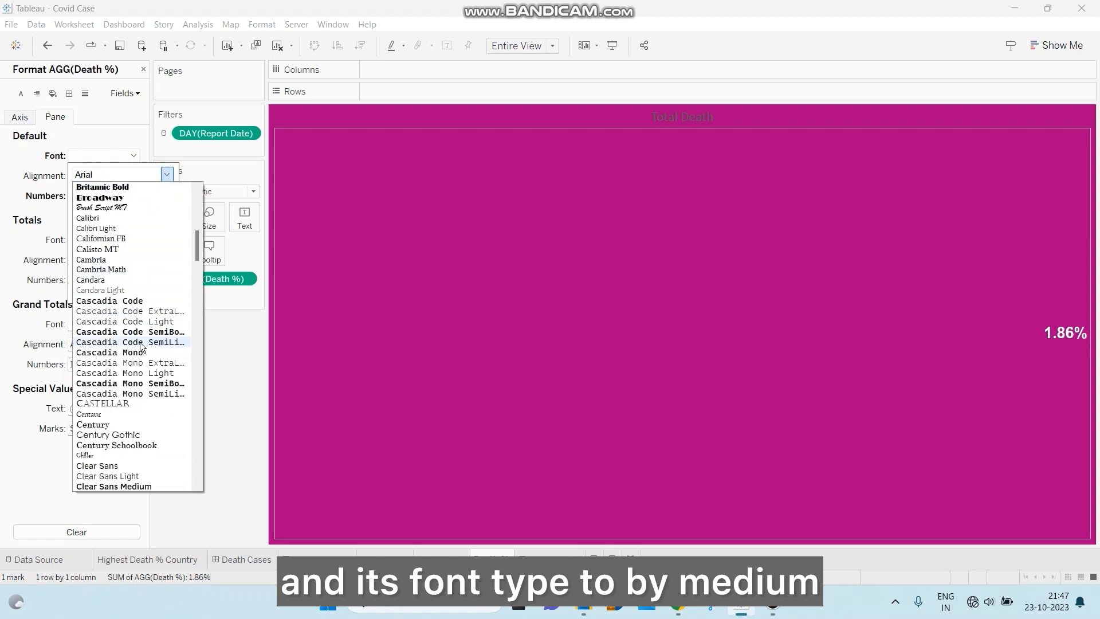
pyautogui.scroll(-12, 142, 347)
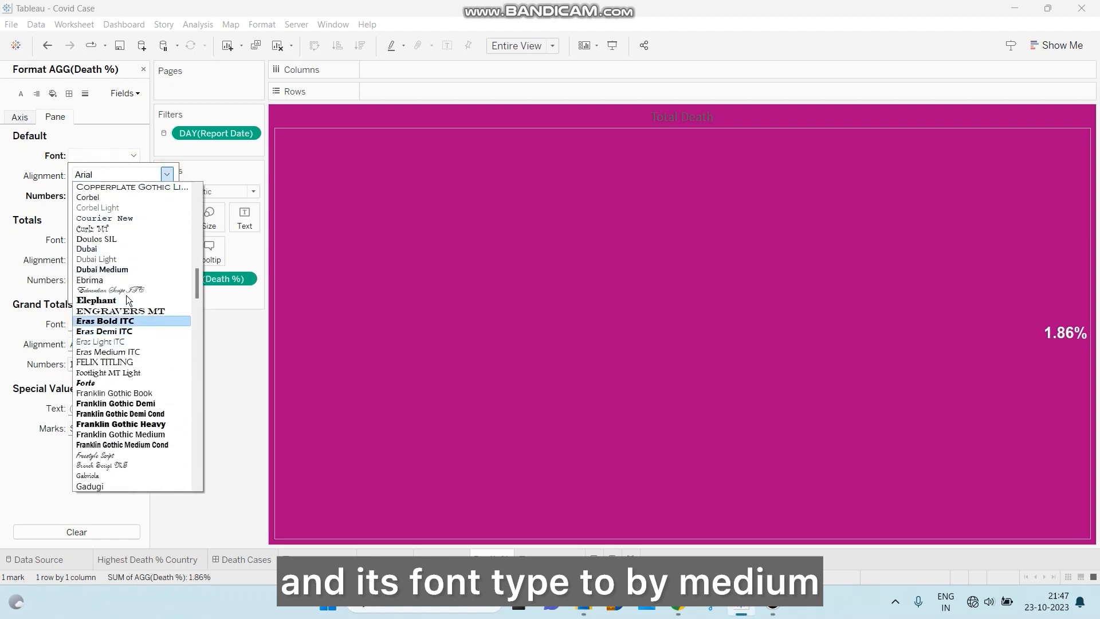
pyautogui.click(125, 268)
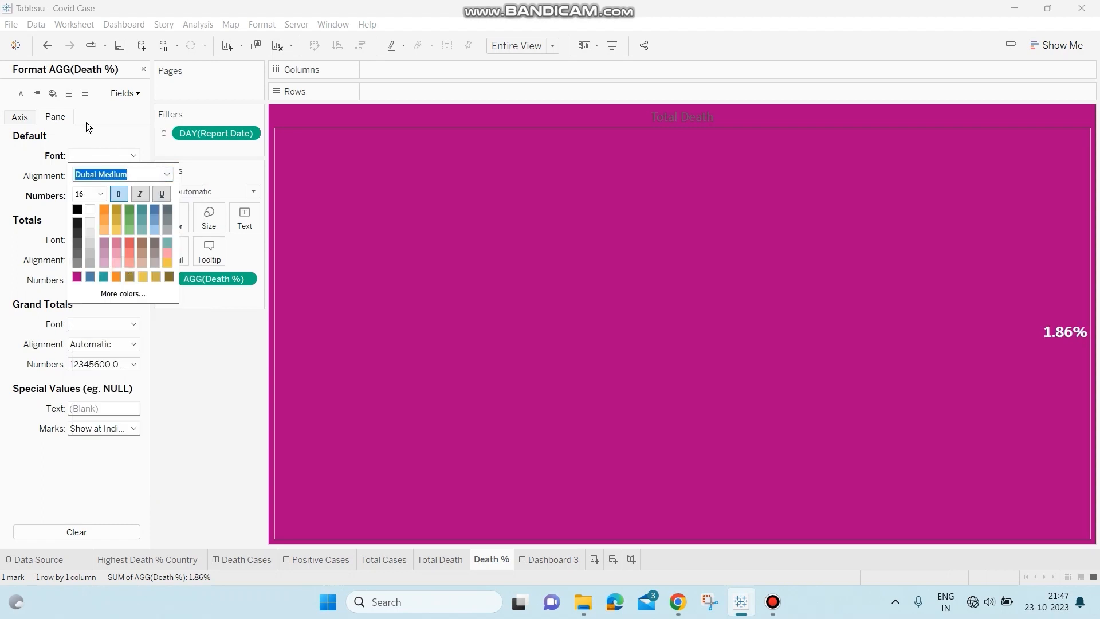
pyautogui.click(108, 137)
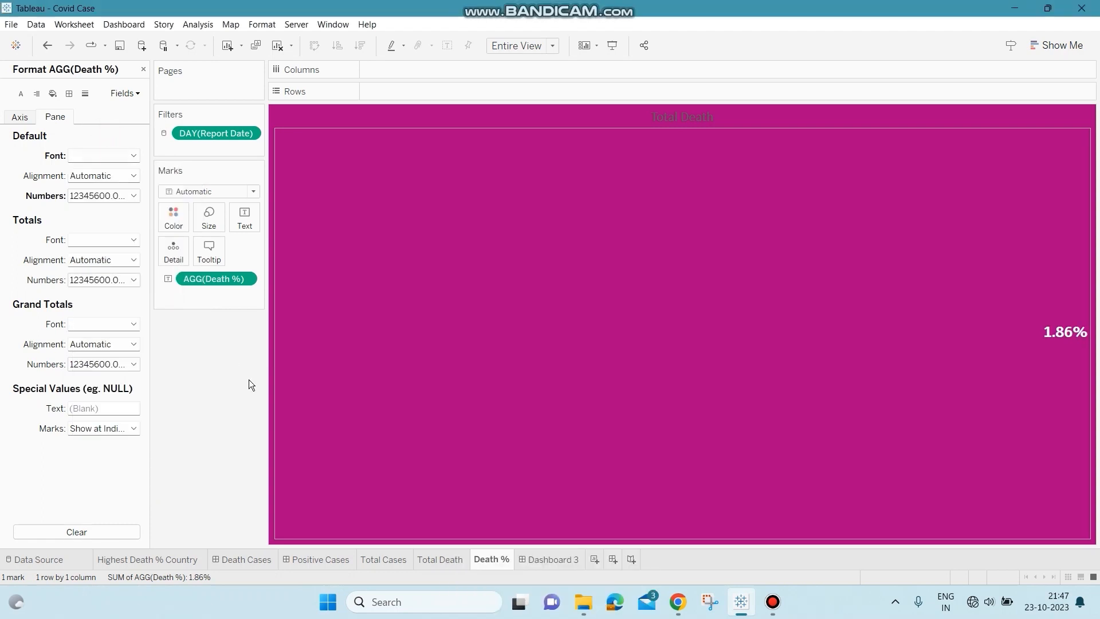
# - Change the worksheet's title text to "Death %" and center the percentage value horizontally
pyautogui.rightClick(692, 114)
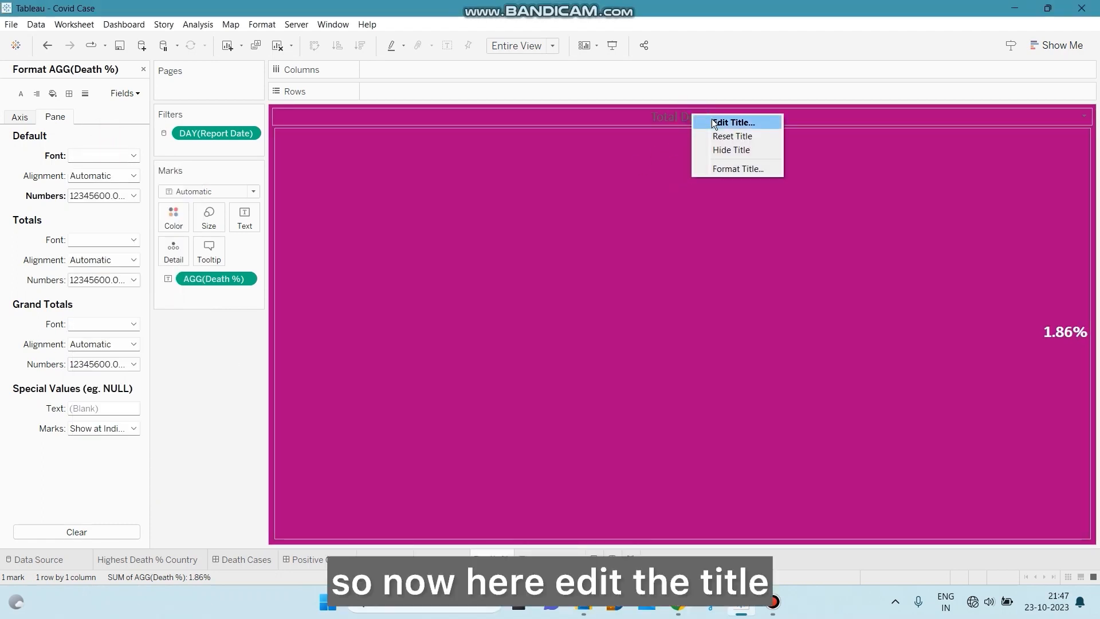
pyautogui.click(716, 122)
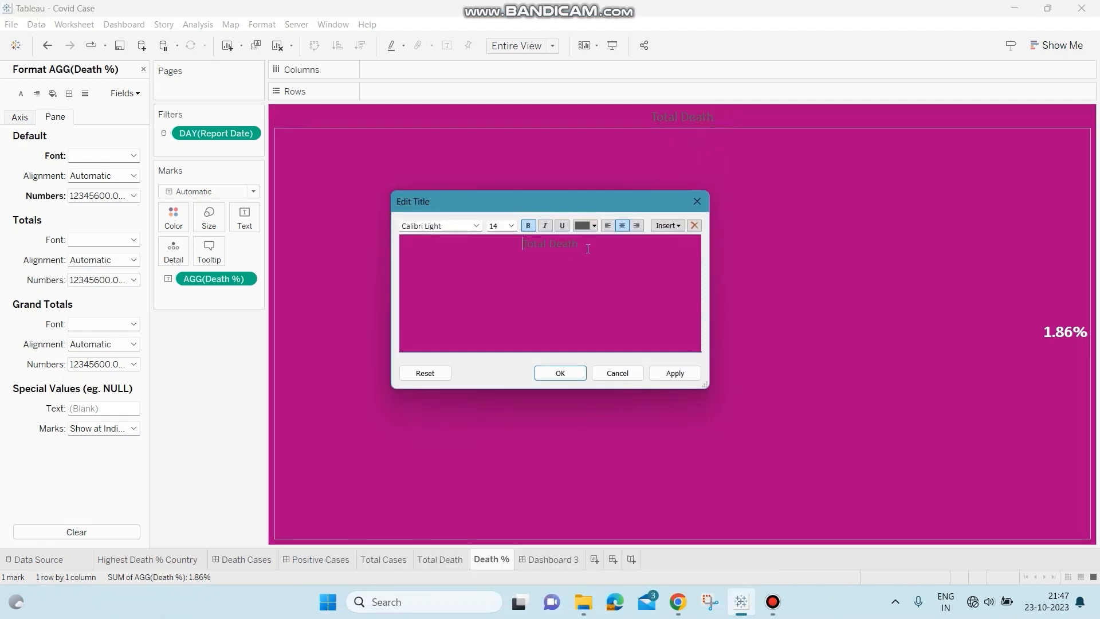
pyautogui.click(554, 243)
pyautogui.press('BackSpace')
pyautogui.press('BackSpace')
pyautogui.press('BackSpace')
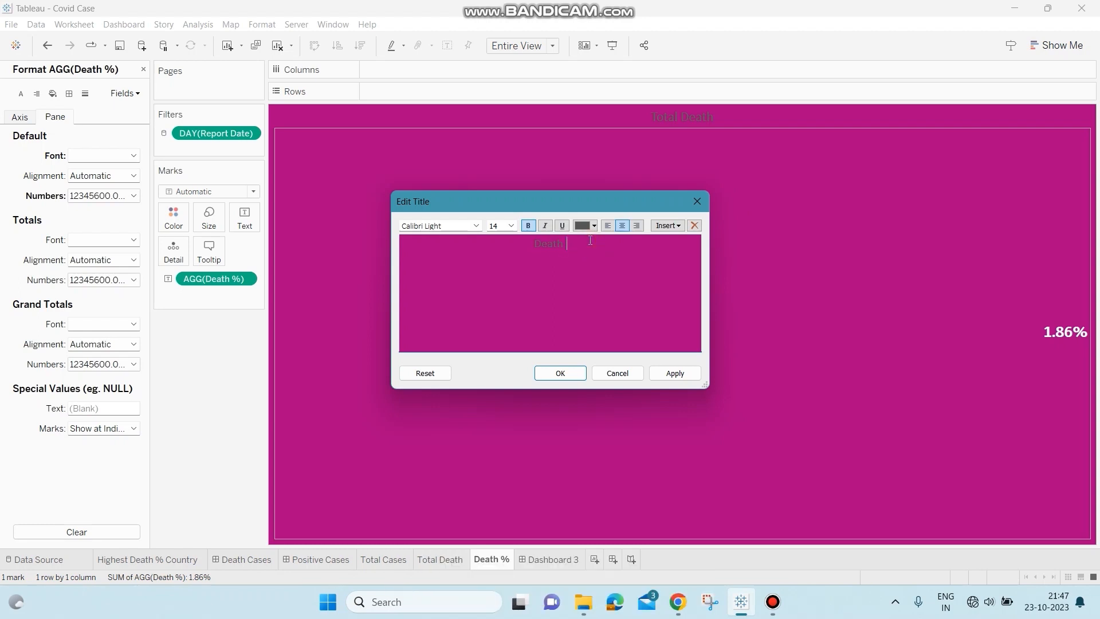
pyautogui.click(570, 373)
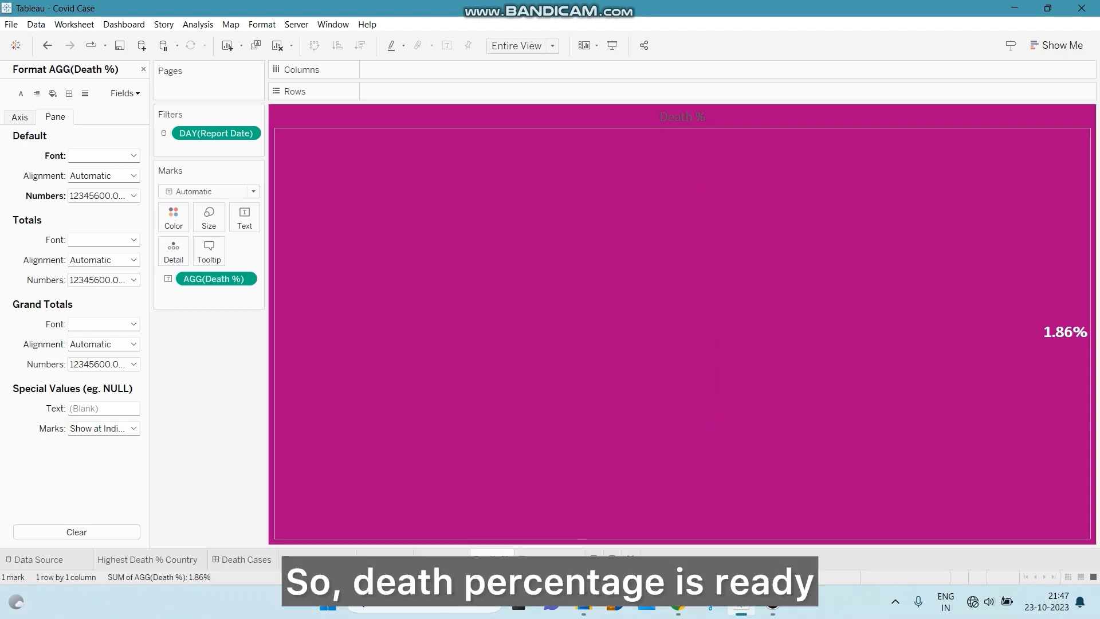
pyautogui.click(133, 176)
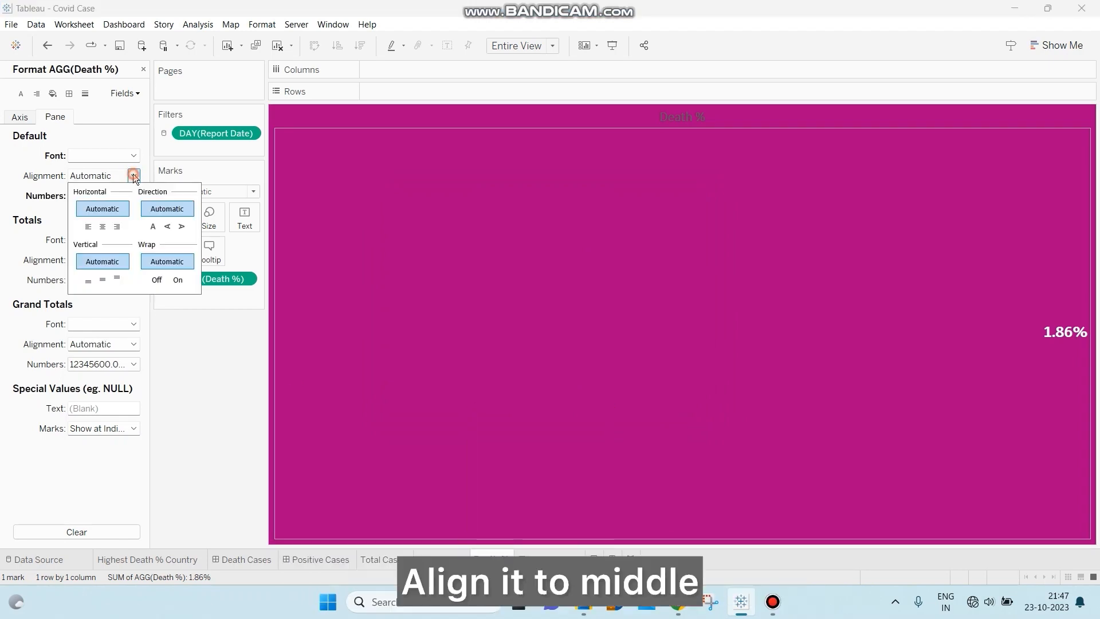
pyautogui.click(103, 226)
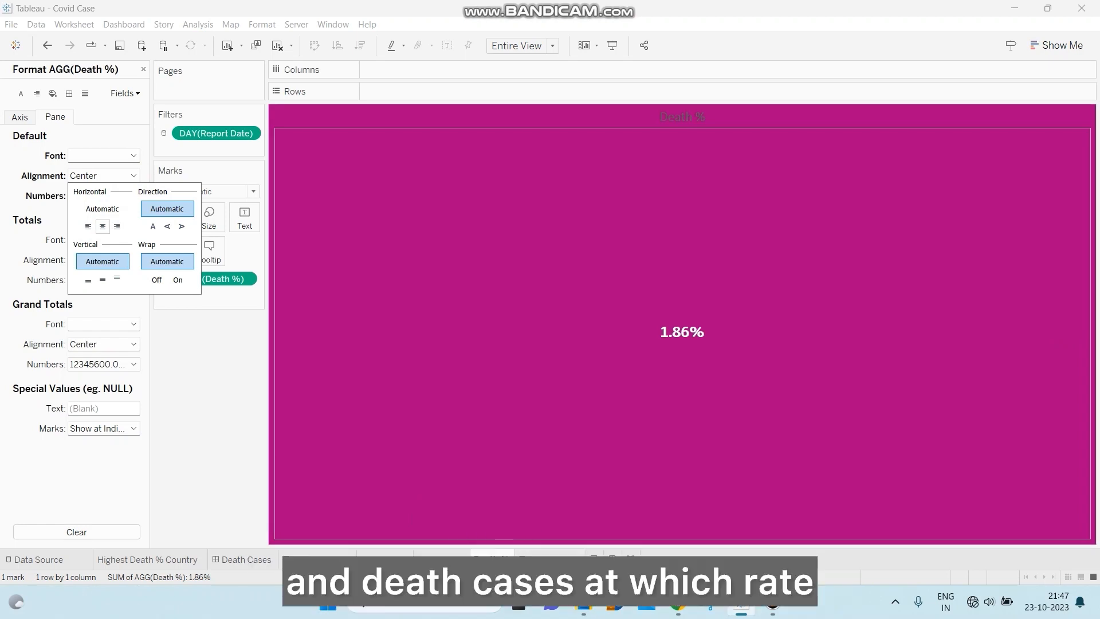
# - Duplicate the Death % worksheet and rename the copy "Total Positive Cases on"
pyautogui.moveTo(491, 560); pyautogui.dragTo(513, 560)
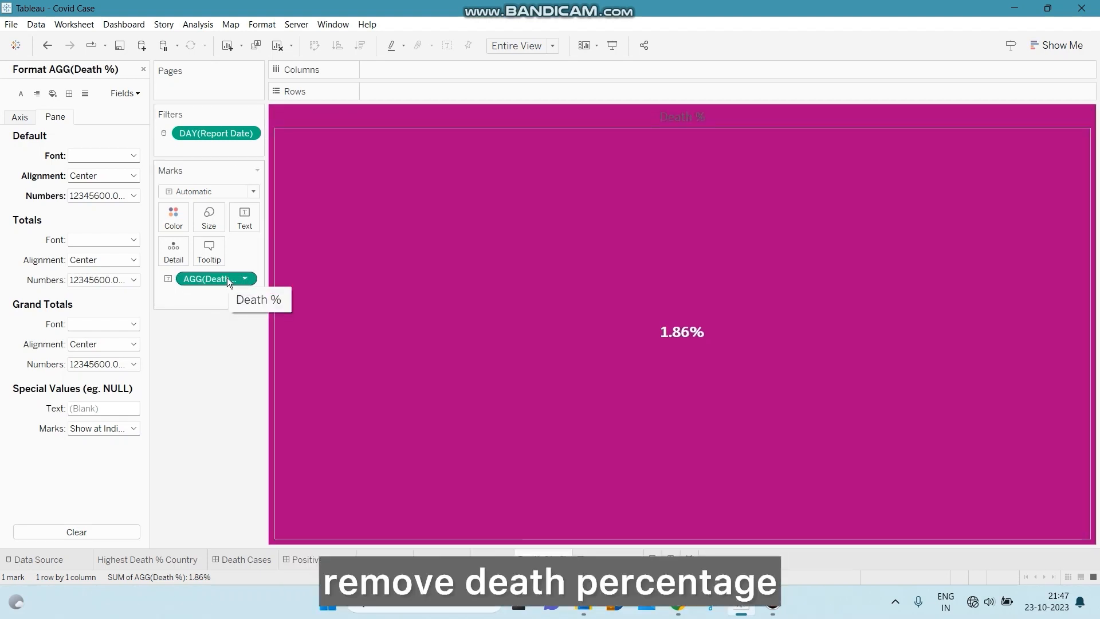
pyautogui.moveTo(227, 278); pyautogui.dragTo(630, 516)
pyautogui.doubleClick(534, 558)
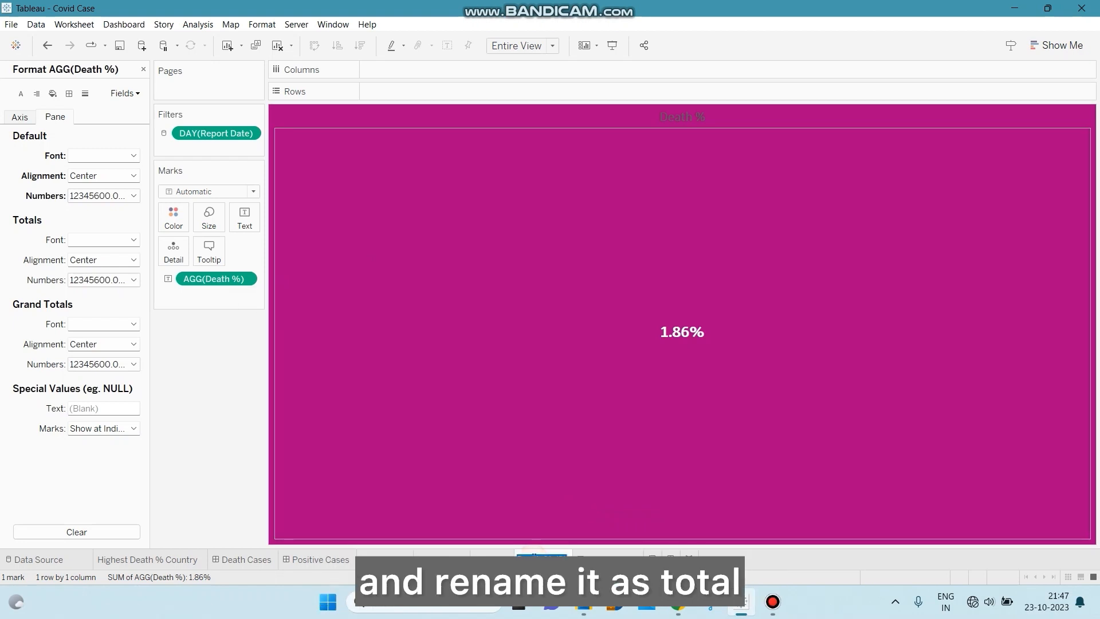
pyautogui.write('Total')
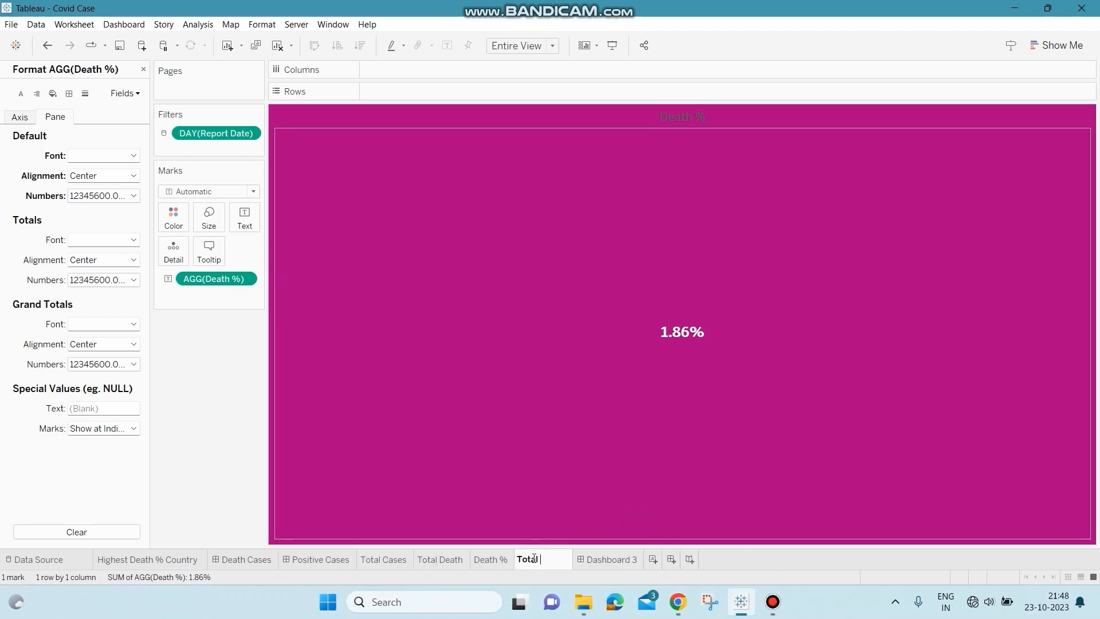
pyautogui.write(' Positi')
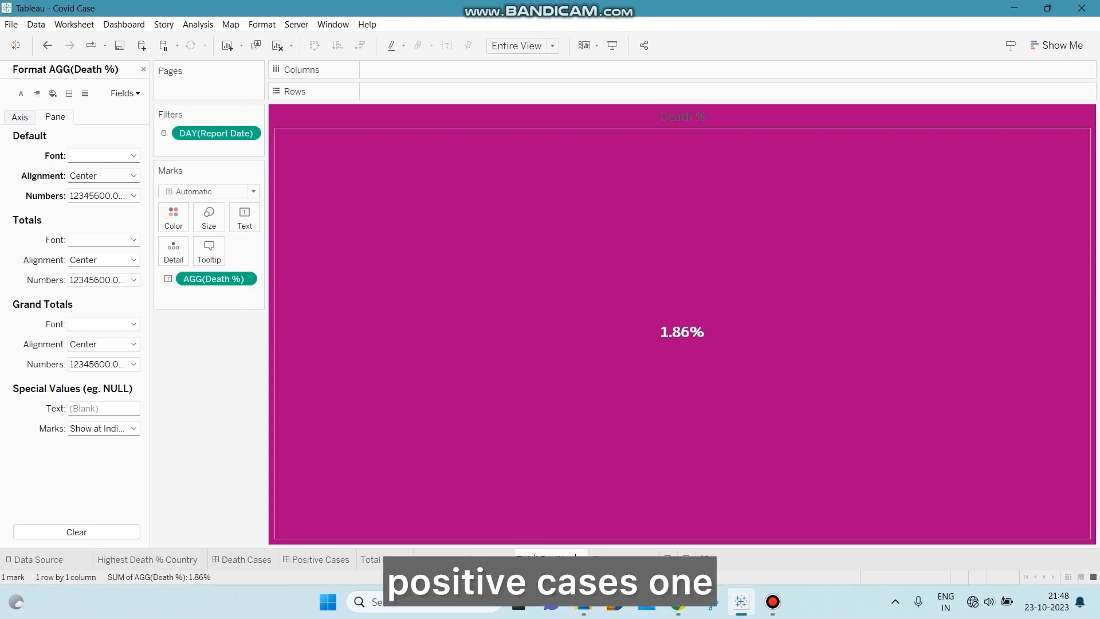
pyautogui.write('ve Cases on')
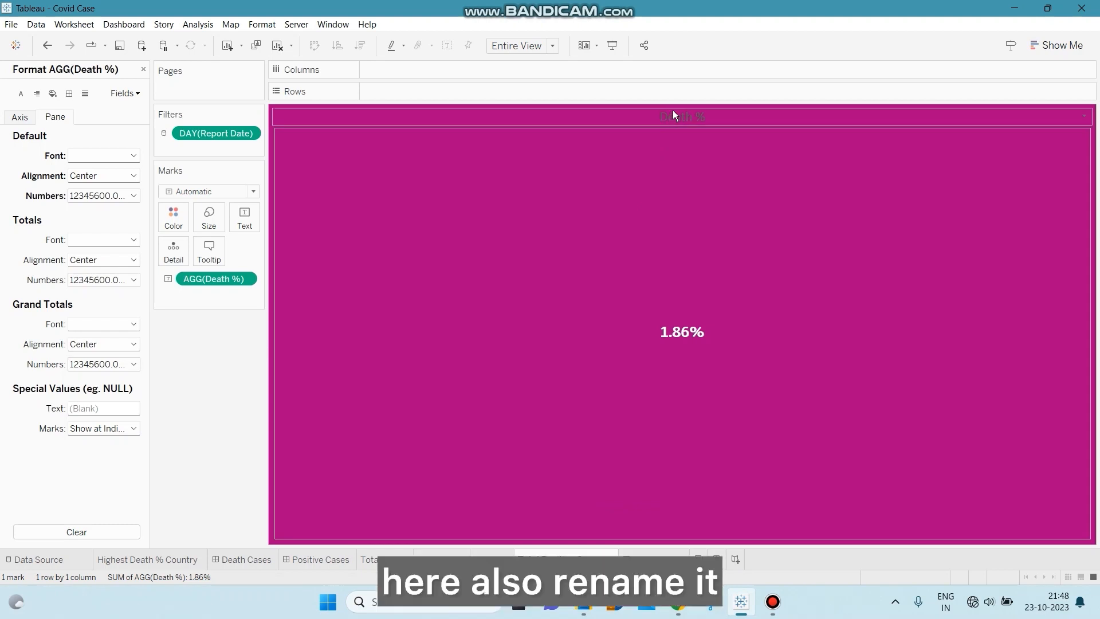
# - Change the worksheet's title text to "Total Positive Cases on"
pyautogui.rightClick(688, 116)
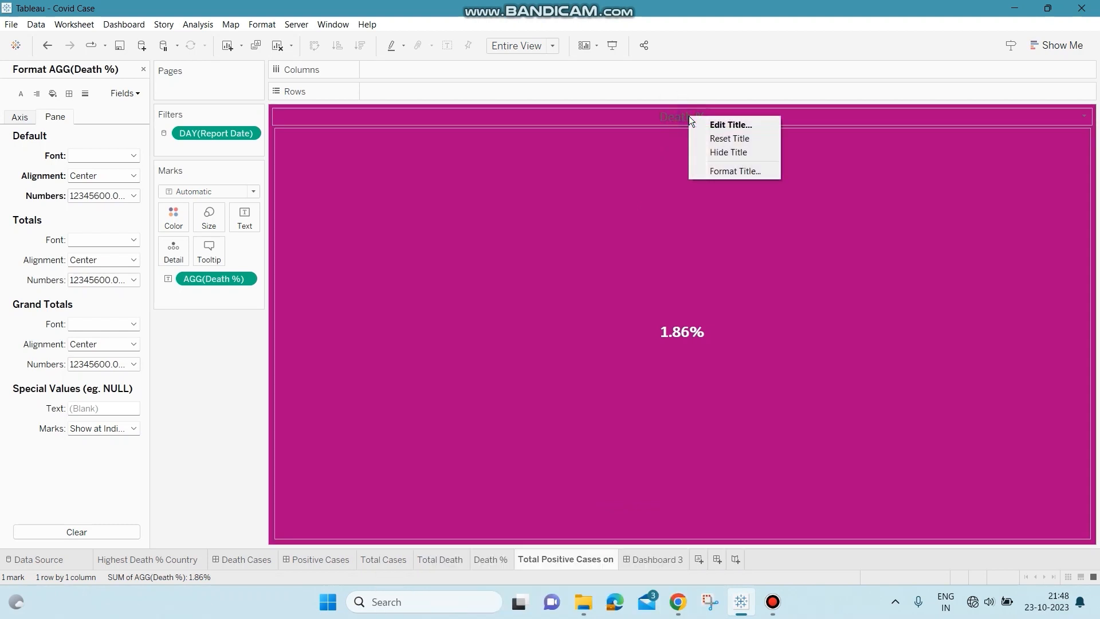
pyautogui.click(714, 124)
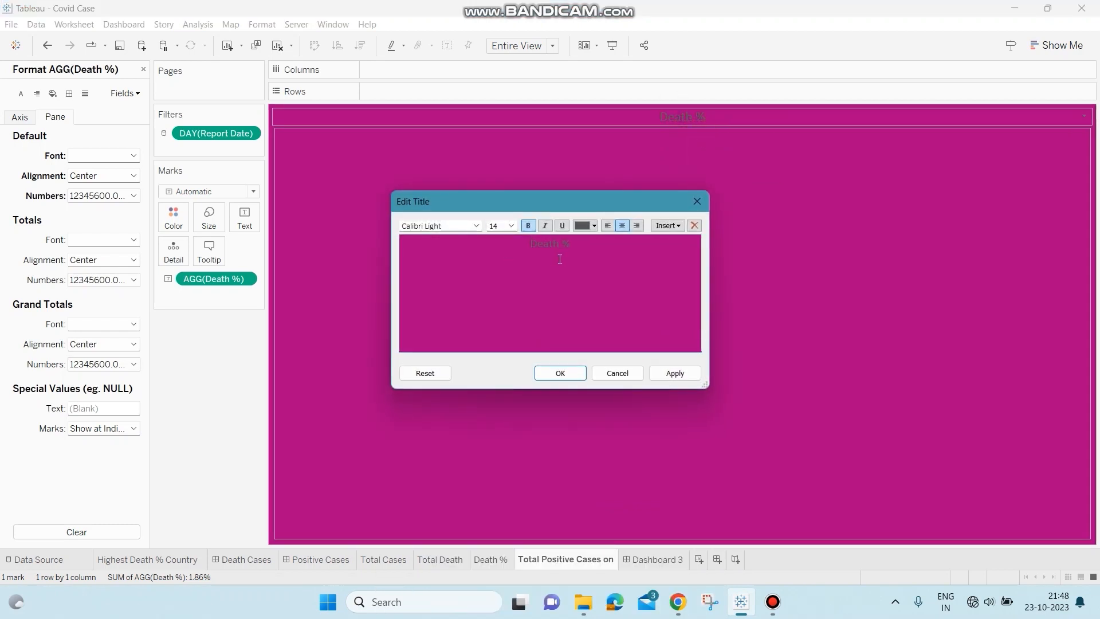
pyautogui.moveTo(535, 250); pyautogui.dragTo(520, 244)
pyautogui.press('BackSpace')
pyautogui.write('Total')
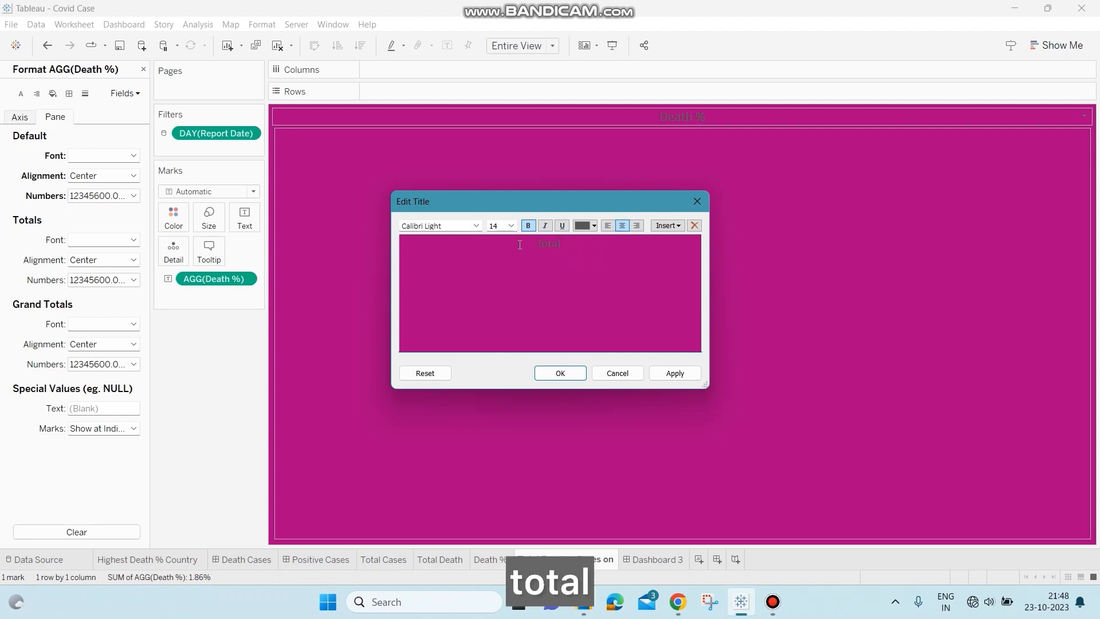
pyautogui.write(' Positive')
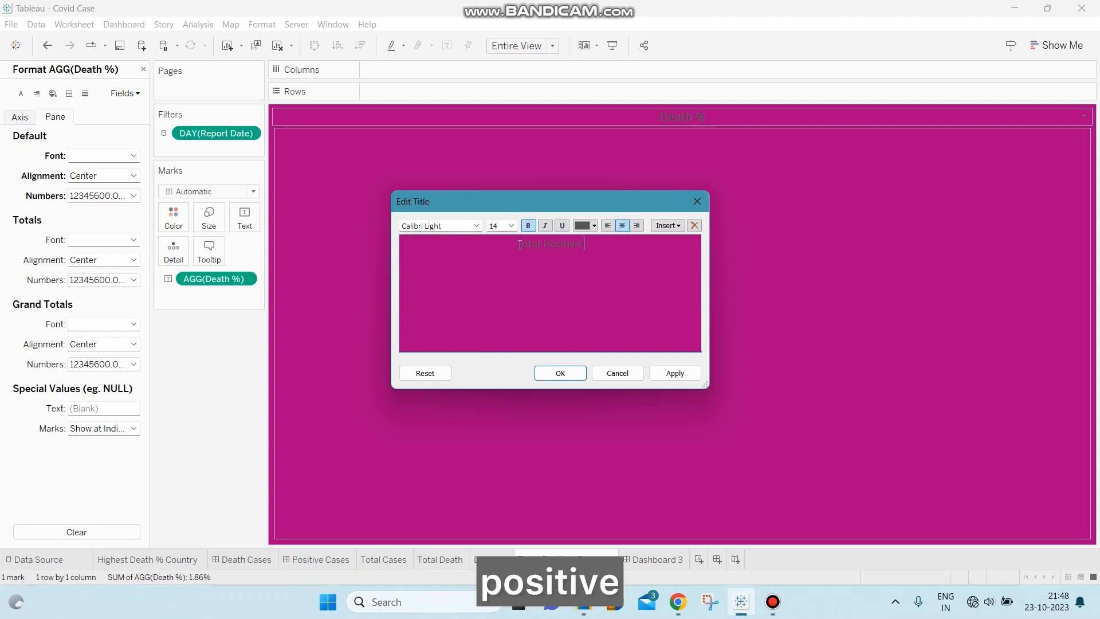
pyautogui.write(' Cases on')
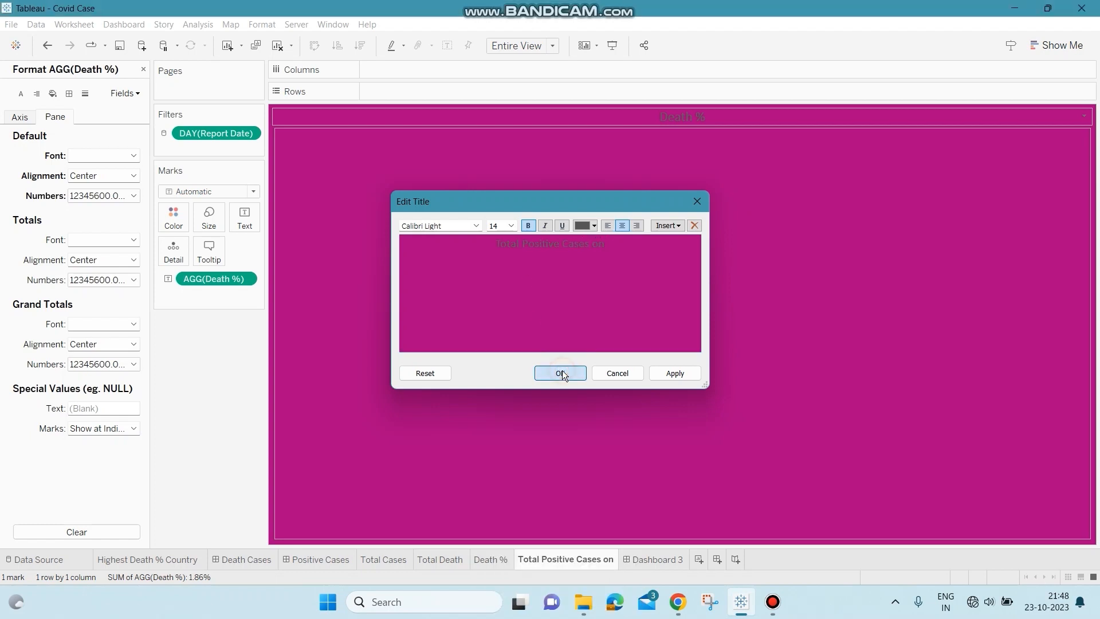
pyautogui.click(561, 373)
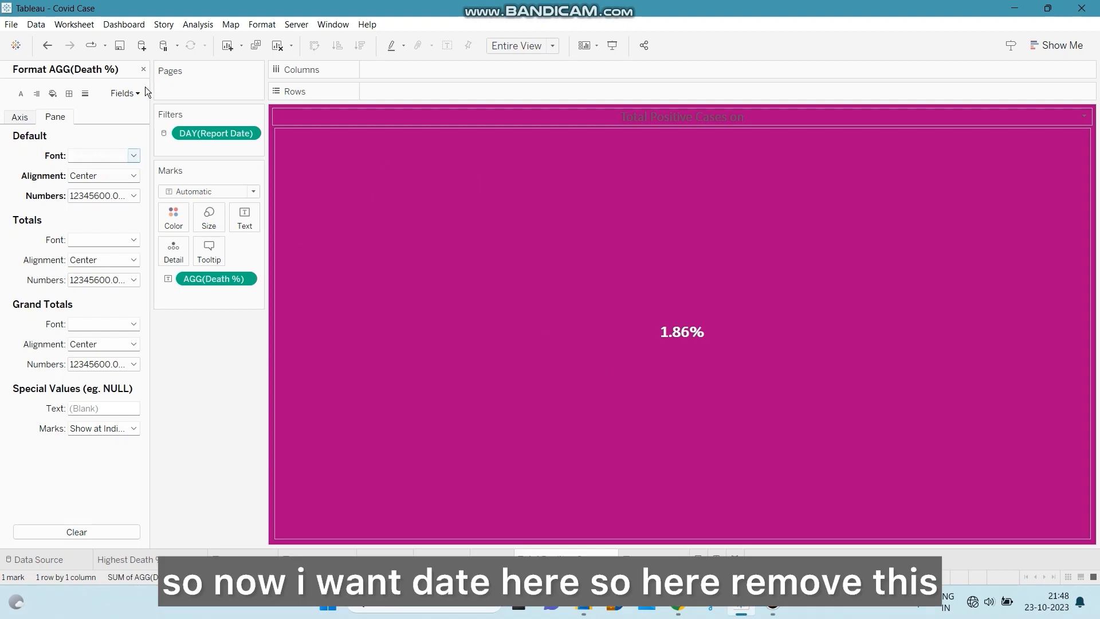
# - Close the formatting settings and replace the Death % text mark with the Report Date field
pyautogui.click(143, 69)
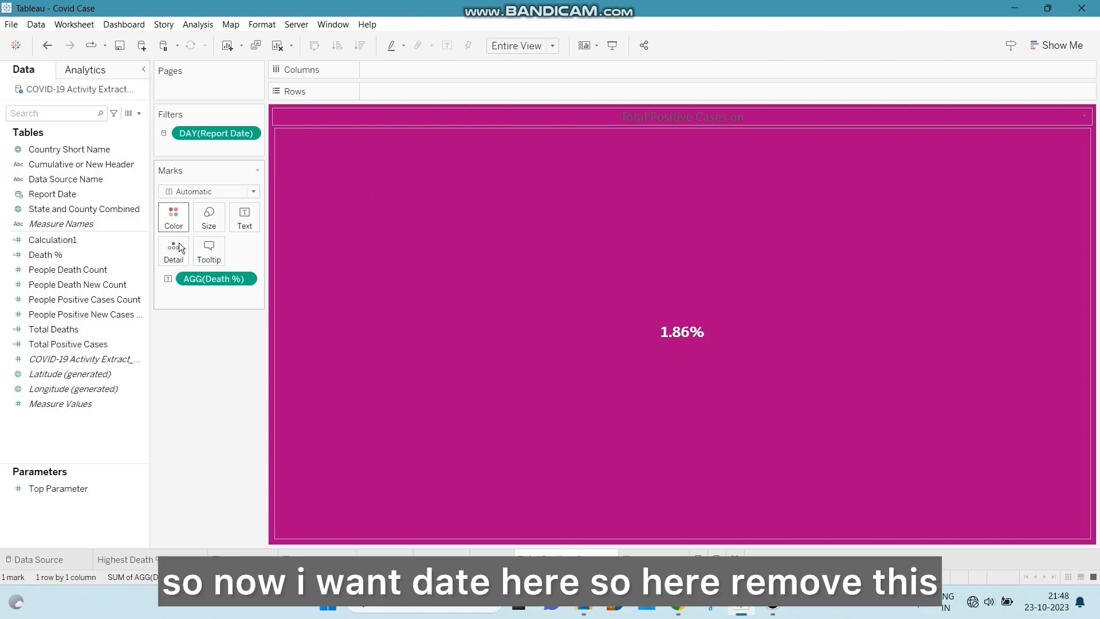
pyautogui.click(81, 288)
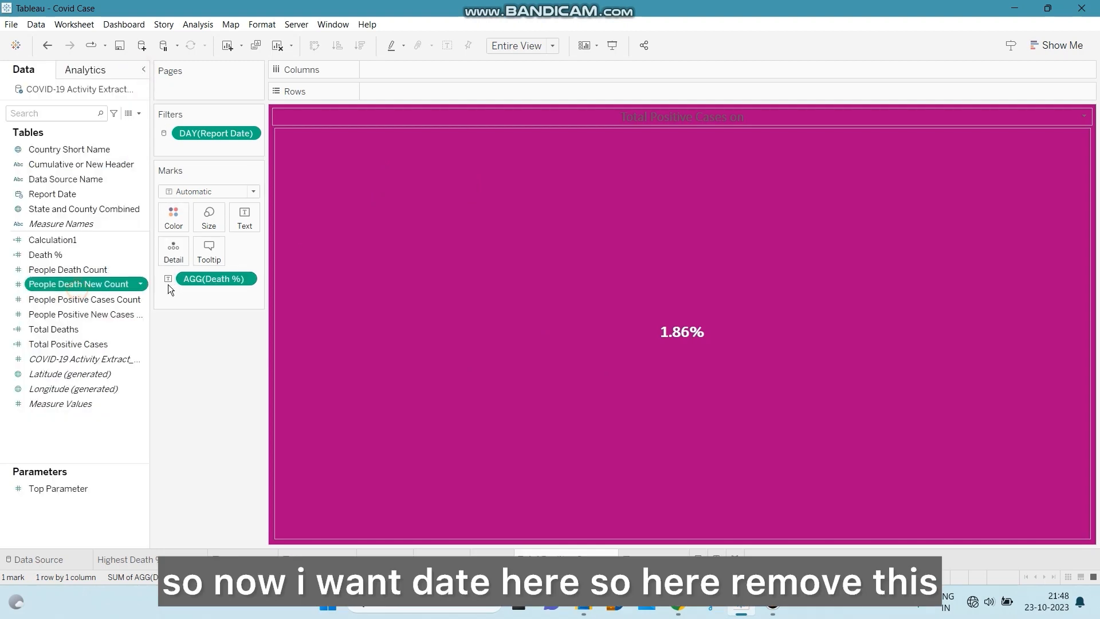
pyautogui.moveTo(193, 283); pyautogui.dragTo(66, 270)
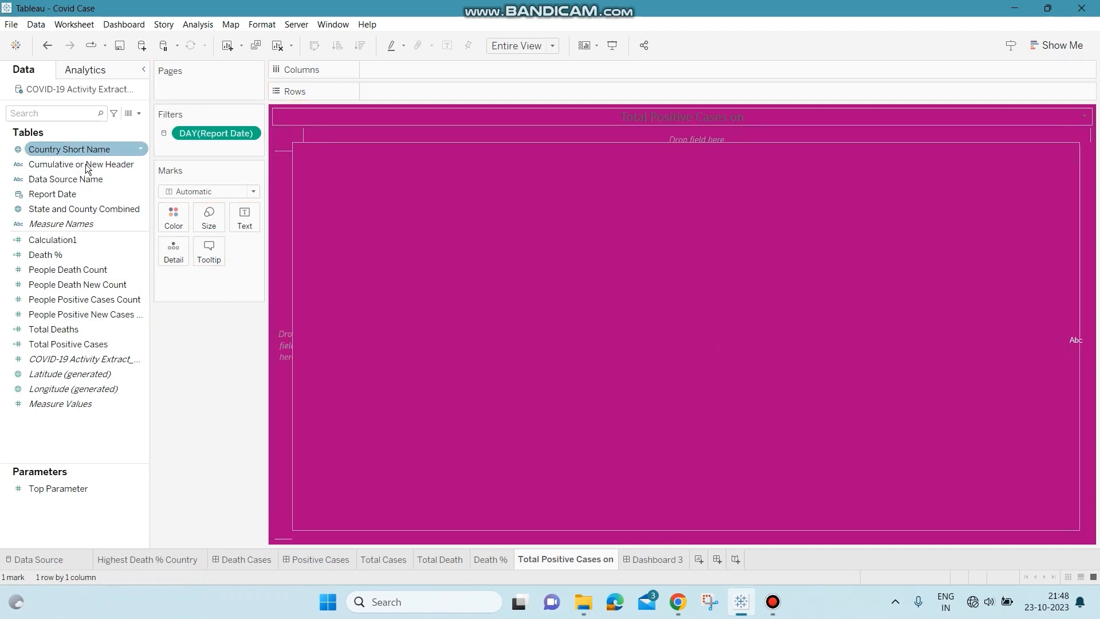
pyautogui.click(84, 194)
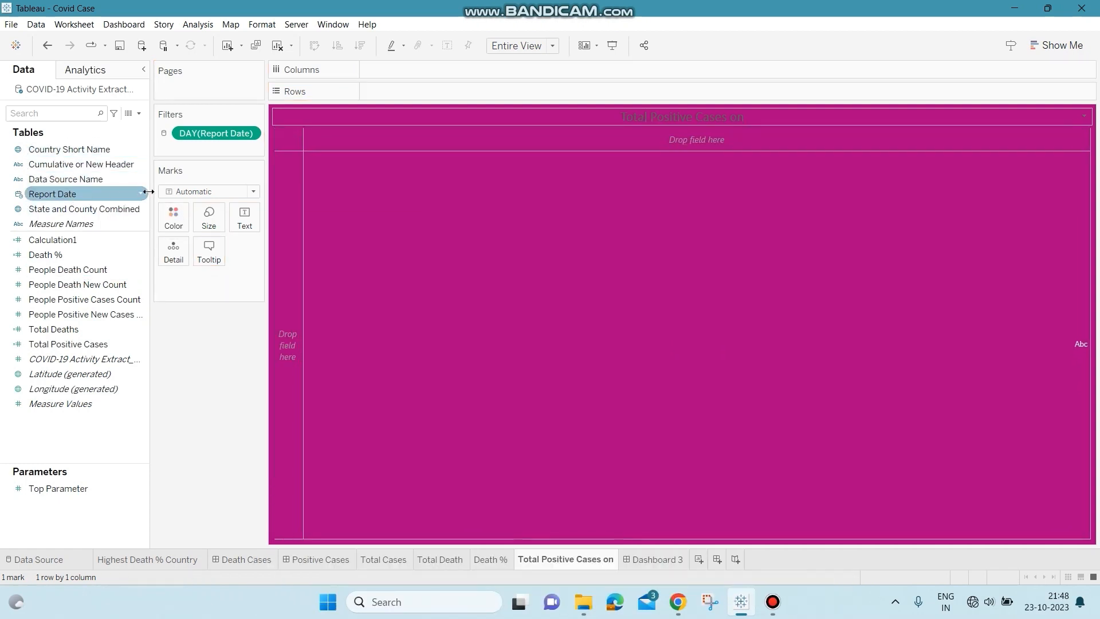
pyautogui.moveTo(67, 192); pyautogui.dragTo(245, 215)
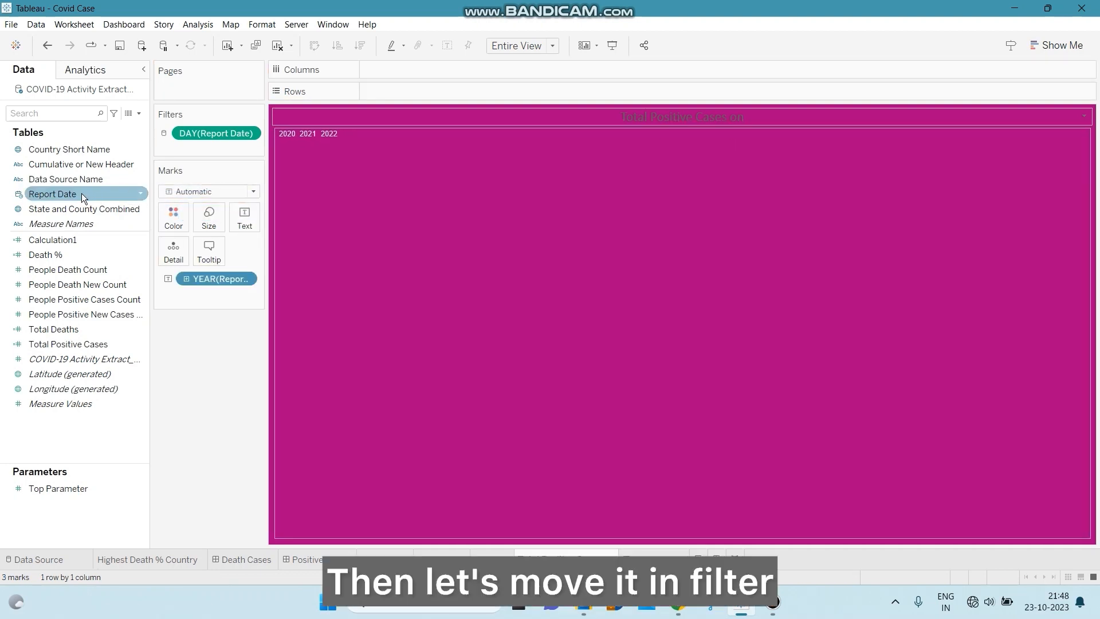
# - Add a Report Date filter on individual dates and times, limited to the top 1 by sum of Total Positive Cases
pyautogui.moveTo(82, 194); pyautogui.dragTo(214, 144)
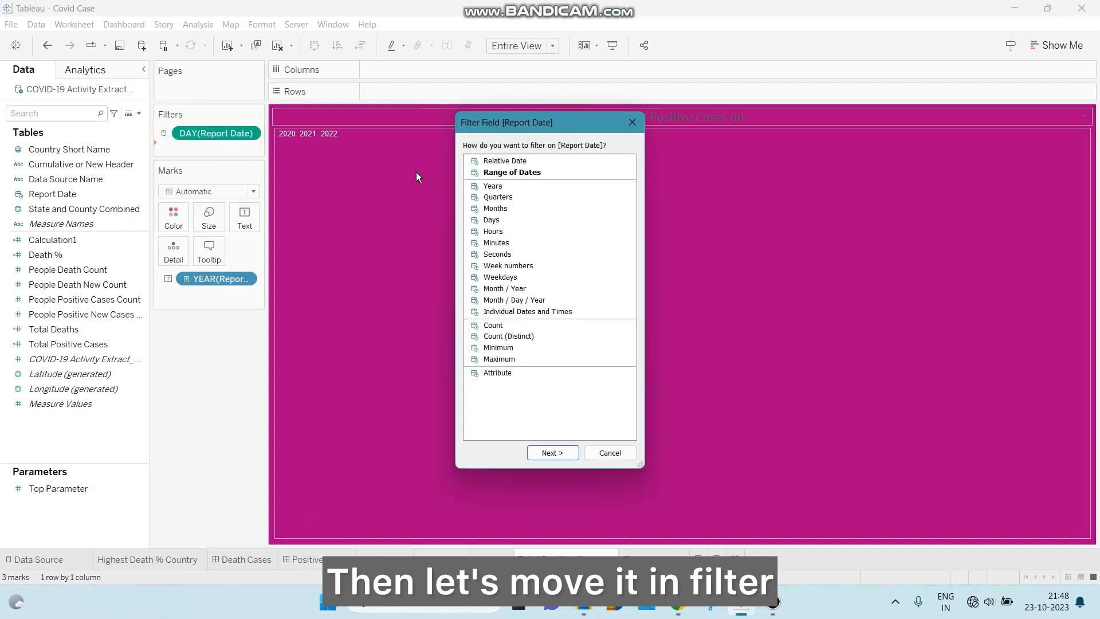
pyautogui.click(559, 311)
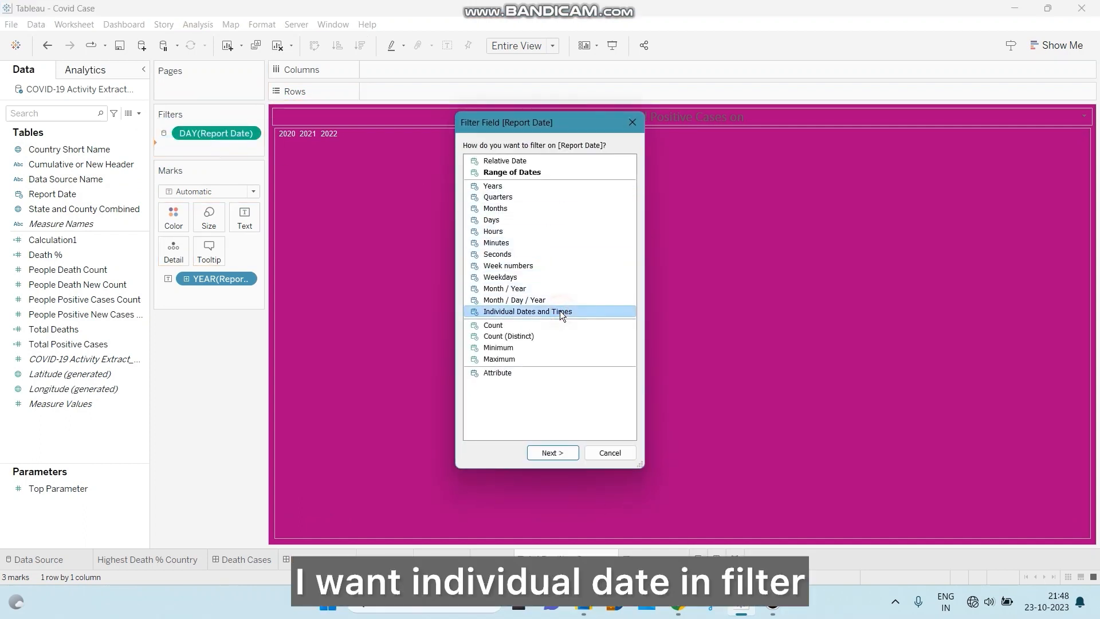
pyautogui.click(548, 455)
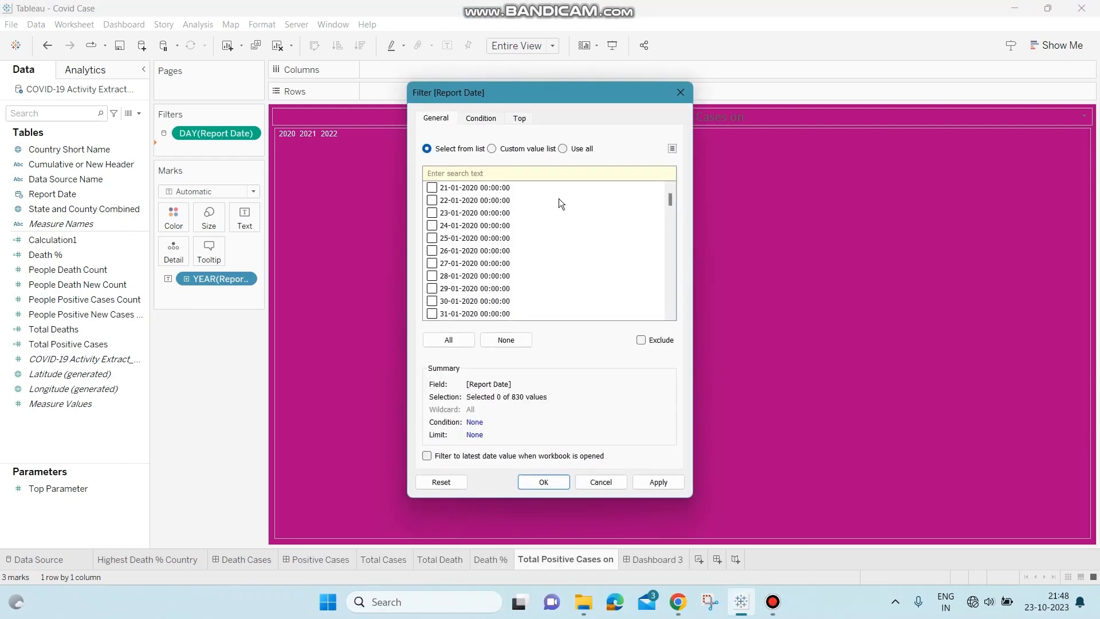
pyautogui.click(490, 116)
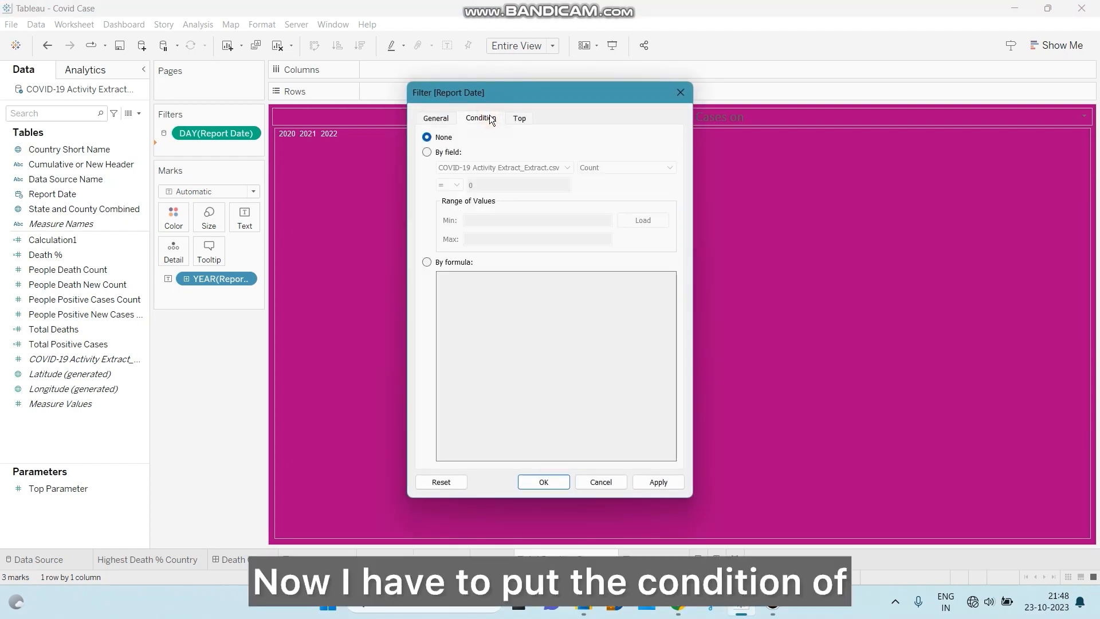
pyautogui.click(517, 117)
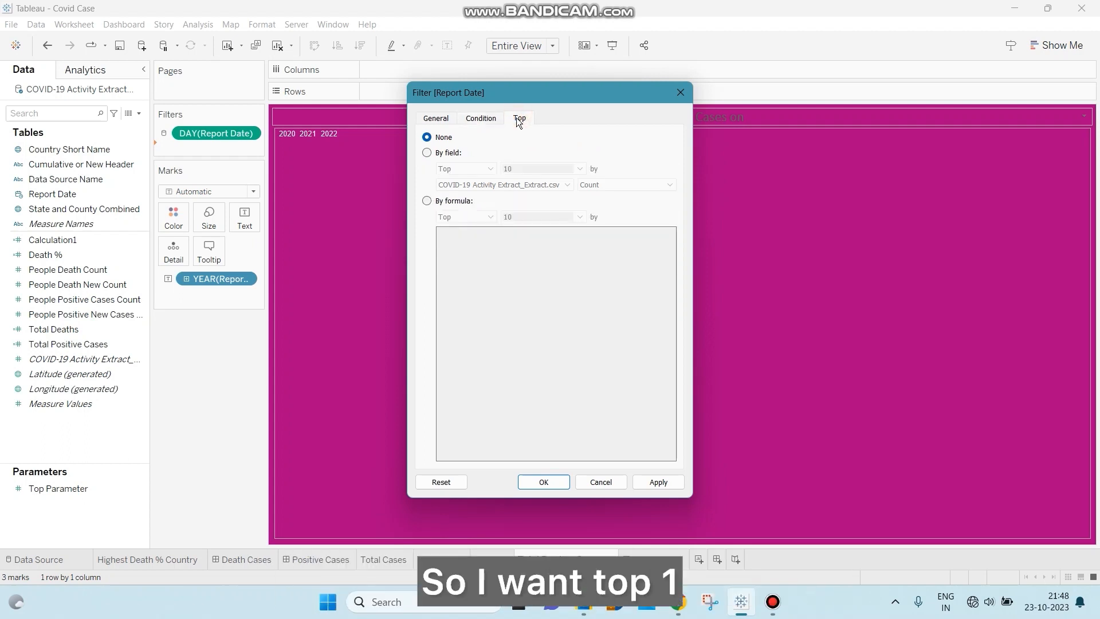
pyautogui.click(429, 154)
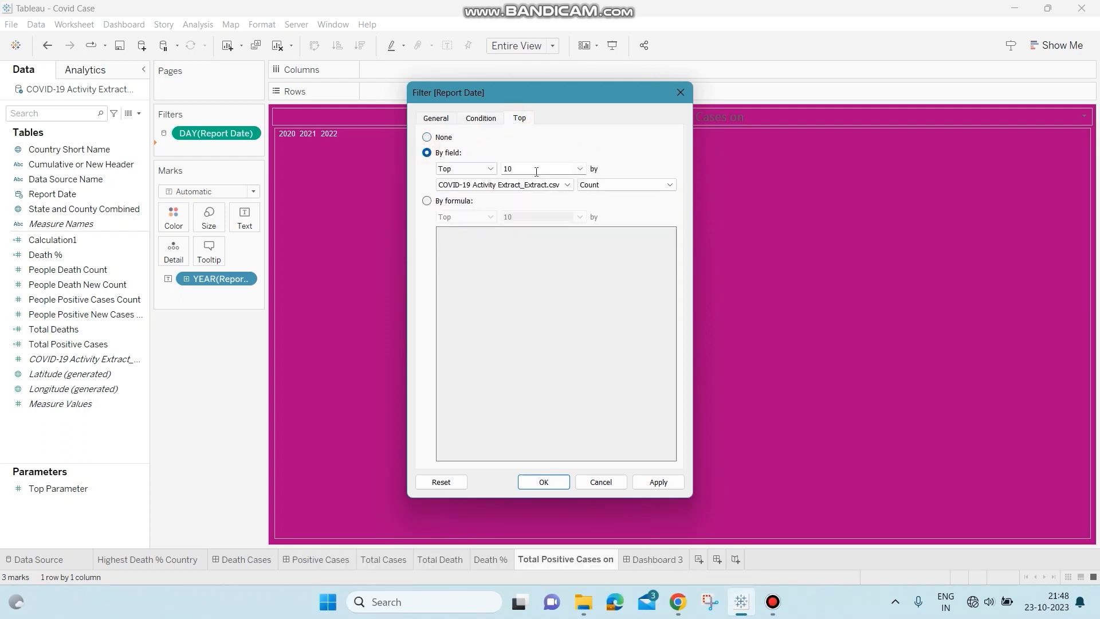
pyautogui.click(537, 168)
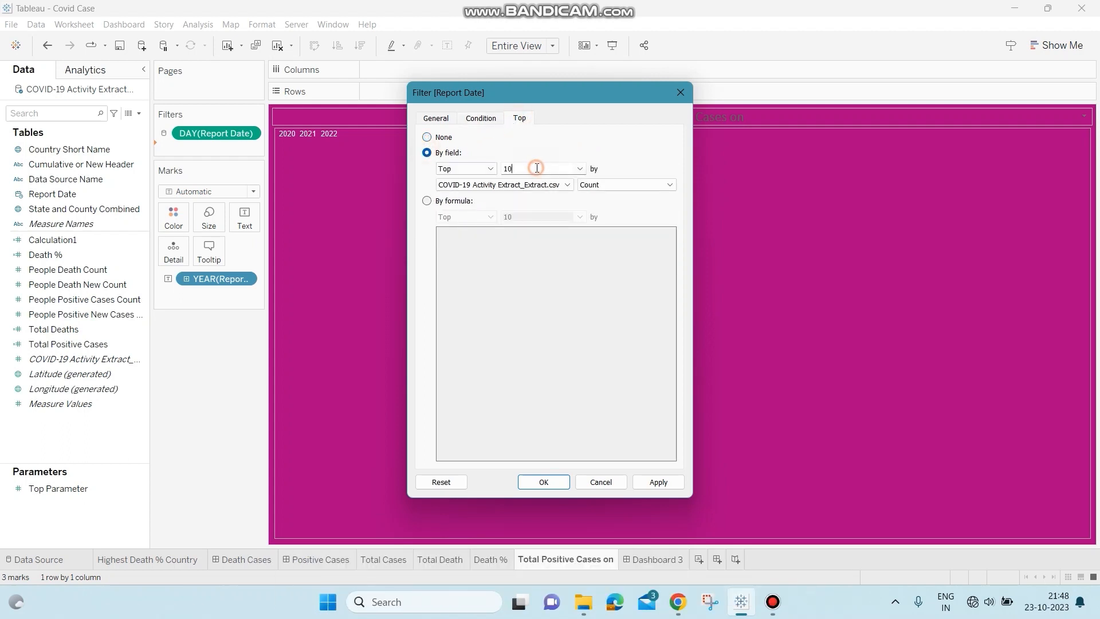
pyautogui.click(566, 184)
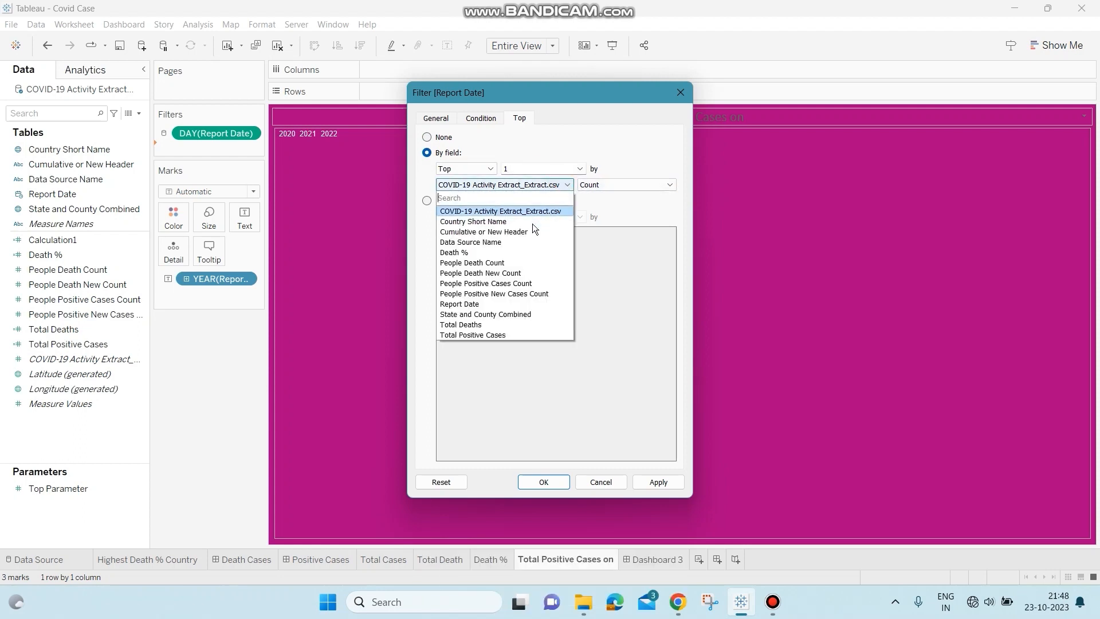
pyautogui.click(487, 334)
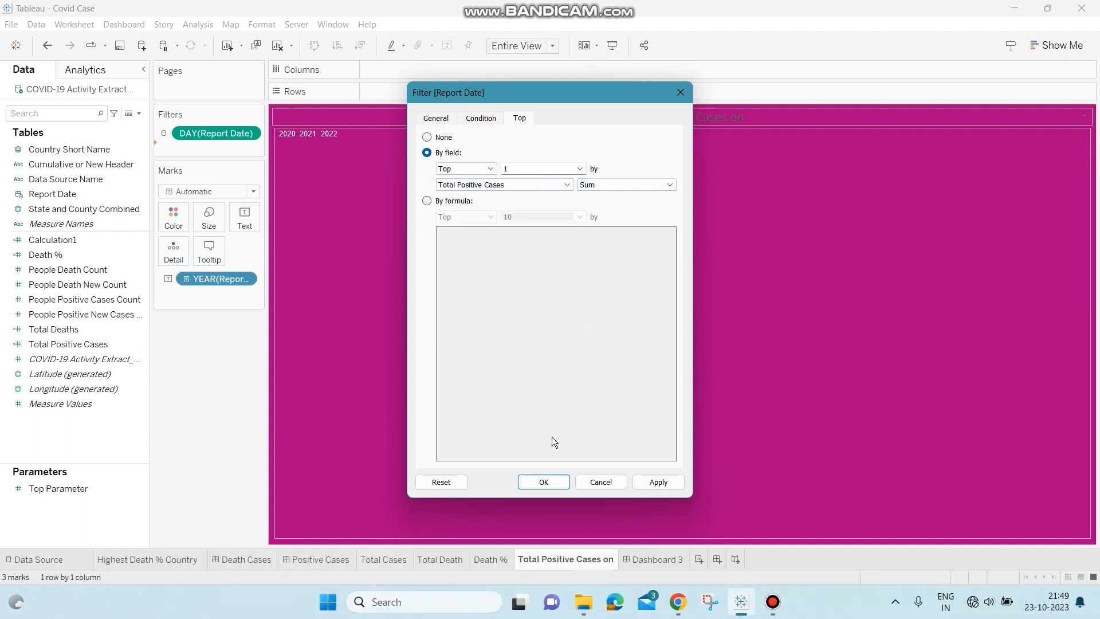
pyautogui.click(553, 481)
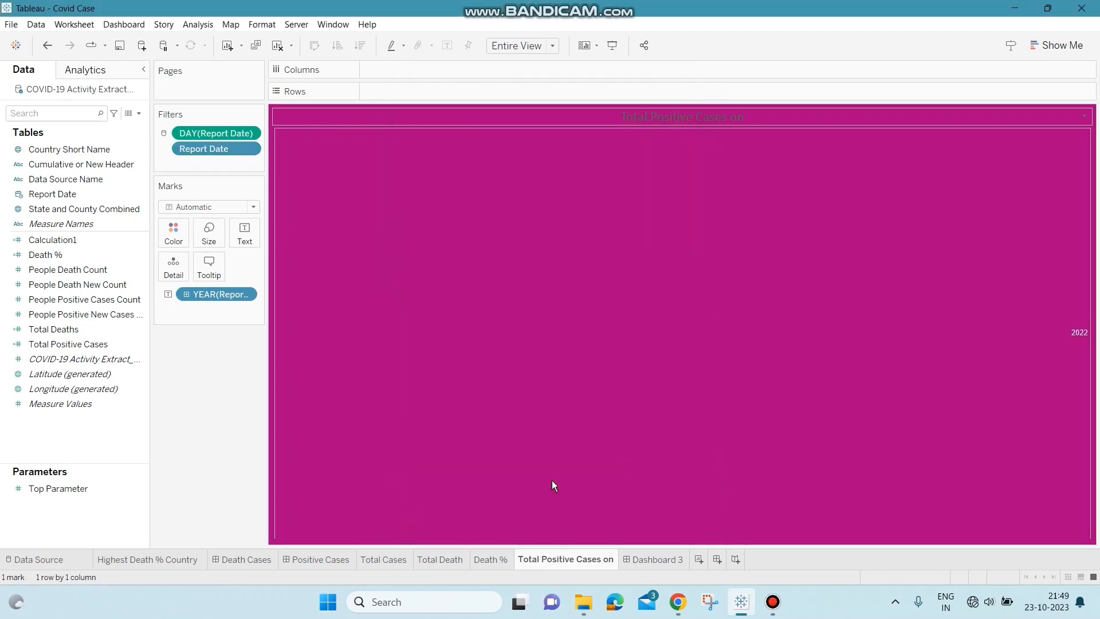
# - Change the Report Date text mark from year to the continuous Day level showing the full date
pyautogui.click(247, 296)
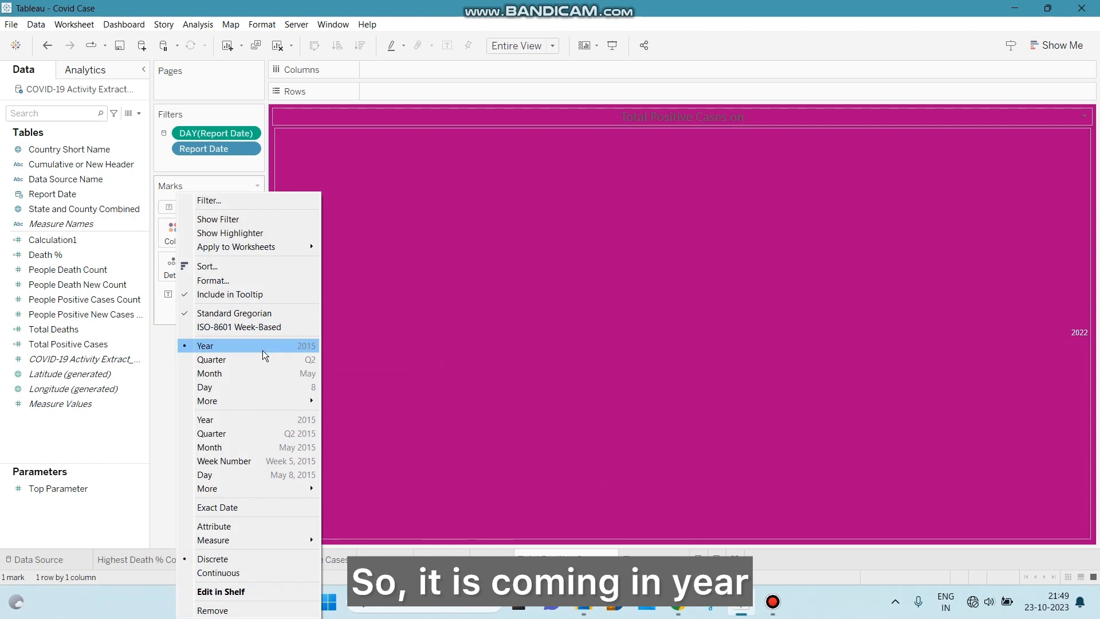
pyautogui.click(252, 387)
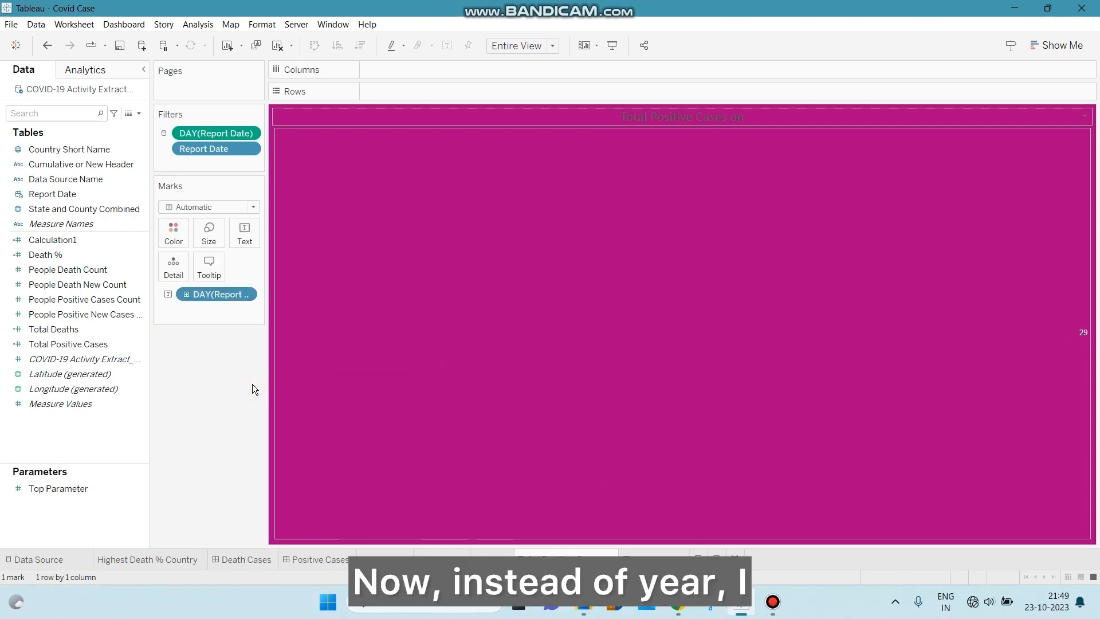
pyautogui.click(246, 294)
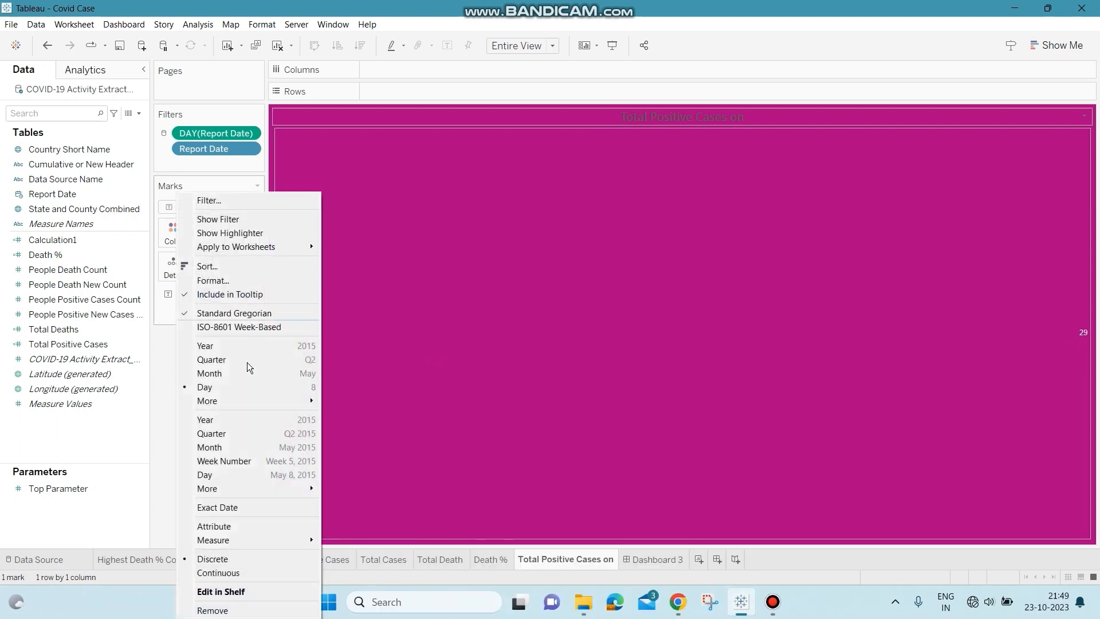
pyautogui.click(245, 476)
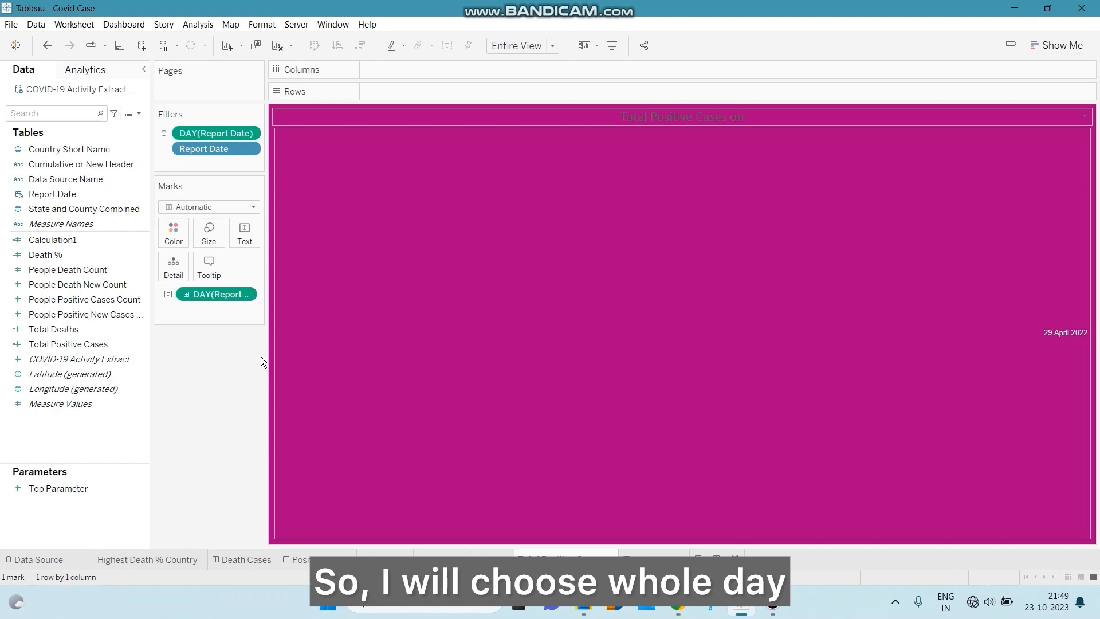
# - Center the Report Date value horizontally in the pane
pyautogui.rightClick(1063, 333)
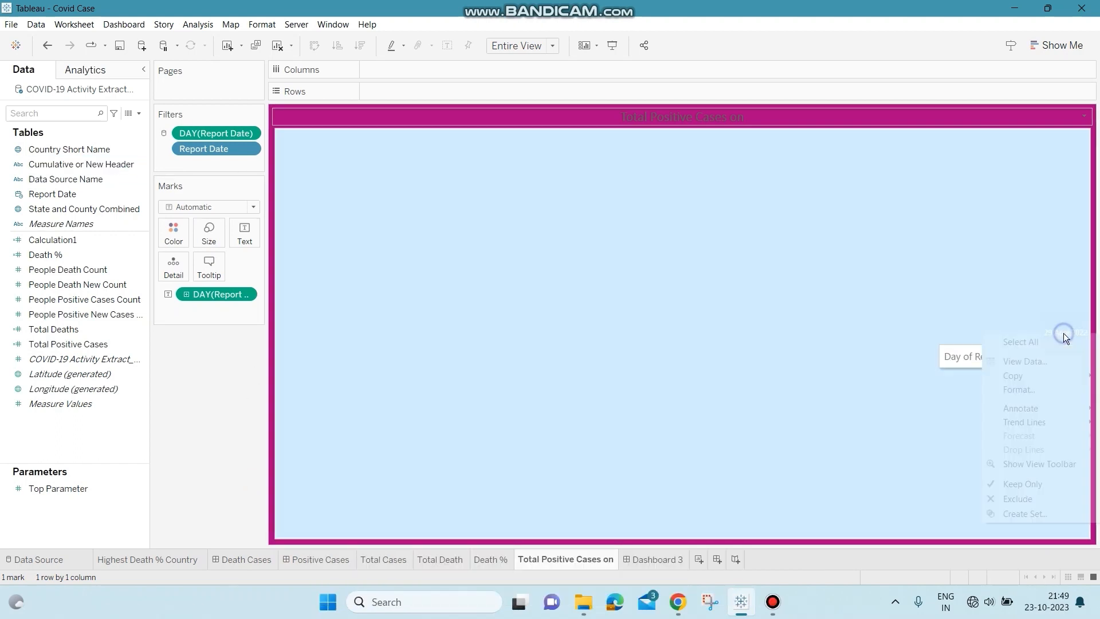
pyautogui.click(1025, 389)
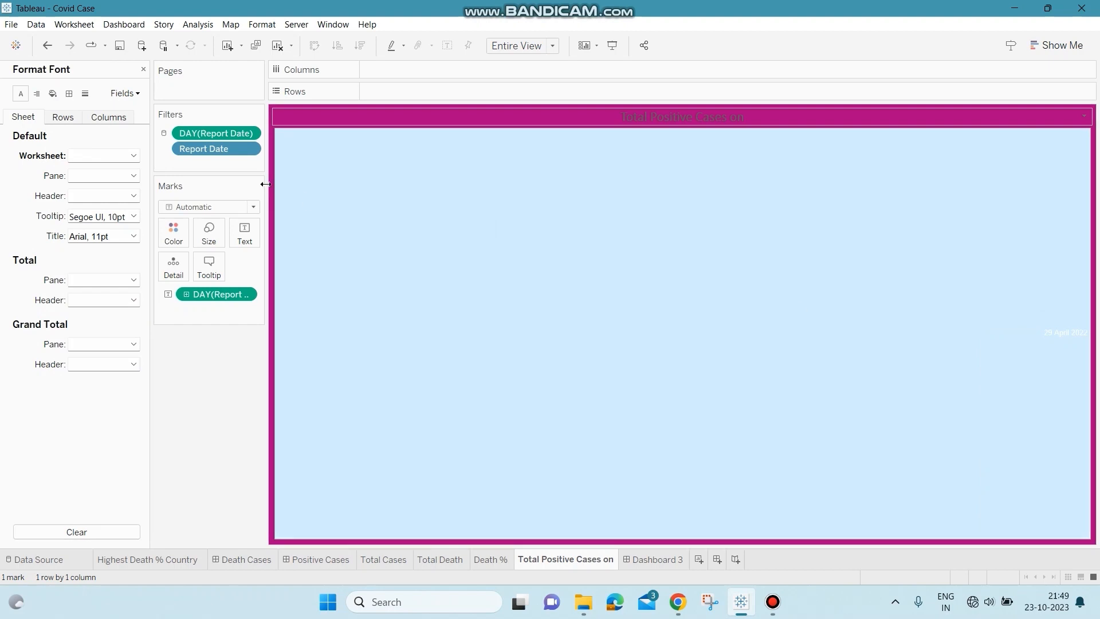
pyautogui.click(138, 93)
pyautogui.click(142, 108)
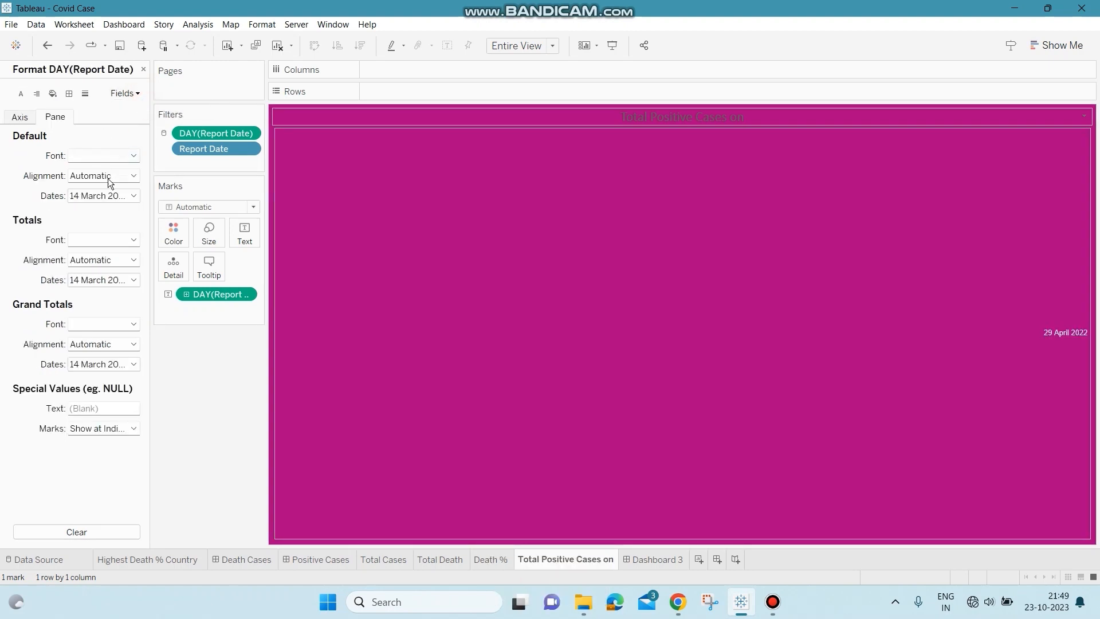
pyautogui.click(128, 177)
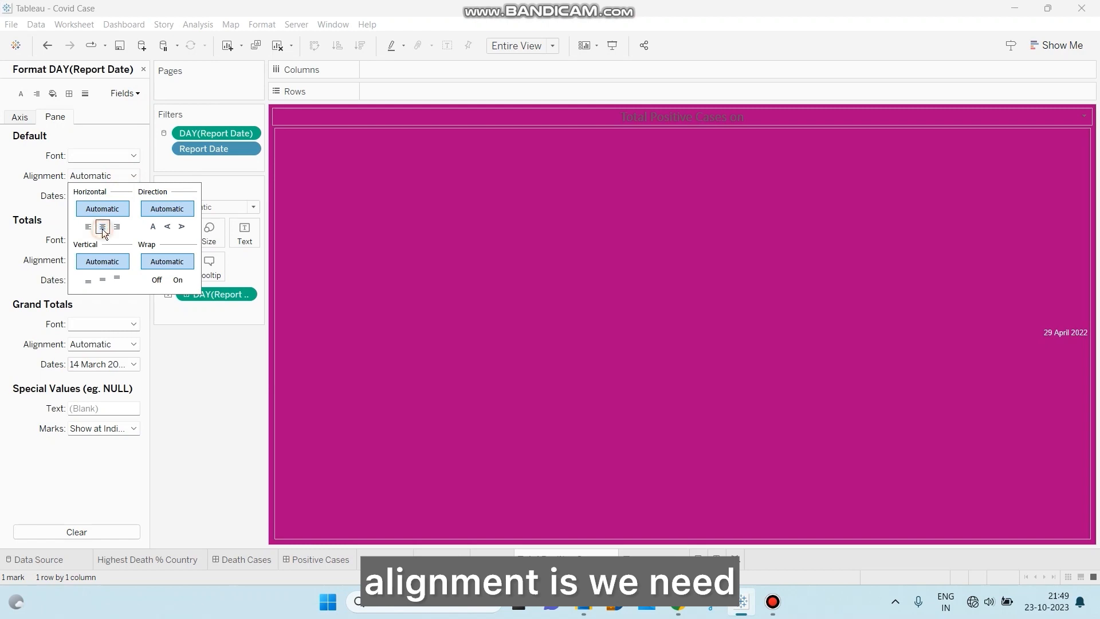
pyautogui.click(102, 229)
# - Try the Dubai Medium font for the Report Date value, and make it bold at size 14
pyautogui.click(131, 155)
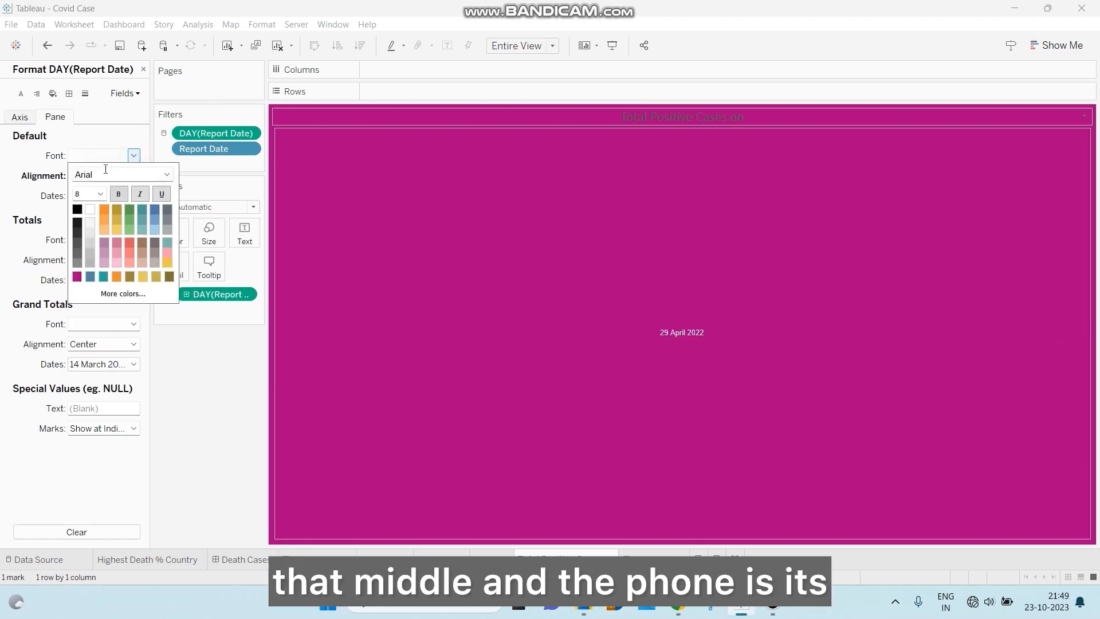
pyautogui.doubleClick(111, 171)
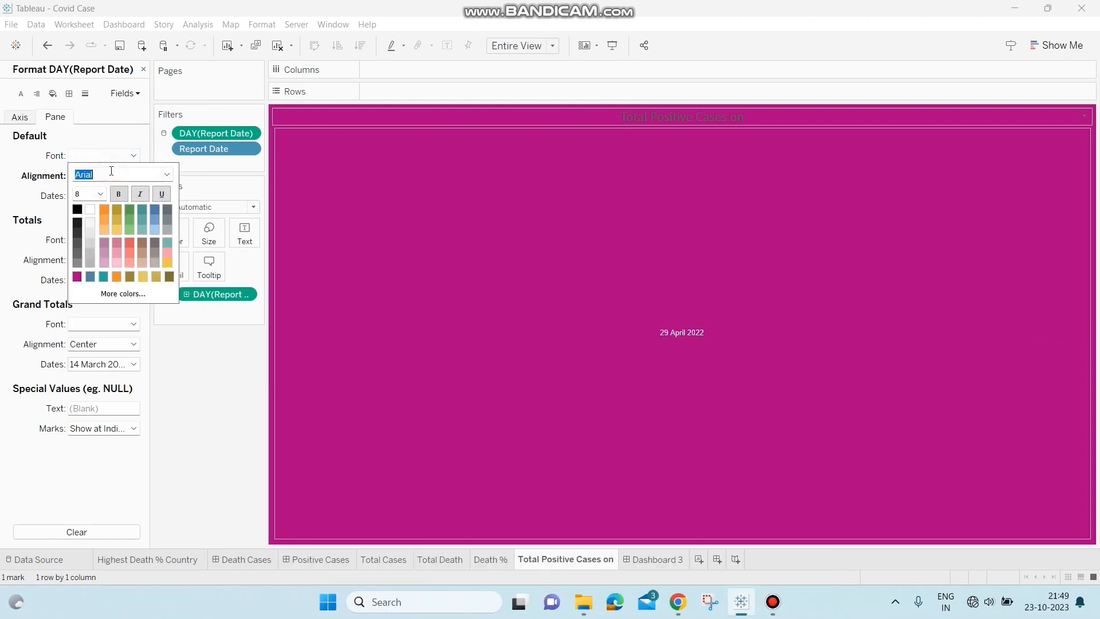
pyautogui.write('d')
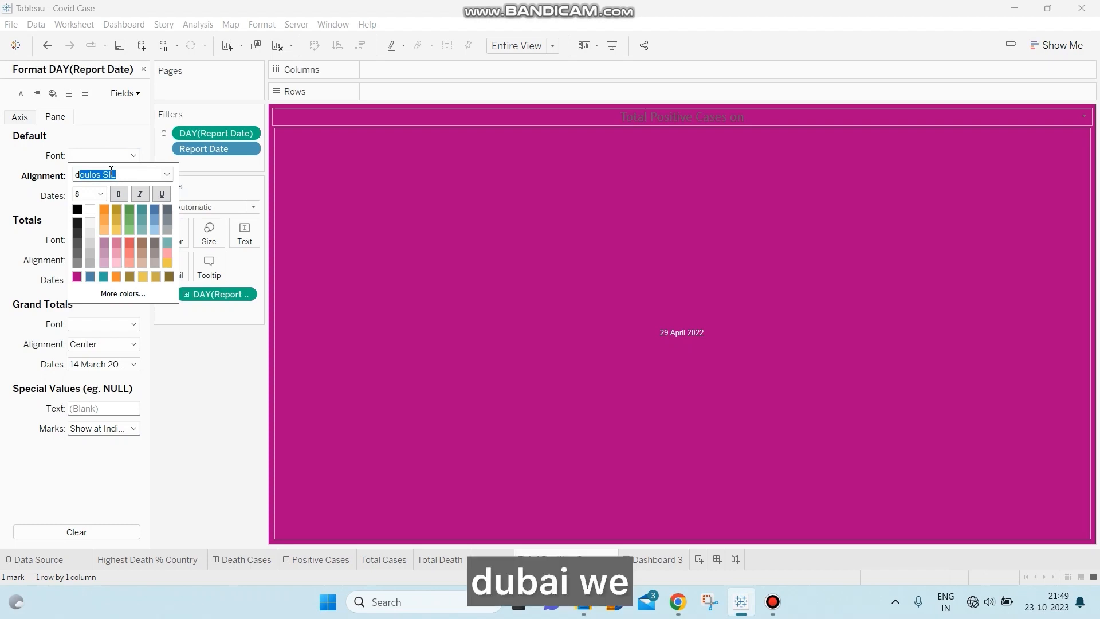
pyautogui.write('u')
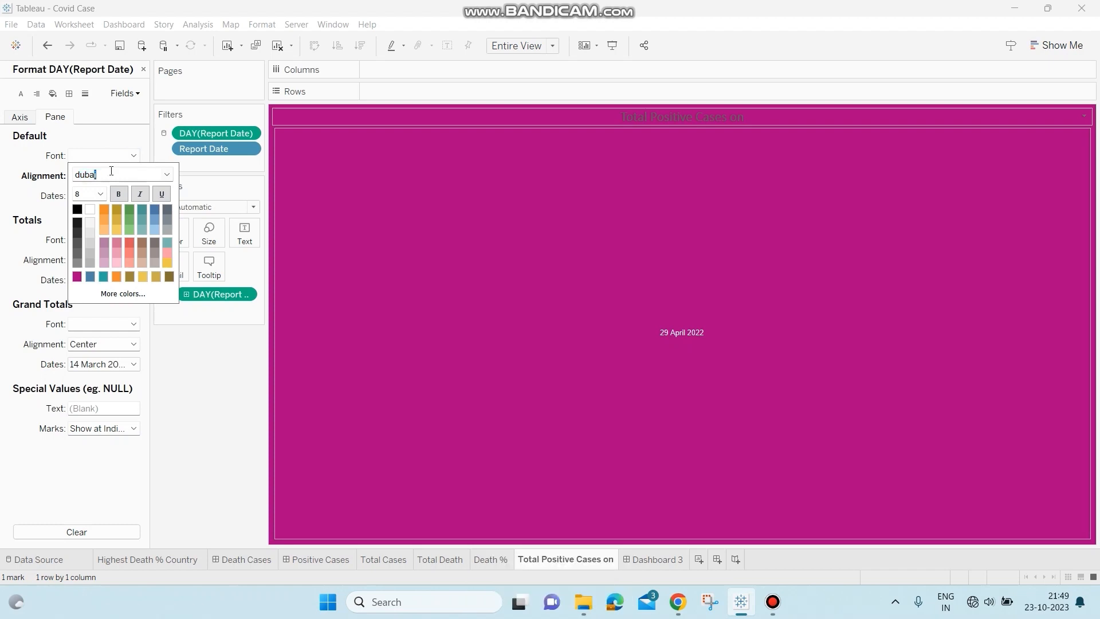
pyautogui.write('bai medium')
pyautogui.click(144, 171)
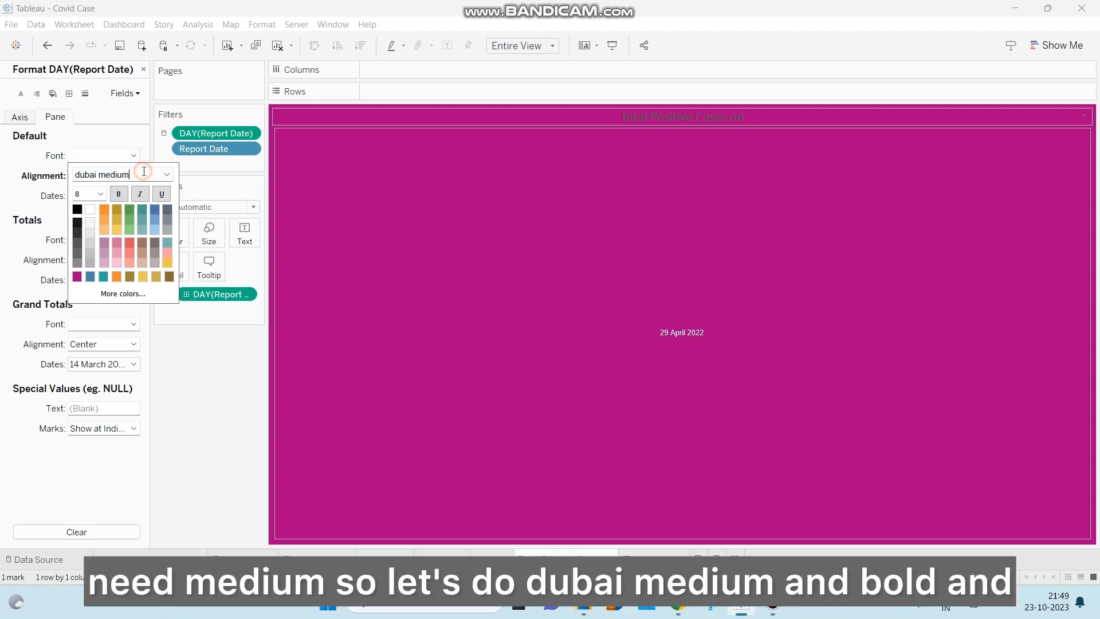
pyautogui.click(120, 195)
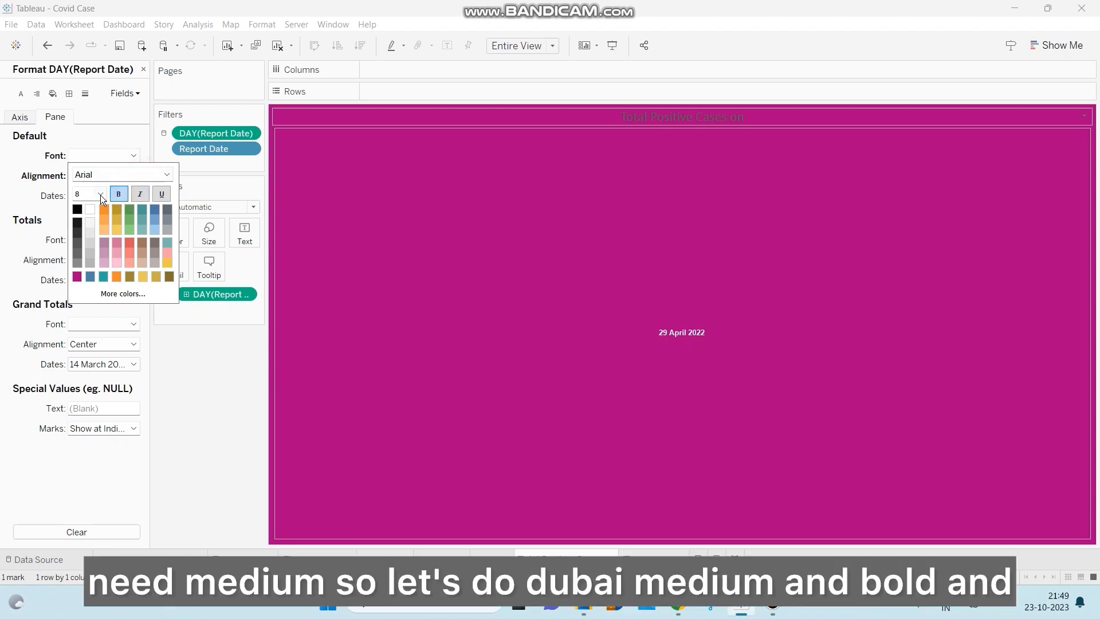
pyautogui.click(100, 194)
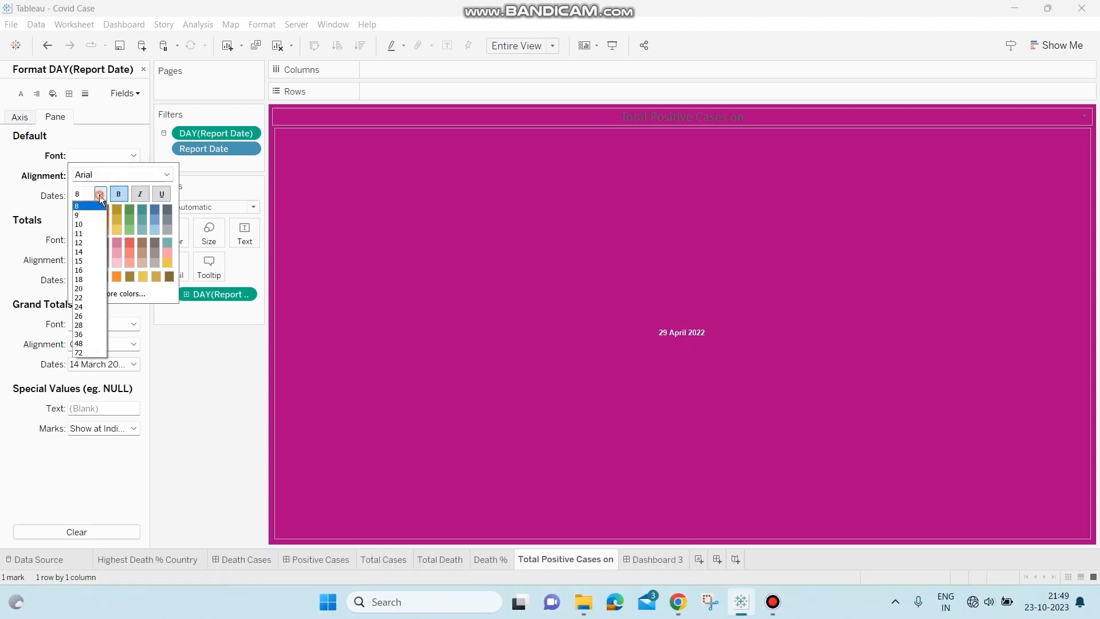
pyautogui.click(94, 251)
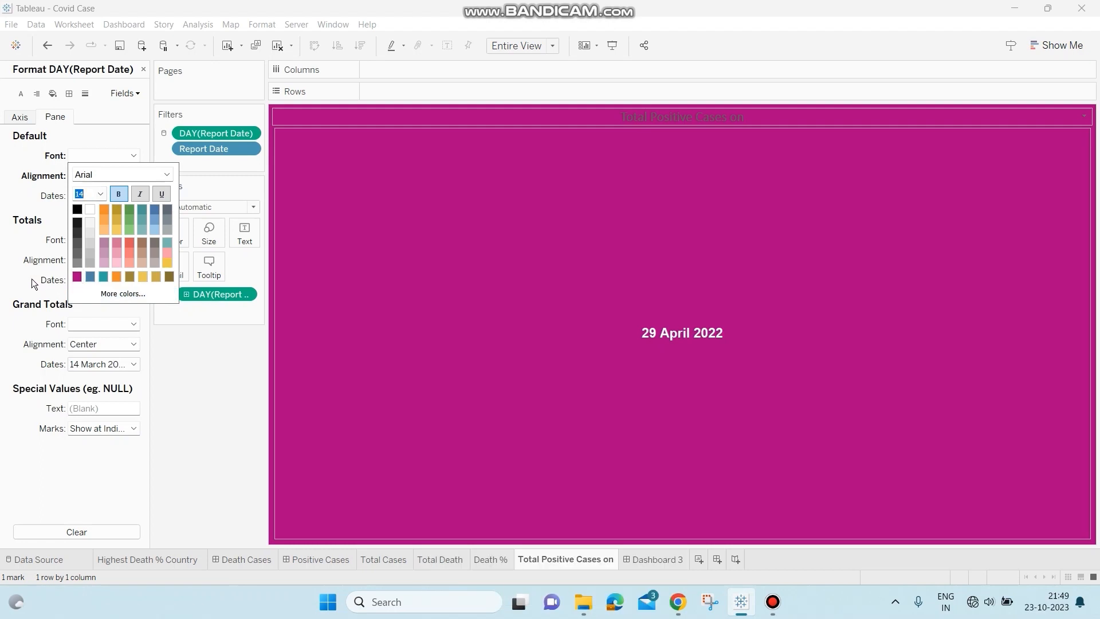
pyautogui.click(631, 209)
pyautogui.click(632, 208)
pyautogui.click(632, 209)
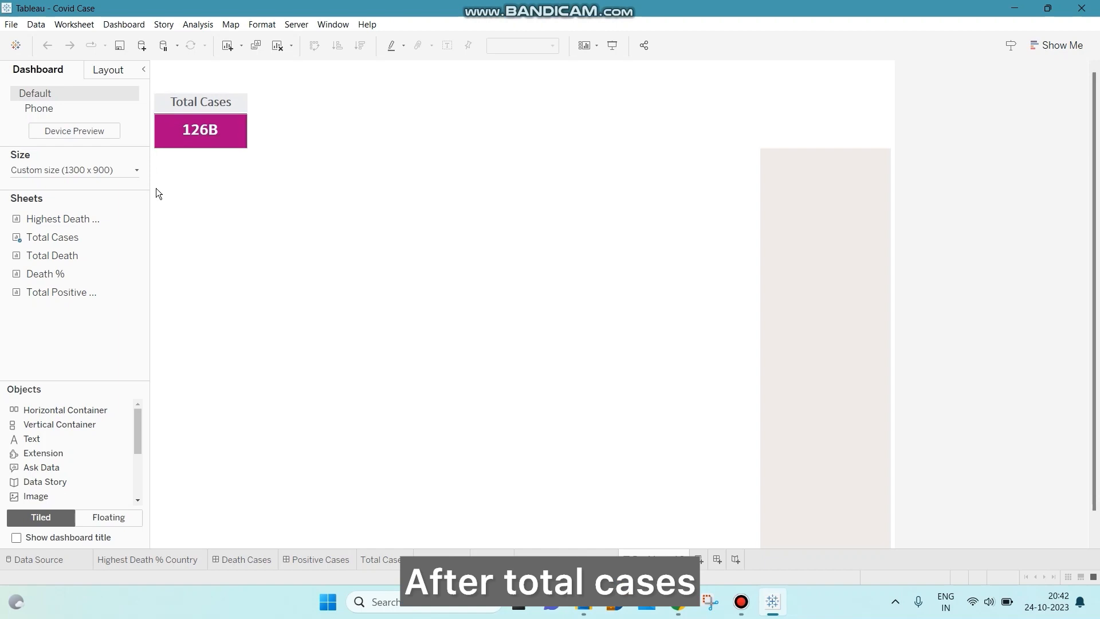
# - Add the Total Death sheet to the dashboard as a floating object and set new dashboard objects to floating
pyautogui.moveTo(74, 255); pyautogui.dragTo(263, 102)
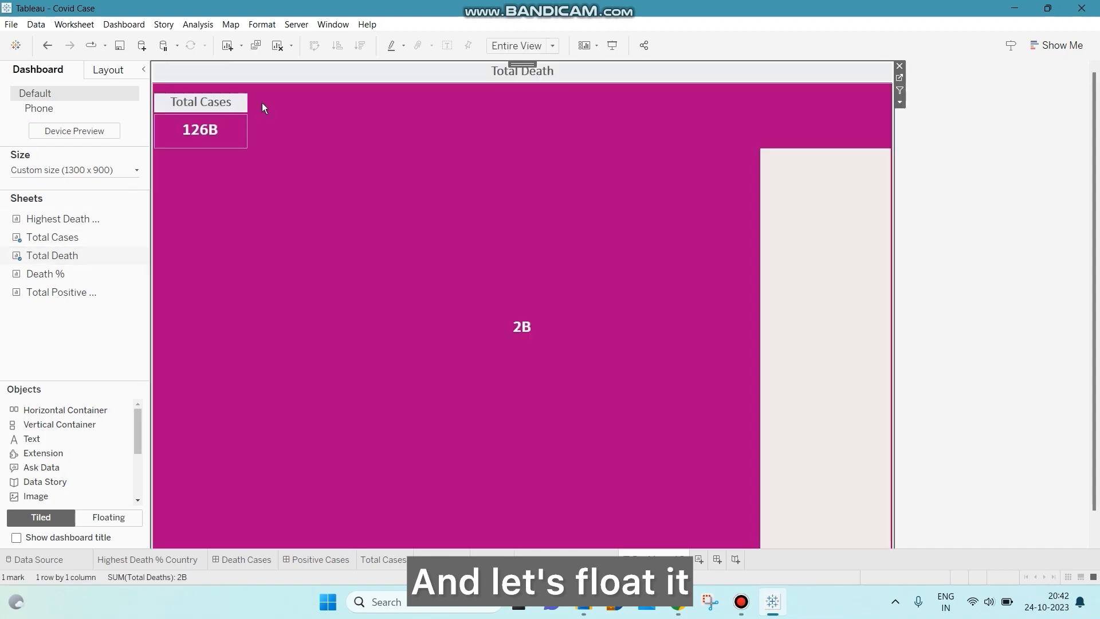
pyautogui.click(900, 102)
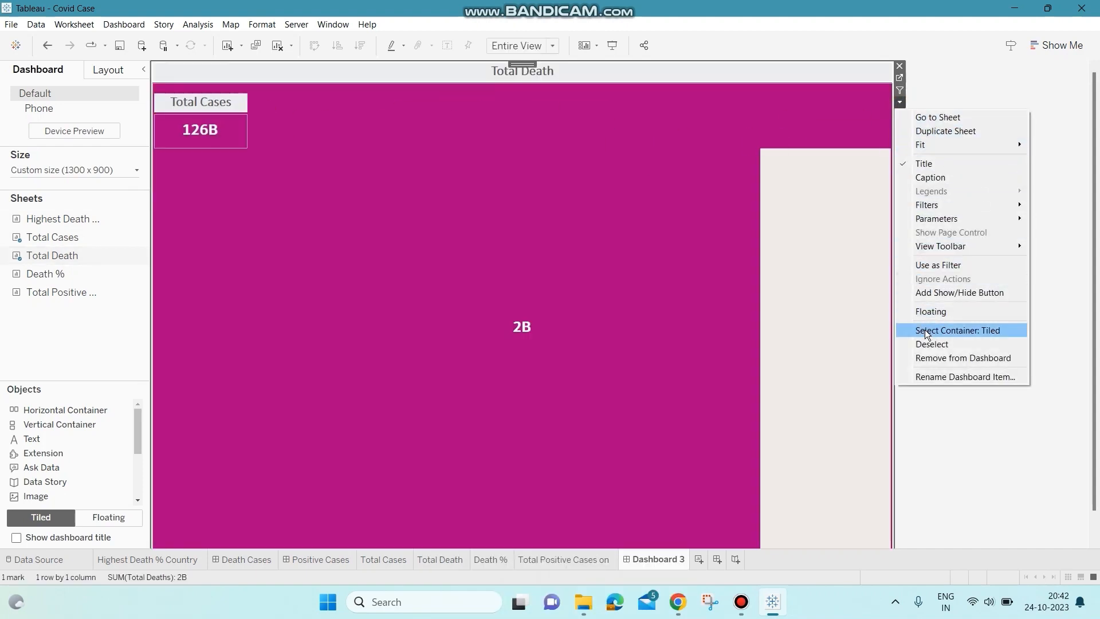
pyautogui.click(937, 311)
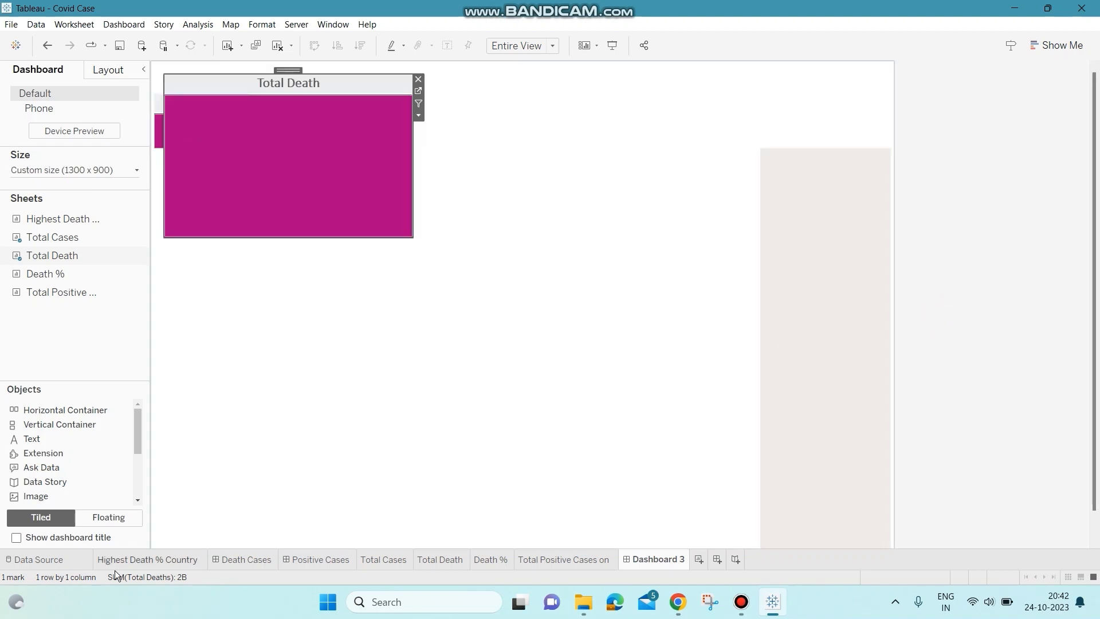
pyautogui.click(107, 519)
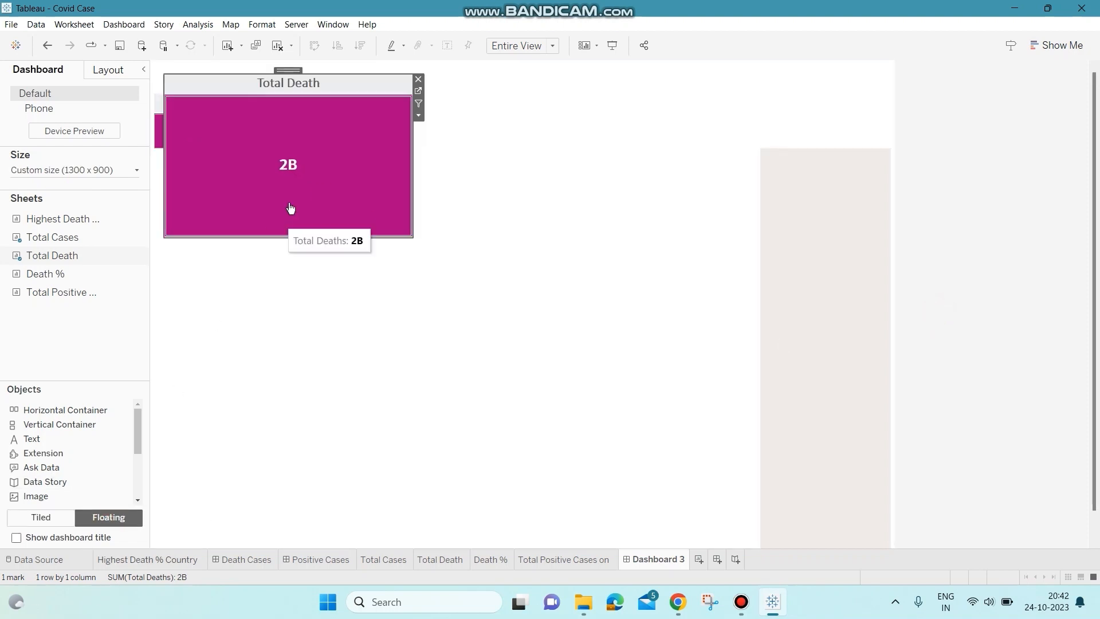
# - Place the Total Death tile directly beside Total Cases, matching its size and row alignment
pyautogui.moveTo(289, 68); pyautogui.dragTo(378, 87)
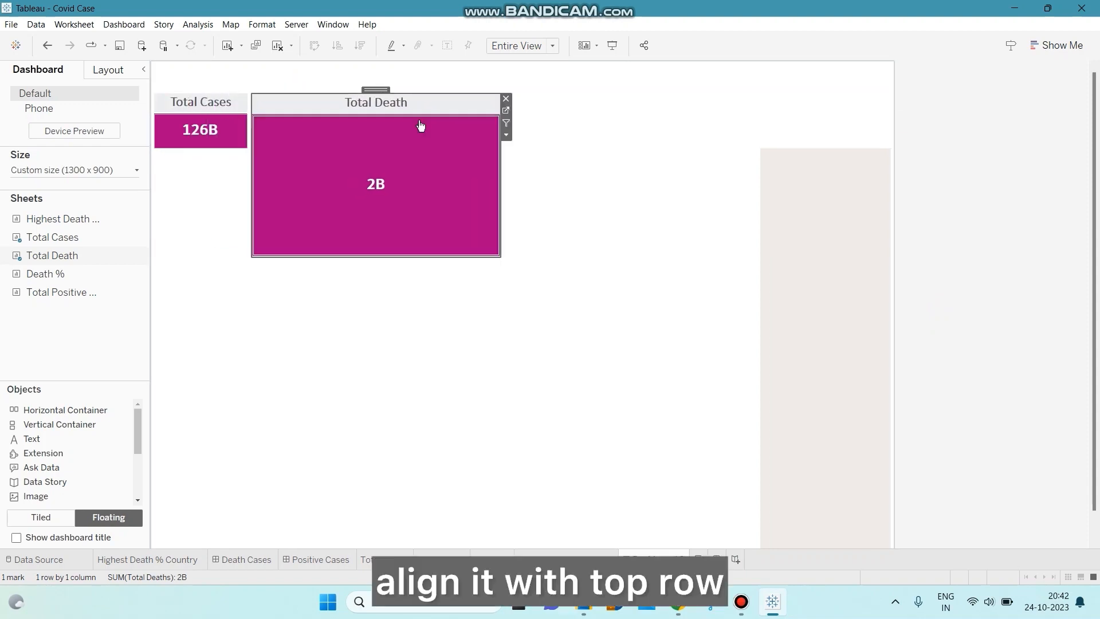
pyautogui.moveTo(499, 258); pyautogui.dragTo(345, 147)
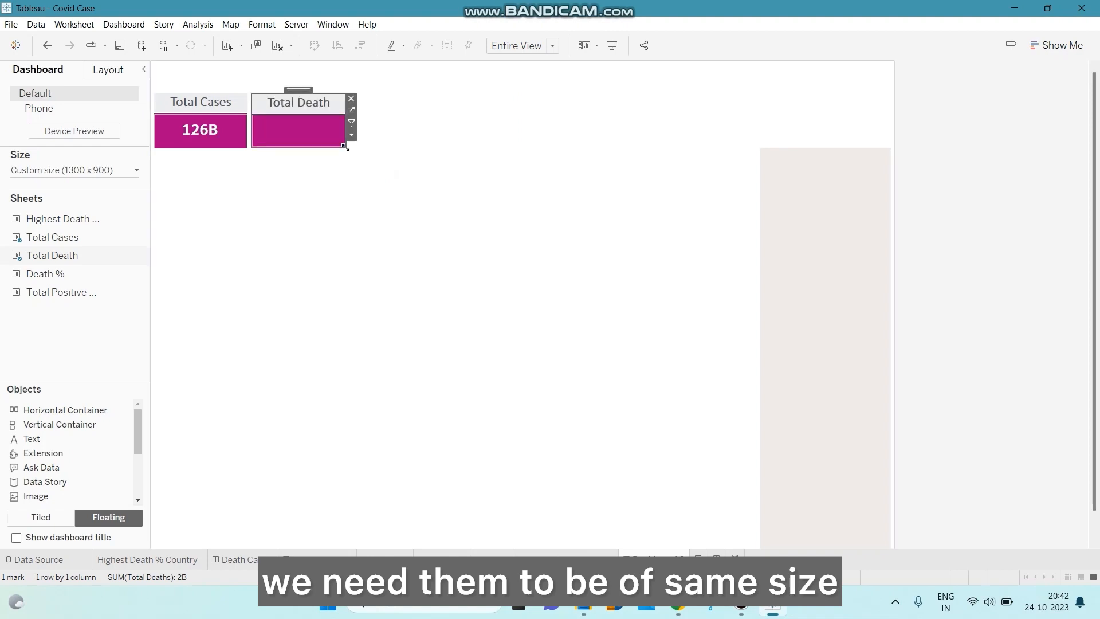
pyautogui.moveTo(294, 90)
pyautogui.mouseDown()
pyautogui.moveTo(195, 89)
pyautogui.moveTo(258, 100)
pyautogui.moveTo(292, 90)
pyautogui.mouseUp()
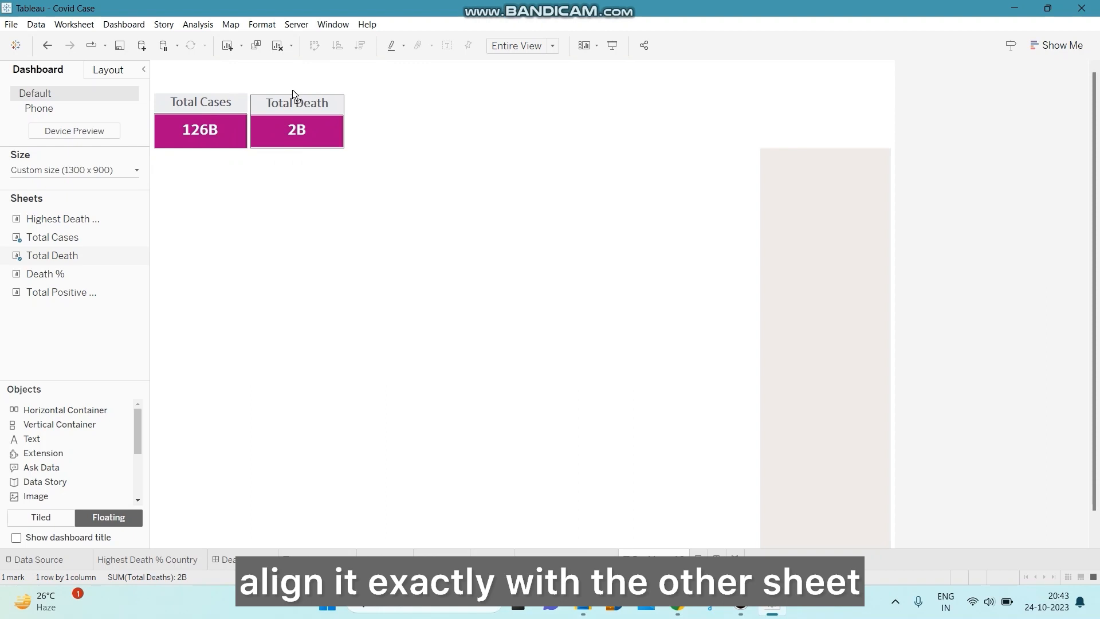
pyautogui.moveTo(292, 89); pyautogui.dragTo(292, 89)
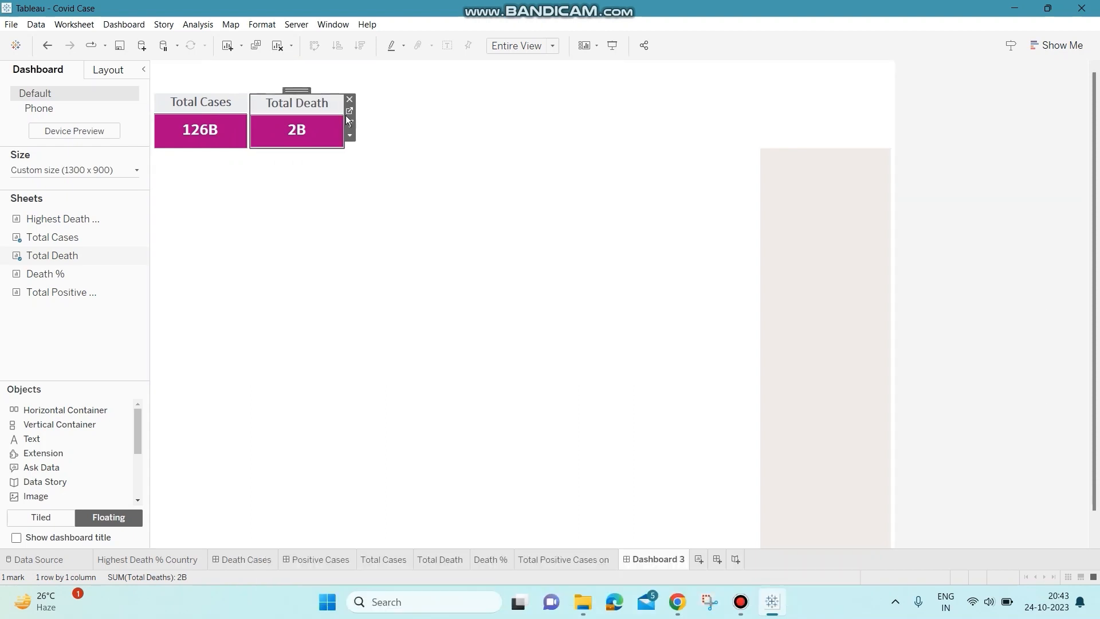
pyautogui.click(283, 176)
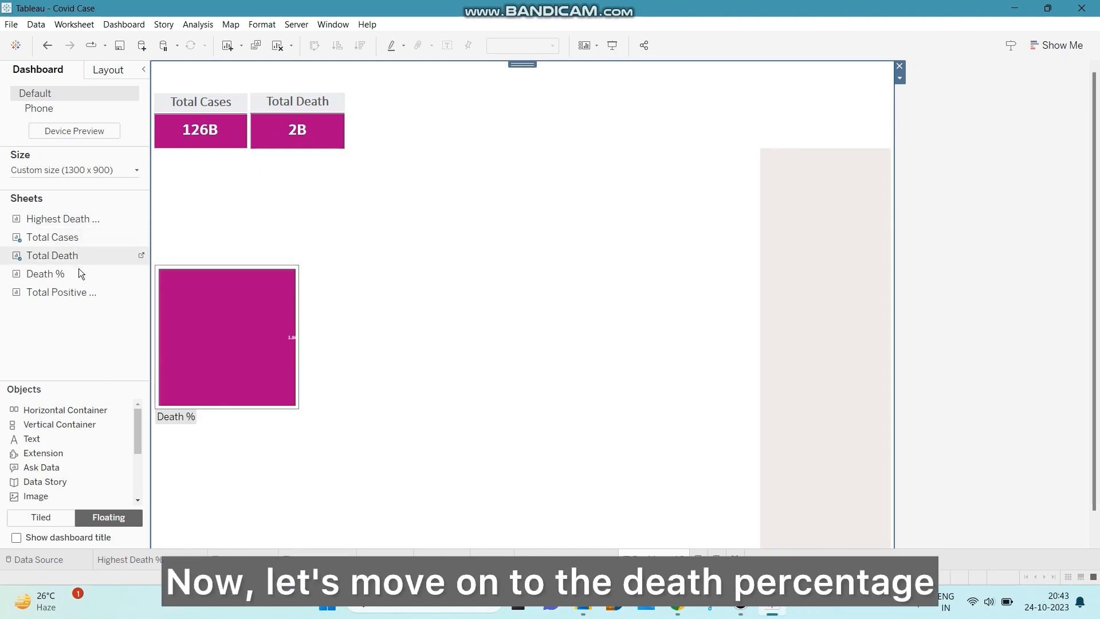
# - Add the Death % and Total Positive Cases on sheets beside Total Death as floating tiles, shrunk to header-row height
pyautogui.moveTo(79, 274); pyautogui.dragTo(349, 92)
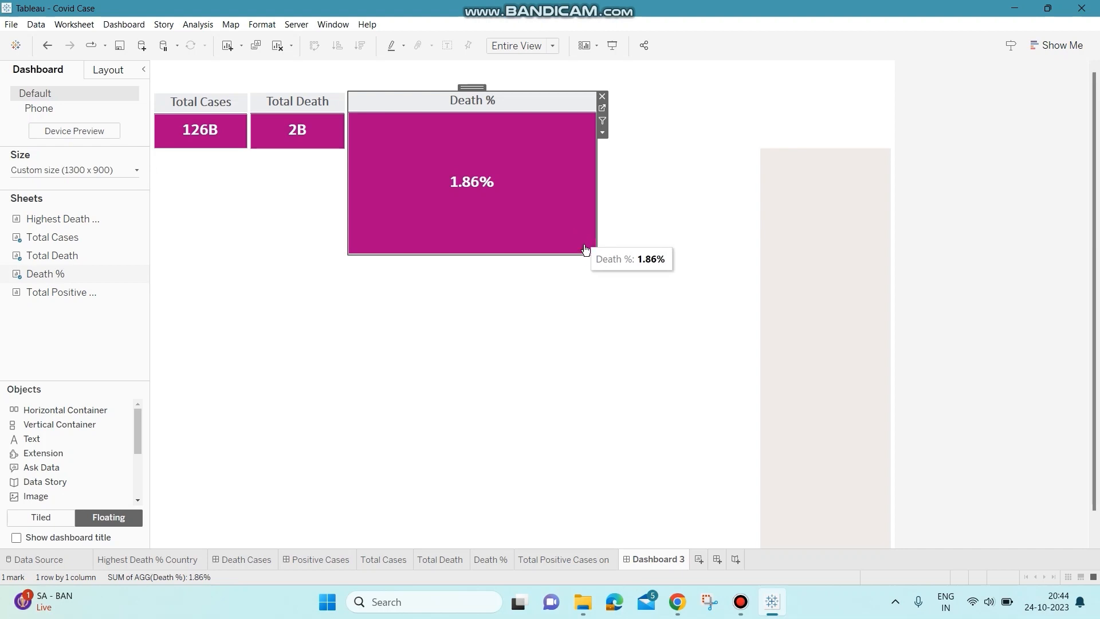
pyautogui.moveTo(596, 253); pyautogui.dragTo(455, 149)
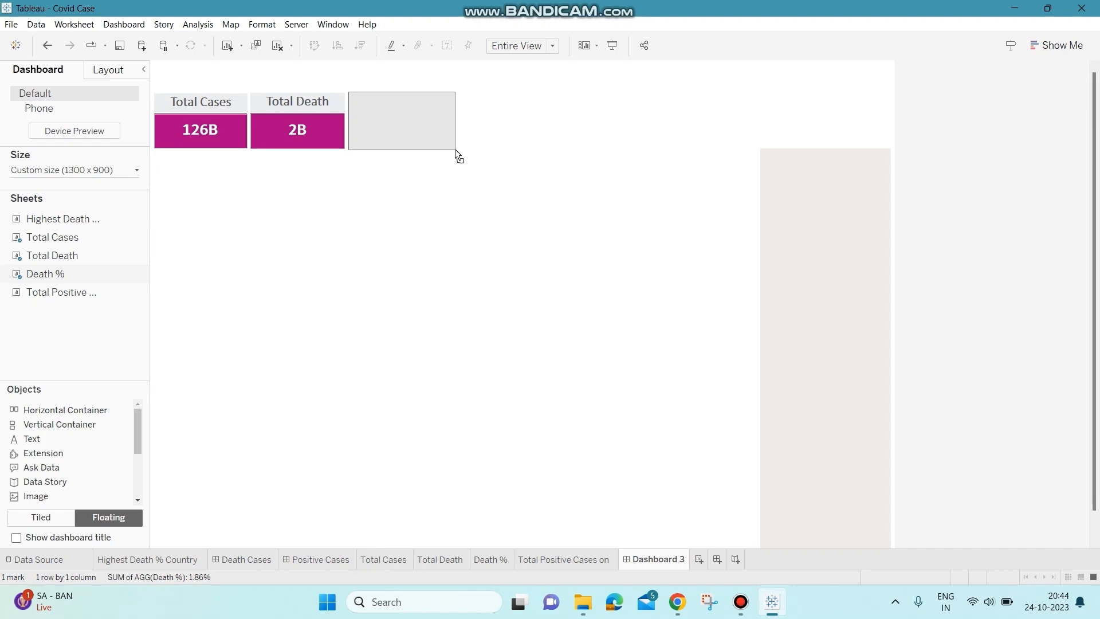
pyautogui.click(407, 168)
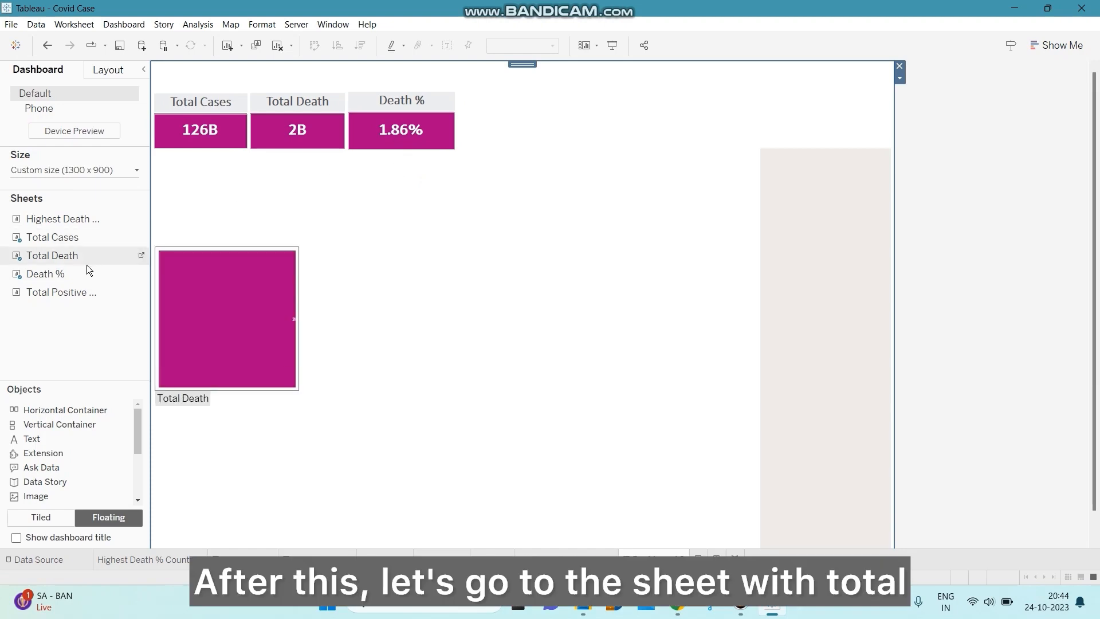
pyautogui.moveTo(69, 292); pyautogui.dragTo(458, 88)
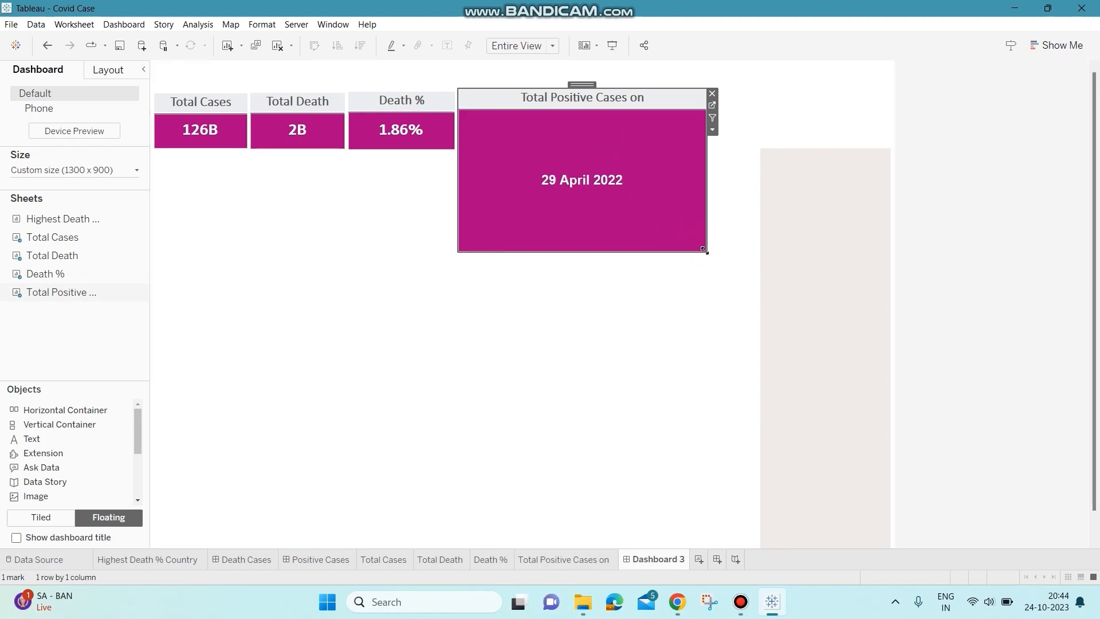
pyautogui.moveTo(707, 252); pyautogui.dragTo(558, 154)
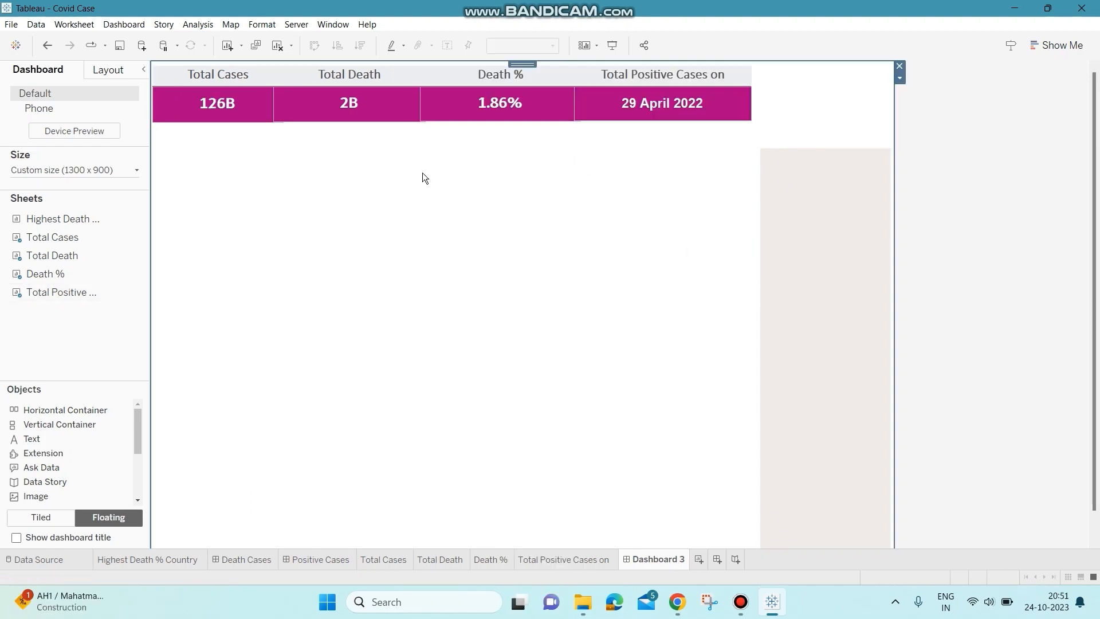
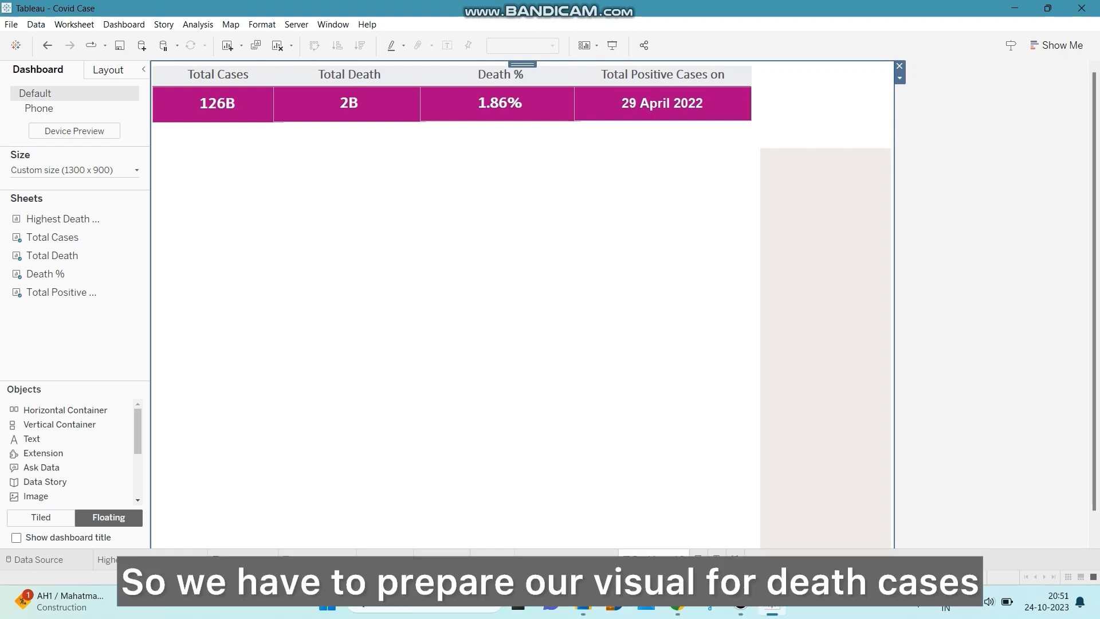
# - Create a new worksheet and build a filled map of Total Deaths by Country Short Name
pyautogui.click(242, 559)
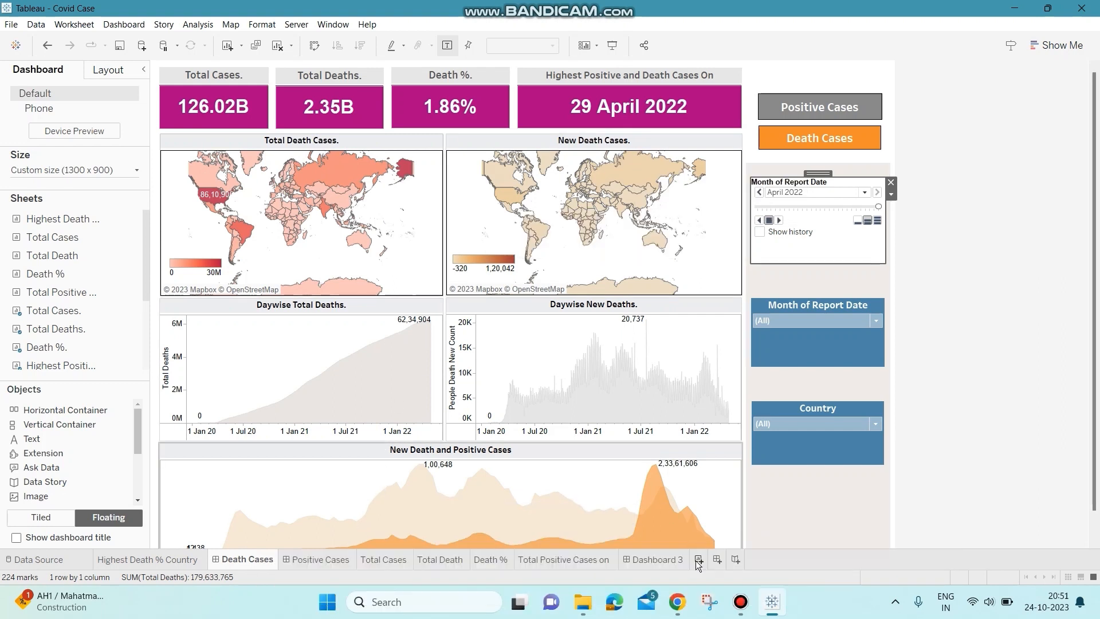
pyautogui.click(696, 560)
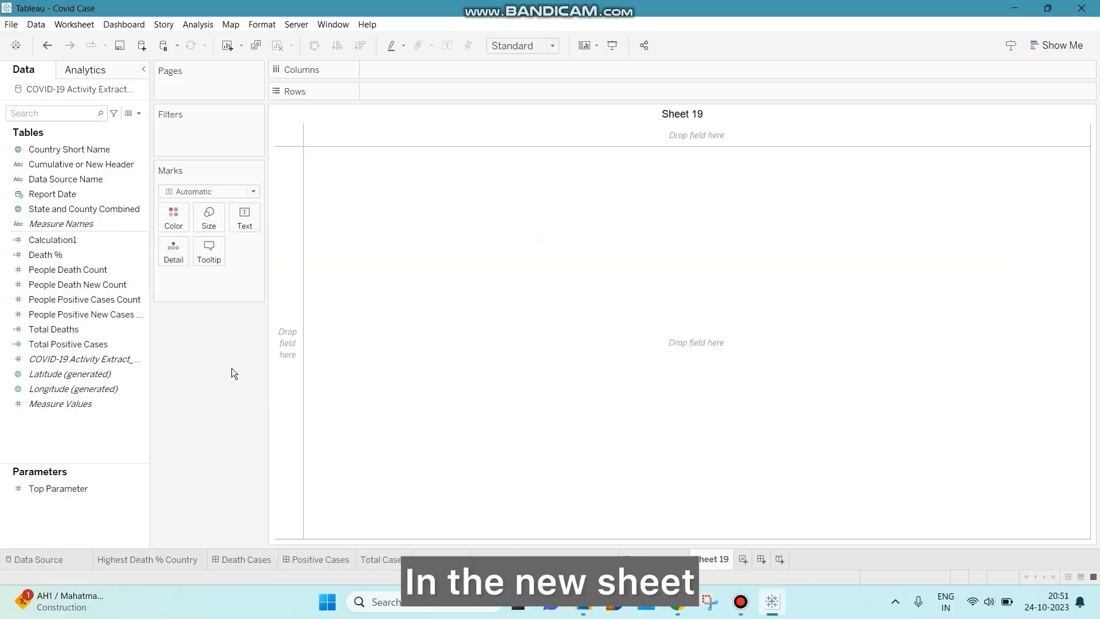
pyautogui.click(140, 346)
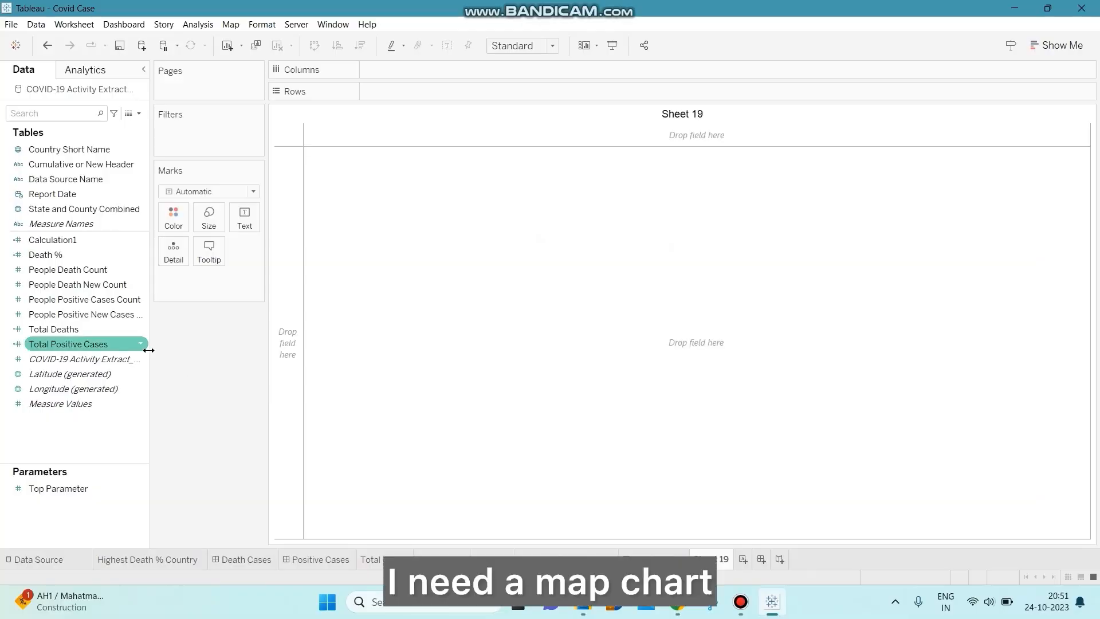
pyautogui.click(64, 329)
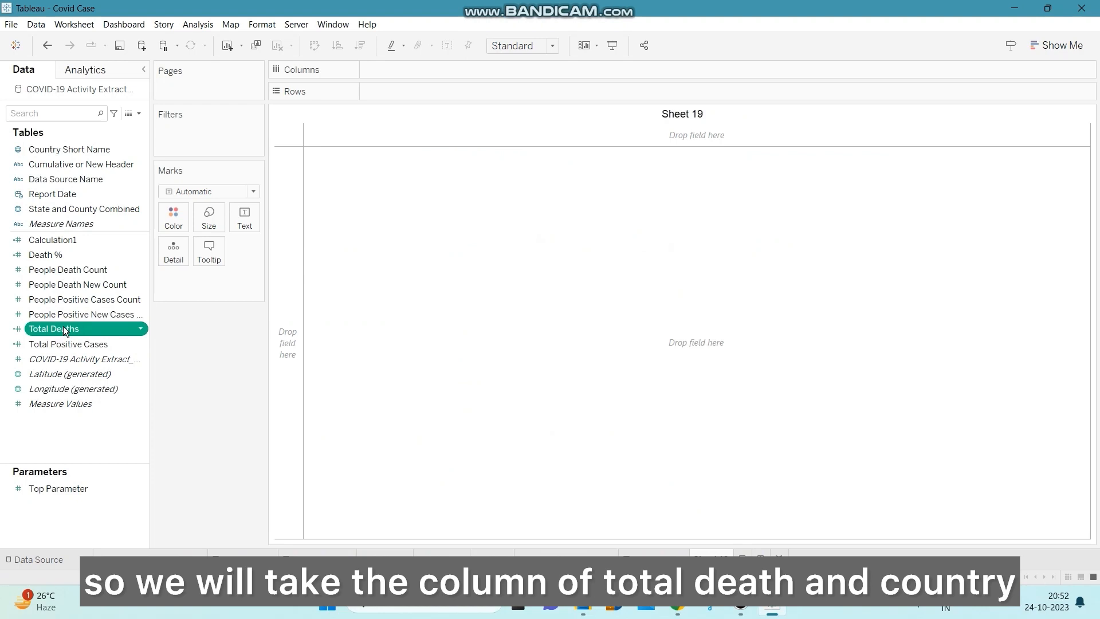
pyautogui.keyDown('ctrl'); pyautogui.click(108, 149); pyautogui.keyUp('ctrl')
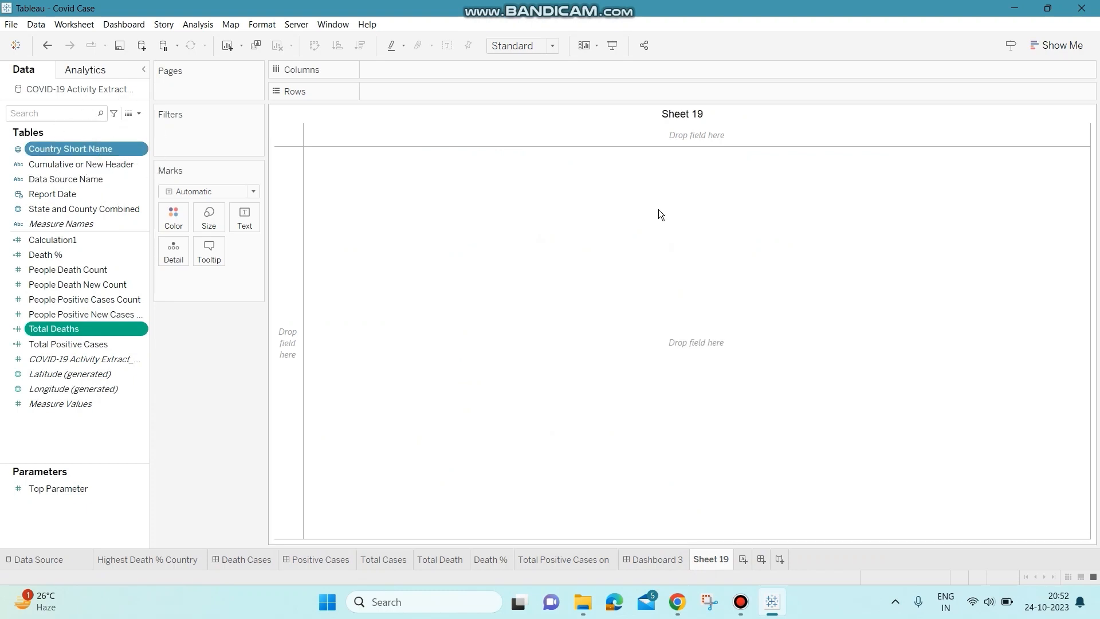
pyautogui.click(1057, 45)
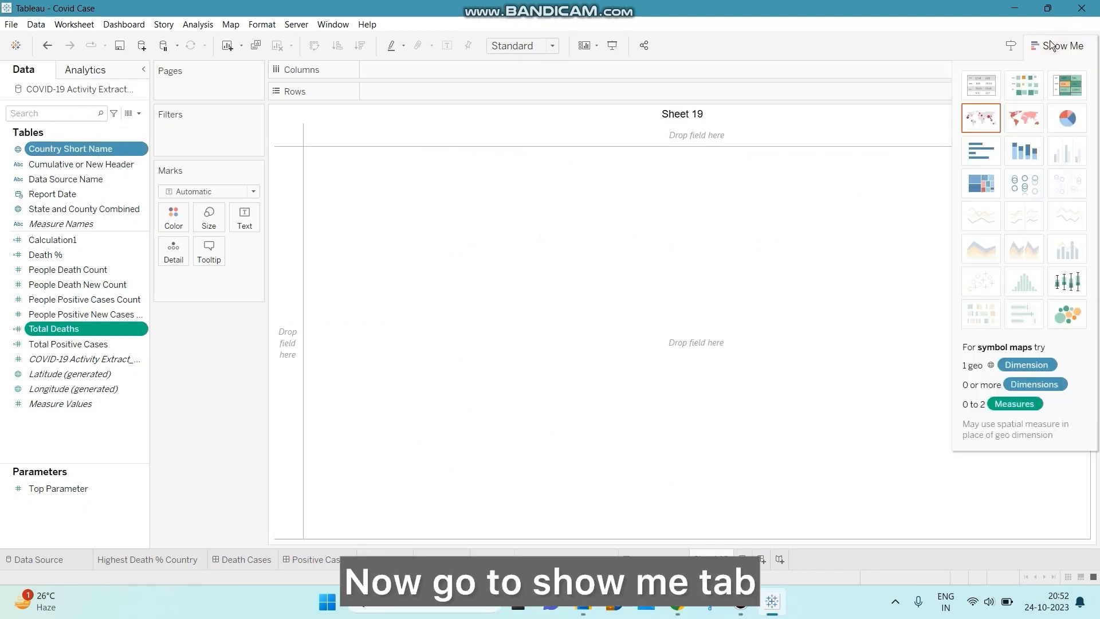
pyautogui.click(1030, 118)
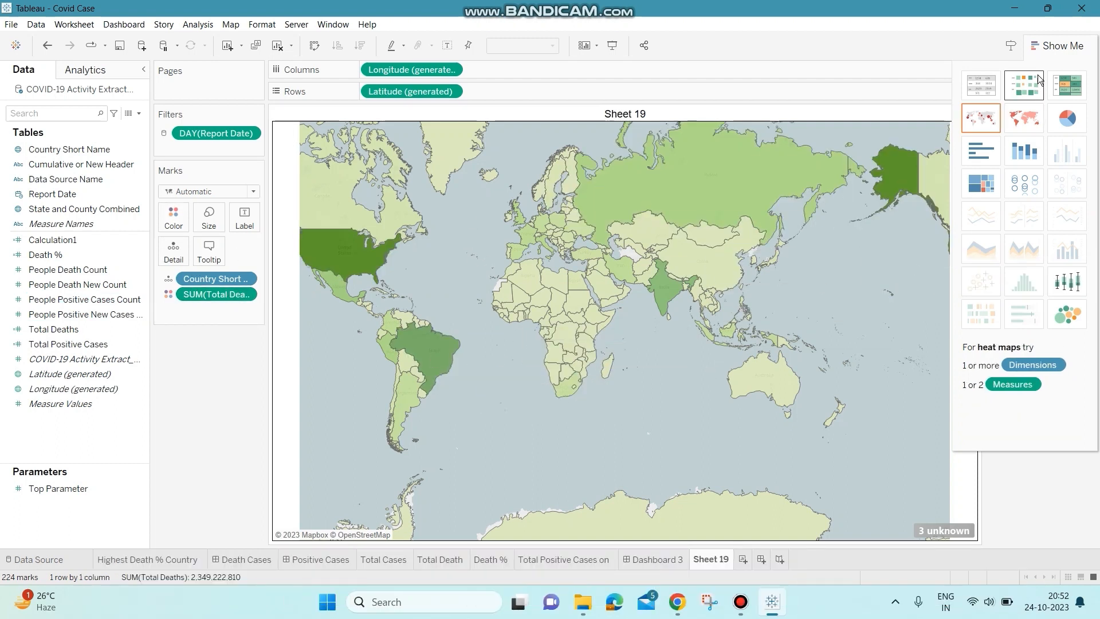
pyautogui.click(1061, 46)
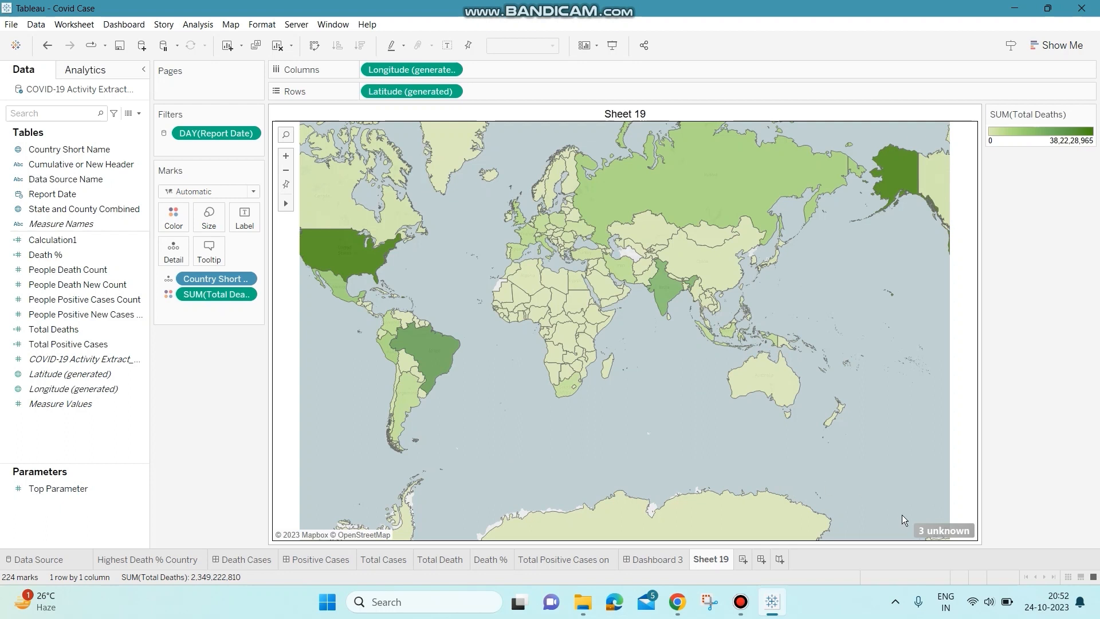
# - Hide the unknown-locations indicator on the Total Deaths map without correcting or filtering the unmatched countries
pyautogui.click(940, 531)
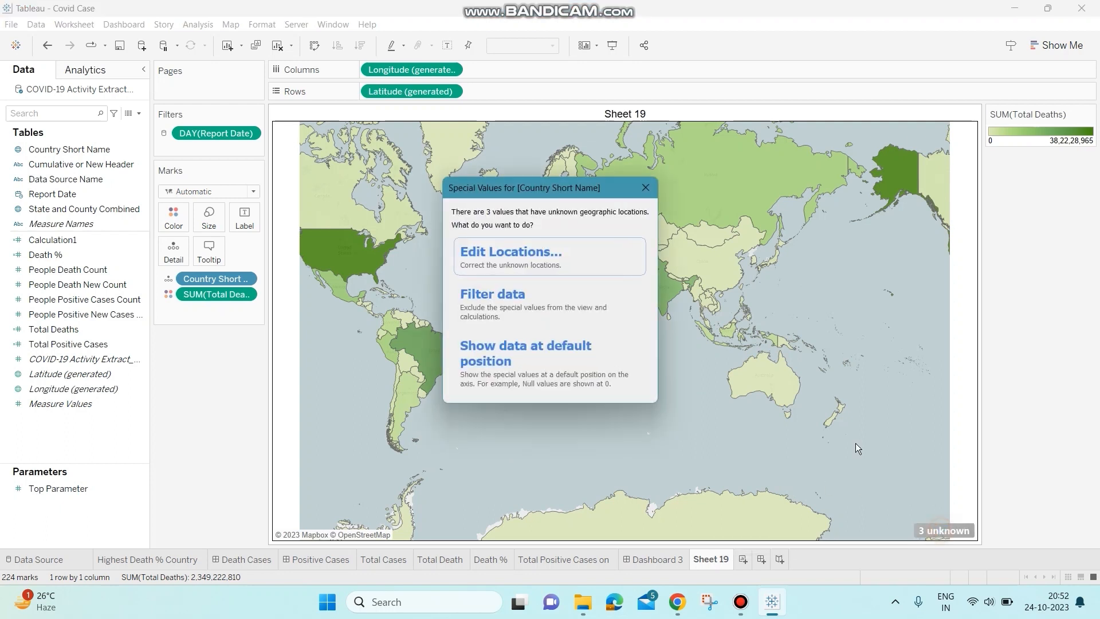
pyautogui.click(647, 190)
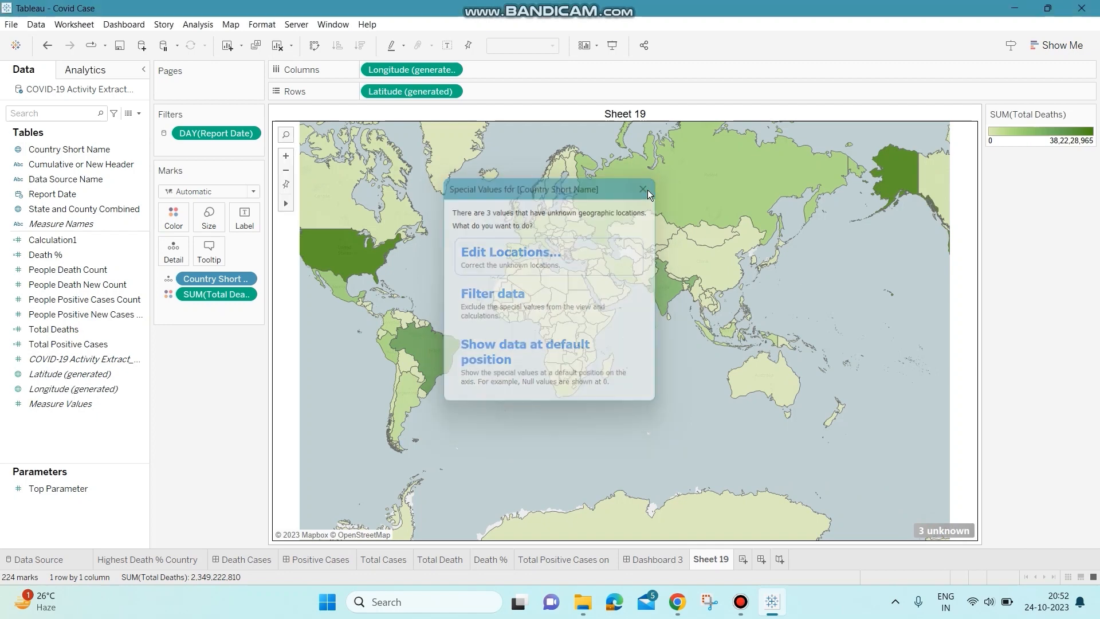
pyautogui.rightClick(932, 527)
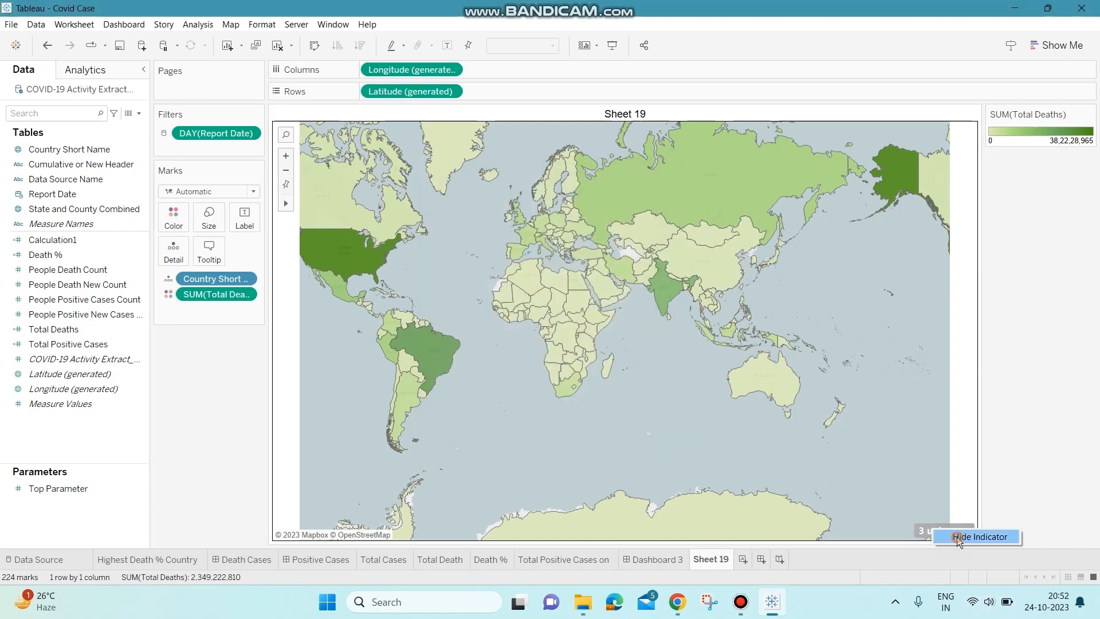
pyautogui.click(957, 537)
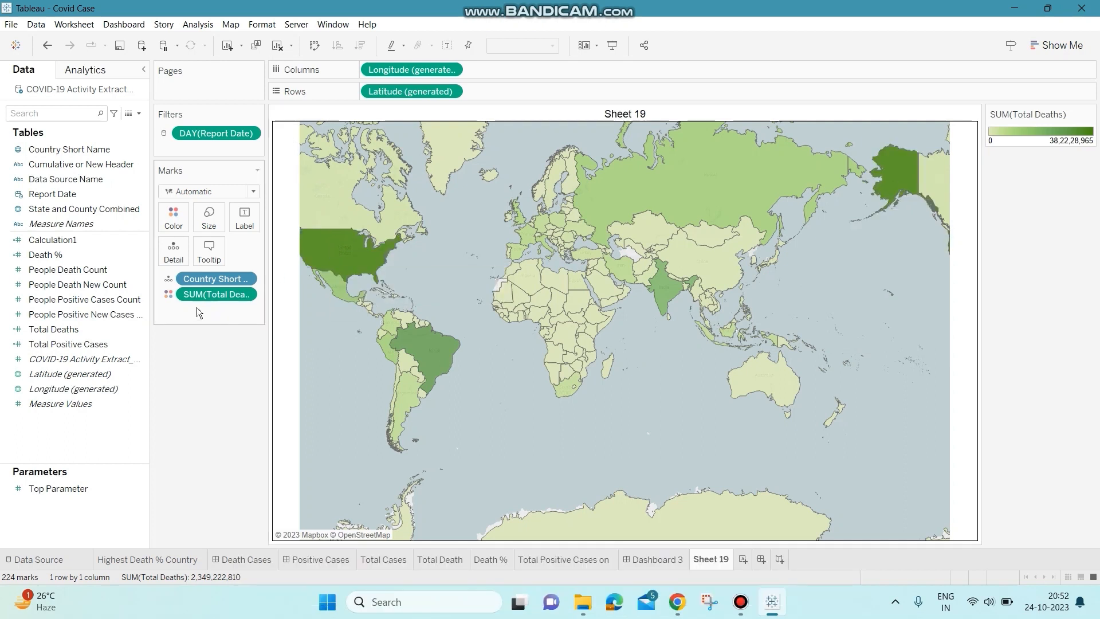
# - Change the map's Total Deaths color palette to Orange
pyautogui.click(174, 218)
pyautogui.click(202, 262)
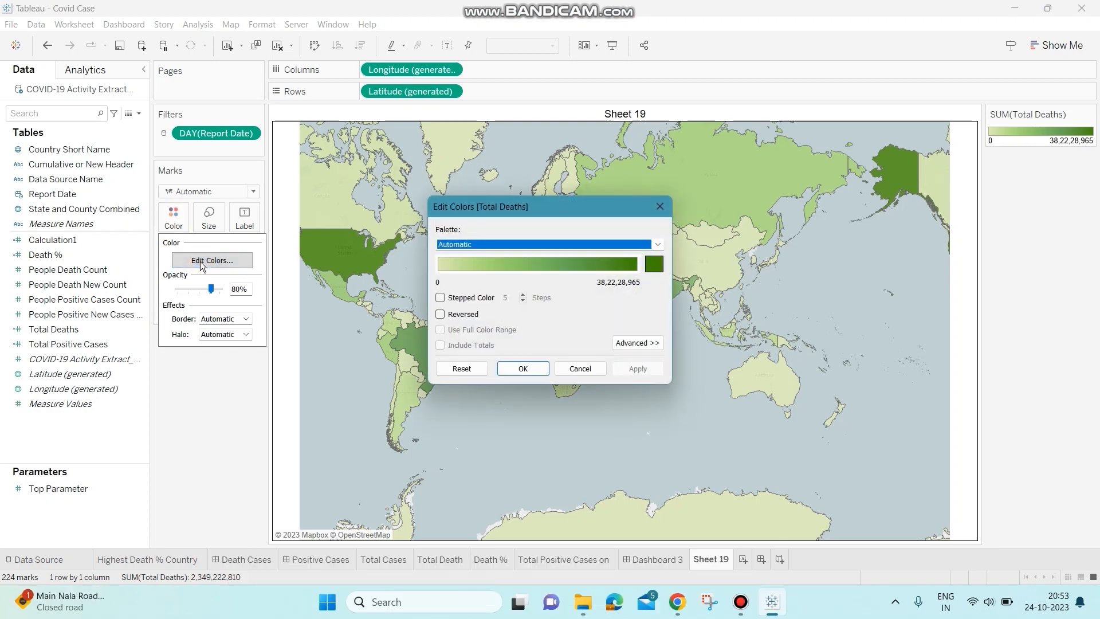
pyautogui.click(659, 244)
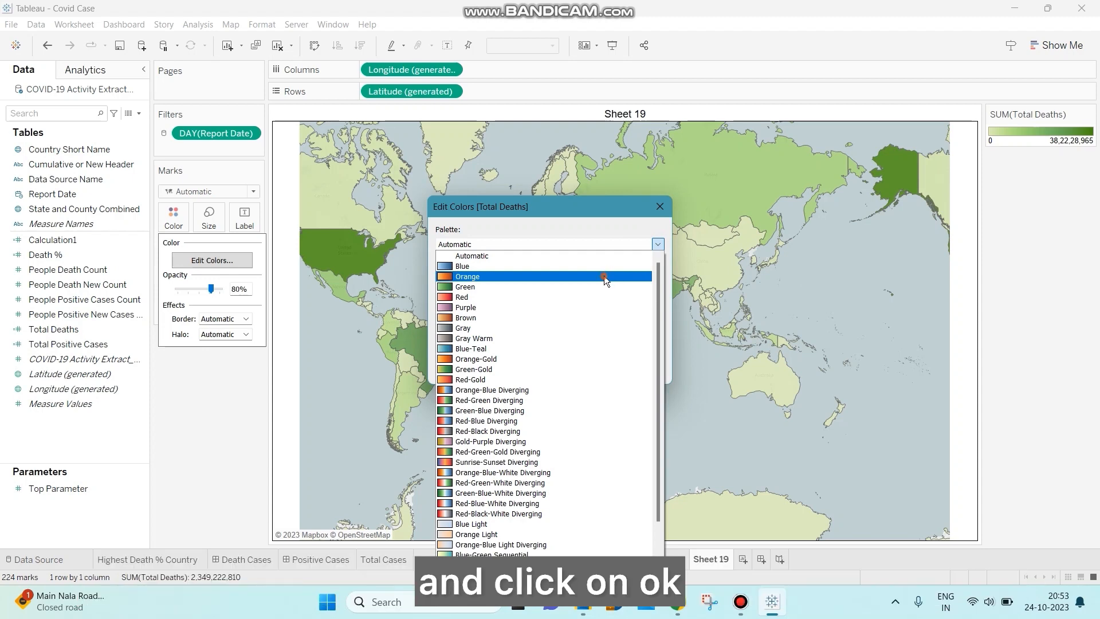
pyautogui.click(604, 276)
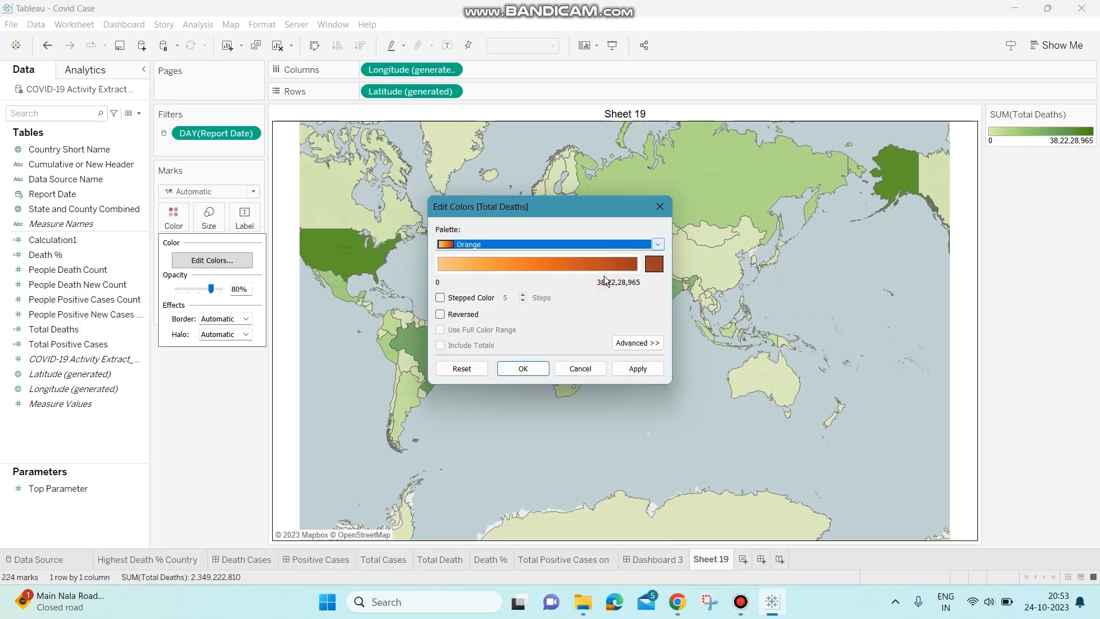
pyautogui.click(523, 369)
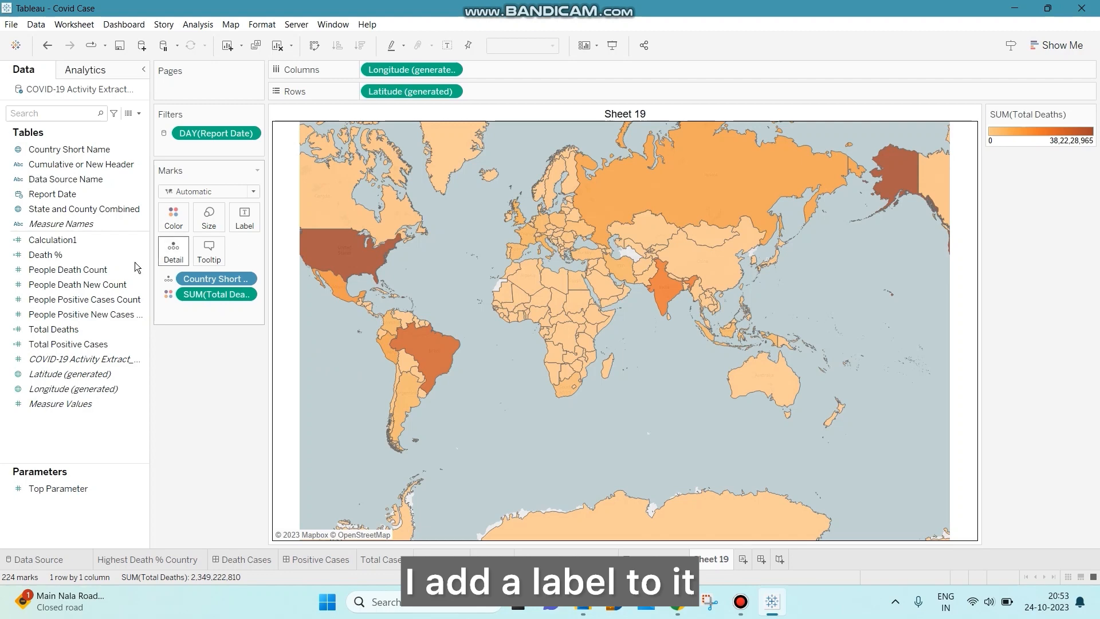
# - Label each country on the map with its Total Deaths value
pyautogui.click(92, 314)
pyautogui.moveTo(92, 325); pyautogui.dragTo(242, 208)
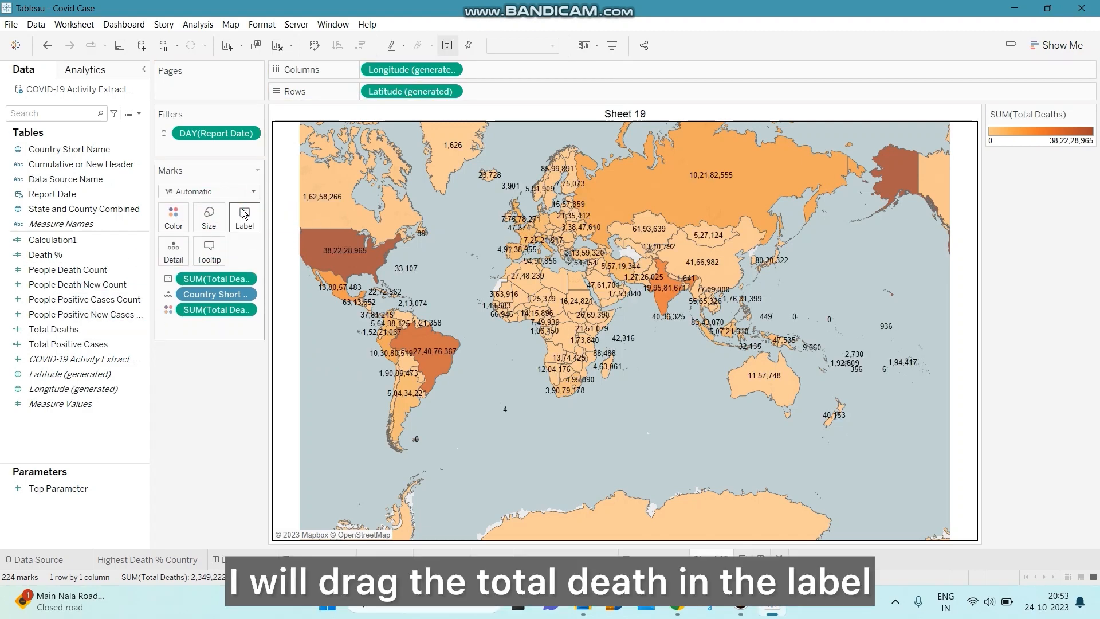
pyautogui.click(245, 281)
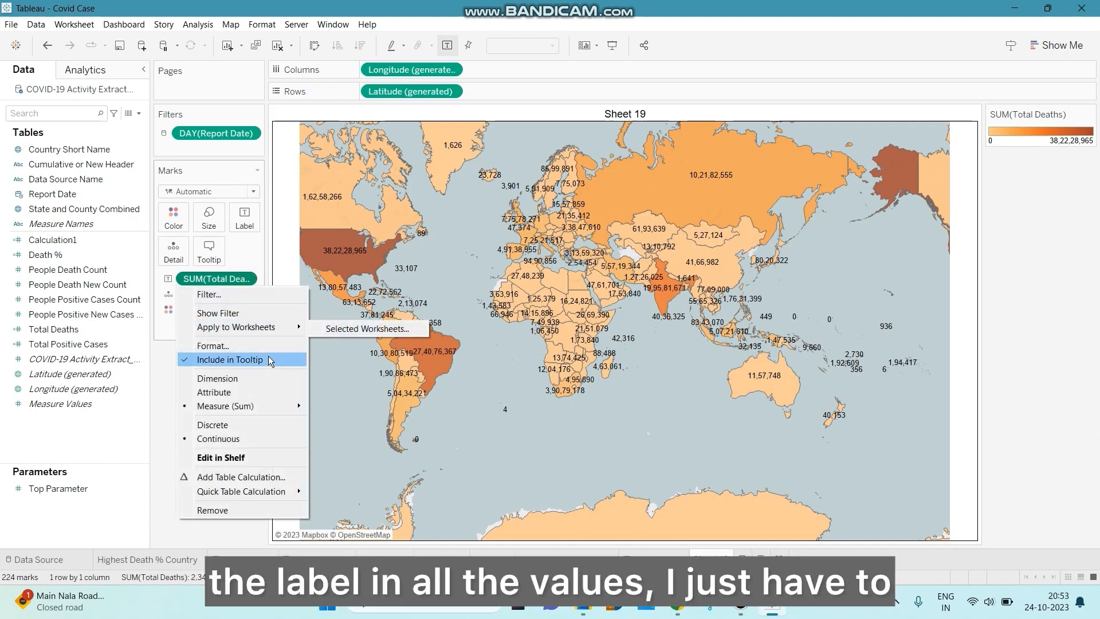
pyautogui.click(263, 261)
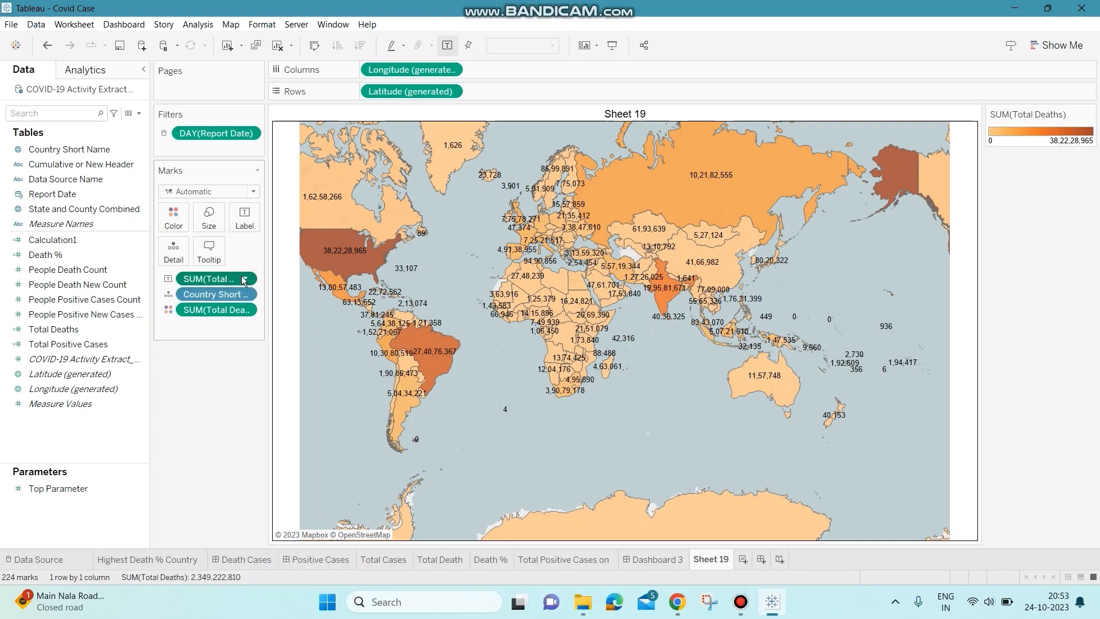
pyautogui.click(243, 280)
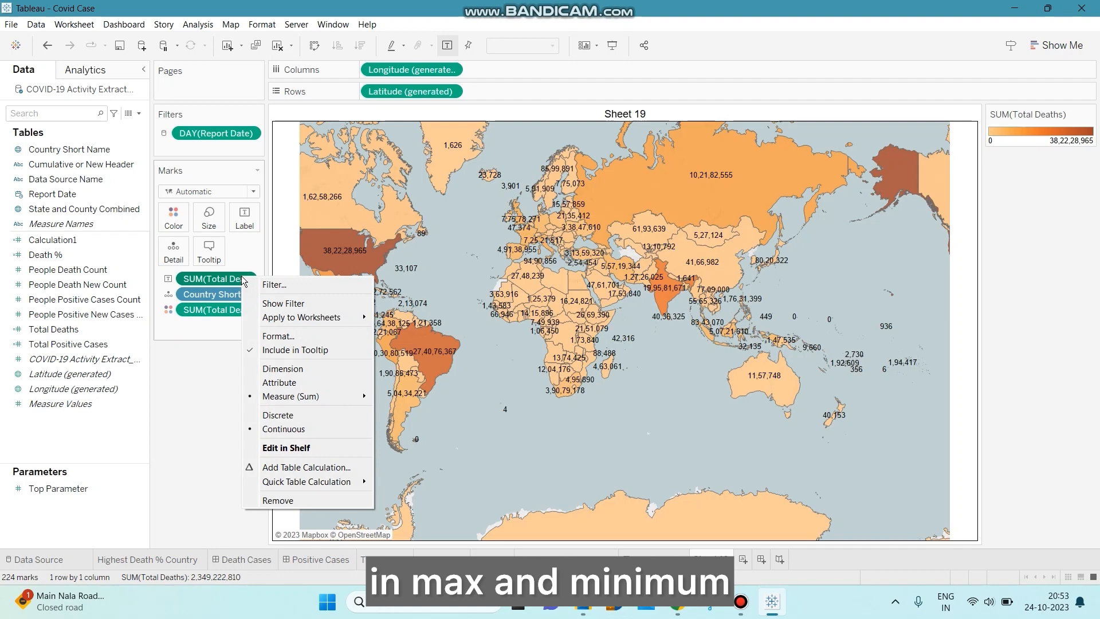
pyautogui.click(273, 337)
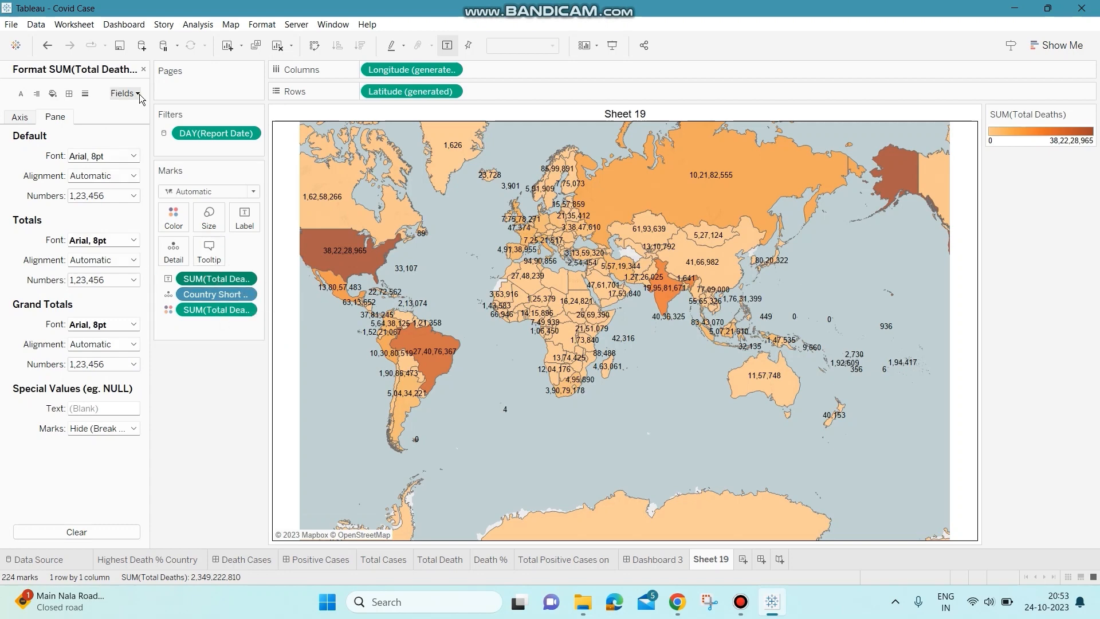
pyautogui.click(143, 69)
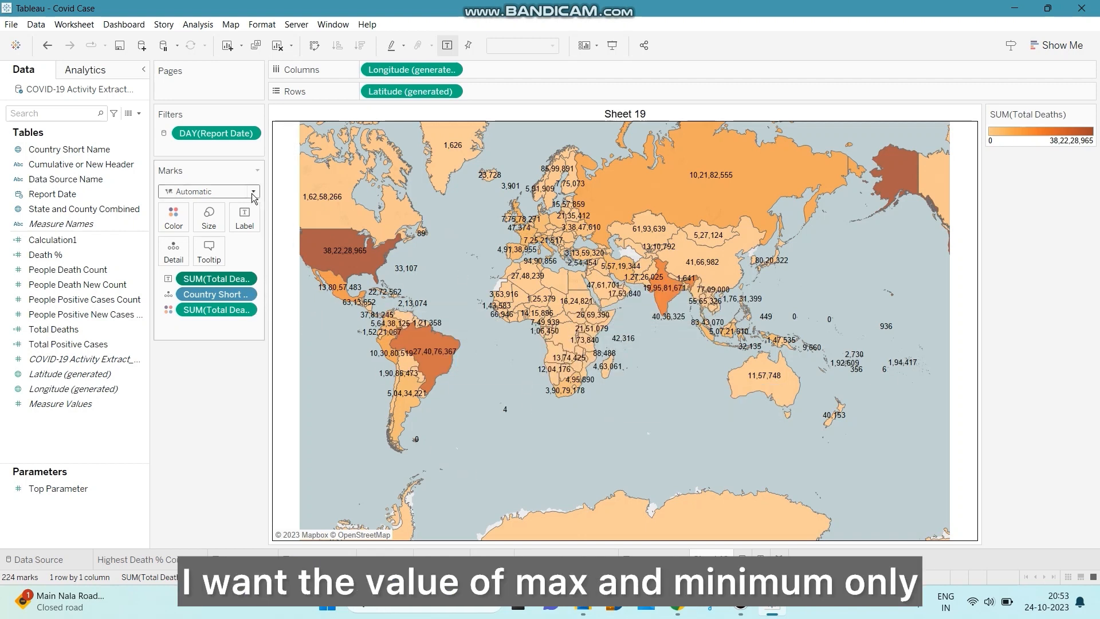
# - Restrict the map's mark labels to the minimum and maximum Total Deaths values
pyautogui.click(243, 219)
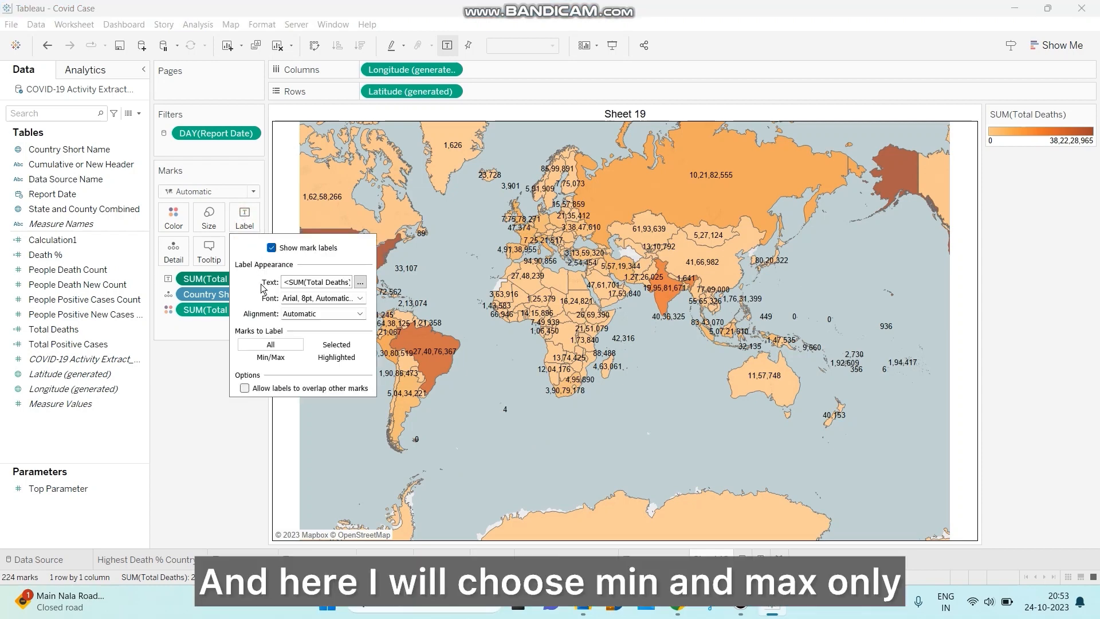
pyautogui.click(275, 357)
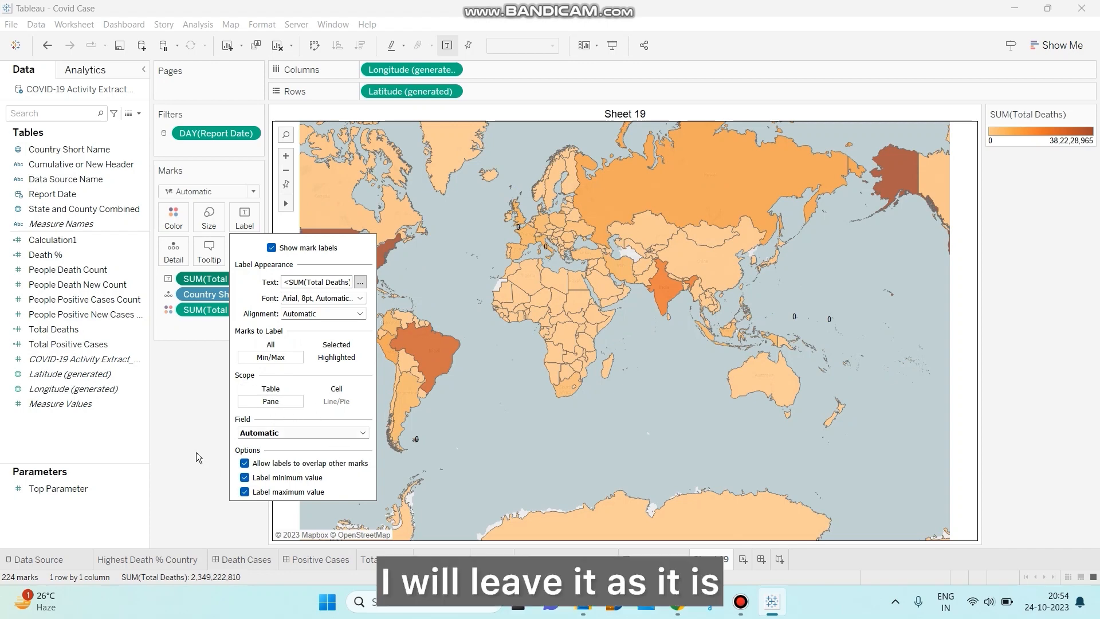
pyautogui.click(203, 386)
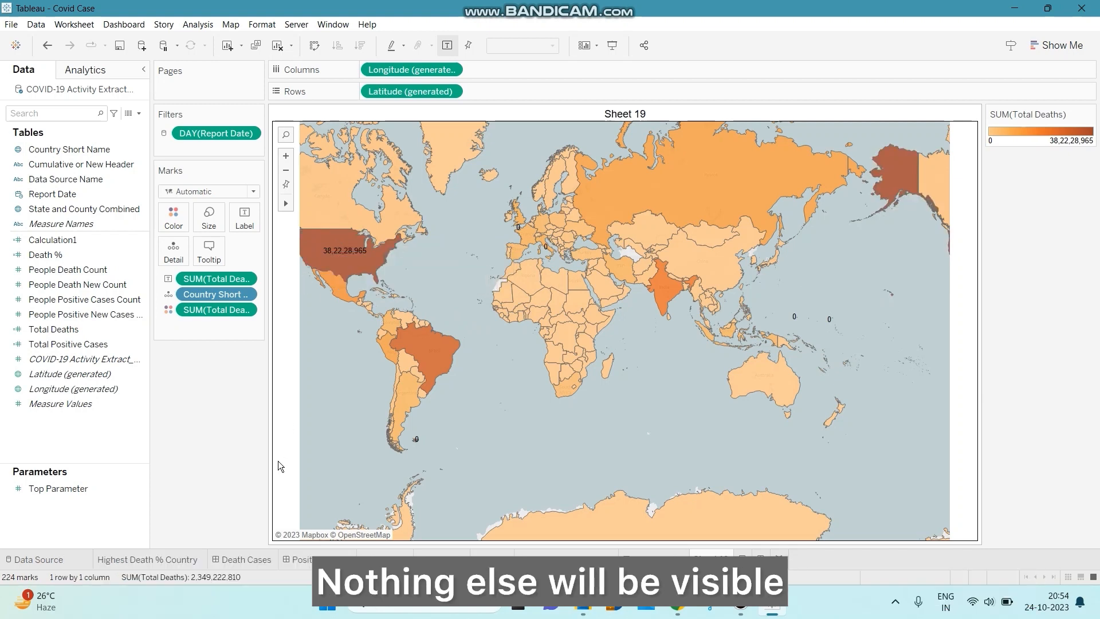
# - Set the font color of the map's mark labels to white
pyautogui.moveTo(545, 250)
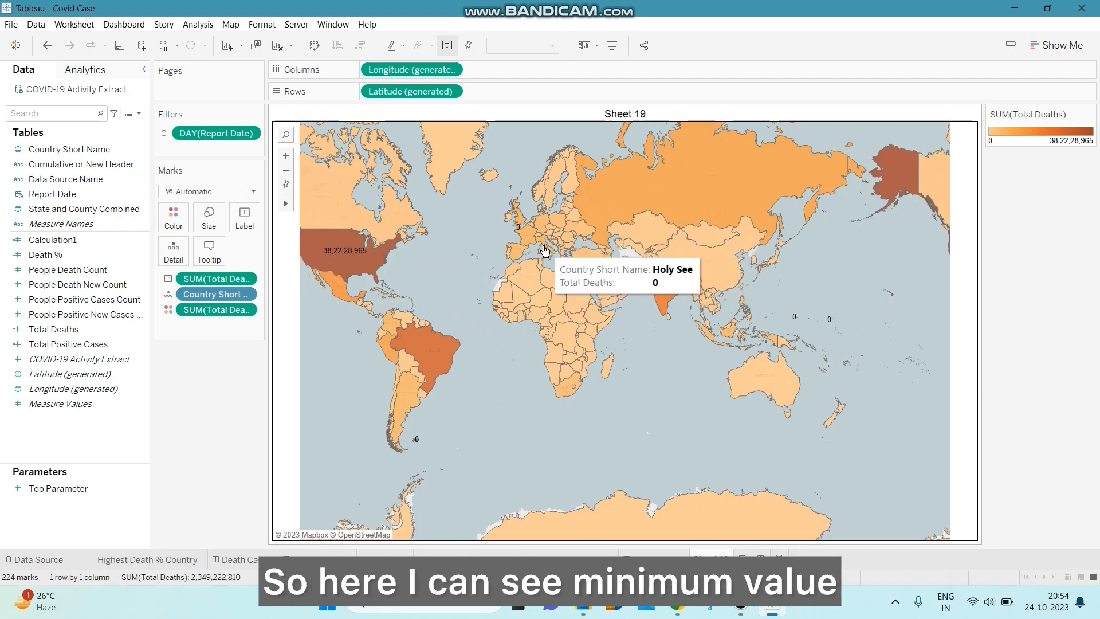
pyautogui.moveTo(361, 259)
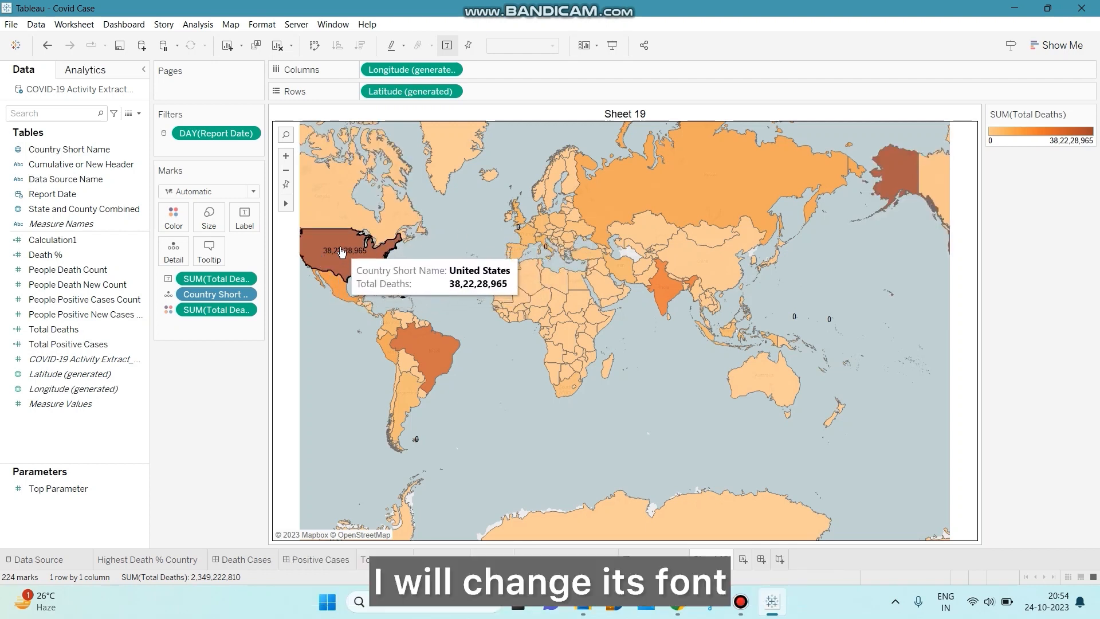
pyautogui.click(245, 223)
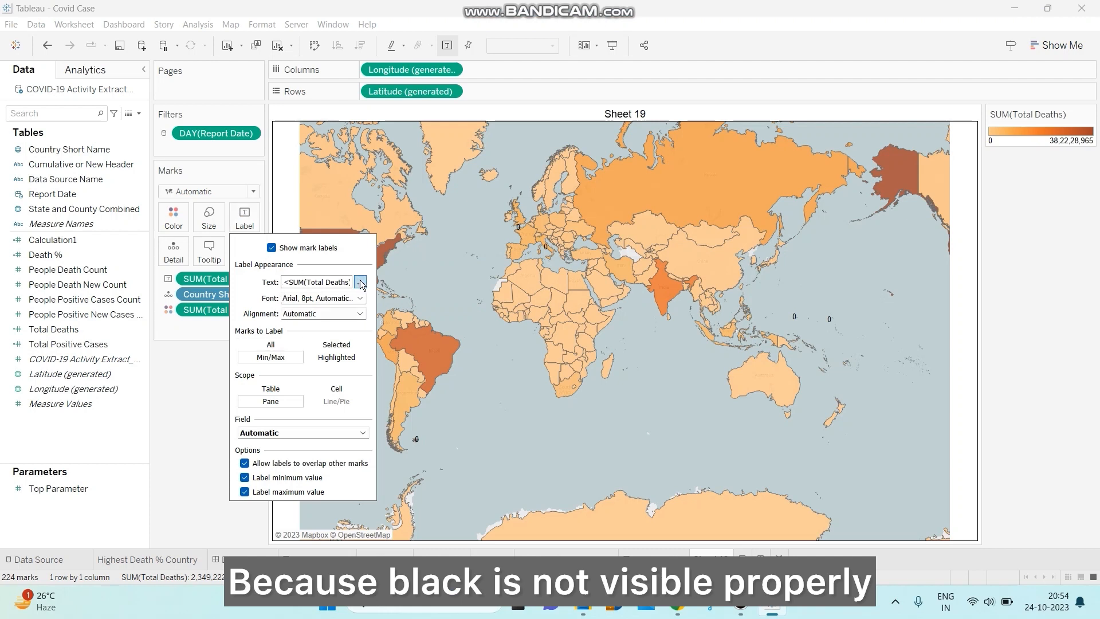
pyautogui.click(359, 298)
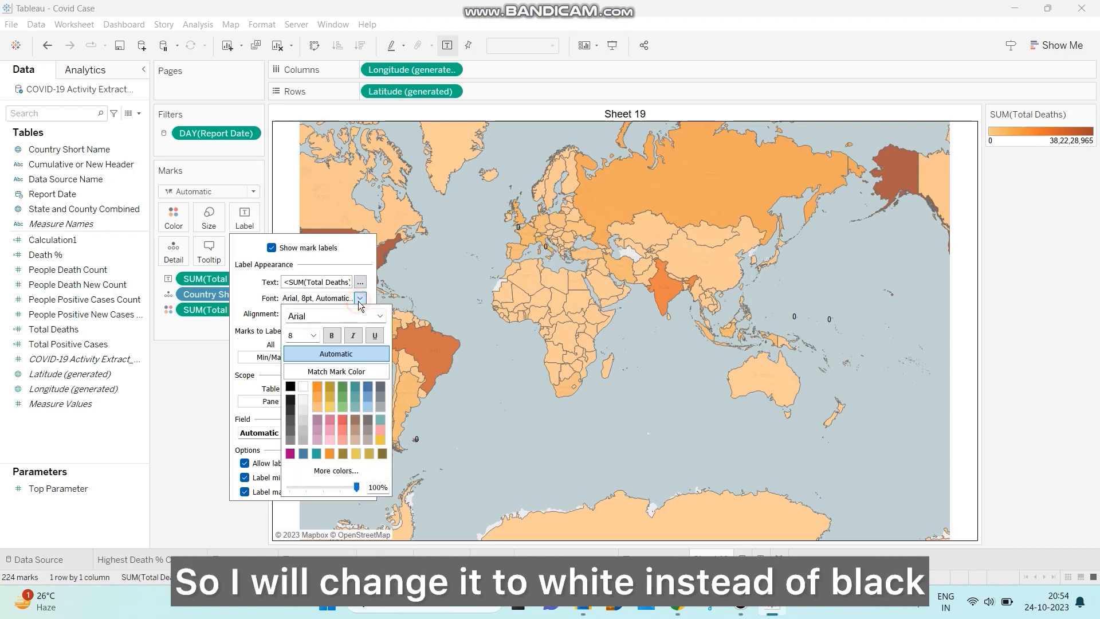
pyautogui.click(303, 386)
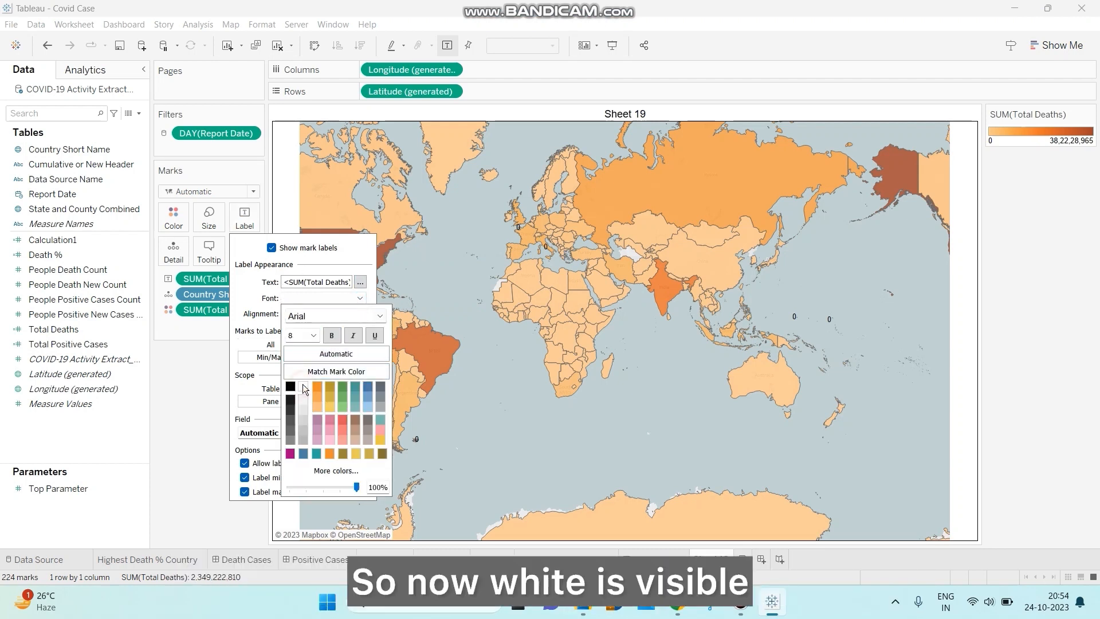
pyautogui.click(191, 382)
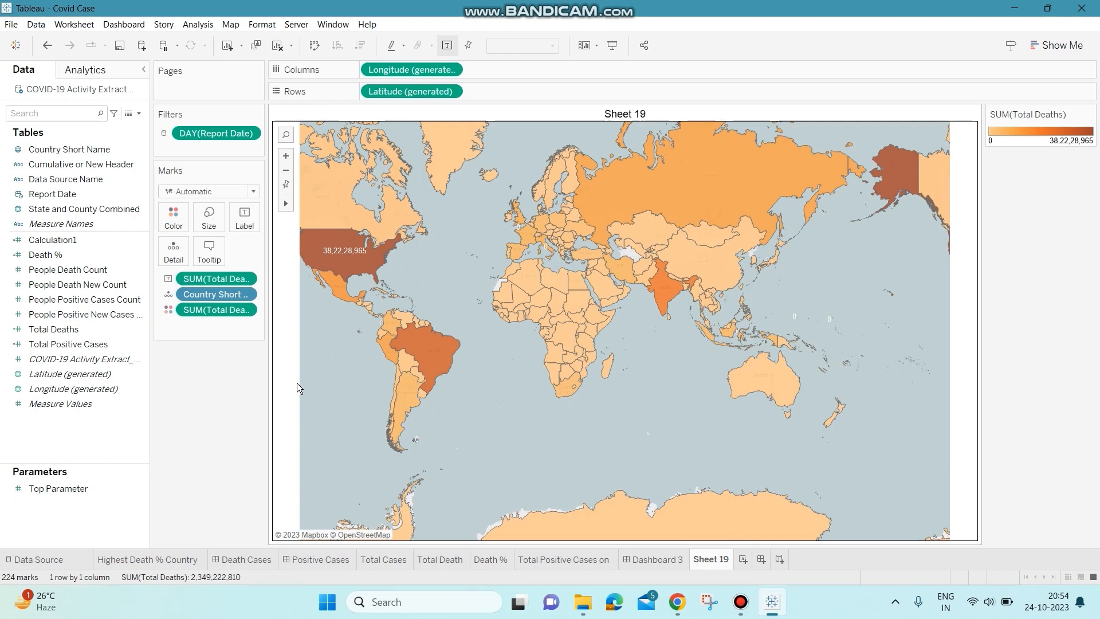
# - Turn off the minimum-value label so that only the maximum Total Deaths value is labeled
pyautogui.click(244, 218)
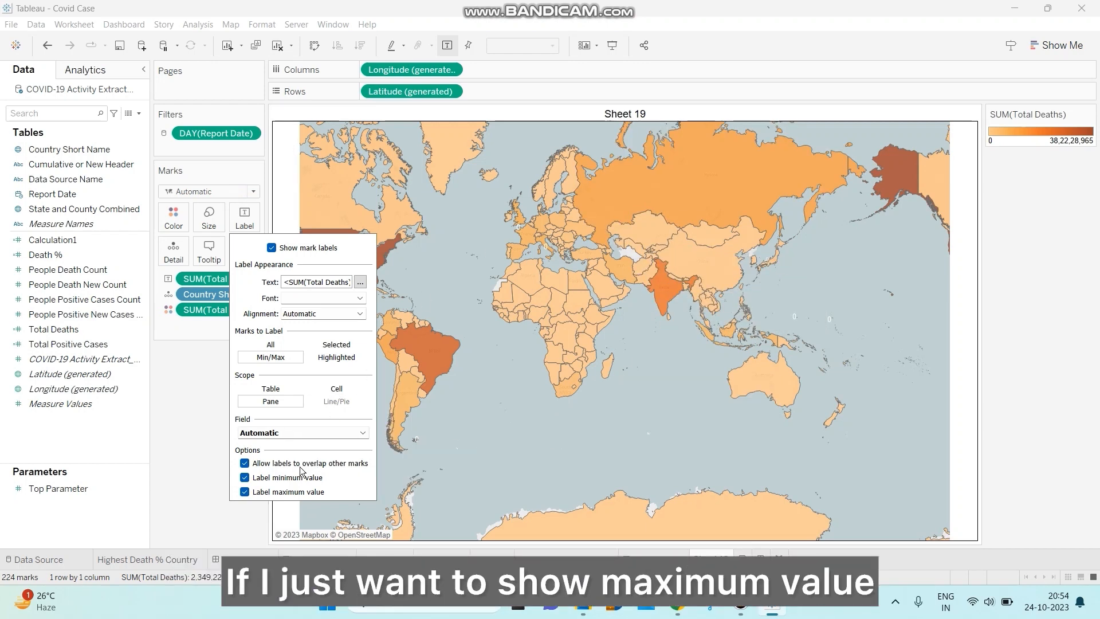
pyautogui.click(246, 478)
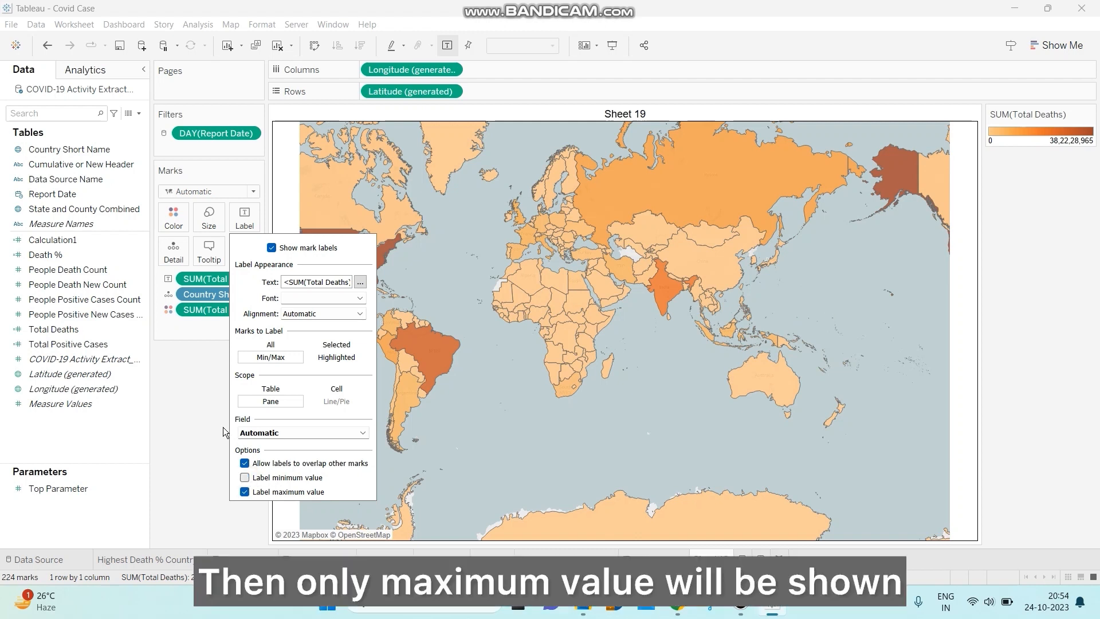
pyautogui.click(218, 404)
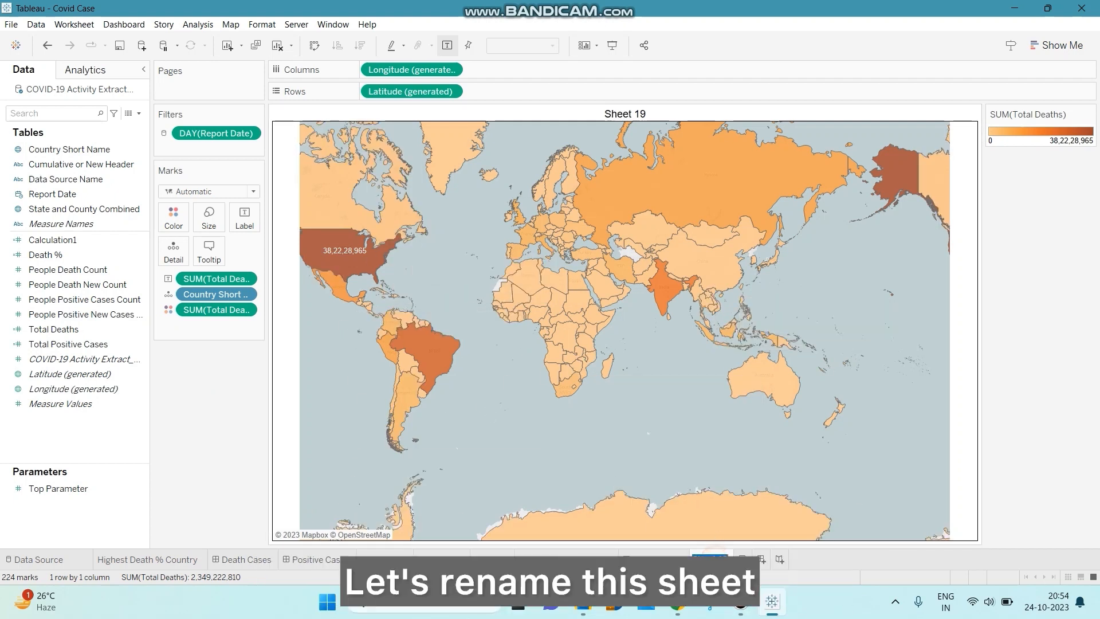
# - Rename the map worksheet as Total Death Cases
pyautogui.write('To')
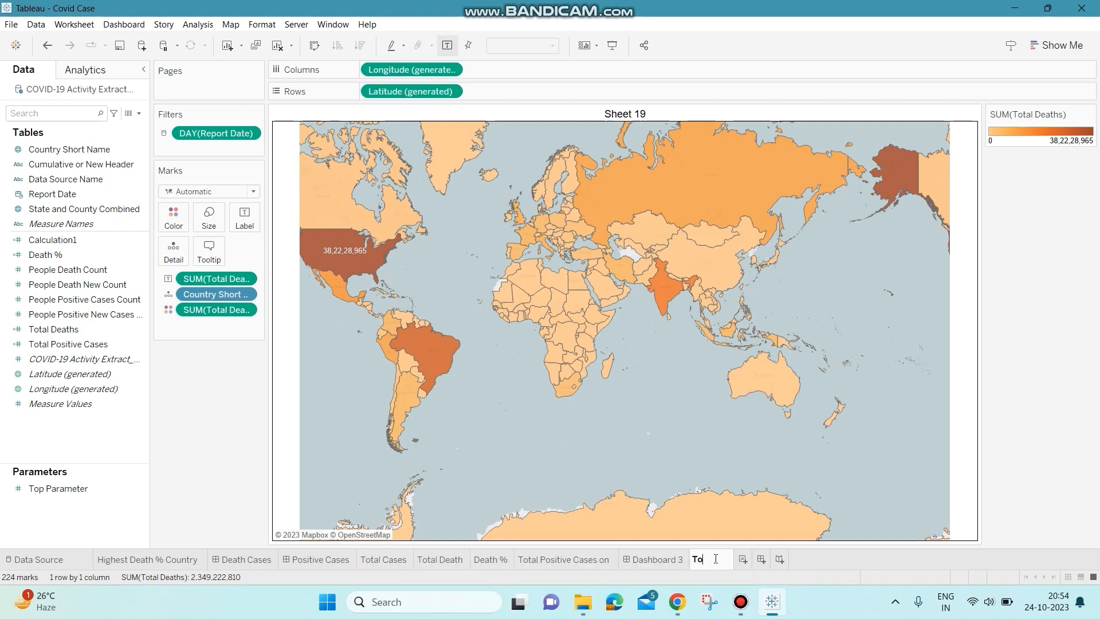
pyautogui.write('tal Deat')
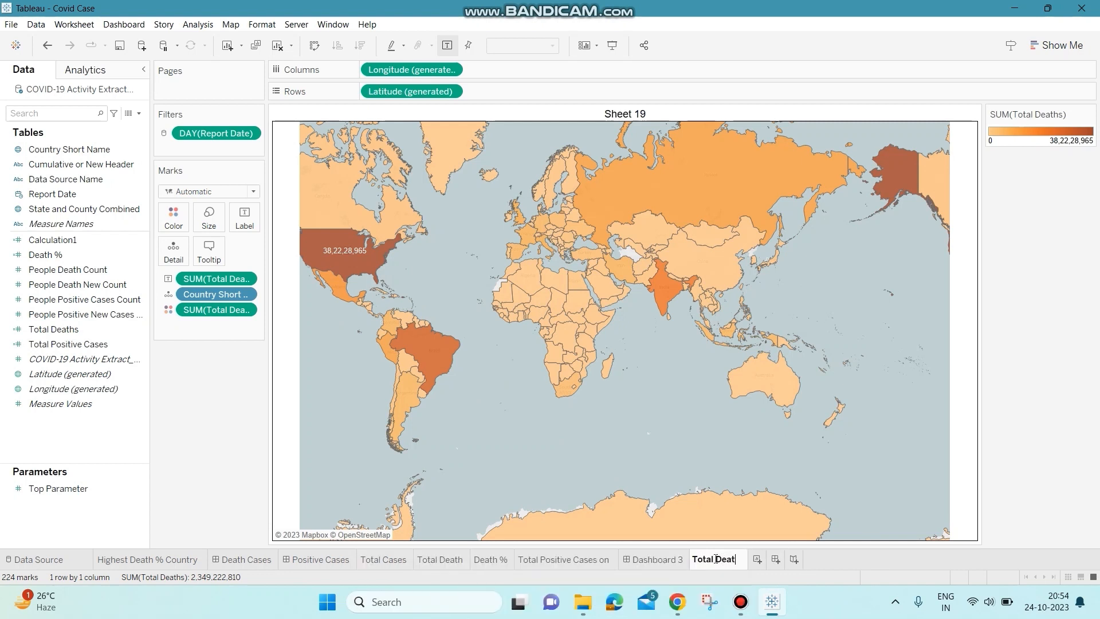
pyautogui.write('h Cases')
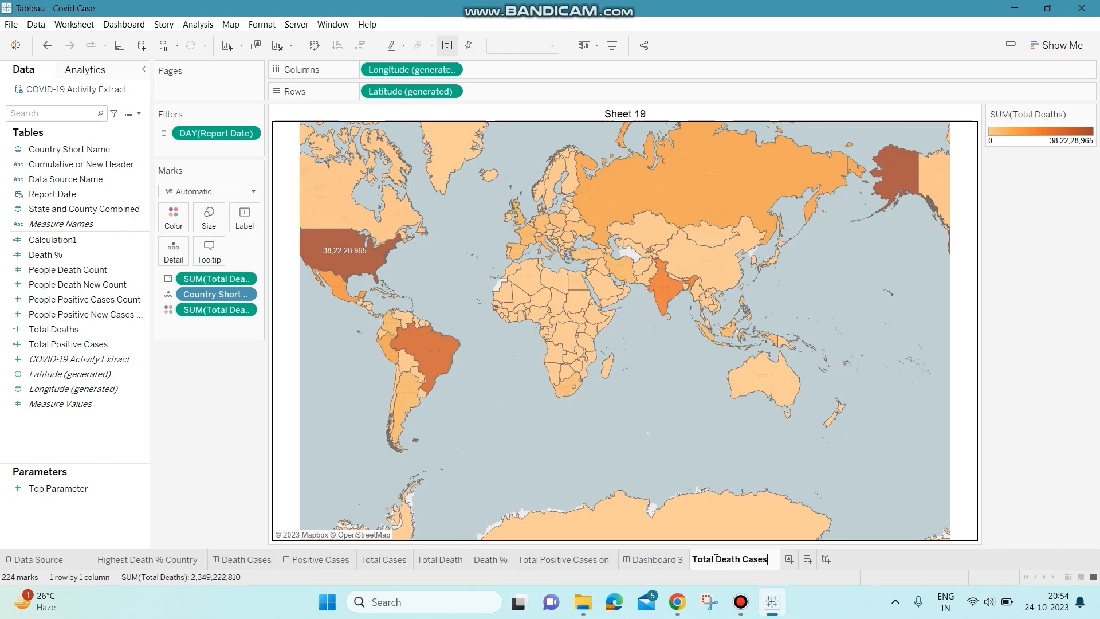
pyautogui.press('Return')
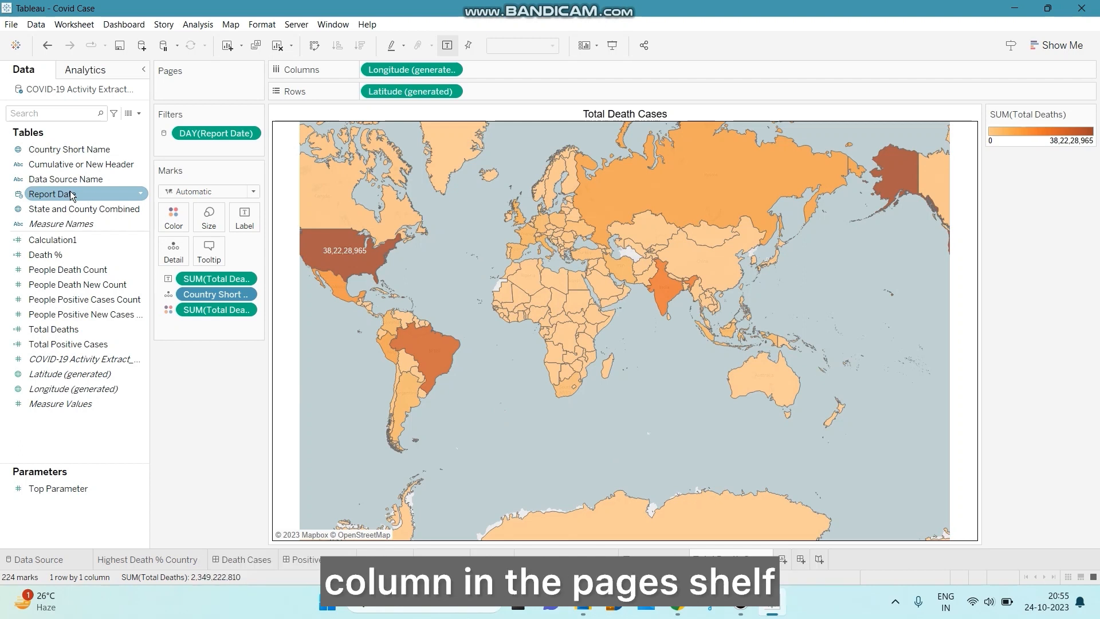
# - Page the map by Report Date at the month-and-year level and view the page history options
pyautogui.moveTo(84, 193); pyautogui.dragTo(205, 84)
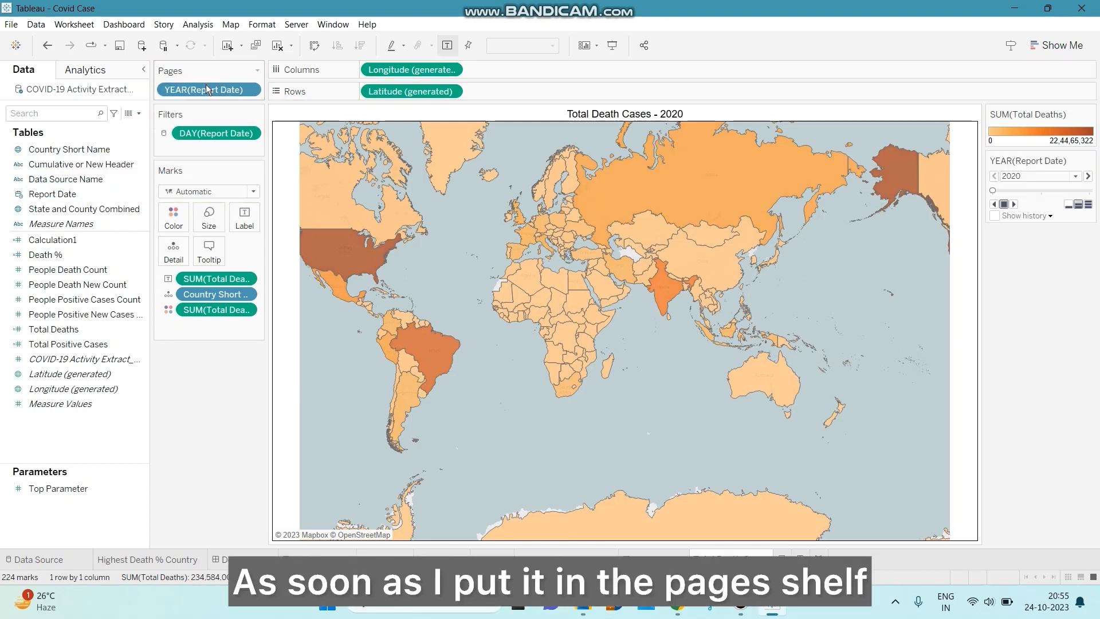
pyautogui.click(249, 90)
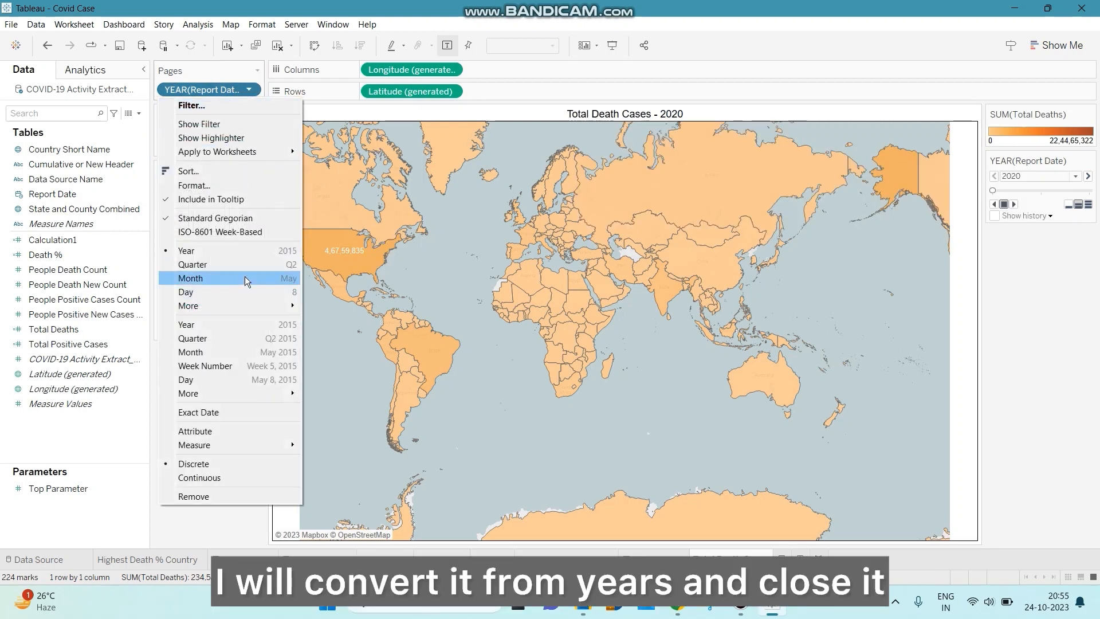
pyautogui.click(224, 351)
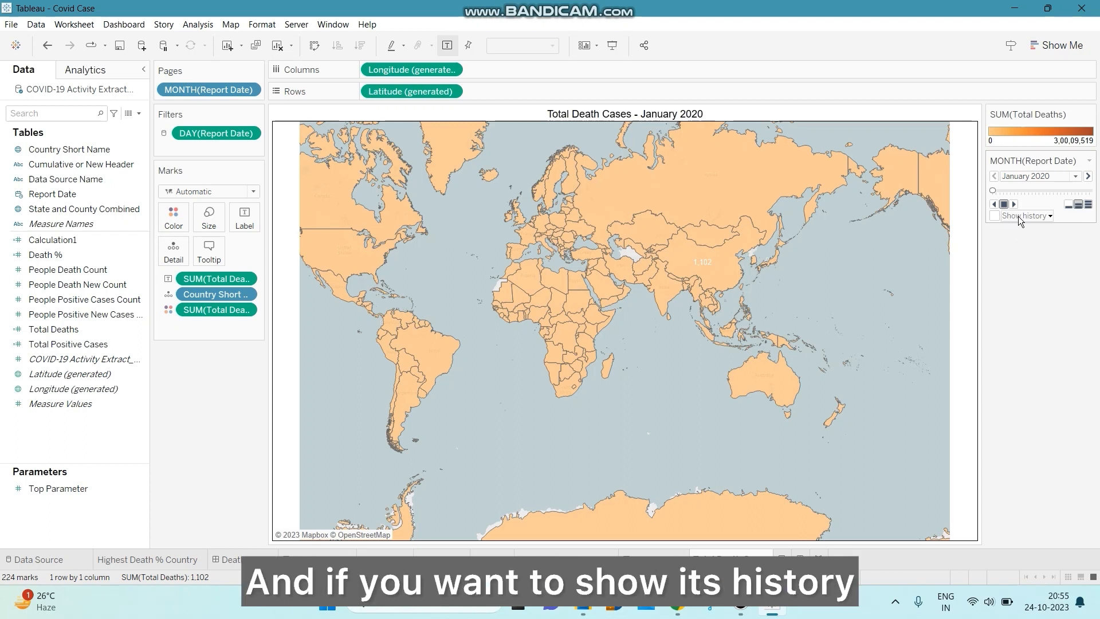
pyautogui.click(1049, 216)
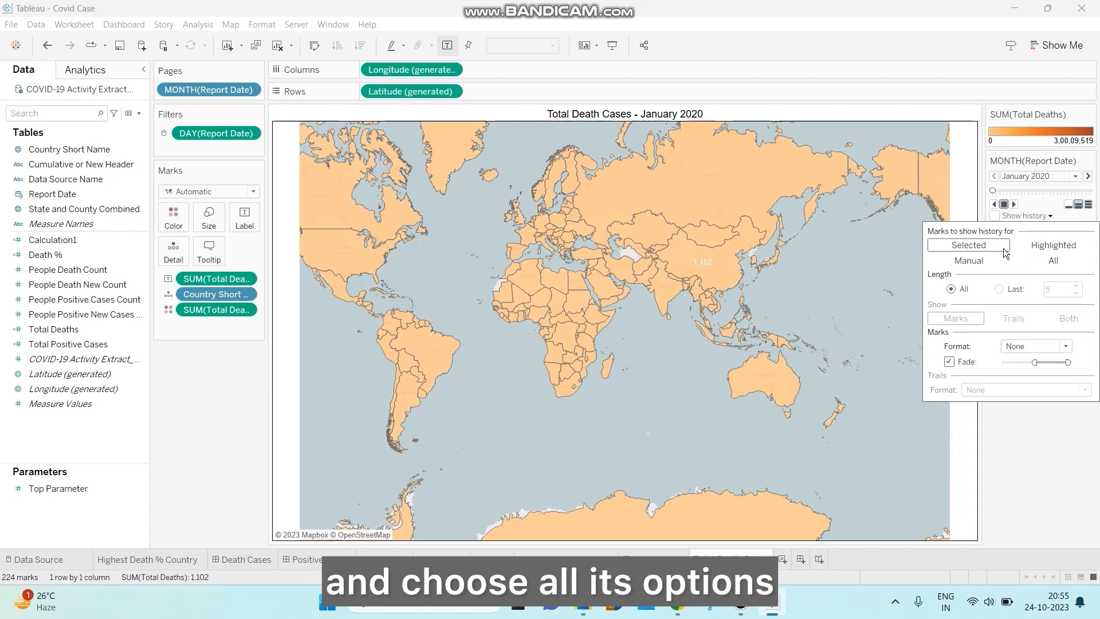
pyautogui.click(1044, 202)
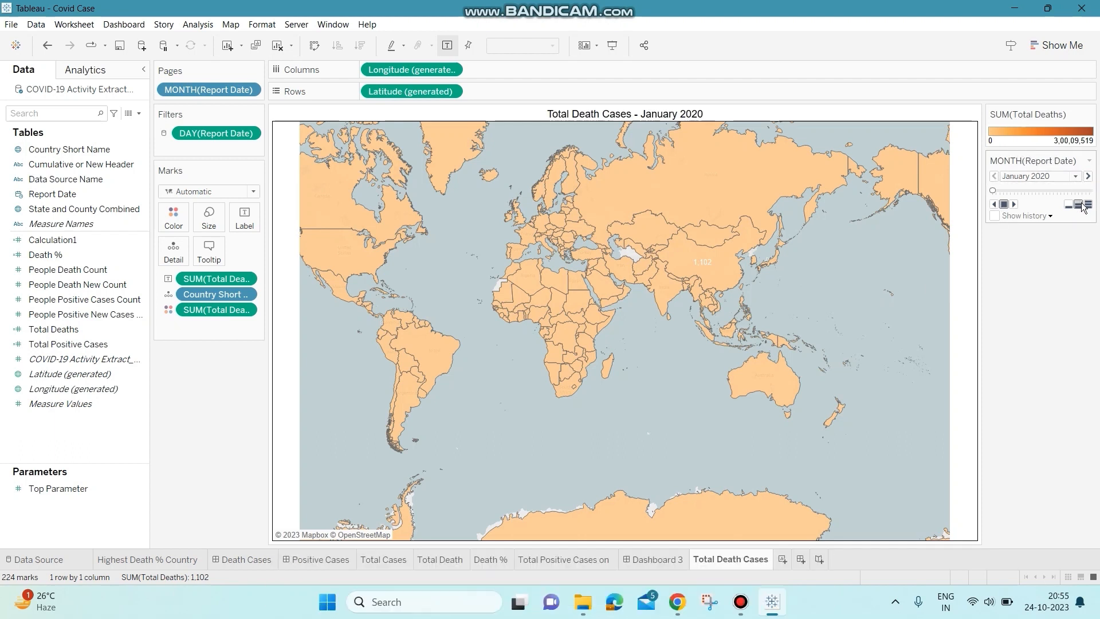
# - Play the Total Death Cases map through its monthly pages
pyautogui.click(1014, 204)
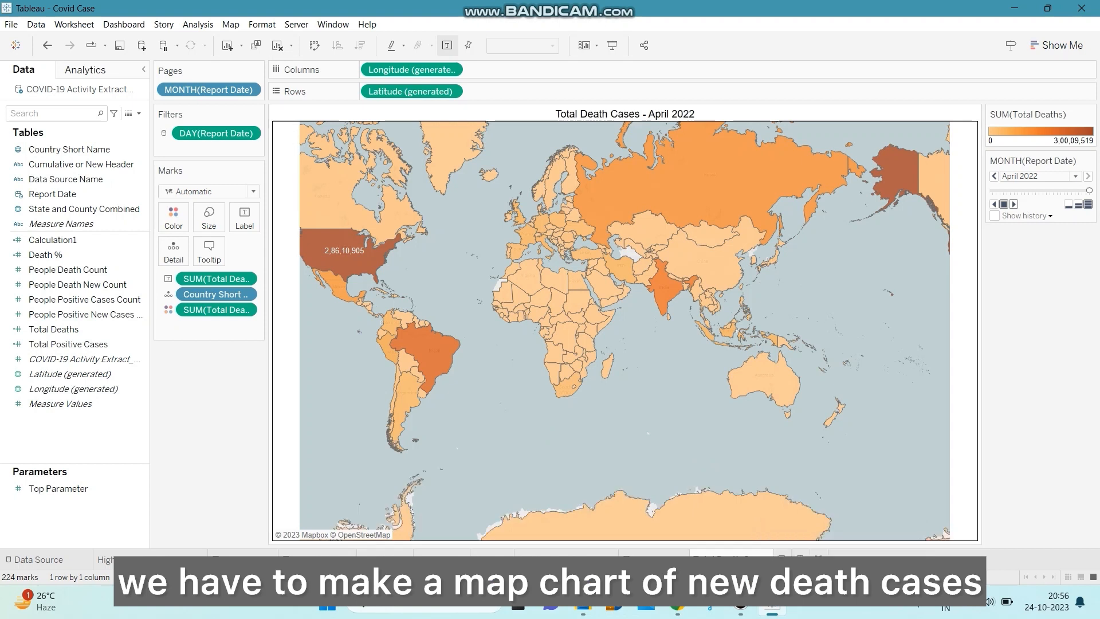
# - Duplicate the Total Death Cases worksheet and rename the copy as New Death Cases
pyautogui.moveTo(741, 565)
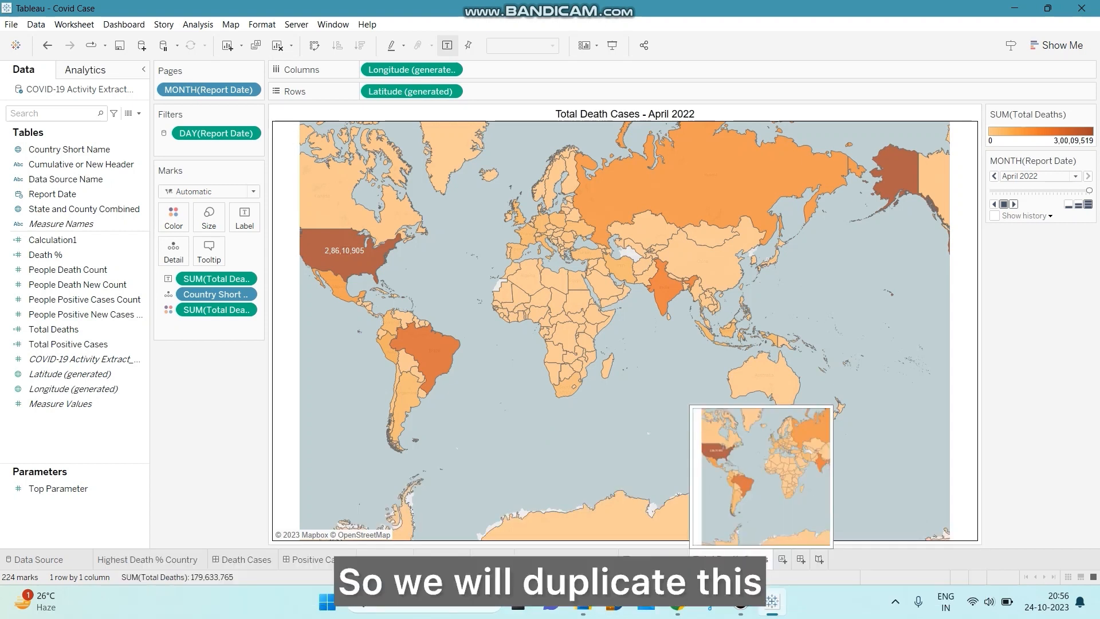
pyautogui.moveTo(742, 565); pyautogui.dragTo(772, 559)
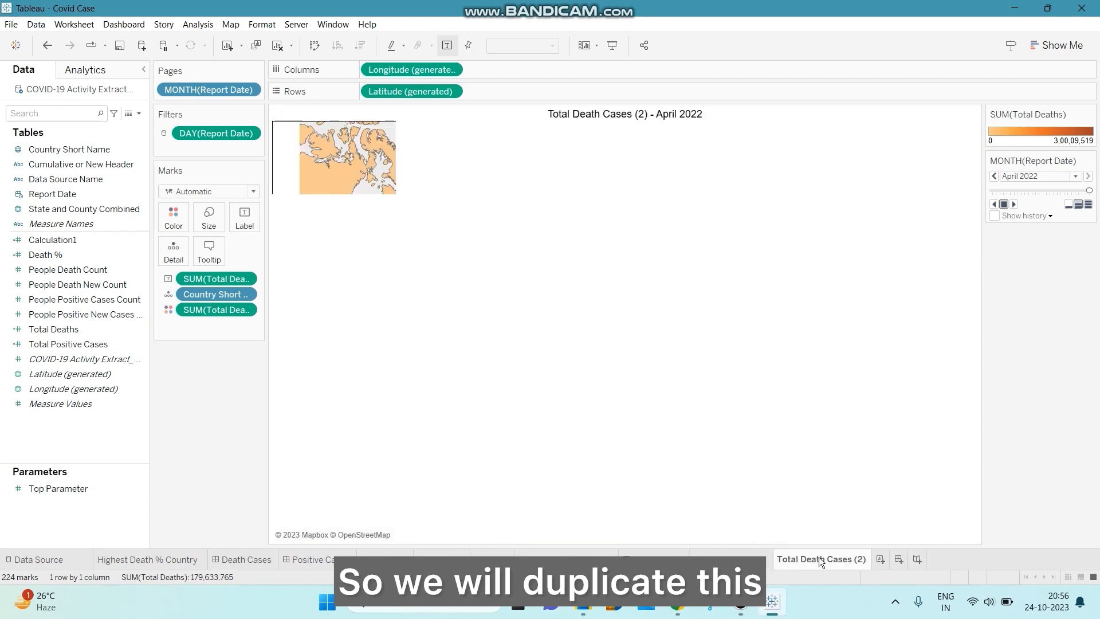
pyautogui.doubleClick(820, 558)
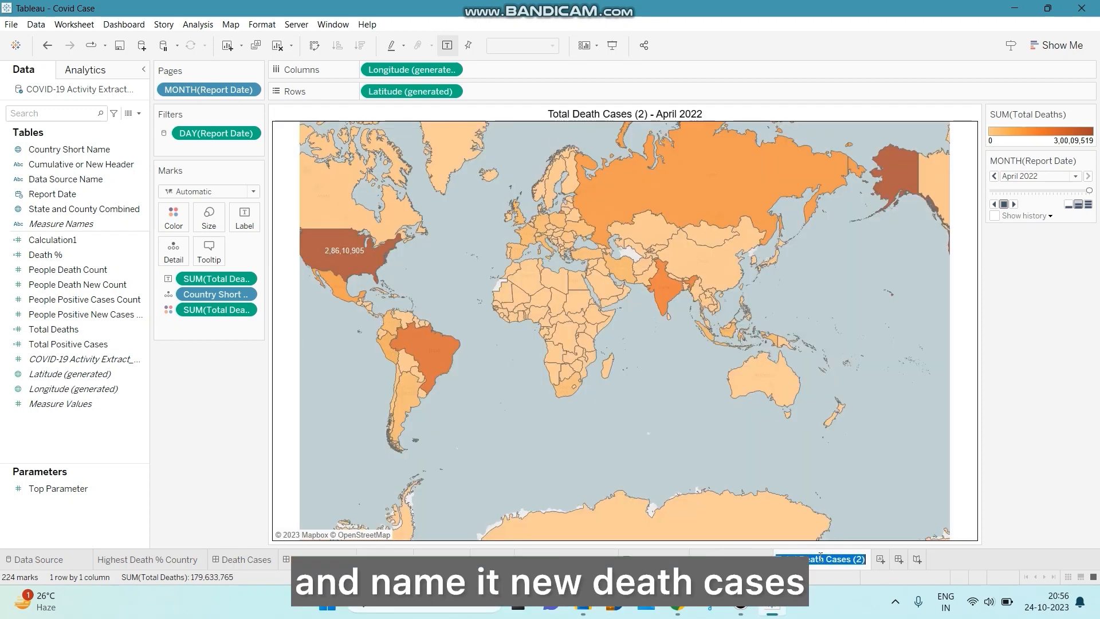
pyautogui.write('New Dea')
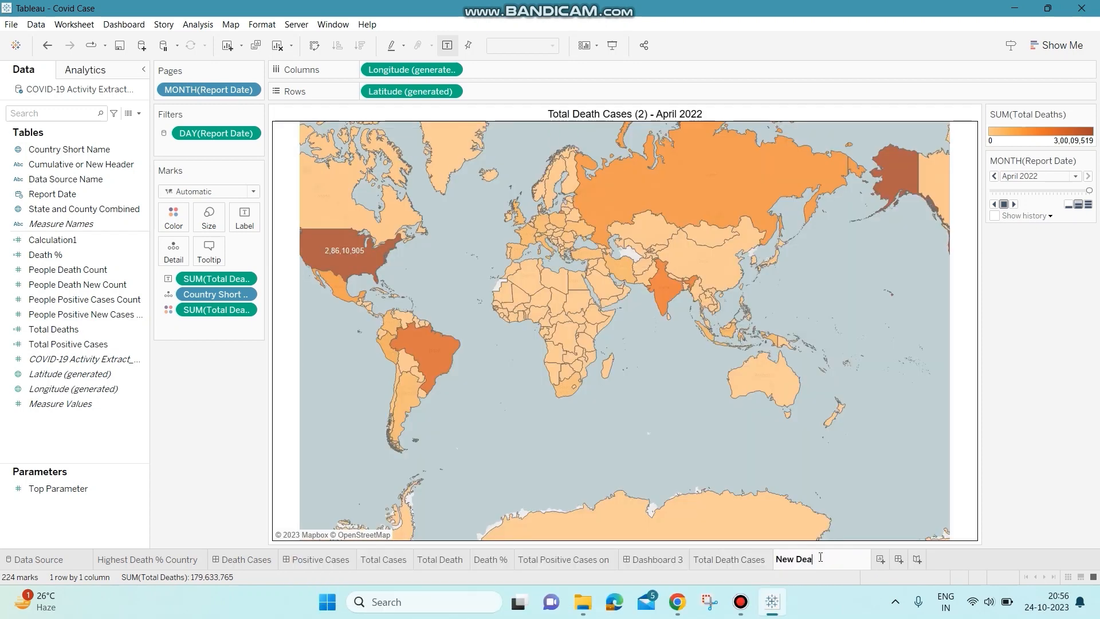
pyautogui.write('th Cases')
pyautogui.press('Return')
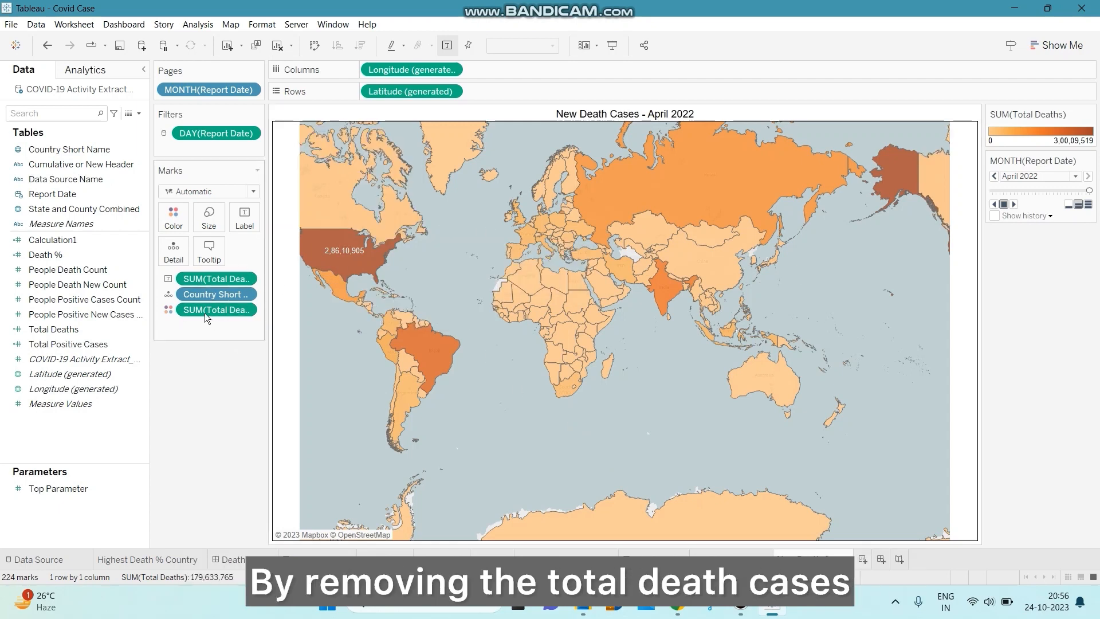
# - Replace Total Deaths with People Death New Count for both the color and the label of the New Death Cases map, and check the label options
pyautogui.moveTo(204, 313)
pyautogui.mouseDown()
pyautogui.moveTo(74, 314)
pyautogui.moveTo(68, 288)
pyautogui.moveTo(171, 265)
pyautogui.moveTo(174, 226)
pyautogui.mouseUp()
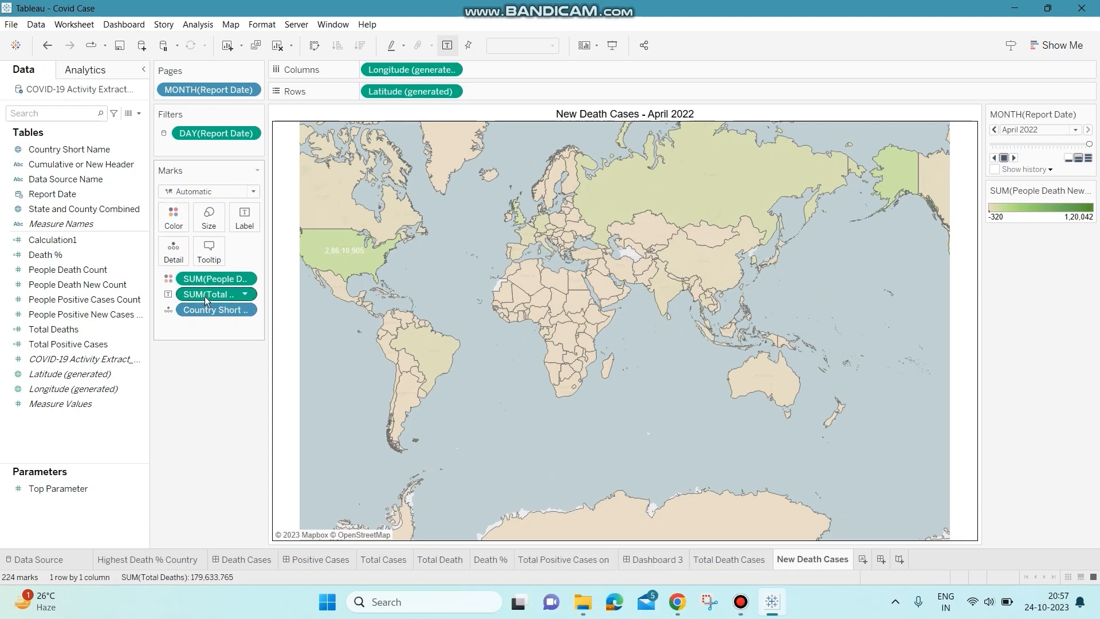
pyautogui.moveTo(205, 301); pyautogui.dragTo(108, 275)
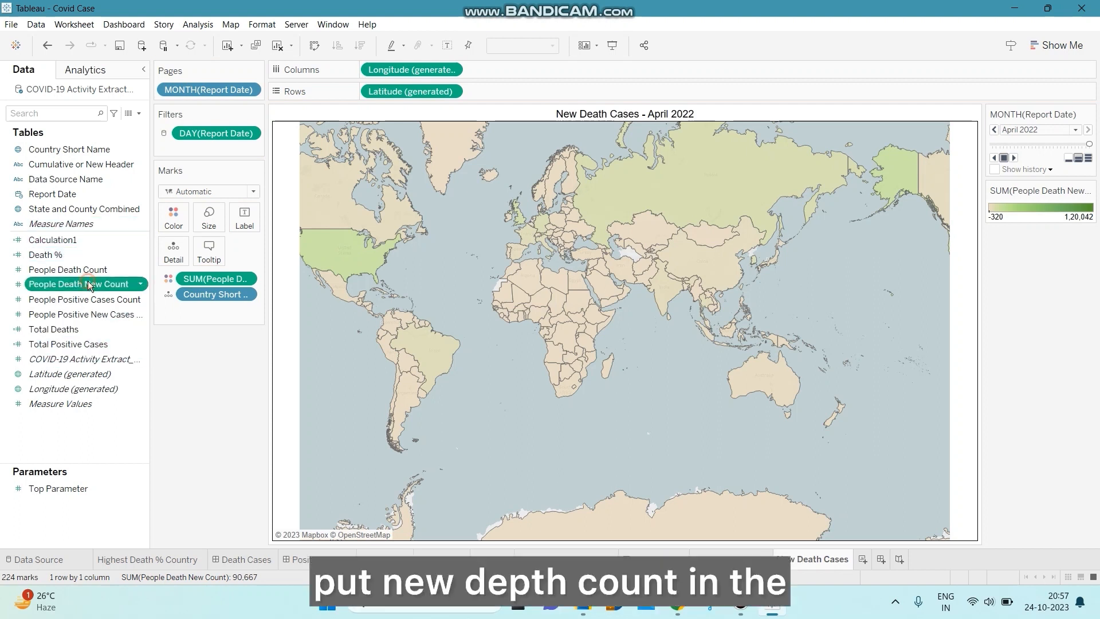
pyautogui.moveTo(80, 284); pyautogui.dragTo(245, 218)
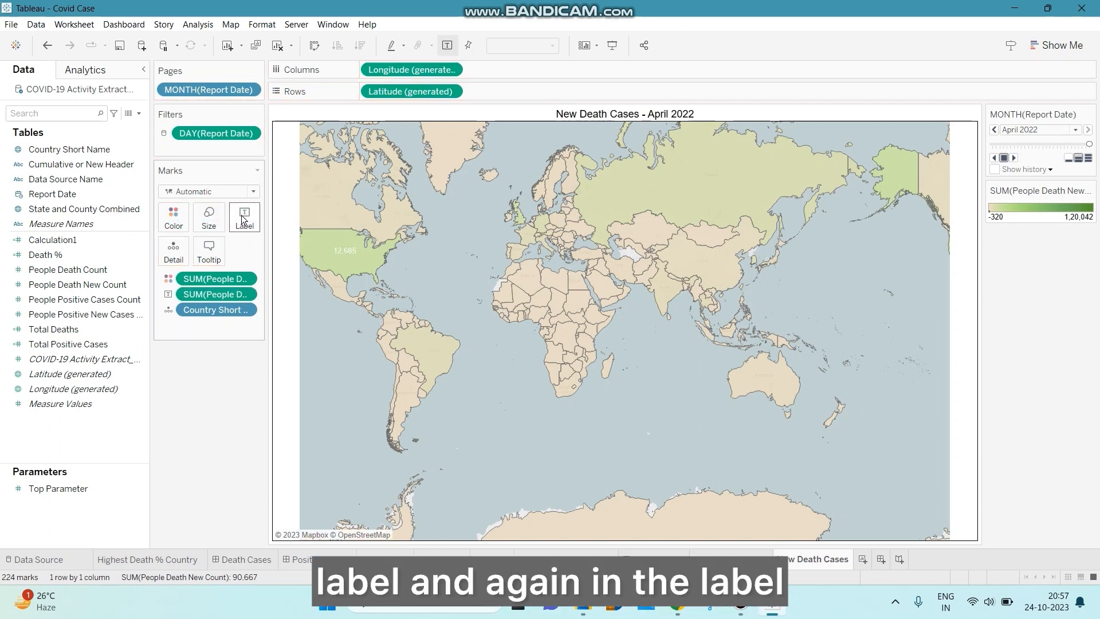
pyautogui.click(244, 218)
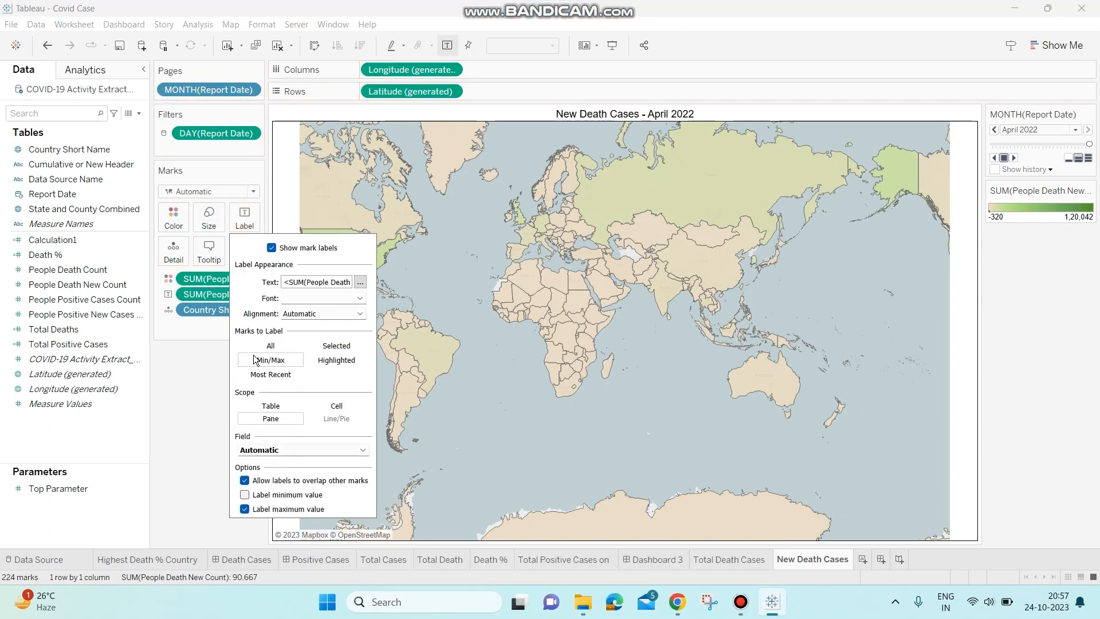
pyautogui.click(199, 363)
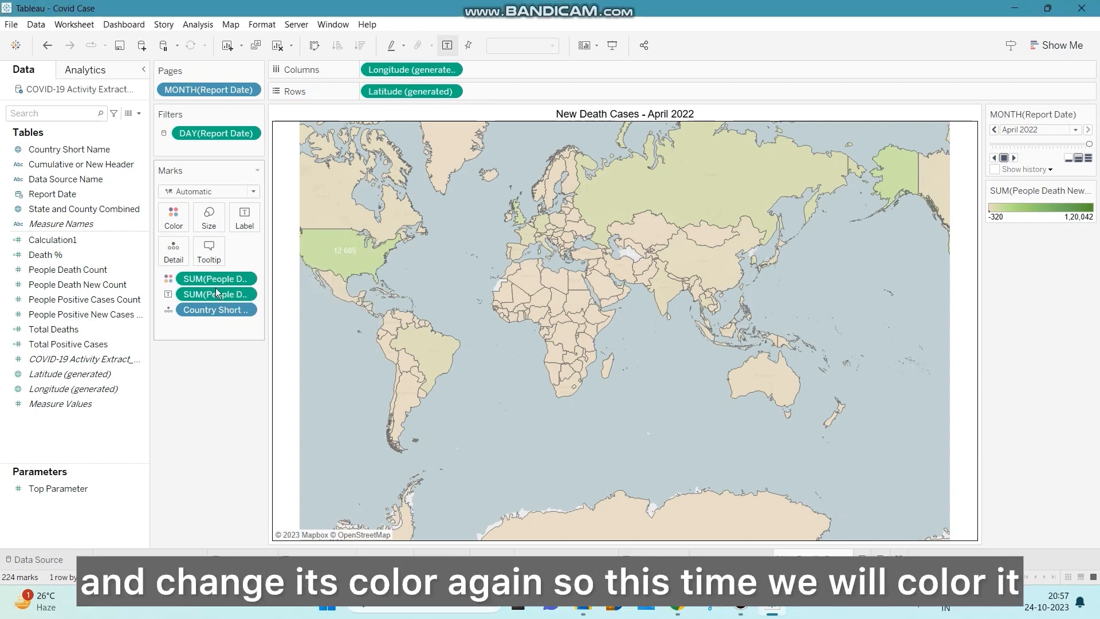
# - Apply the Brown color palette to People Death New Count on the New Death Cases map
pyautogui.click(175, 219)
pyautogui.click(196, 262)
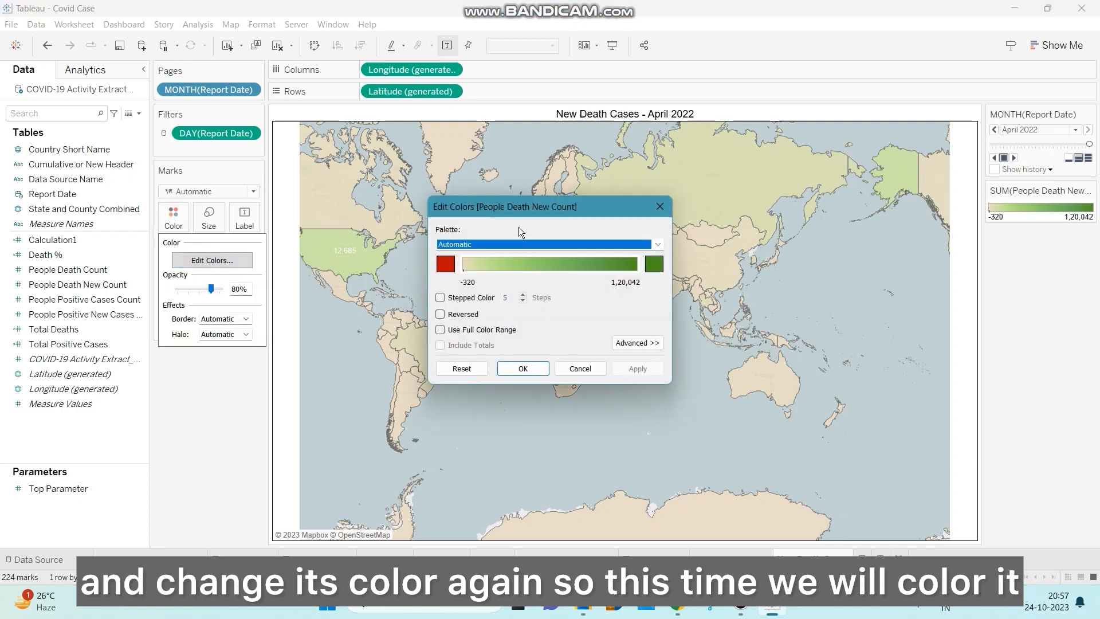
pyautogui.click(657, 245)
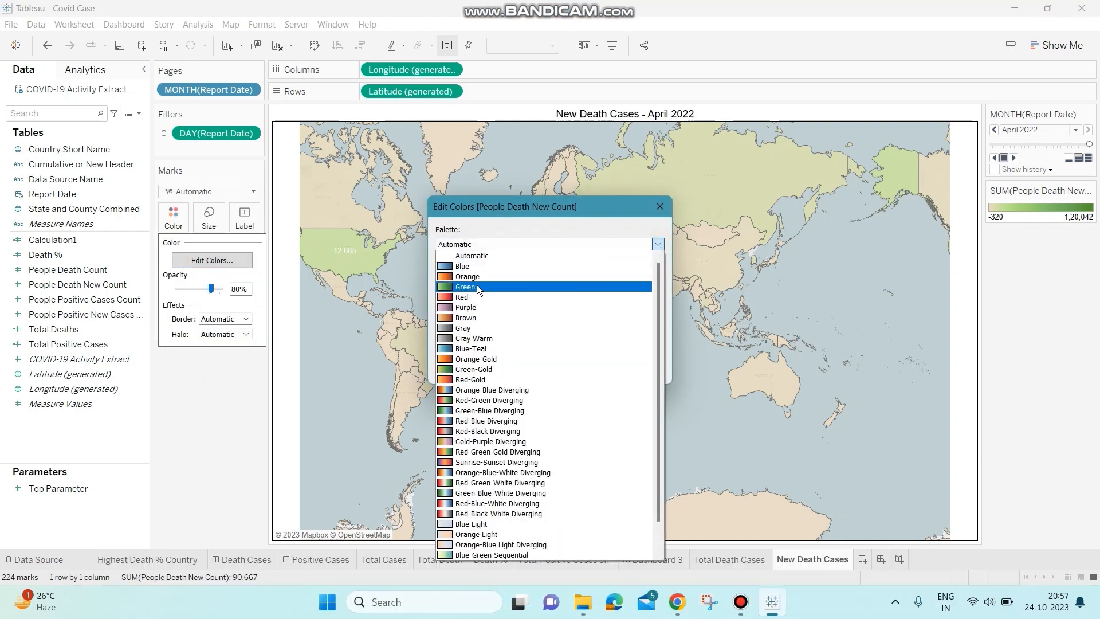
pyautogui.click(480, 318)
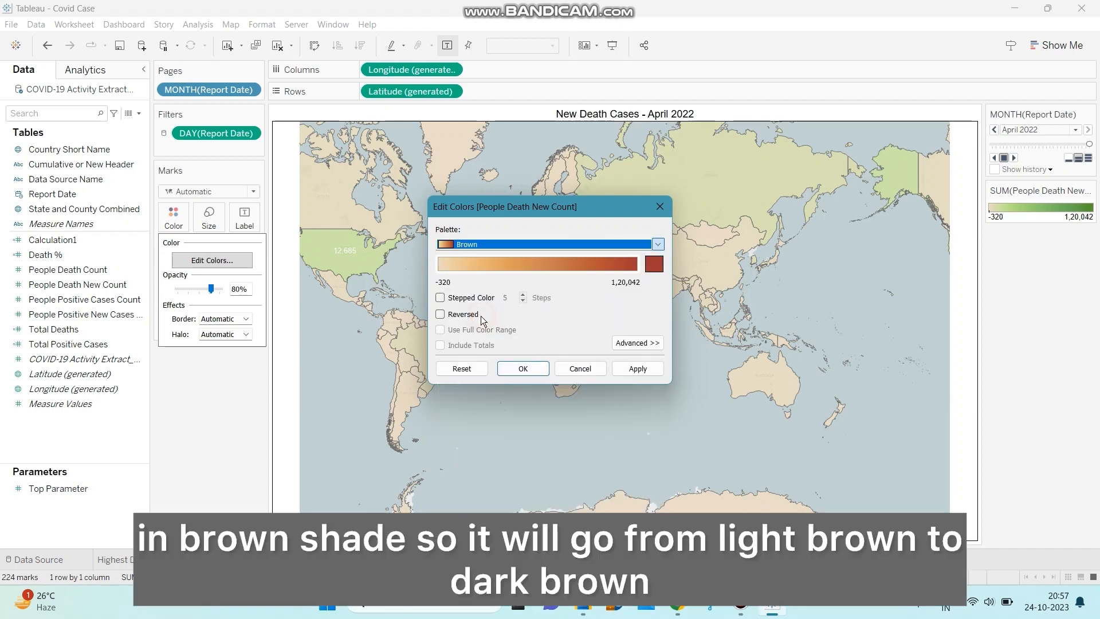
pyautogui.click(526, 368)
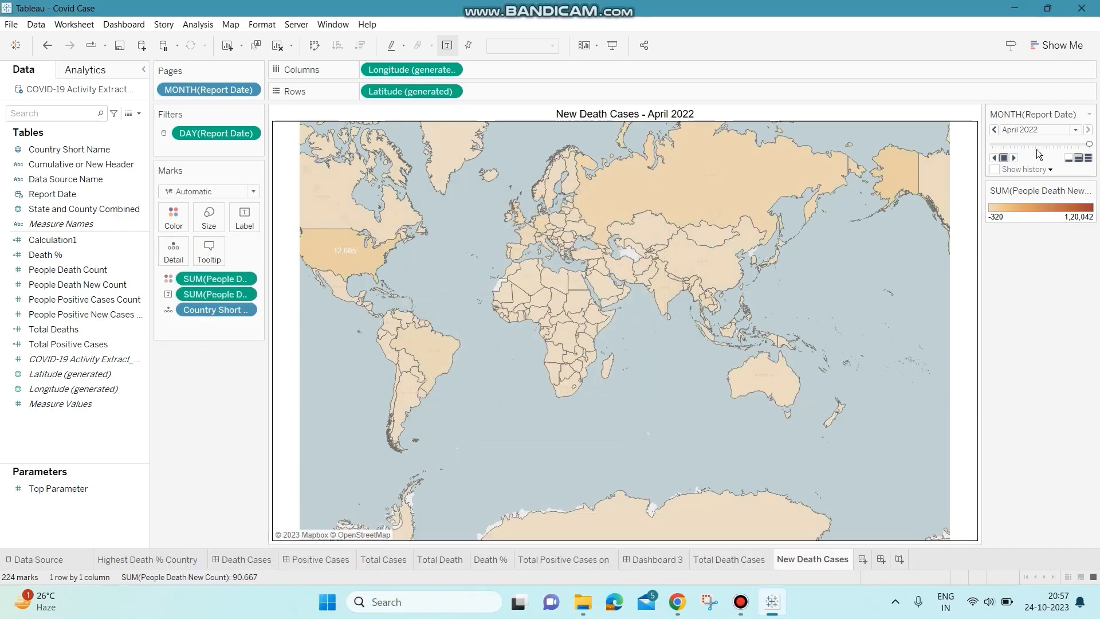
# - Play the New Death Cases map through its monthly pages and review the daywise death charts on the Death Cases dashboard
pyautogui.click(1013, 158)
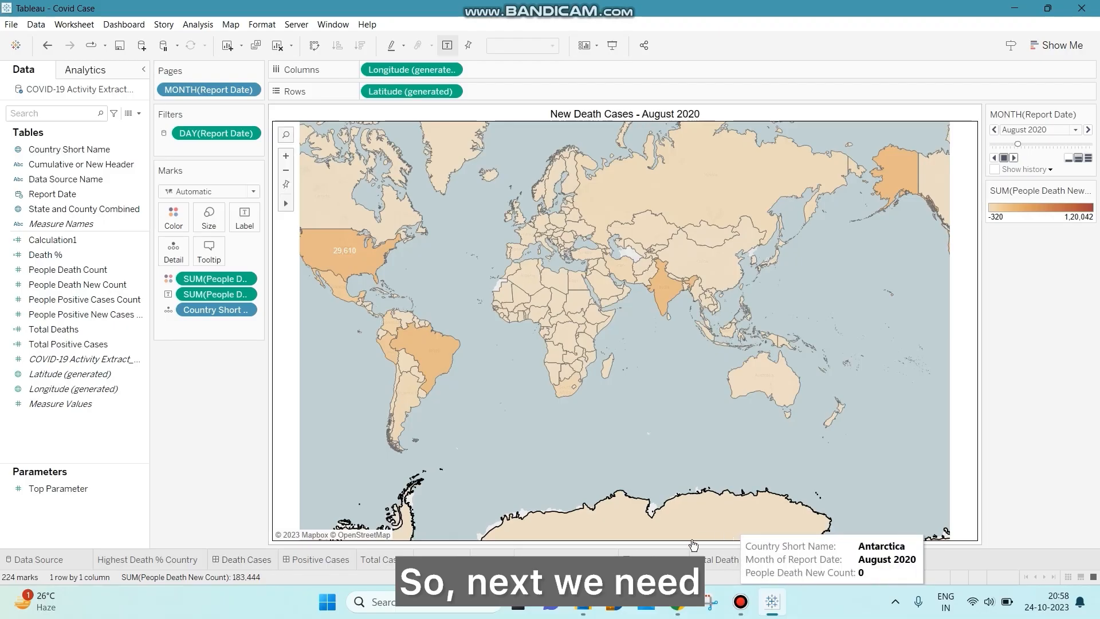
pyautogui.click(236, 561)
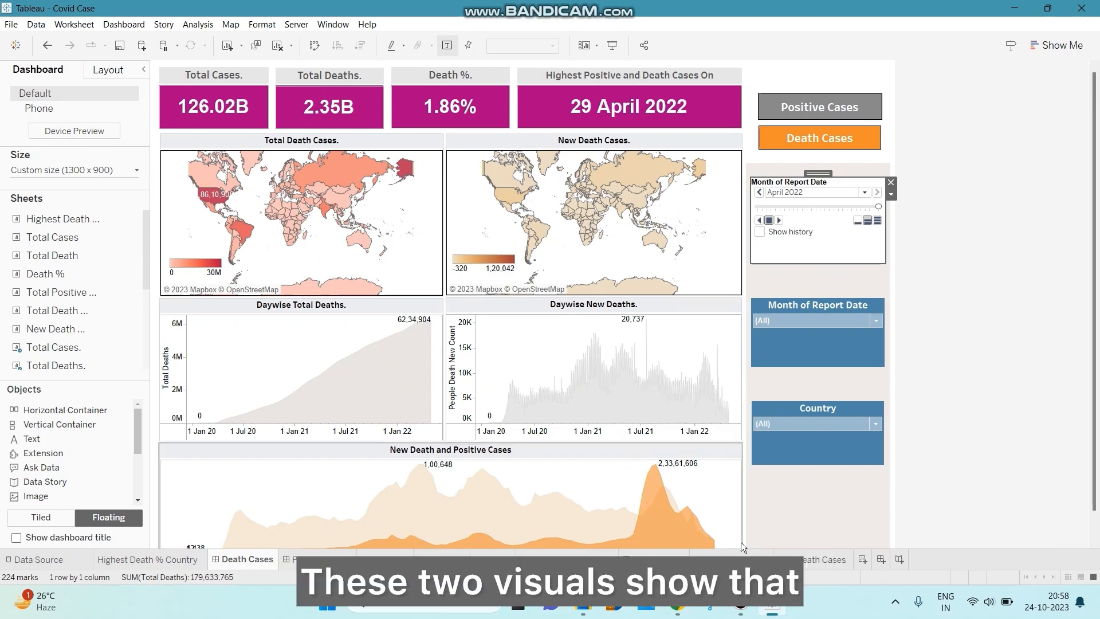
pyautogui.click(805, 558)
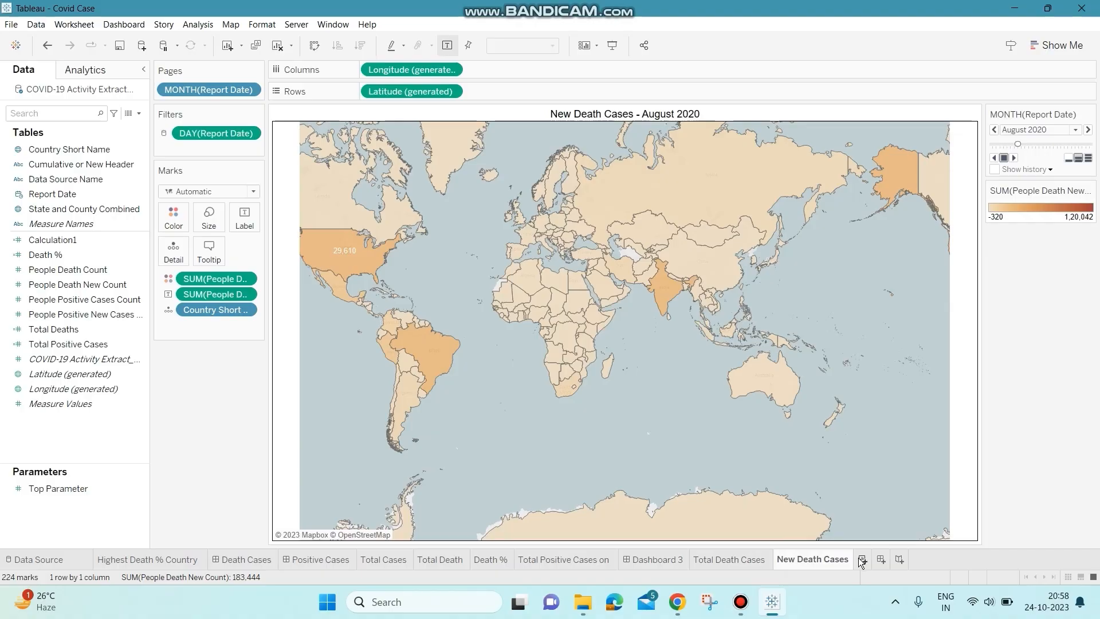
# - Create a new worksheet and build a continuous area chart from Report Date and Total Deaths
pyautogui.click(858, 558)
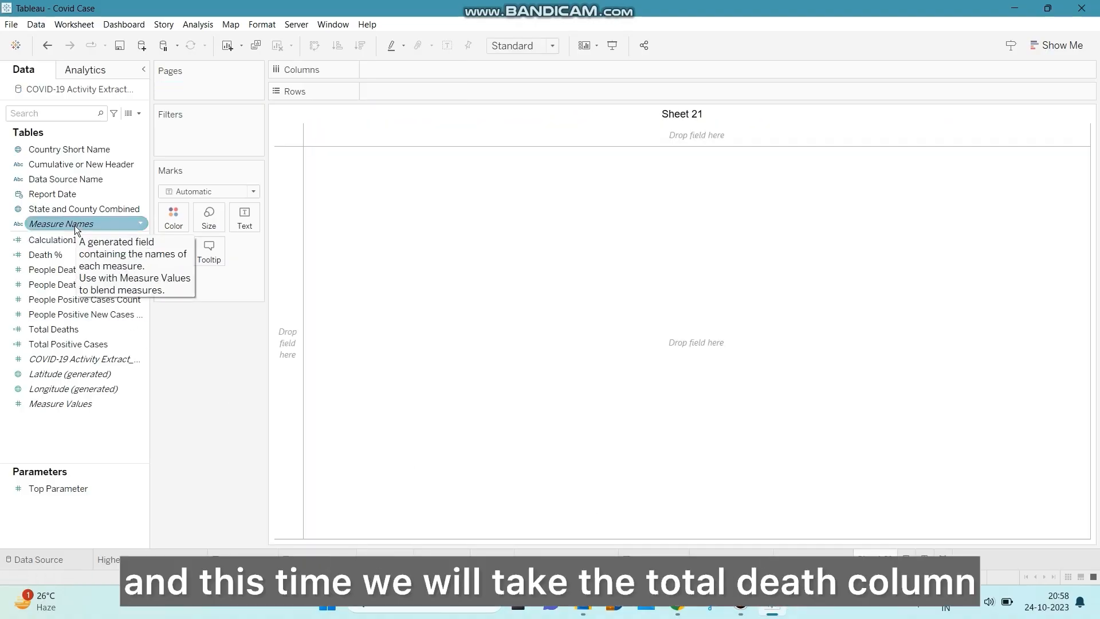
pyautogui.click(92, 299)
pyautogui.click(80, 329)
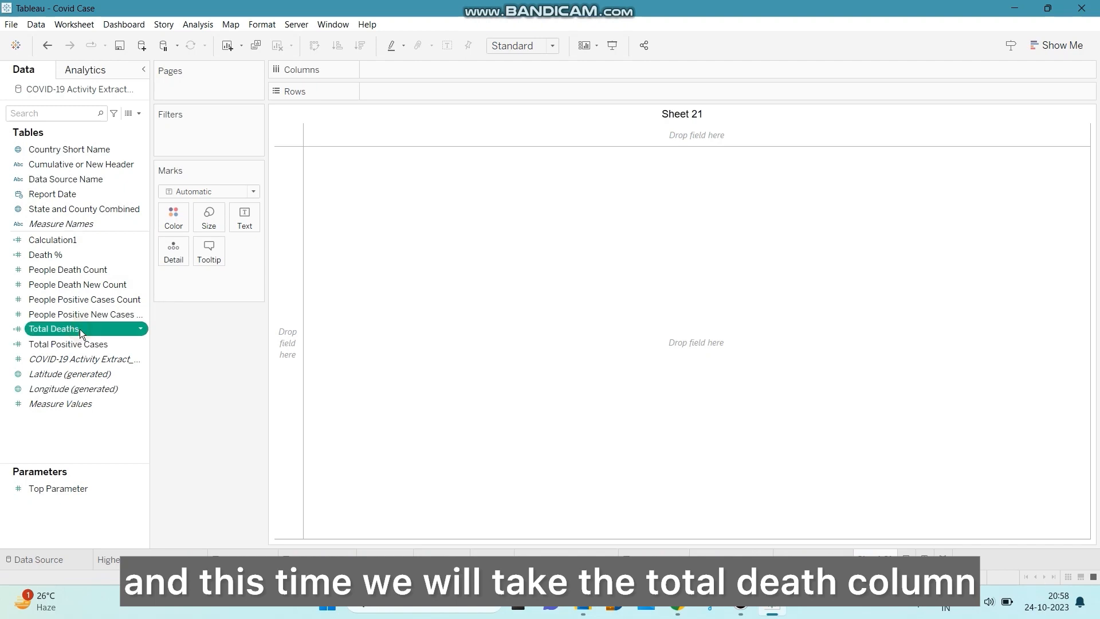
pyautogui.keyDown('ctrl'); pyautogui.click(101, 197); pyautogui.keyUp('ctrl')
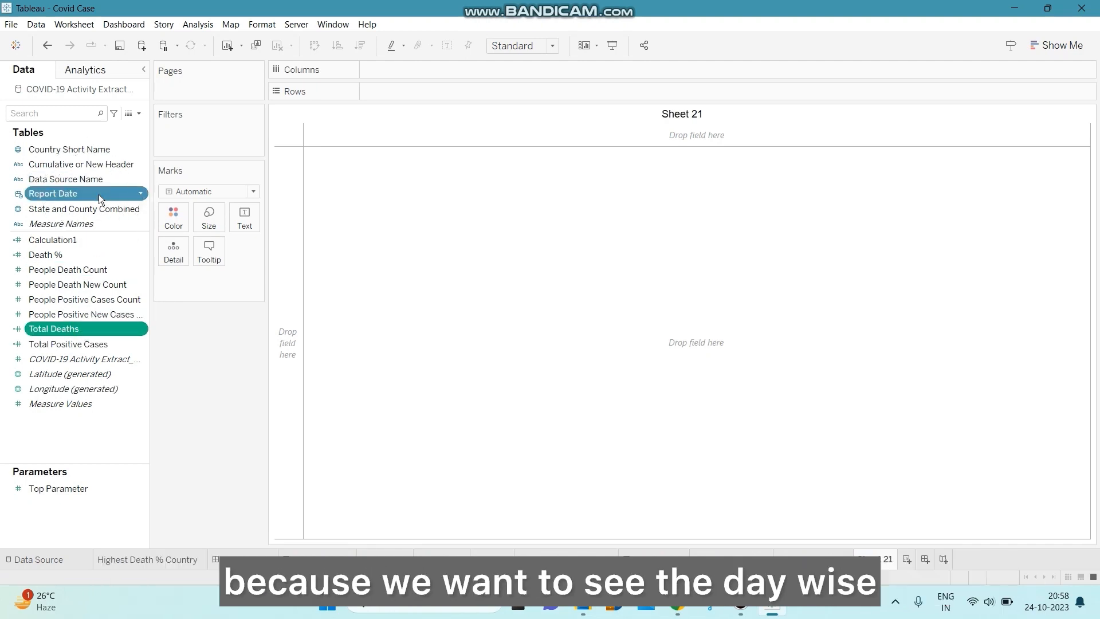
pyautogui.click(1047, 50)
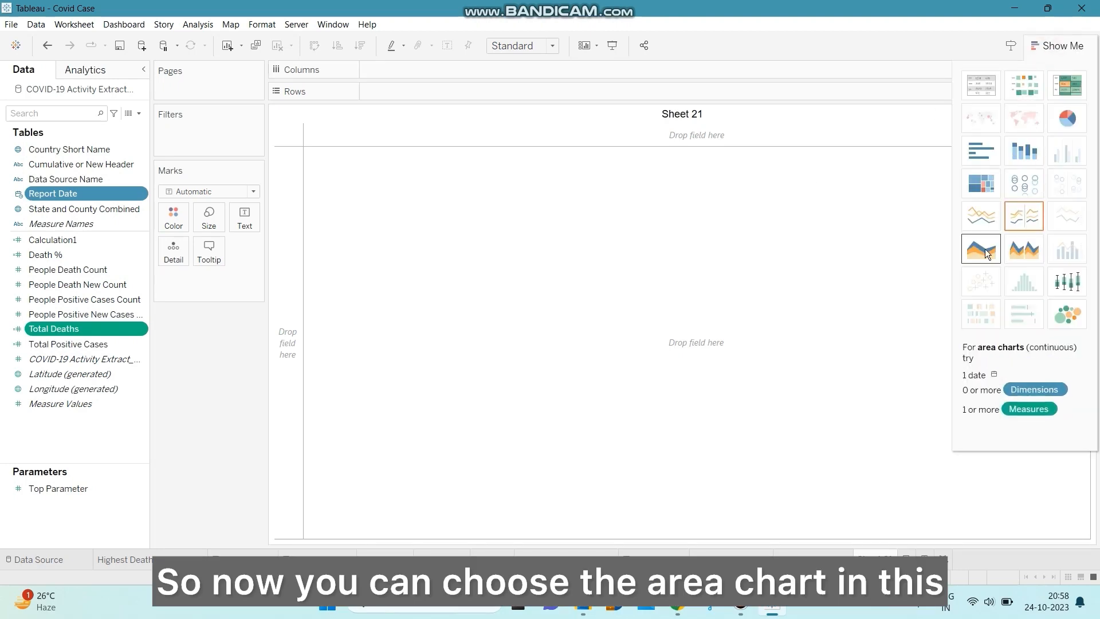
pyautogui.click(977, 248)
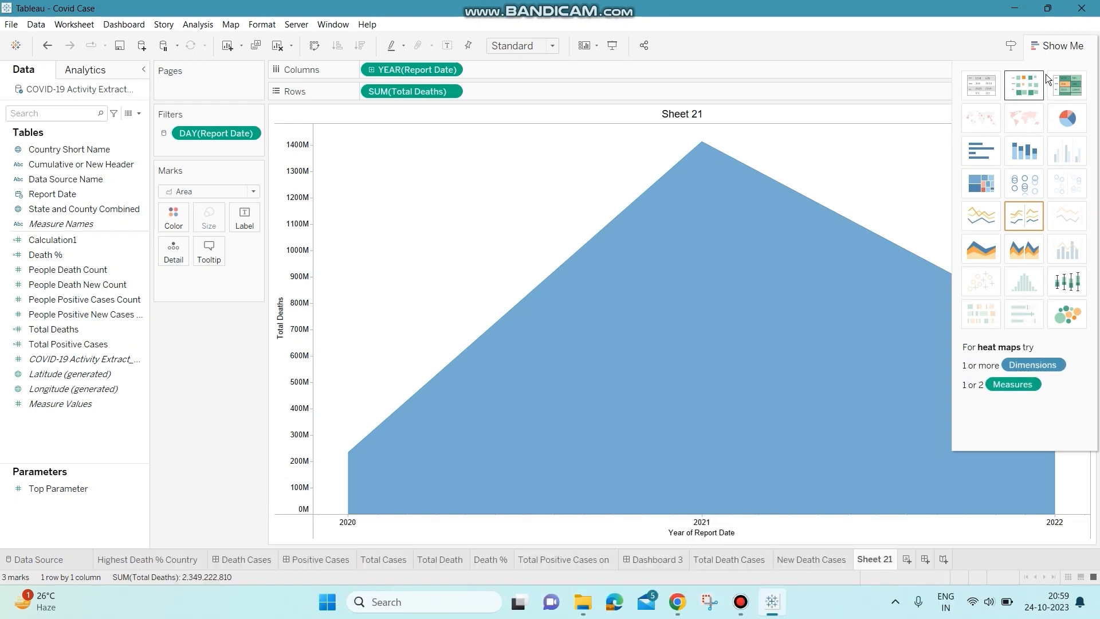
pyautogui.click(1047, 46)
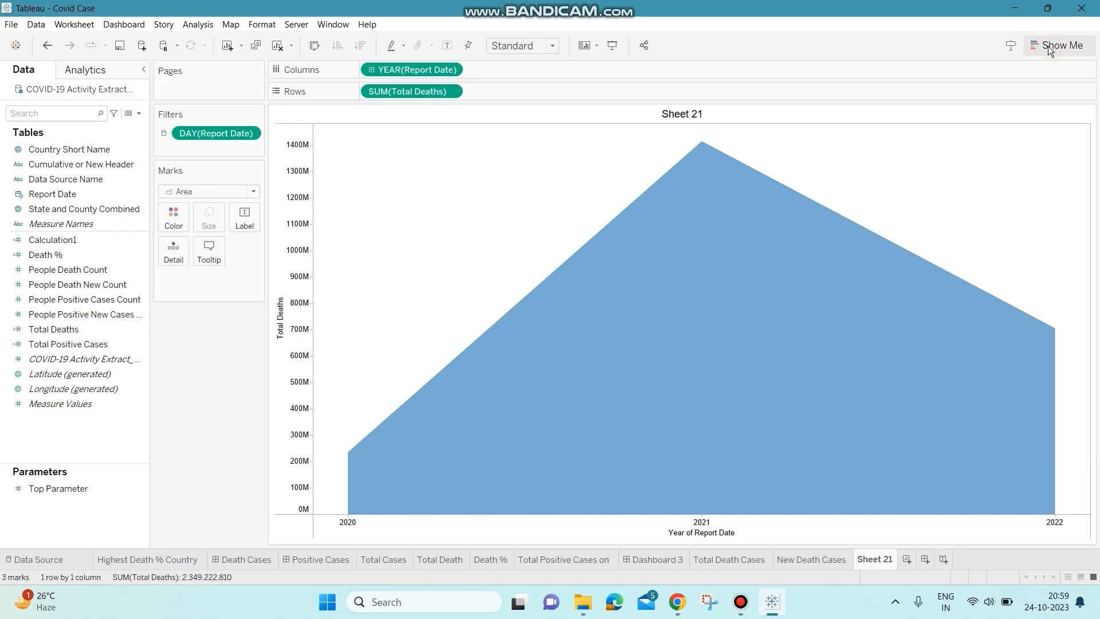
# - Change the area chart's Report Date from year to the continuous day level
pyautogui.moveTo(537, 340)
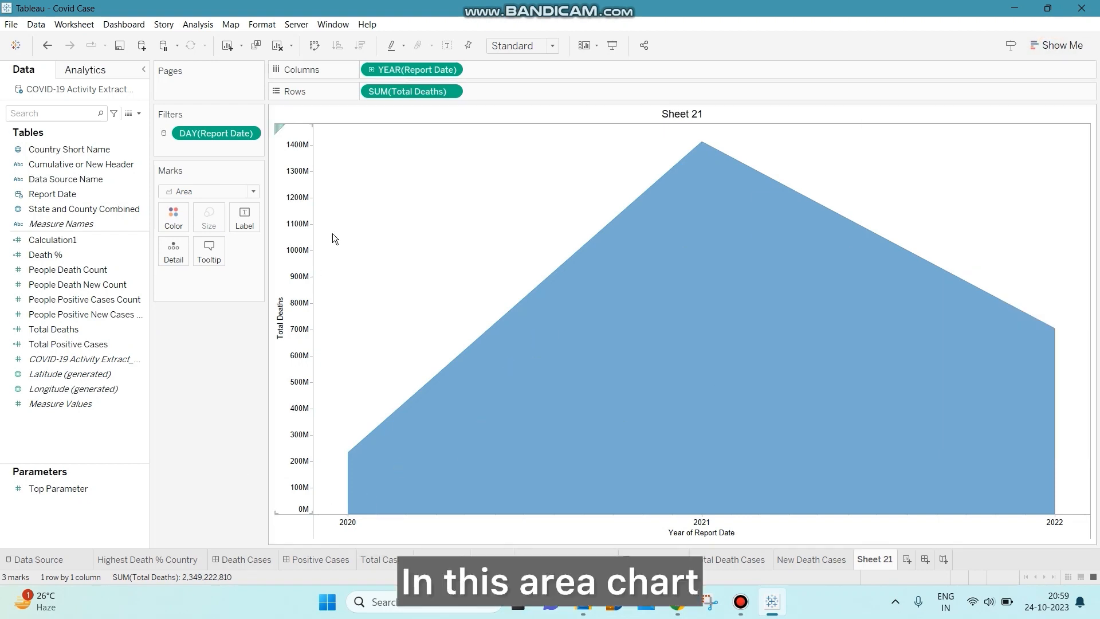
pyautogui.click(452, 68)
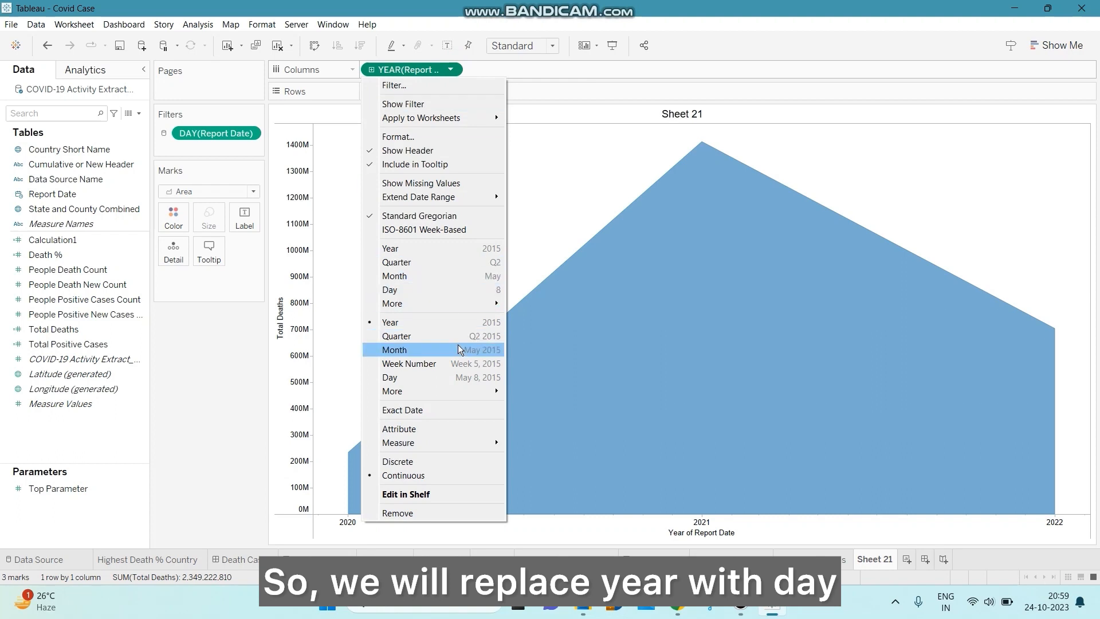
pyautogui.click(441, 384)
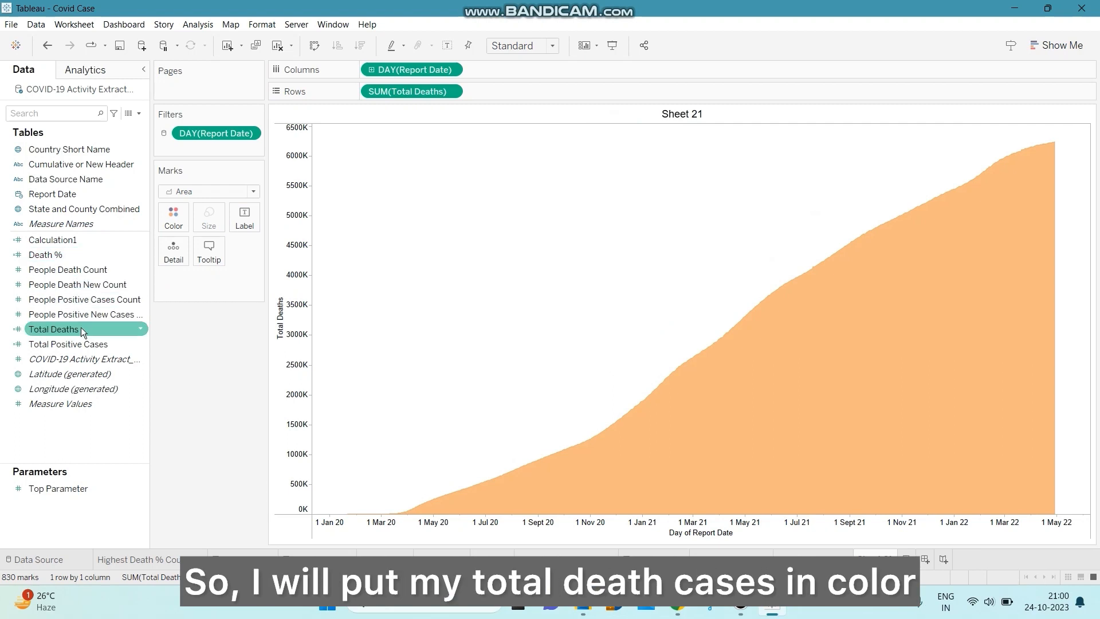
# - Color the area chart by Total Deaths using the Orange palette
pyautogui.moveTo(81, 327); pyautogui.dragTo(172, 220)
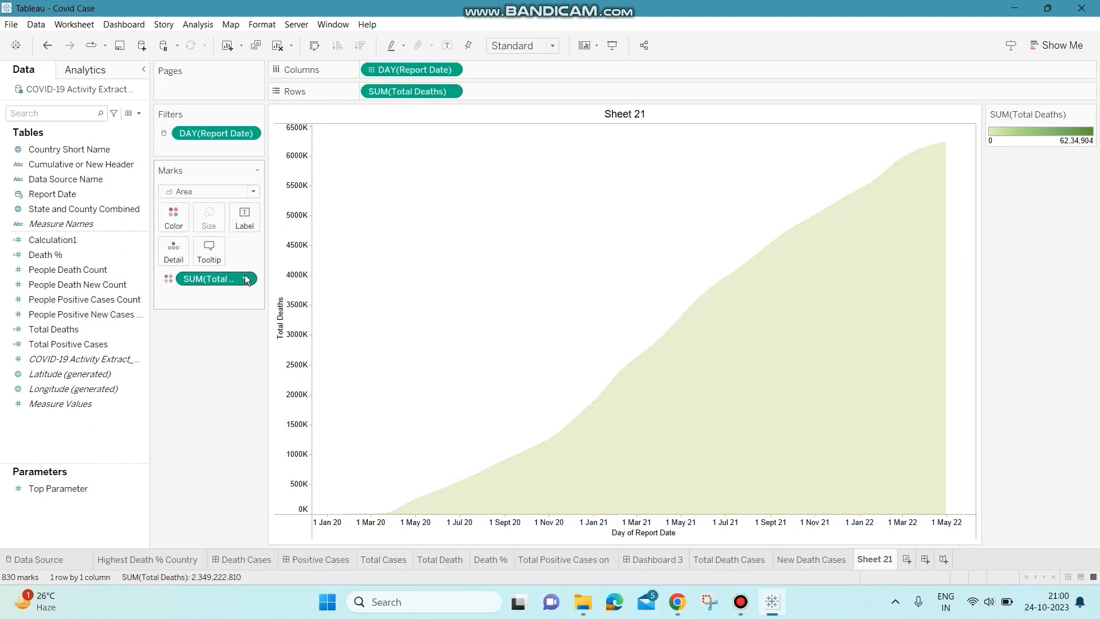
pyautogui.click(173, 223)
pyautogui.click(201, 259)
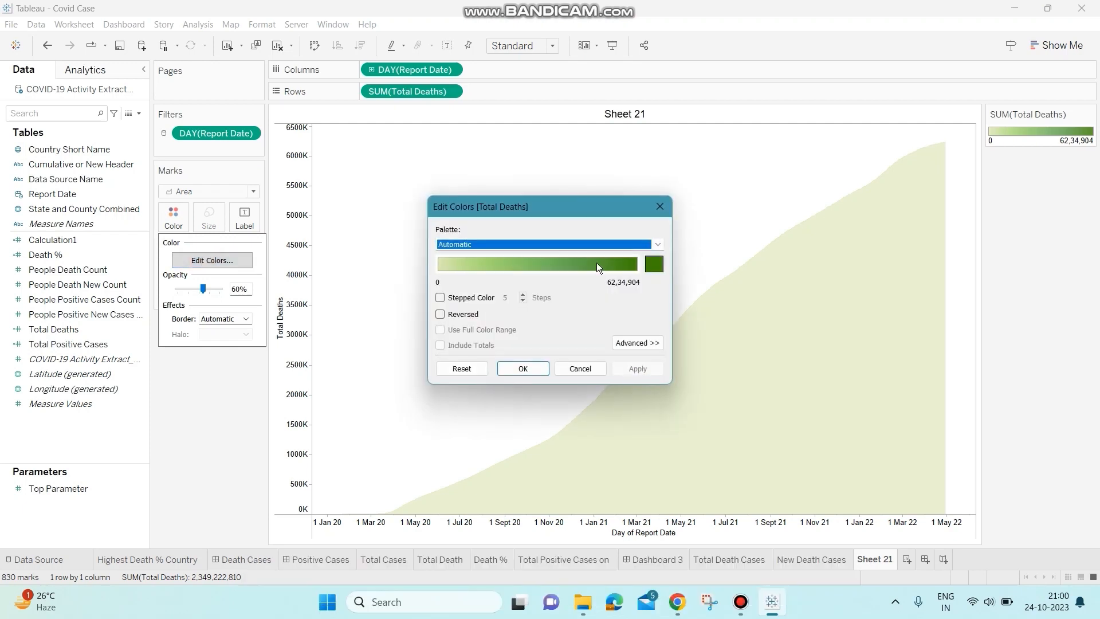
pyautogui.click(656, 245)
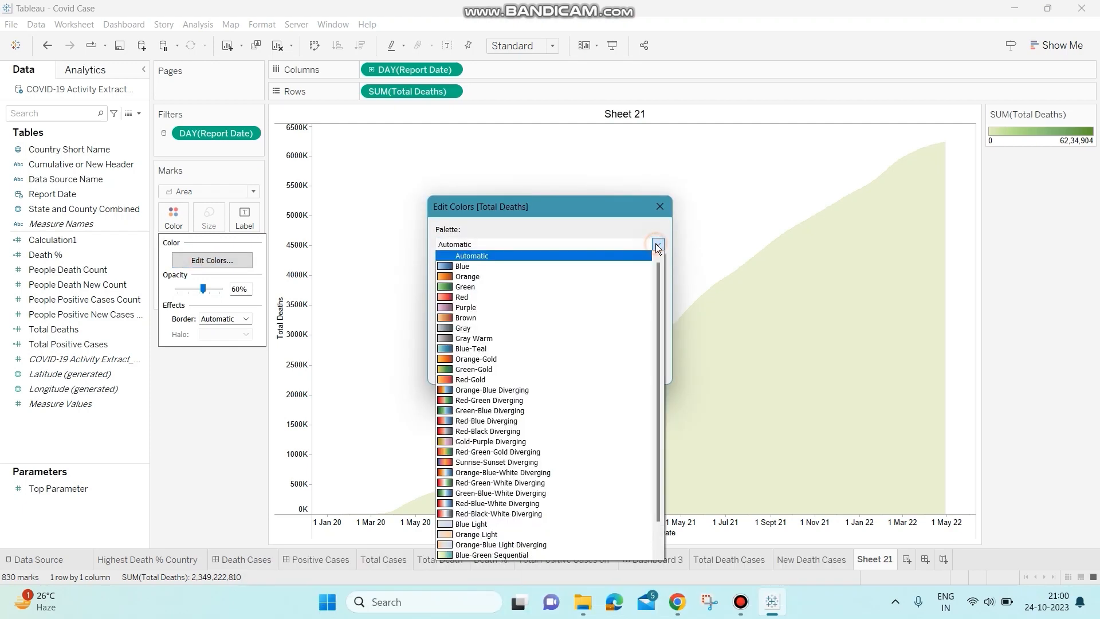
pyautogui.click(508, 277)
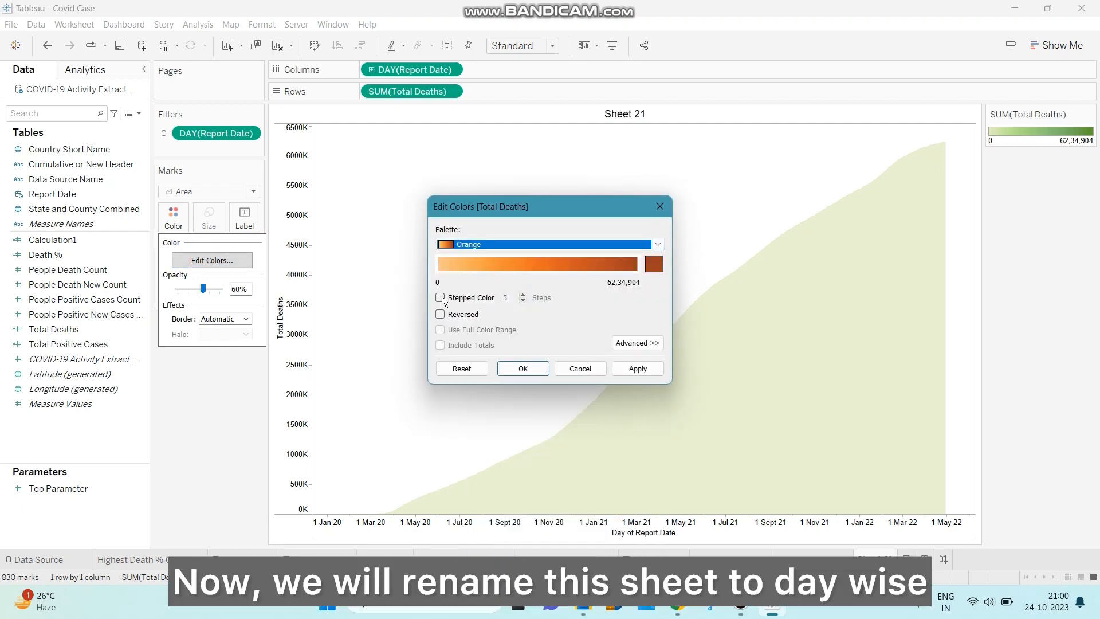
pyautogui.click(523, 368)
# - Rename the area chart worksheet as Daywise Total Death
pyautogui.doubleClick(874, 559)
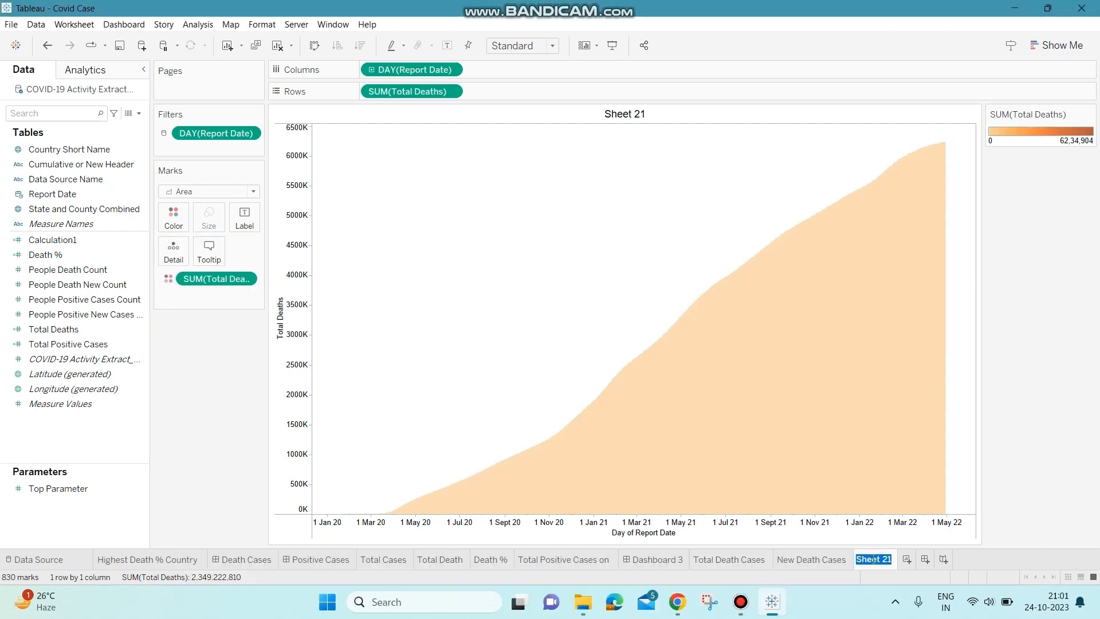
pyautogui.write('Daywise ')
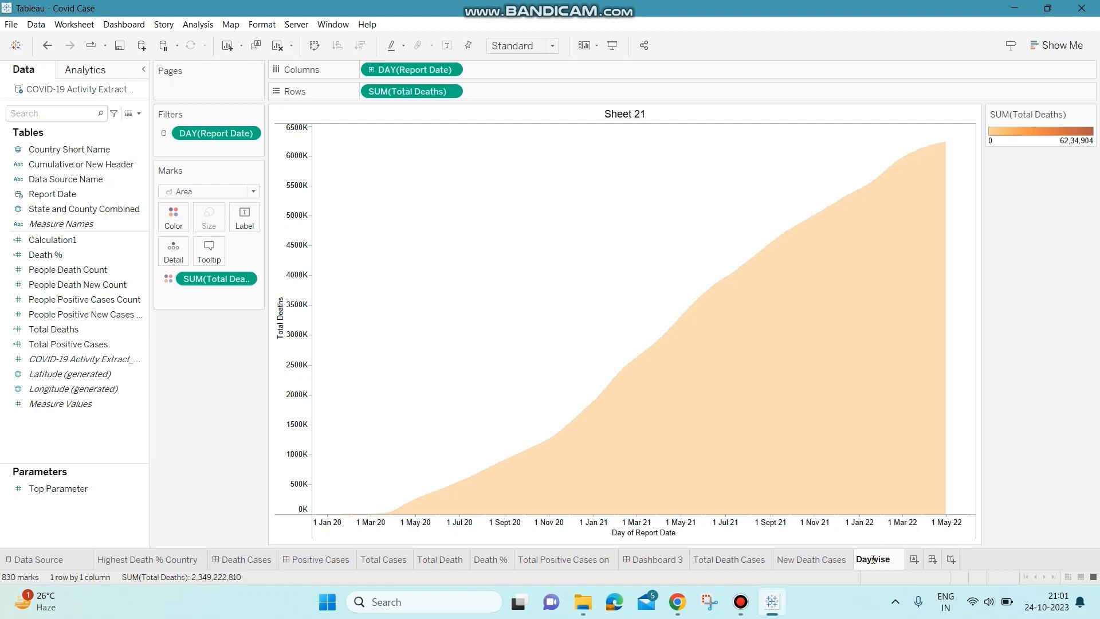
pyautogui.write('Total Dea')
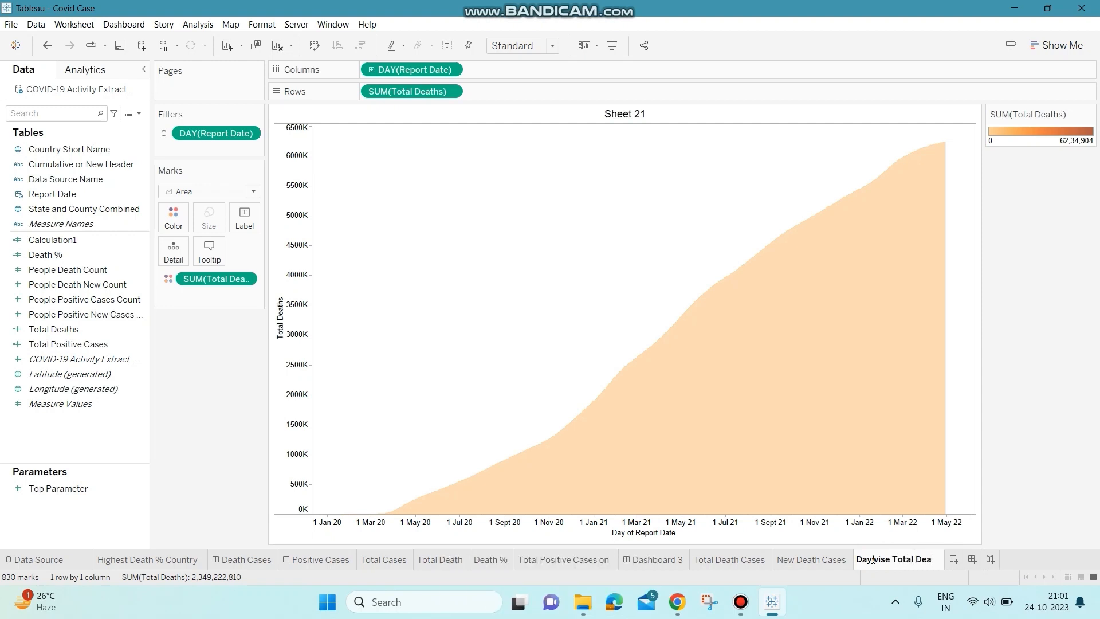
pyautogui.write('th')
pyautogui.press('Return')
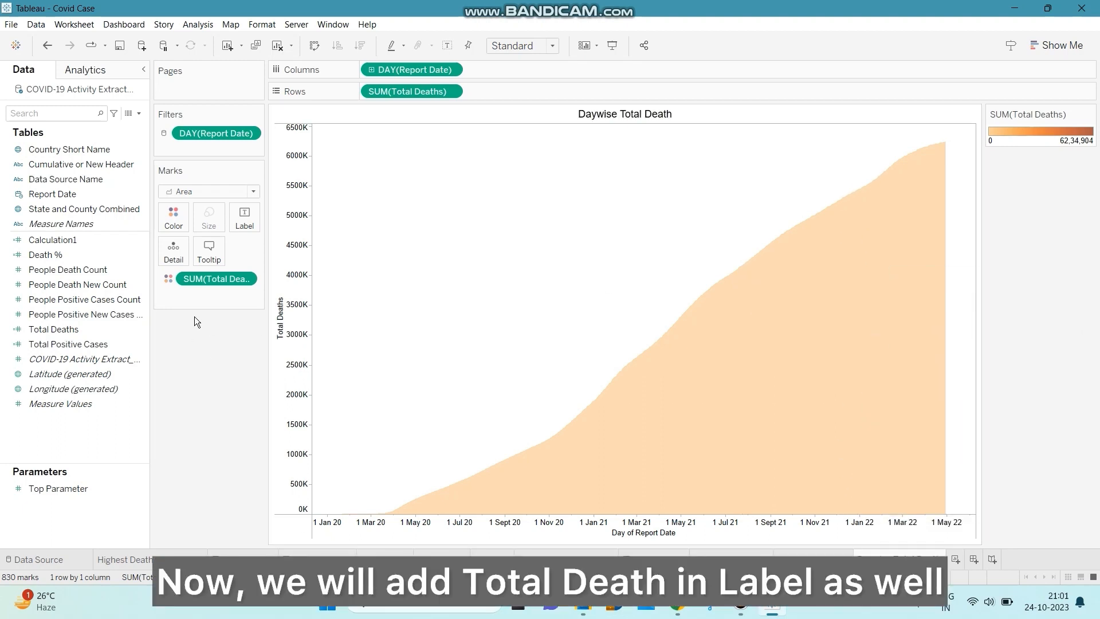
# - Label the Daywise Total Death area chart with Total Deaths, showing only the minimum and maximum values
pyautogui.click(95, 270)
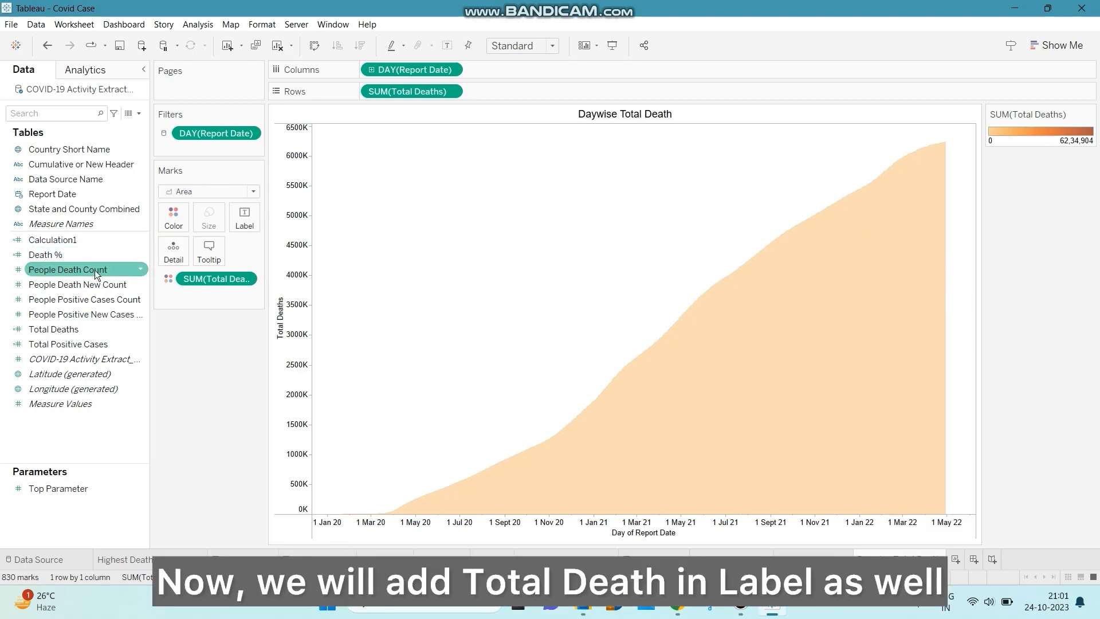
pyautogui.moveTo(79, 329); pyautogui.dragTo(245, 220)
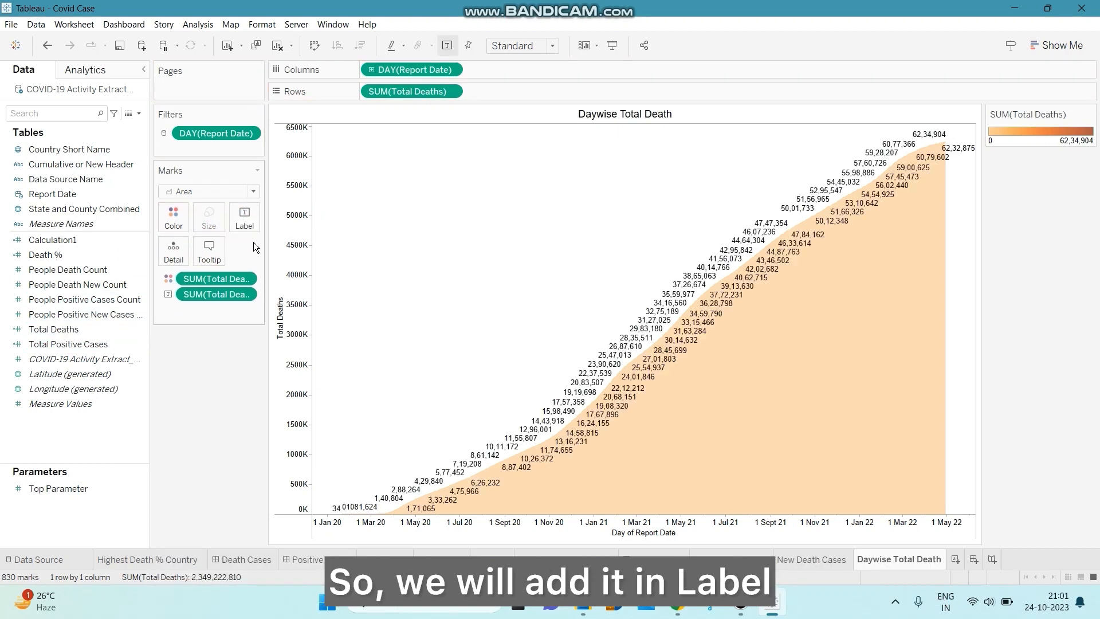
pyautogui.click(250, 217)
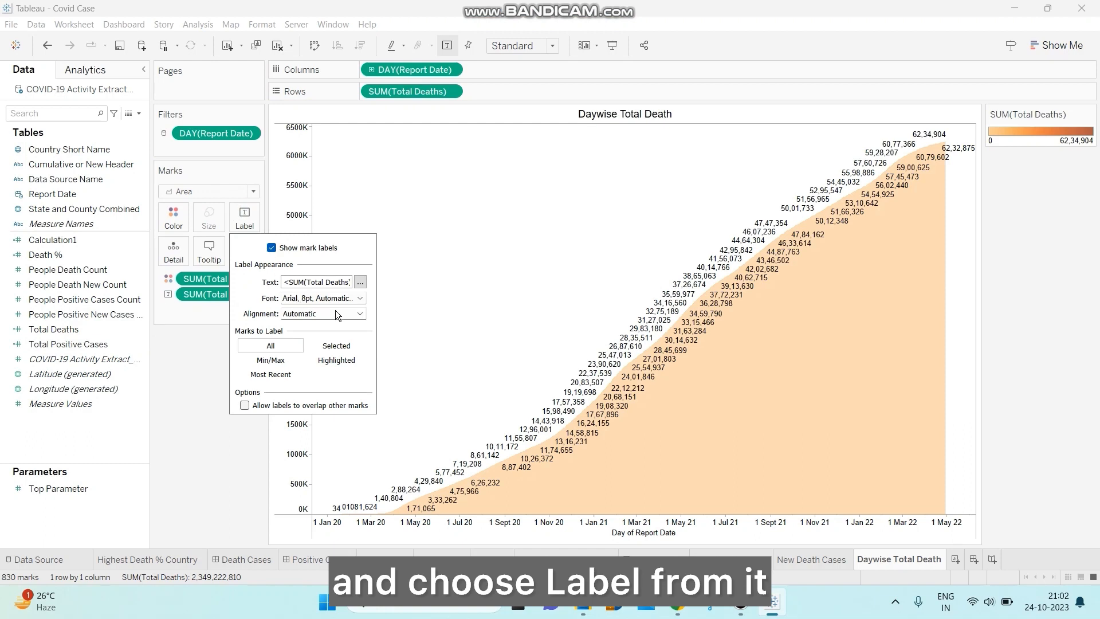
pyautogui.click(278, 360)
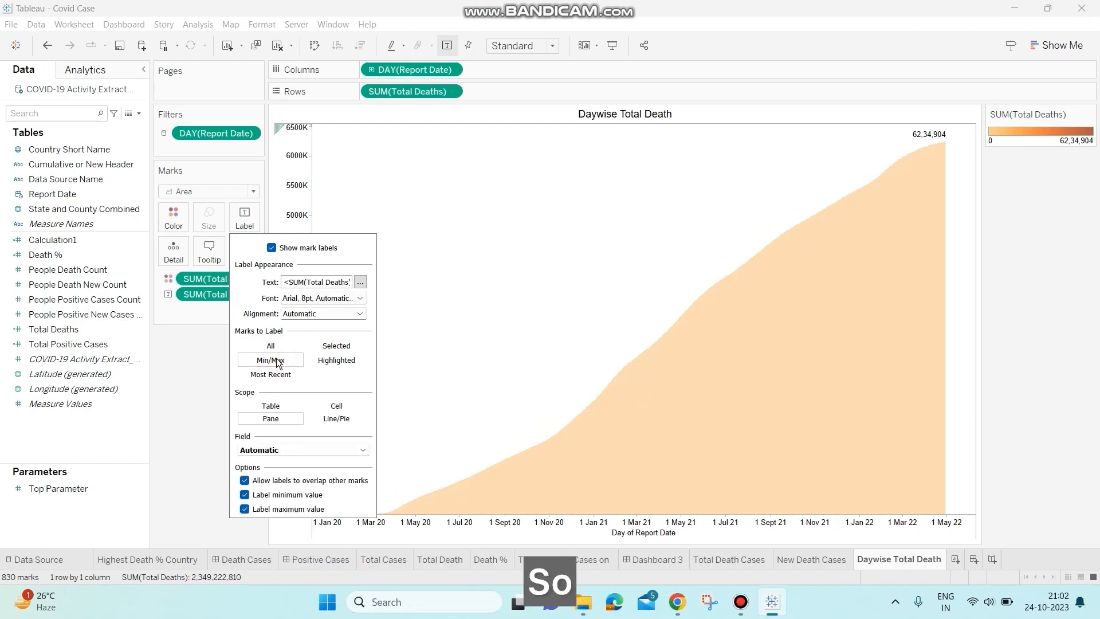
pyautogui.click(197, 402)
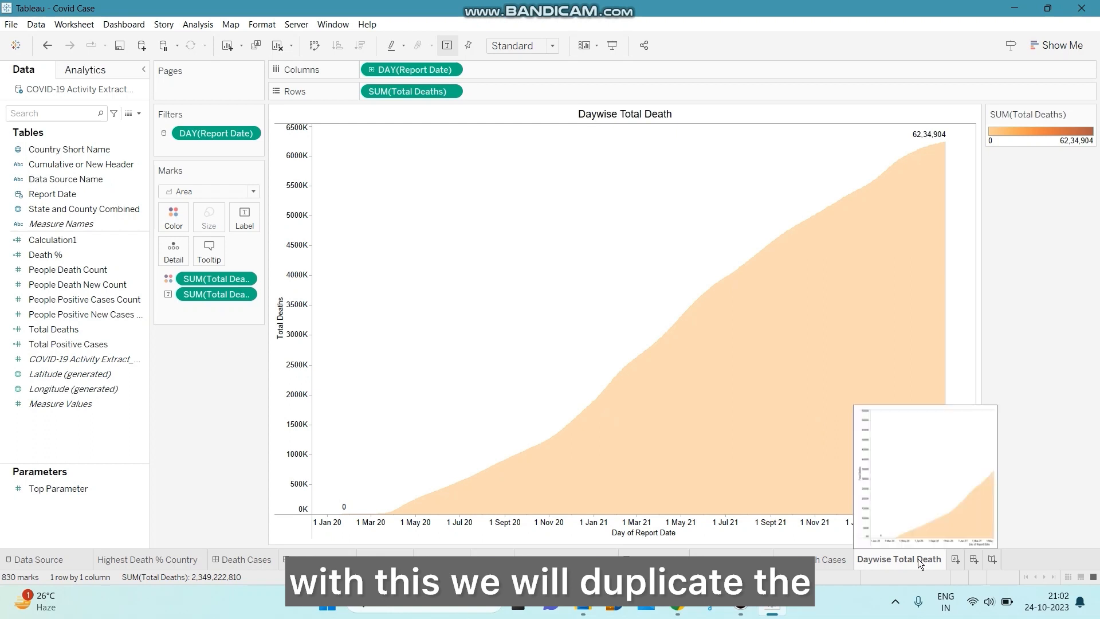
# - Duplicate the Daywise Total Death worksheet and rename the copy as Daywise New Death Cases
pyautogui.moveTo(917, 559); pyautogui.dragTo(941, 559)
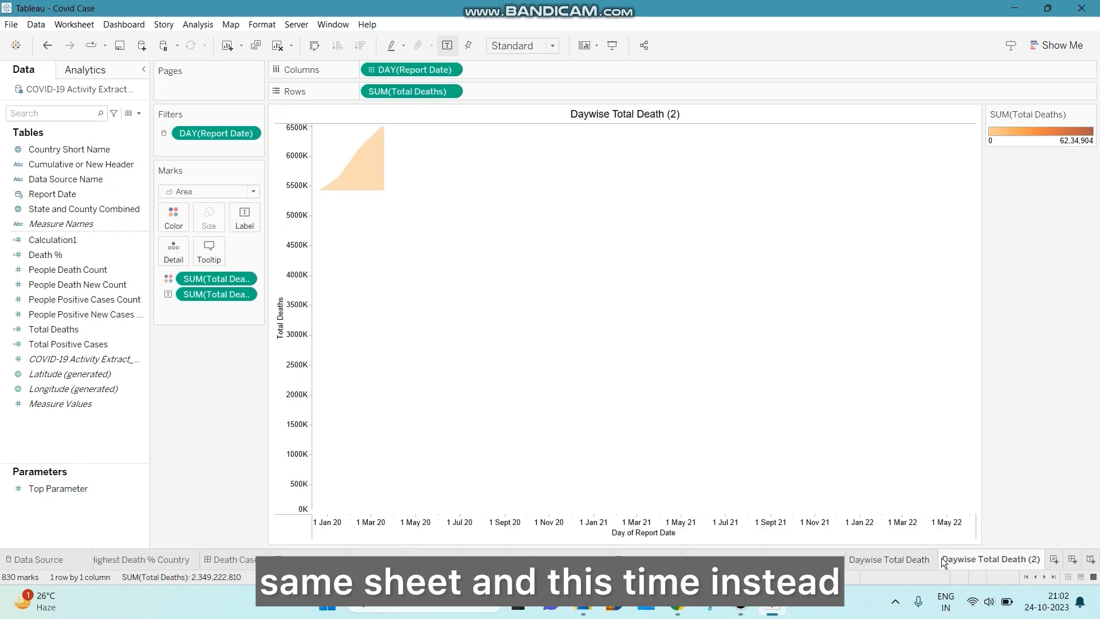
pyautogui.doubleClick(972, 559)
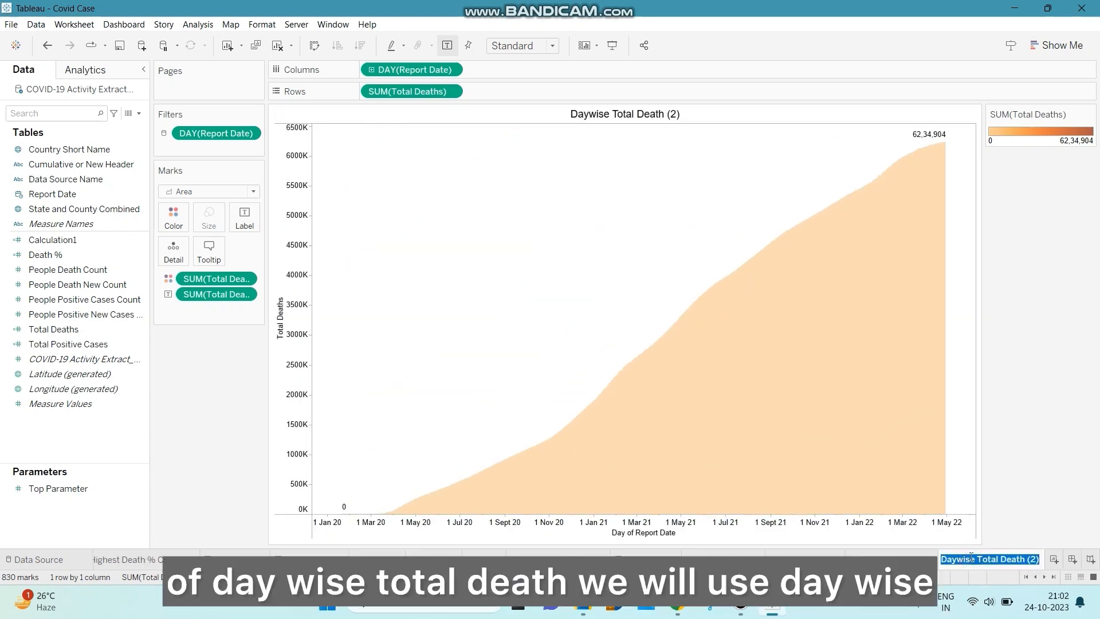
pyautogui.click(1039, 559)
pyautogui.press('BackSpace')
pyautogui.press('BackSpace')
pyautogui.press('BackSpace')
pyautogui.press('BackSpace')
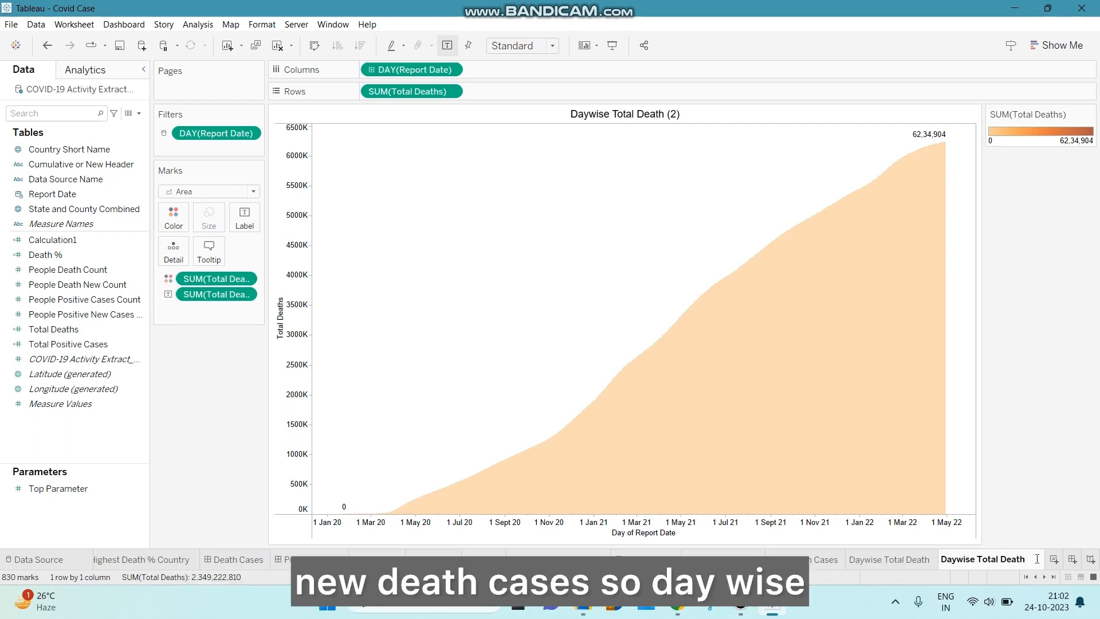
pyautogui.click(1000, 559)
pyautogui.press('BackSpace')
pyautogui.press('BackSpace')
pyautogui.press('BackSpace')
pyautogui.press('BackSpace')
pyautogui.press('BackSpace')
pyautogui.press('BackSpace')
pyautogui.write('New Death')
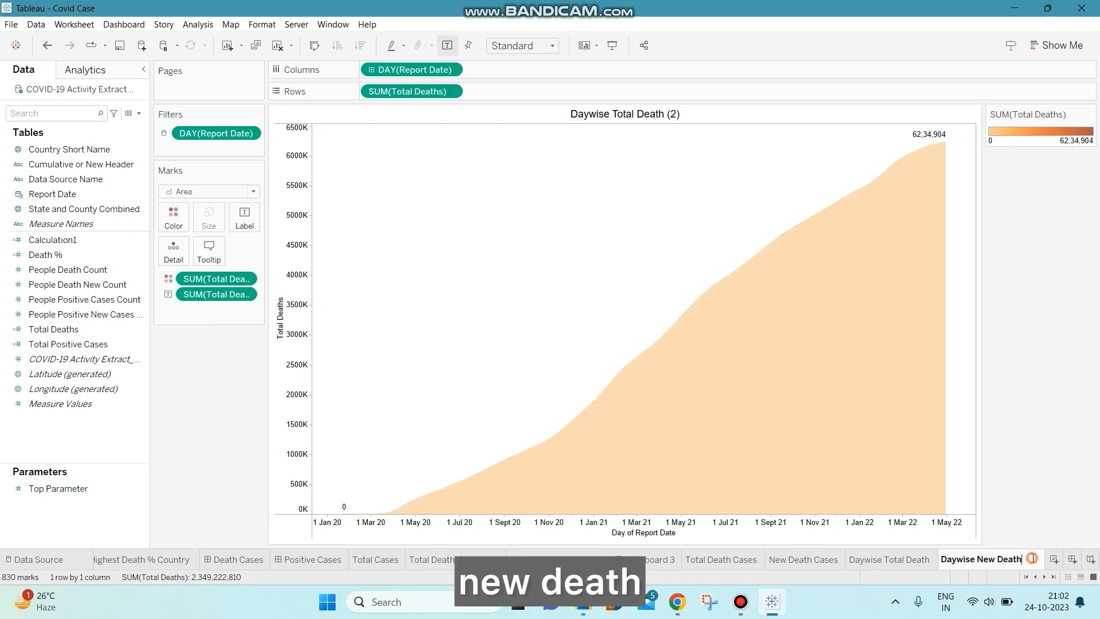
pyautogui.write(' Ca')
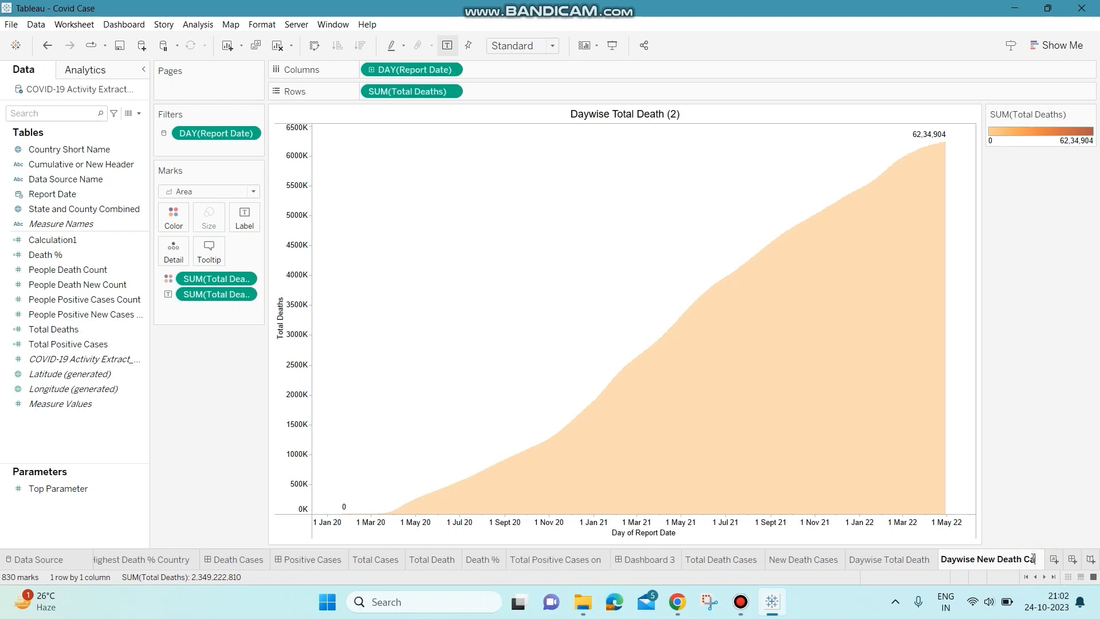
pyautogui.write('ses')
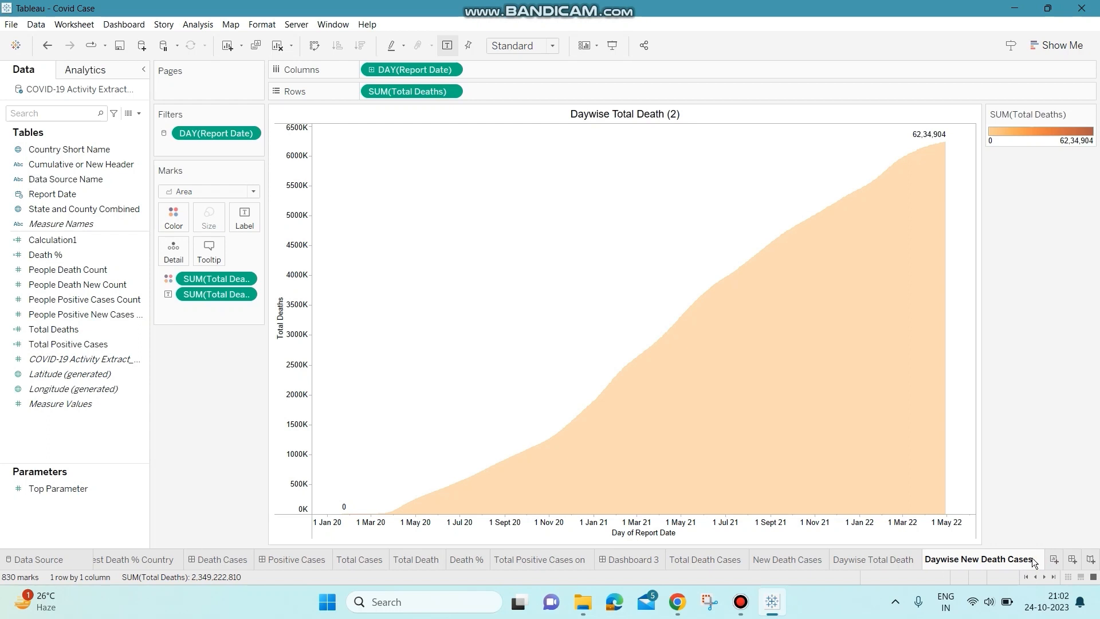
pyautogui.press('Return')
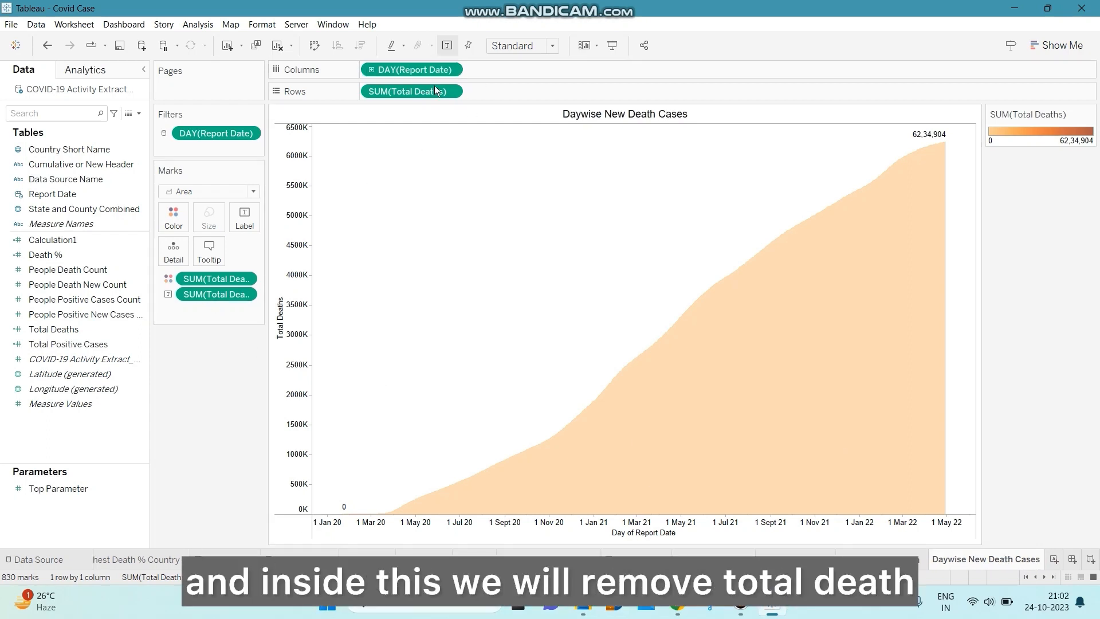
# - Replace Total Deaths with People Death New Count on the chart's rows and label
pyautogui.moveTo(430, 91); pyautogui.dragTo(17, 209)
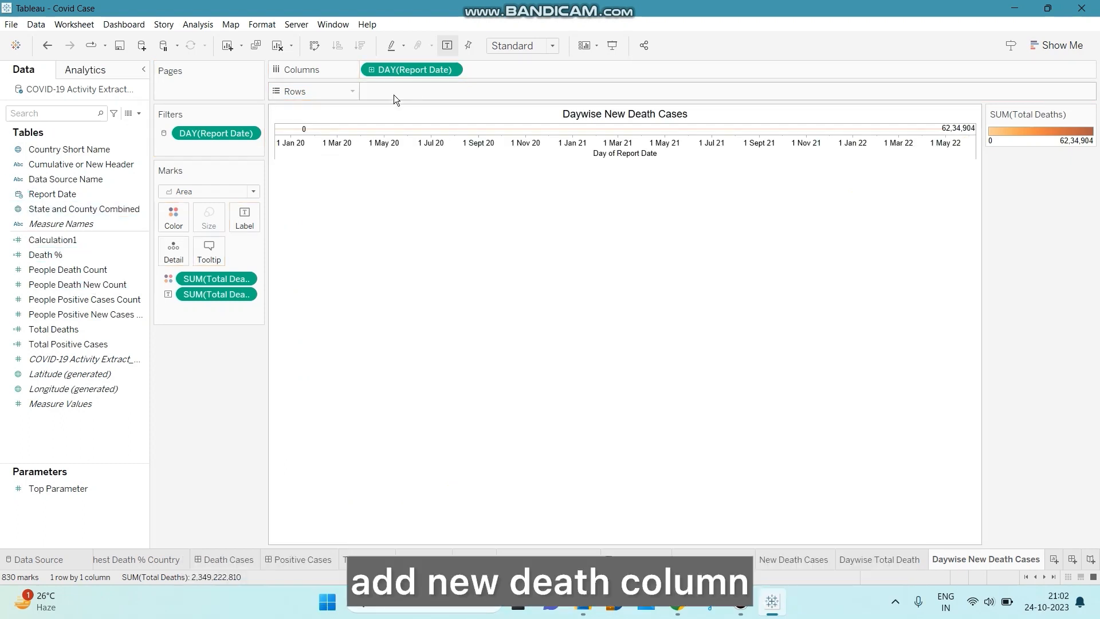
pyautogui.moveTo(93, 287); pyautogui.dragTo(428, 96)
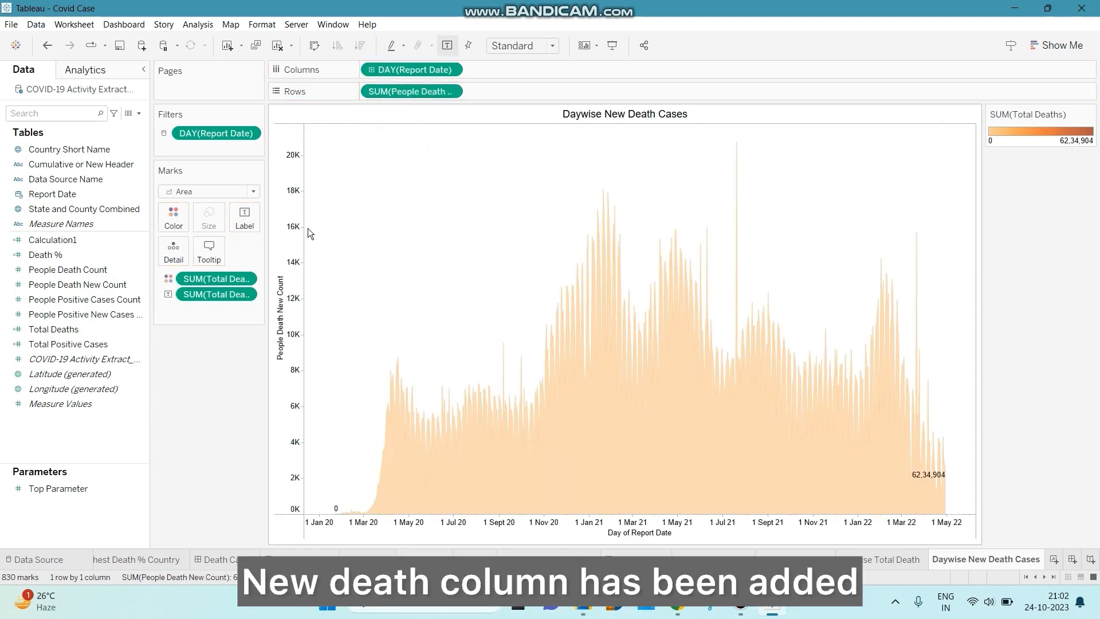
pyautogui.moveTo(214, 296); pyautogui.dragTo(245, 211)
pyautogui.click(78, 281)
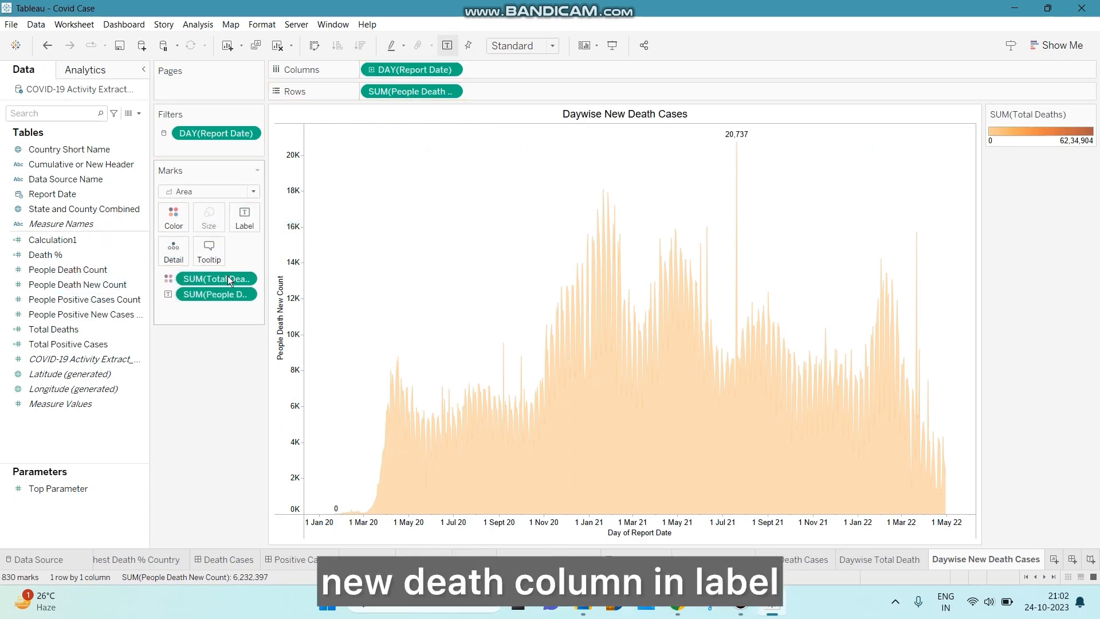
# - Color the new death area chart by People Death New Count using the Brown palette
pyautogui.moveTo(226, 279); pyautogui.dragTo(167, 219)
pyautogui.click(80, 317)
pyautogui.click(78, 270)
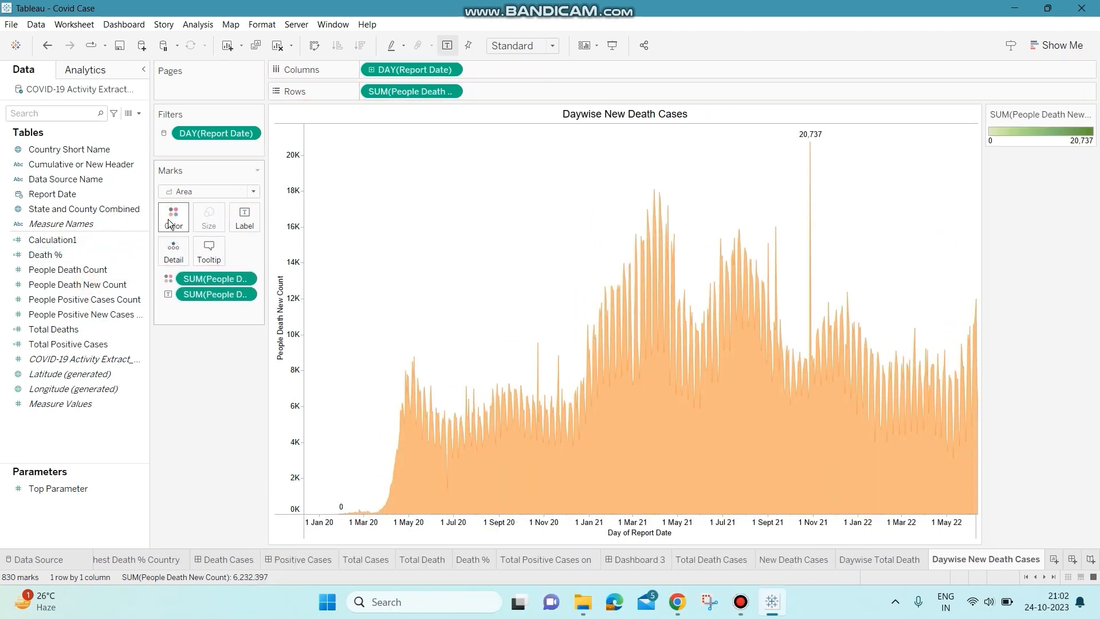
pyautogui.click(171, 218)
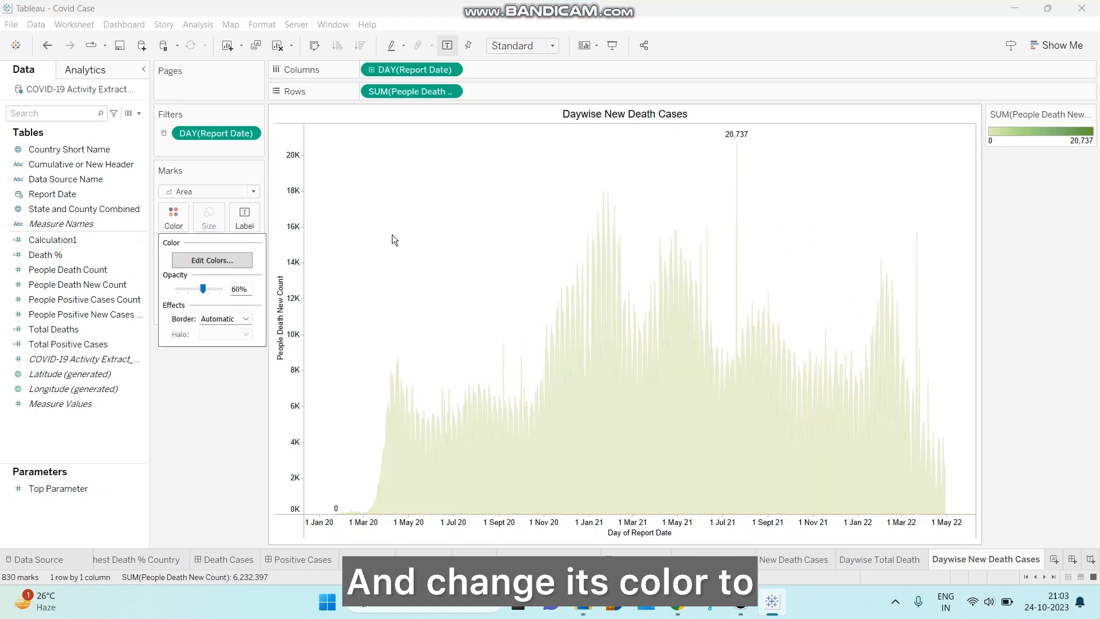
pyautogui.click(225, 263)
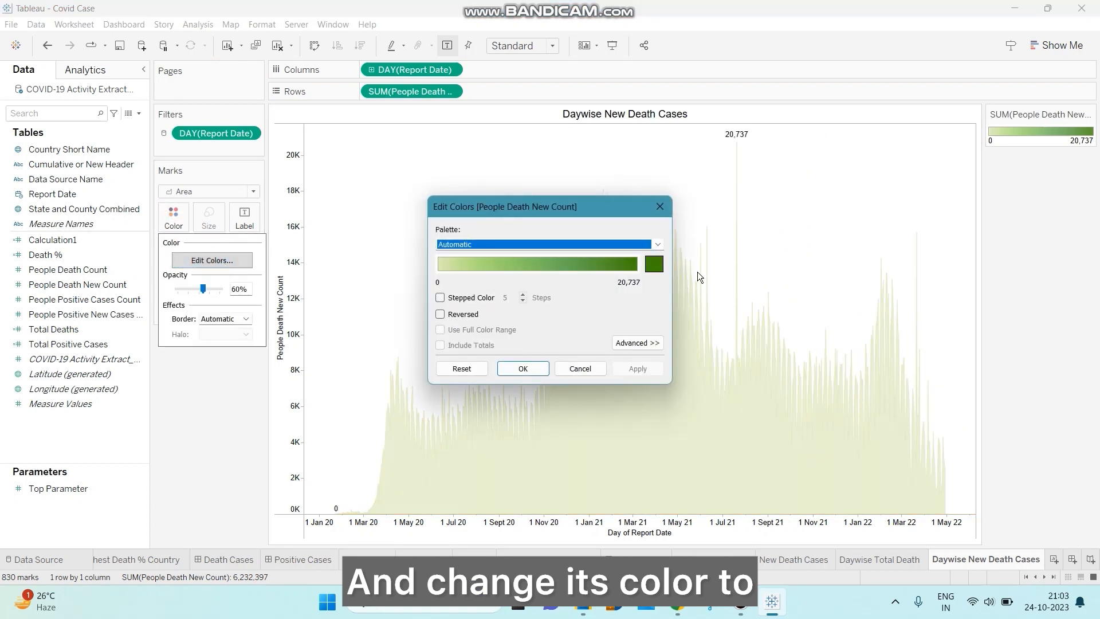
pyautogui.click(658, 249)
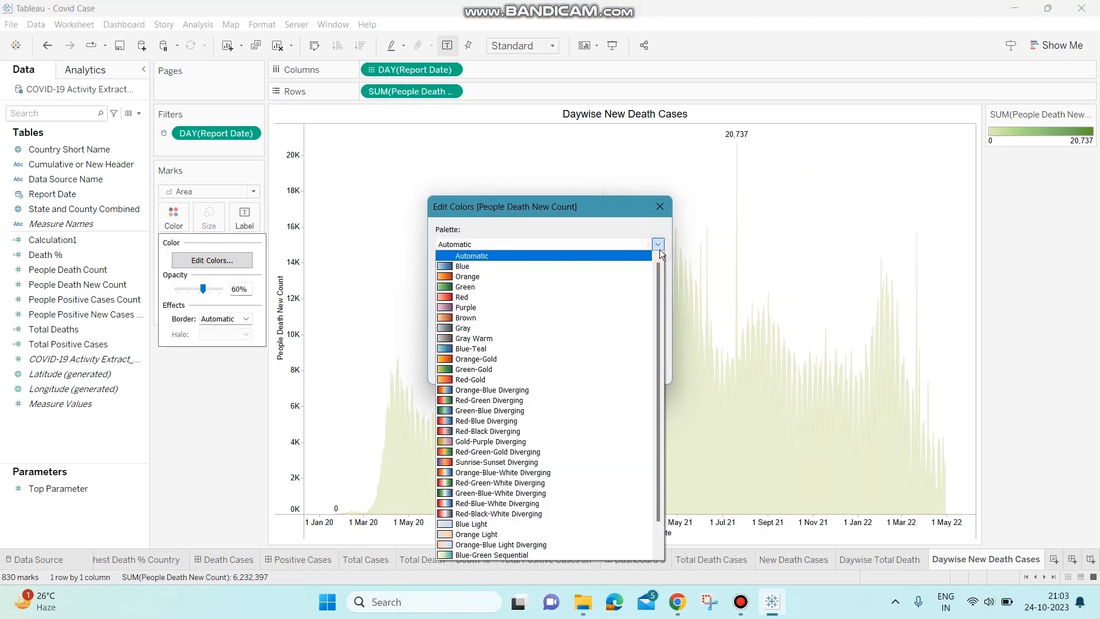
pyautogui.click(539, 317)
pyautogui.click(530, 368)
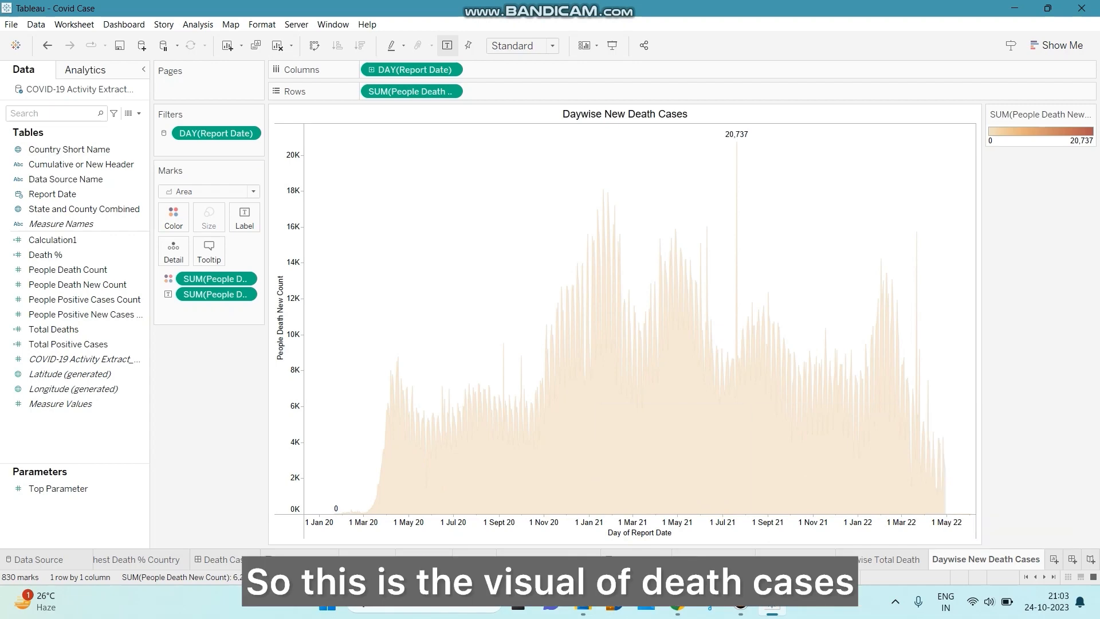
# - Check the combined chart on the Death Cases dashboard and duplicate the Daywise New Death Cases worksheet
pyautogui.click(225, 559)
pyautogui.scroll(-1, 479, 491)
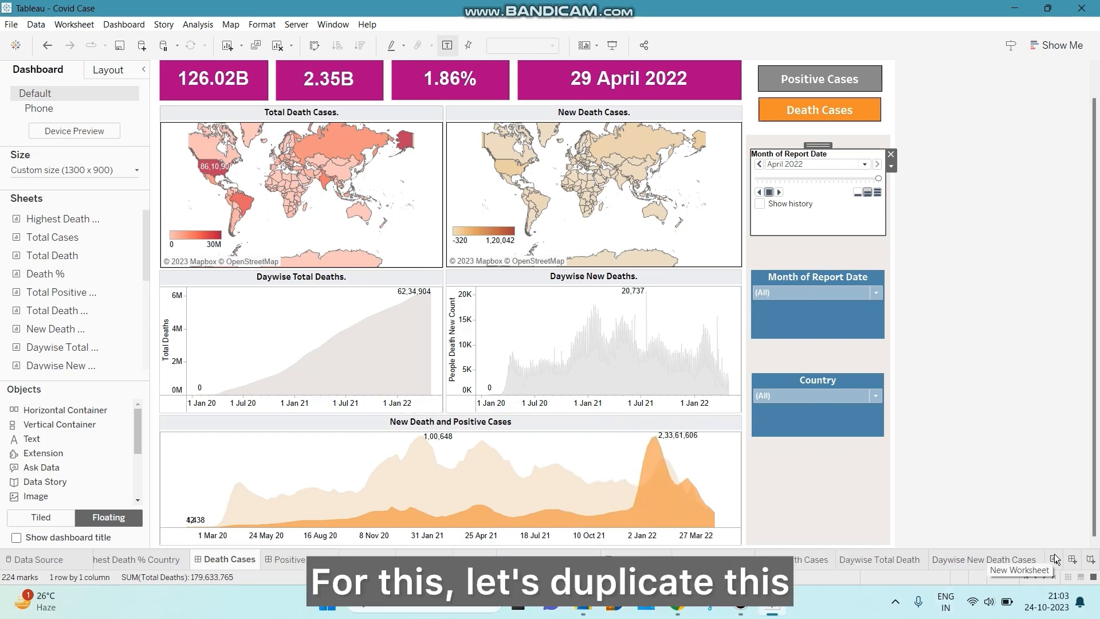
pyautogui.click(1024, 563)
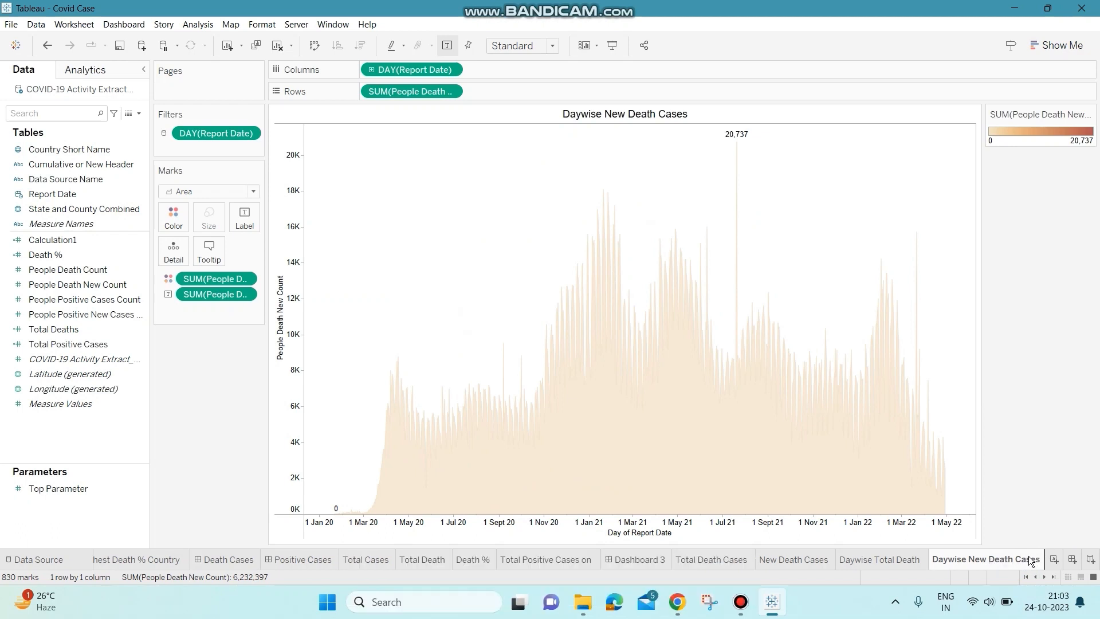
pyautogui.moveTo(1031, 559); pyautogui.dragTo(1043, 557)
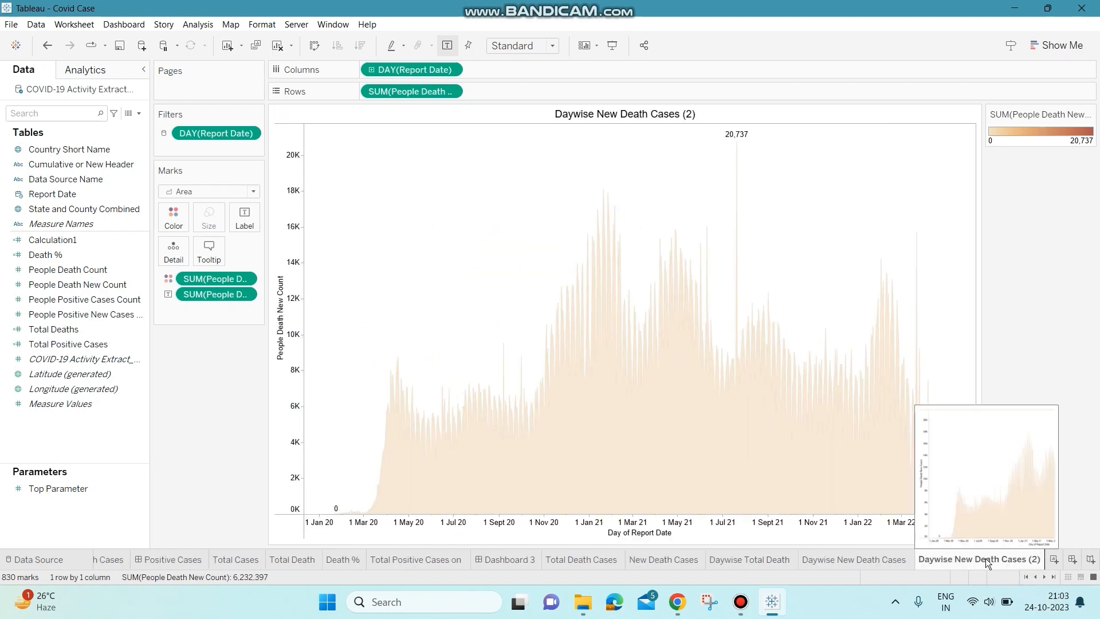
# - Rename the duplicated worksheet as "New Death and Positive Cases." including the trailing period
pyautogui.doubleClick(1025, 560)
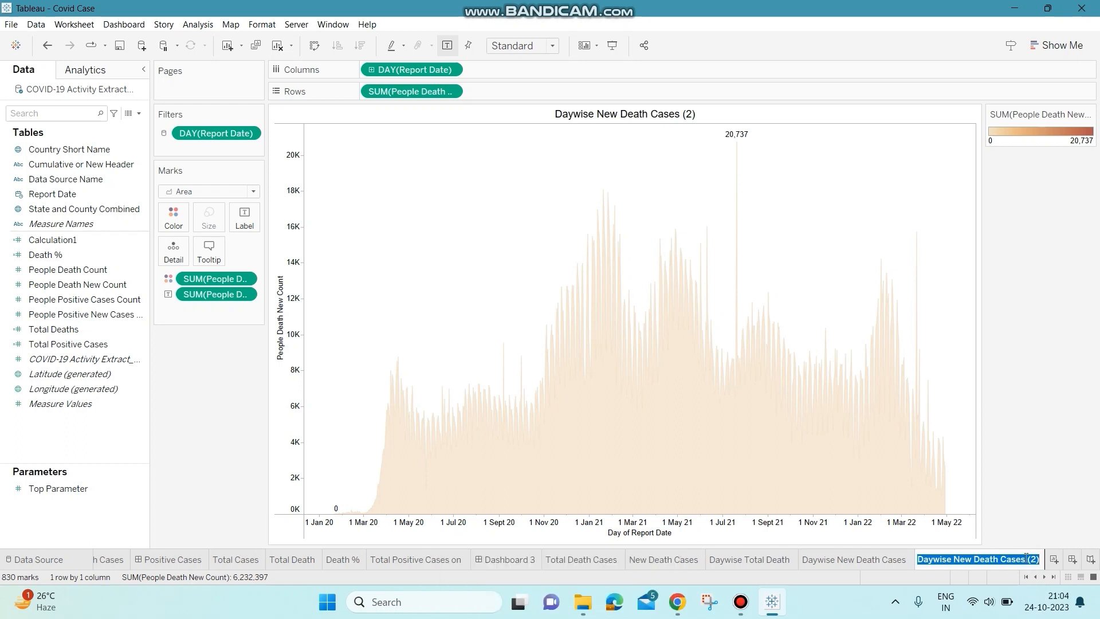
pyautogui.write('New Deat')
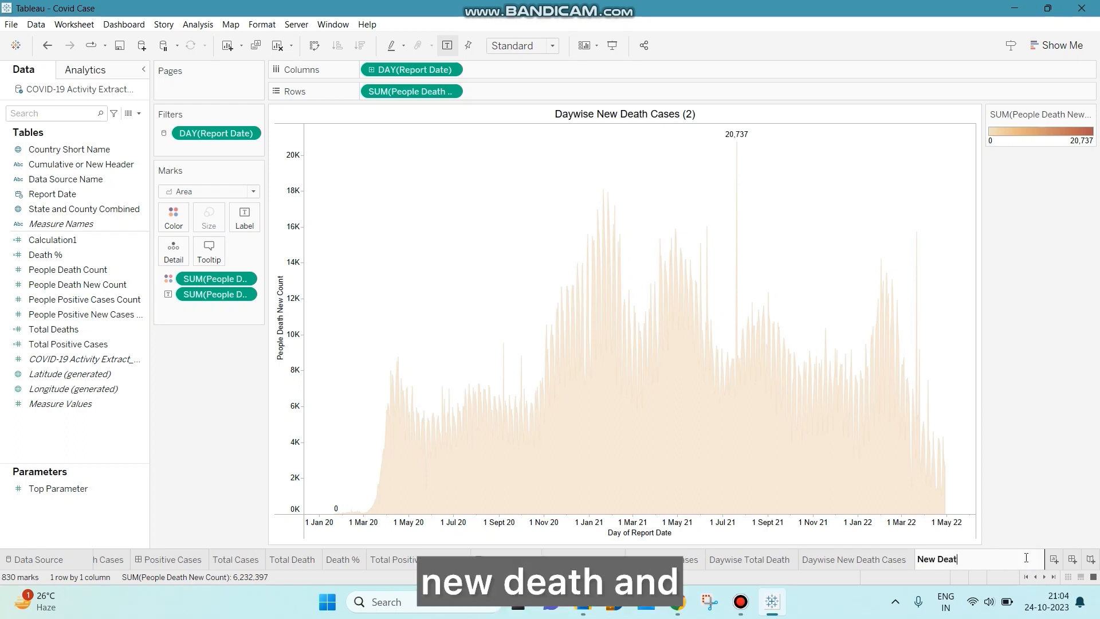
pyautogui.write('h and ')
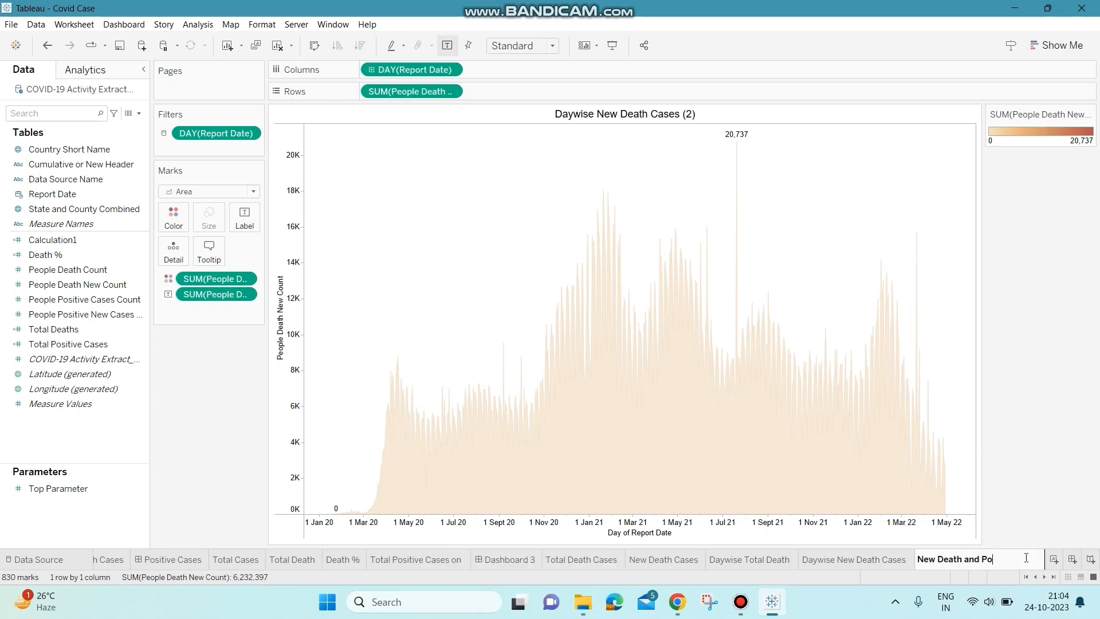
pyautogui.write('Positive CAses')
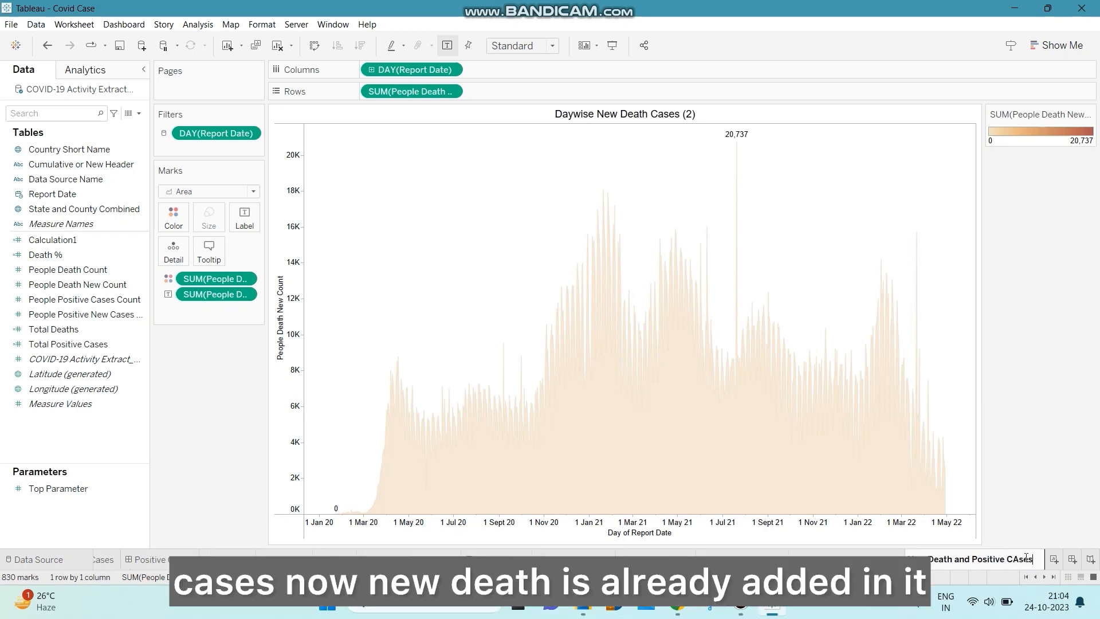
pyautogui.press('BackSpace')
pyautogui.press('BackSpace')
pyautogui.press('BackSpace')
pyautogui.press('BackSpace')
pyautogui.write('a')
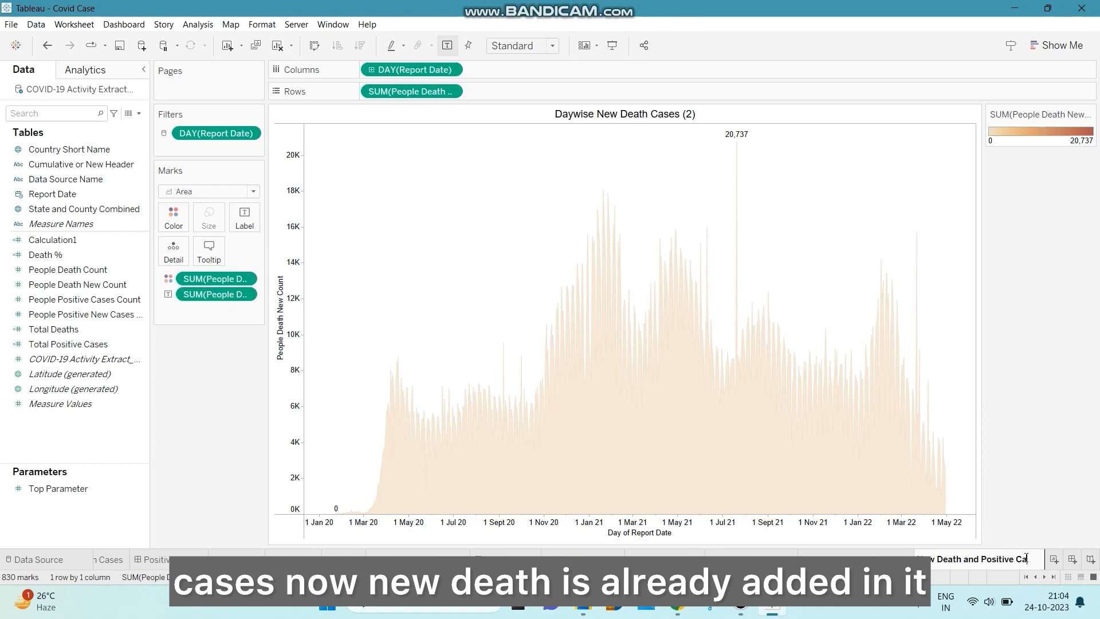
pyautogui.write('ses')
pyautogui.press('Return')
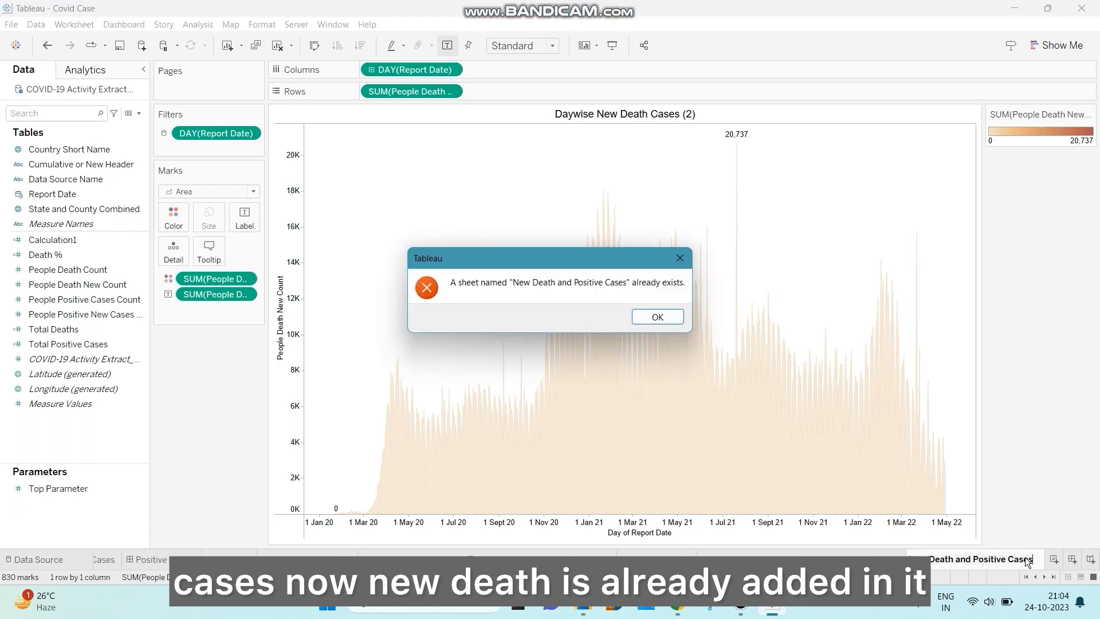
pyautogui.click(654, 316)
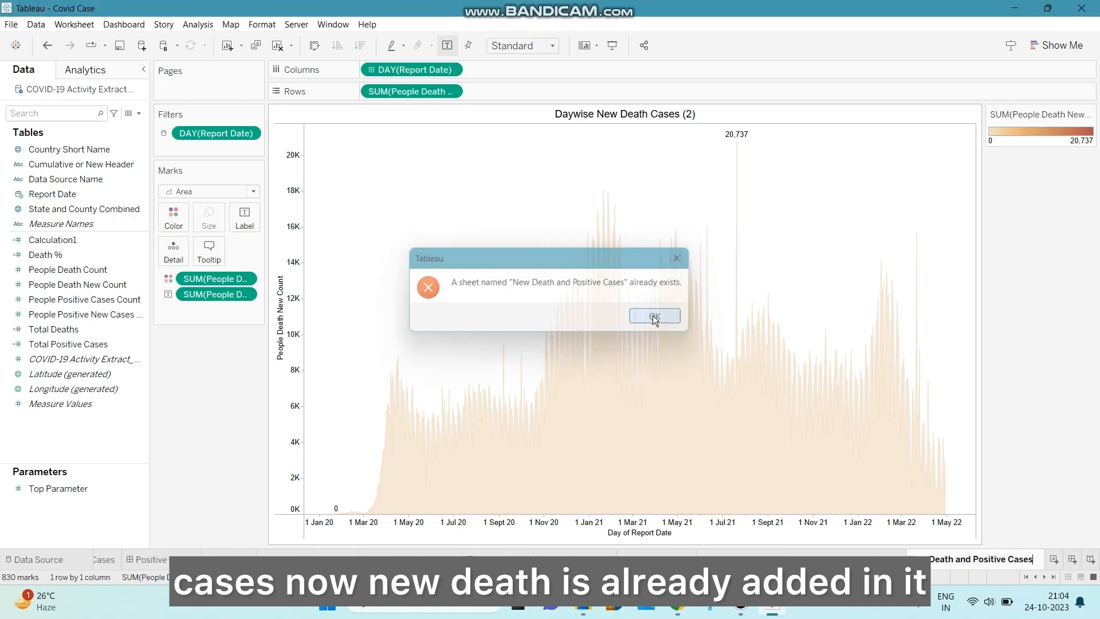
pyautogui.write('.')
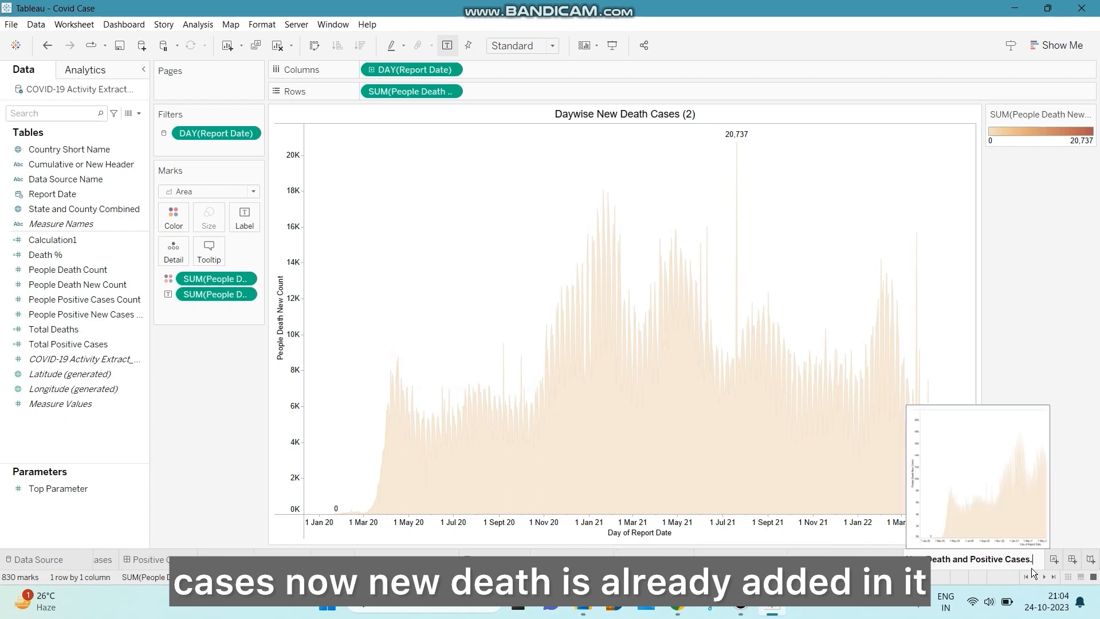
pyautogui.press('Return')
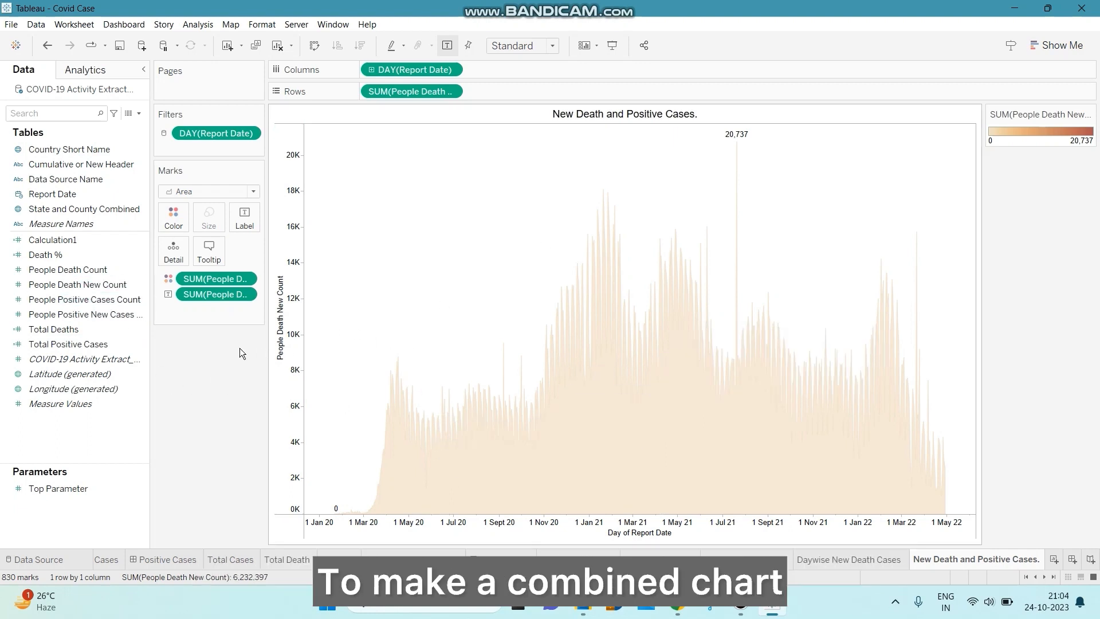
# - Add People Positive Cases Count to the area chart on a secondary axis and open the separate marks settings for its measures
pyautogui.click(91, 267)
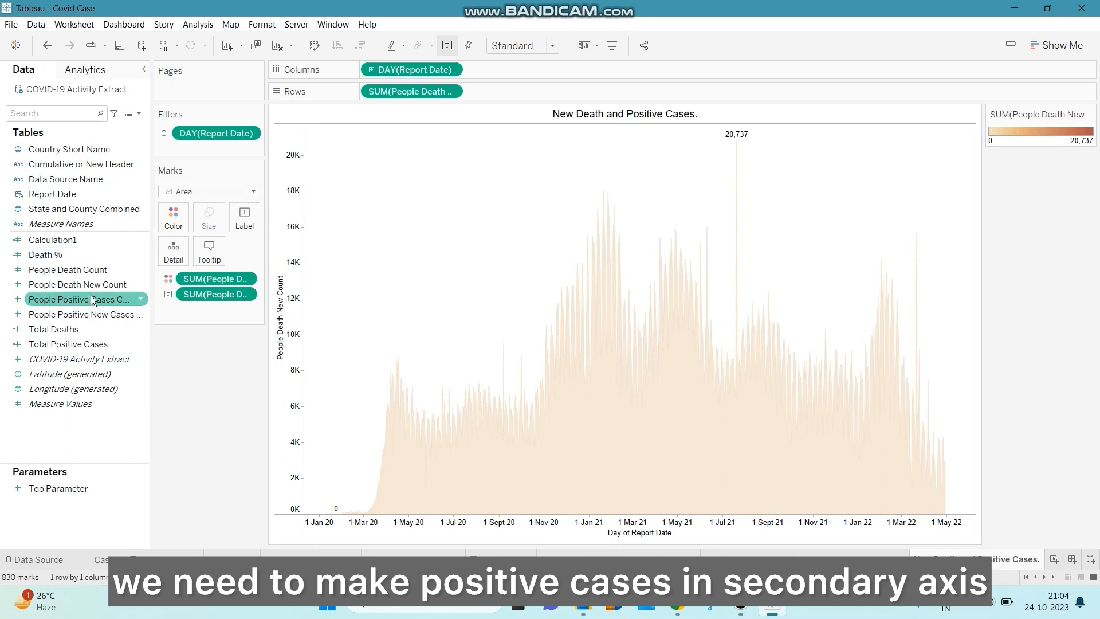
pyautogui.moveTo(91, 299); pyautogui.dragTo(959, 246)
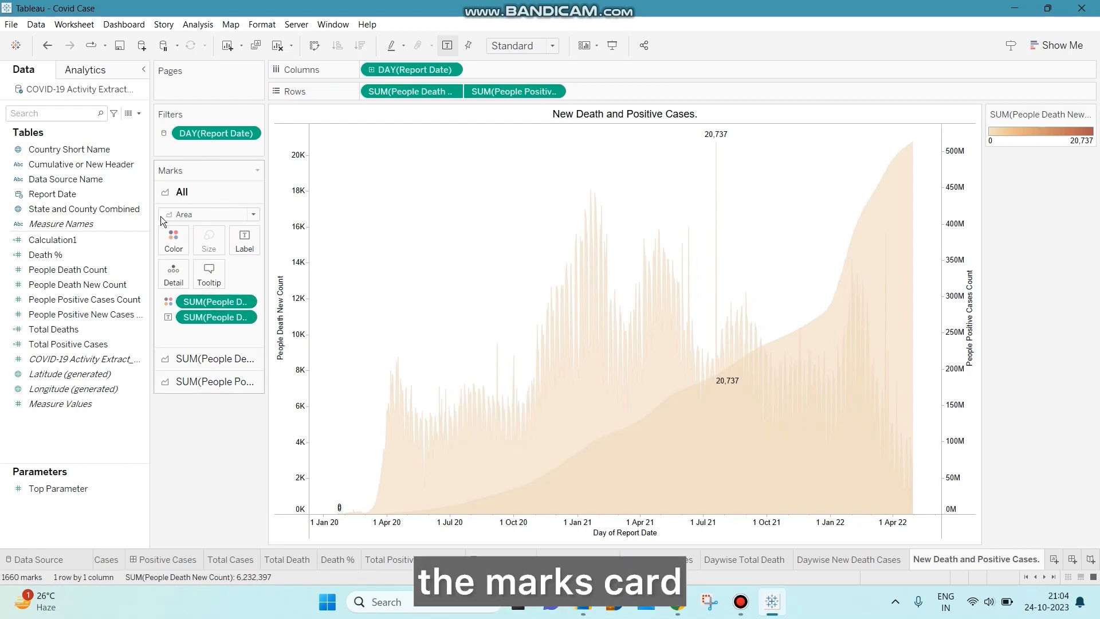
pyautogui.click(201, 381)
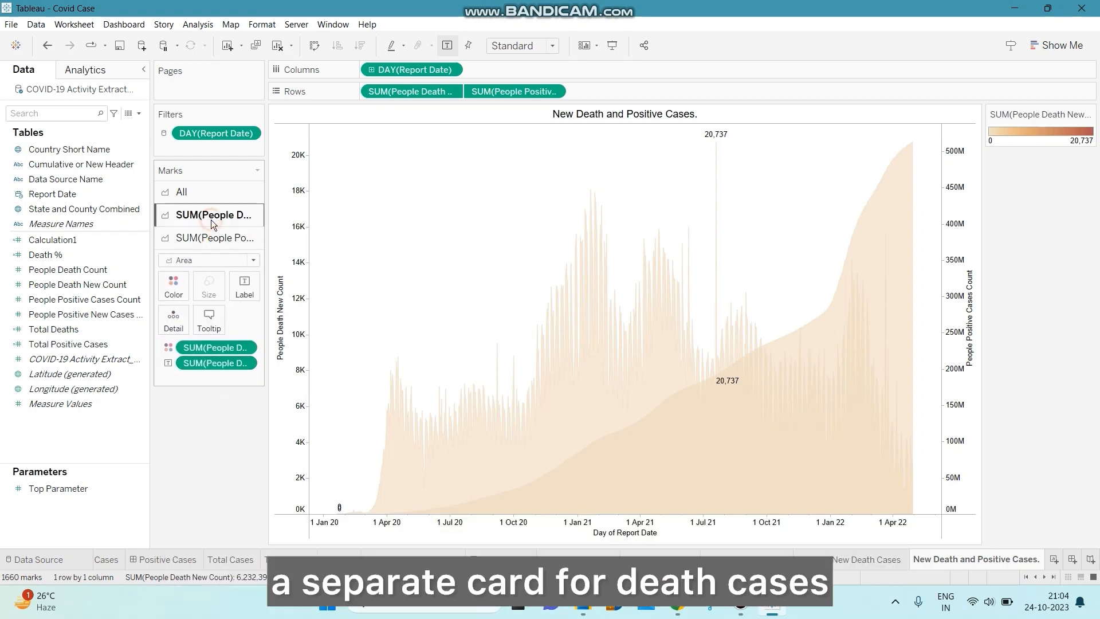
# - Change the People Death New Count color palette on the death marks to Orange-Gold
pyautogui.click(211, 219)
pyautogui.click(192, 193)
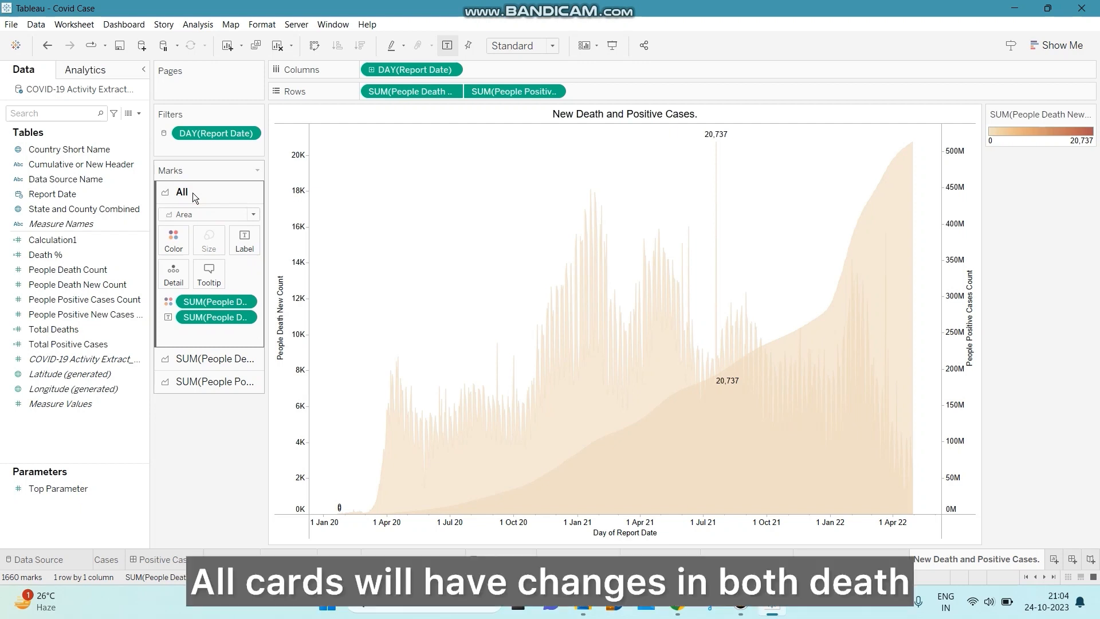
pyautogui.click(205, 360)
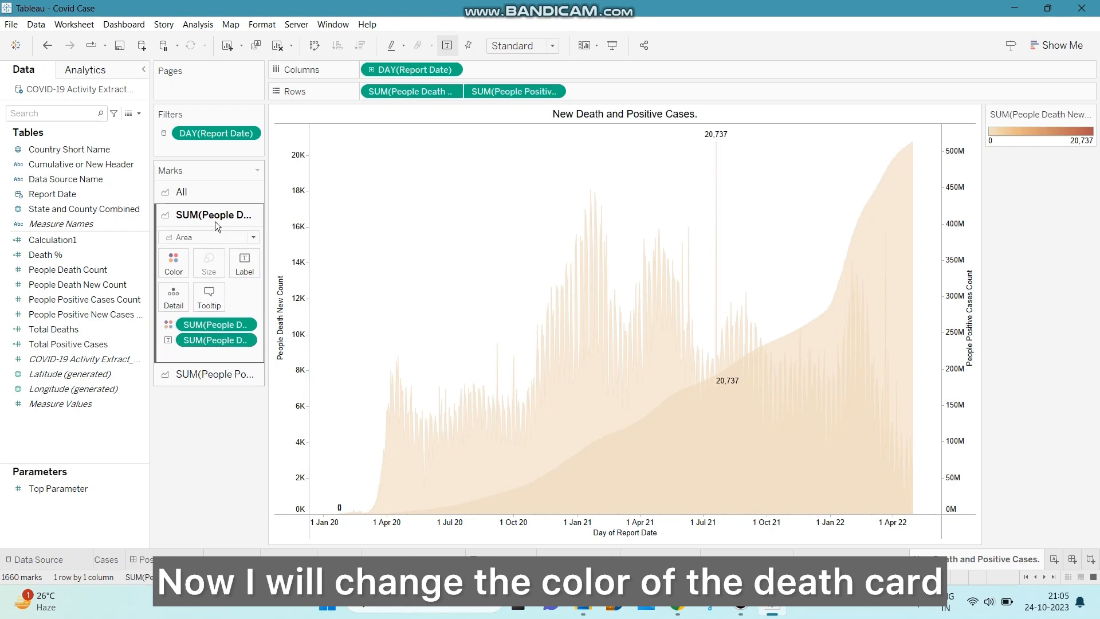
pyautogui.click(177, 267)
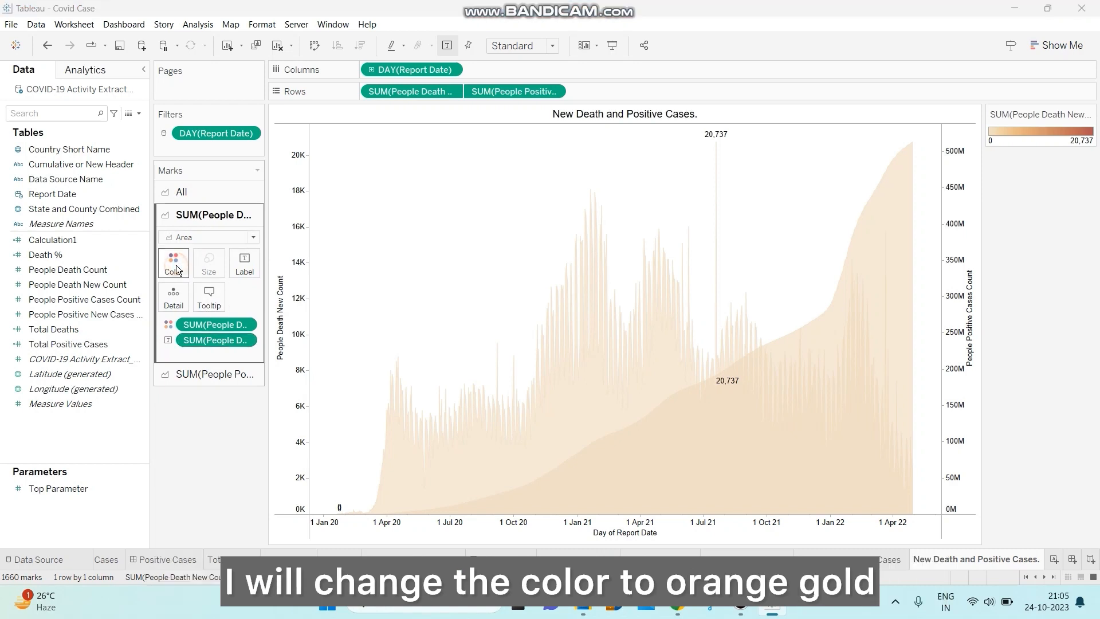
pyautogui.click(195, 306)
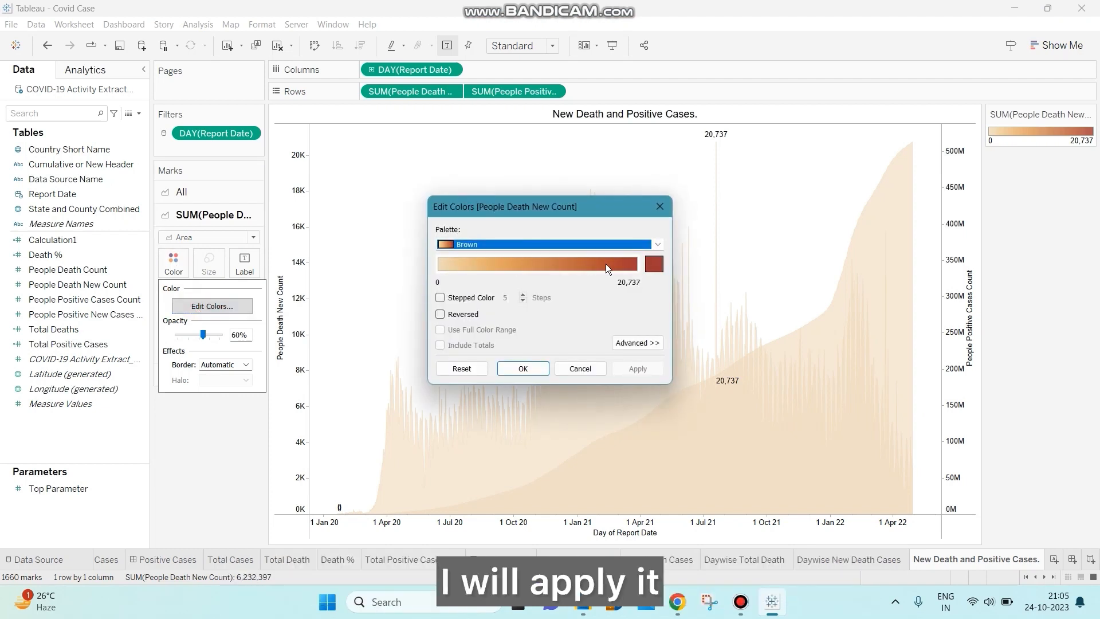
pyautogui.click(660, 242)
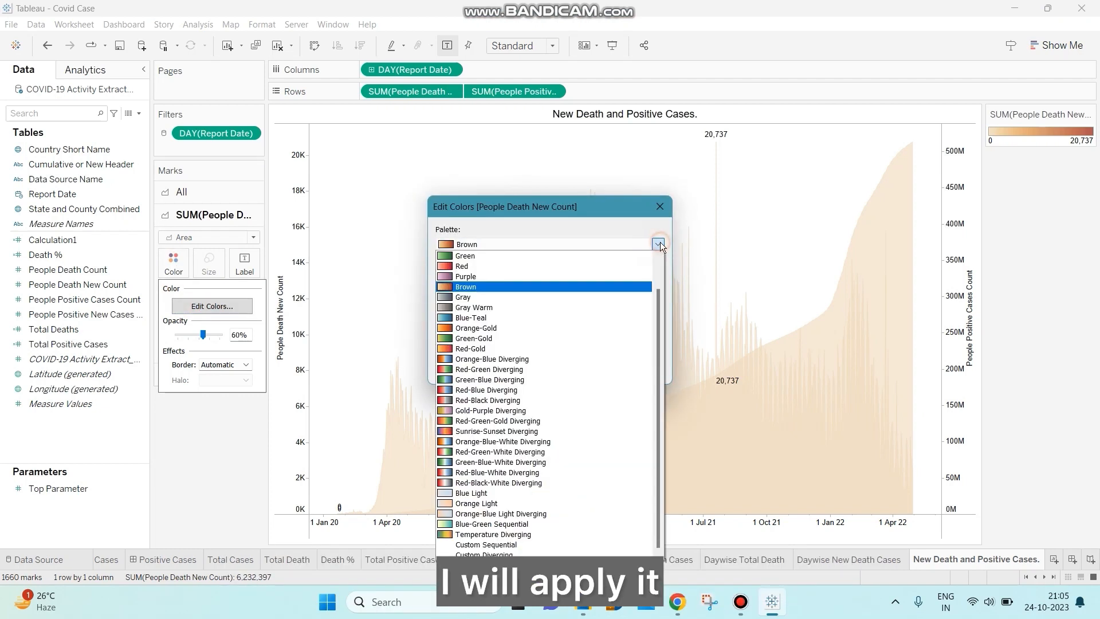
pyautogui.click(485, 328)
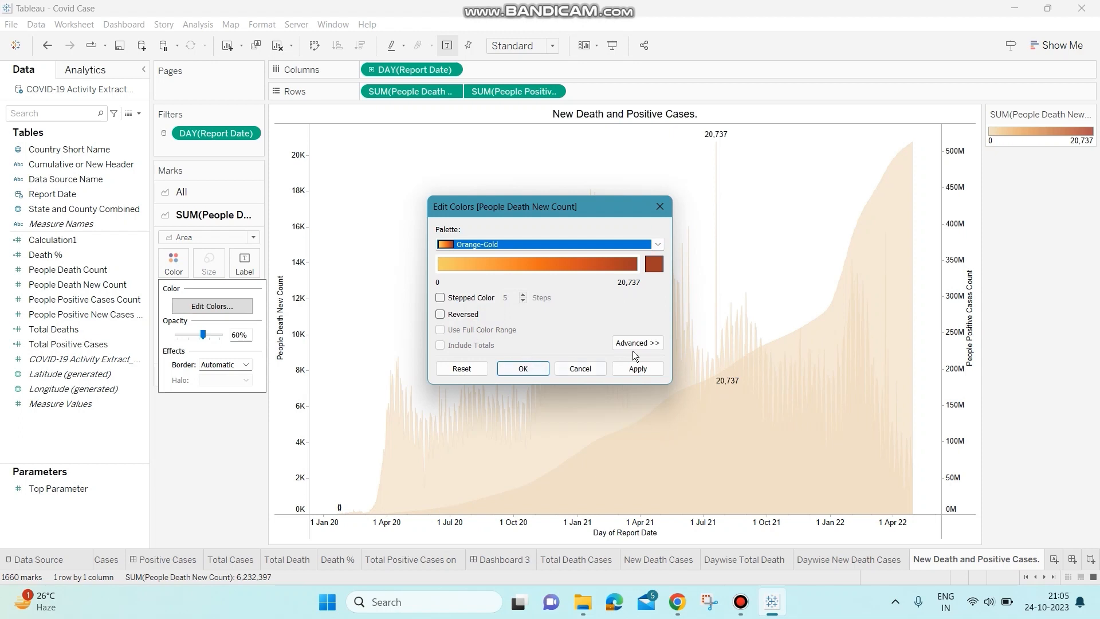
pyautogui.click(623, 367)
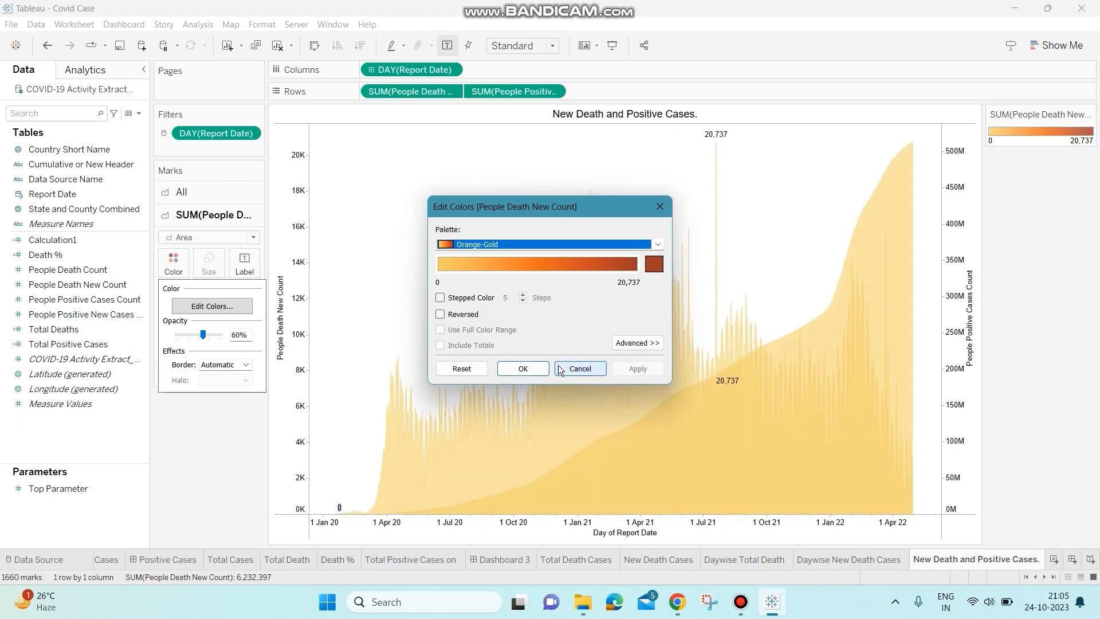
pyautogui.click(533, 370)
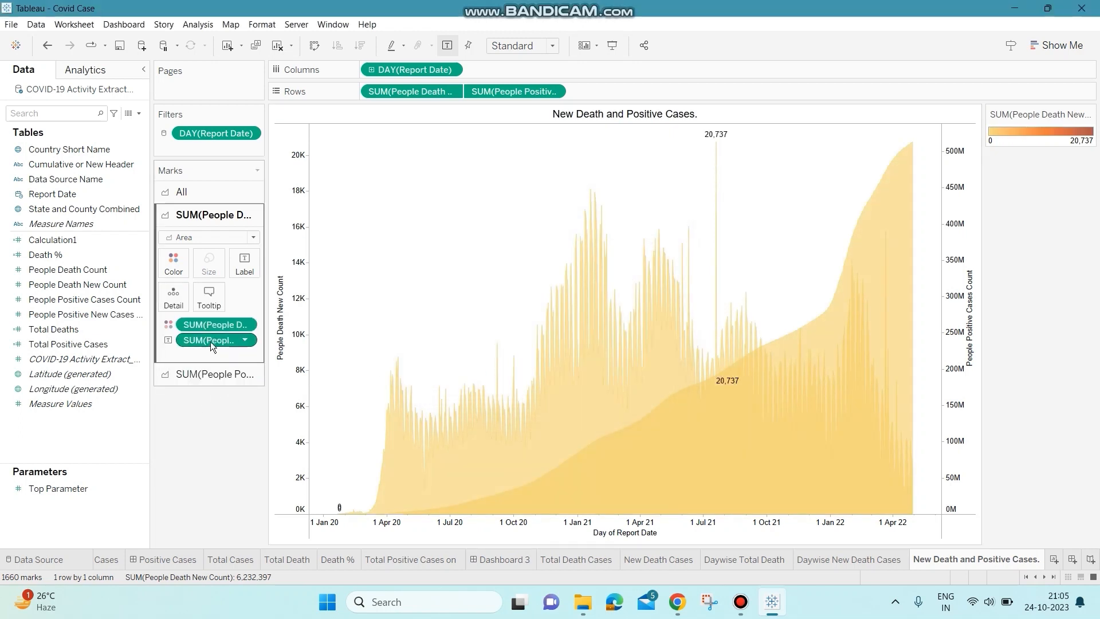
# - Remove People Death New Count from the shared color encoding and apply it as color only to the death area marks
pyautogui.click(211, 195)
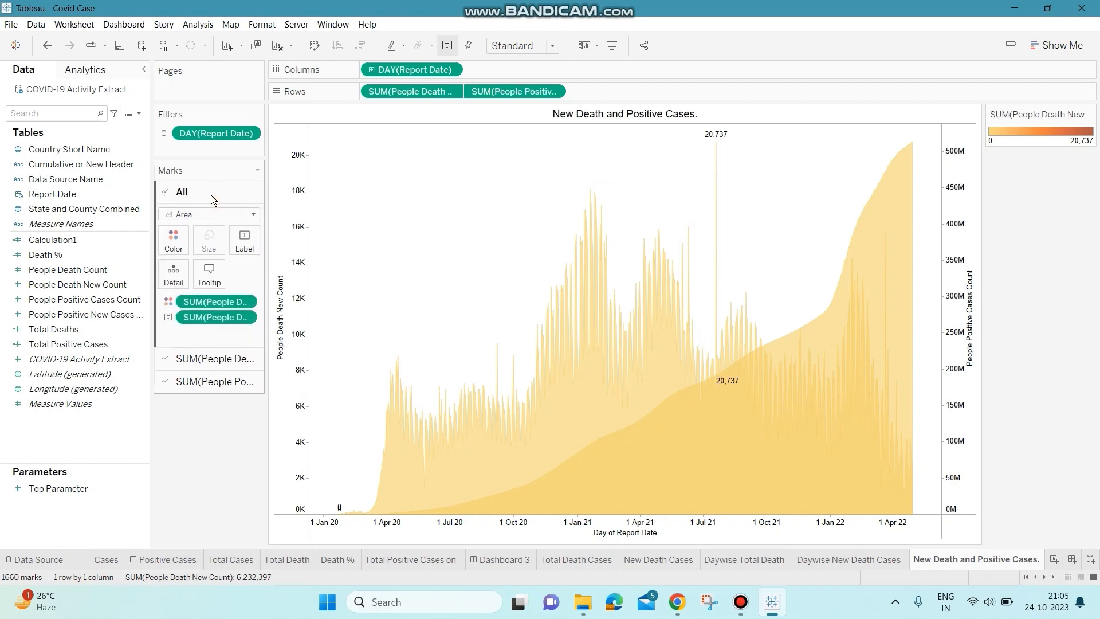
pyautogui.moveTo(214, 301); pyautogui.dragTo(99, 290)
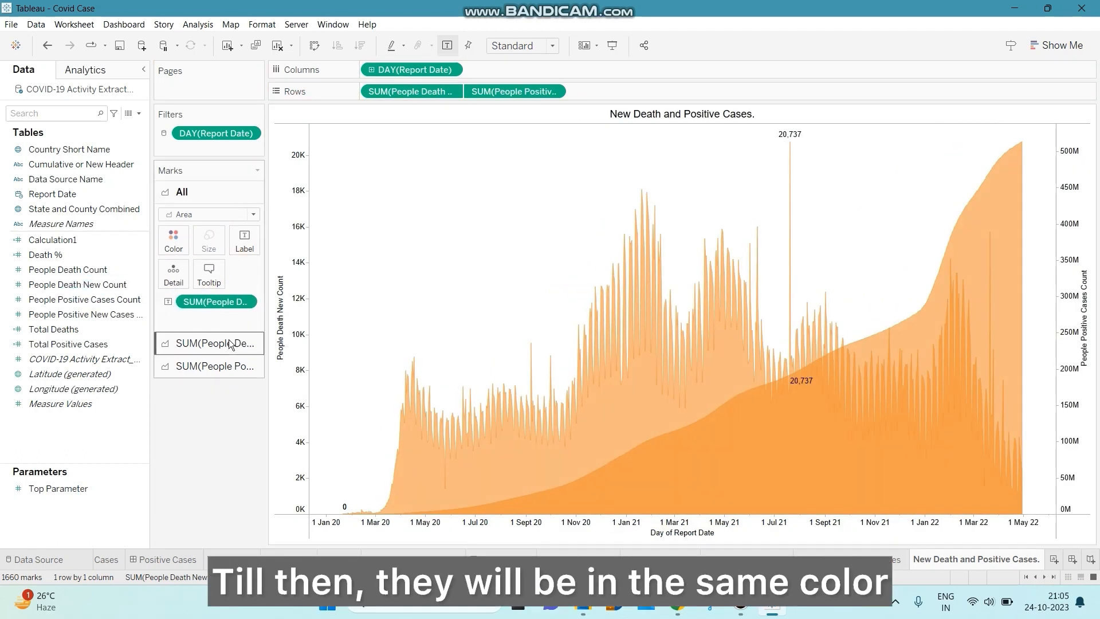
pyautogui.click(196, 342)
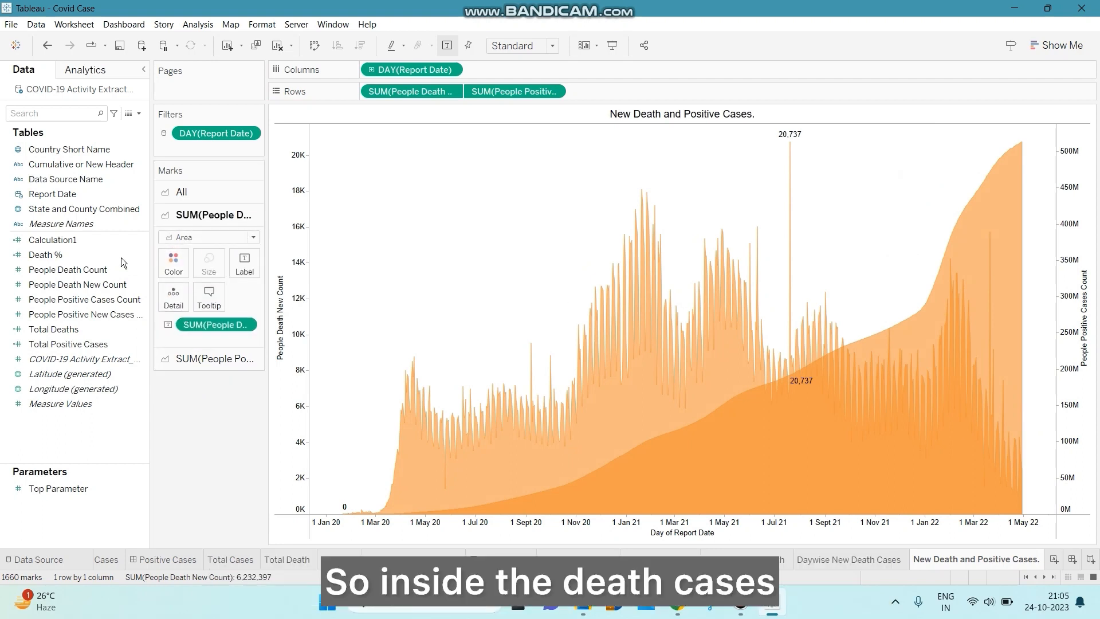
pyautogui.moveTo(102, 280); pyautogui.dragTo(168, 260)
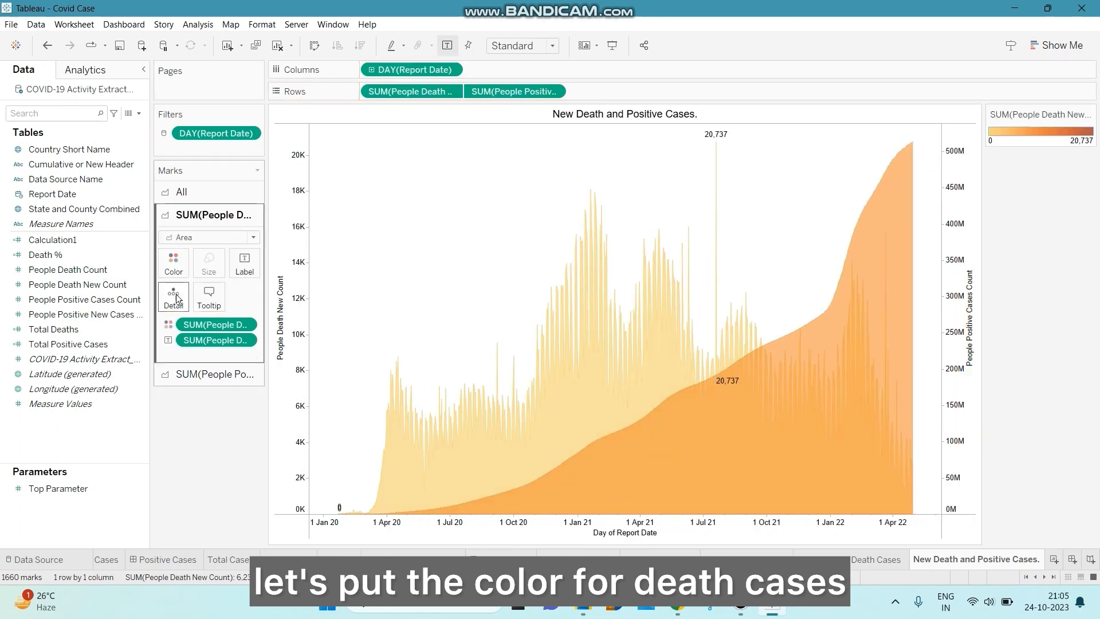
# - Set the death area's People Death New Count color palette to Brown
pyautogui.click(180, 369)
pyautogui.click(202, 374)
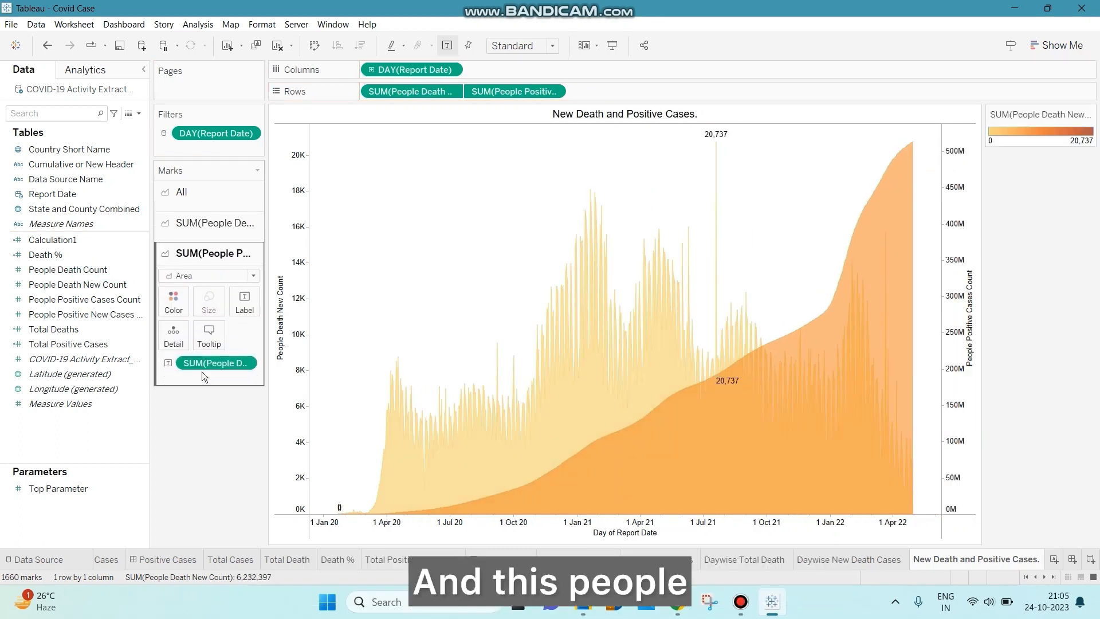
pyautogui.click(197, 215)
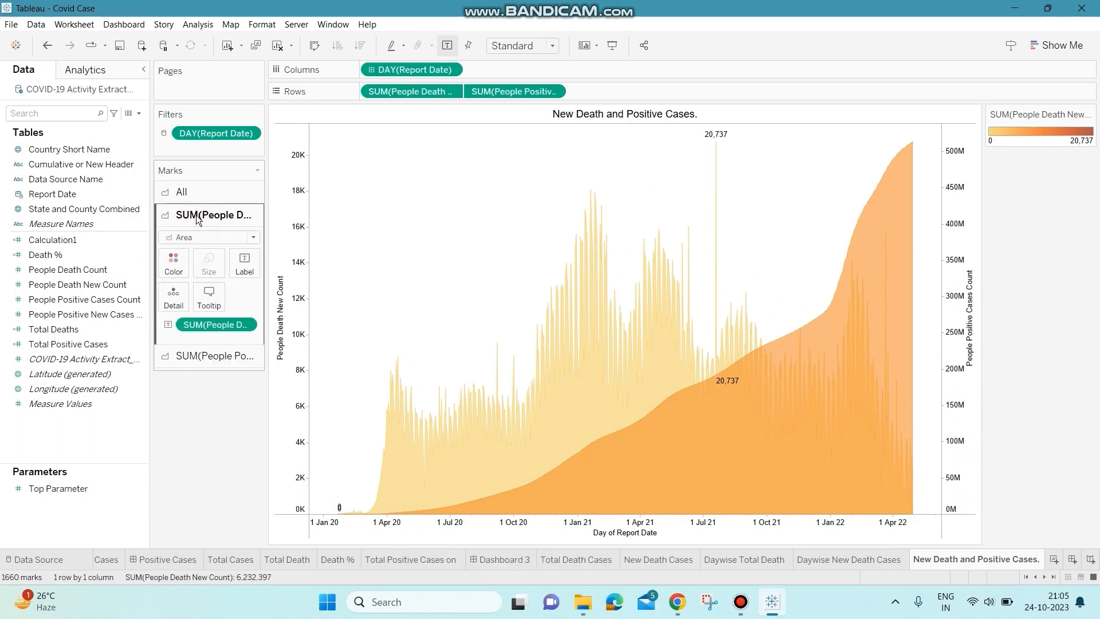
pyautogui.click(165, 260)
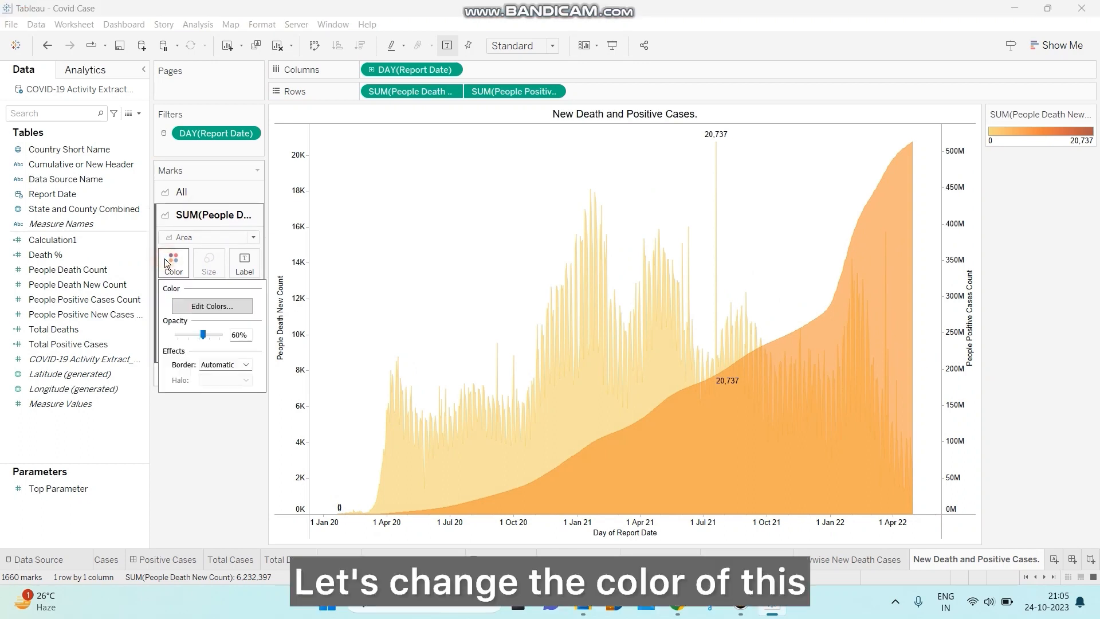
pyautogui.click(204, 304)
pyautogui.click(657, 245)
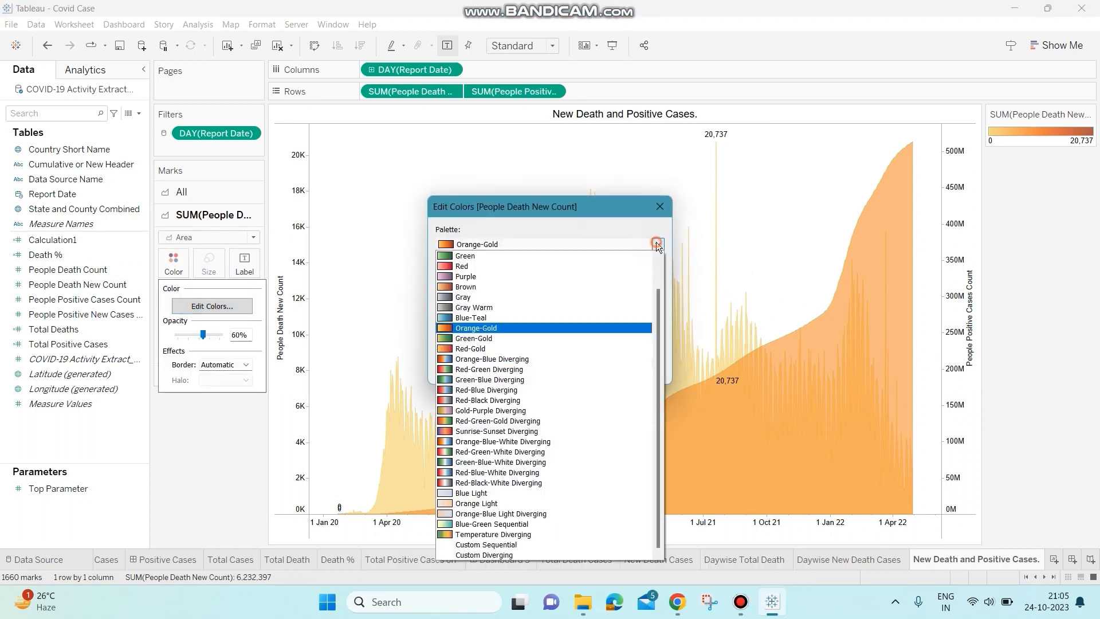
pyautogui.click(475, 287)
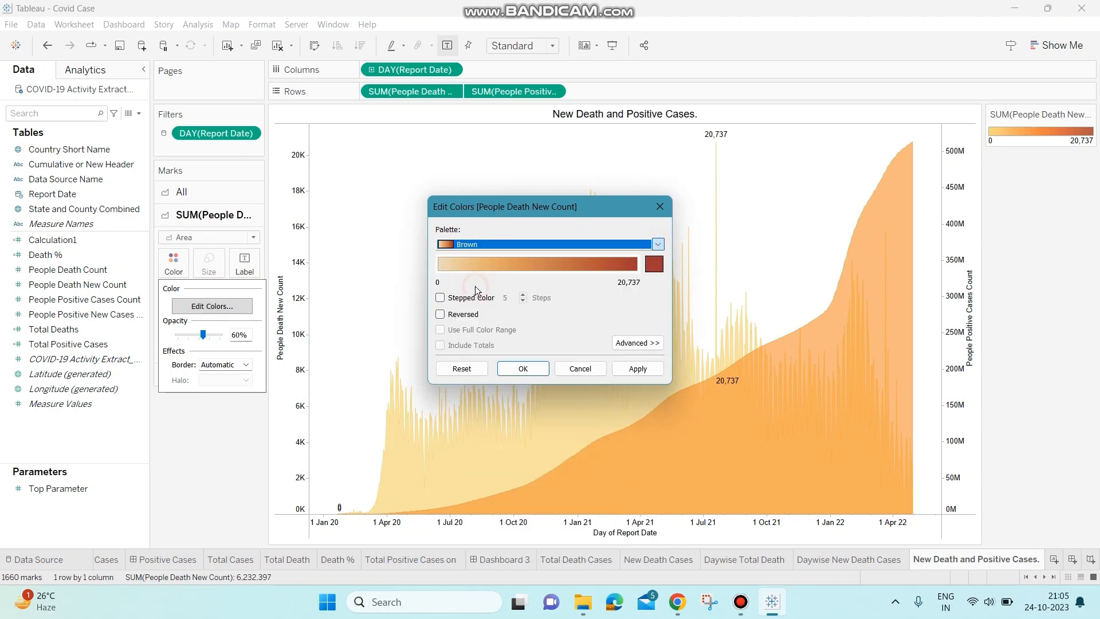
pyautogui.click(641, 369)
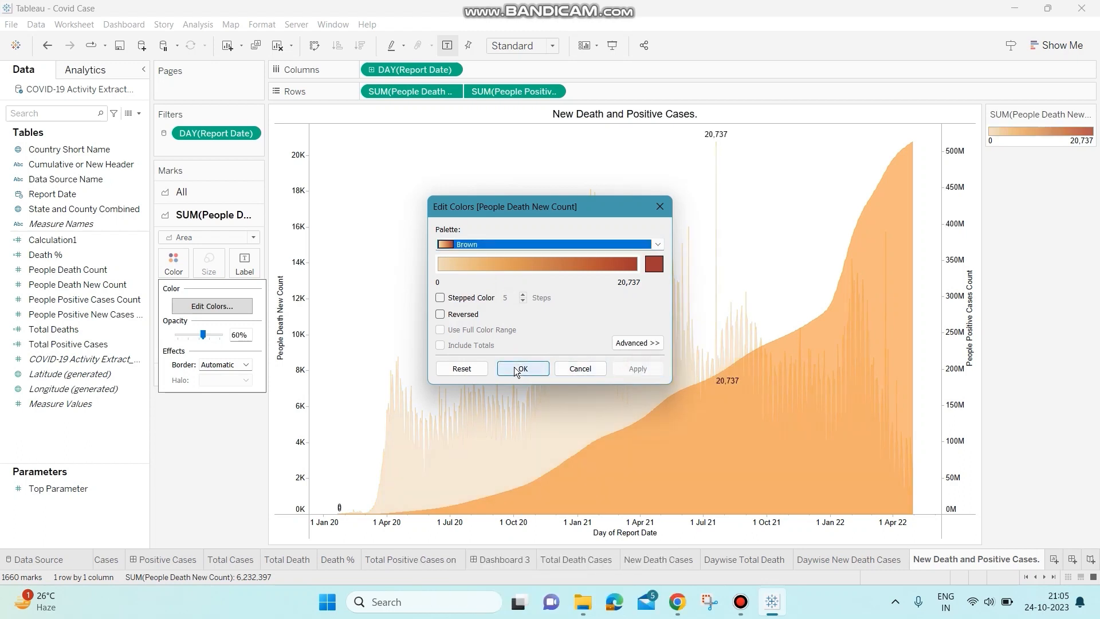
pyautogui.click(515, 369)
# - Color the positive cases area by People Positive New Cases Count
pyautogui.click(184, 374)
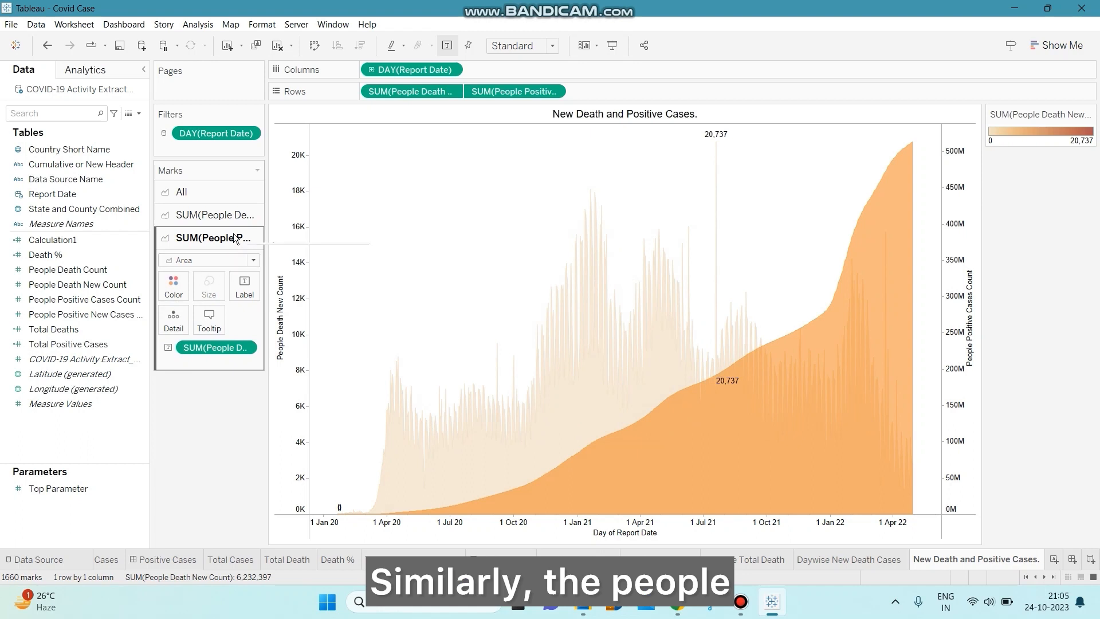
pyautogui.click(118, 272)
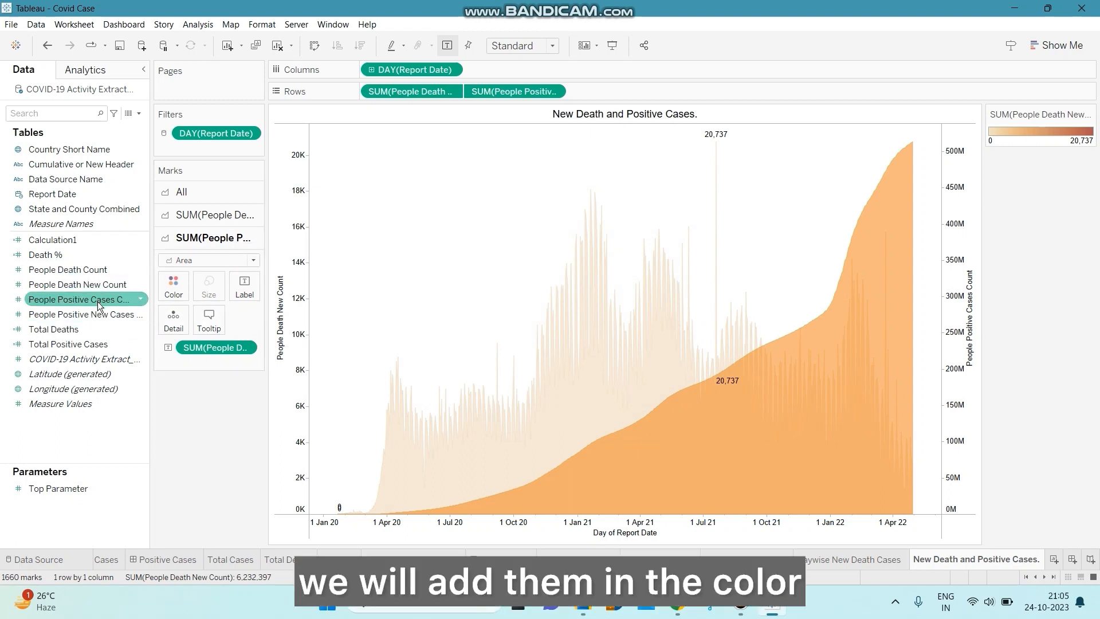
pyautogui.moveTo(93, 319); pyautogui.dragTo(179, 289)
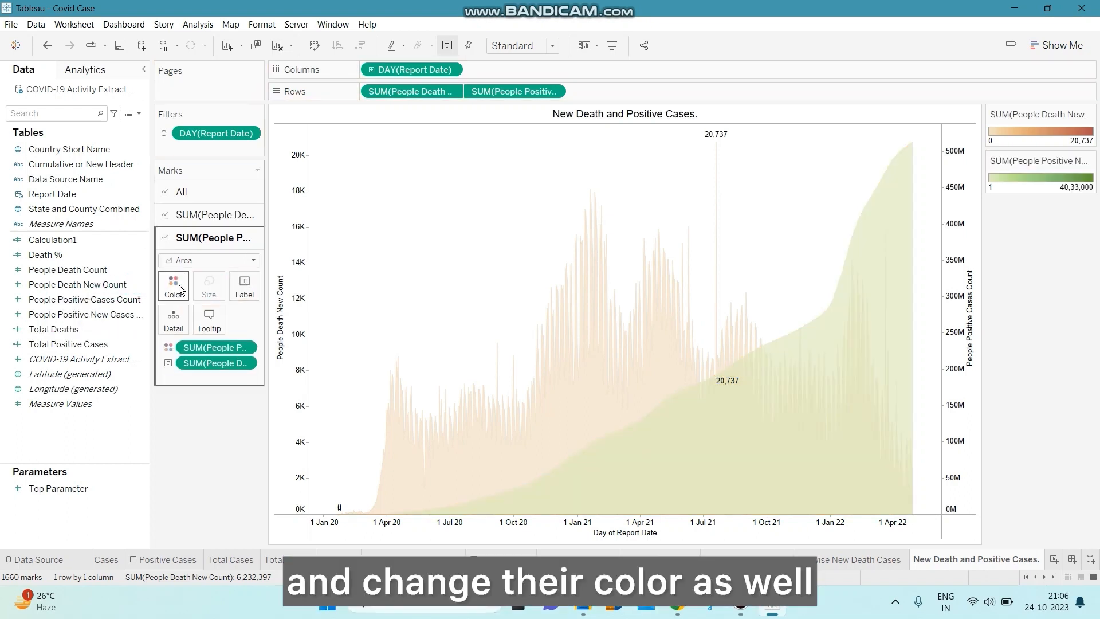
# - Open the palette choices for the People Positive New Cases Count colors
pyautogui.click(175, 288)
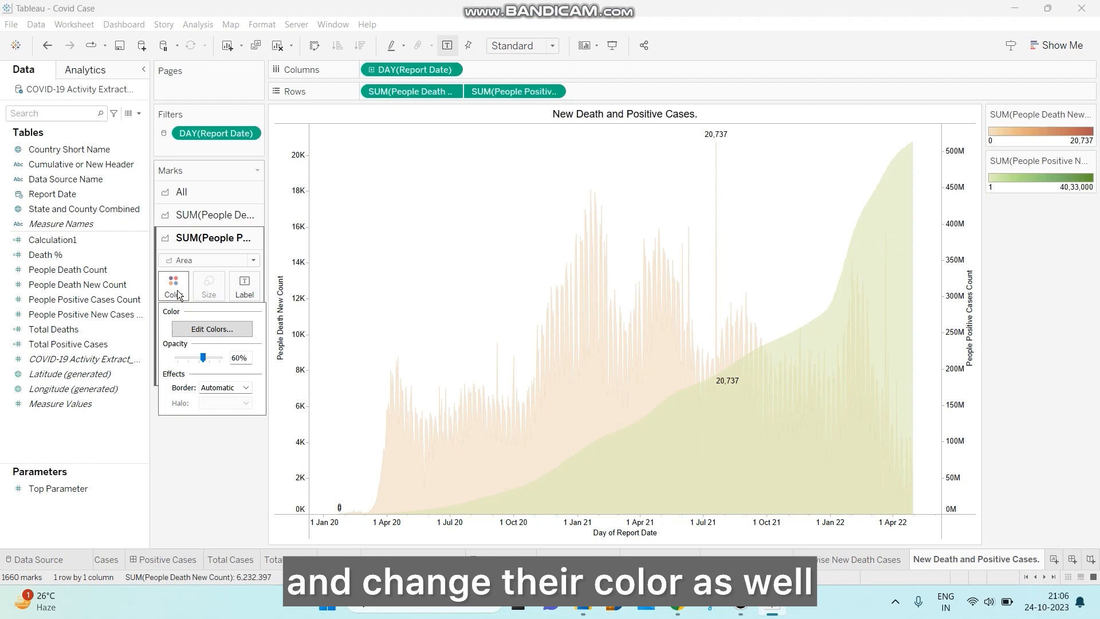
pyautogui.click(217, 328)
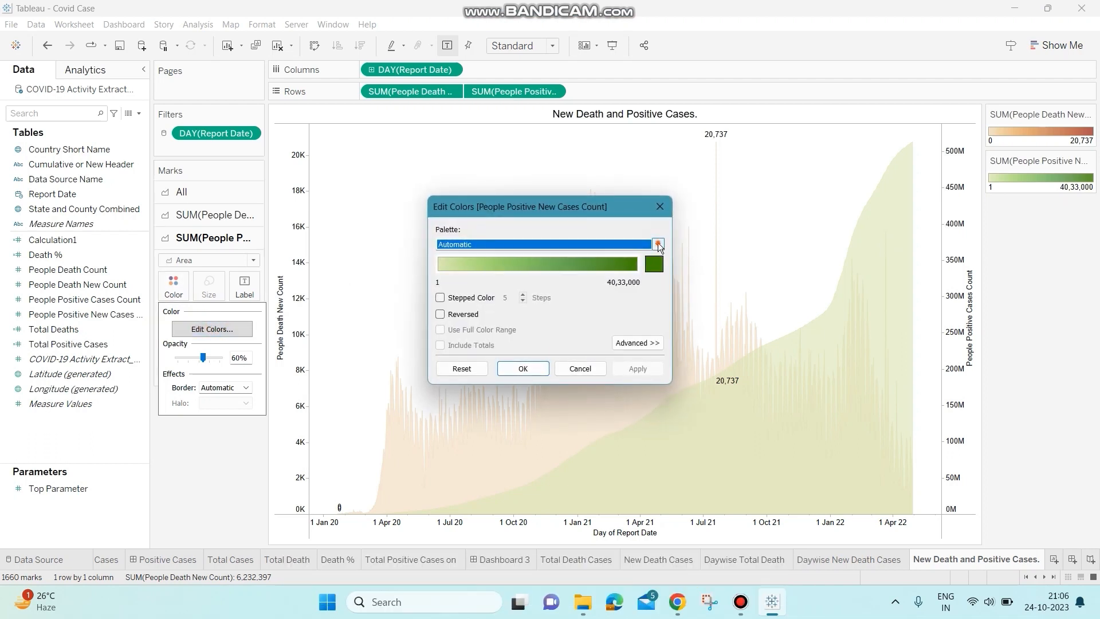
pyautogui.click(658, 243)
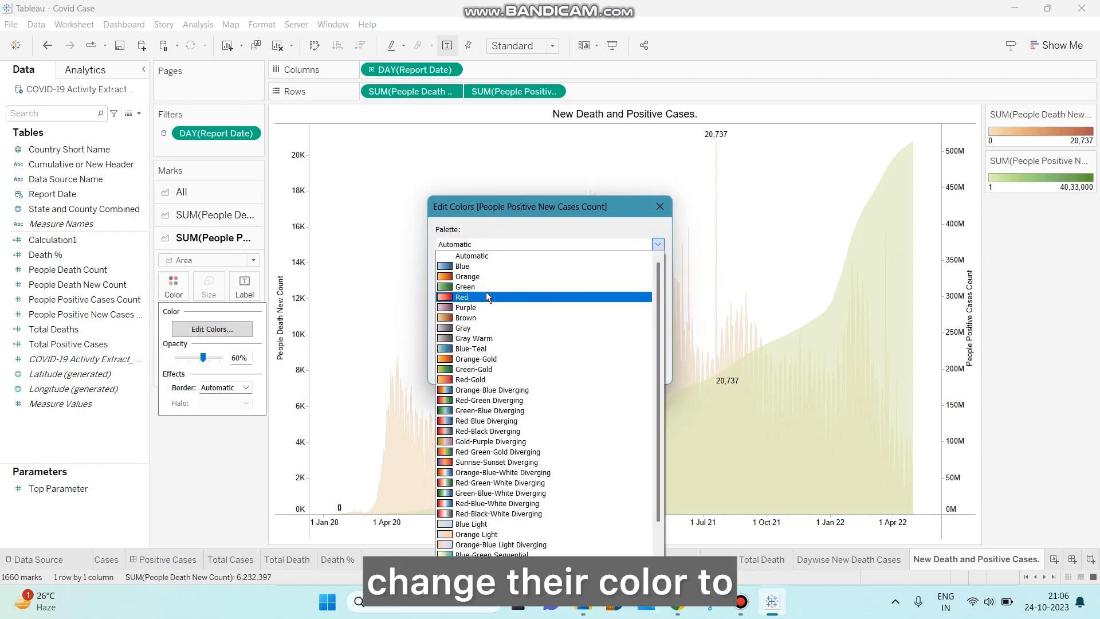
# - Apply the Orange-Gold palette to the People Positive New Cases Count colours
pyautogui.click(496, 358)
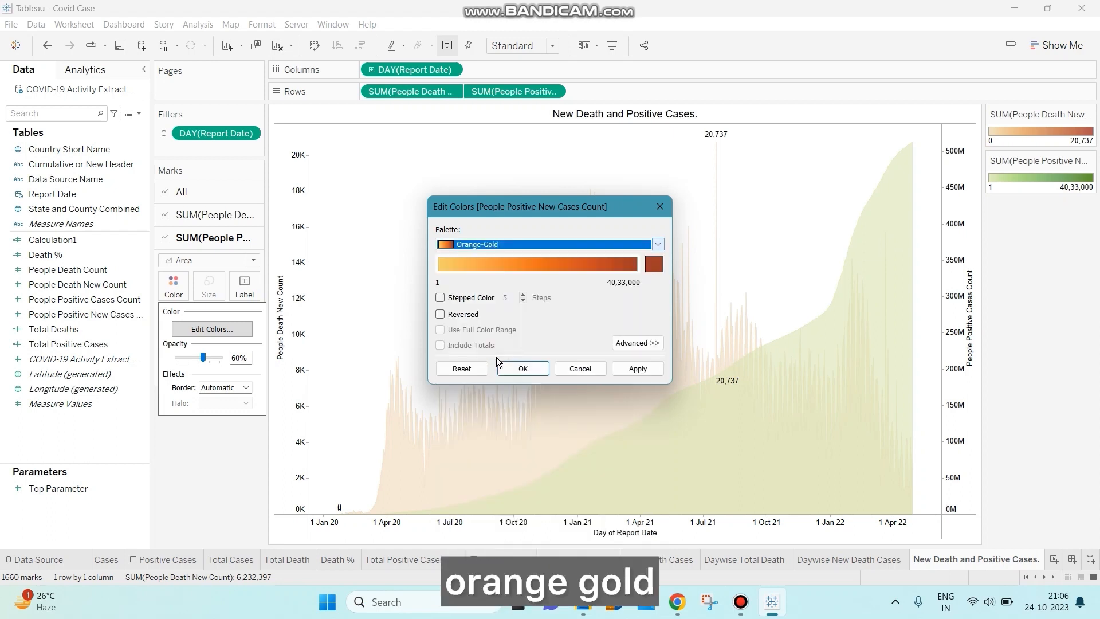
pyautogui.click(643, 369)
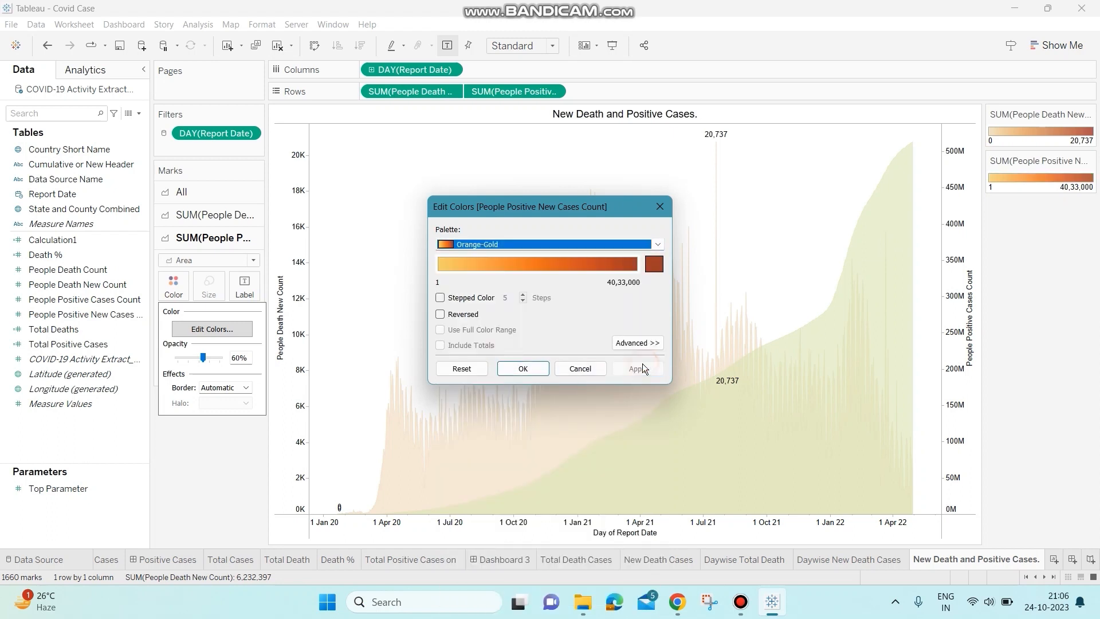
pyautogui.click(523, 368)
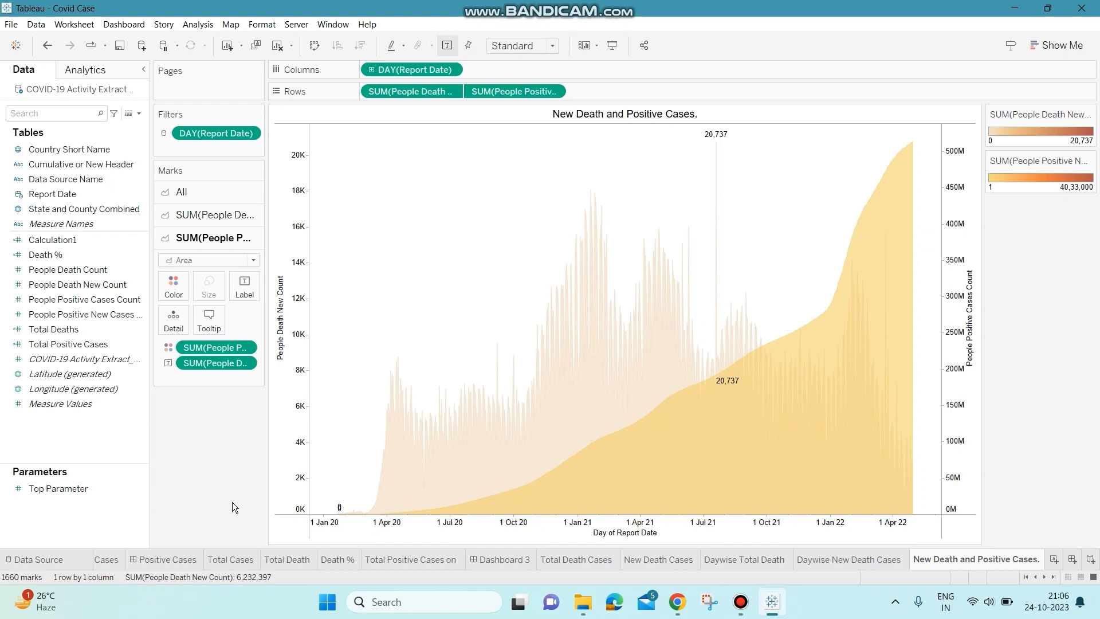
# - Label the People Positive Cases area with the People Positive New Cases Count in place of the death count
pyautogui.moveTo(491, 503)
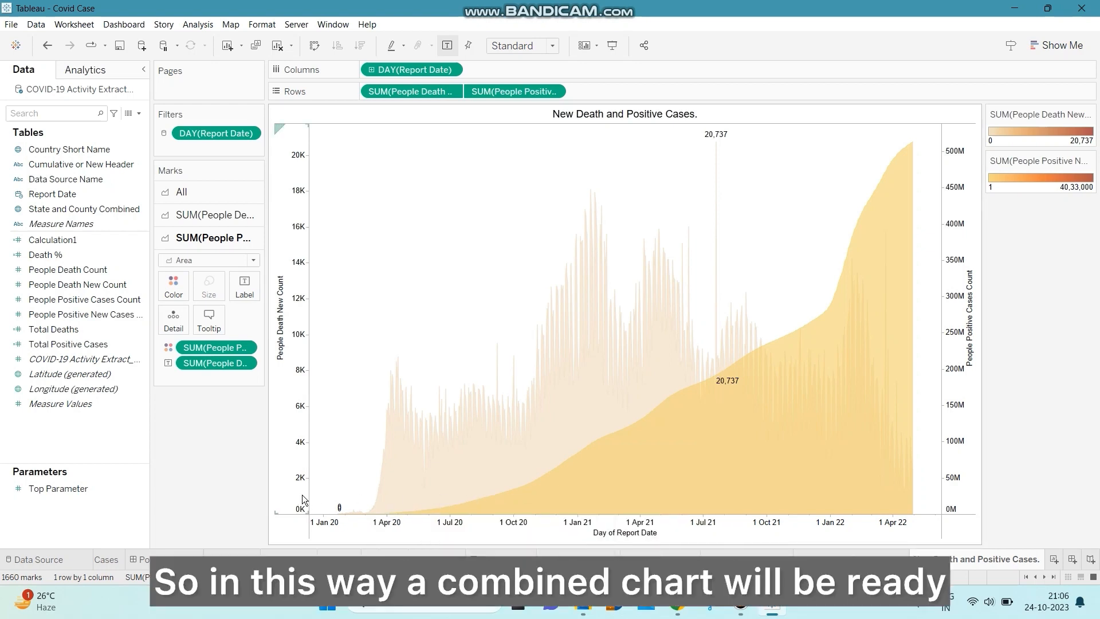
pyautogui.moveTo(780, 442)
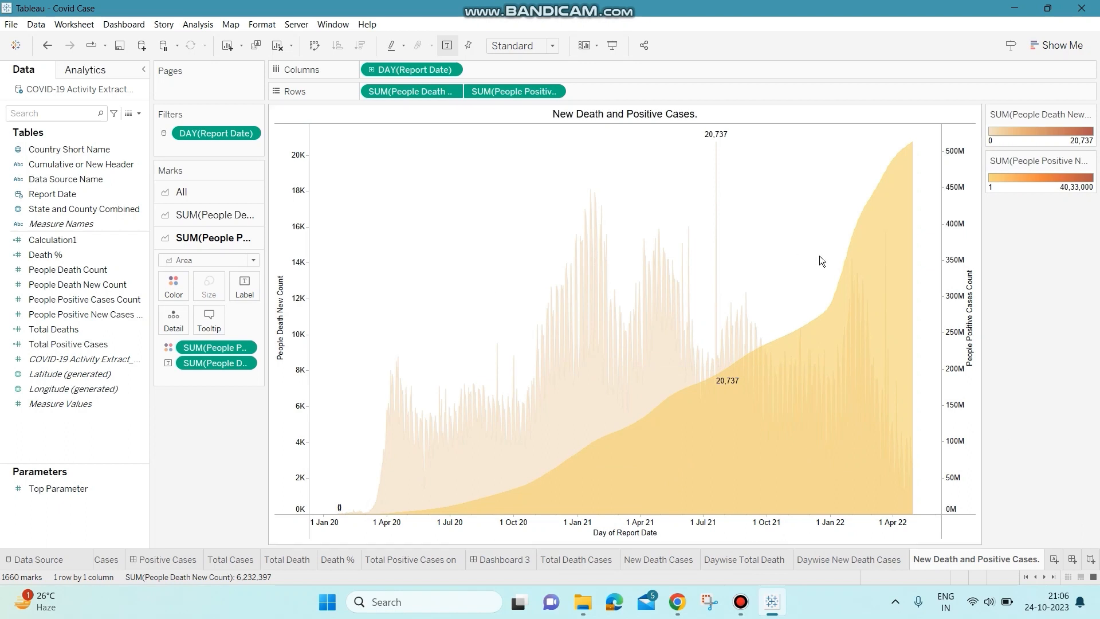
pyautogui.moveTo(718, 150)
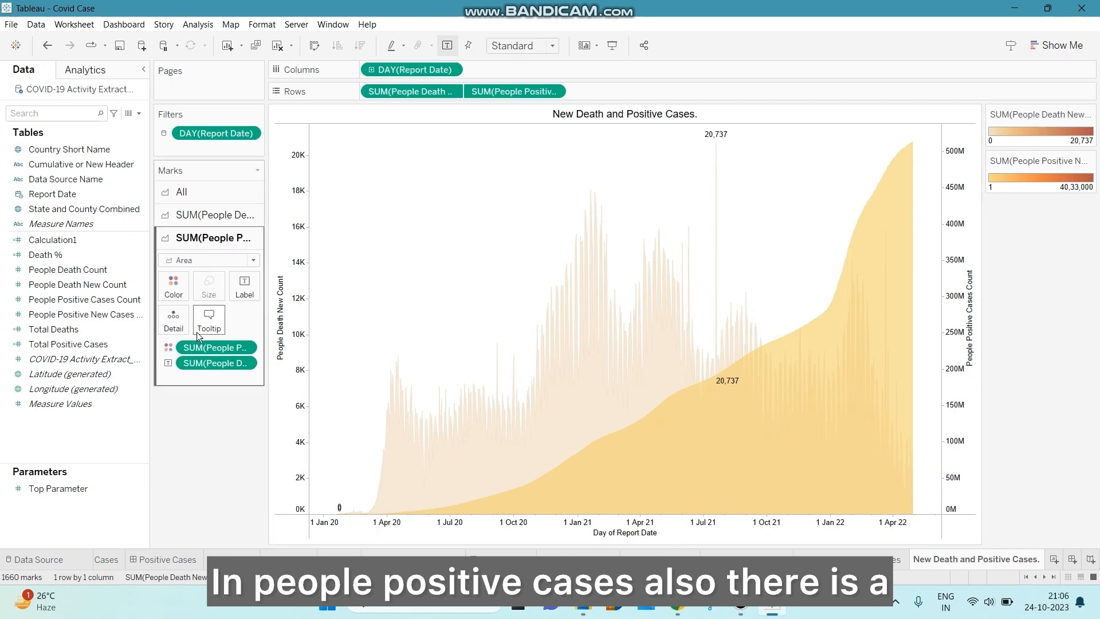
pyautogui.moveTo(219, 364); pyautogui.dragTo(243, 286)
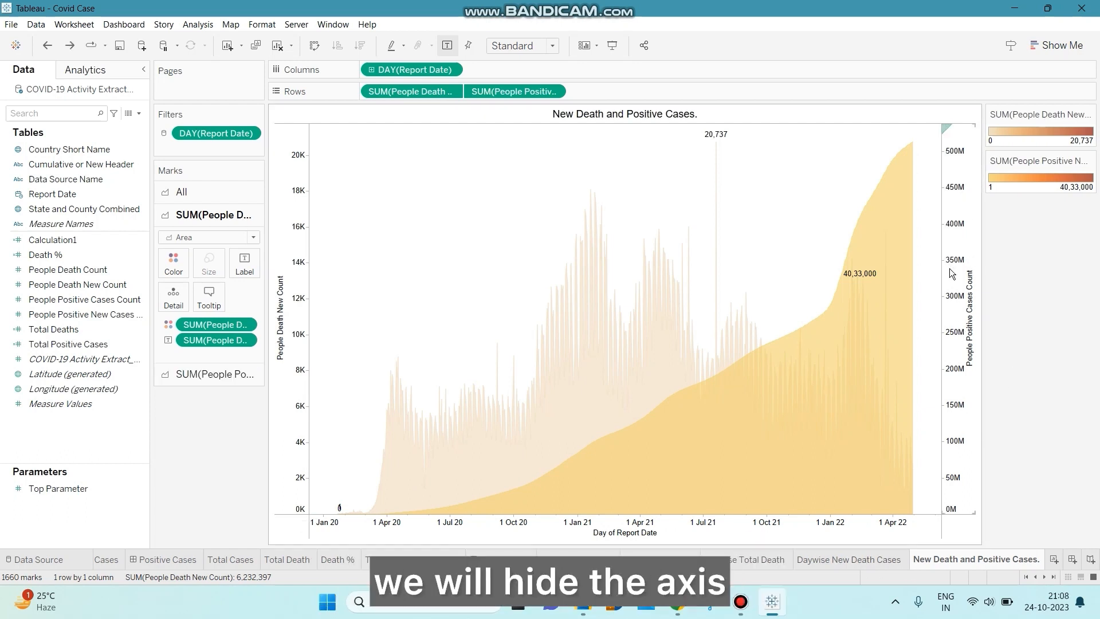
# - Hide the axis headers of both People Positive Cases Count and People Death New Count in the combined chart
pyautogui.rightClick(950, 268)
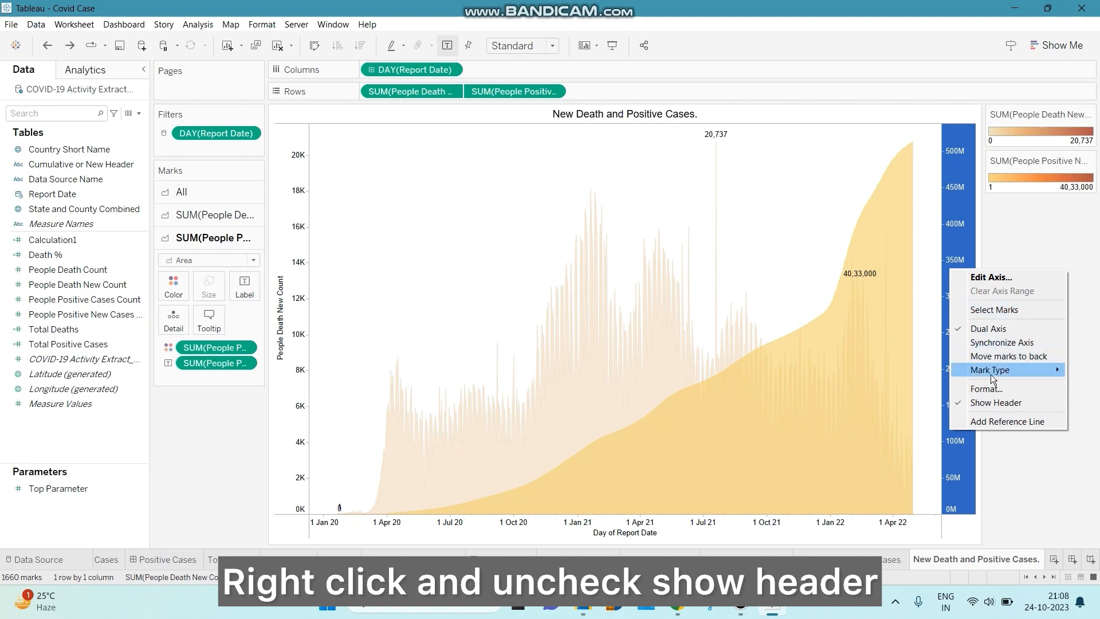
pyautogui.click(995, 402)
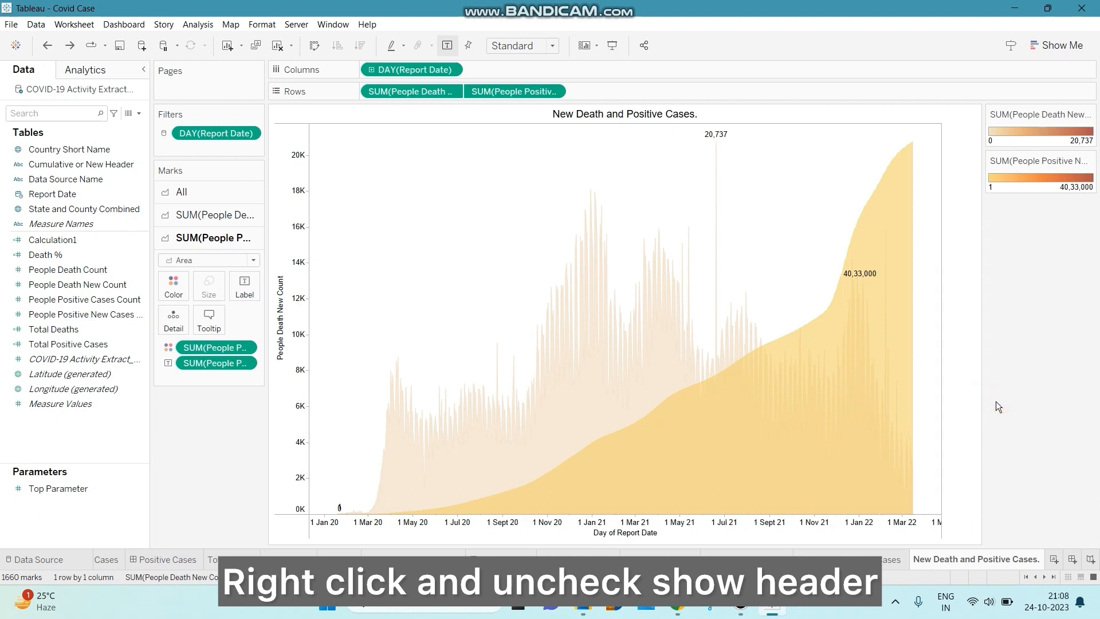
pyautogui.rightClick(300, 377)
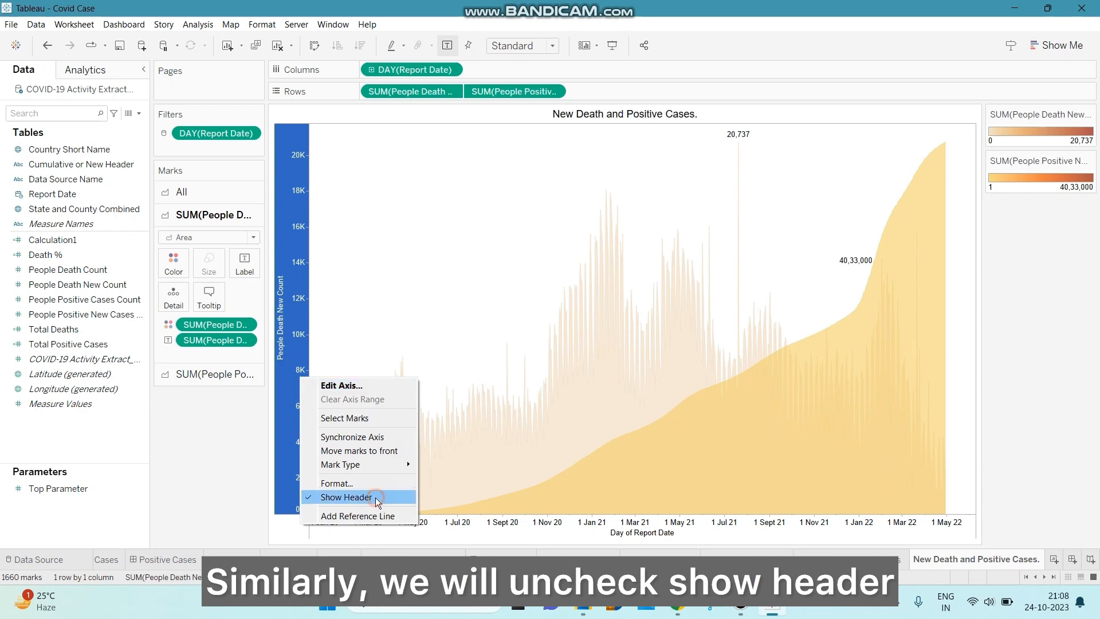
pyautogui.click(376, 498)
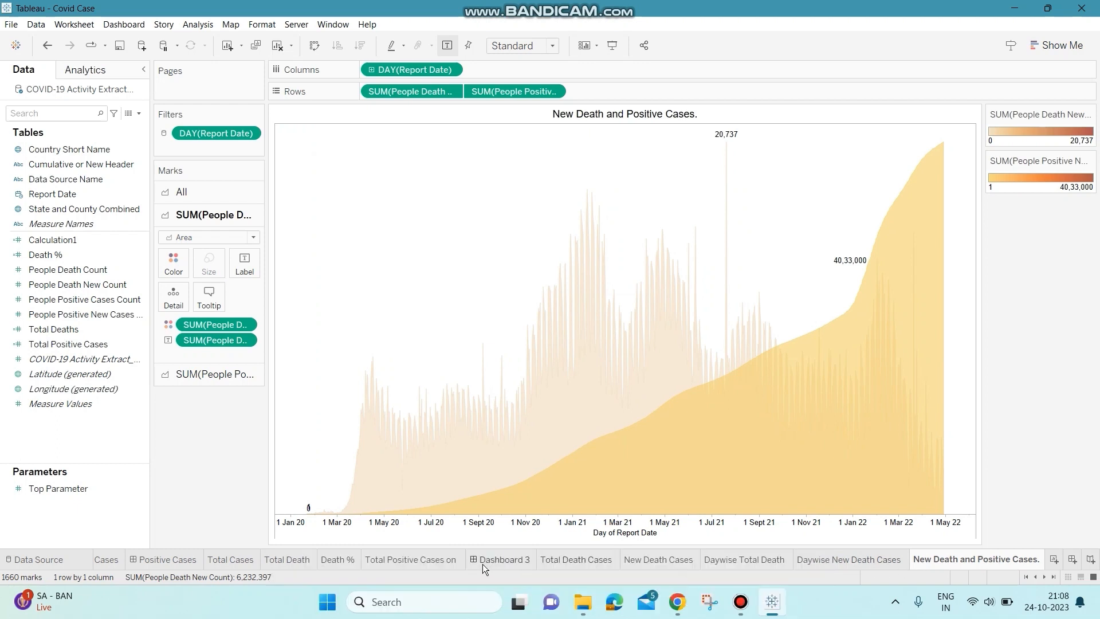
# - Add the Total Death Cases map sheet to Dashboard 3 as a tiled object
pyautogui.click(482, 564)
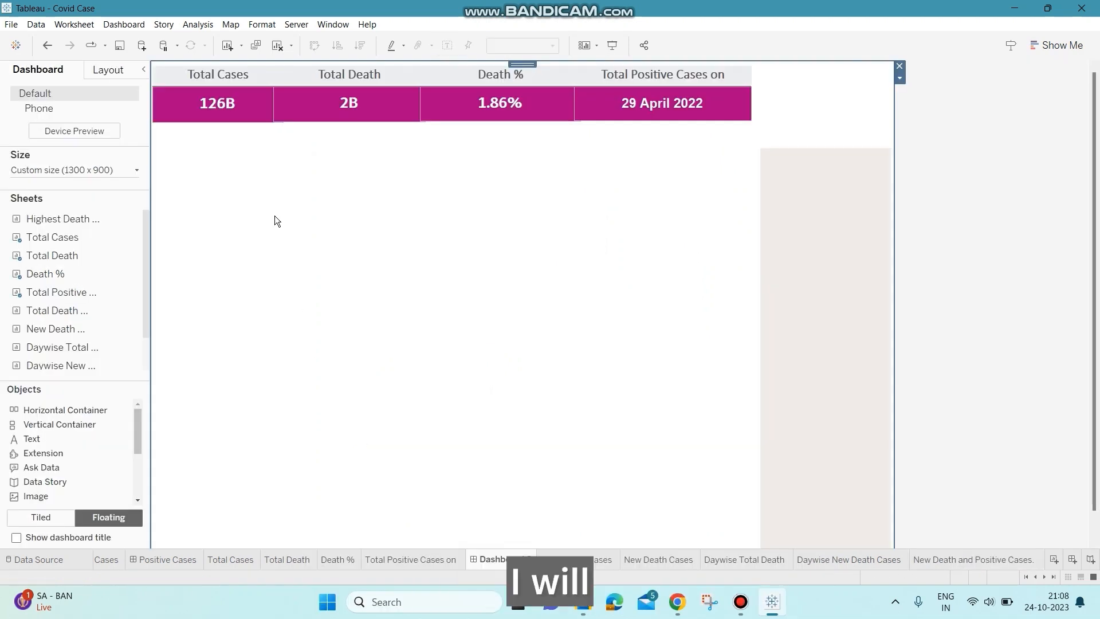
pyautogui.doubleClick(89, 252)
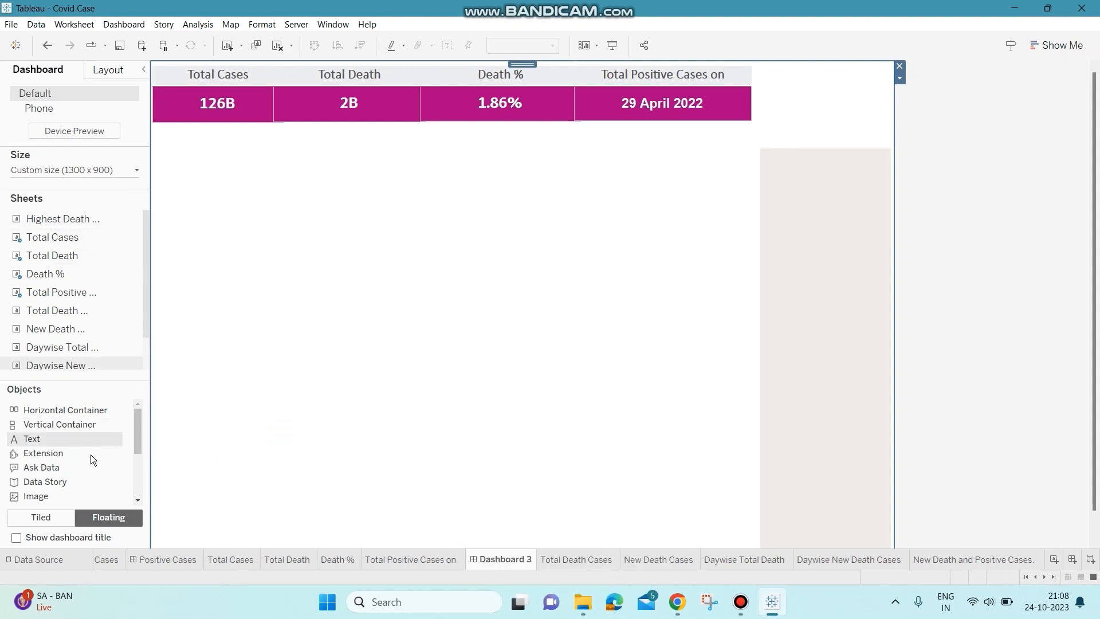
pyautogui.click(54, 517)
pyautogui.doubleClick(83, 222)
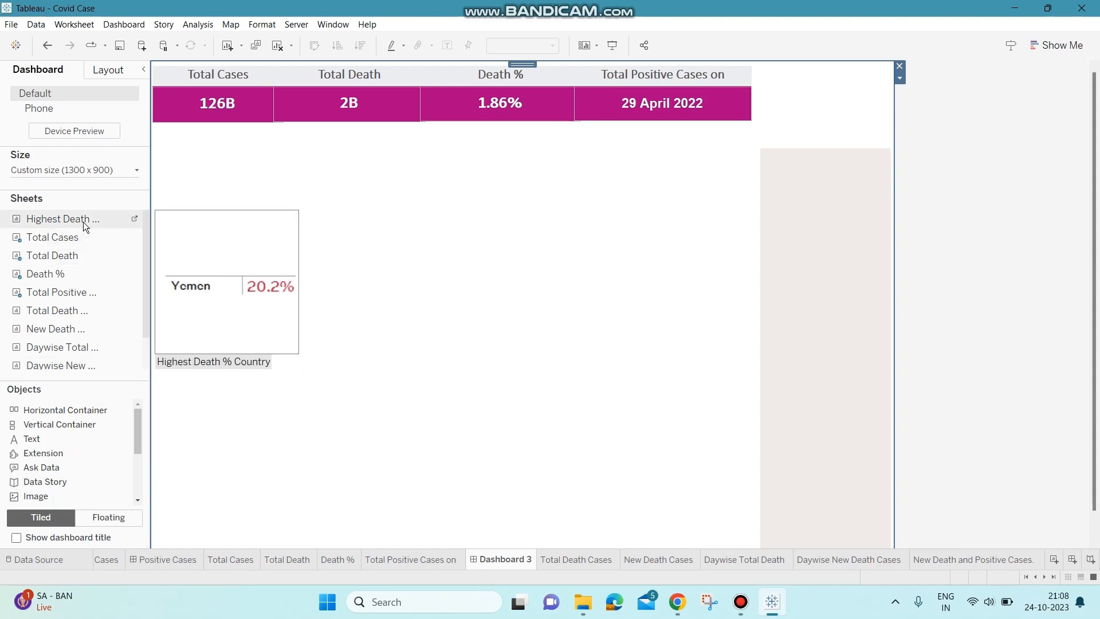
pyautogui.scroll(-1, 101, 291)
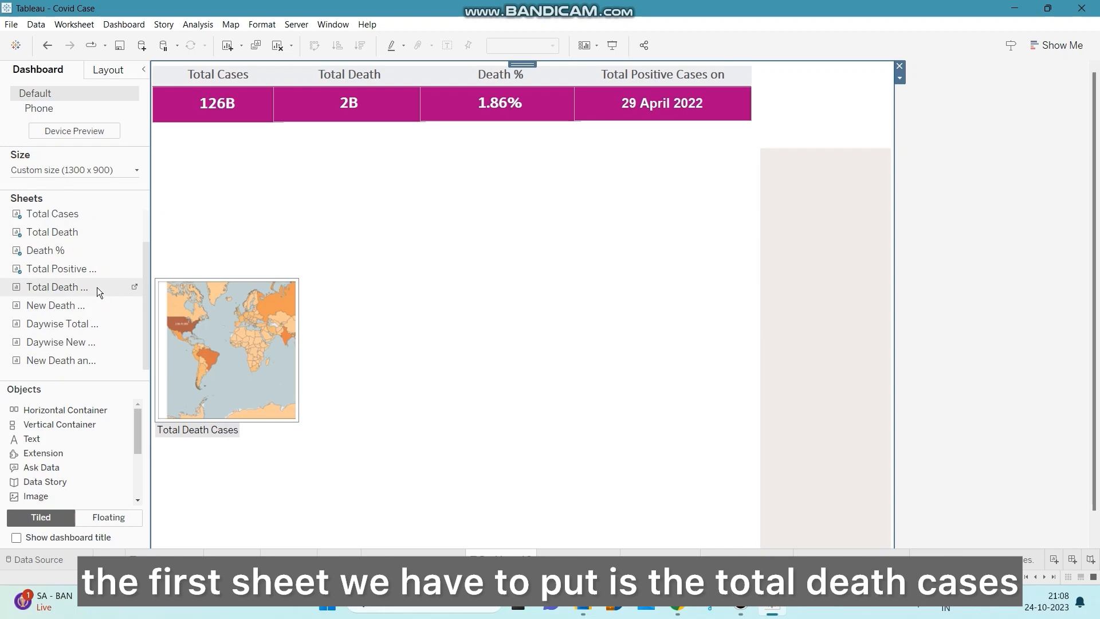
pyautogui.moveTo(98, 287); pyautogui.dragTo(210, 174)
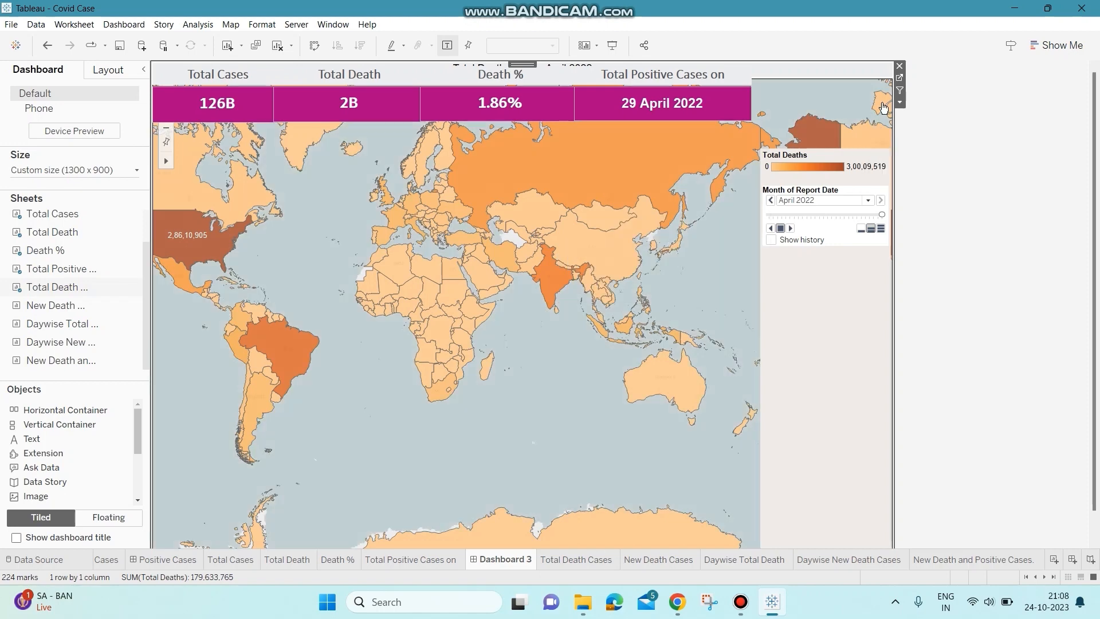
# - Make the Total Death Cases map floating and fit it beneath the Total Cases and Total Death cards
pyautogui.click(899, 102)
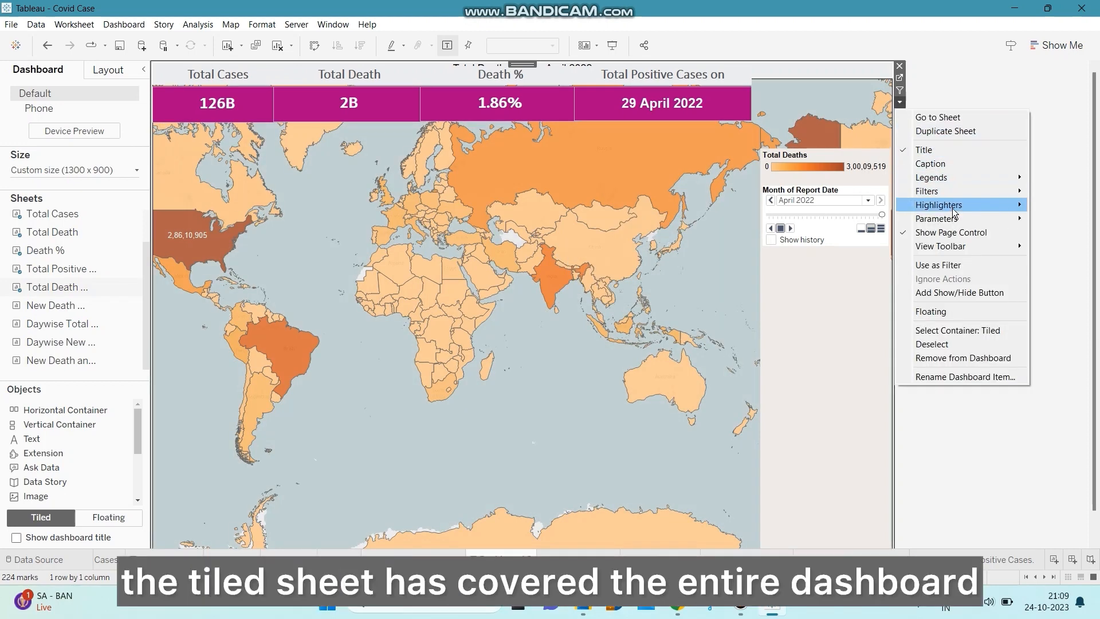
pyautogui.click(681, 267)
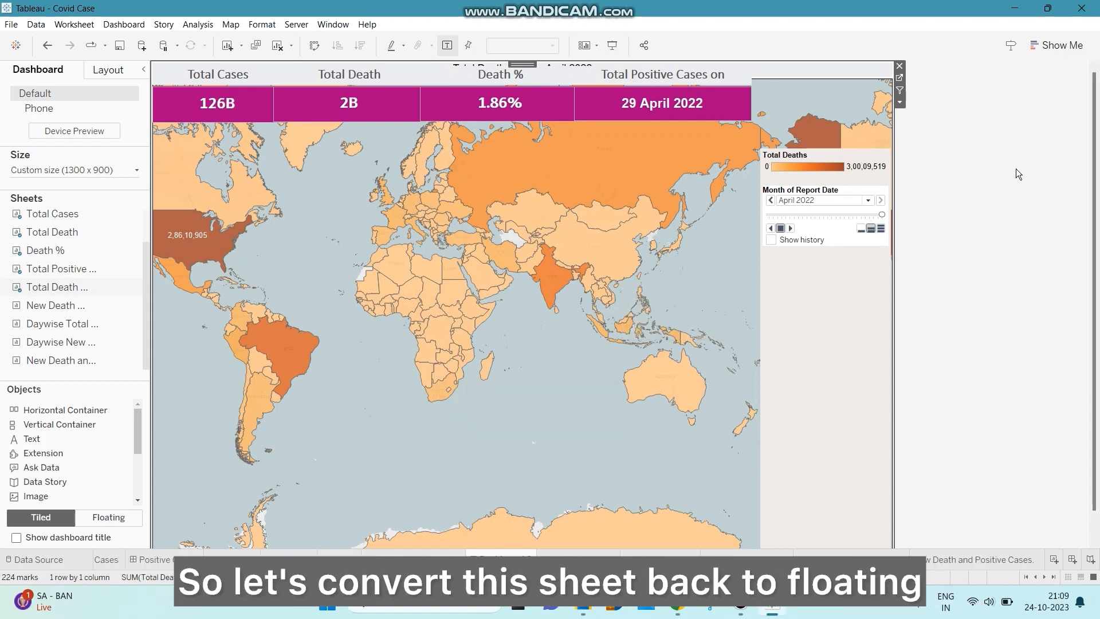
pyautogui.click(900, 103)
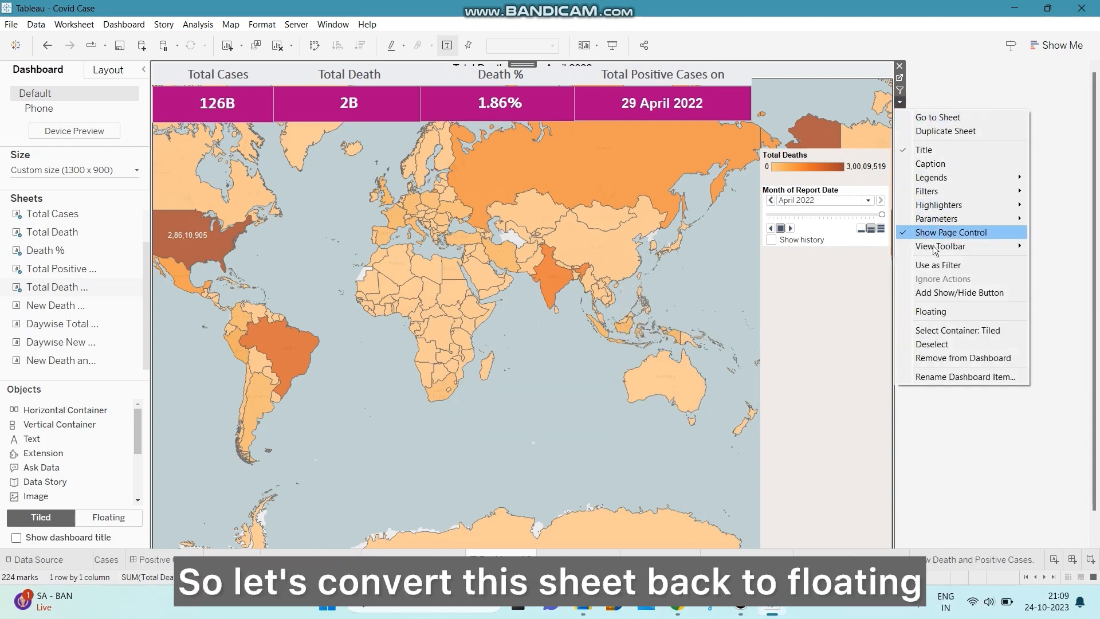
pyautogui.click(929, 314)
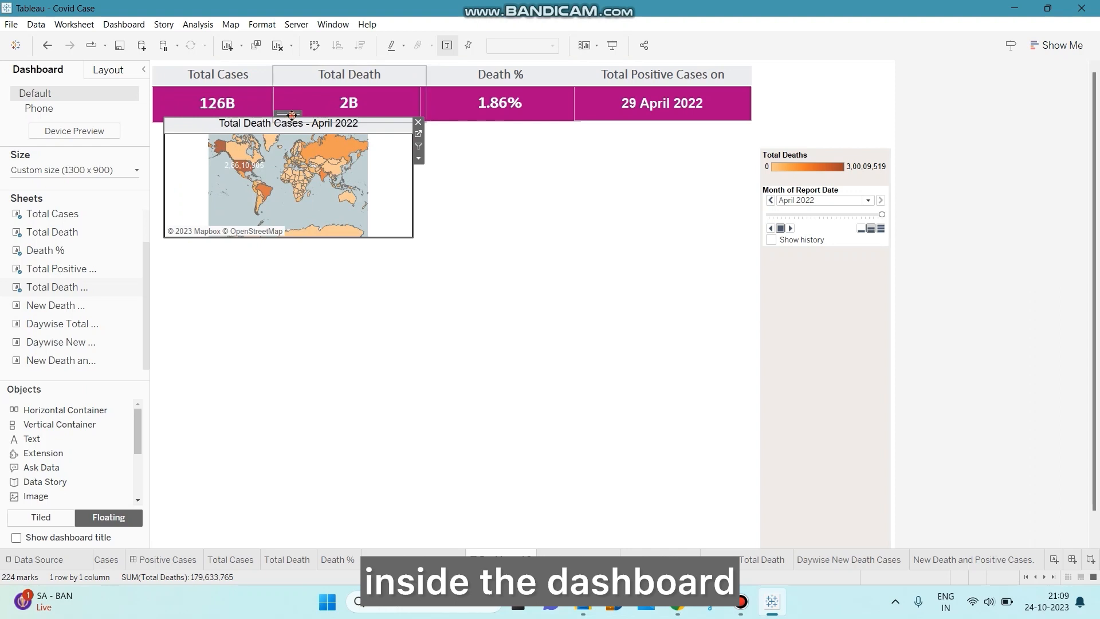
pyautogui.moveTo(289, 113)
pyautogui.mouseDown()
pyautogui.moveTo(302, 148)
pyautogui.moveTo(280, 120)
pyautogui.mouseUp()
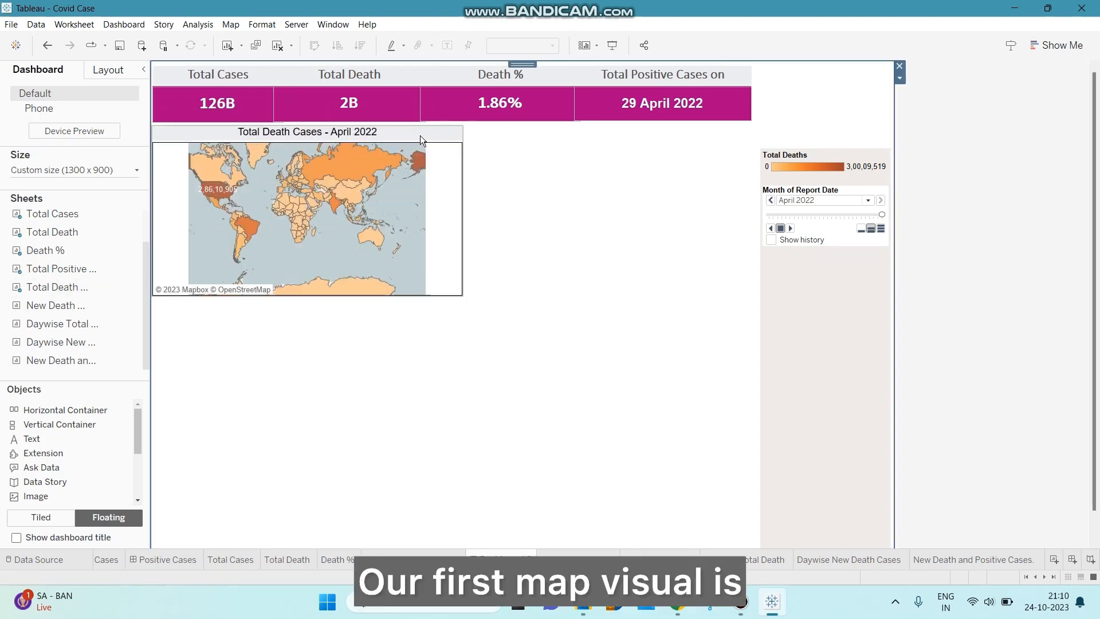
pyautogui.click(418, 135)
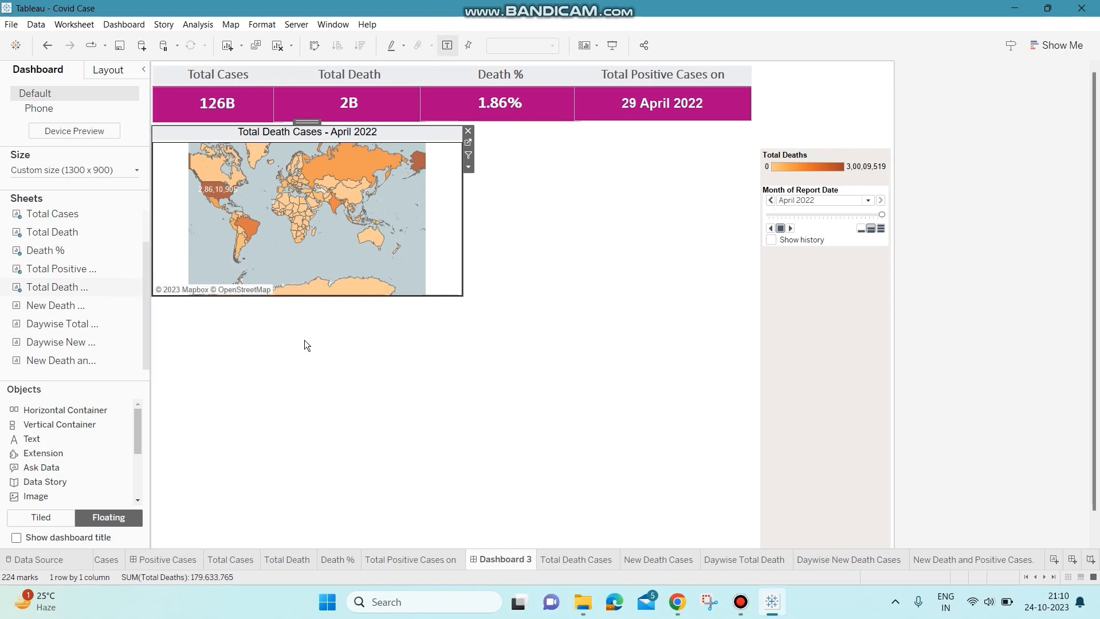
pyautogui.click(377, 333)
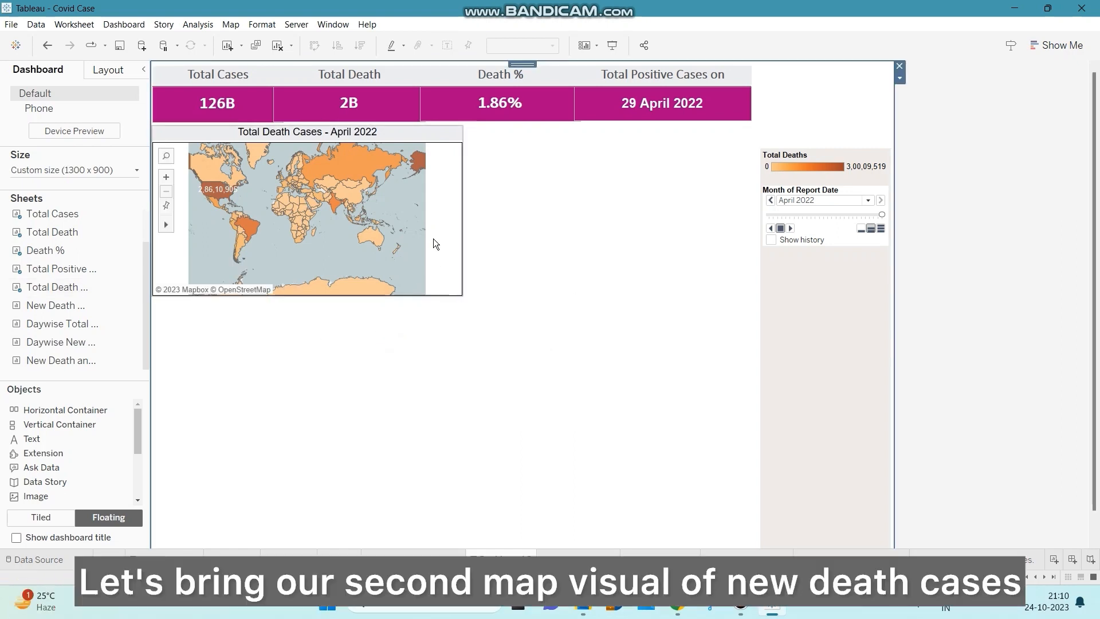
# - Place the New Death Cases map beside the Total Death Cases map, matching its lower edge and widening it toward the legend container
pyautogui.click(438, 135)
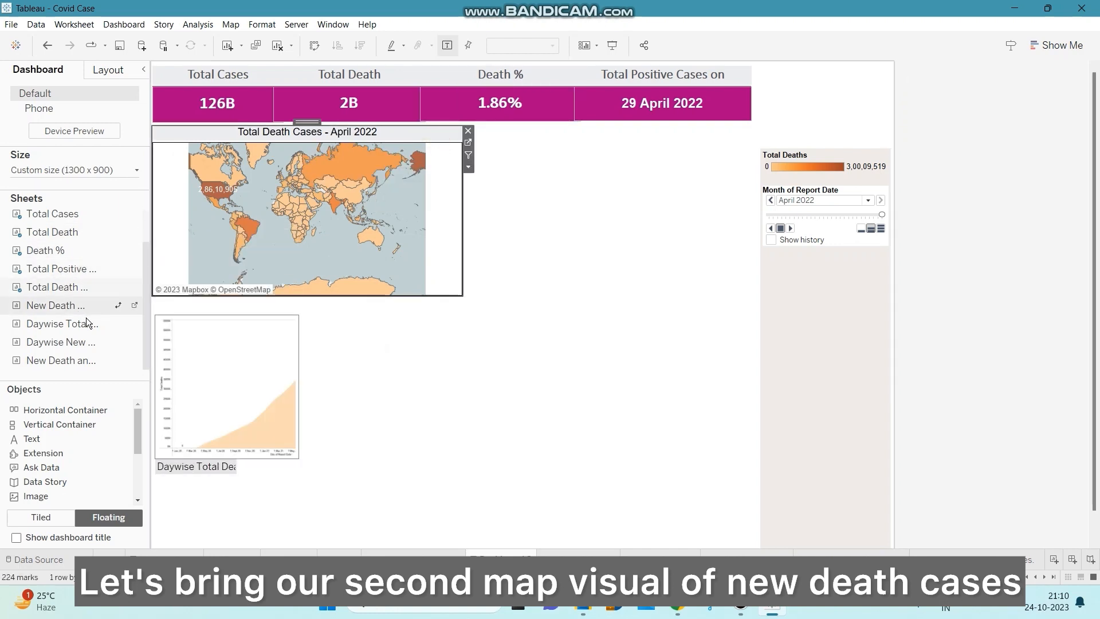
pyautogui.moveTo(60, 305); pyautogui.dragTo(466, 125)
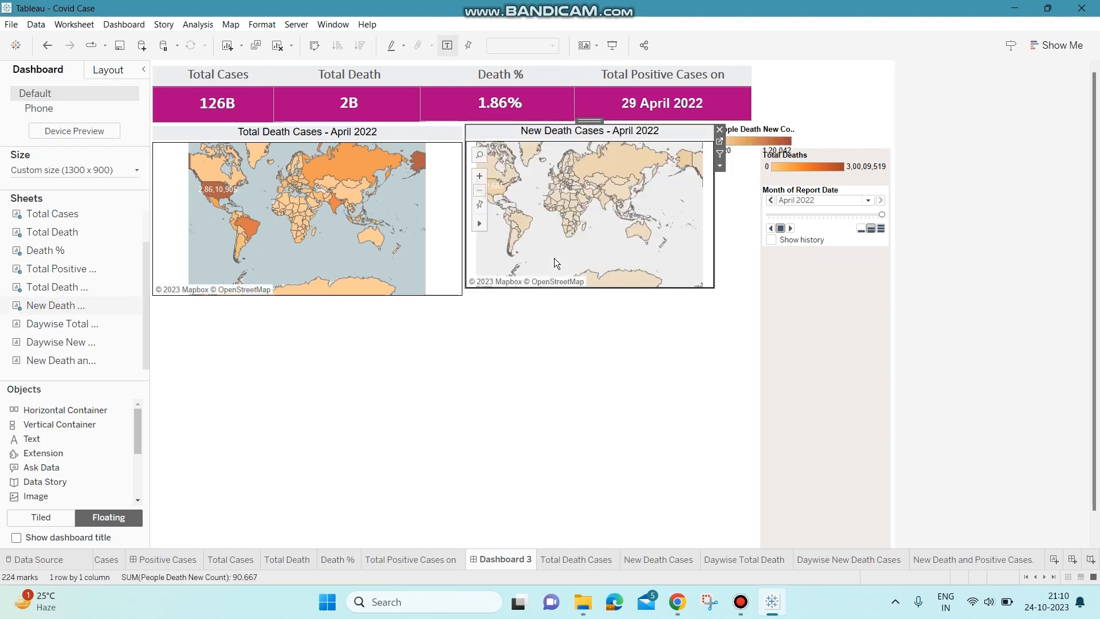
pyautogui.moveTo(606, 289); pyautogui.dragTo(606, 296)
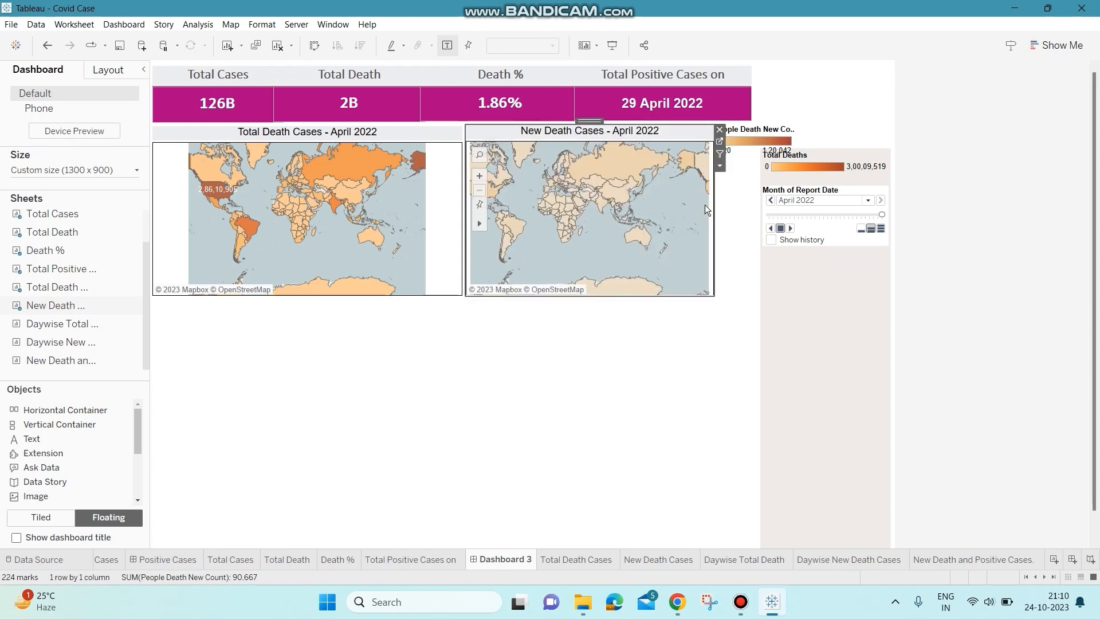
pyautogui.moveTo(714, 204); pyautogui.dragTo(758, 201)
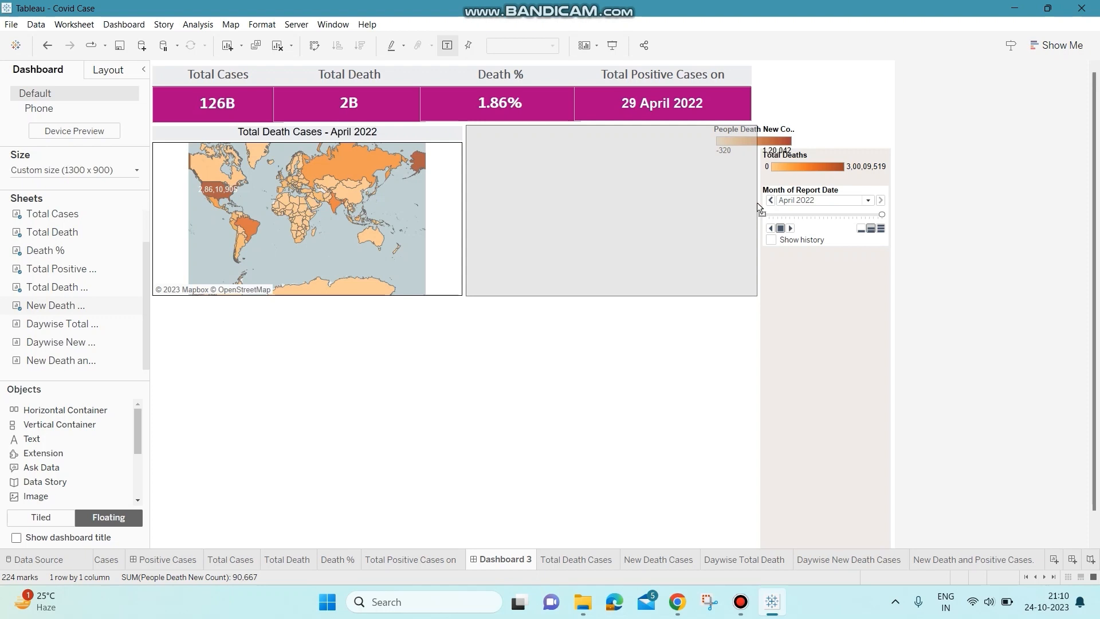
# - Move the People Death New Count legend to the lower-left corner of the New Death Cases map and hide its title
pyautogui.click(751, 132)
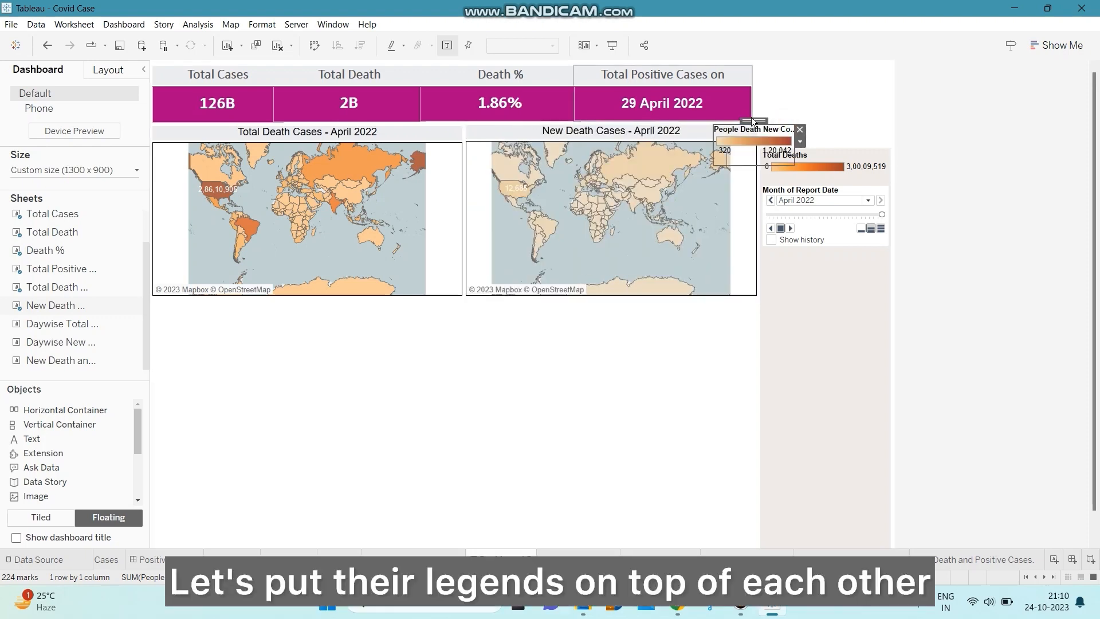
pyautogui.moveTo(751, 118); pyautogui.dragTo(508, 254)
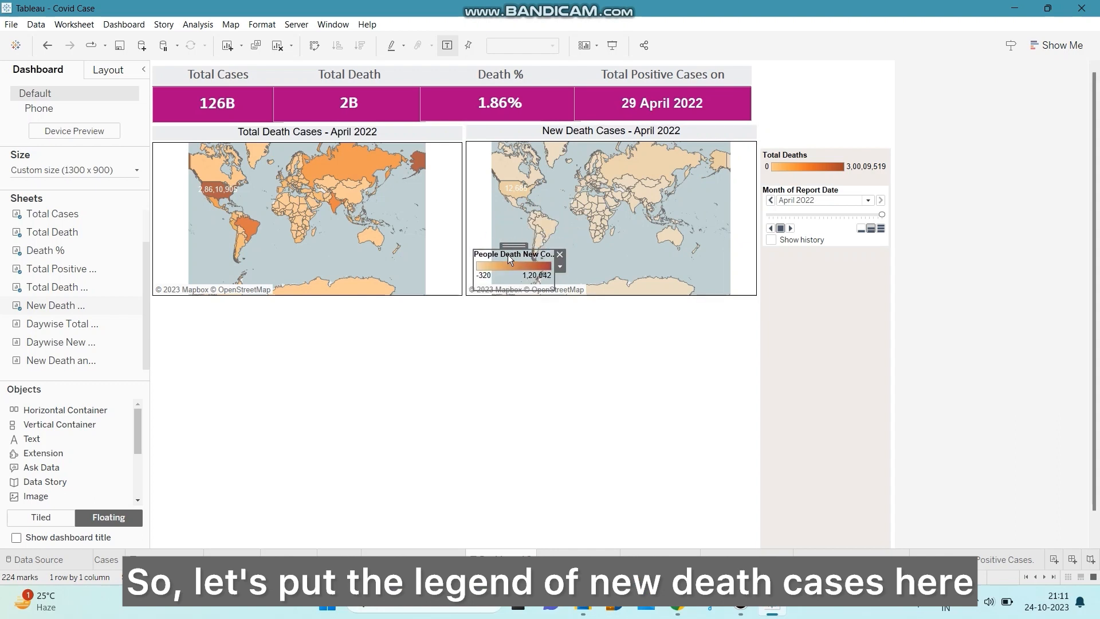
pyautogui.click(561, 266)
pyautogui.click(585, 309)
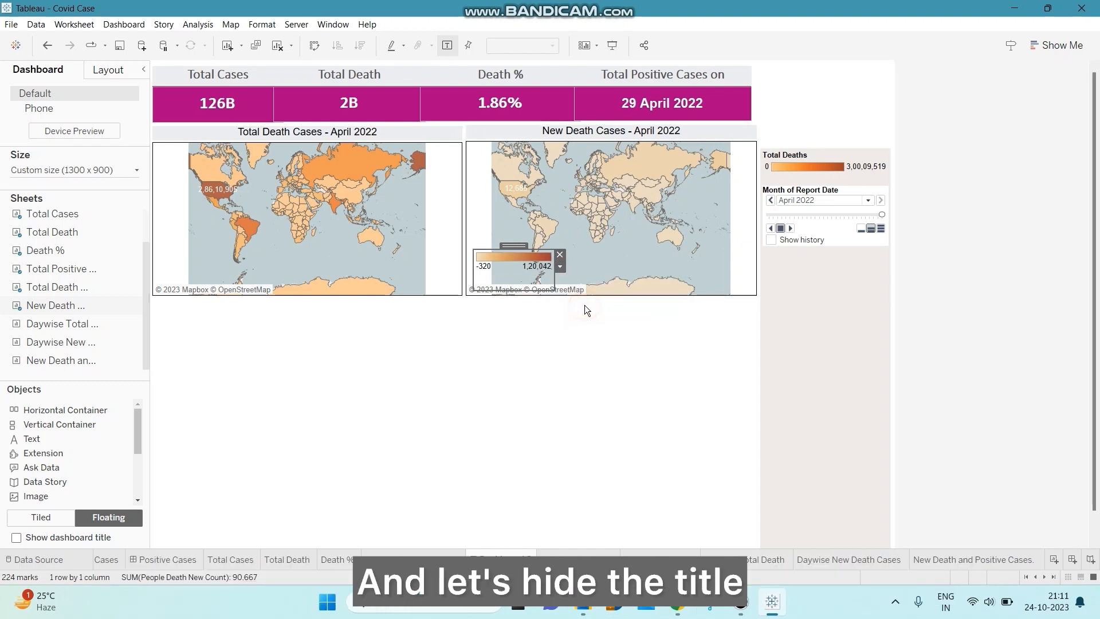
pyautogui.moveTo(514, 247)
pyautogui.mouseDown()
pyautogui.moveTo(504, 263)
pyautogui.moveTo(512, 256)
pyautogui.mouseUp()
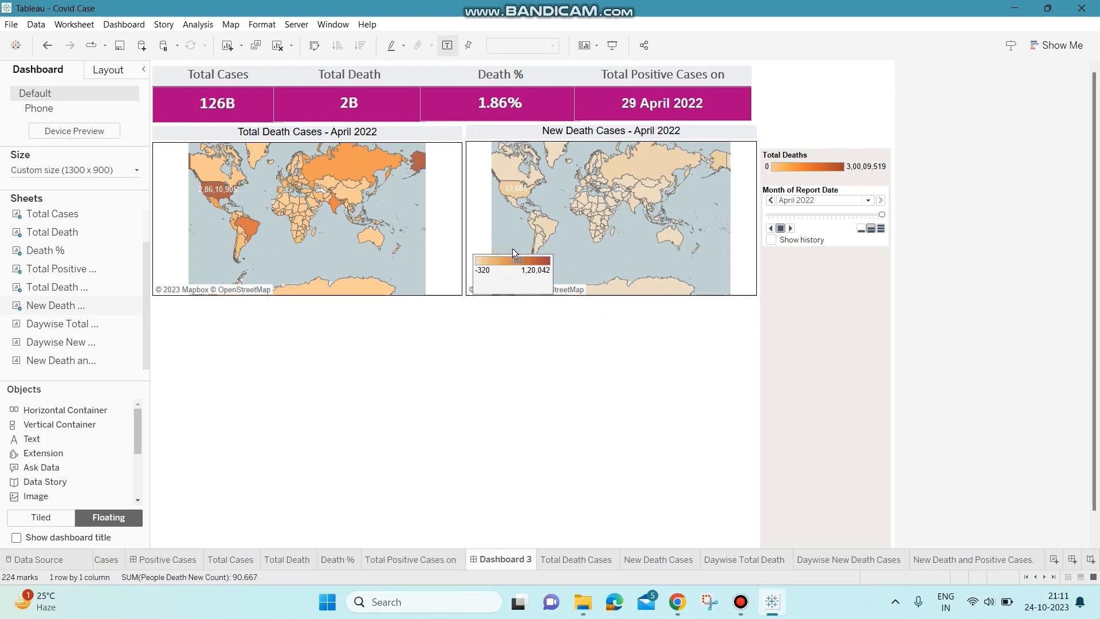
pyautogui.click(624, 235)
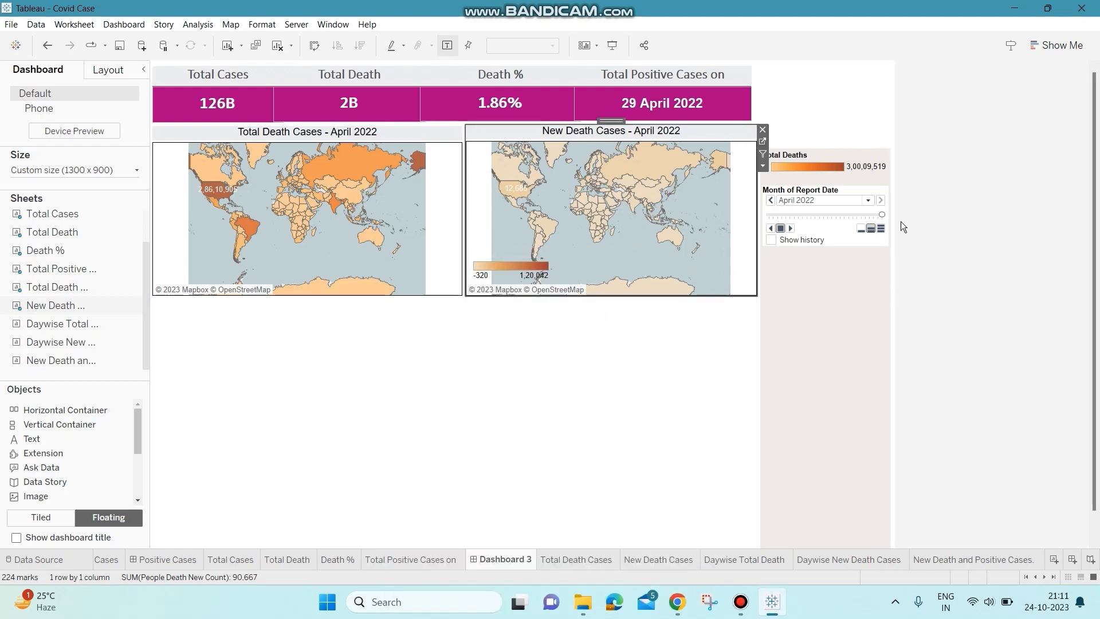
# - Make the Total Deaths color legend floating and move it out of the container onto the Total Death Cases map
pyautogui.click(828, 158)
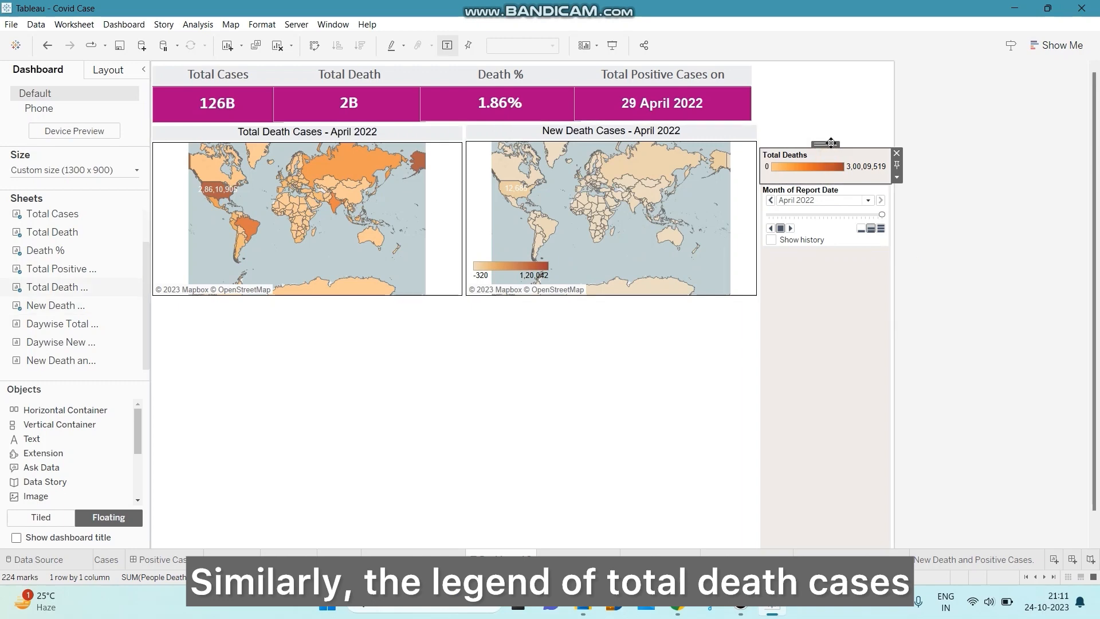
pyautogui.moveTo(831, 140); pyautogui.dragTo(474, 190)
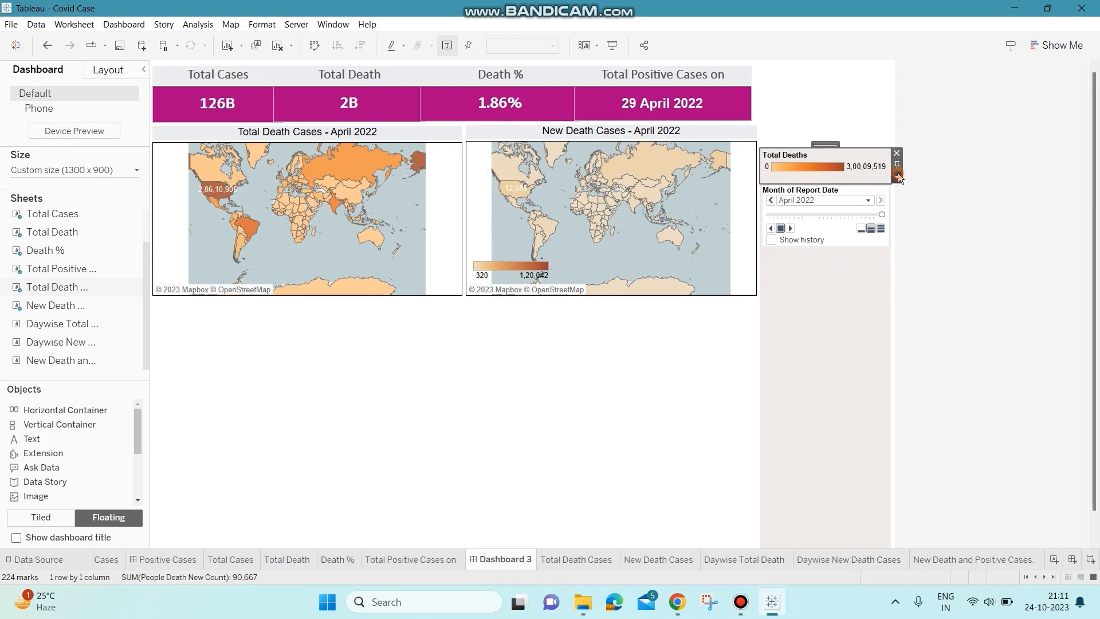
pyautogui.click(898, 176)
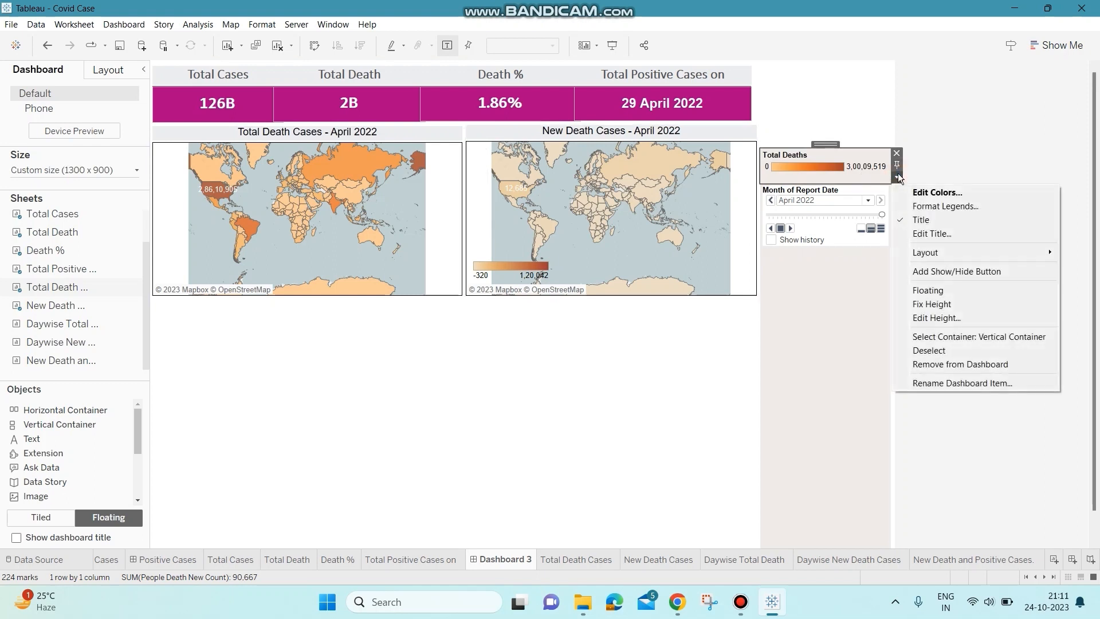
pyautogui.click(937, 289)
pyautogui.moveTo(789, 157); pyautogui.dragTo(524, 210)
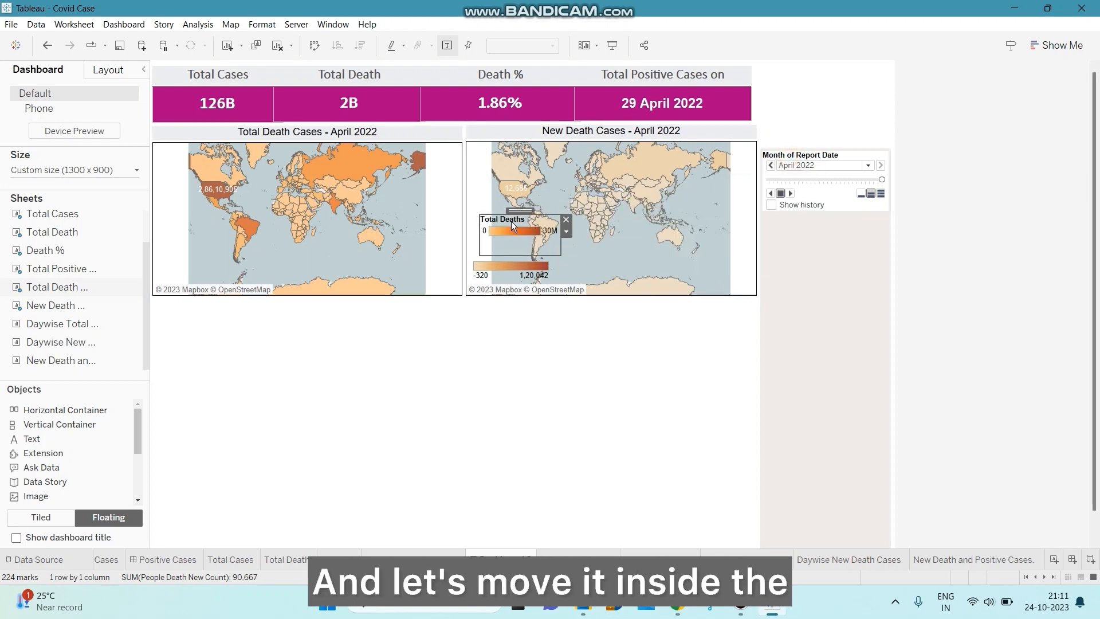
pyautogui.click(415, 218)
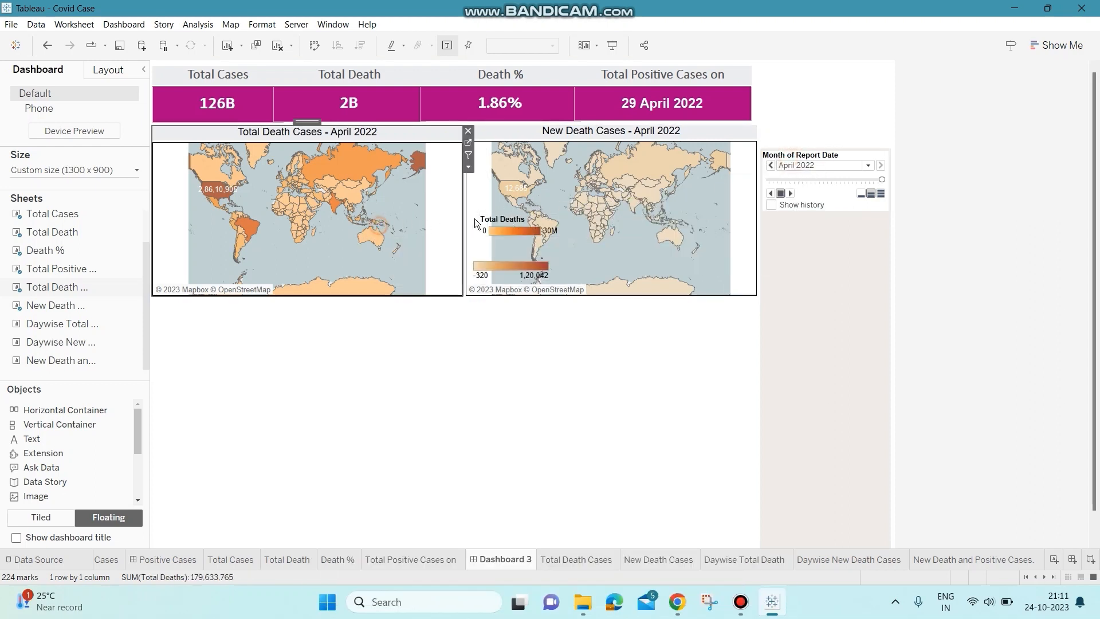
pyautogui.click(512, 215)
pyautogui.moveTo(524, 211); pyautogui.dragTo(312, 237)
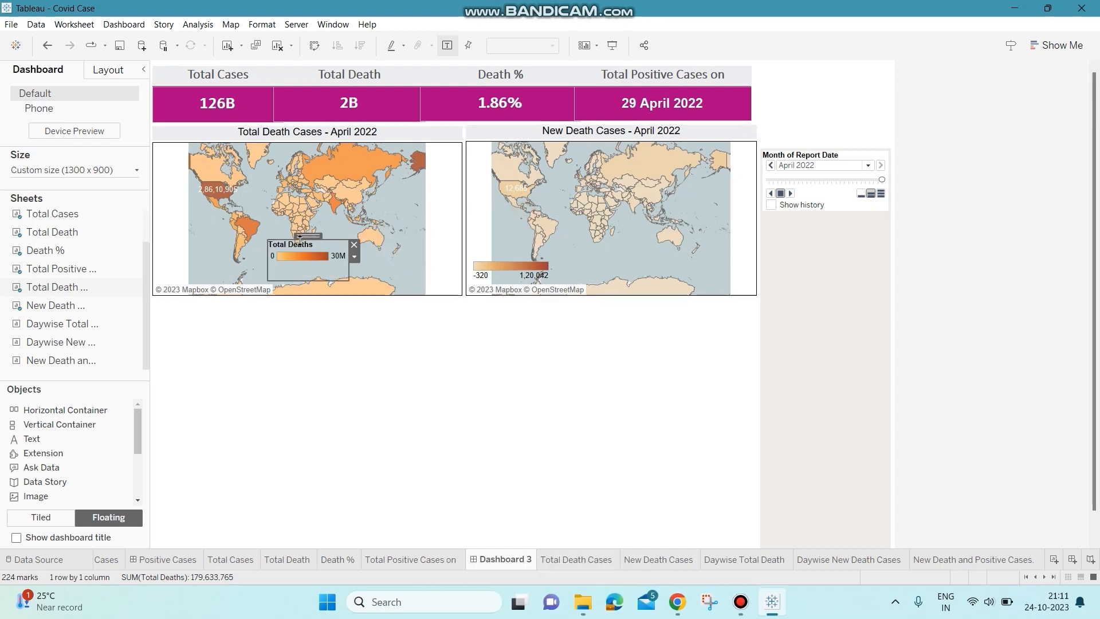
# - Hide the Total Deaths legend's title and place the legend in the lower-left corner of the Total Death Cases map
pyautogui.click(354, 256)
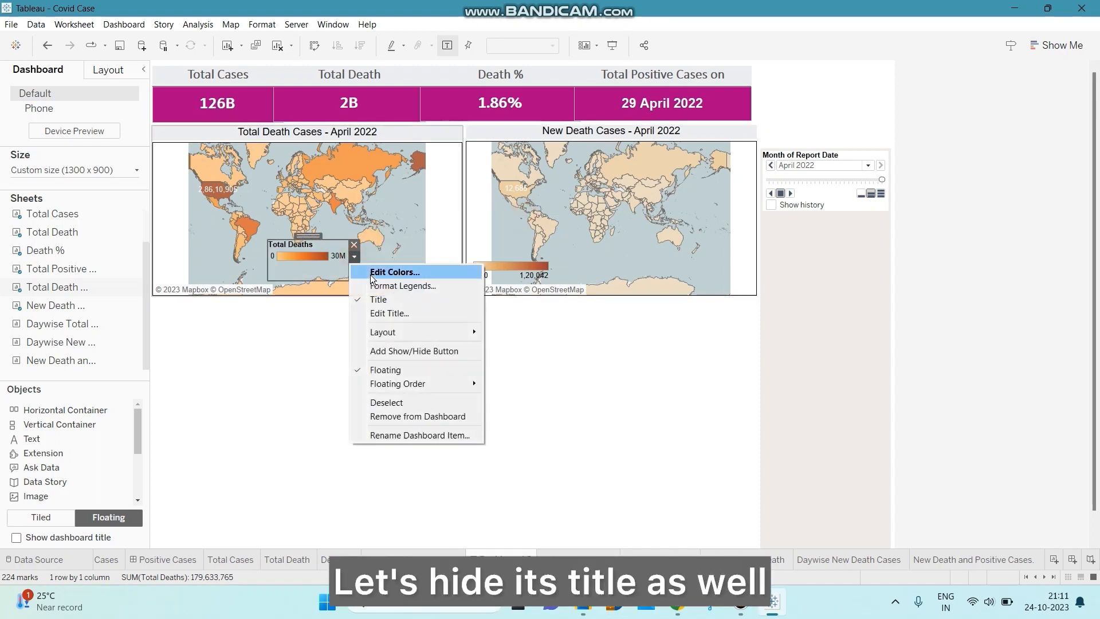
pyautogui.click(393, 299)
pyautogui.moveTo(304, 232); pyautogui.dragTo(191, 252)
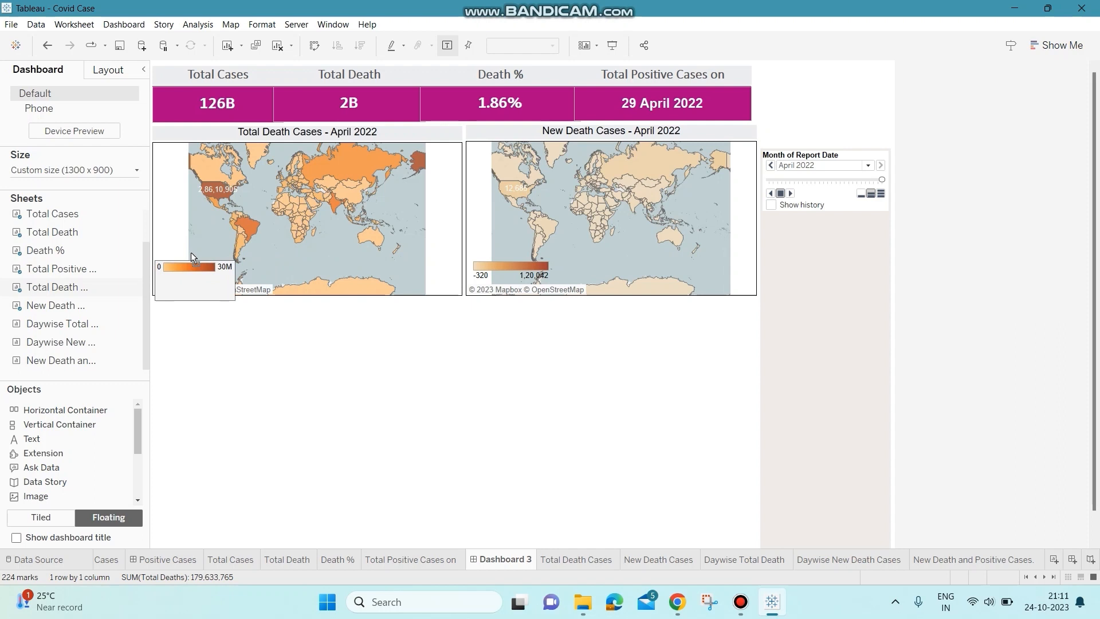
pyautogui.click(270, 362)
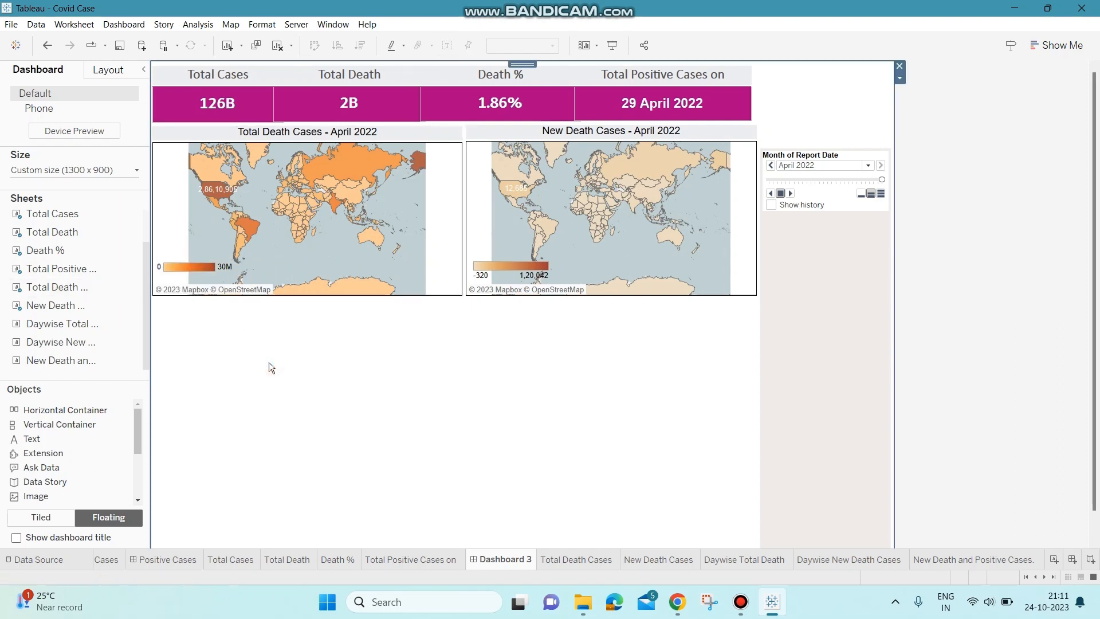
# - Narrow the color legends on the New Death Cases and Total Death Cases maps so both are compact
pyautogui.click(501, 262)
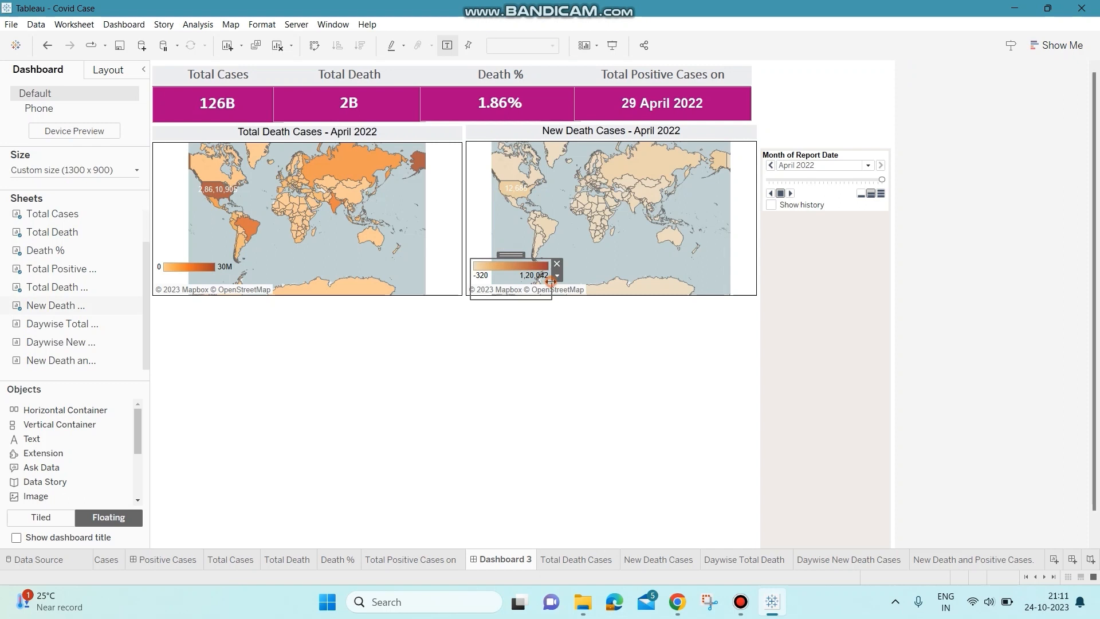
pyautogui.moveTo(551, 281); pyautogui.dragTo(527, 276)
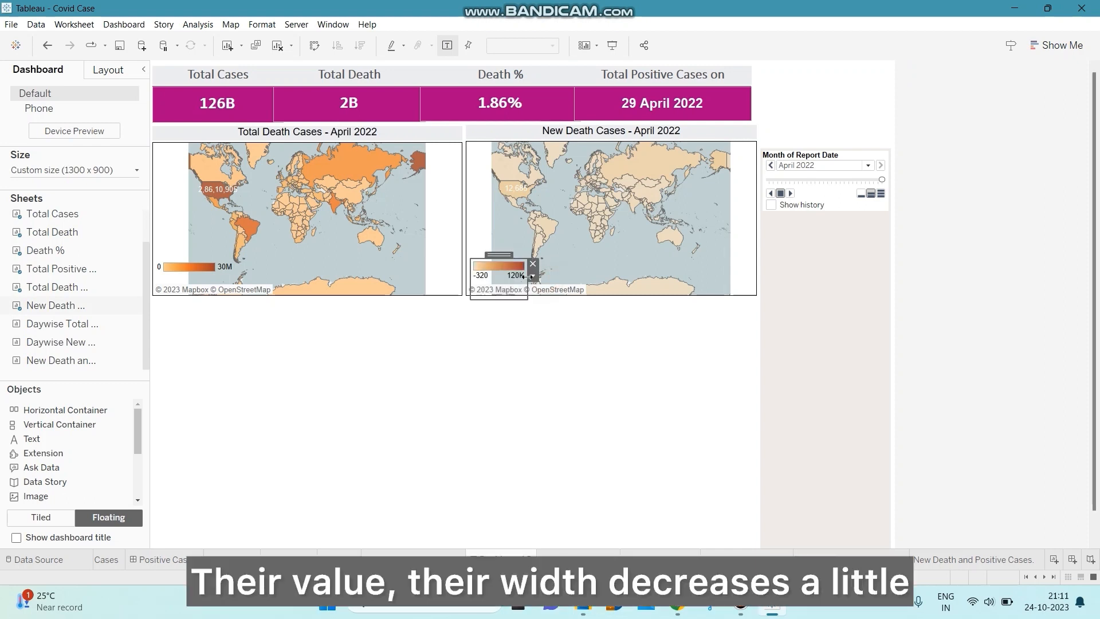
pyautogui.click(198, 261)
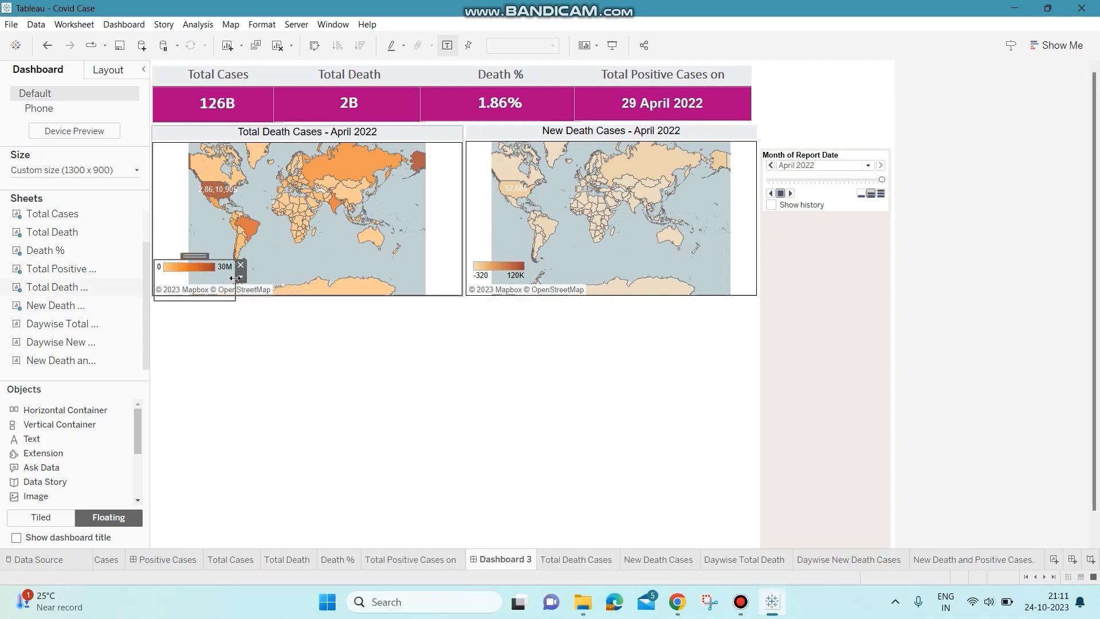
pyautogui.moveTo(246, 280); pyautogui.dragTo(215, 277)
pyautogui.click(242, 332)
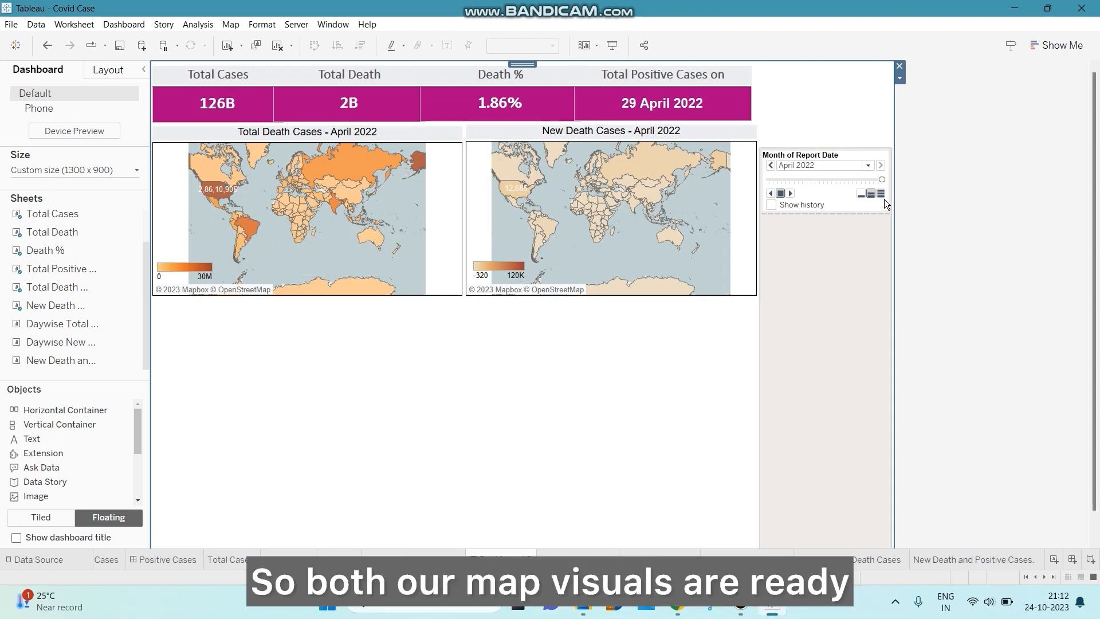
# - Play the Month of Report Date animation to watch both death maps change by month
pyautogui.click(791, 193)
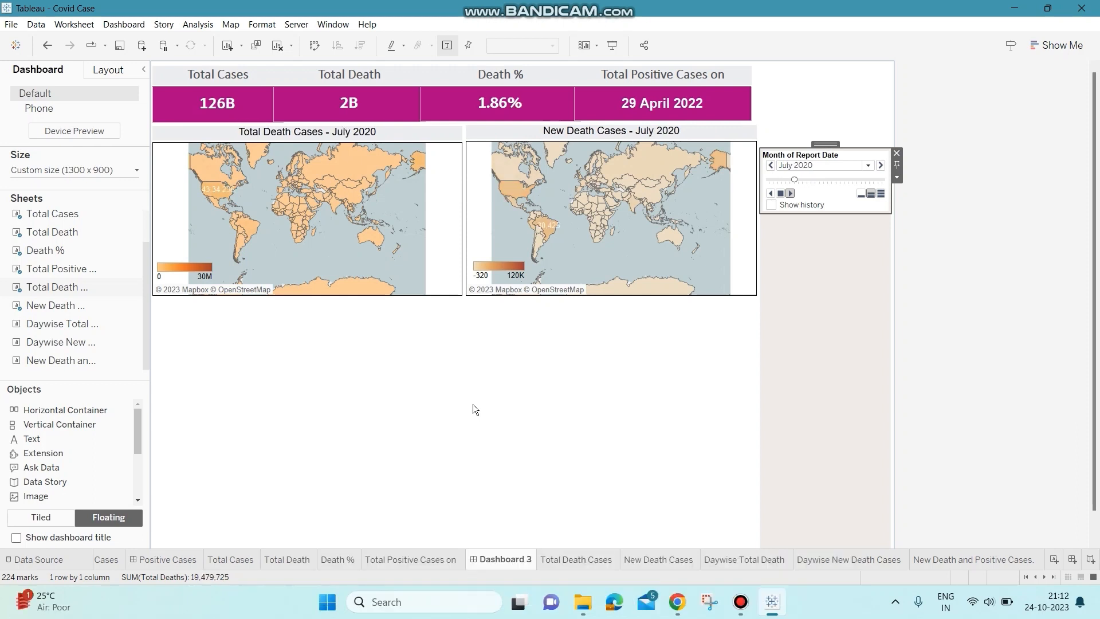
pyautogui.click(480, 353)
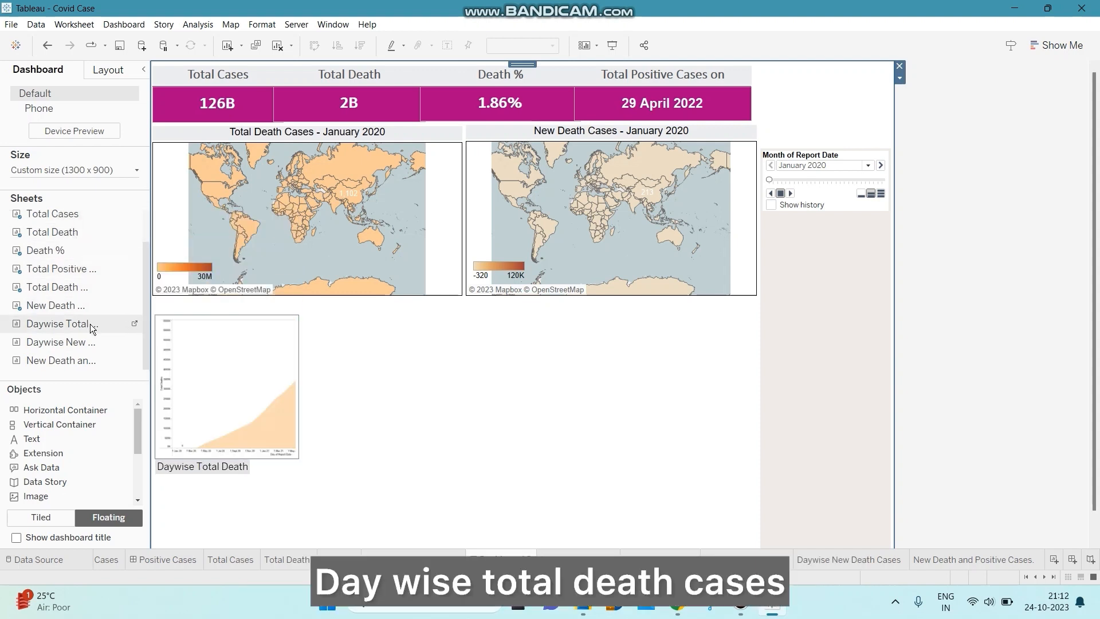
# - Add the Daywise Total Death sheet beneath the Total Death Cases map, about 542 by 284 pixels, with a thin solid gray border
pyautogui.moveTo(90, 325); pyautogui.dragTo(152, 298)
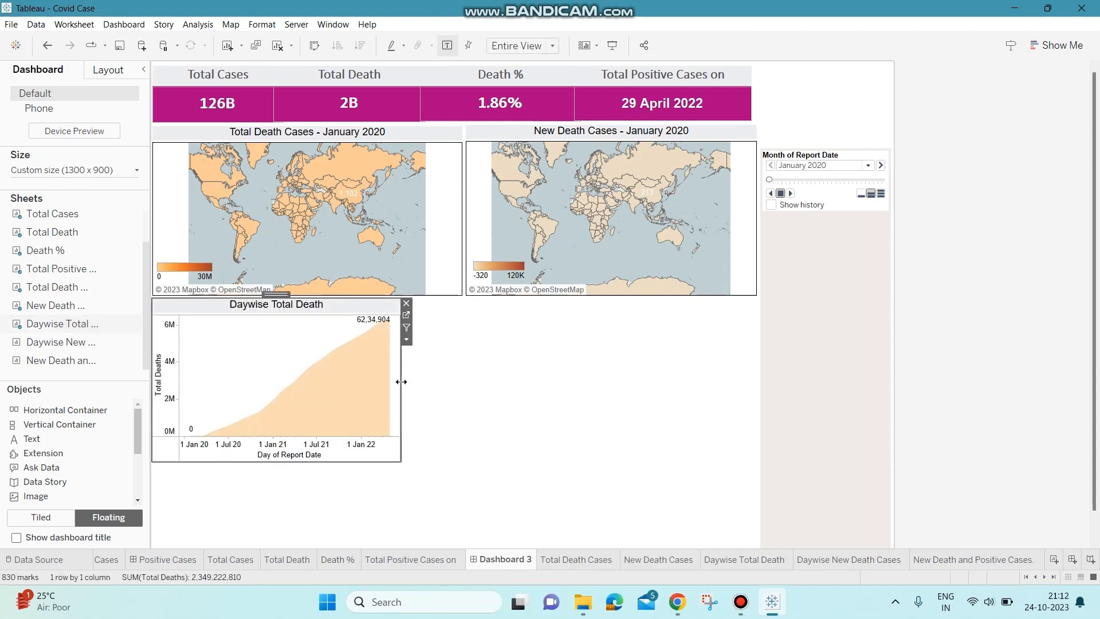
pyautogui.moveTo(400, 380); pyautogui.dragTo(463, 369)
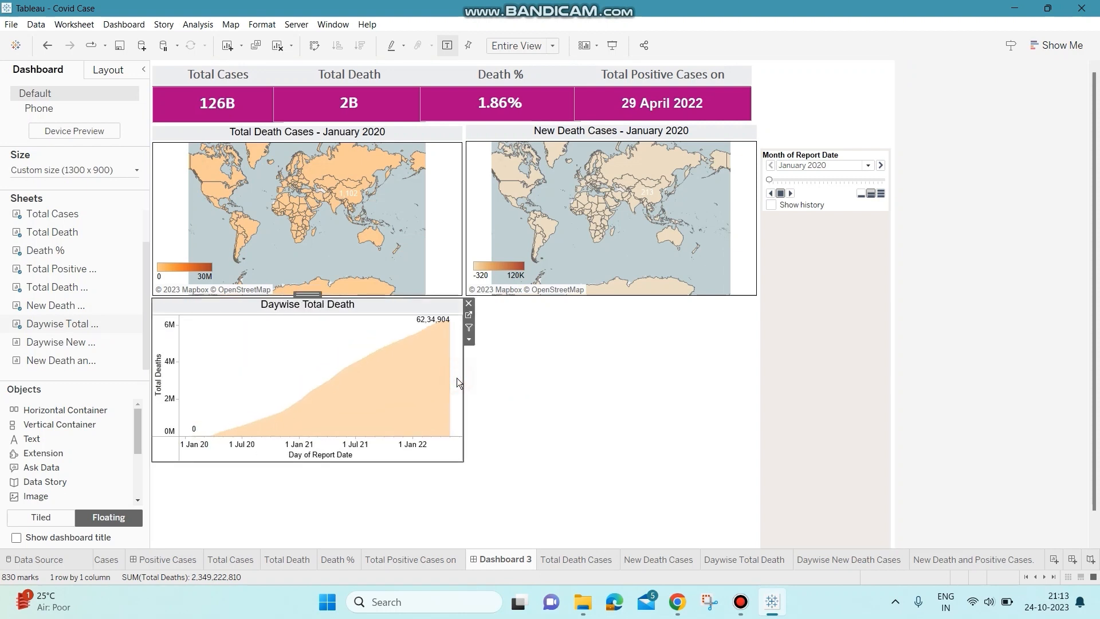
pyautogui.click(108, 73)
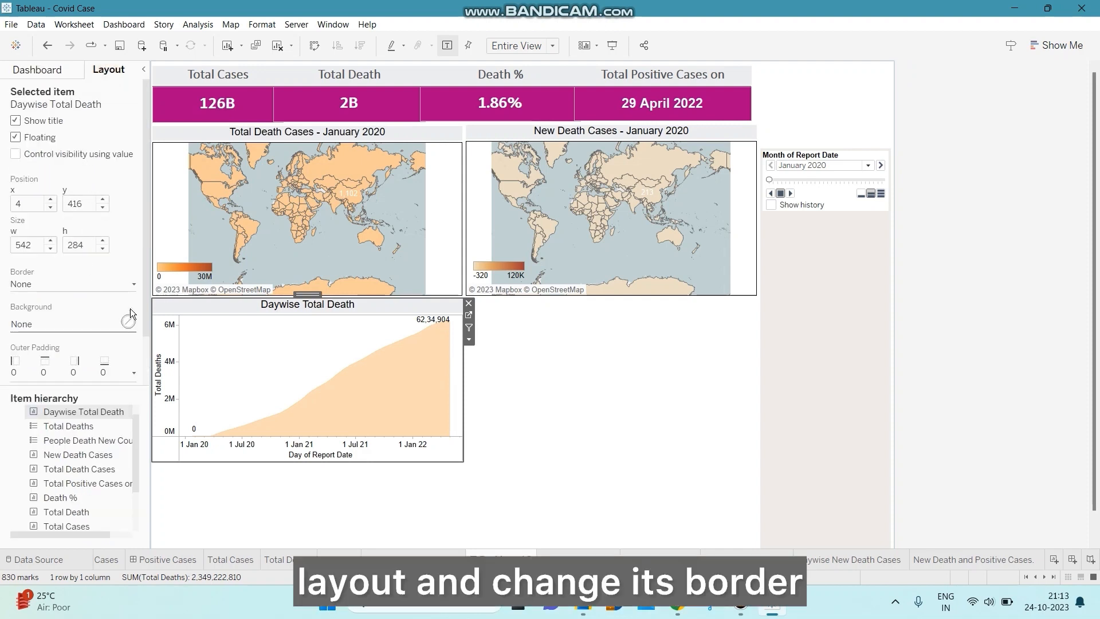
pyautogui.click(133, 285)
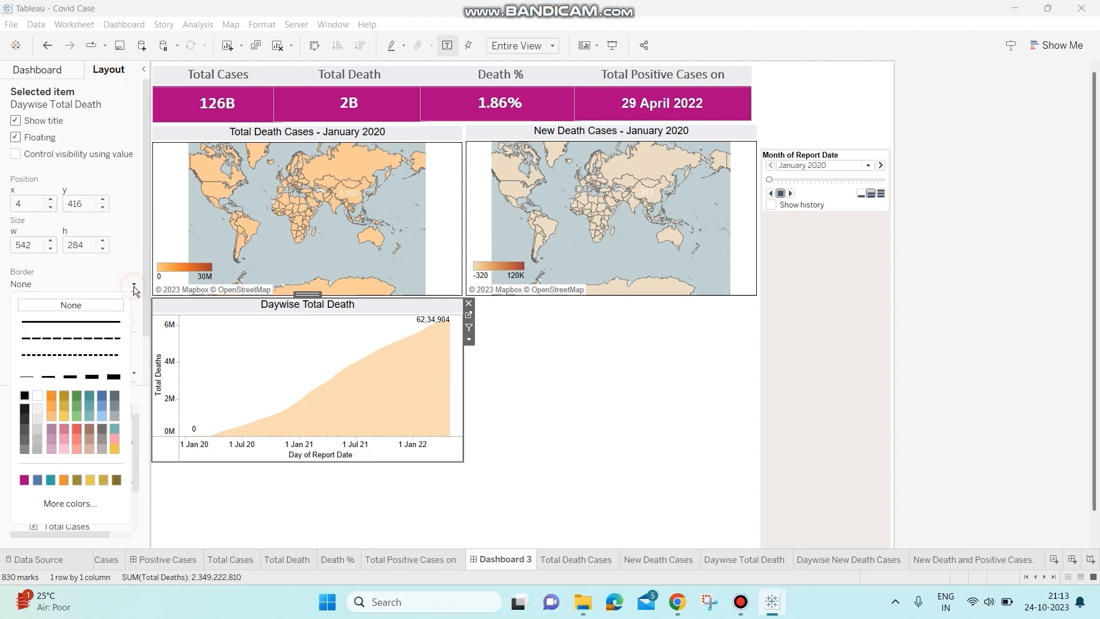
pyautogui.click(26, 377)
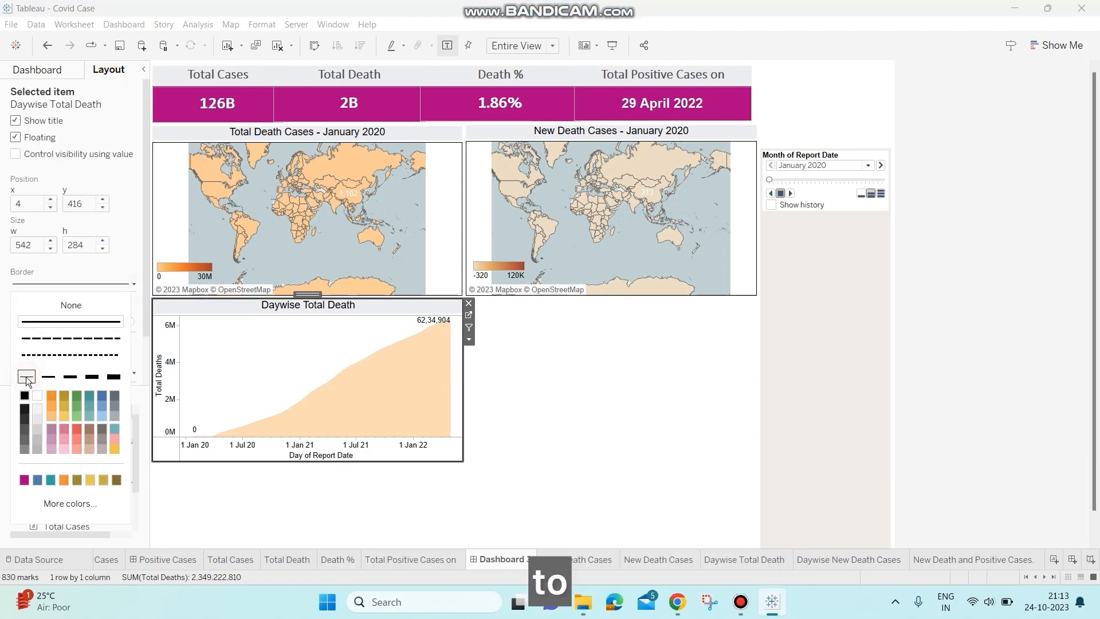
pyautogui.click(25, 449)
pyautogui.click(269, 515)
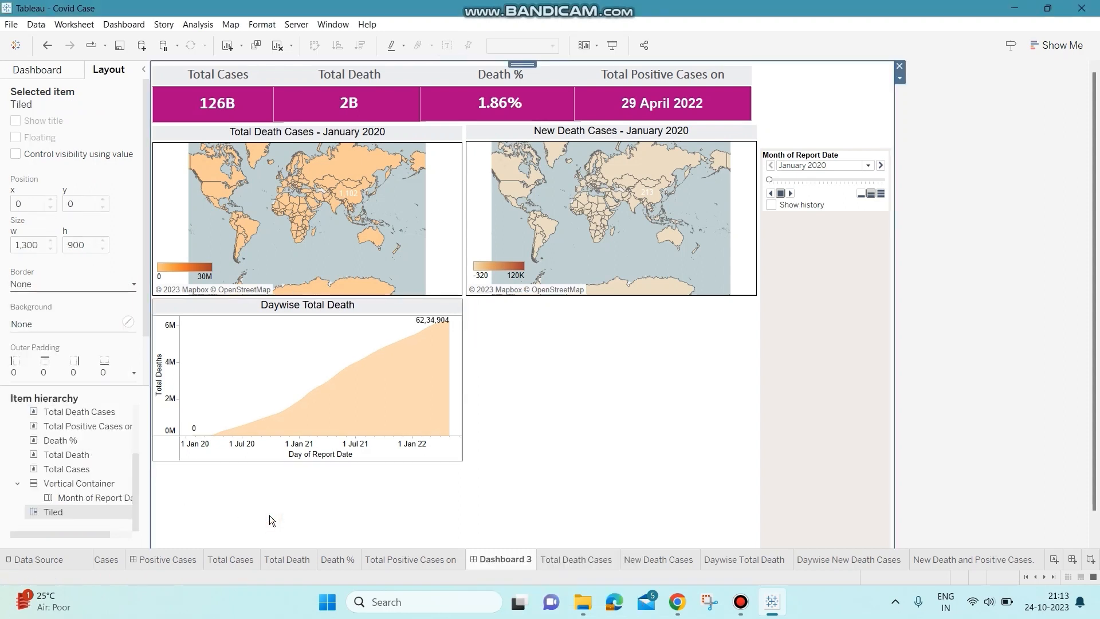
# - Add the Daywise New Death Cases sheet beneath the New Death Cases map, about 505 by 284 pixels, with a thin solid gray border
pyautogui.click(27, 69)
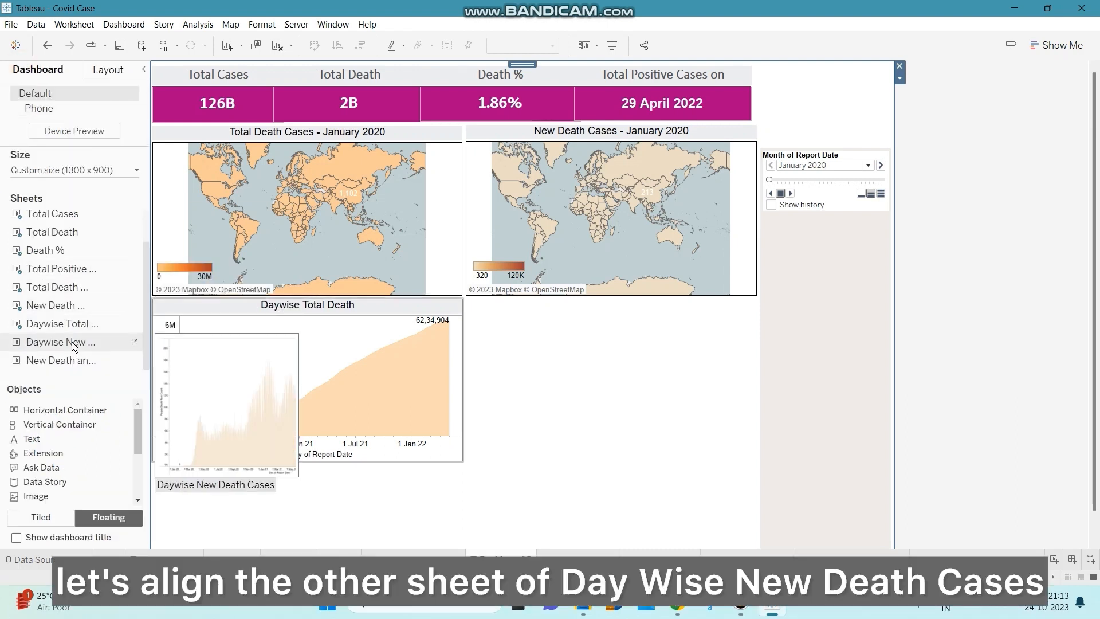
pyautogui.moveTo(73, 342); pyautogui.dragTo(466, 298)
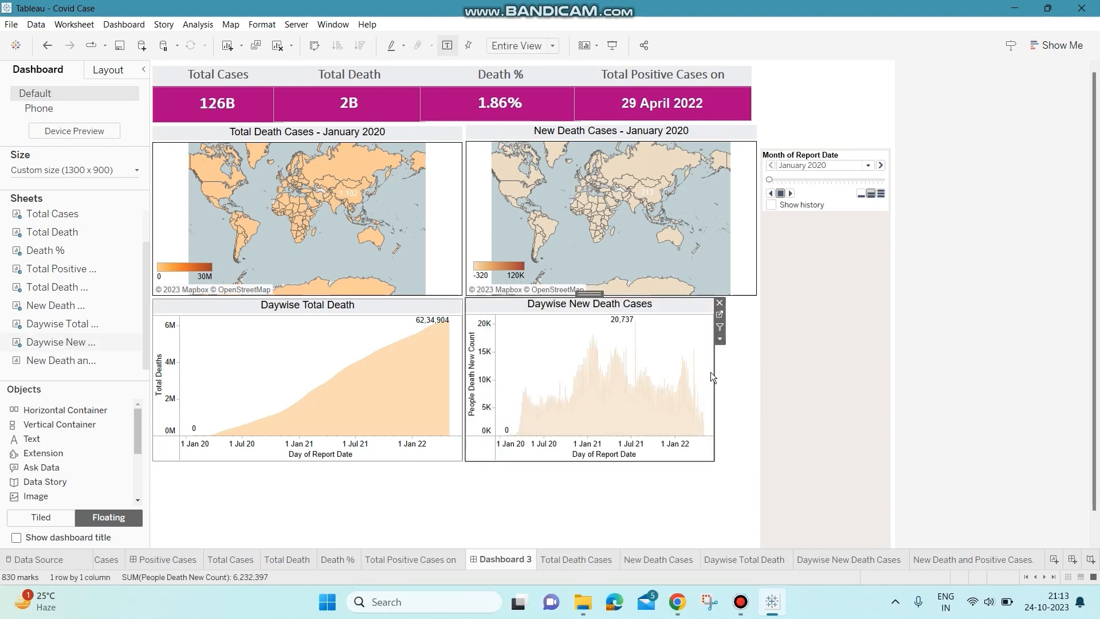
pyautogui.moveTo(714, 372); pyautogui.dragTo(756, 365)
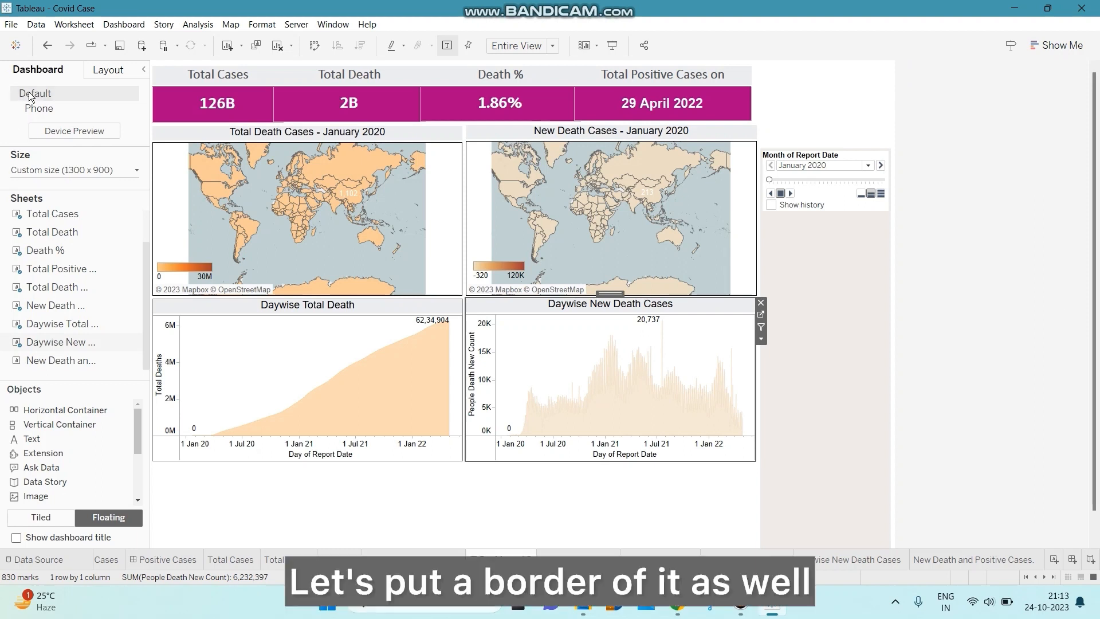
pyautogui.click(113, 71)
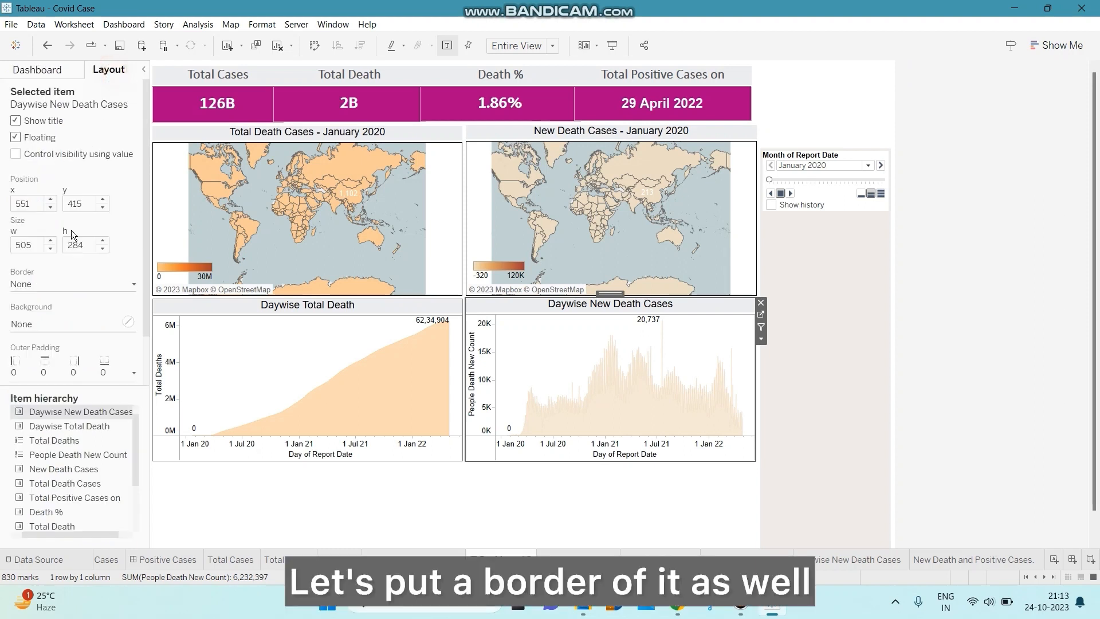
pyautogui.click(27, 284)
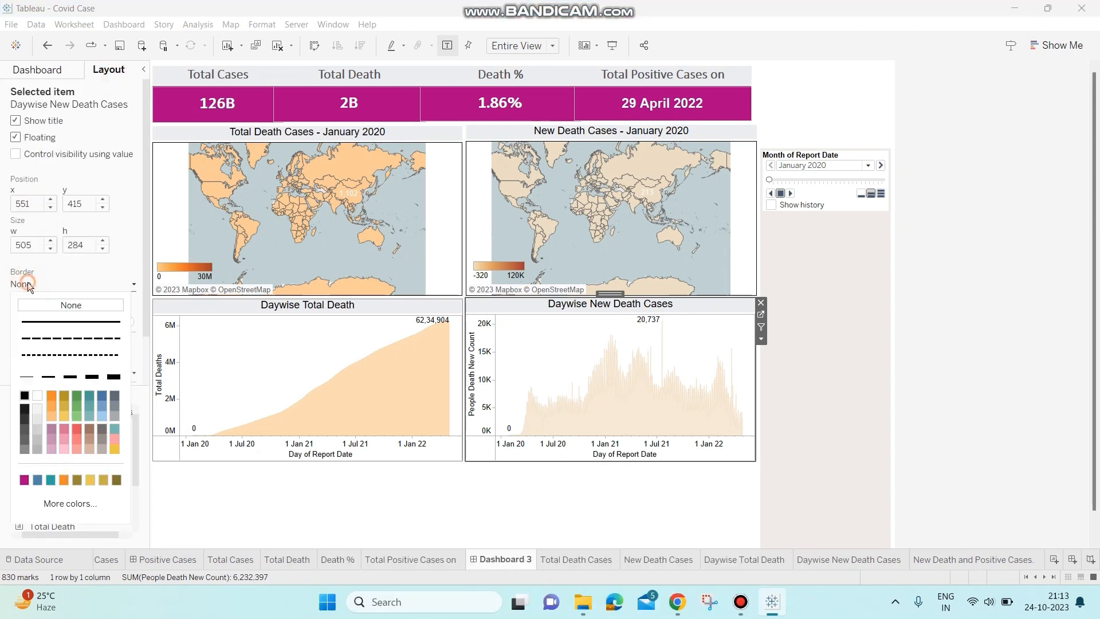
pyautogui.click(26, 377)
pyautogui.click(25, 447)
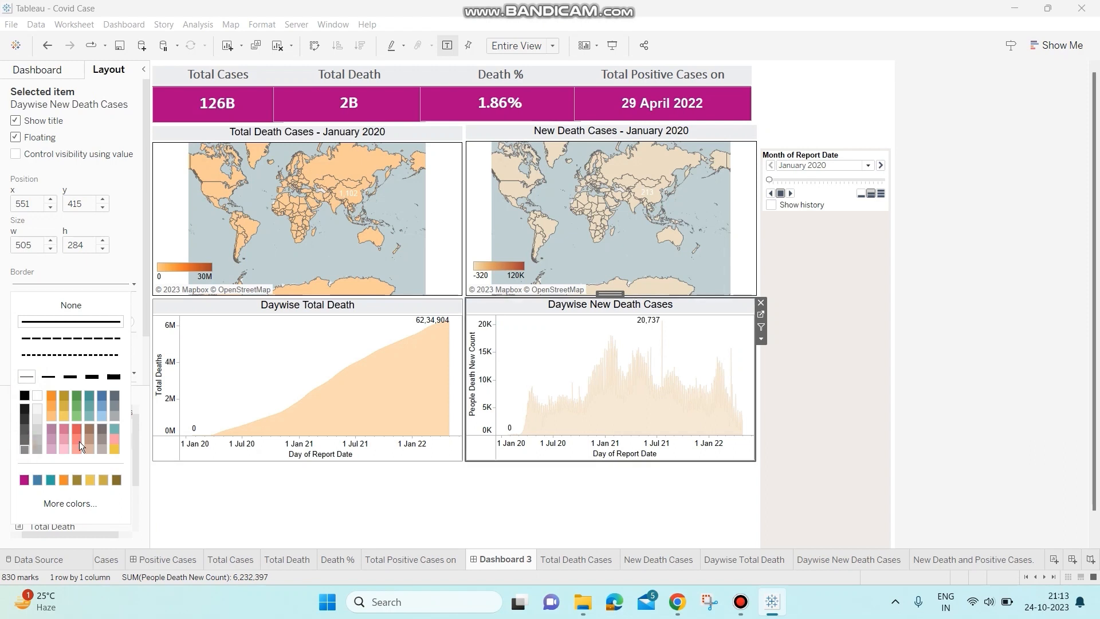
pyautogui.click(477, 472)
# - Add the New Death and Positive Cases sheet beneath the Daywise Total Death chart, aligned with its left edge
pyautogui.scroll(-1, 477, 472)
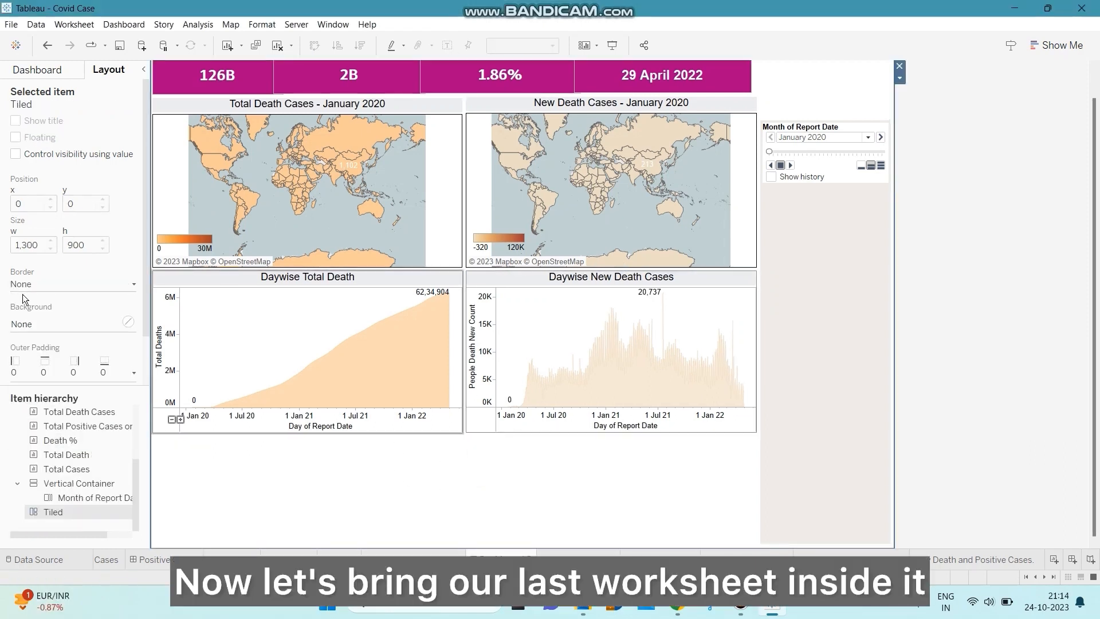
pyautogui.click(35, 70)
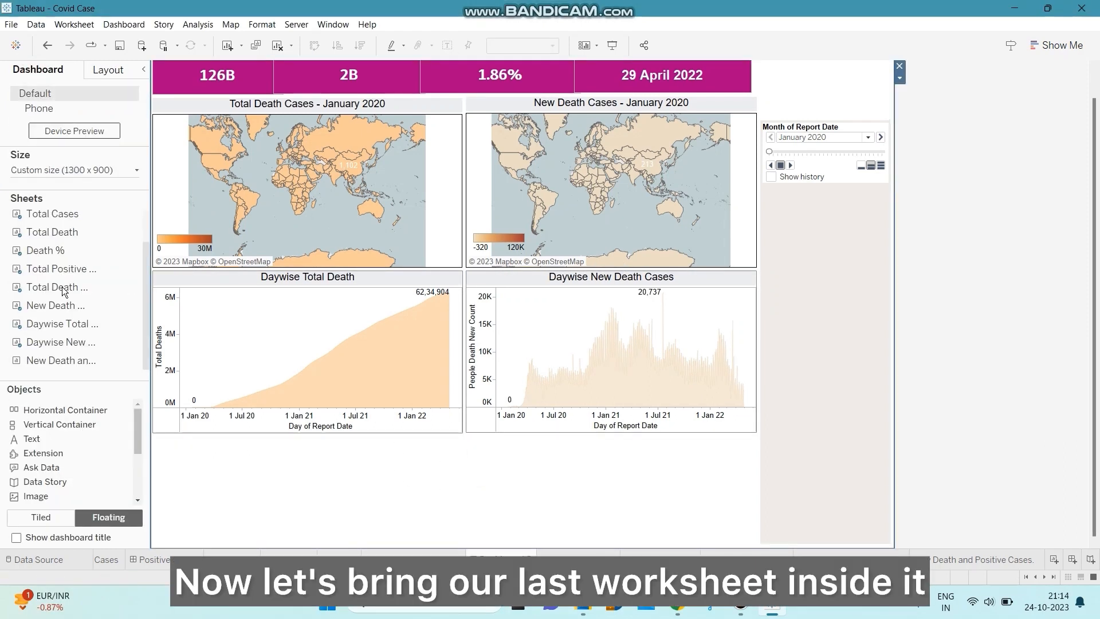
pyautogui.moveTo(56, 341)
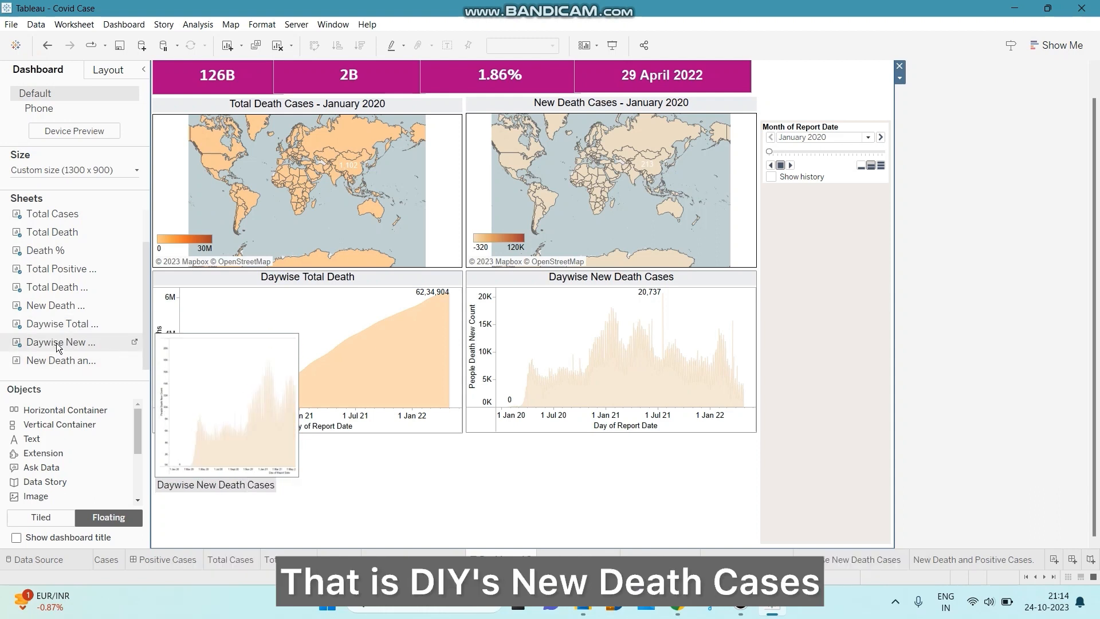
pyautogui.moveTo(79, 361)
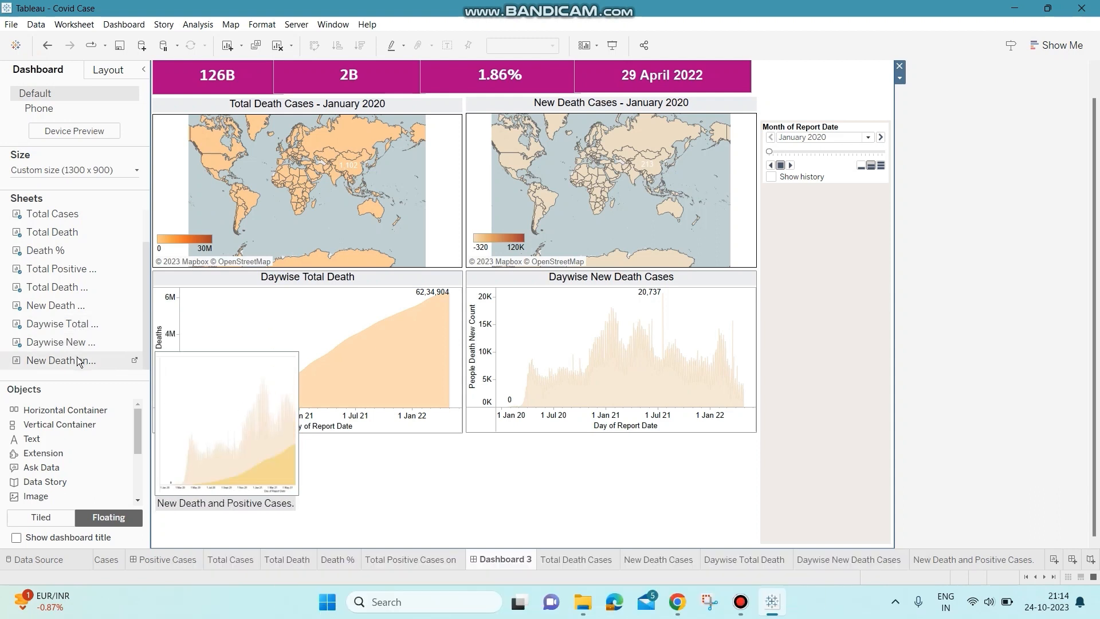
pyautogui.moveTo(79, 361); pyautogui.dragTo(158, 438)
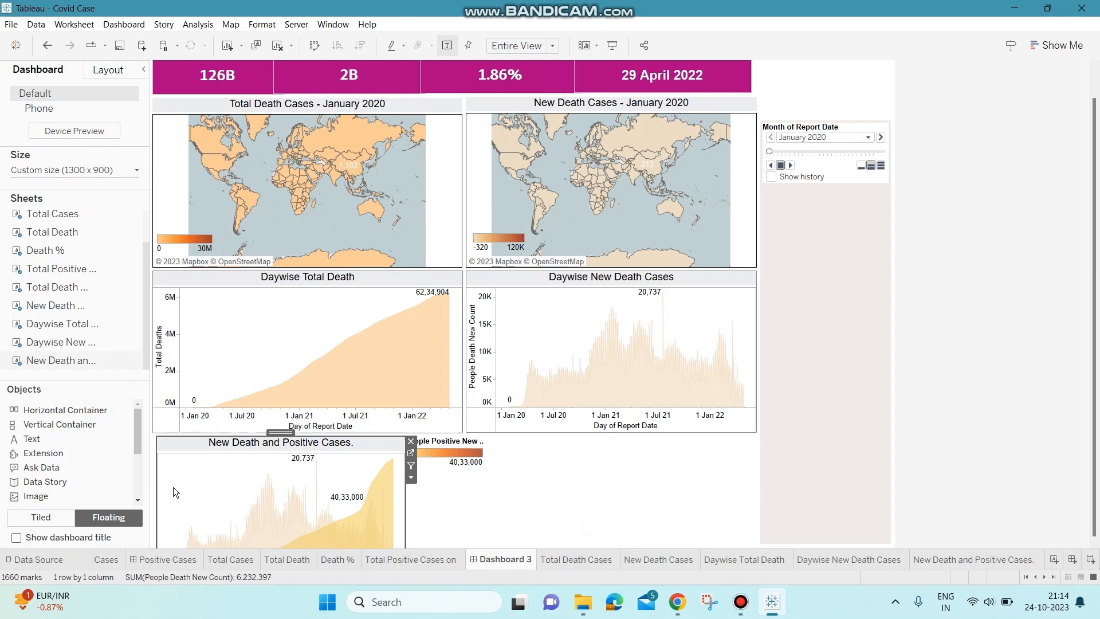
pyautogui.moveTo(154, 488); pyautogui.dragTo(152, 486)
# - Remove the People Positive New legend and widen the New Death and Positive Cases chart to span both daywise charts
pyautogui.click(482, 441)
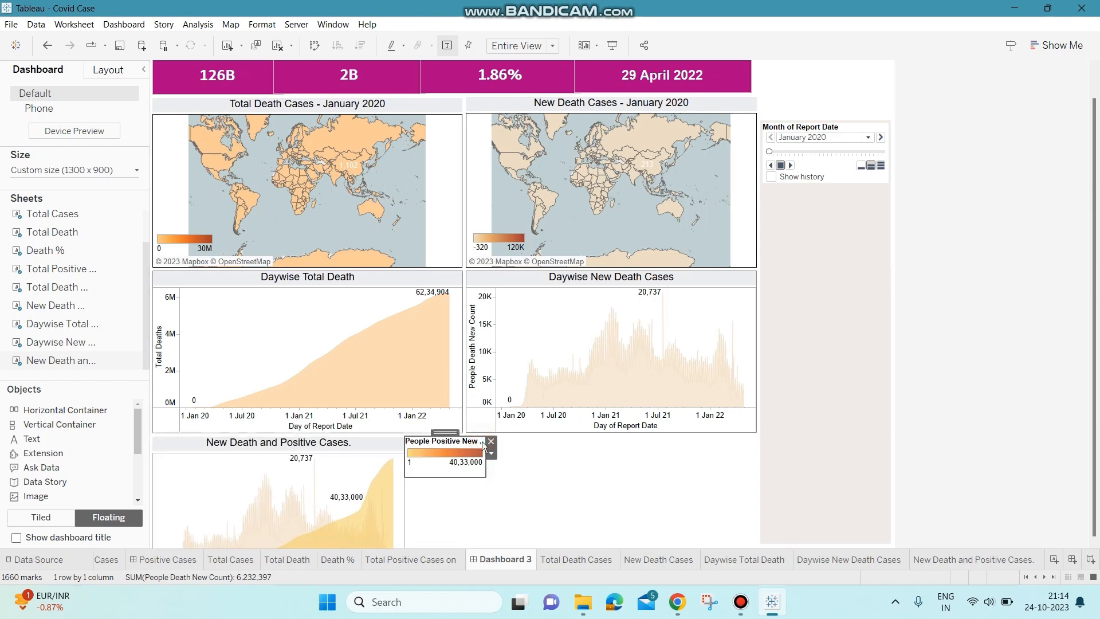
pyautogui.click(492, 438)
pyautogui.click(390, 441)
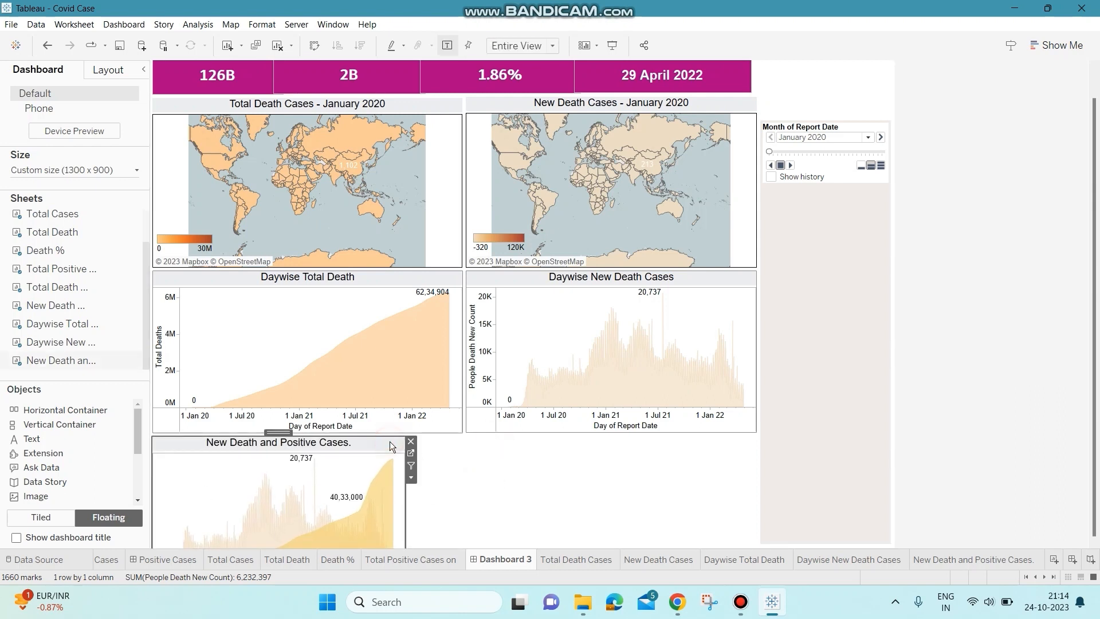
pyautogui.moveTo(405, 500); pyautogui.dragTo(758, 482)
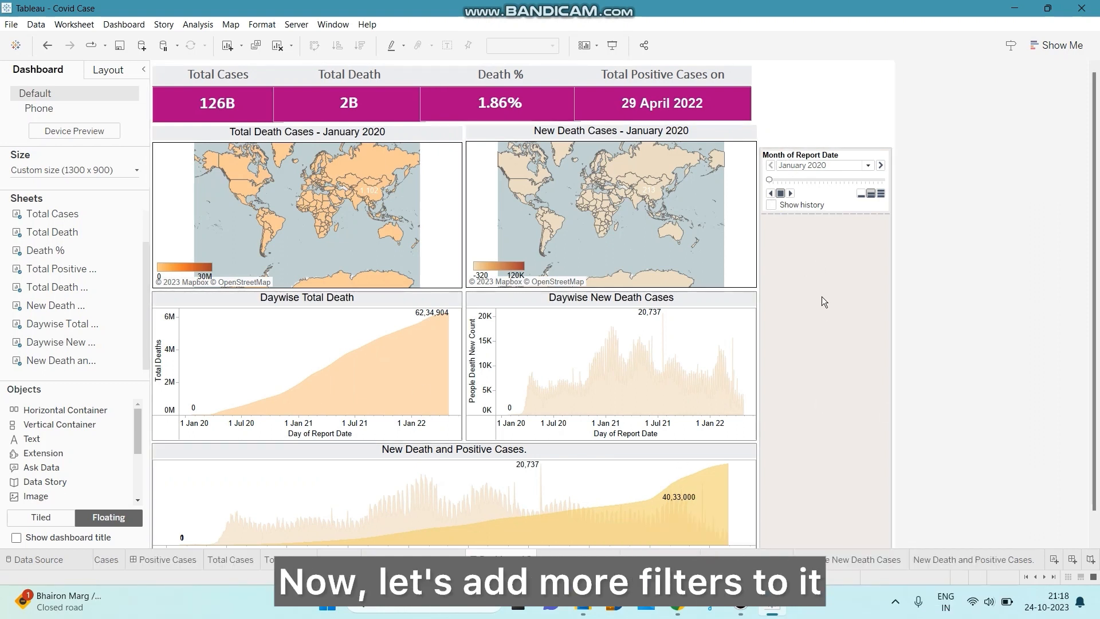
# - Show the Day of Report Date filter from the New Death and Positive Cases chart on the dashboard
pyautogui.click(737, 444)
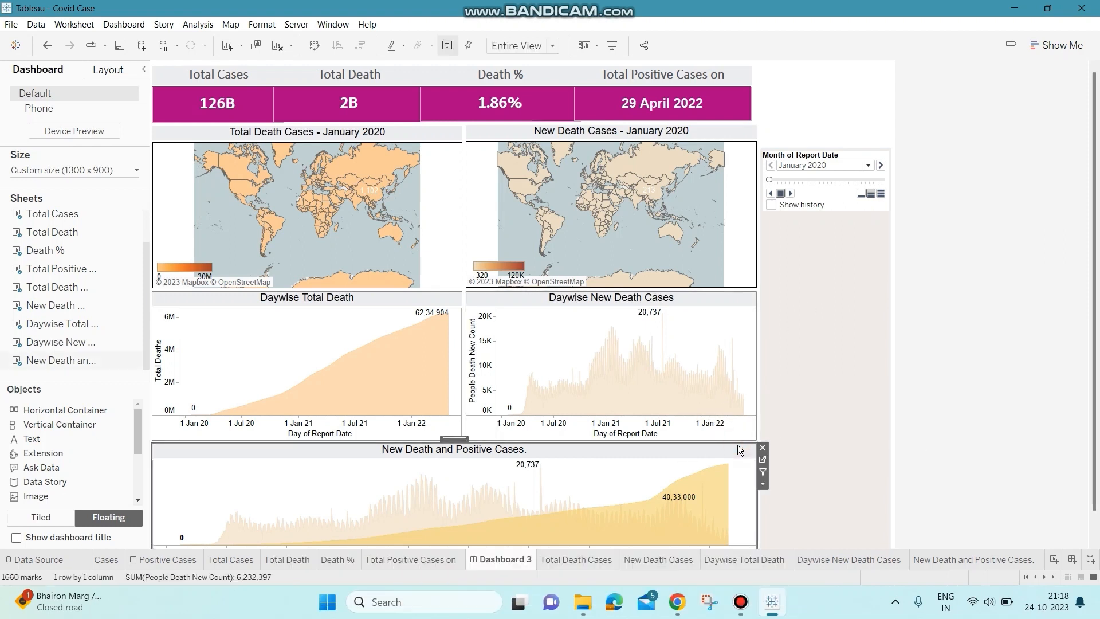
pyautogui.click(762, 486)
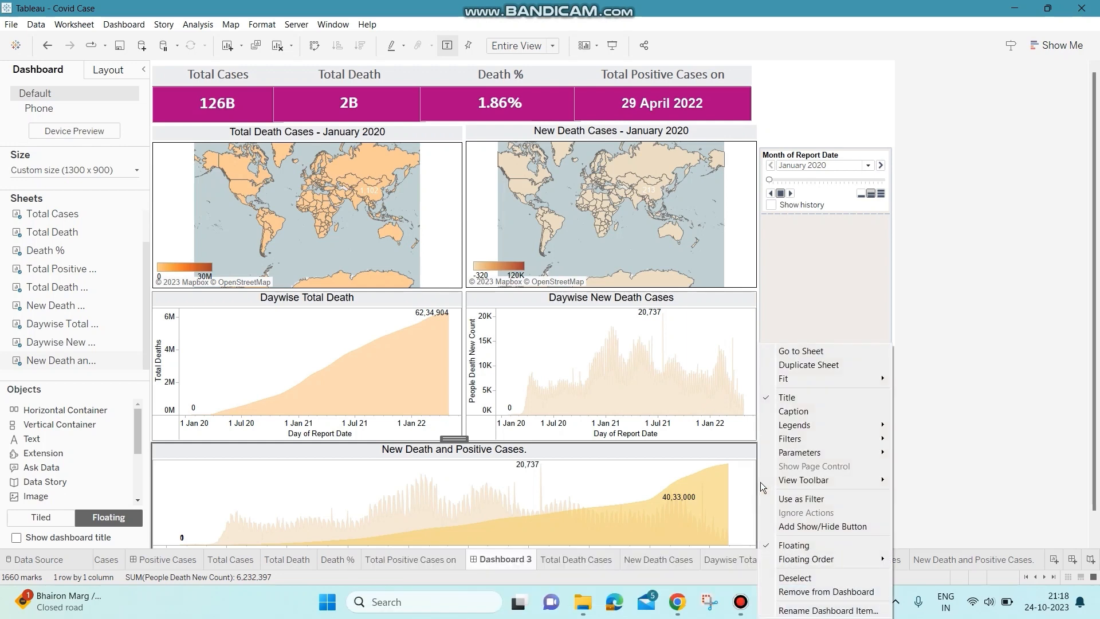
pyautogui.moveTo(826, 435)
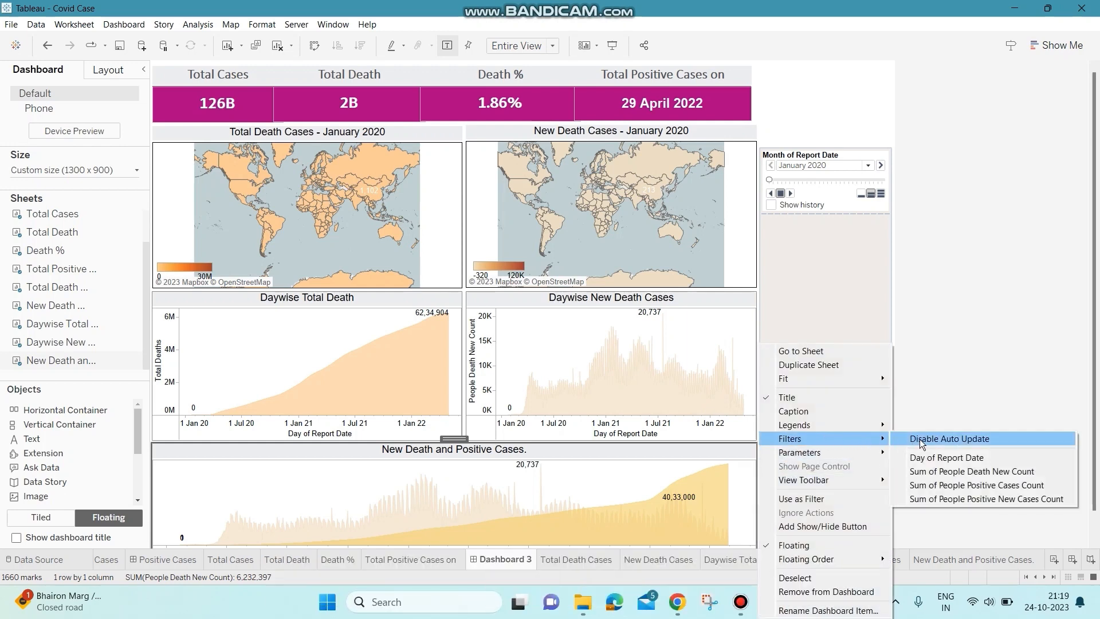
pyautogui.click(930, 458)
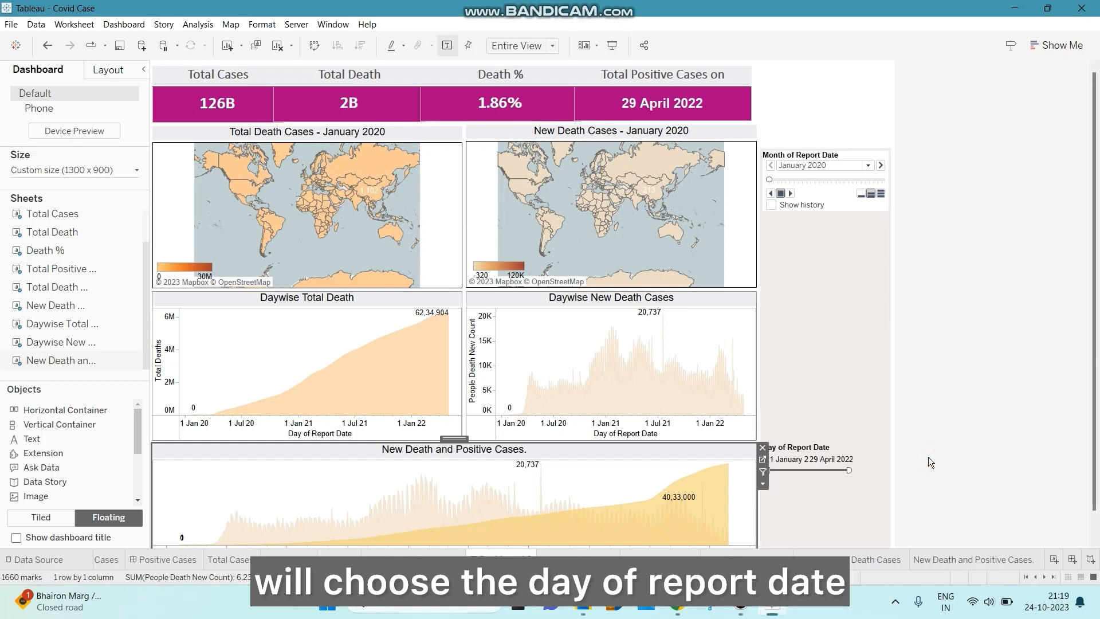
# - Place the Day of Report Date filter beneath the Month of Report Date control and widen it to match that control
pyautogui.click(802, 455)
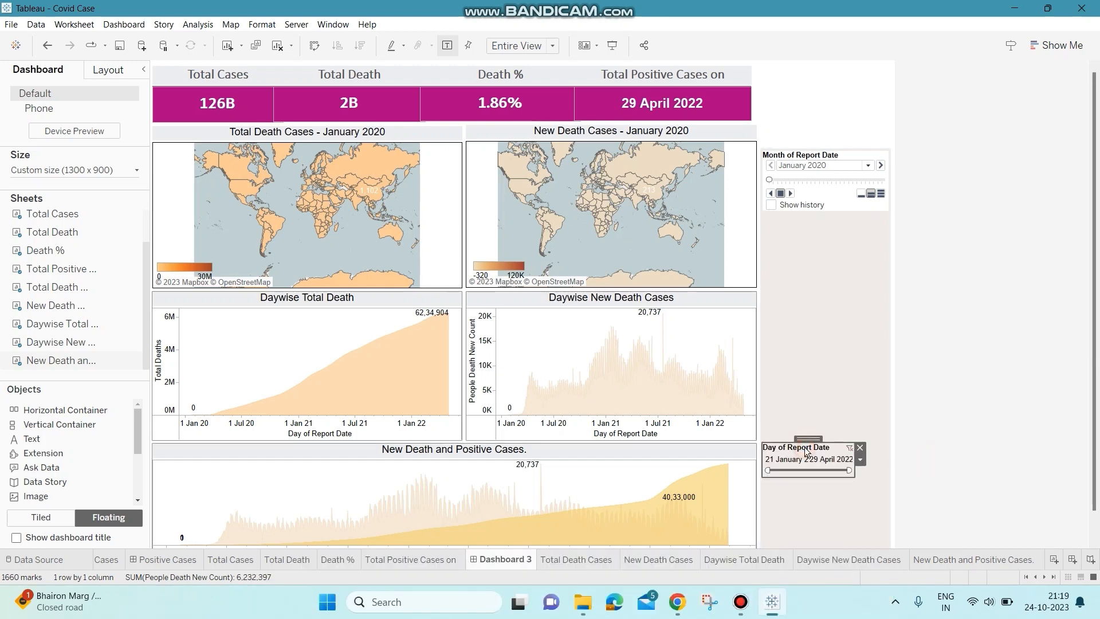
pyautogui.moveTo(807, 437); pyautogui.dragTo(809, 238)
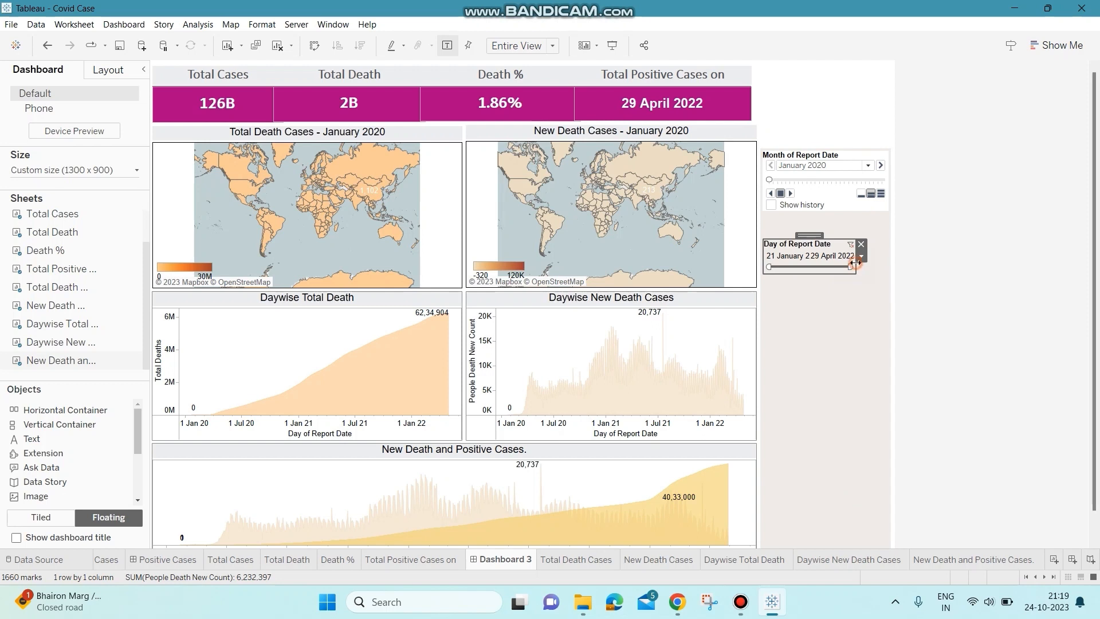
pyautogui.moveTo(855, 262); pyautogui.dragTo(883, 268)
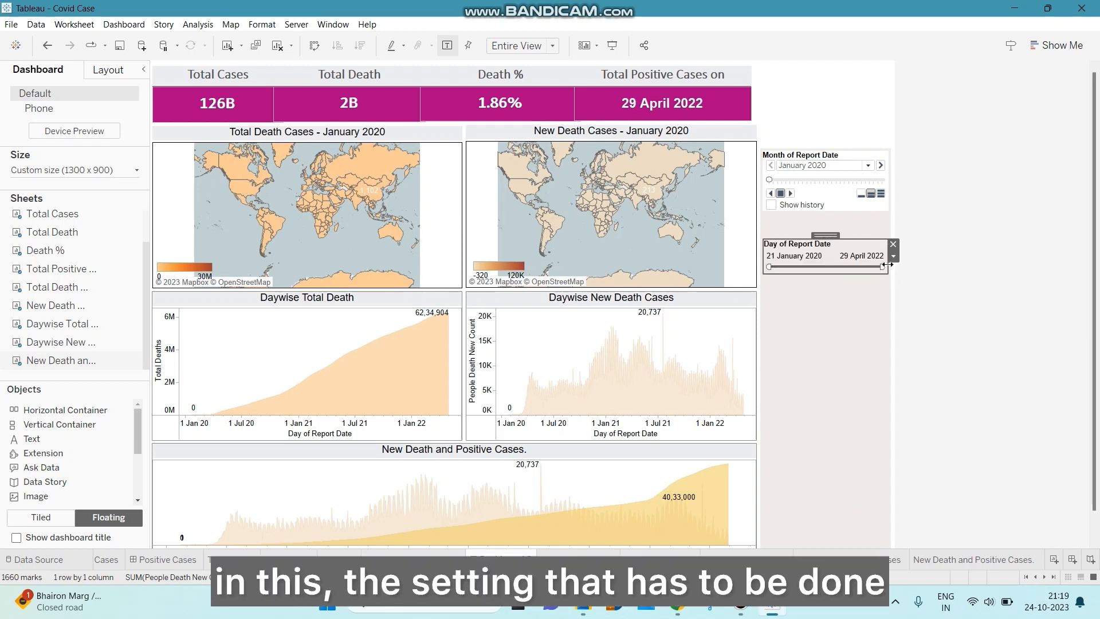
pyautogui.click(897, 257)
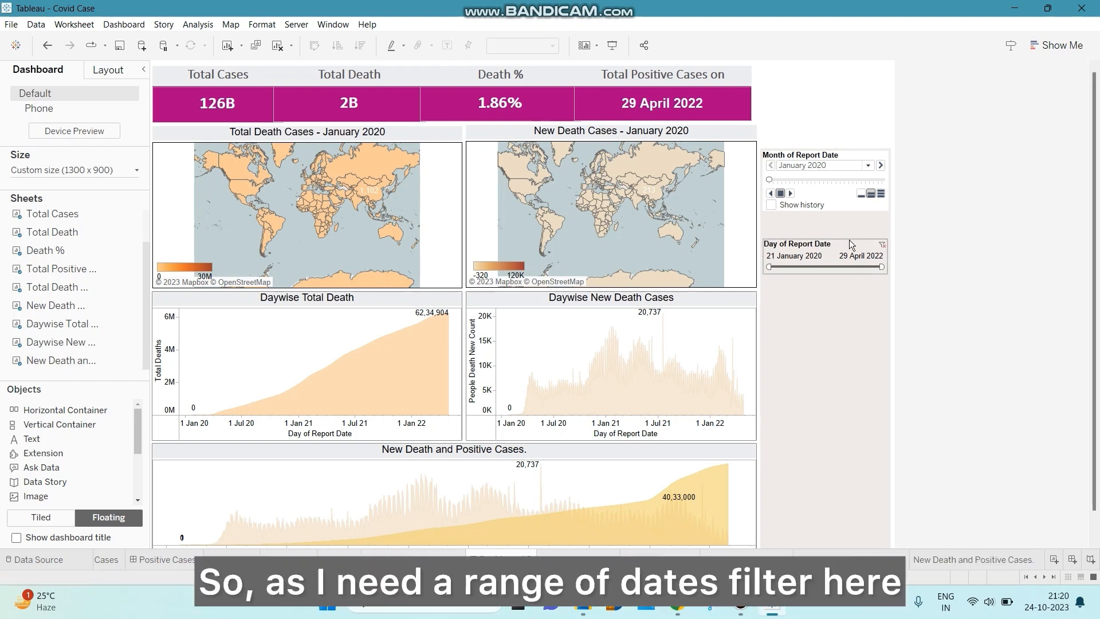
pyautogui.click(849, 241)
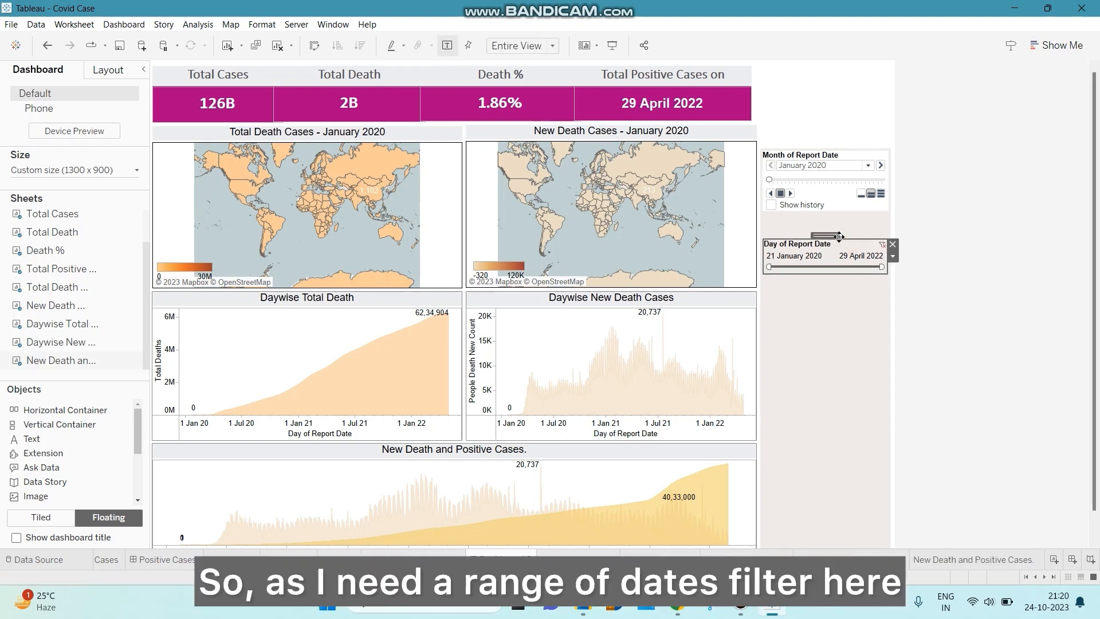
pyautogui.moveTo(838, 236); pyautogui.dragTo(830, 235)
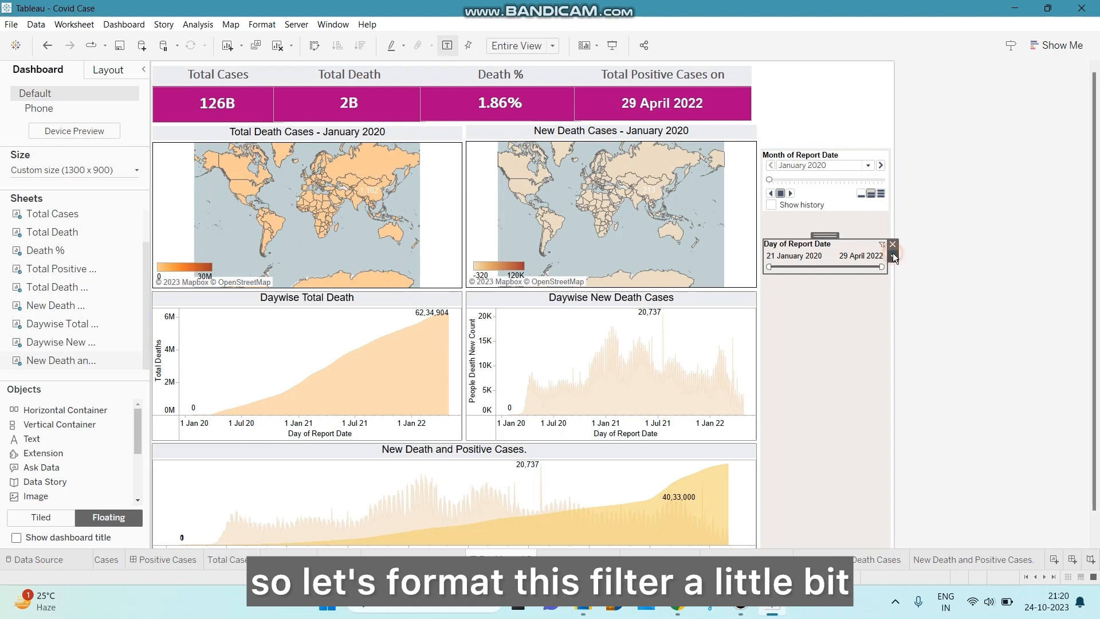
# - Format the Day of Report Date filter with a centered title and blue body shading, rgb (75,131,166)
pyautogui.click(894, 256)
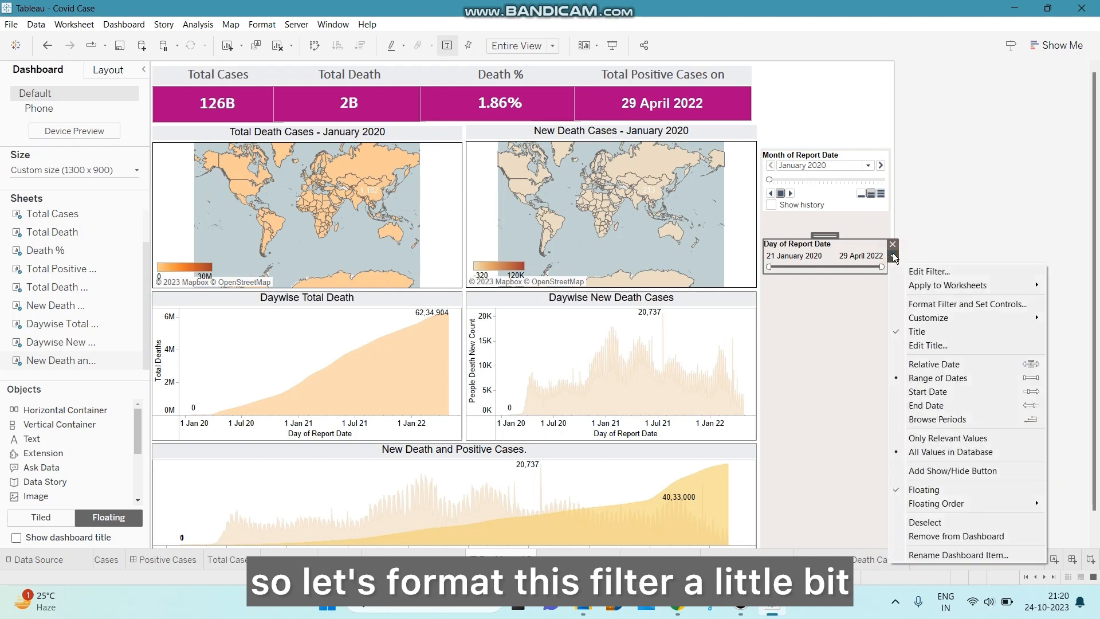
pyautogui.click(955, 305)
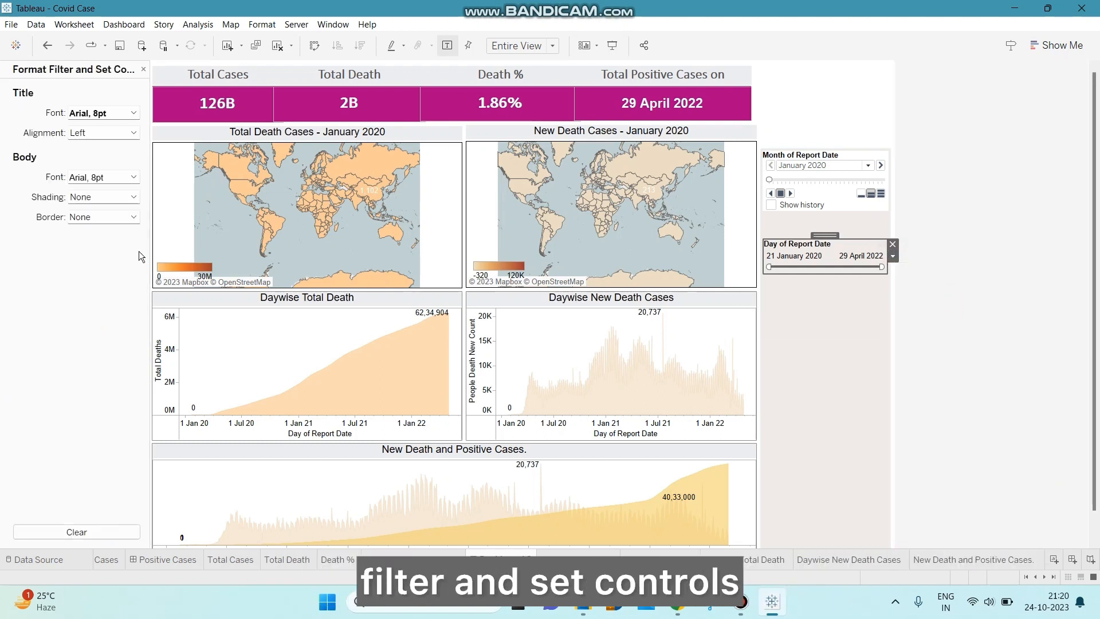
pyautogui.click(134, 133)
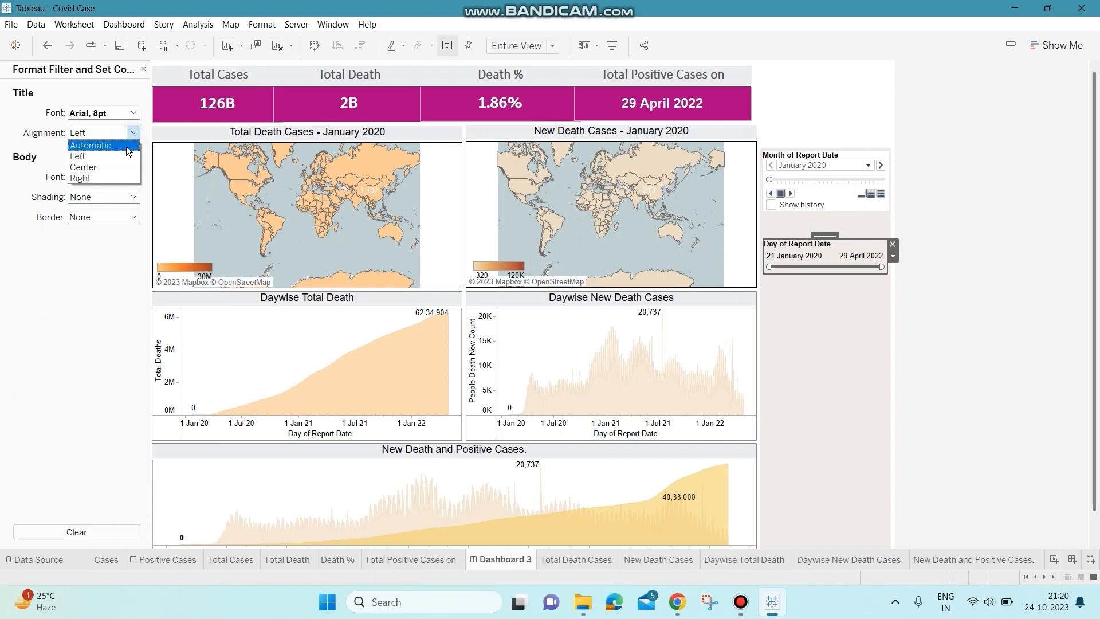
pyautogui.click(116, 164)
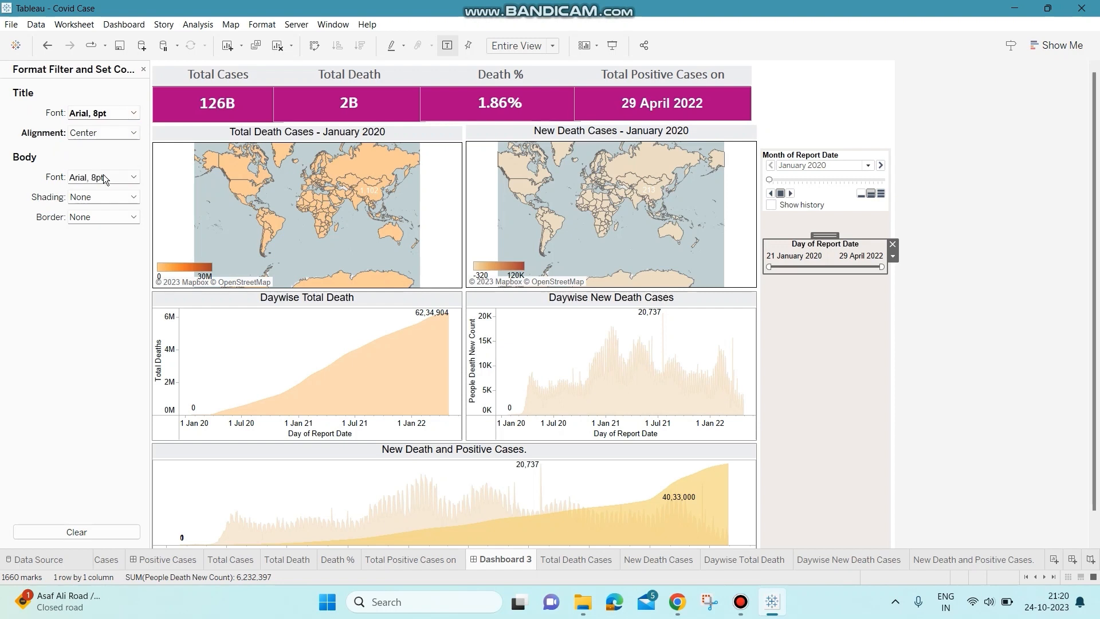
pyautogui.click(133, 198)
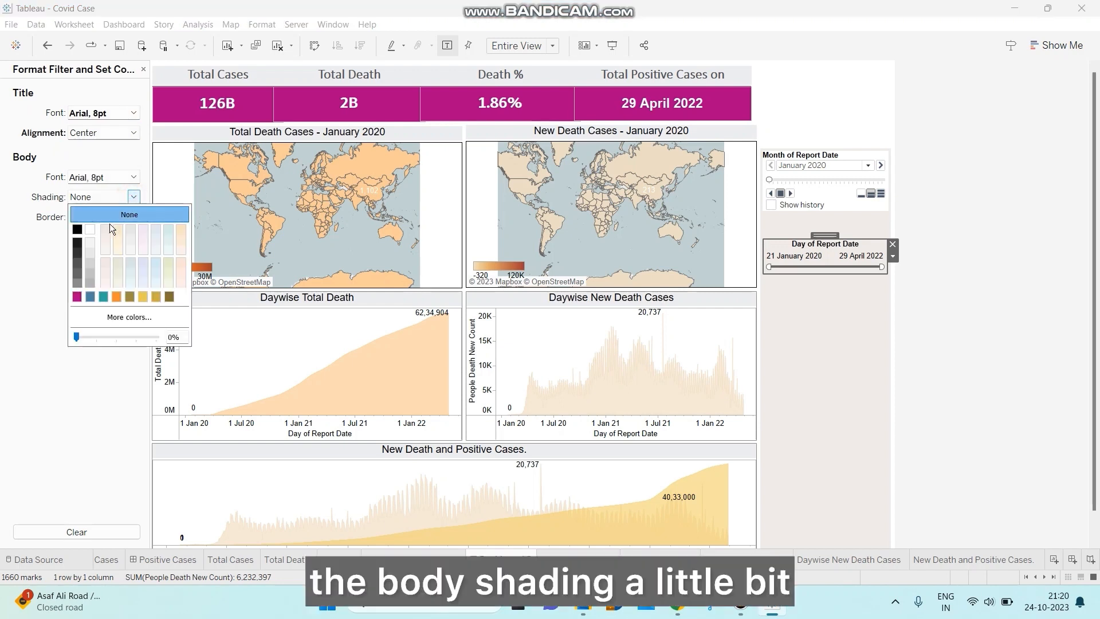
pyautogui.click(91, 296)
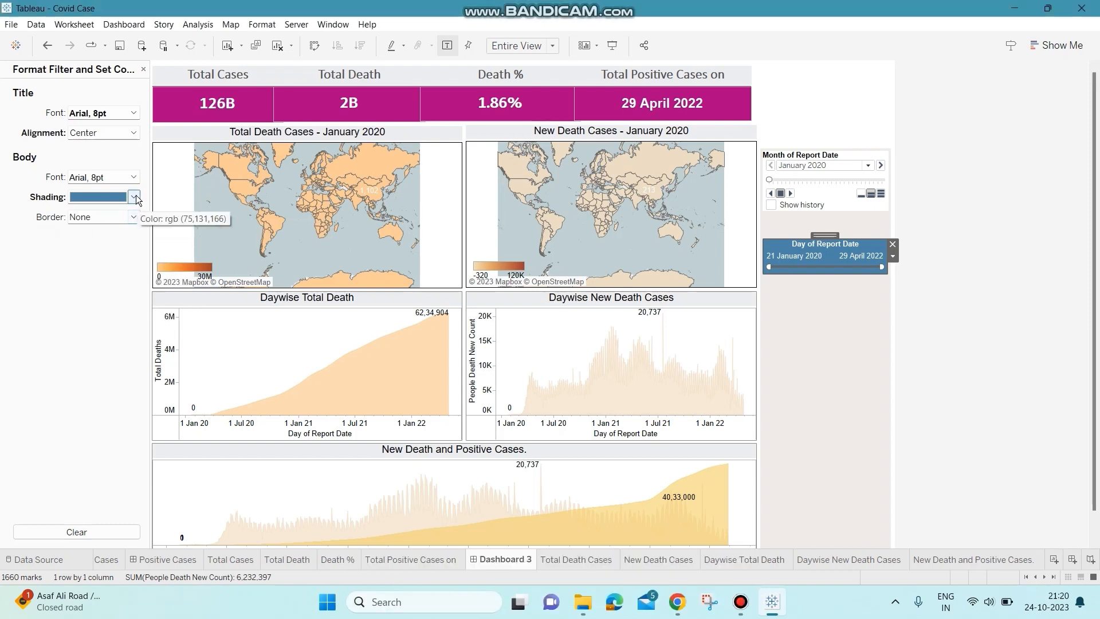
# - Make the Day of Report Date filter's body font bold and extend the filter box slightly downward
pyautogui.click(134, 177)
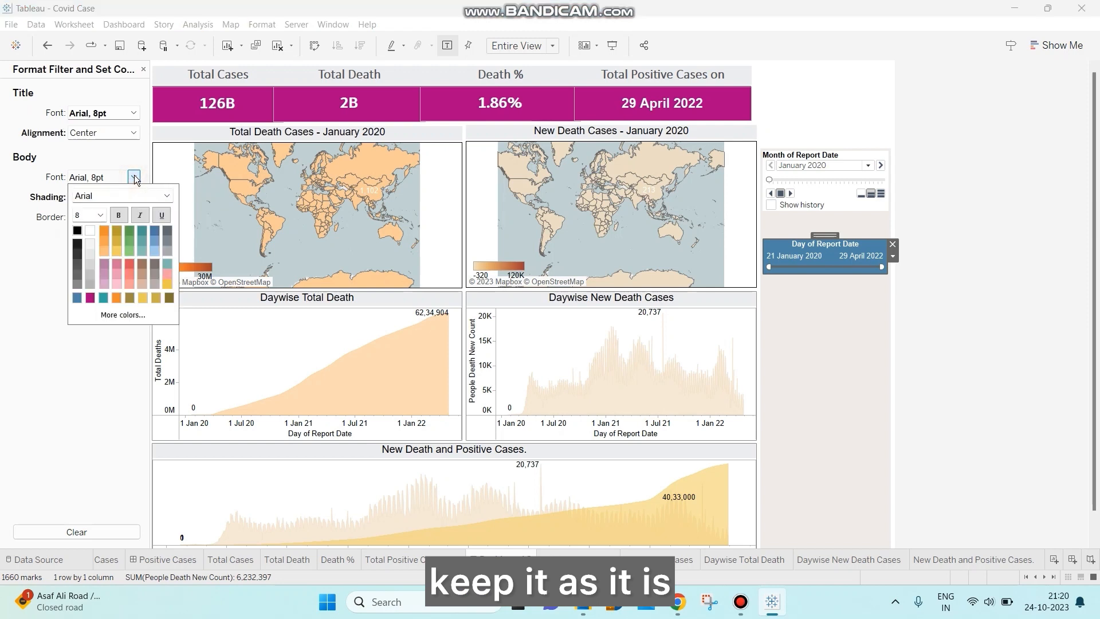
pyautogui.click(119, 216)
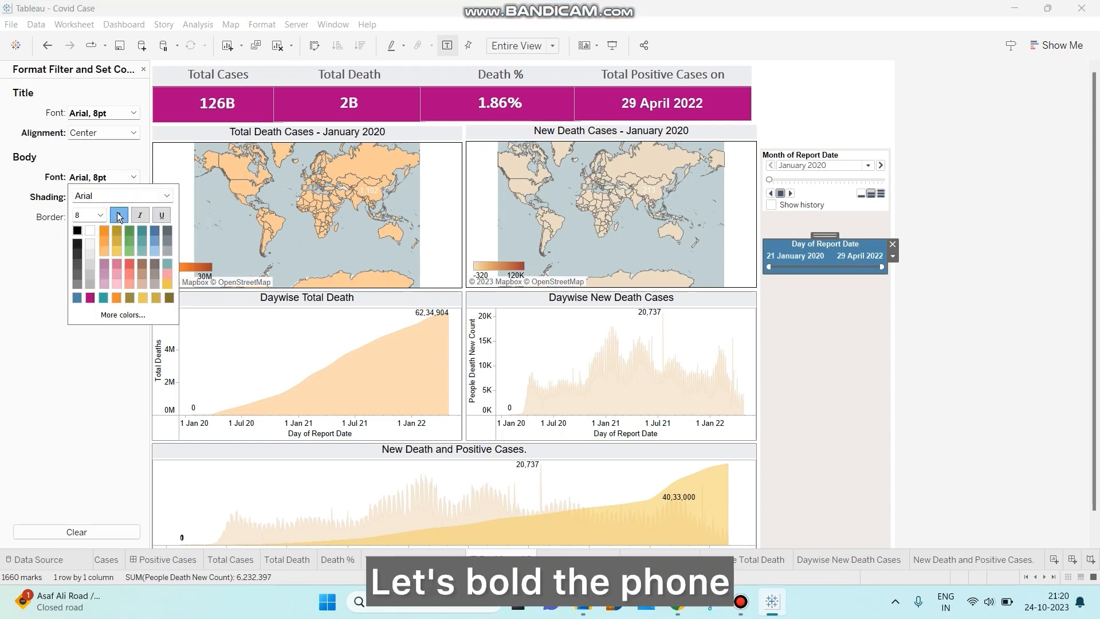
pyautogui.click(133, 113)
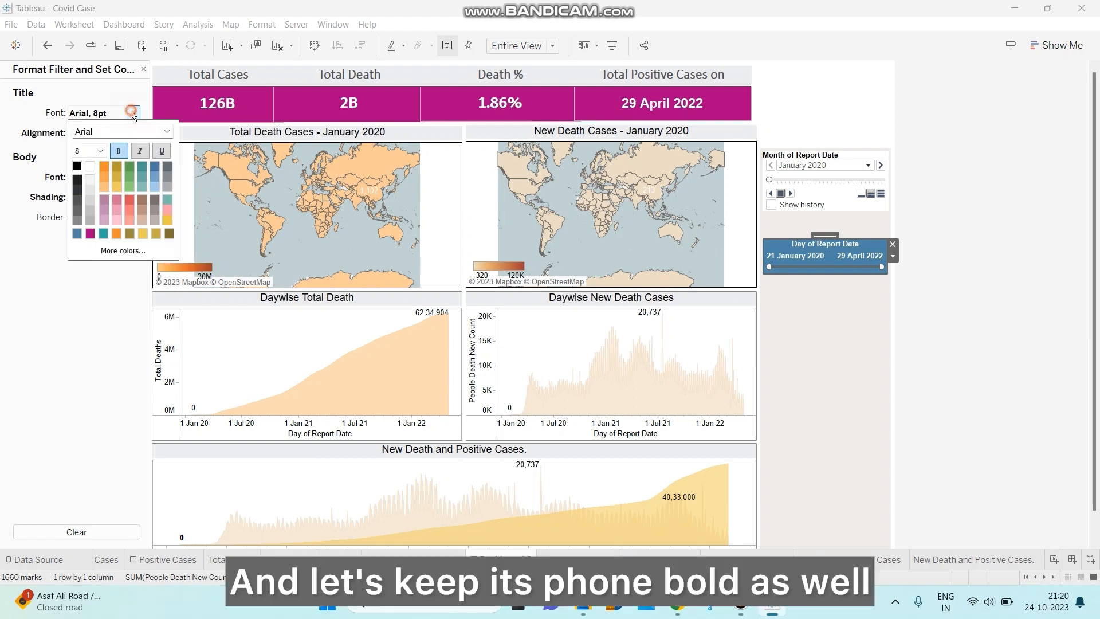
pyautogui.click(57, 312)
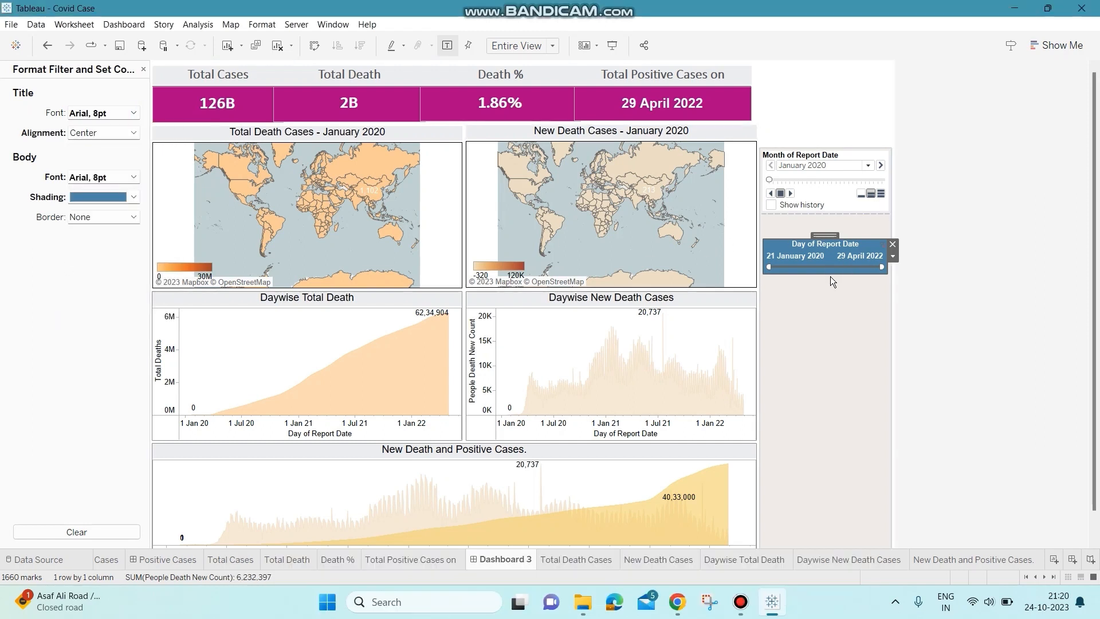
pyautogui.moveTo(829, 275); pyautogui.dragTo(827, 289)
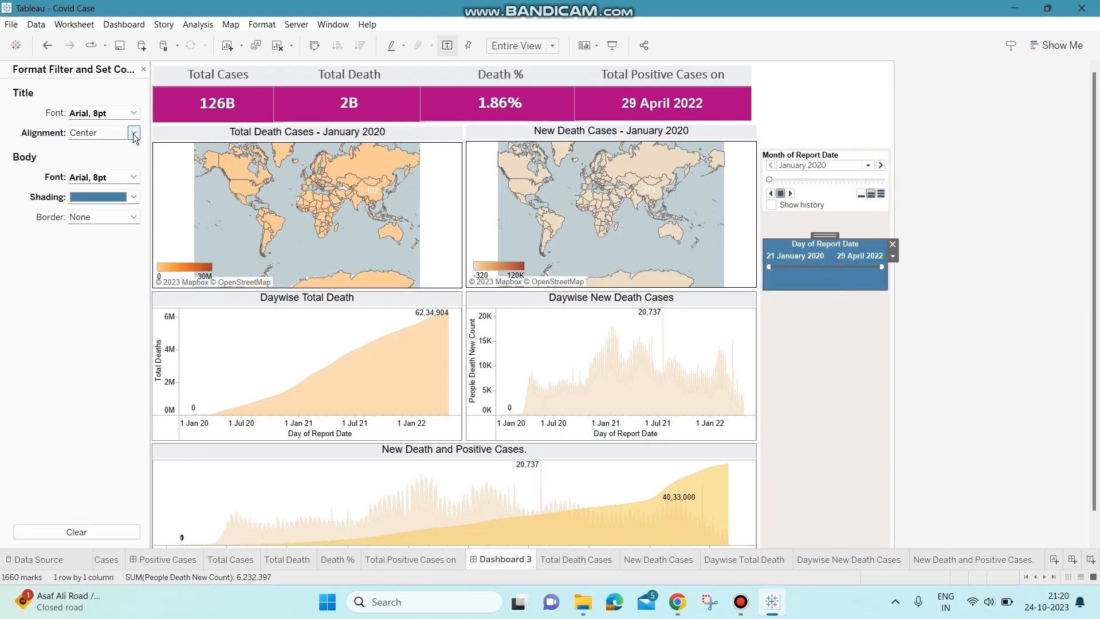
# - Apply the Day of Report Date filter to all worksheets on the dashboard
pyautogui.click(893, 256)
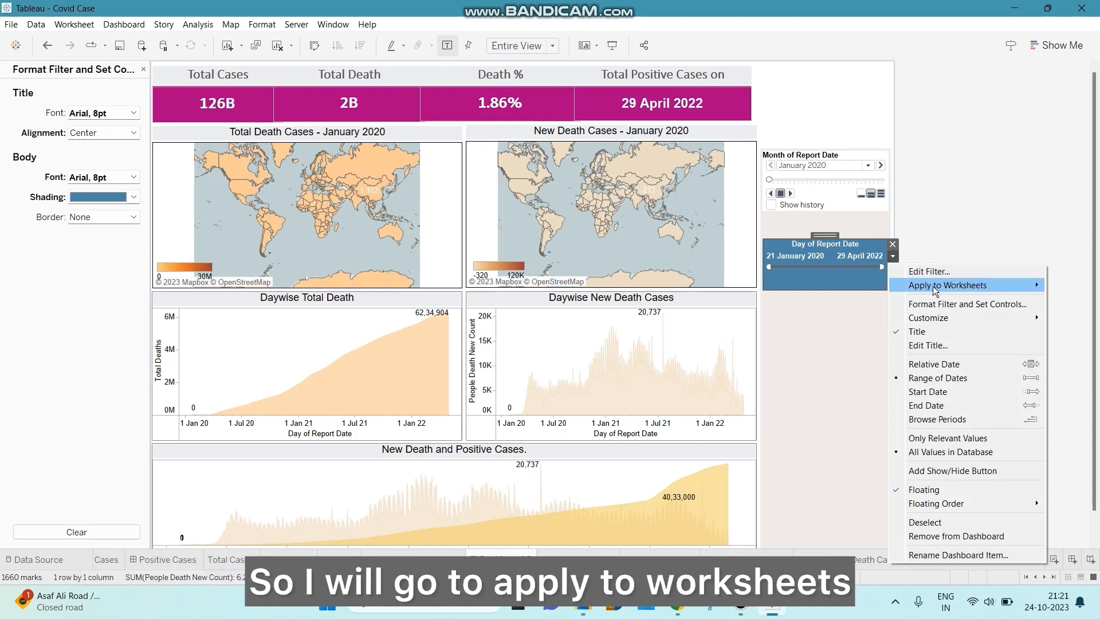
pyautogui.moveTo(912, 286)
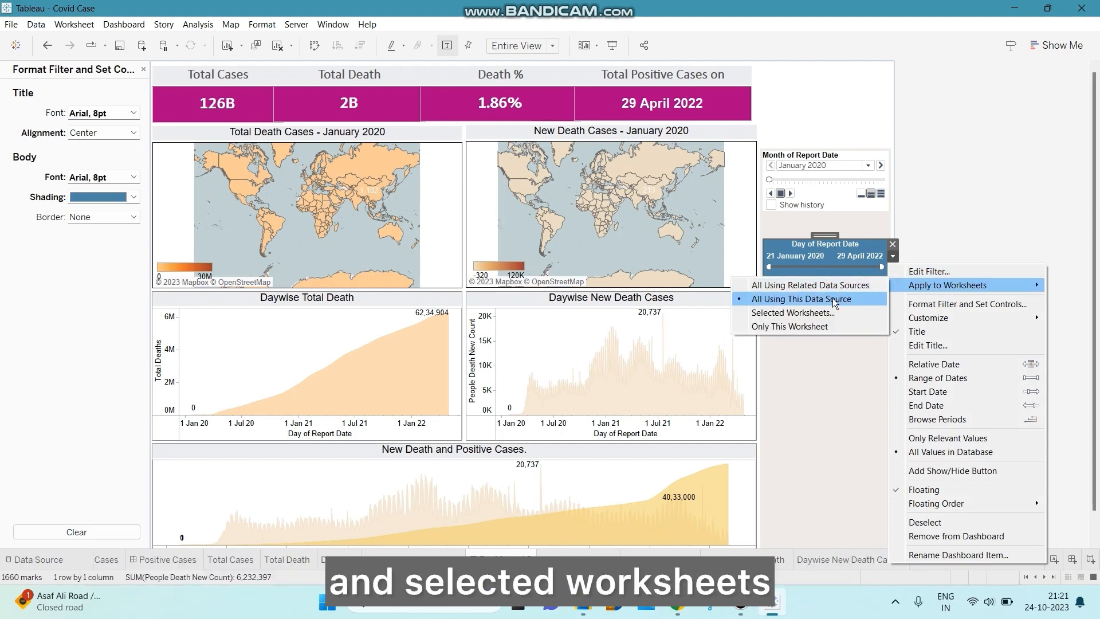
pyautogui.click(811, 315)
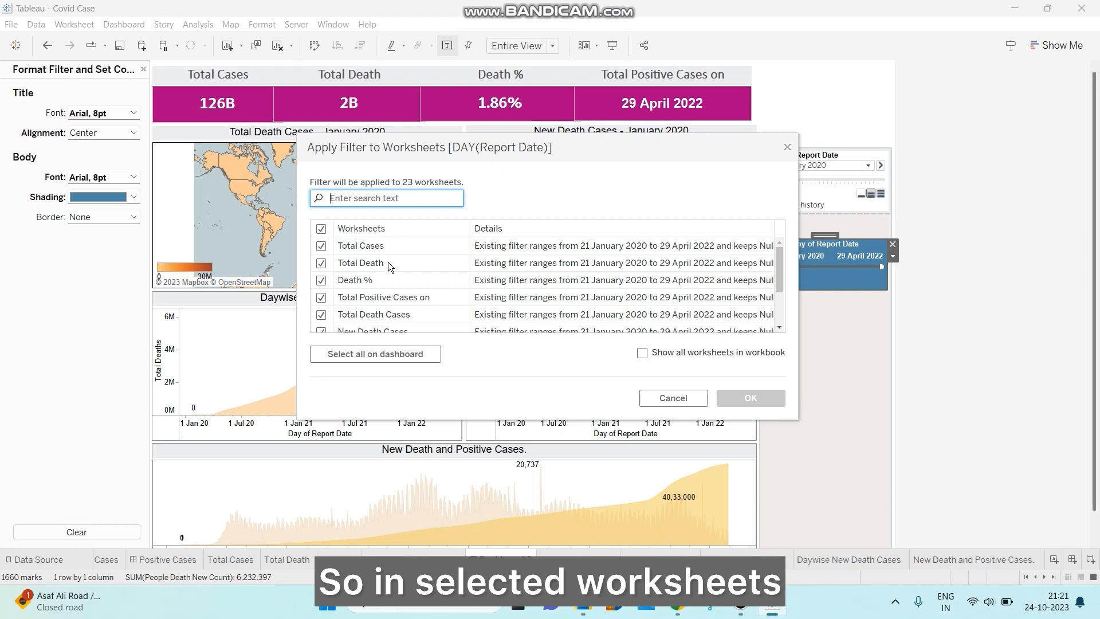
pyautogui.click(383, 357)
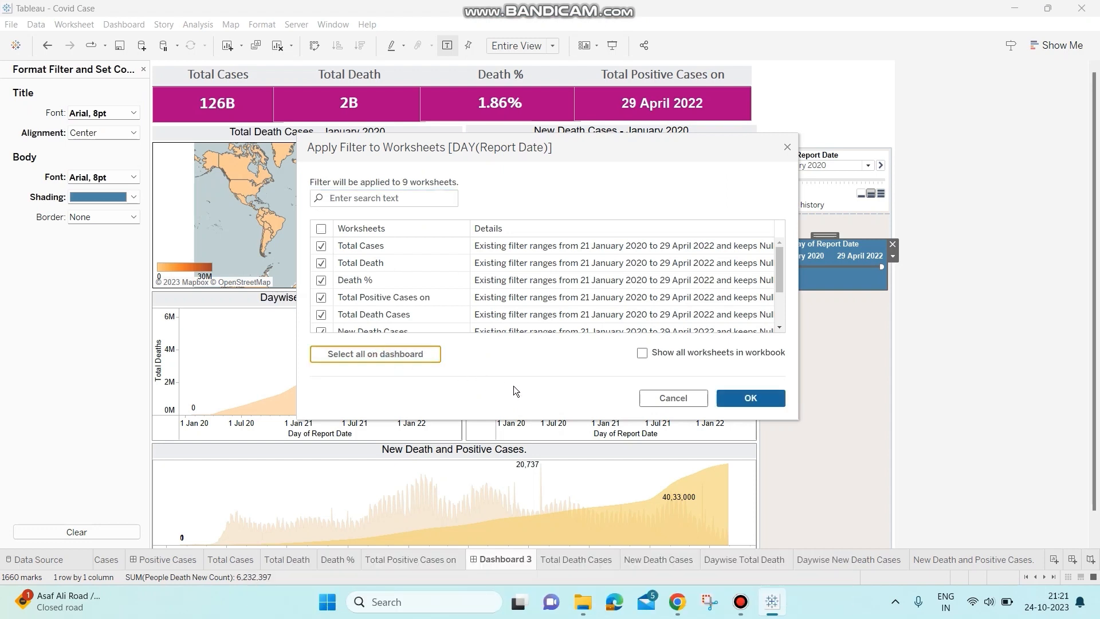
pyautogui.click(756, 397)
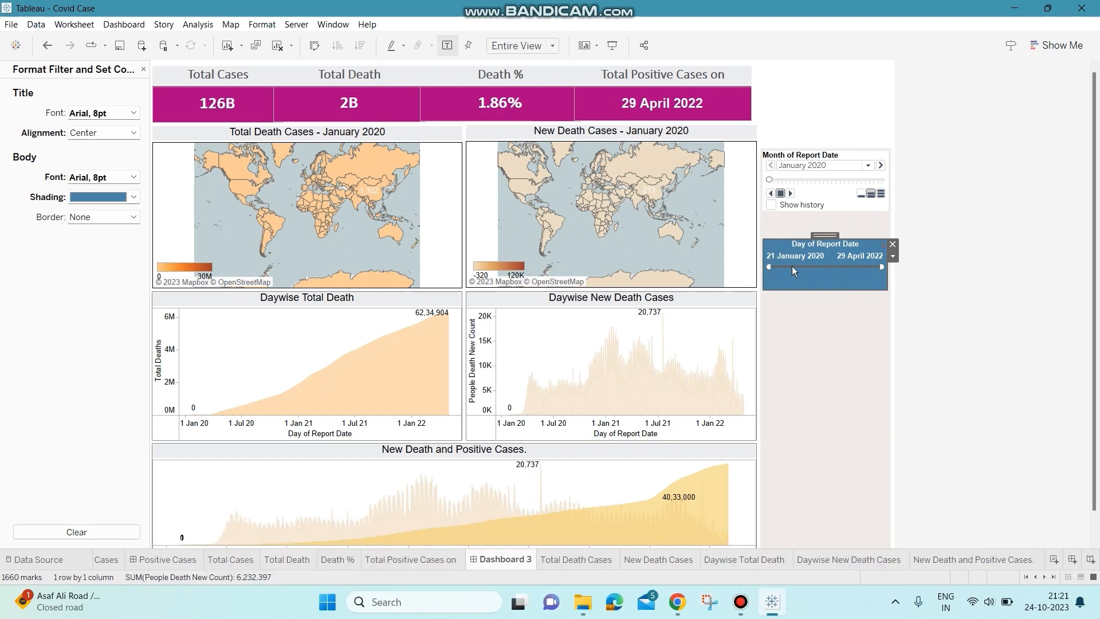
# - Test the Day of Report Date filter by setting its end date to 23 November 2020
pyautogui.moveTo(881, 267); pyautogui.dragTo(814, 267)
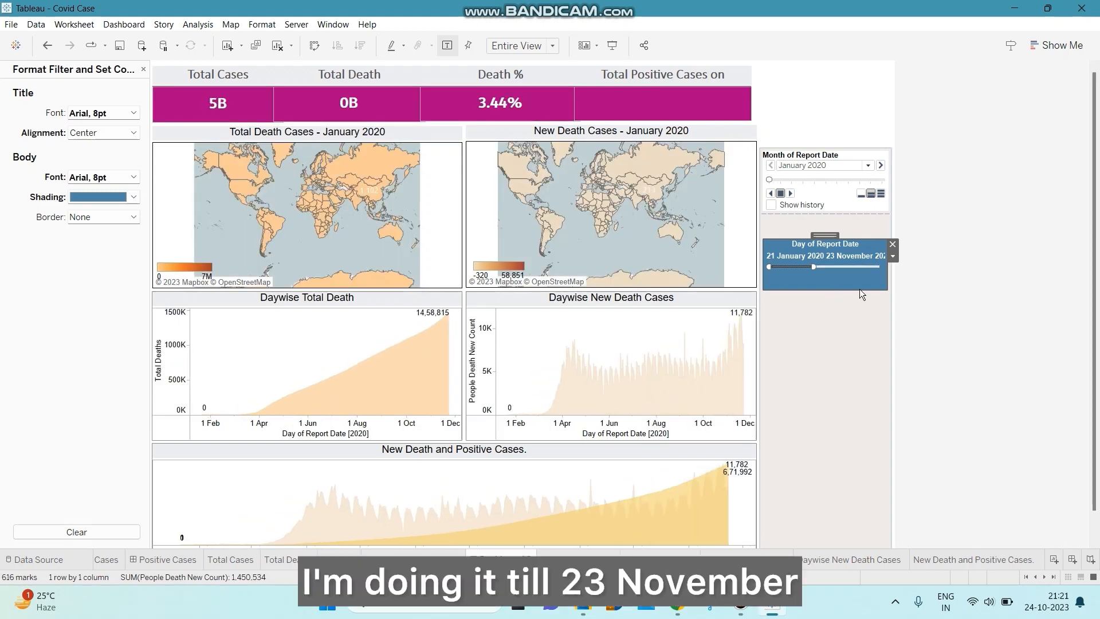
pyautogui.click(914, 288)
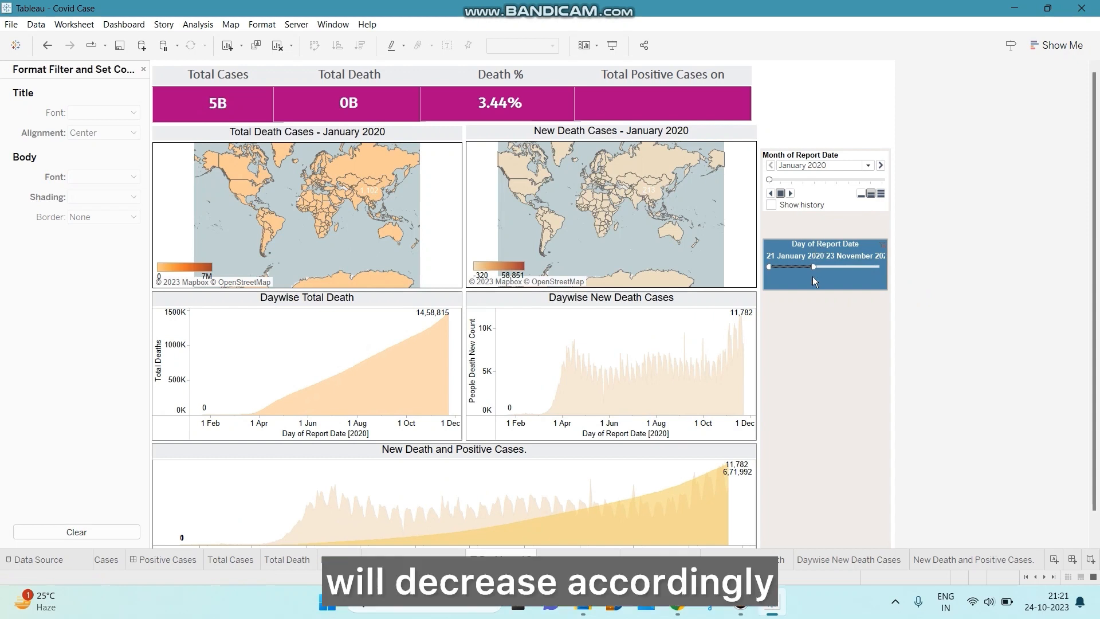
# - Set the Day of Report Date filter's body font size to 7 pt
pyautogui.click(845, 276)
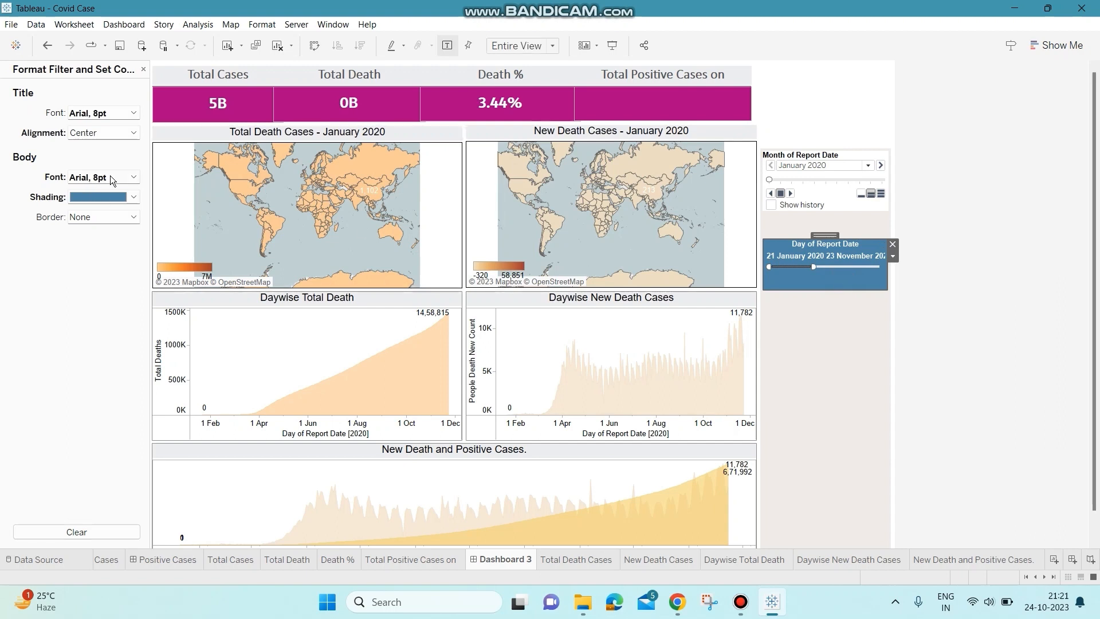
pyautogui.click(133, 178)
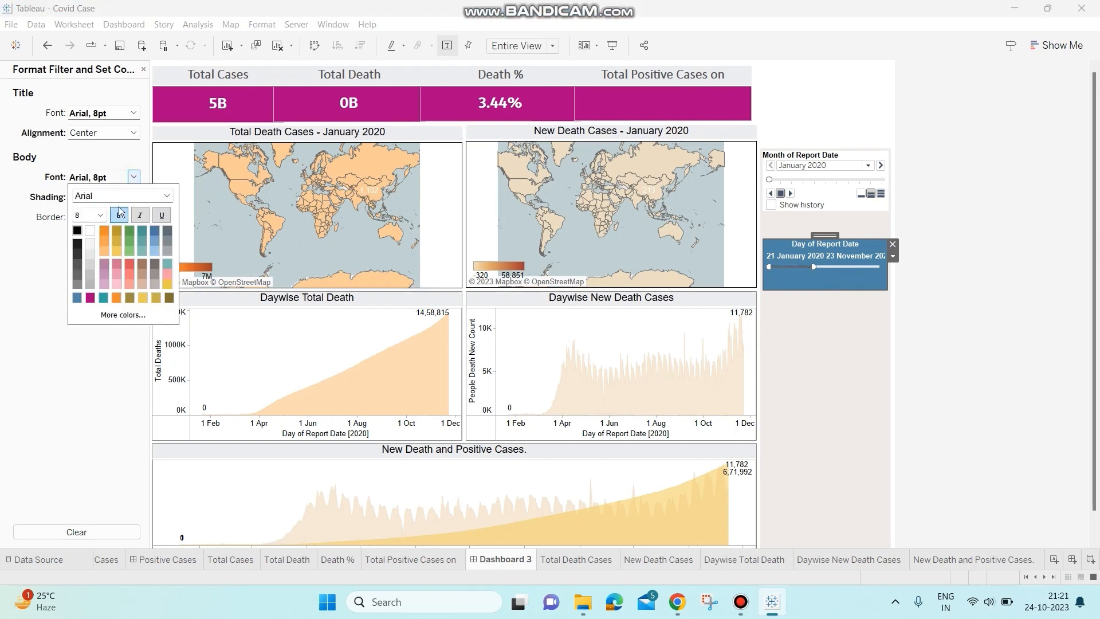
pyautogui.click(101, 216)
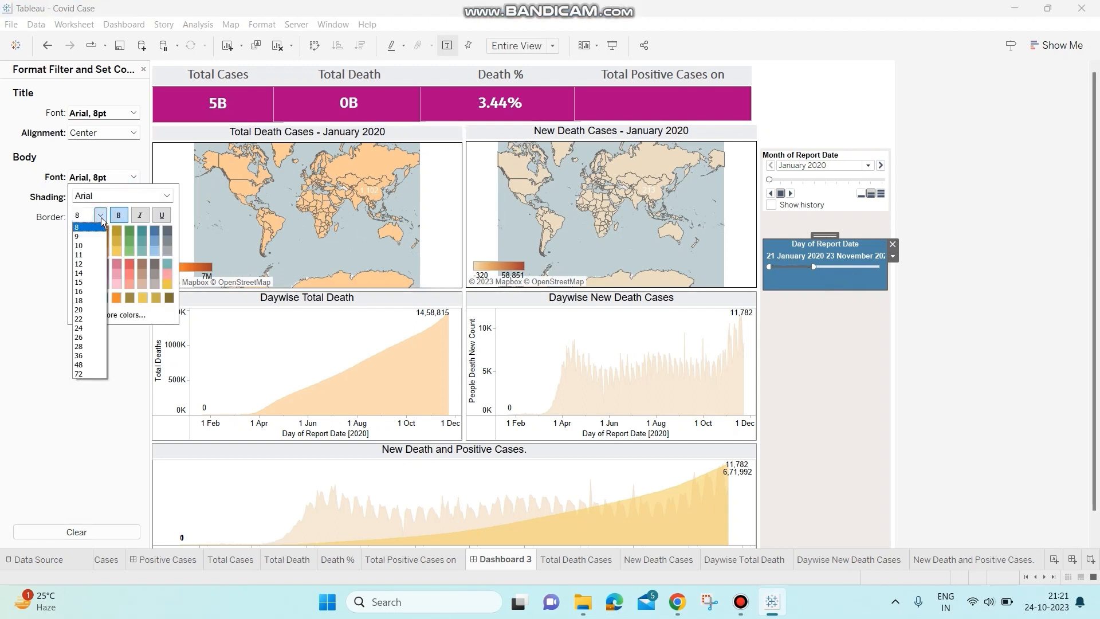
pyautogui.click(102, 221)
pyautogui.doubleClick(80, 214)
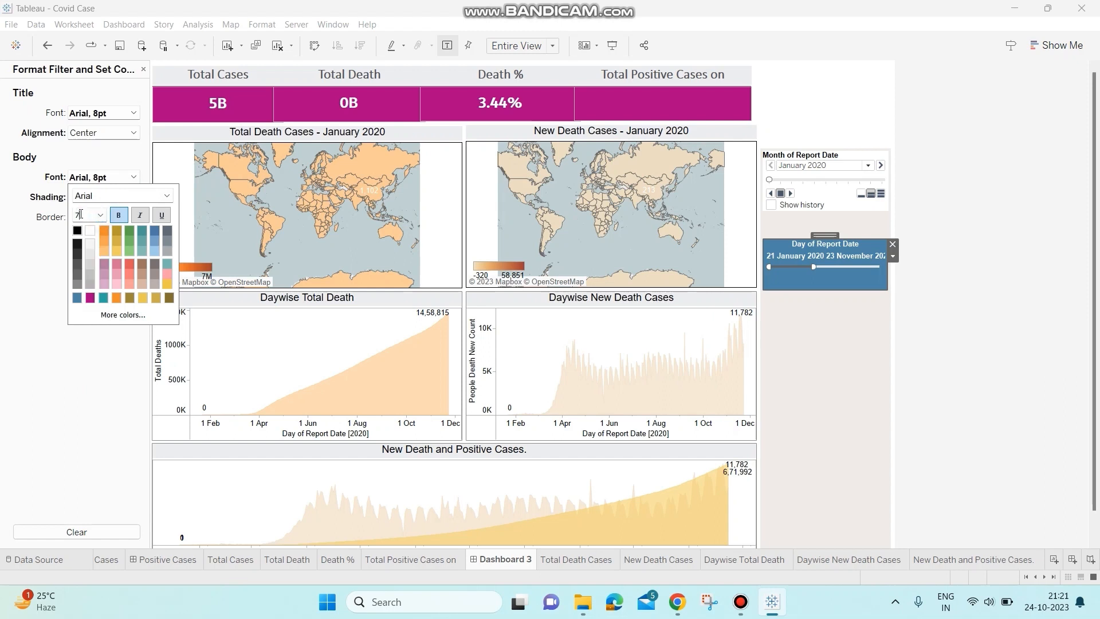
pyautogui.write('7')
pyautogui.press('Return')
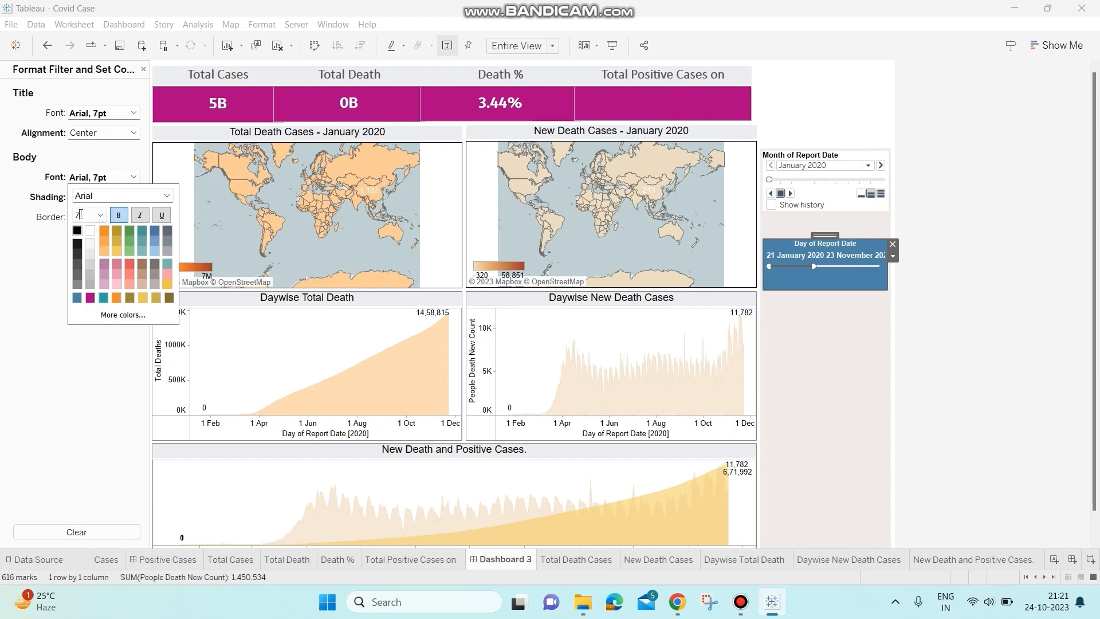
pyautogui.click(63, 243)
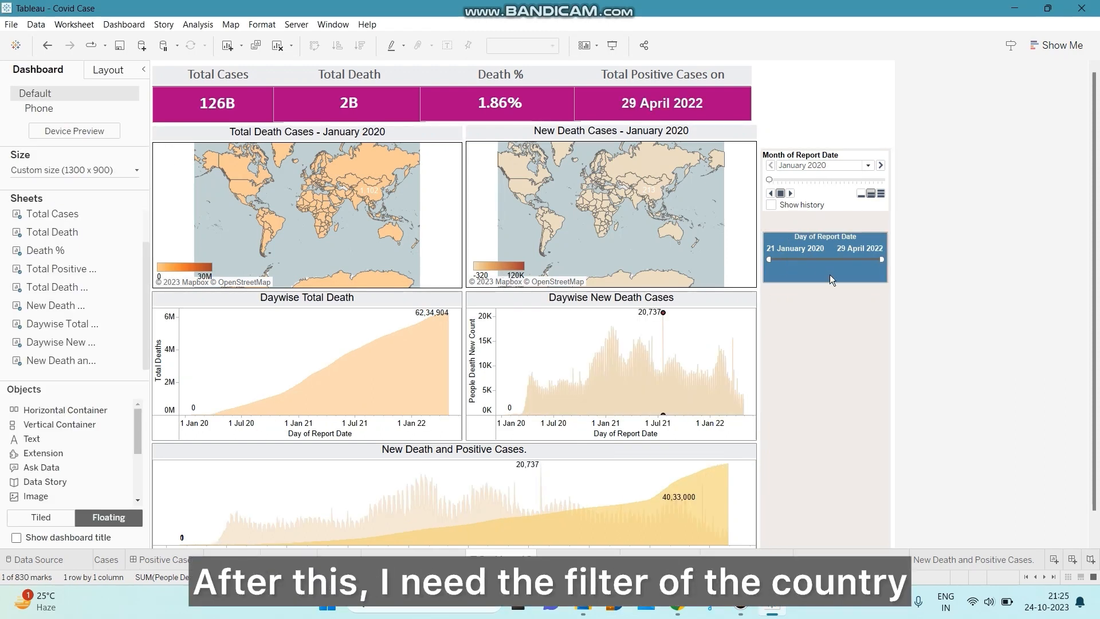
# - Add the Country Short Name filter from the New Death Cases map and show it as a multiple values dropdown
pyautogui.click(723, 127)
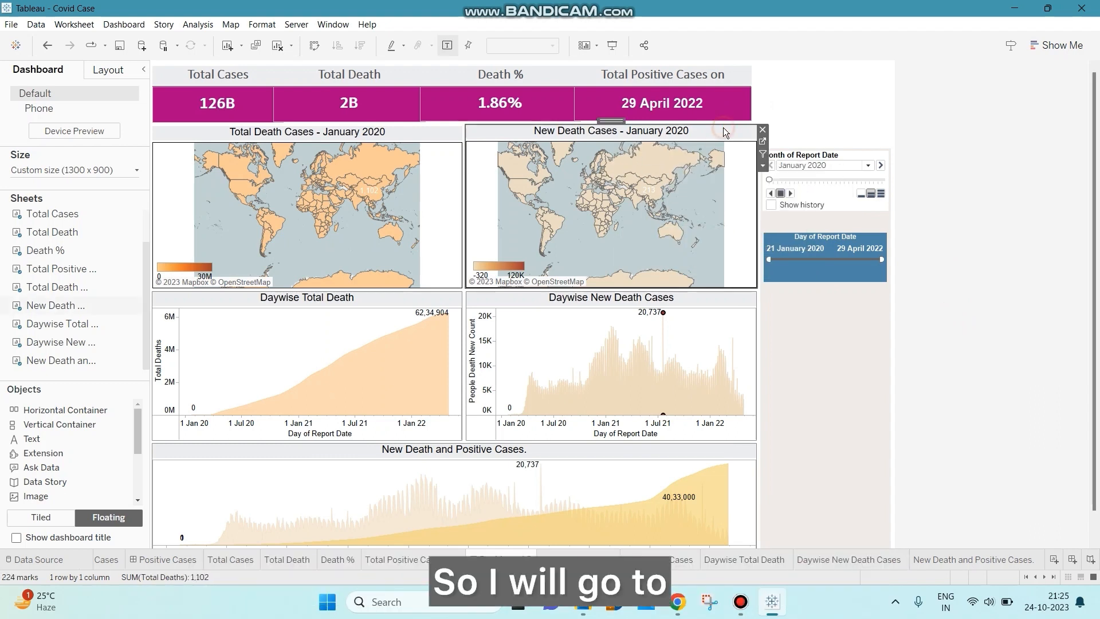
pyautogui.click(762, 167)
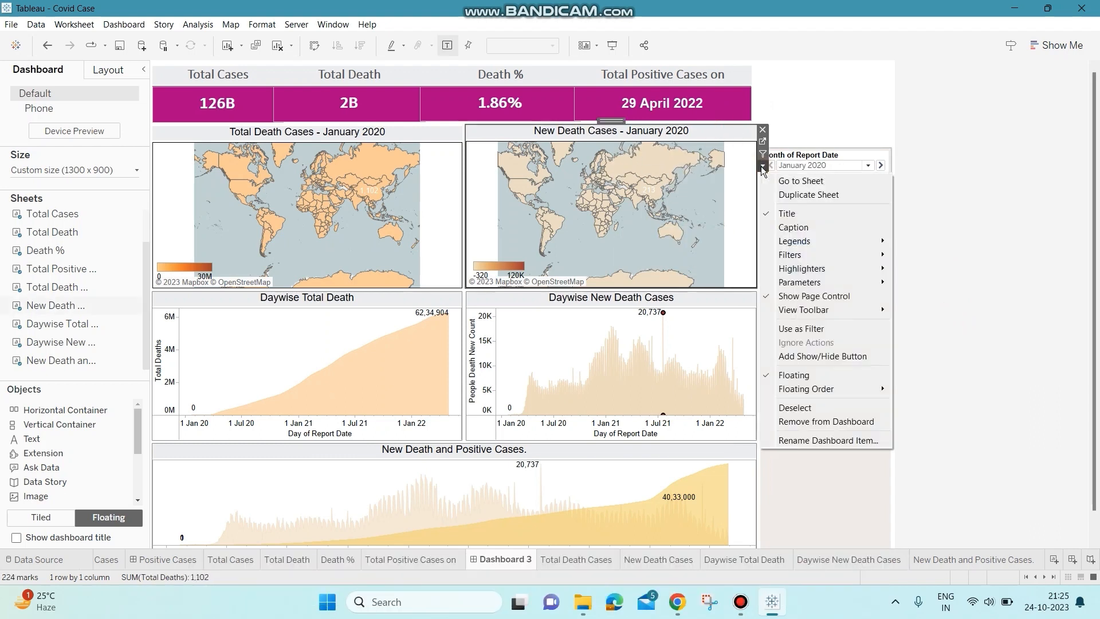
pyautogui.moveTo(852, 255)
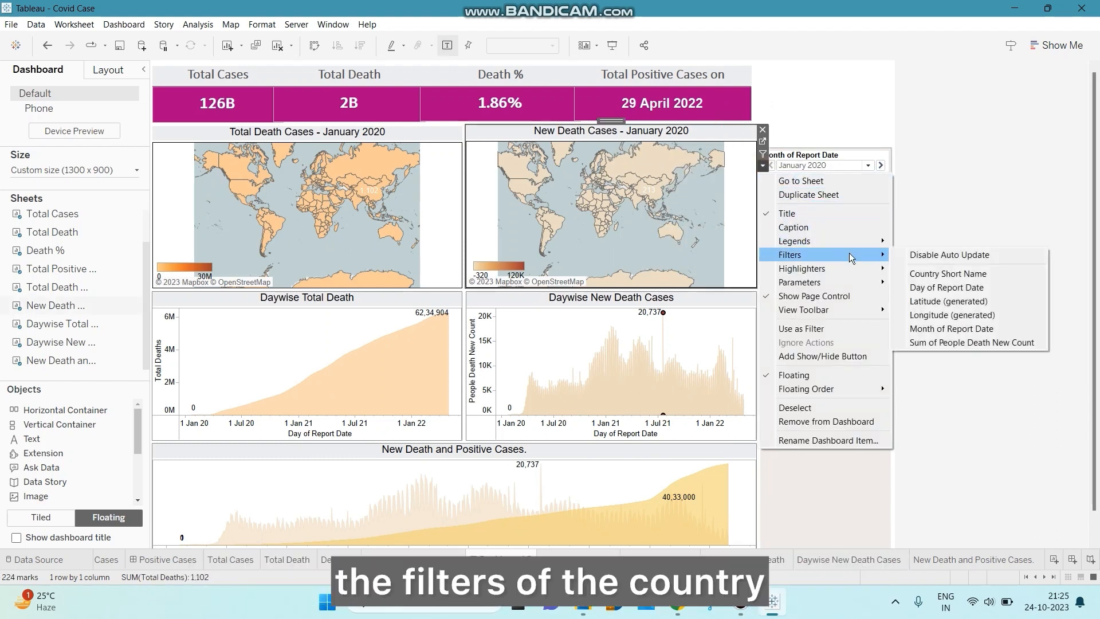
pyautogui.click(932, 273)
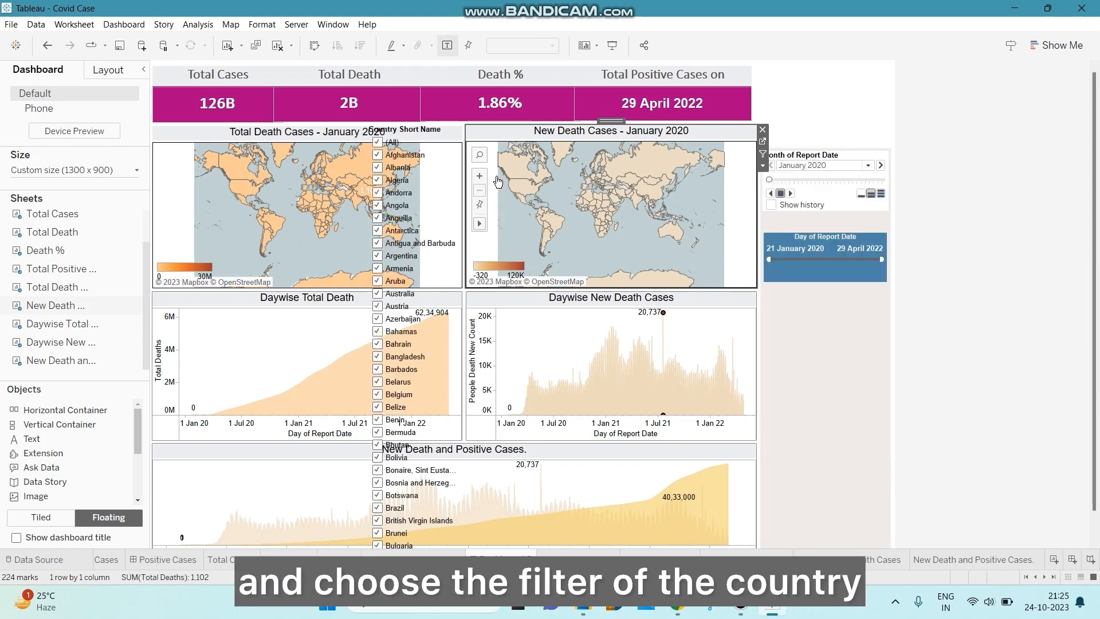
pyautogui.click(450, 153)
pyautogui.click(466, 141)
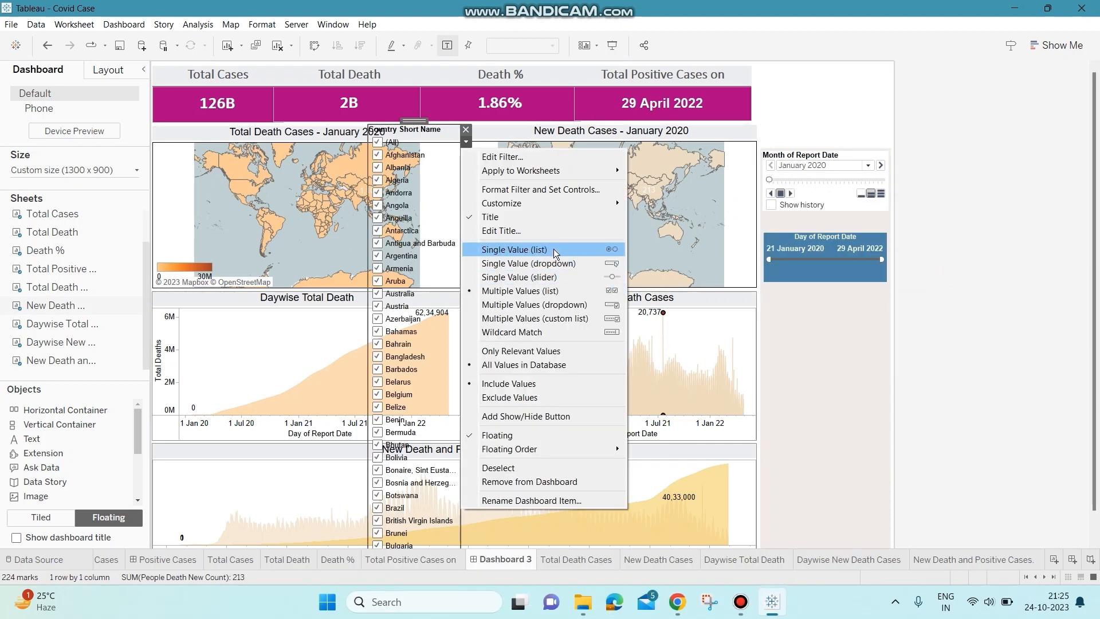
pyautogui.click(569, 302)
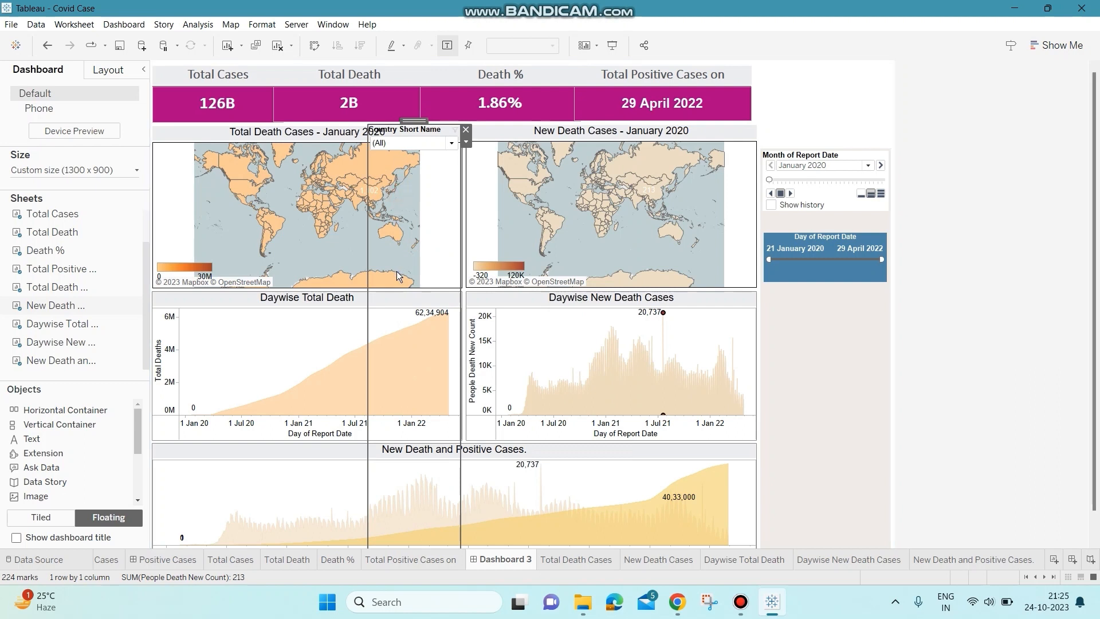
# - Place the Country Short Name filter below the Day of Report Date filter, widen it to match and extend it downward
pyautogui.moveTo(387, 122); pyautogui.dragTo(407, 86)
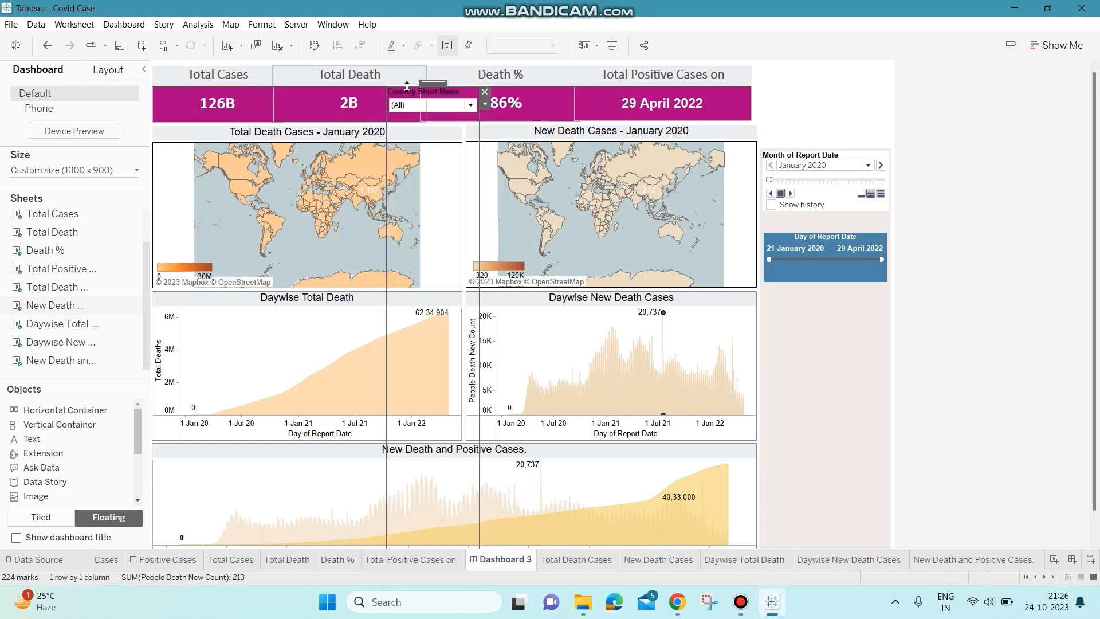
pyautogui.hotkey('ctrl', 'z')
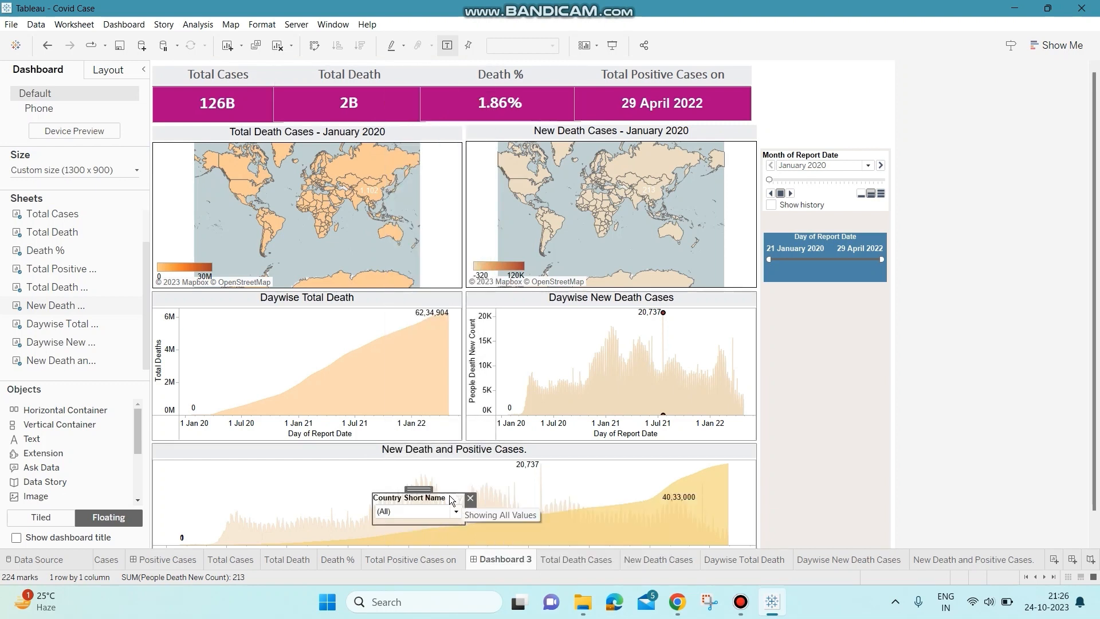
pyautogui.moveTo(424, 490); pyautogui.dragTo(818, 310)
pyautogui.click(816, 305)
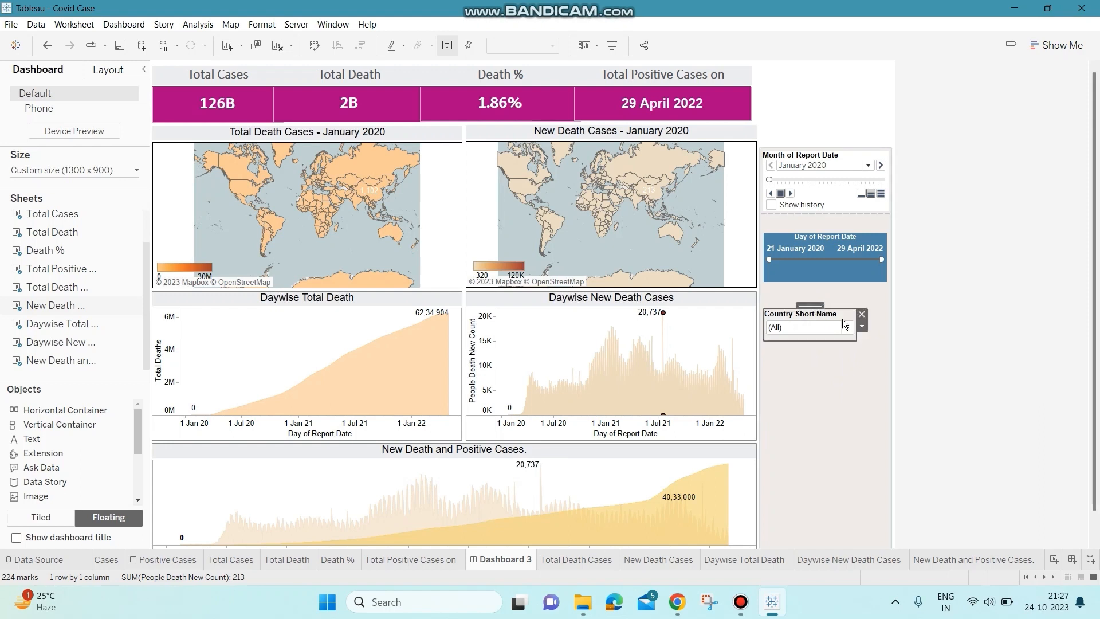
pyautogui.moveTo(856, 332); pyautogui.dragTo(886, 329)
pyautogui.moveTo(823, 341); pyautogui.dragTo(824, 374)
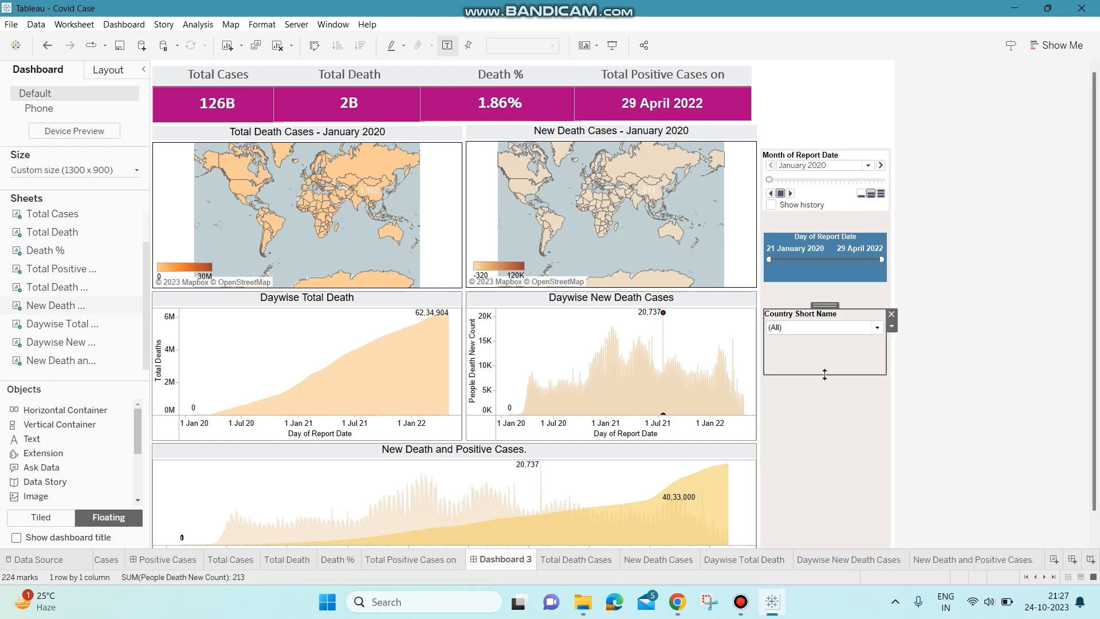
# - Center the title of the Country Short Name filter
pyautogui.click(891, 328)
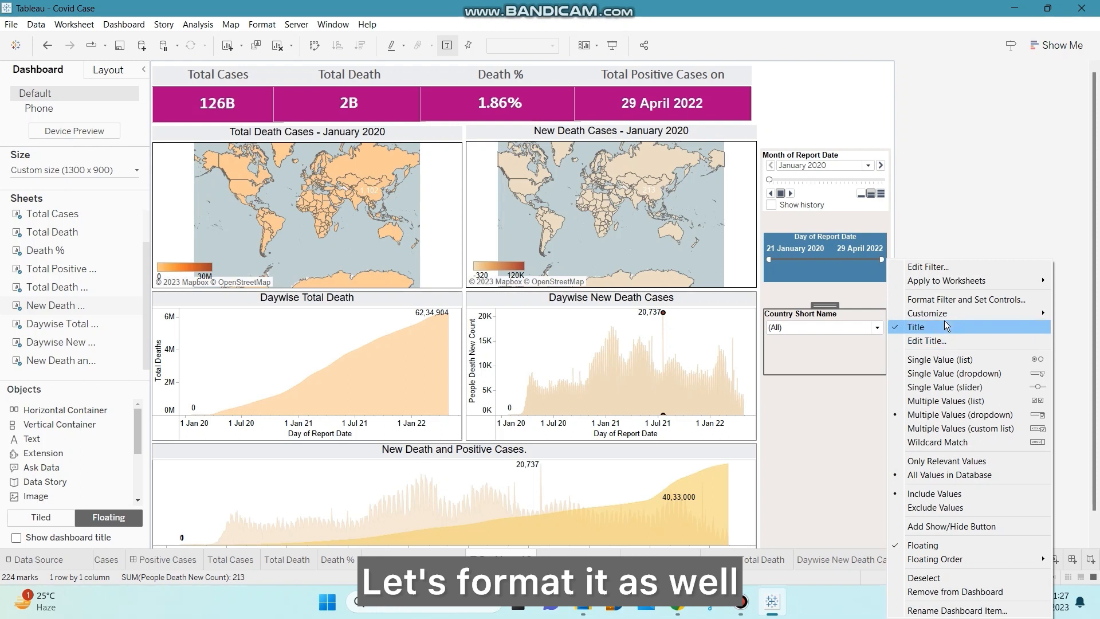
pyautogui.click(945, 300)
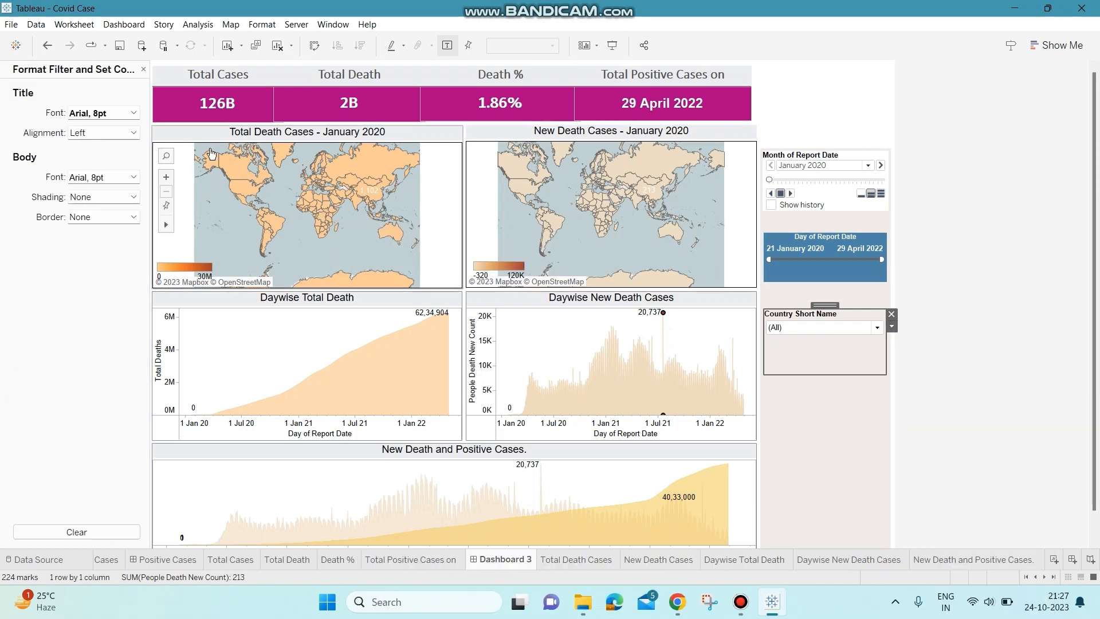
pyautogui.click(133, 133)
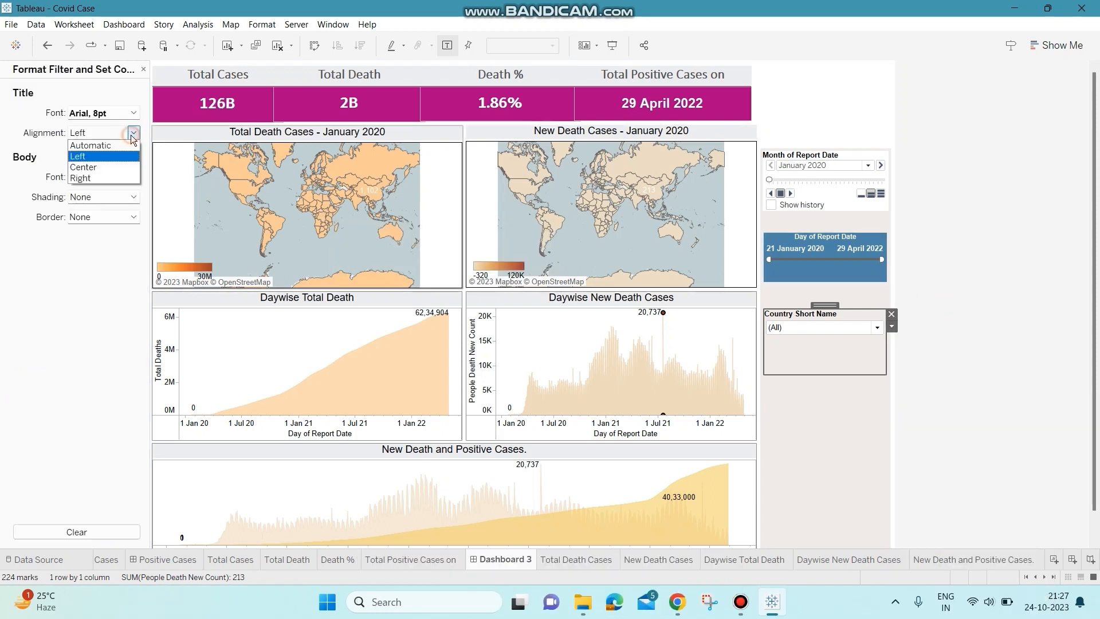
pyautogui.click(117, 170)
# - Make the Country Short Name filter's body font bold at 10 pt and shade its body the same blue as the date filter
pyautogui.click(133, 177)
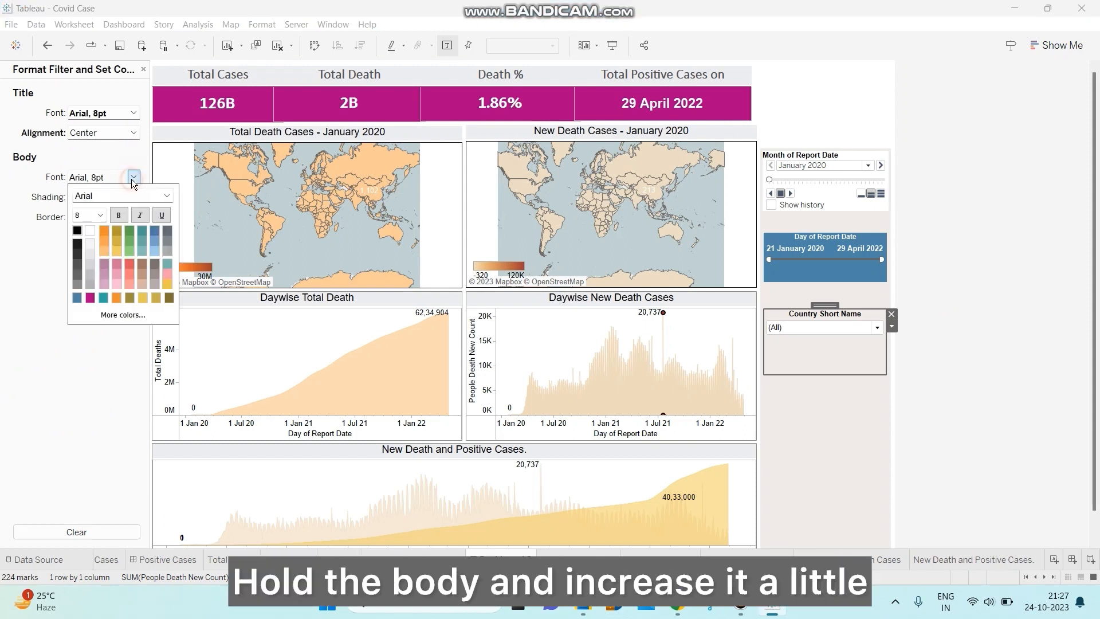
pyautogui.click(118, 216)
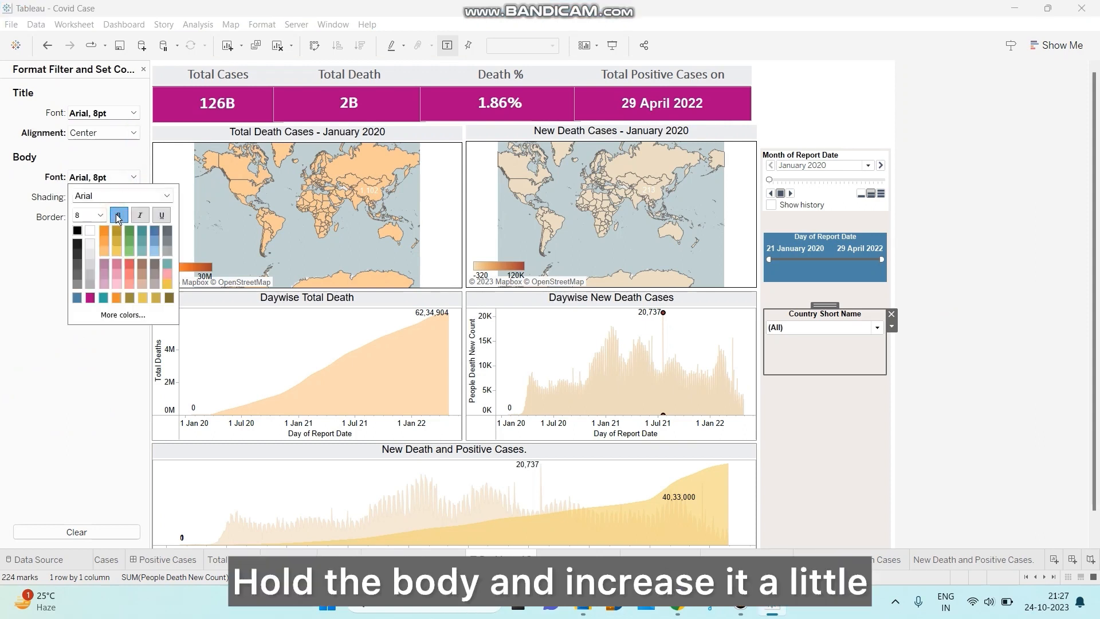
pyautogui.click(101, 215)
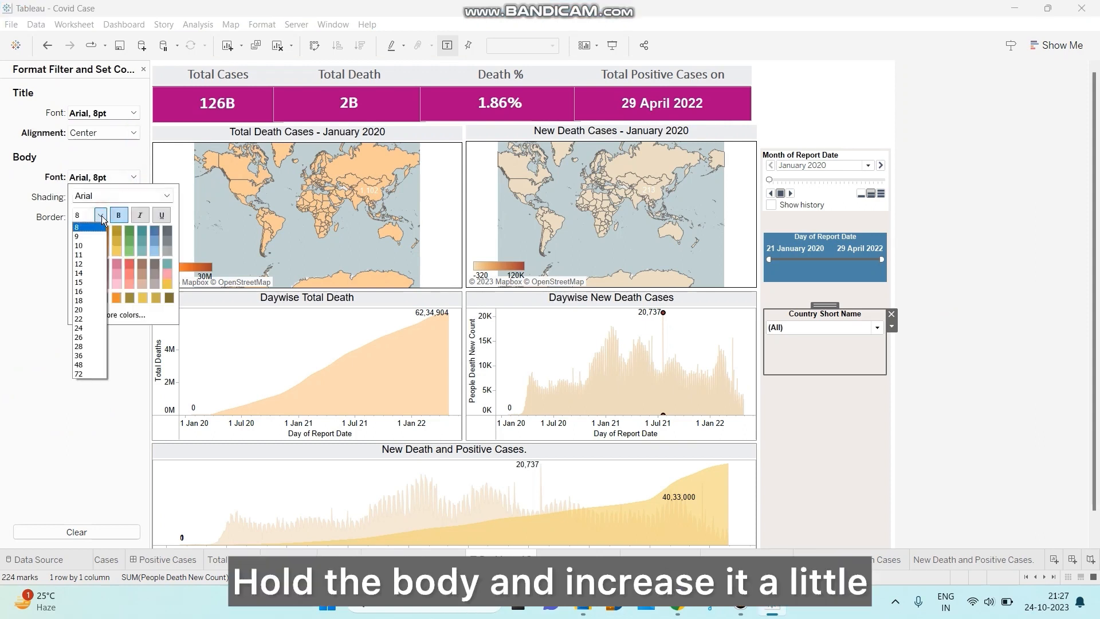
pyautogui.click(78, 246)
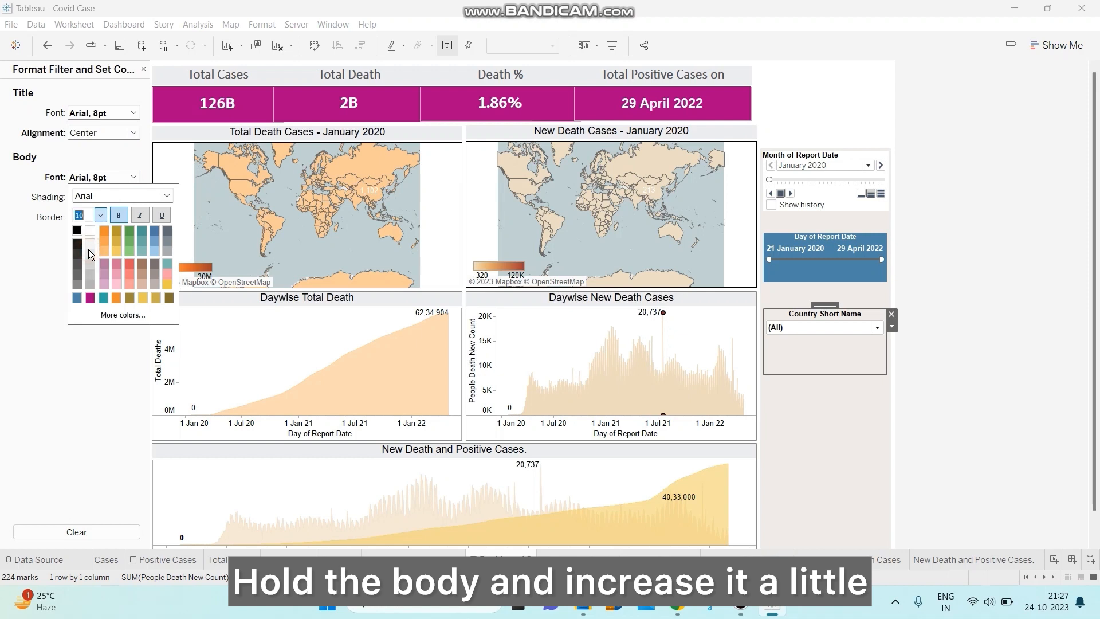
pyautogui.click(45, 216)
pyautogui.click(132, 197)
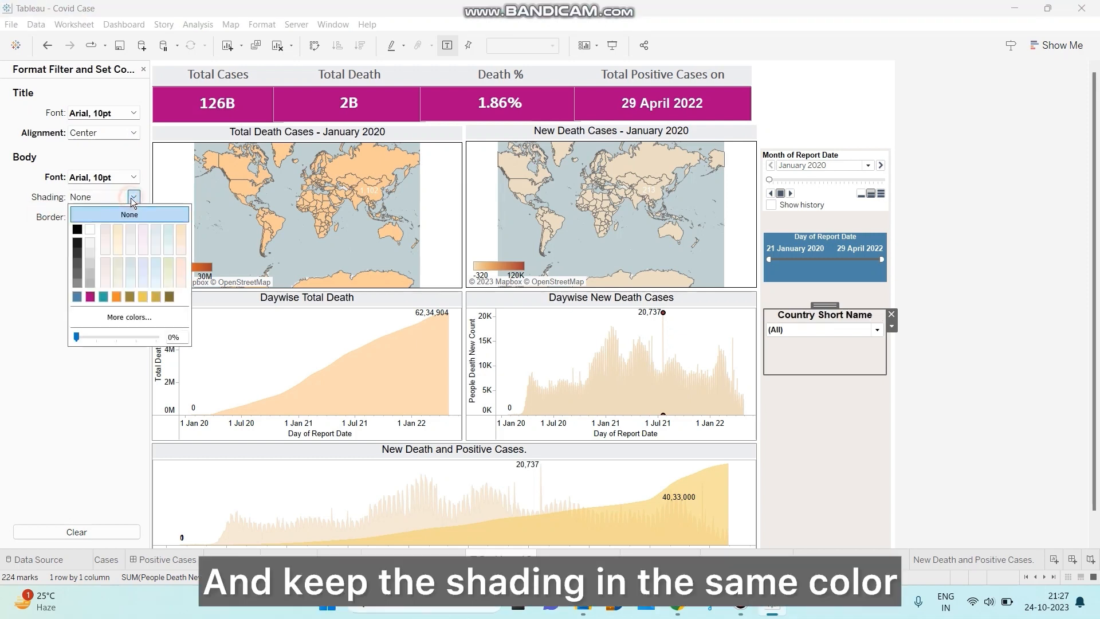
pyautogui.click(77, 296)
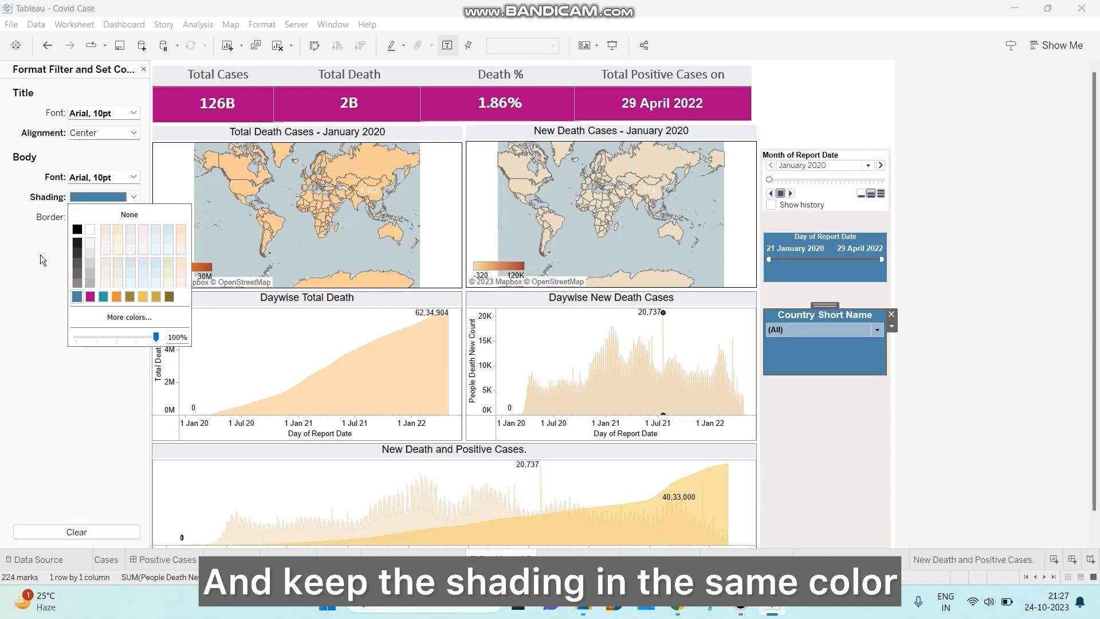
pyautogui.click(41, 257)
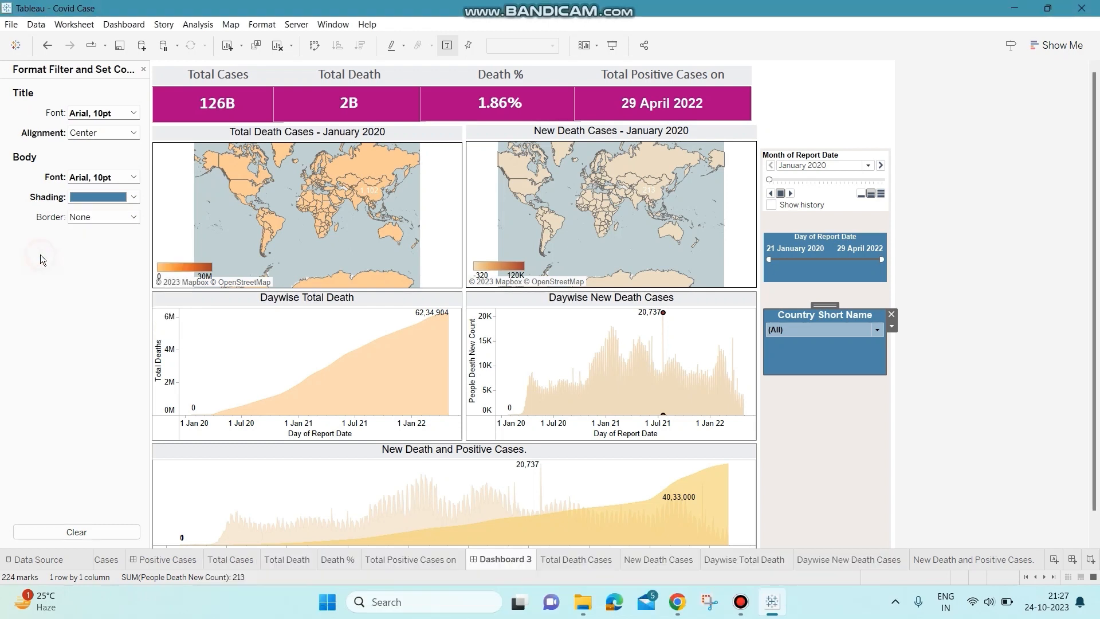
# - Apply the Country Short Name filter to all worksheets on the dashboard
pyautogui.click(892, 327)
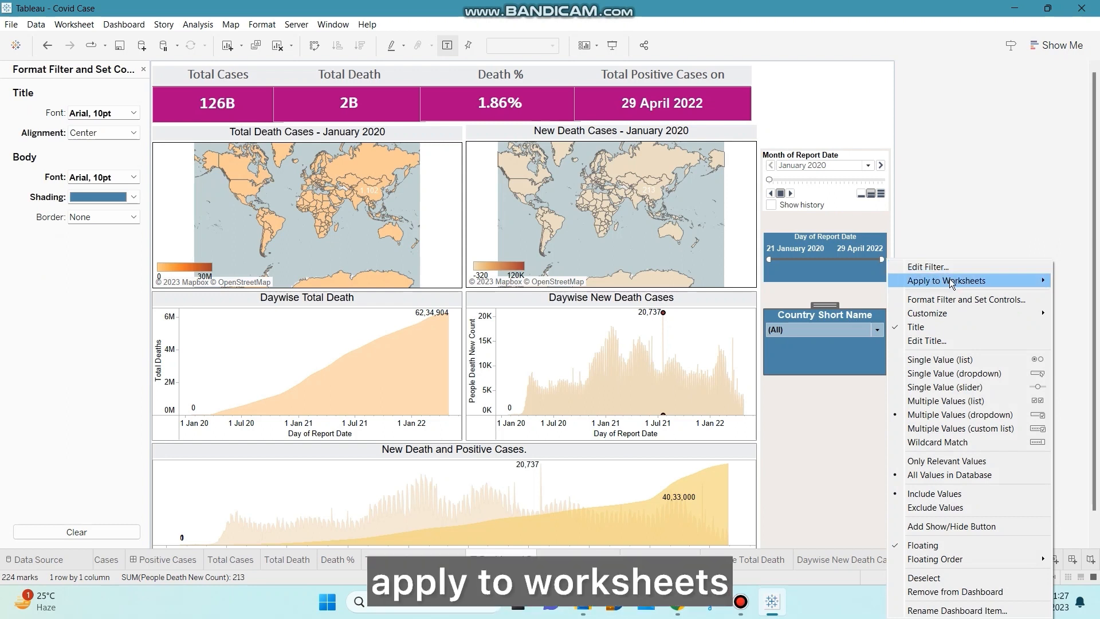
pyautogui.moveTo(951, 280)
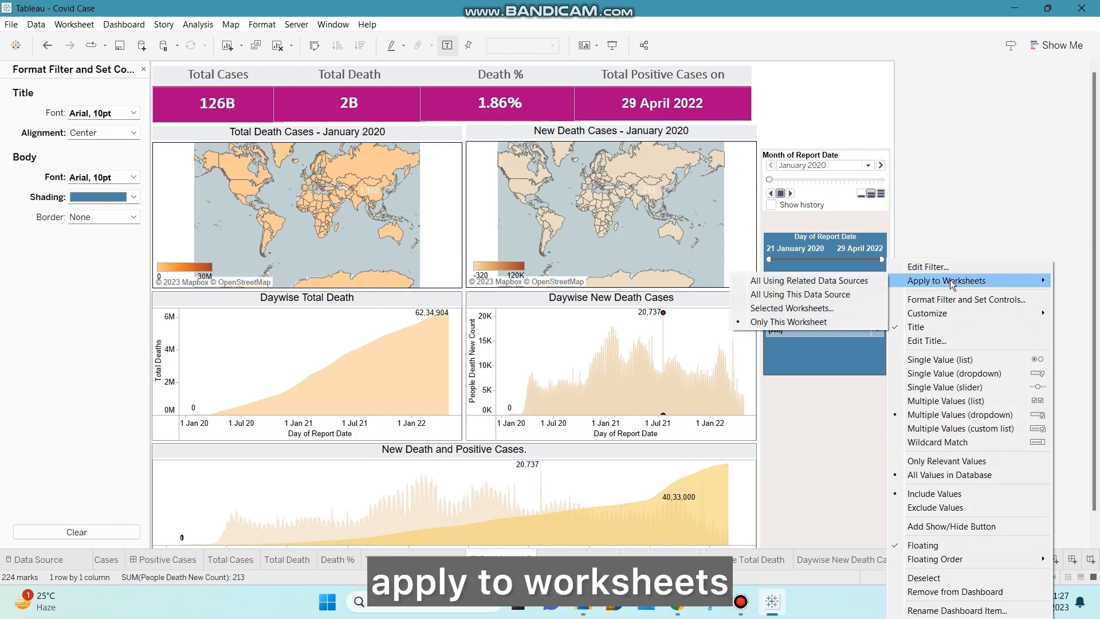
pyautogui.click(810, 308)
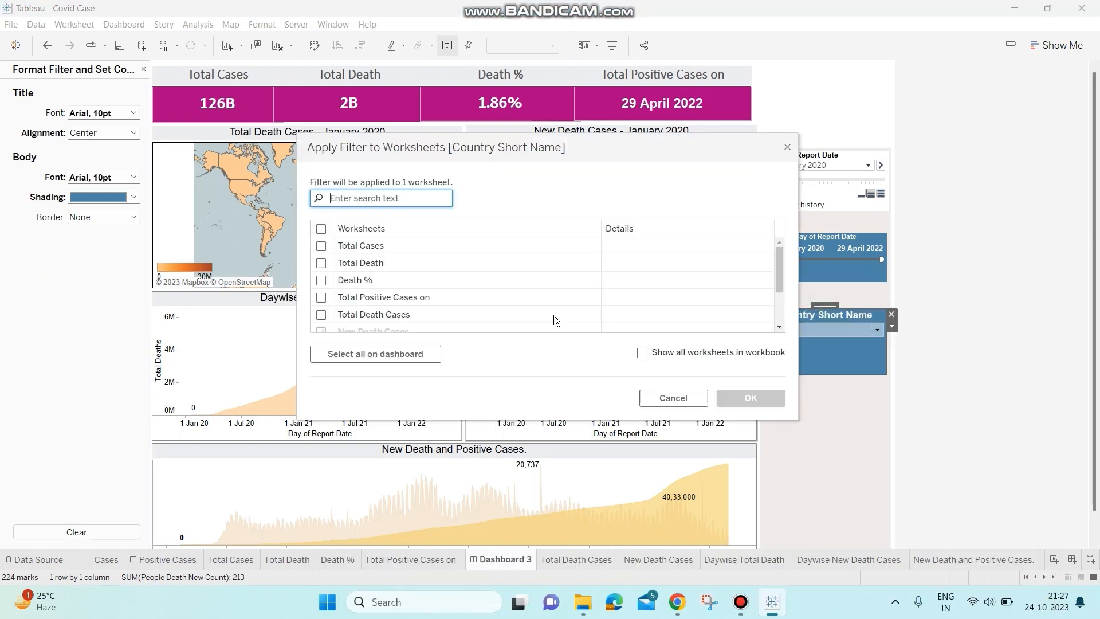
pyautogui.click(367, 353)
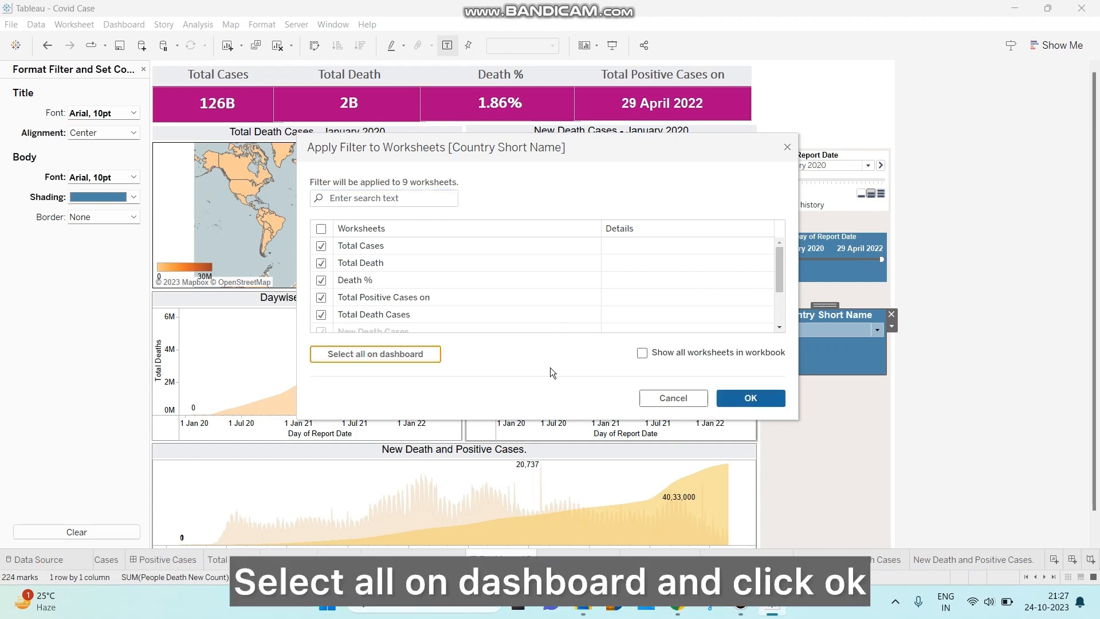
pyautogui.click(747, 399)
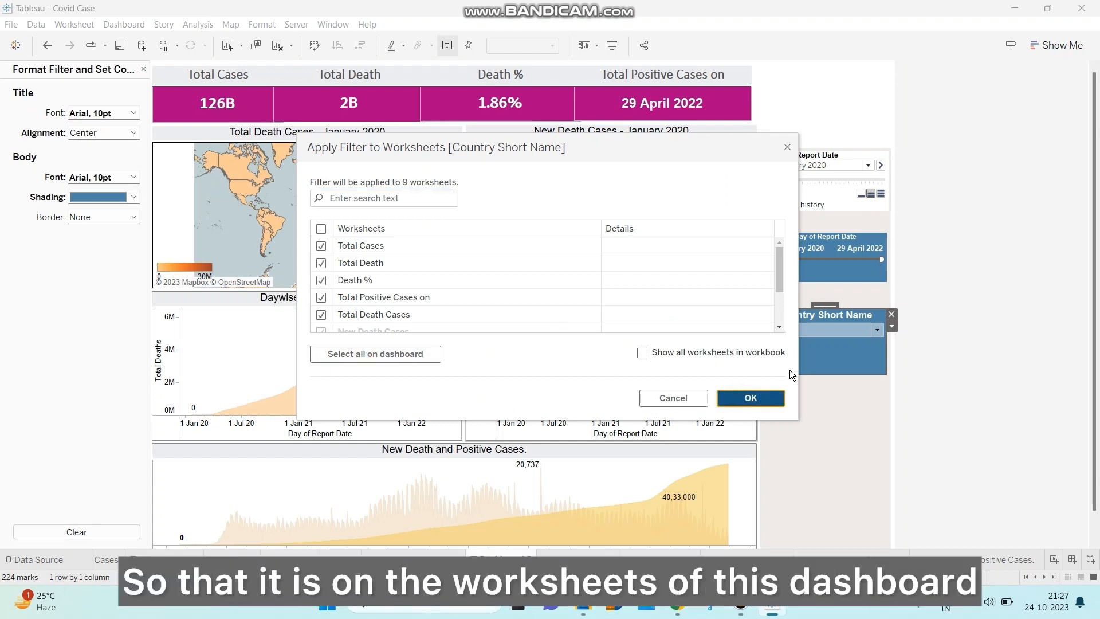
# - Test the country filter by excluding Anguilla, Antarctica, Antigua and Barbuda, Argentina, Armenia, Barbados and Belarus, and reselect all countries
pyautogui.click(877, 329)
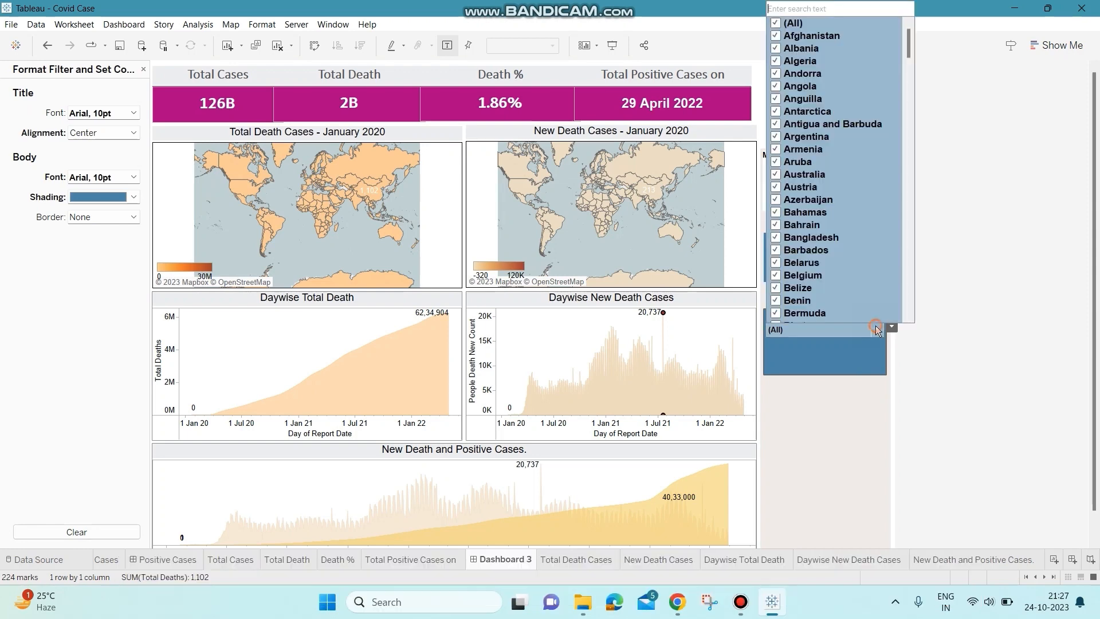
pyautogui.click(776, 263)
pyautogui.click(776, 251)
pyautogui.click(776, 100)
pyautogui.click(777, 111)
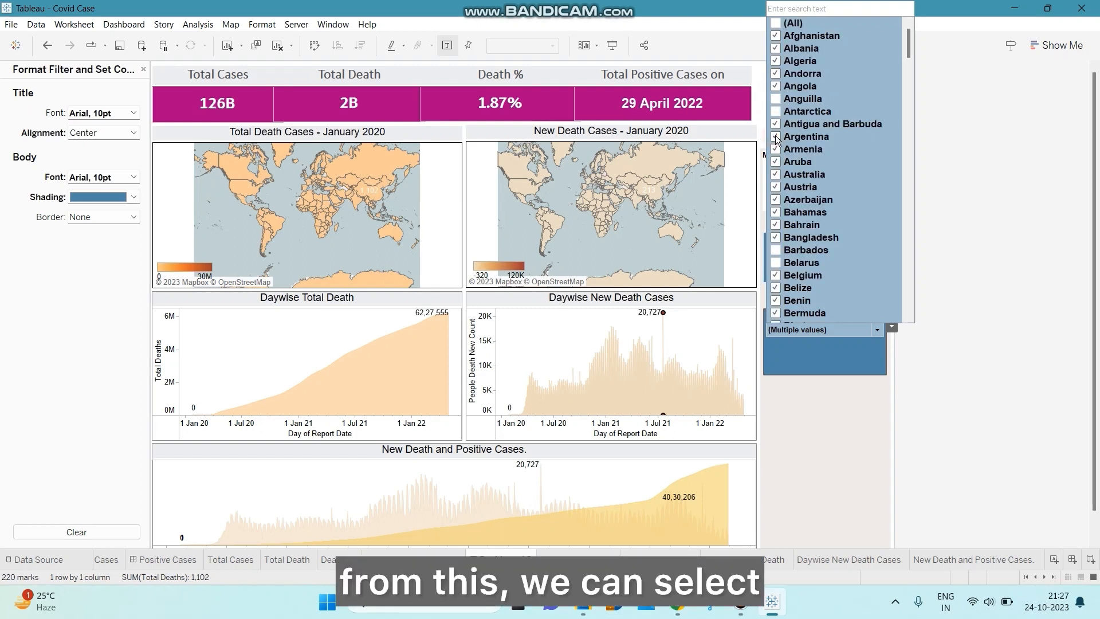
pyautogui.click(776, 124)
pyautogui.click(776, 137)
pyautogui.click(776, 150)
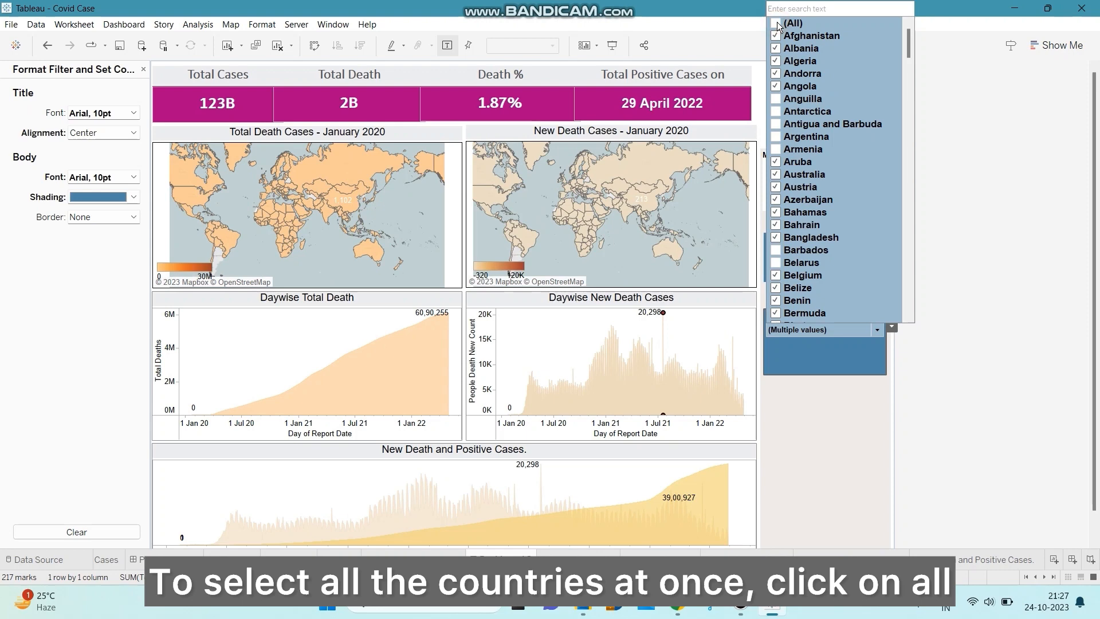
pyautogui.click(777, 24)
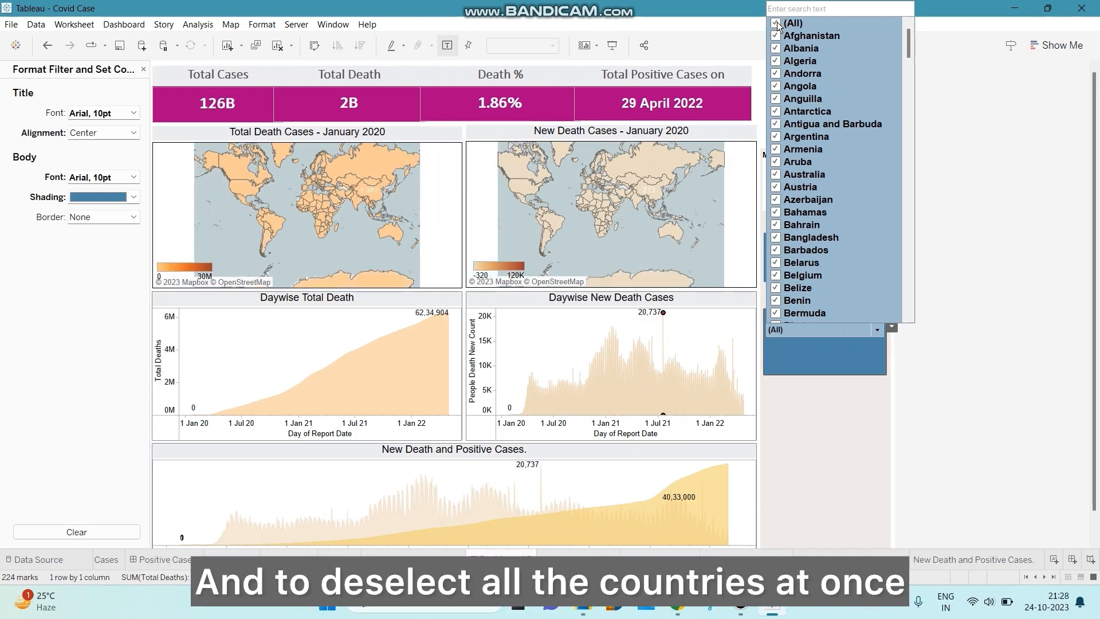
# - Deselect every country in the filter at once and select them all again
pyautogui.click(777, 24)
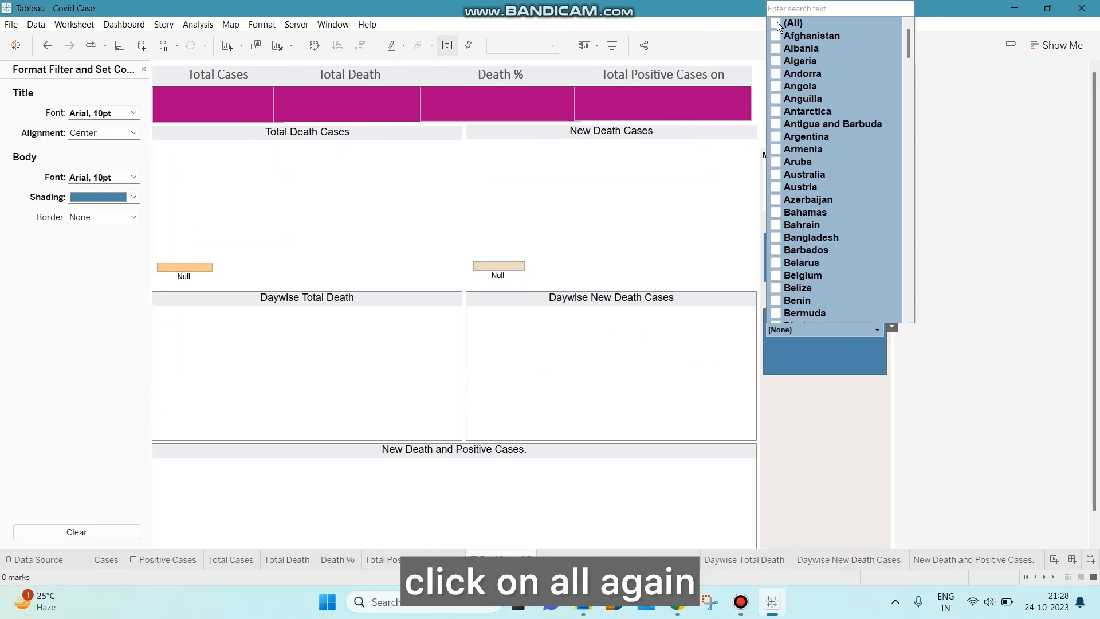
pyautogui.click(778, 24)
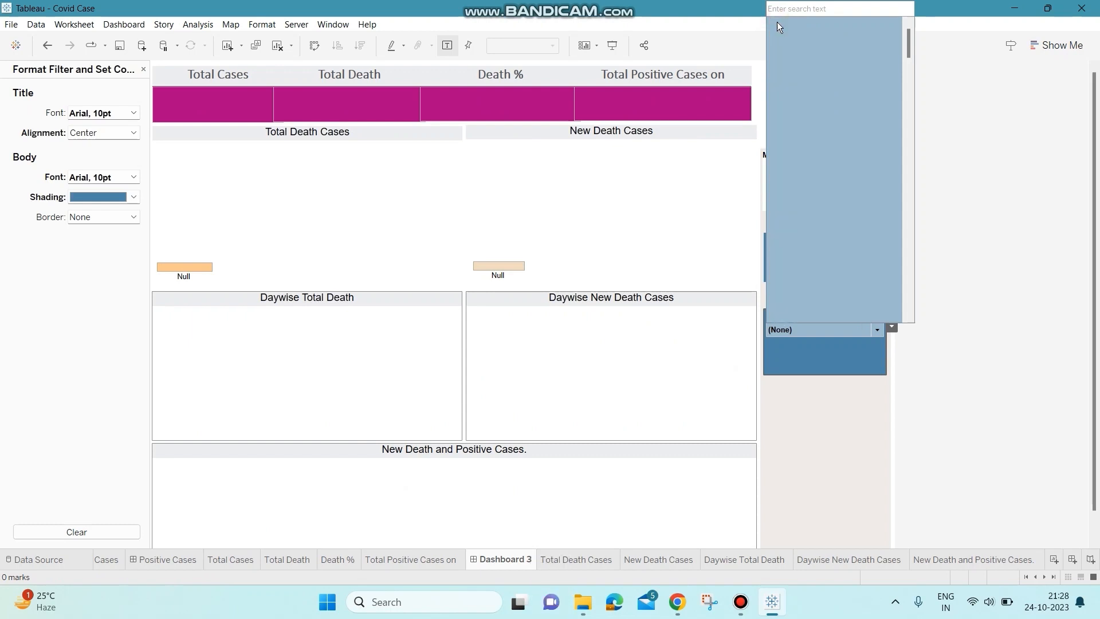
pyautogui.click(835, 9)
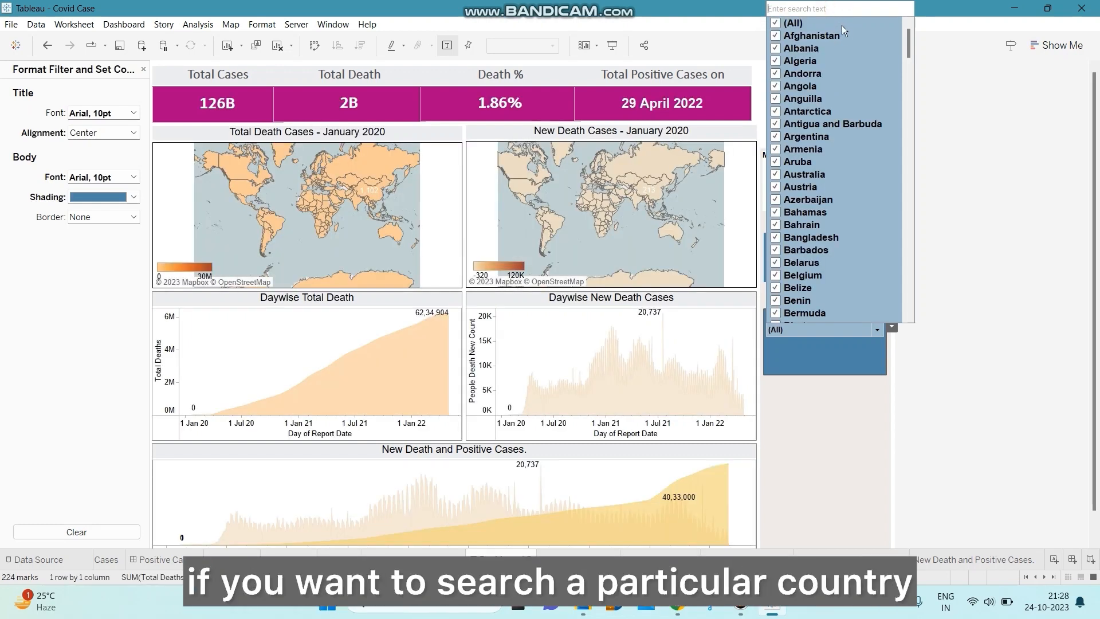
# - Test the country filter with only Afghanistan selected and restore all countries
pyautogui.click(776, 23)
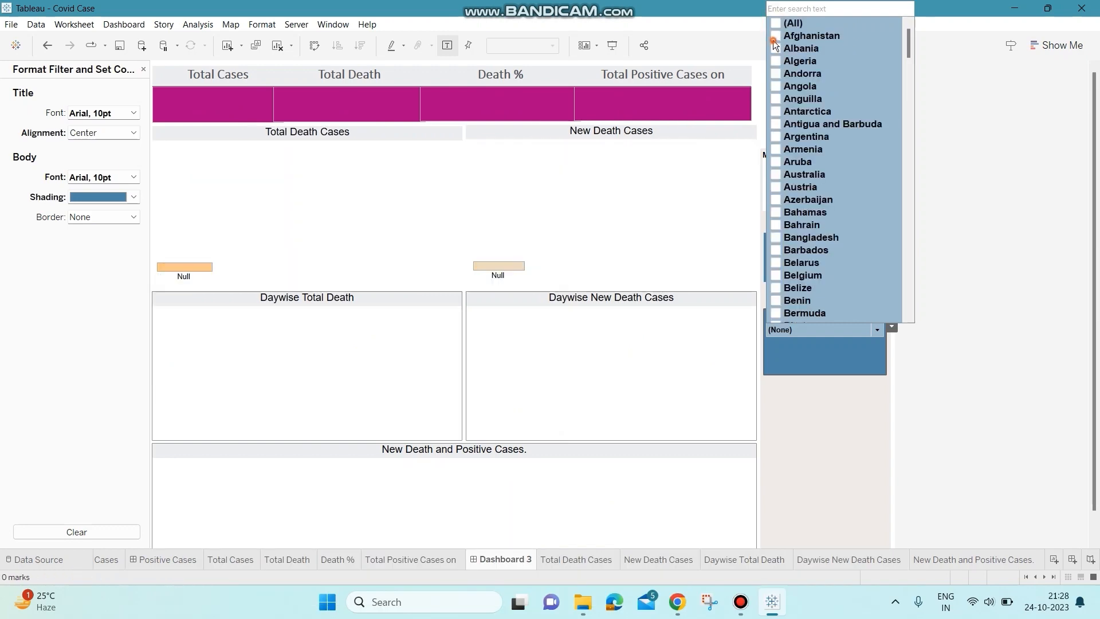
pyautogui.click(774, 36)
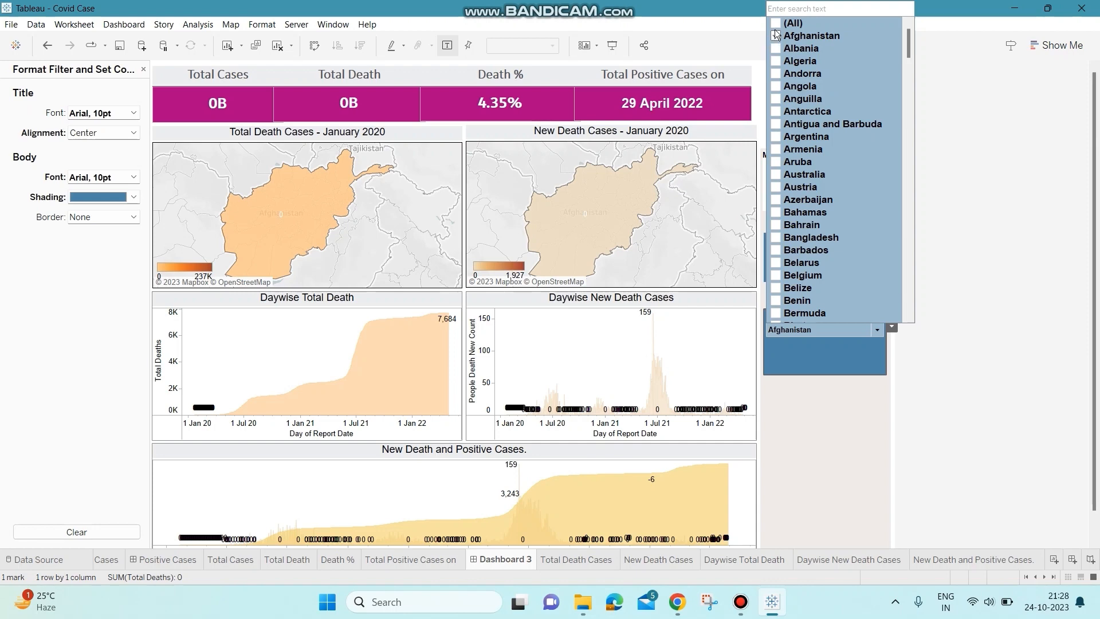
pyautogui.click(776, 24)
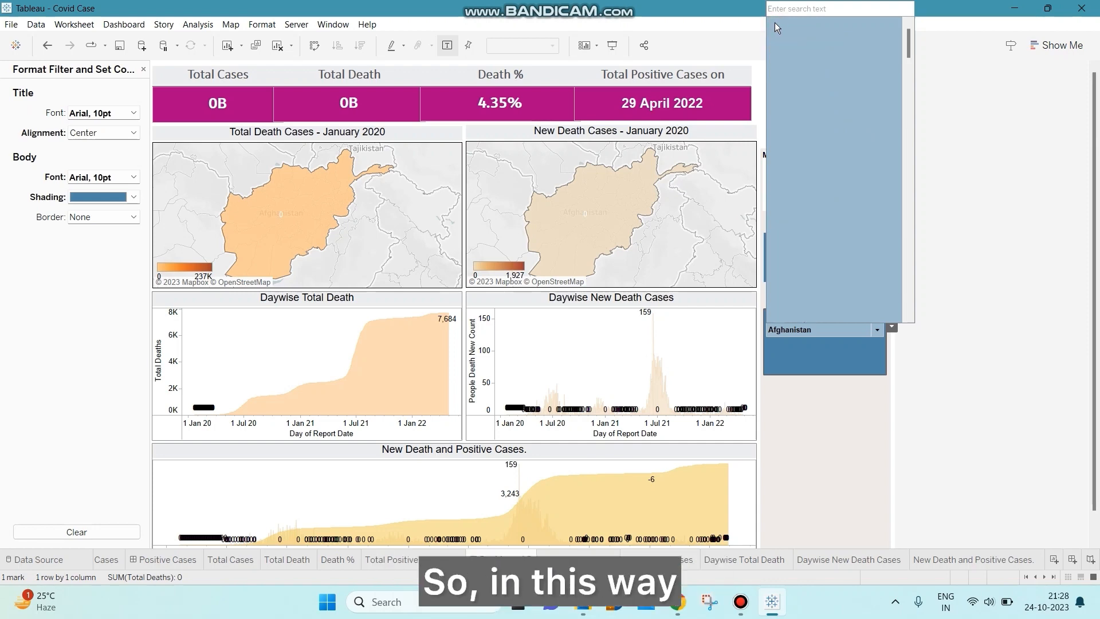
# - Close the filter formatting pane, place a floating Navigation object above the month filter and widen it to match the filters' width
pyautogui.click(922, 192)
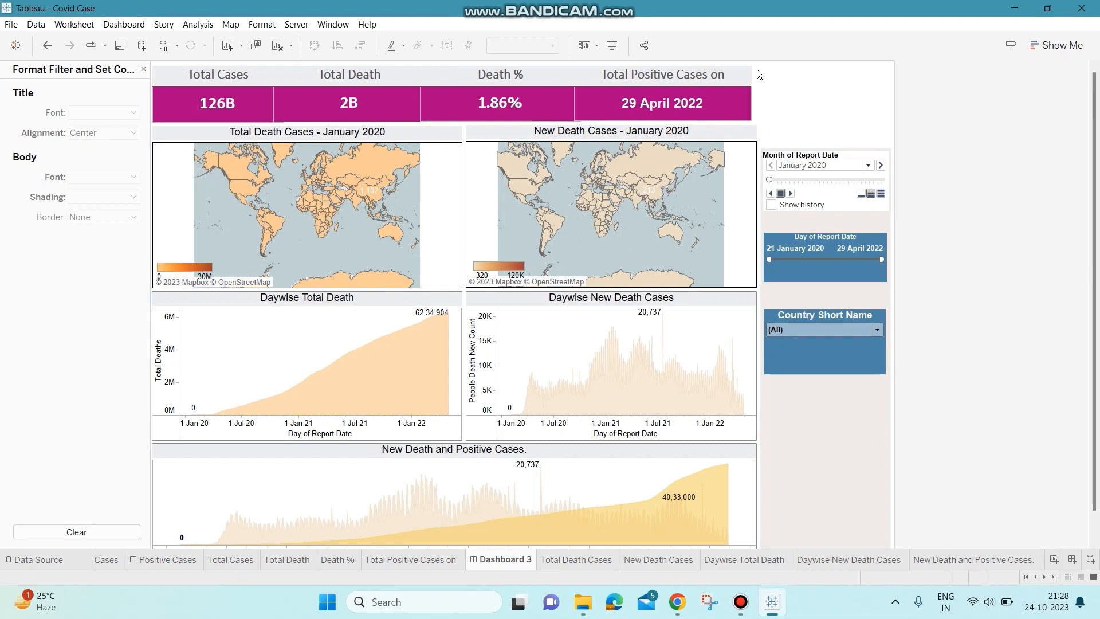
pyautogui.click(143, 69)
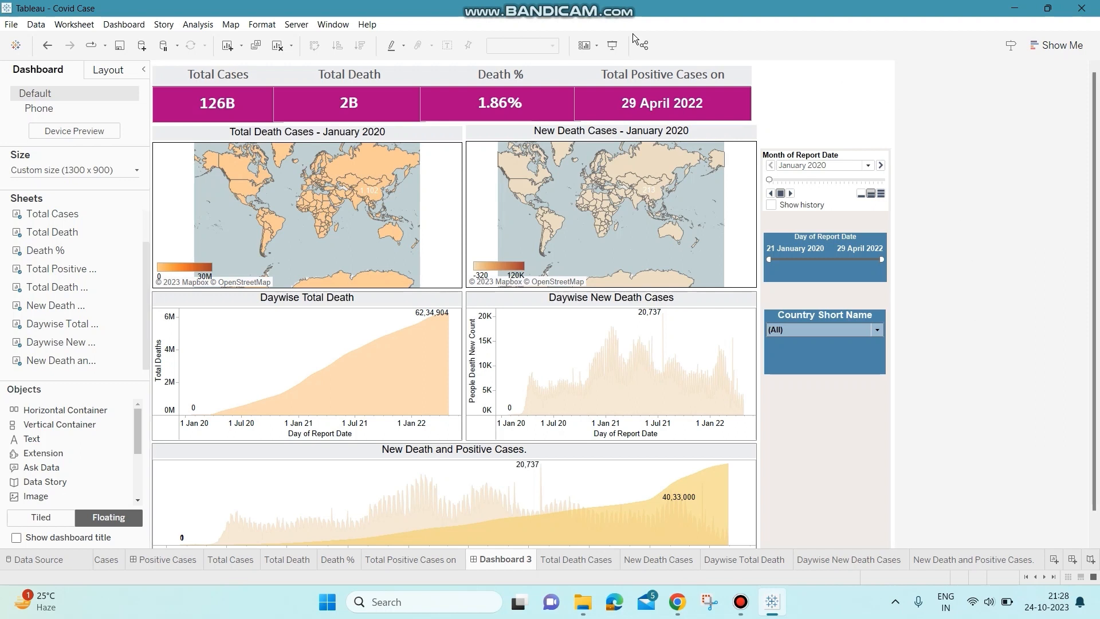
pyautogui.moveTo(55, 285)
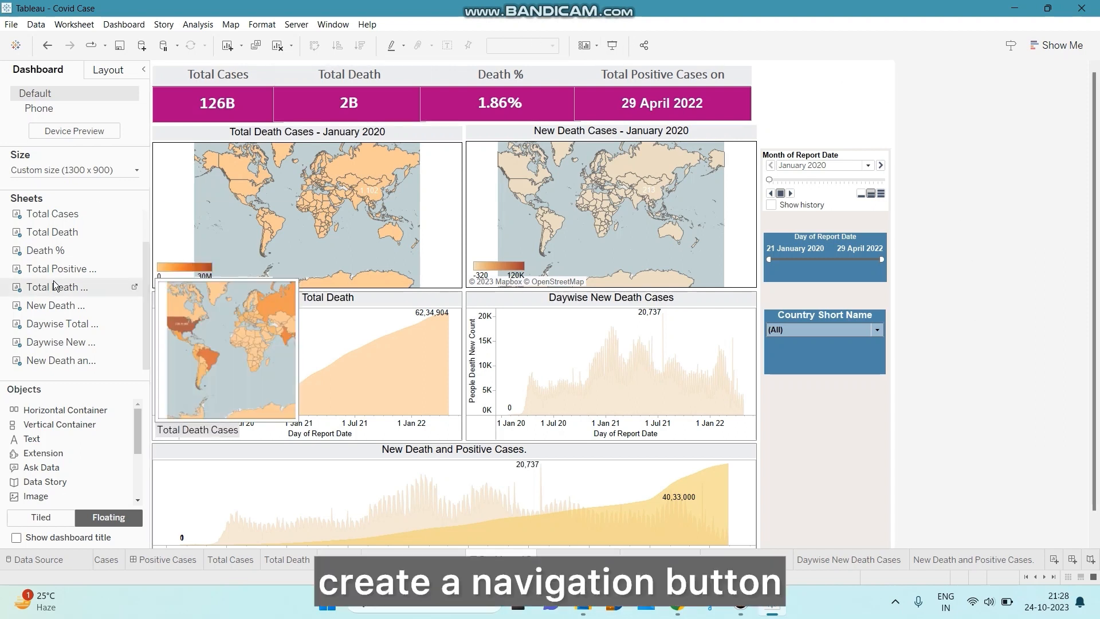
pyautogui.moveTo(137, 431); pyautogui.dragTo(139, 480)
pyautogui.click(87, 456)
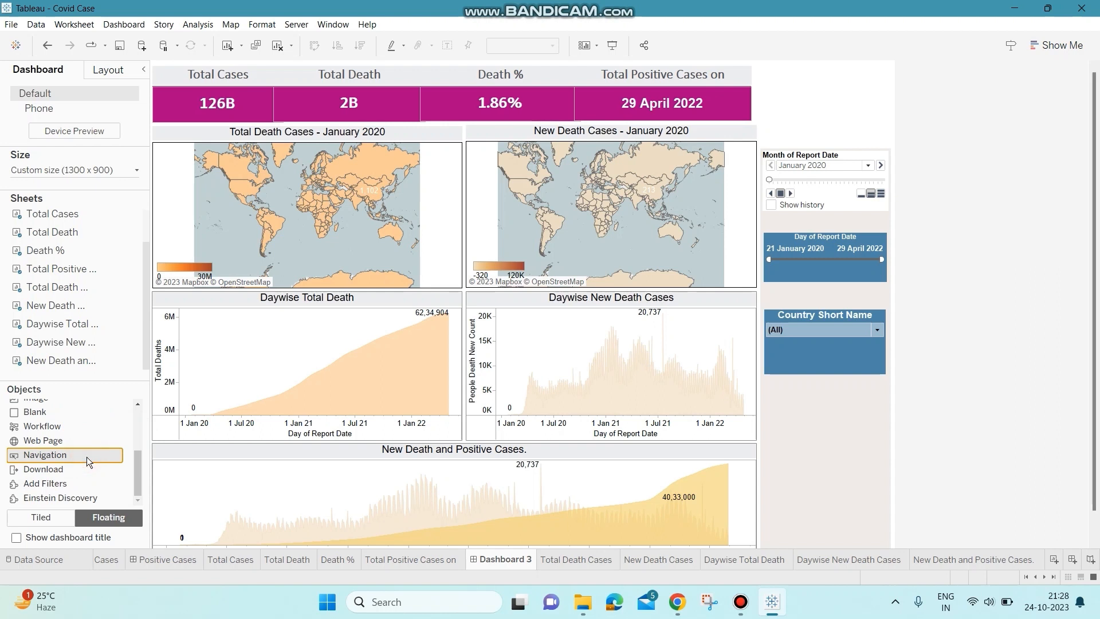
pyautogui.moveTo(87, 456); pyautogui.dragTo(813, 64)
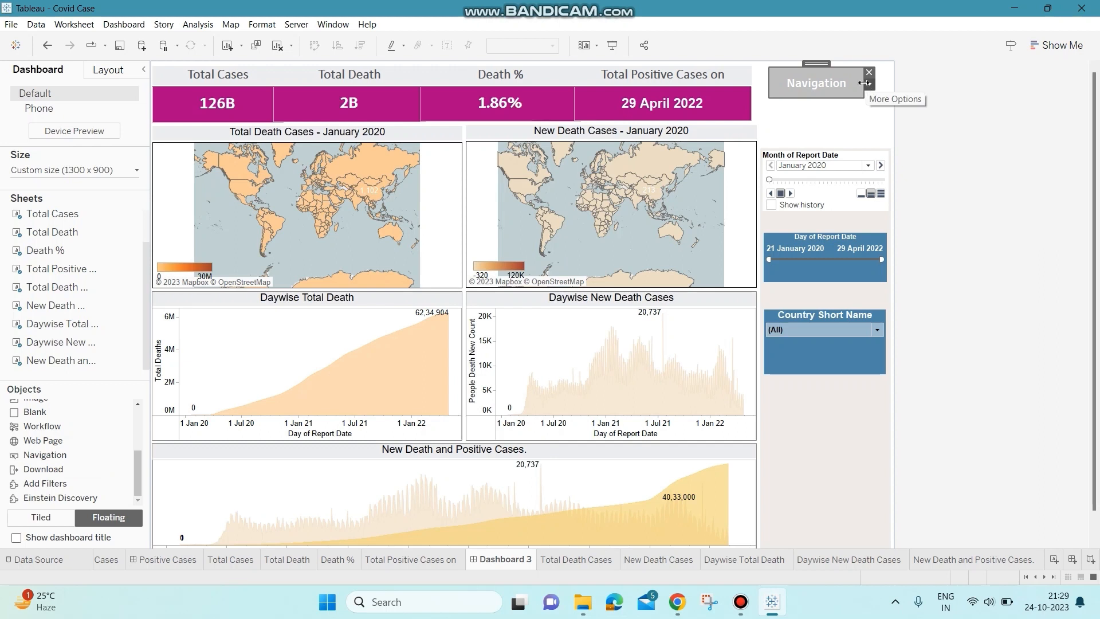
pyautogui.moveTo(864, 83); pyautogui.dragTo(889, 79)
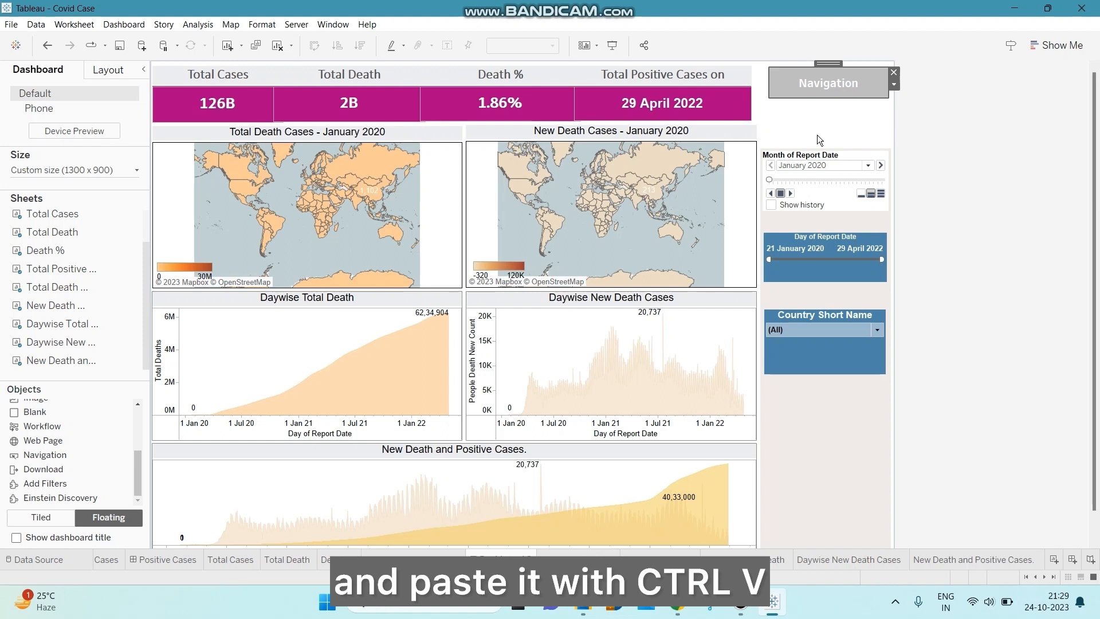
# - Paste a copy of the Navigation button and place it directly below the original
pyautogui.hotkey('ctrl', 'v')
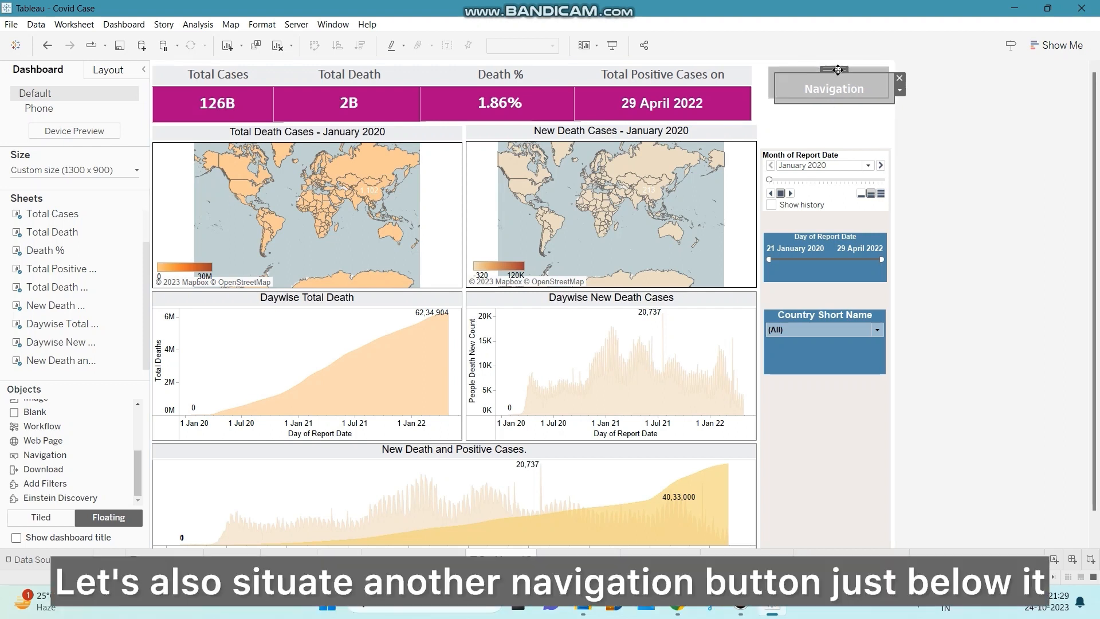
pyautogui.moveTo(838, 70); pyautogui.dragTo(831, 97)
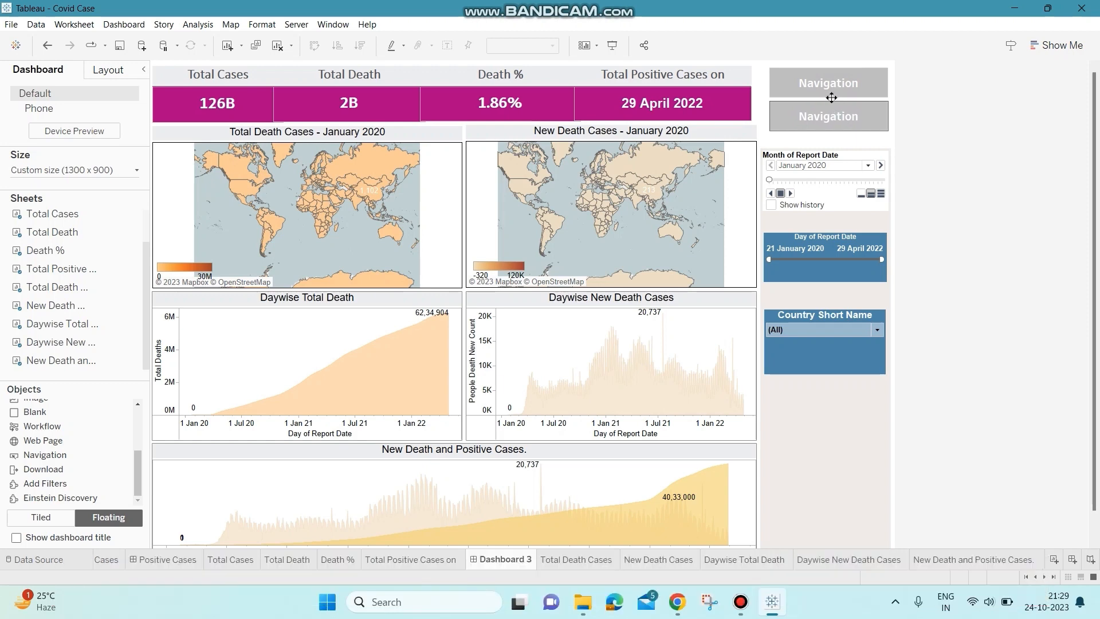
pyautogui.click(993, 376)
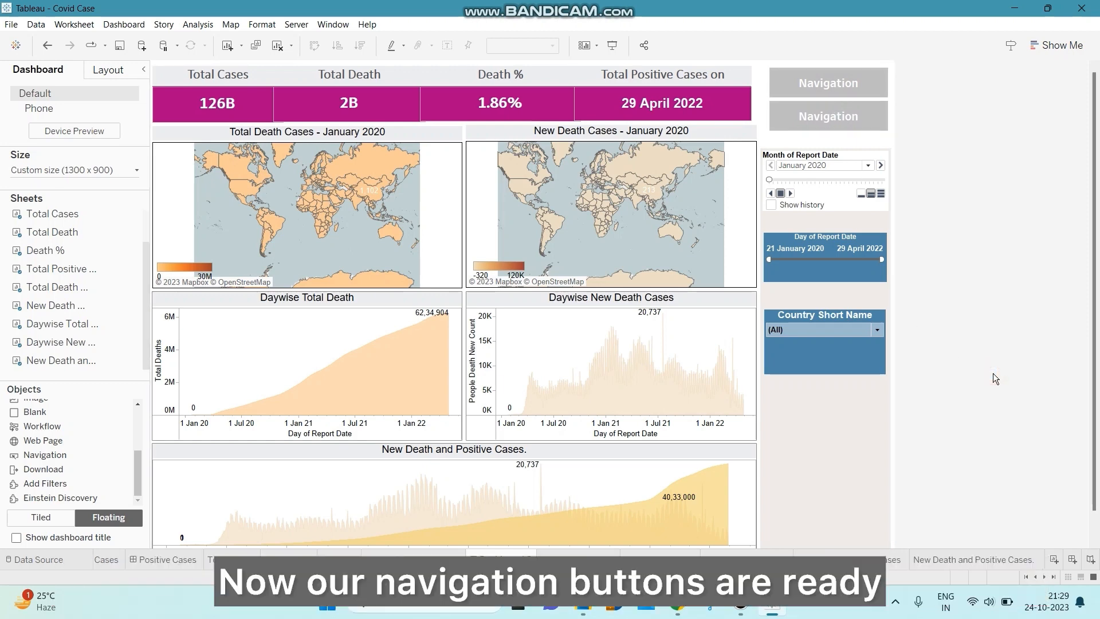
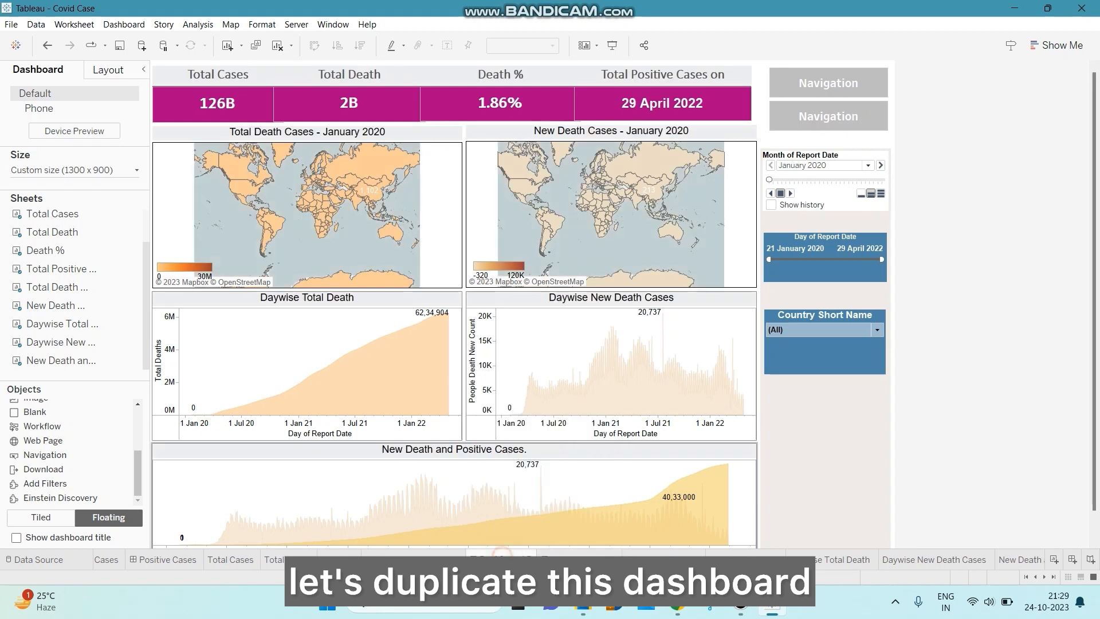
# - Rename the original Dashboard 3 as Death
pyautogui.doubleClick(503, 558)
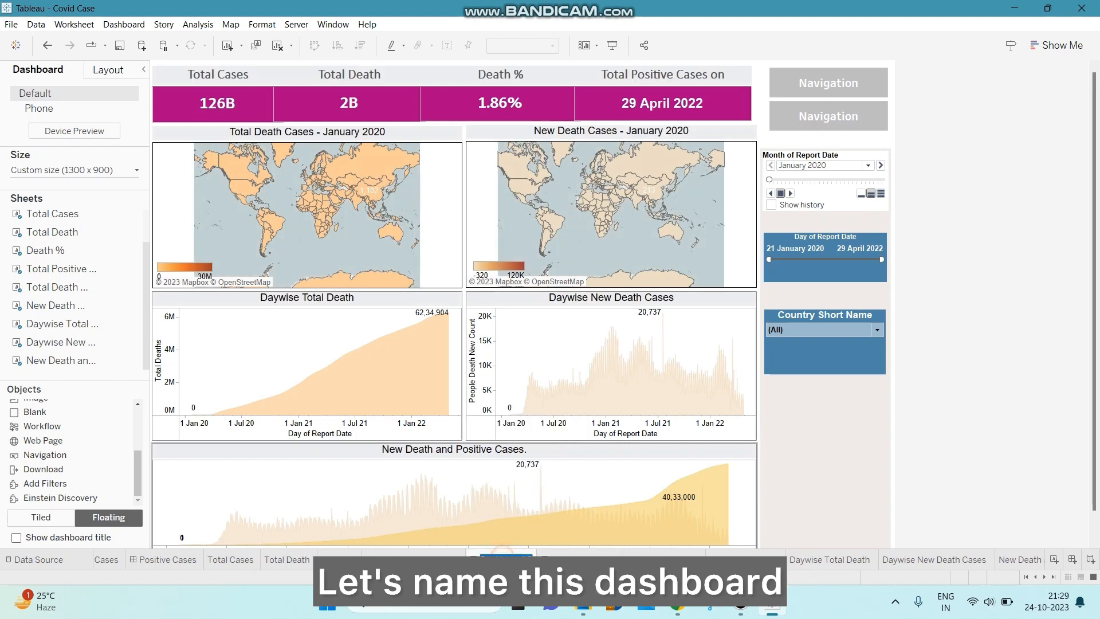
pyautogui.write('Dea')
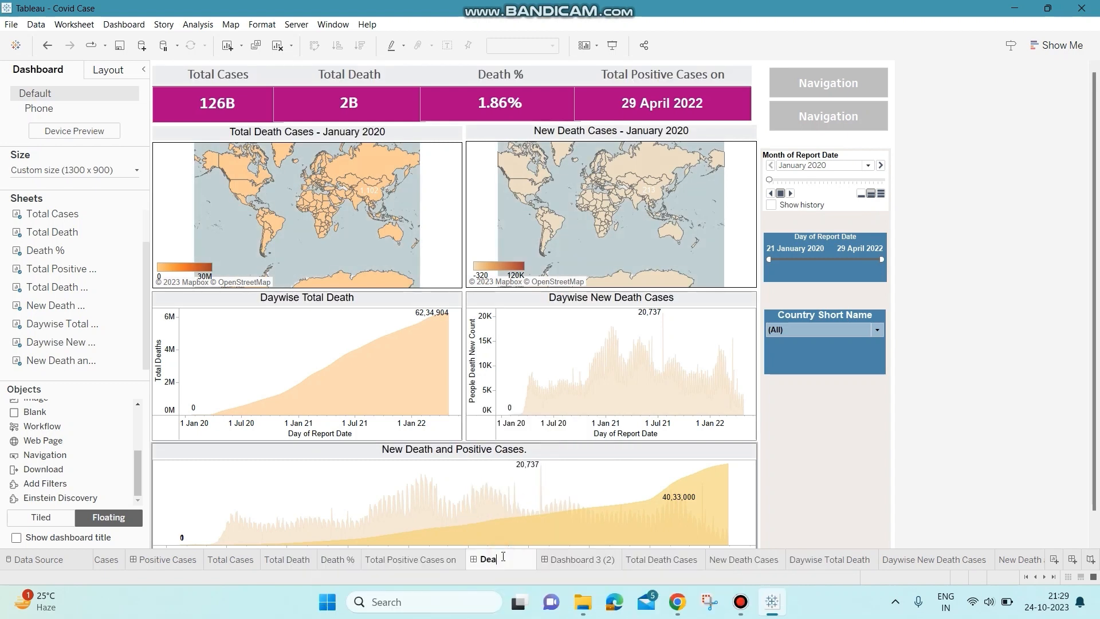
pyautogui.write('th')
pyautogui.press('Return')
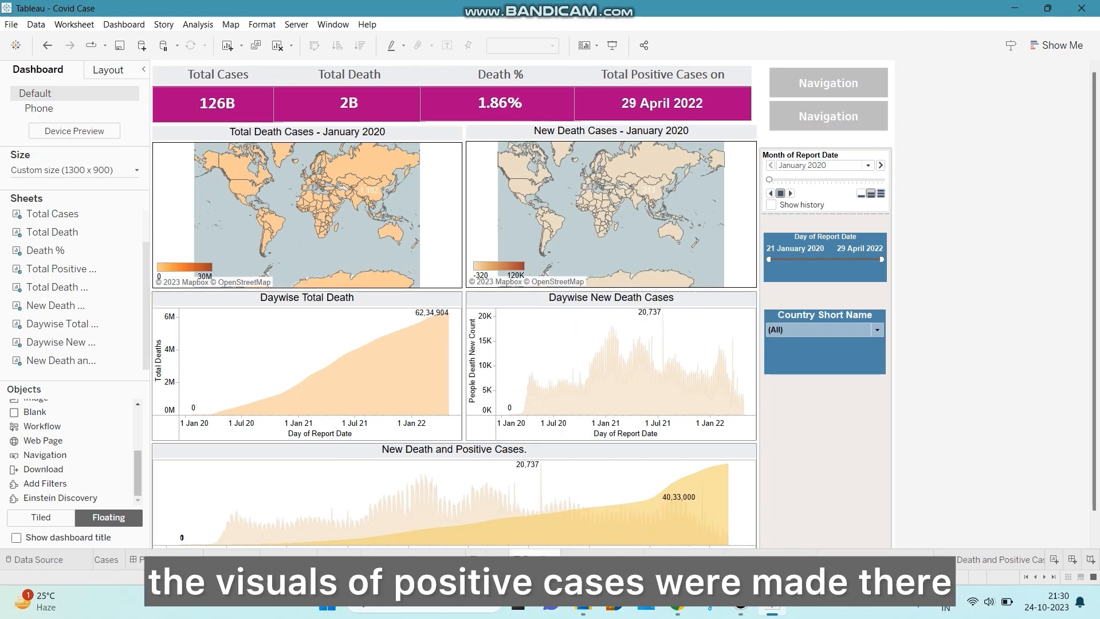
# - Duplicate the Total Death Cases sheet and rename the copy as Total Positive Cases
pyautogui.click(615, 562)
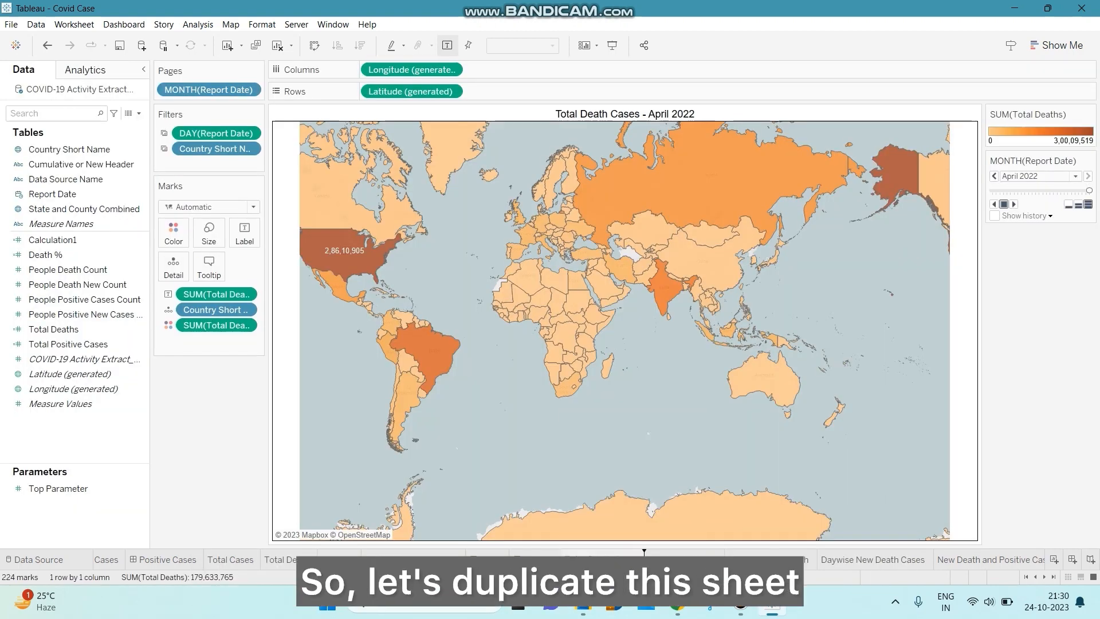
pyautogui.moveTo(614, 561); pyautogui.dragTo(638, 560)
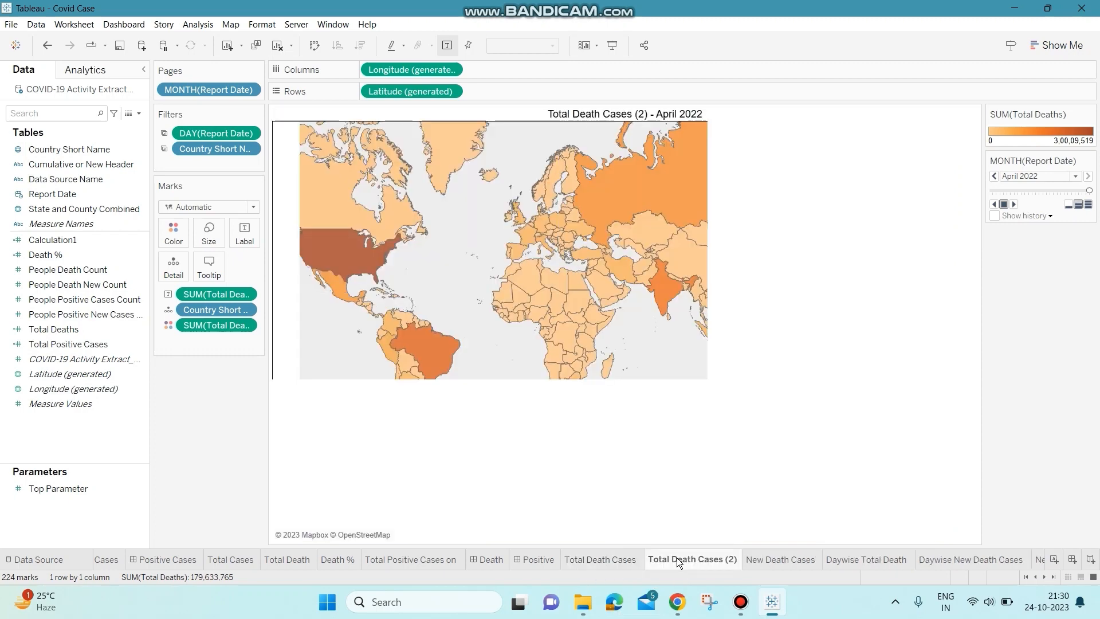
pyautogui.doubleClick(677, 558)
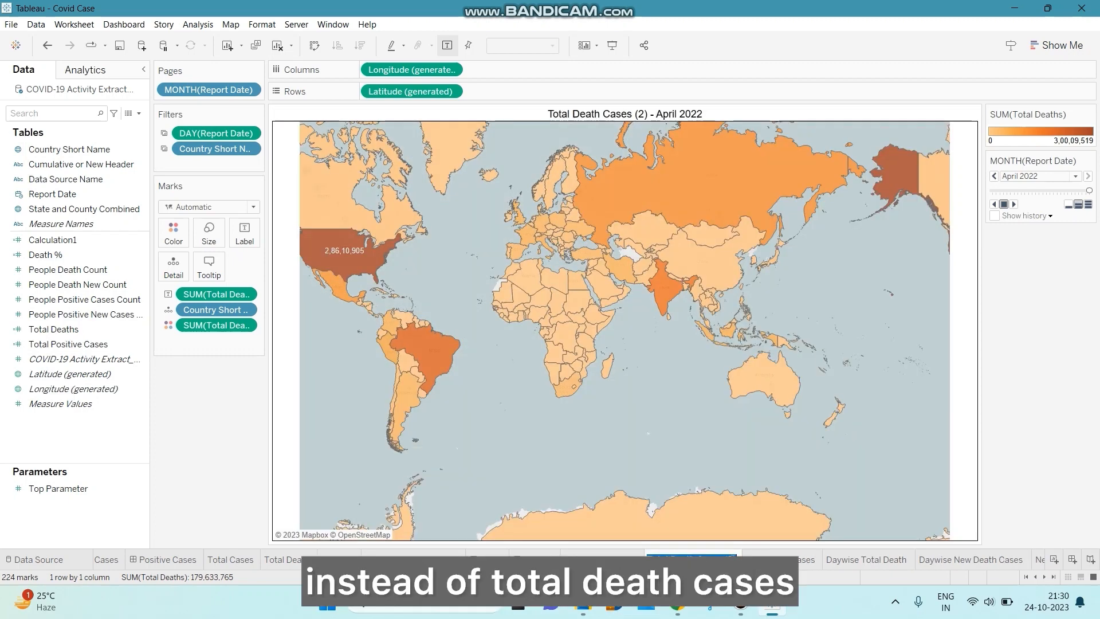
pyautogui.click(737, 559)
pyautogui.press('BackSpace')
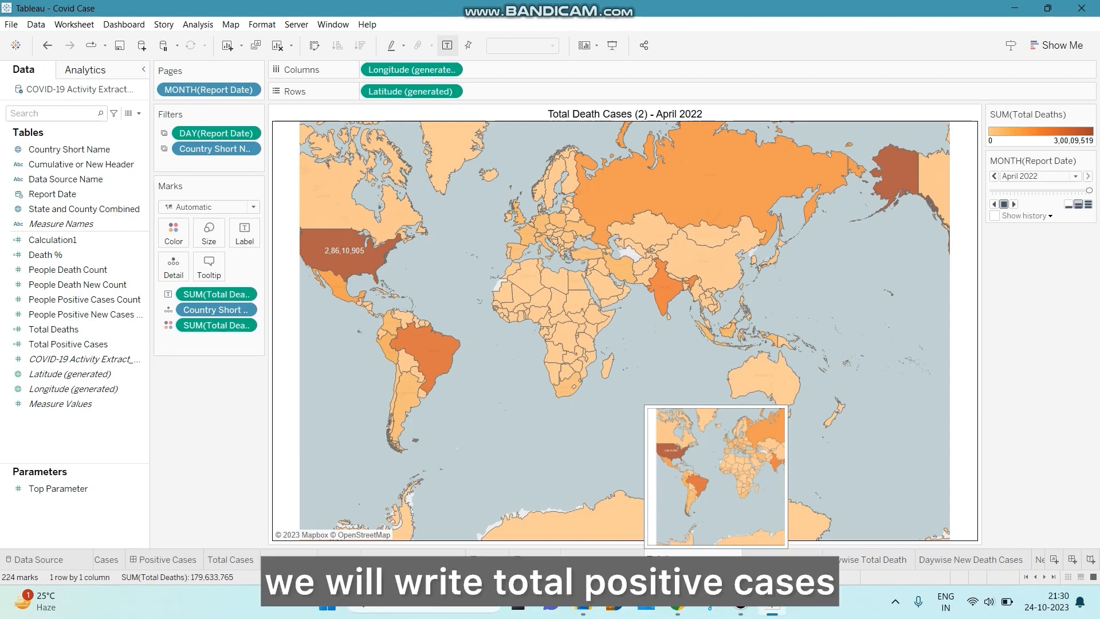
pyautogui.write('Positiv')
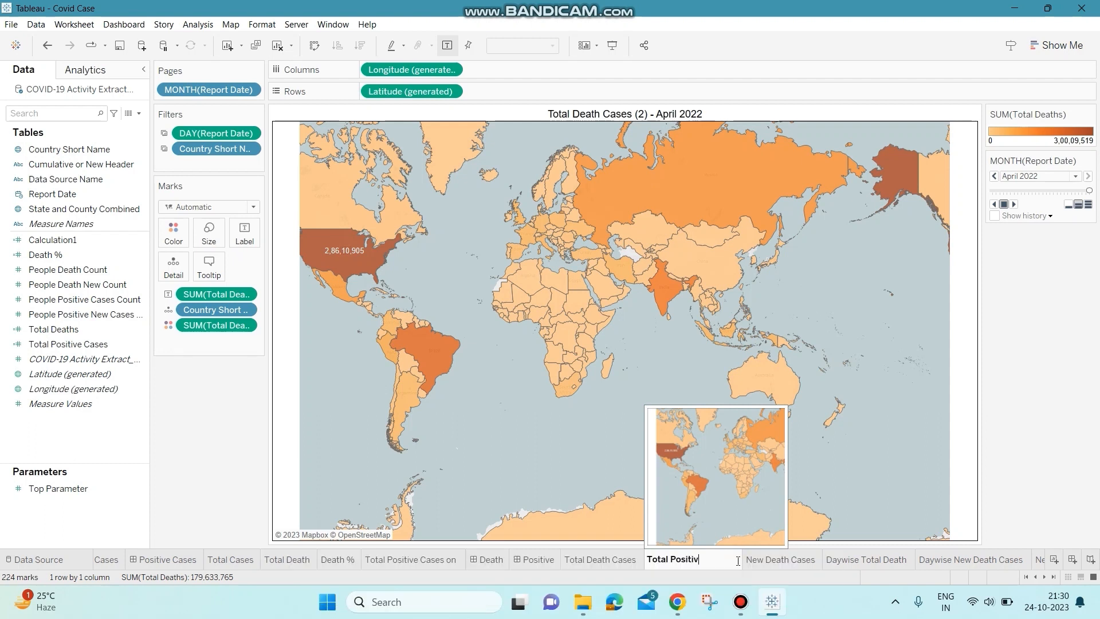
pyautogui.write('e Cases')
pyautogui.press('Return')
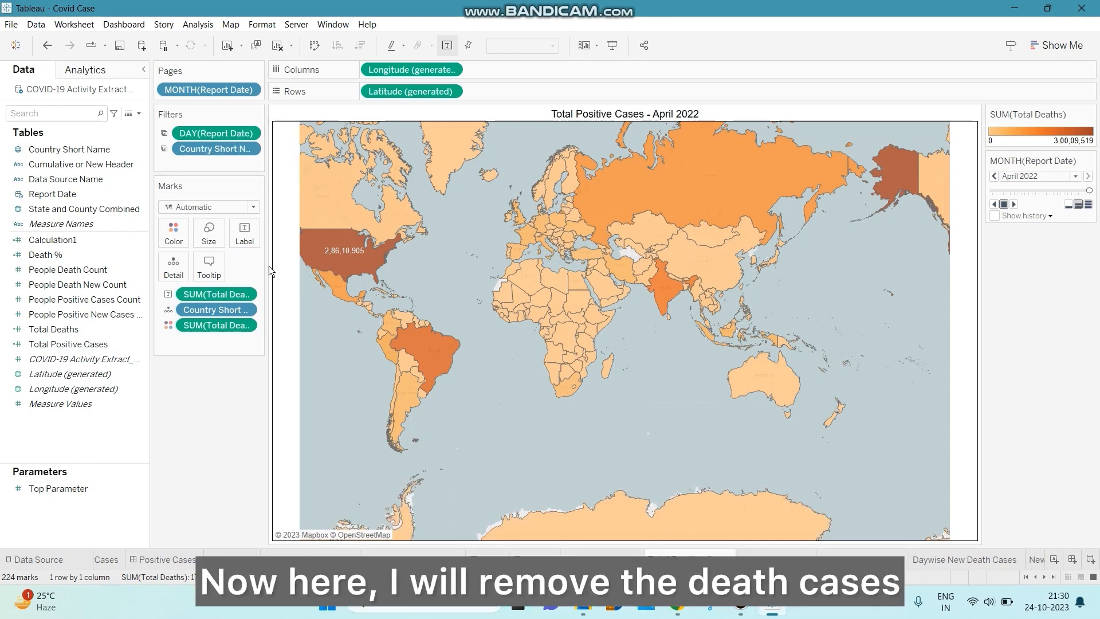
# - Replace Total Deaths with Total Positive Cases on both the color and the label of the Total Positive Cases map
pyautogui.moveTo(221, 329); pyautogui.dragTo(175, 239)
pyautogui.click(81, 344)
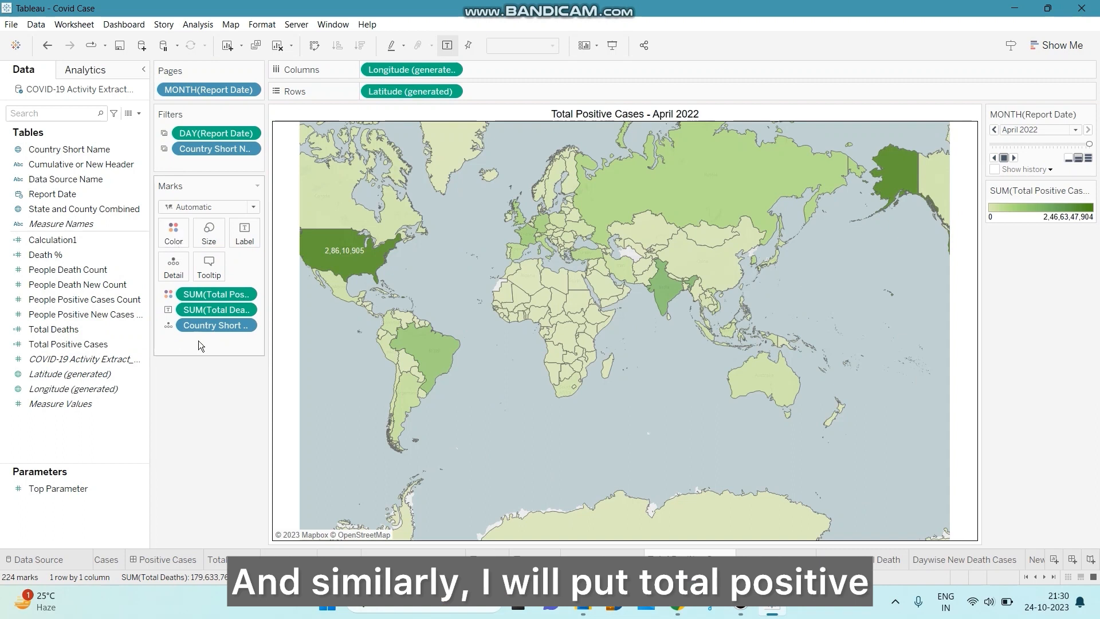
pyautogui.moveTo(220, 310); pyautogui.dragTo(86, 302)
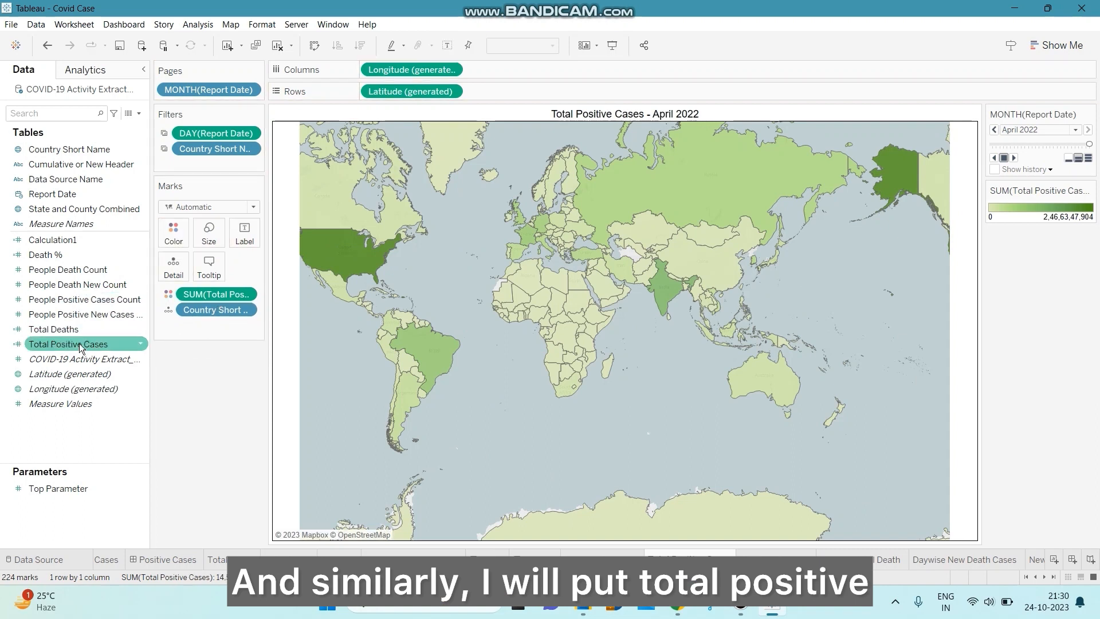
pyautogui.moveTo(80, 344); pyautogui.dragTo(237, 234)
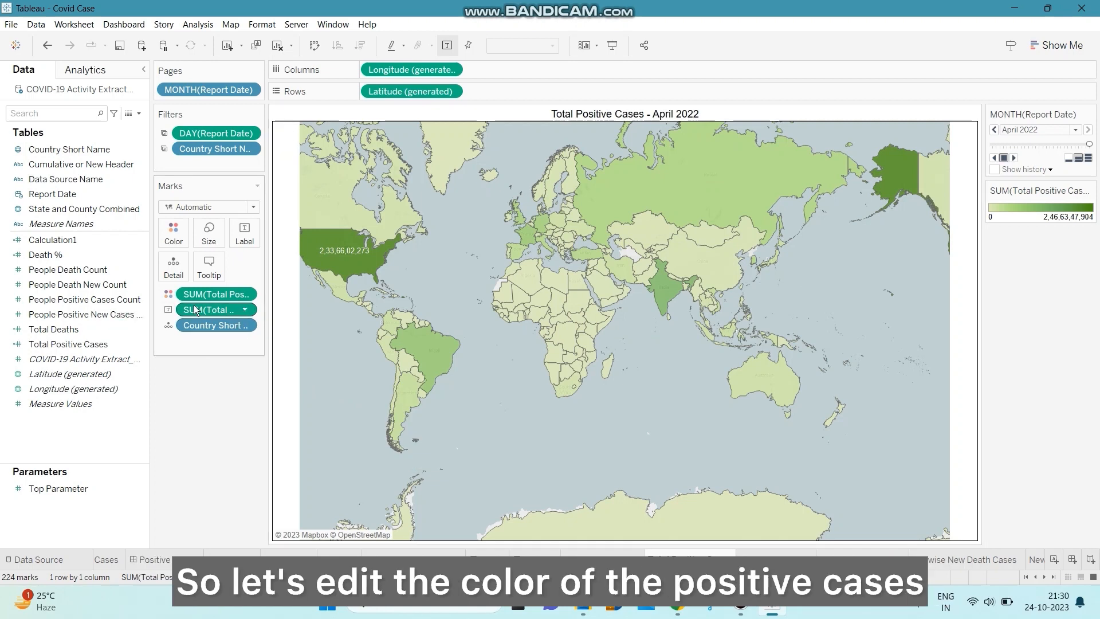
# - Color the Total Positive Cases map with the Red-Black Diverging palette, reversed
pyautogui.click(174, 241)
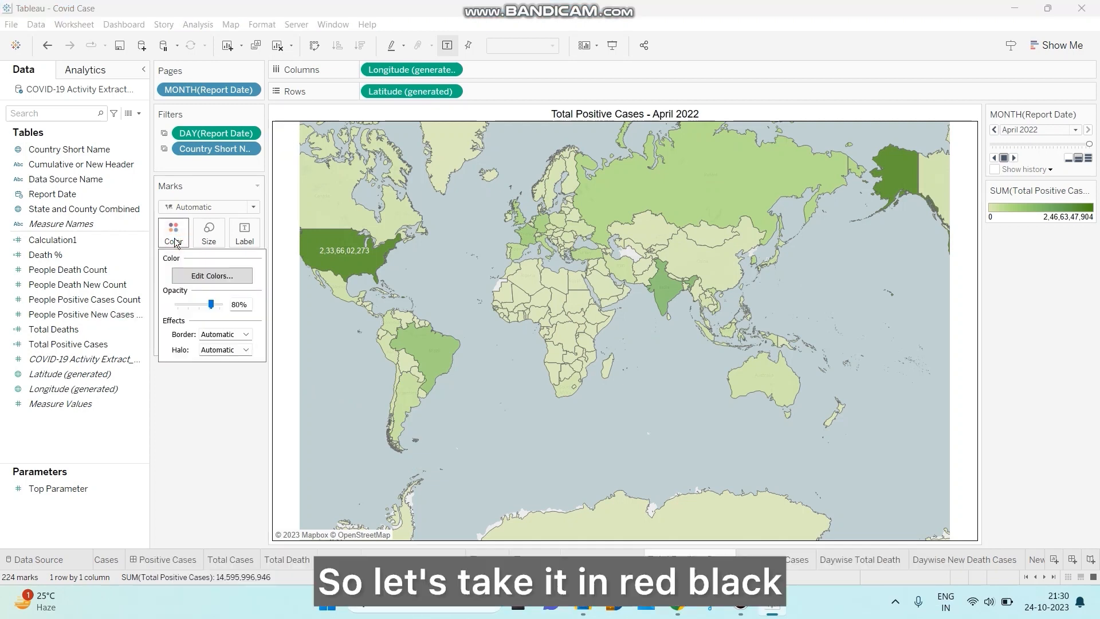
pyautogui.click(207, 276)
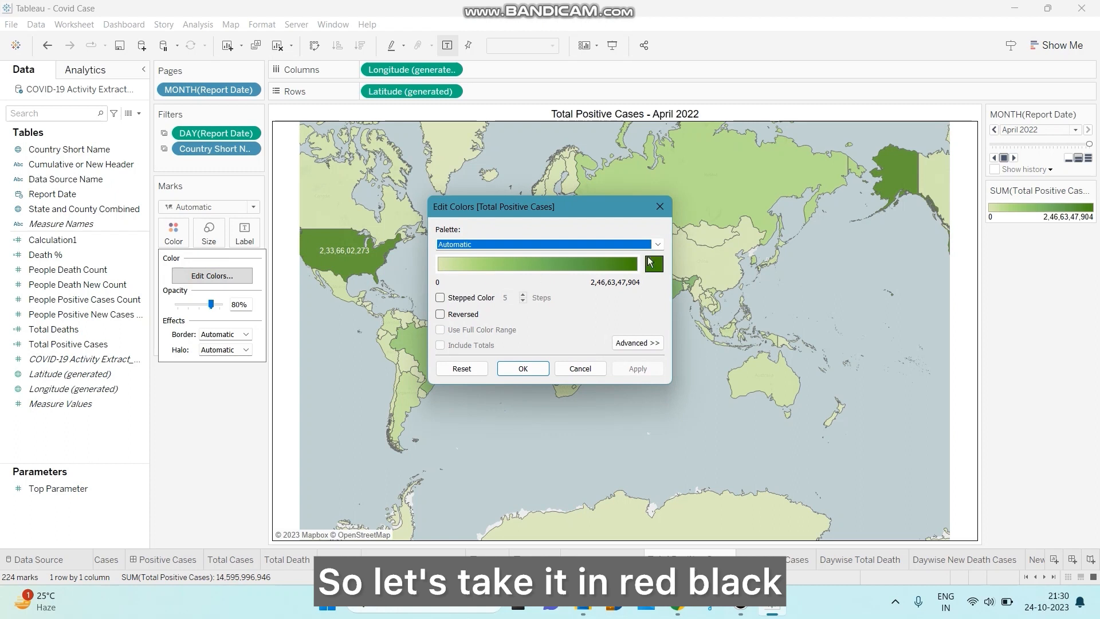
pyautogui.click(658, 245)
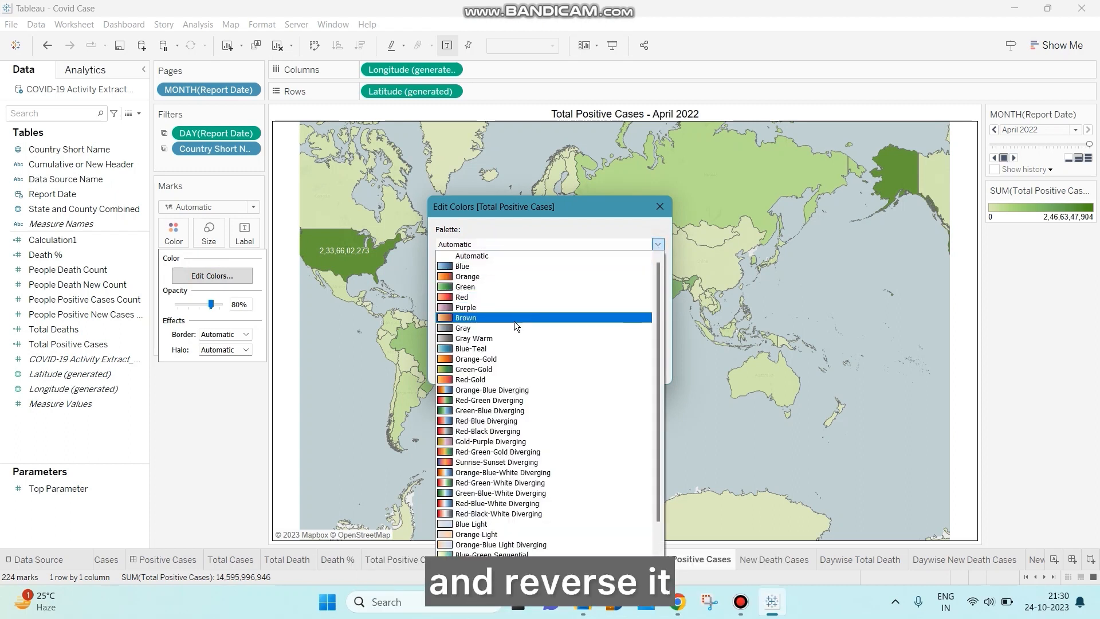
pyautogui.click(515, 431)
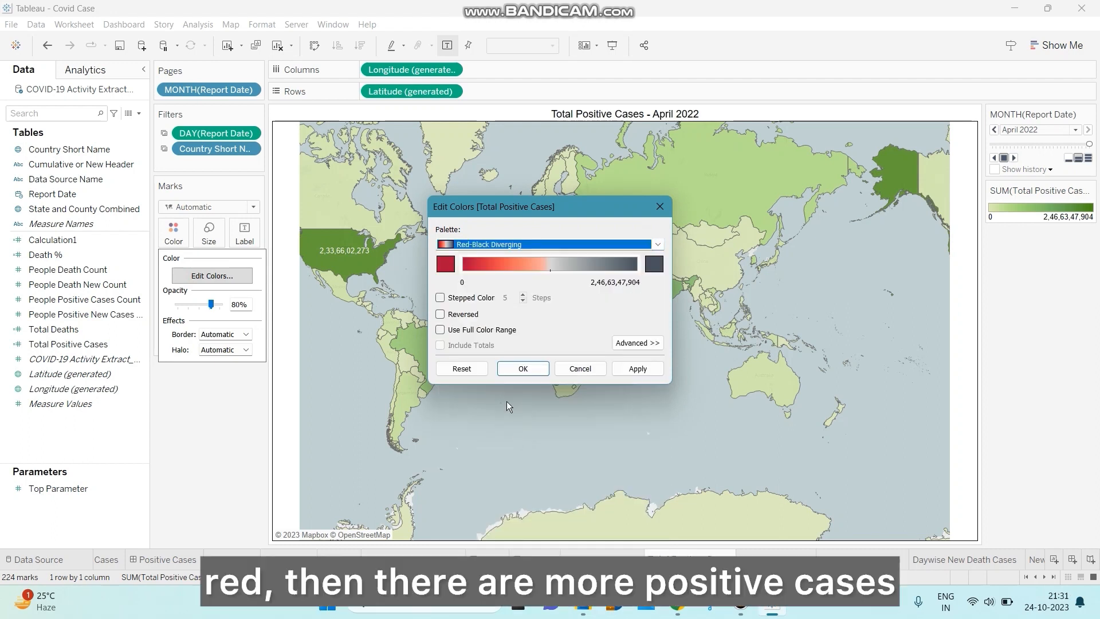
pyautogui.click(440, 314)
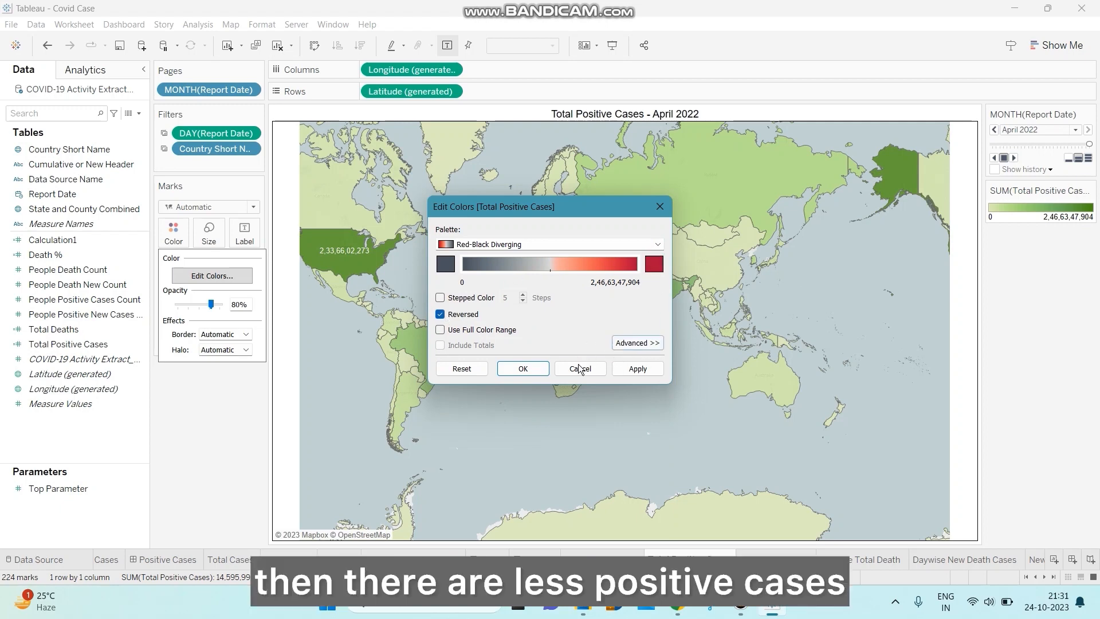
pyautogui.click(642, 367)
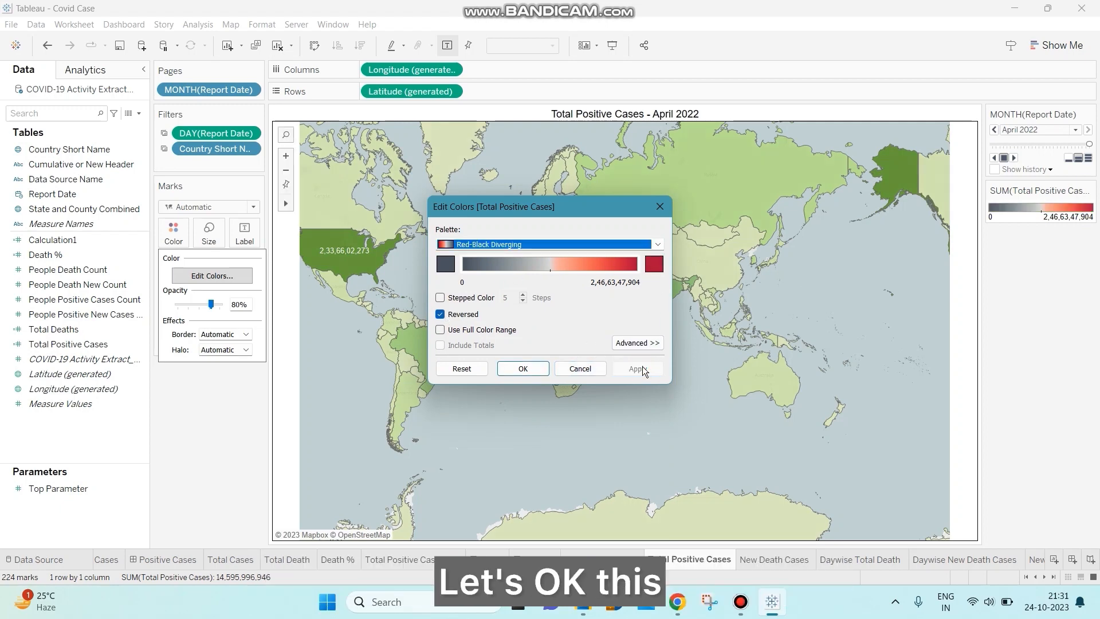
pyautogui.click(513, 367)
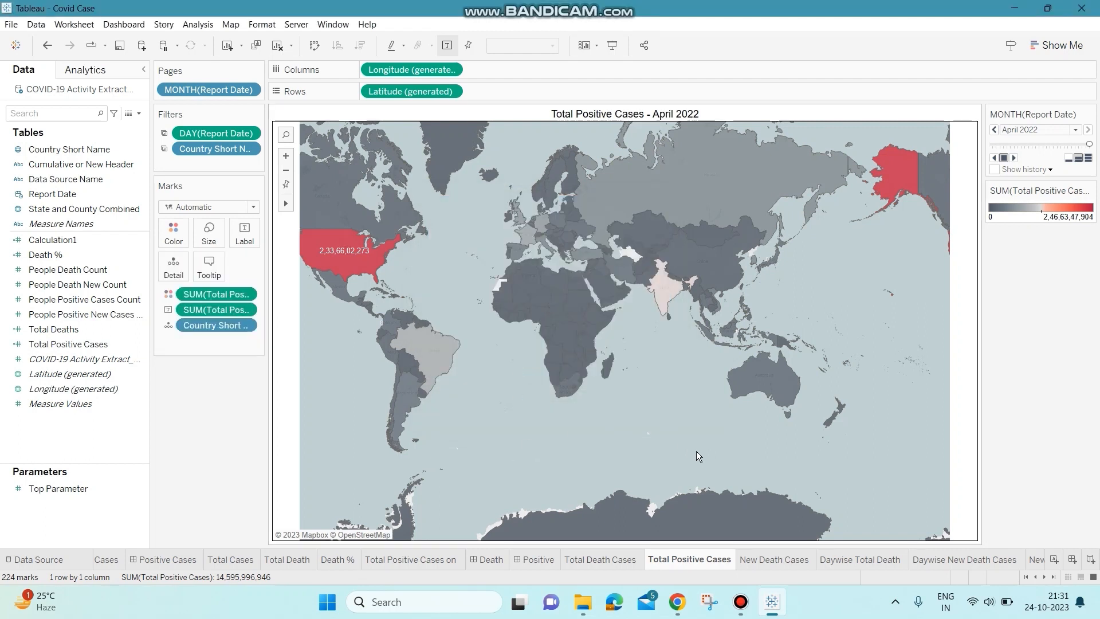
# - Duplicate the New Death Cases sheet and rename the copy as New Positive Cases
pyautogui.click(769, 561)
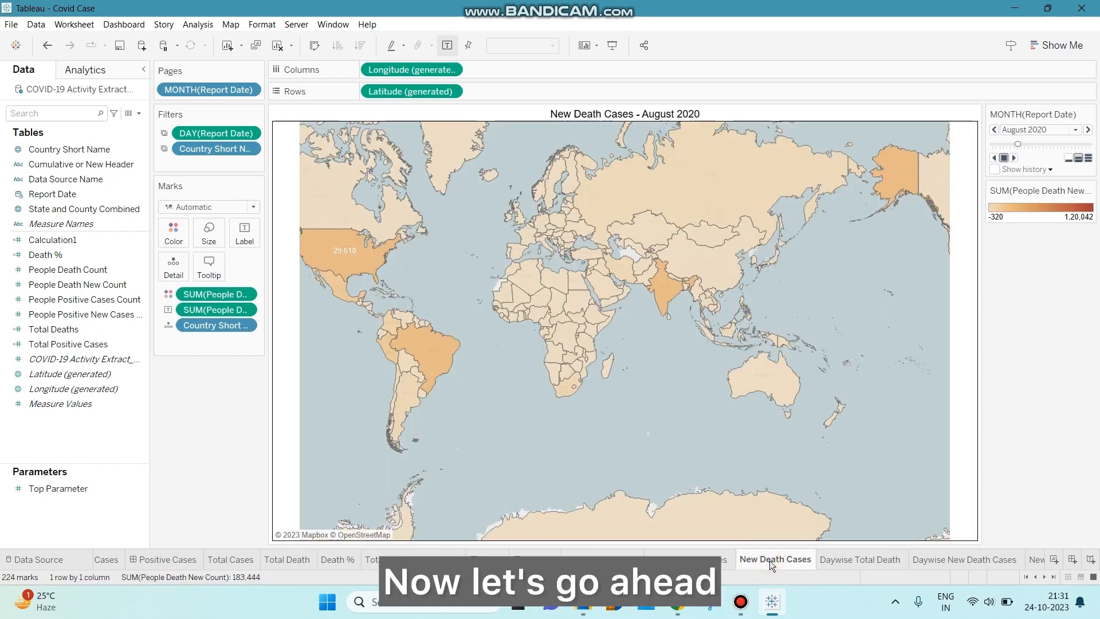
pyautogui.moveTo(769, 560); pyautogui.dragTo(810, 552)
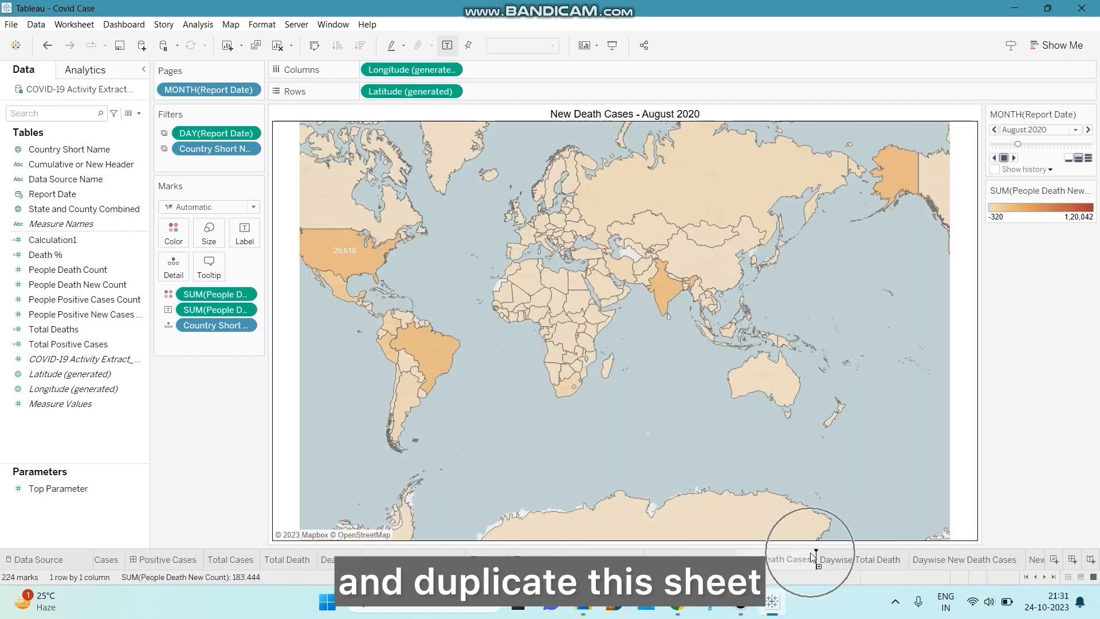
pyautogui.doubleClick(844, 557)
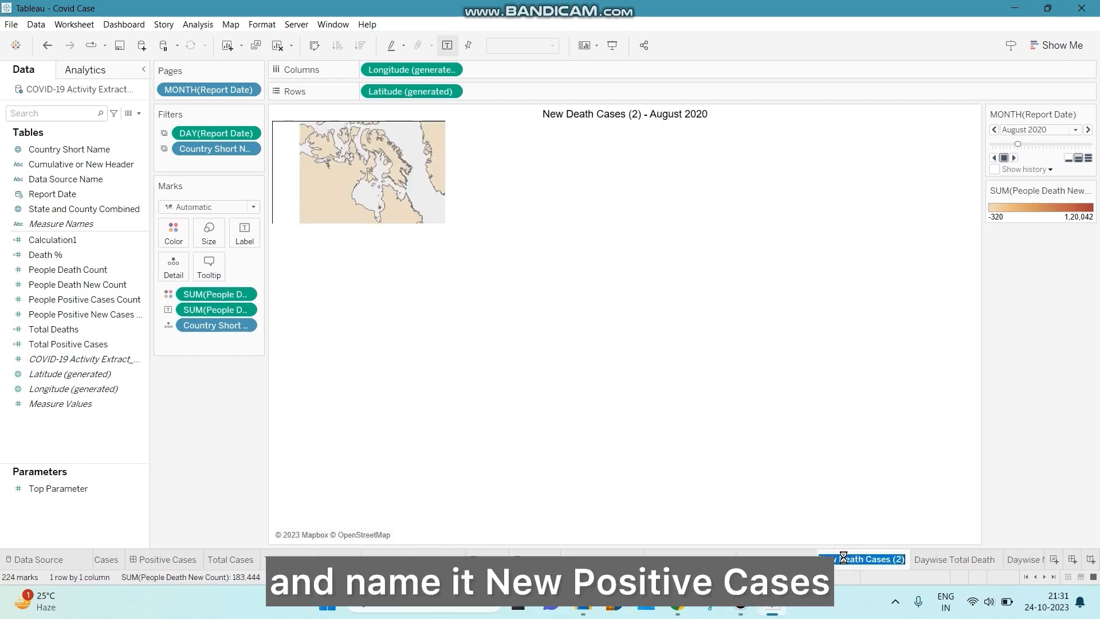
pyautogui.write('New')
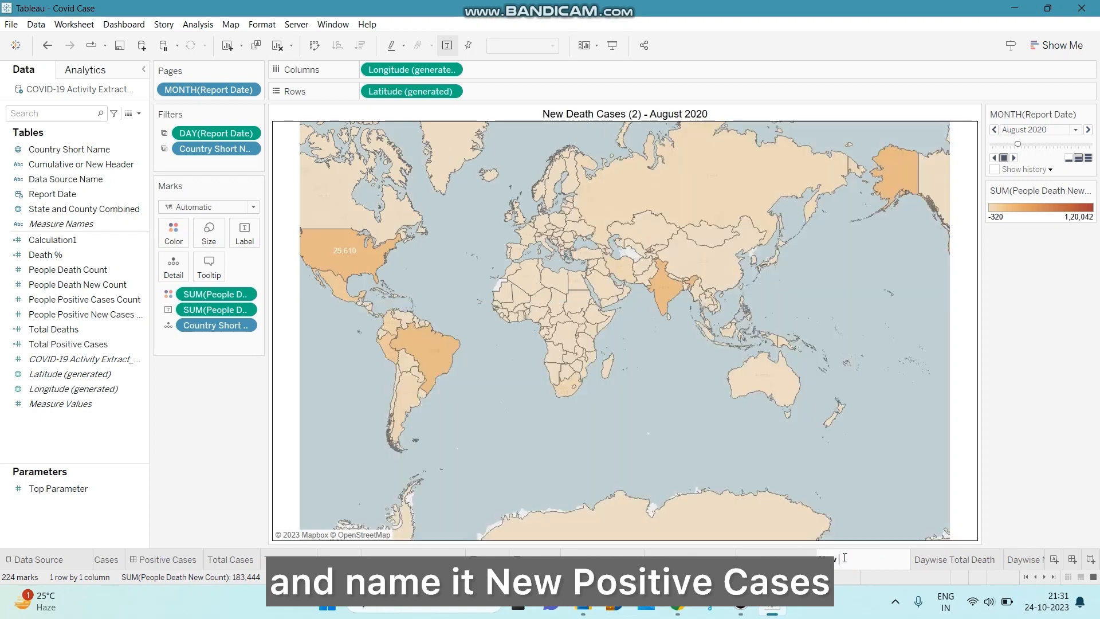
pyautogui.write(' Positiv')
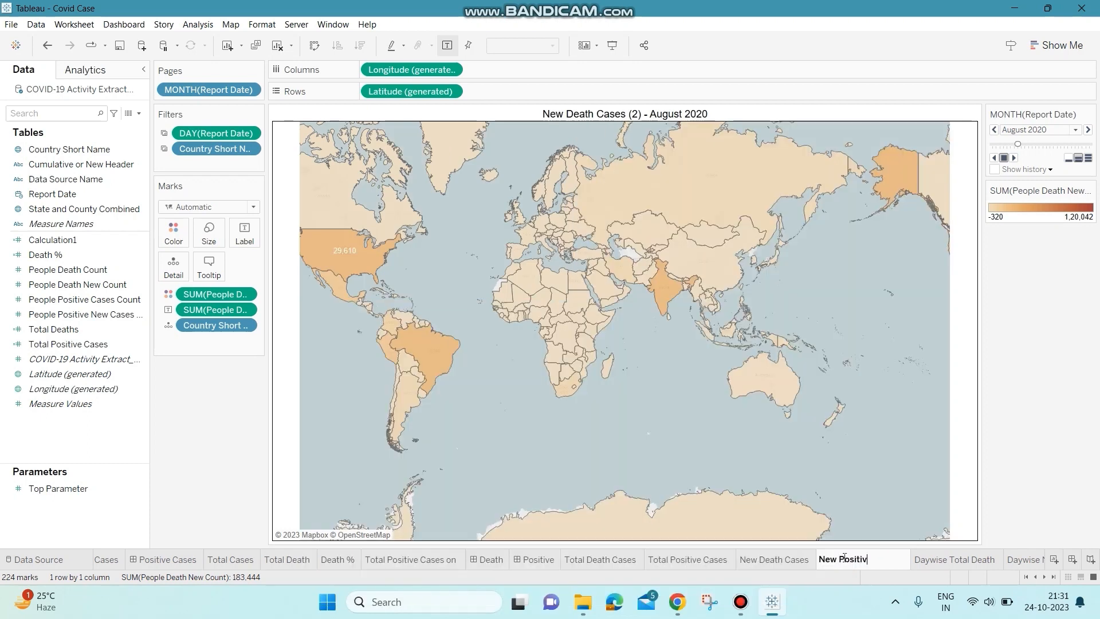
pyautogui.write('e Cases')
pyautogui.press('Return')
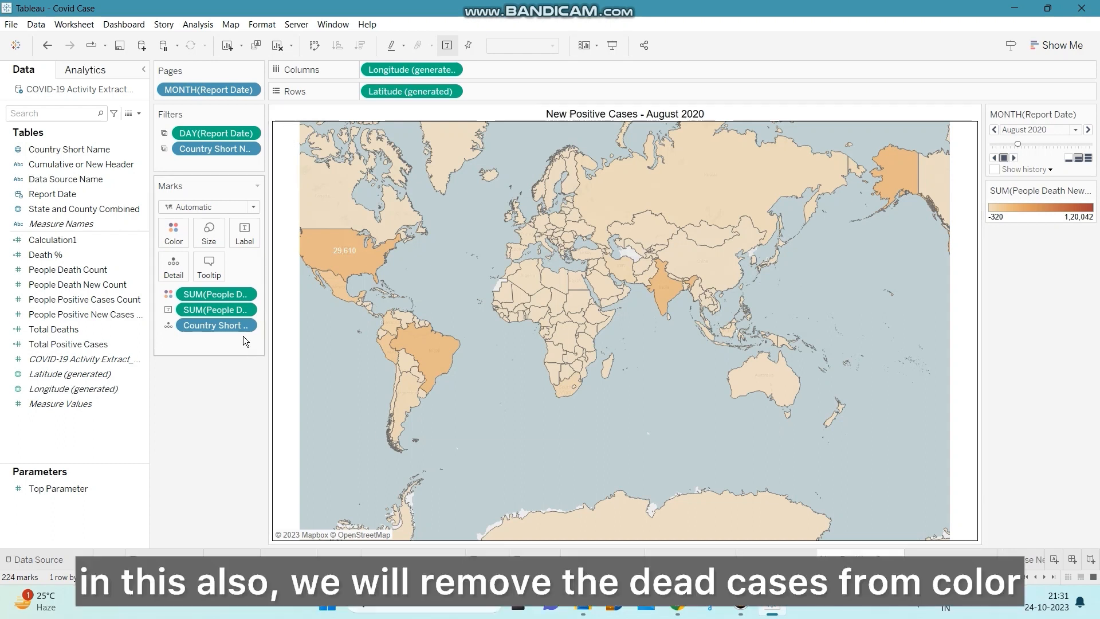
# - Replace People Death New Count with People Positive New Cases Count on both the color and the label of the New Positive Cases map
pyautogui.moveTo(222, 311); pyautogui.dragTo(117, 298)
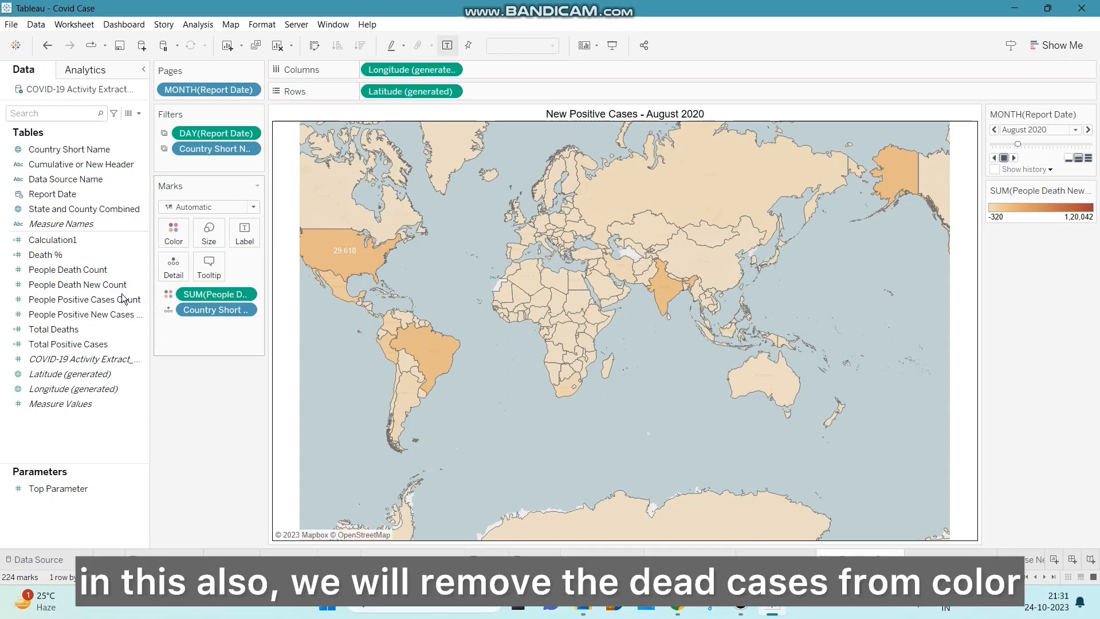
pyautogui.moveTo(221, 297); pyautogui.dragTo(91, 268)
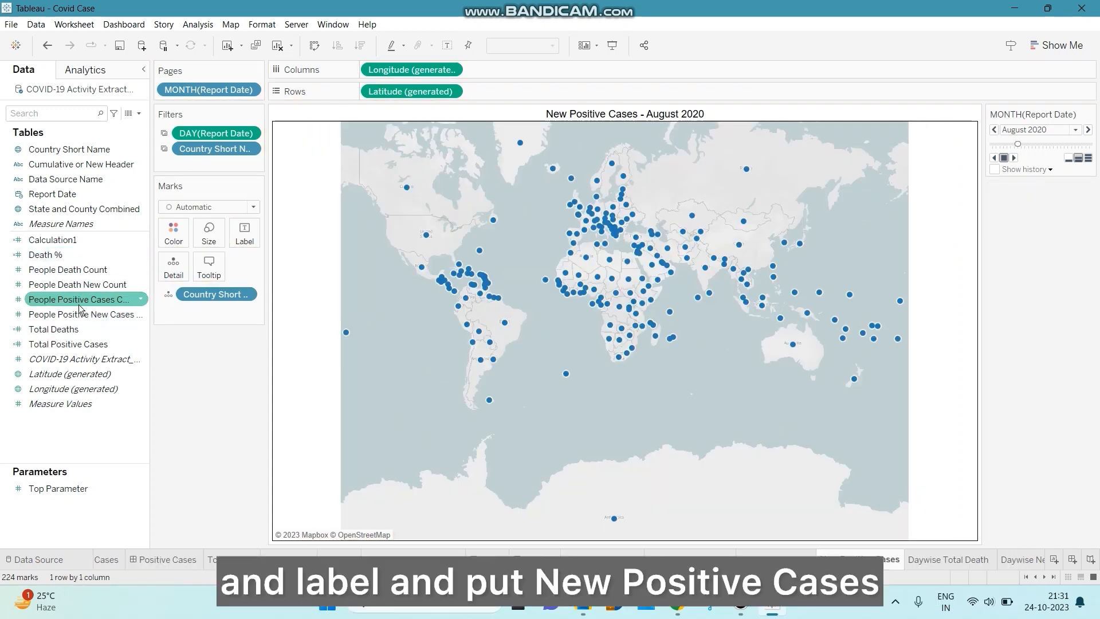
pyautogui.moveTo(76, 309); pyautogui.dragTo(172, 232)
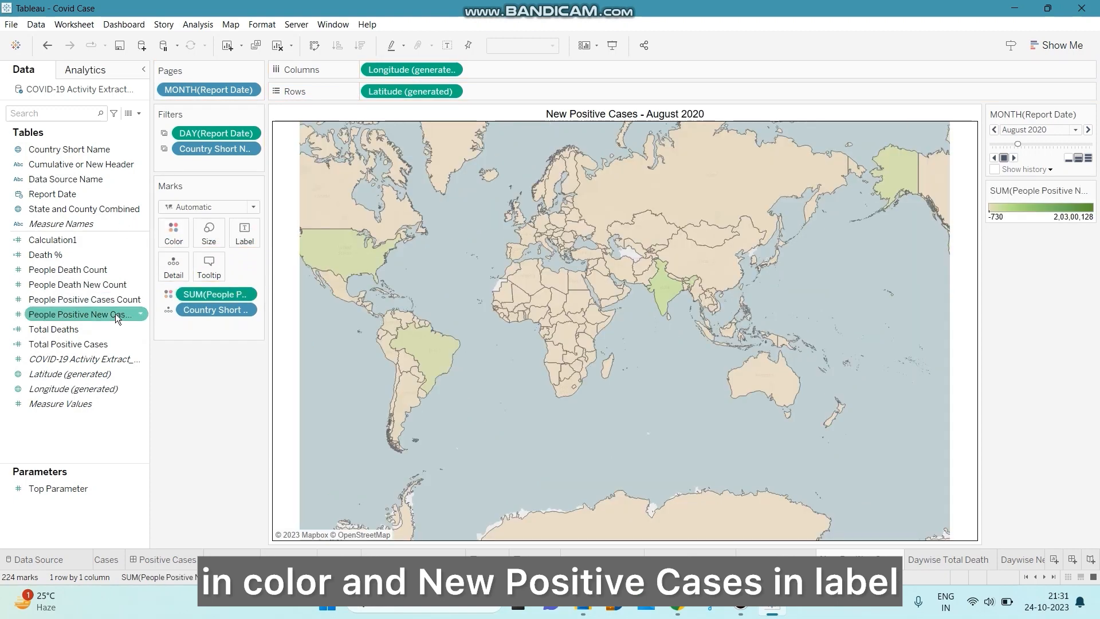
pyautogui.moveTo(81, 314); pyautogui.dragTo(245, 232)
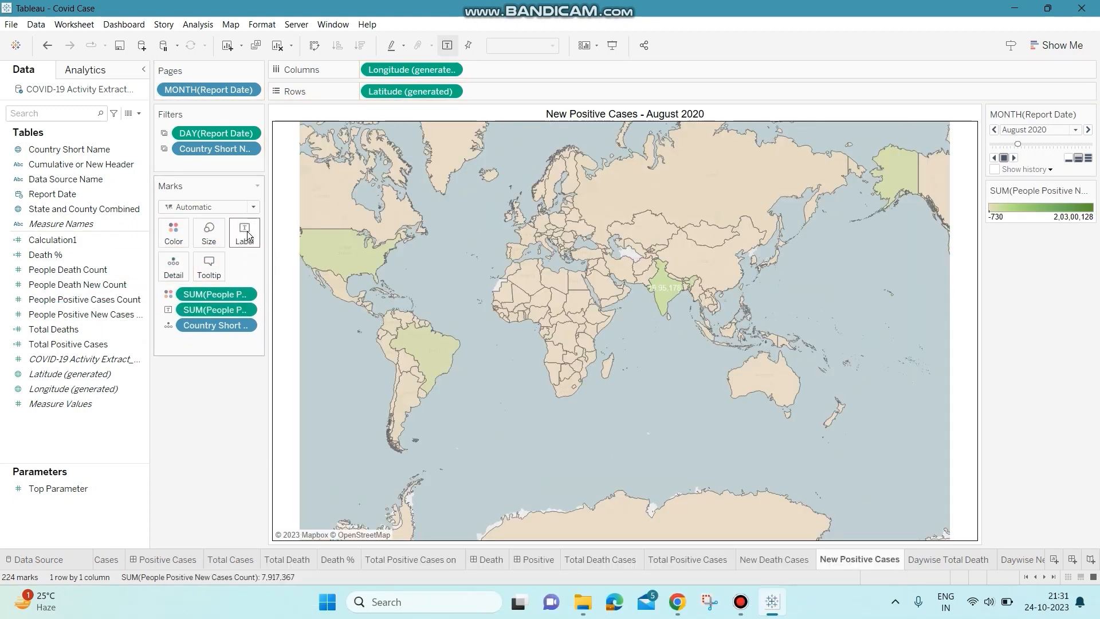
# - Color the New Positive Cases map with the Red-Black-White Diverging palette, reversed
pyautogui.click(173, 232)
pyautogui.click(234, 277)
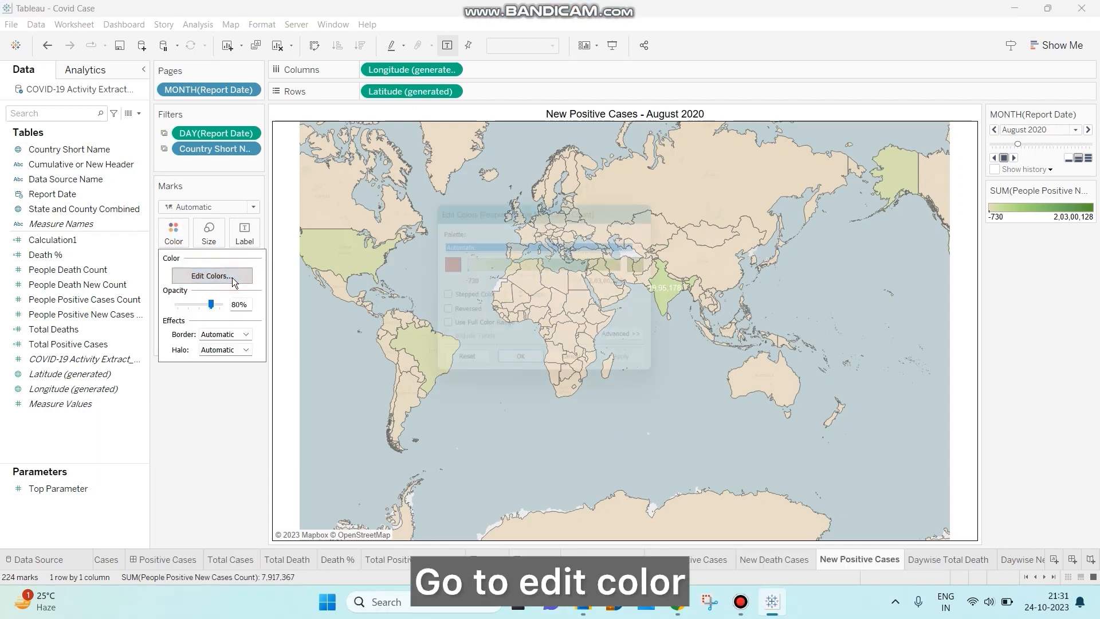
pyautogui.click(658, 243)
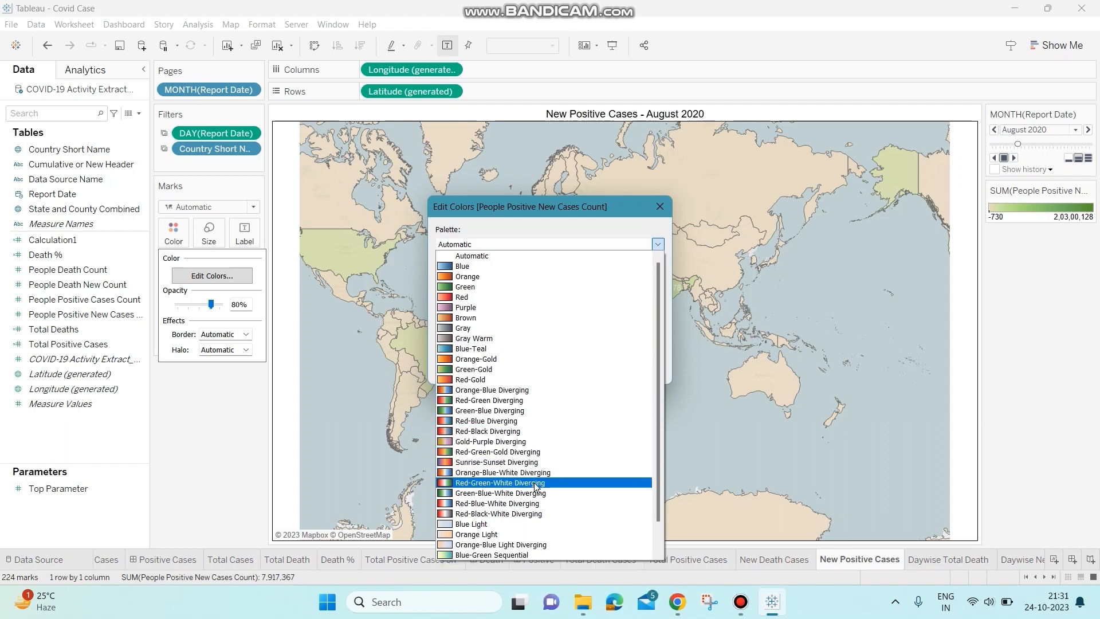
pyautogui.click(517, 519)
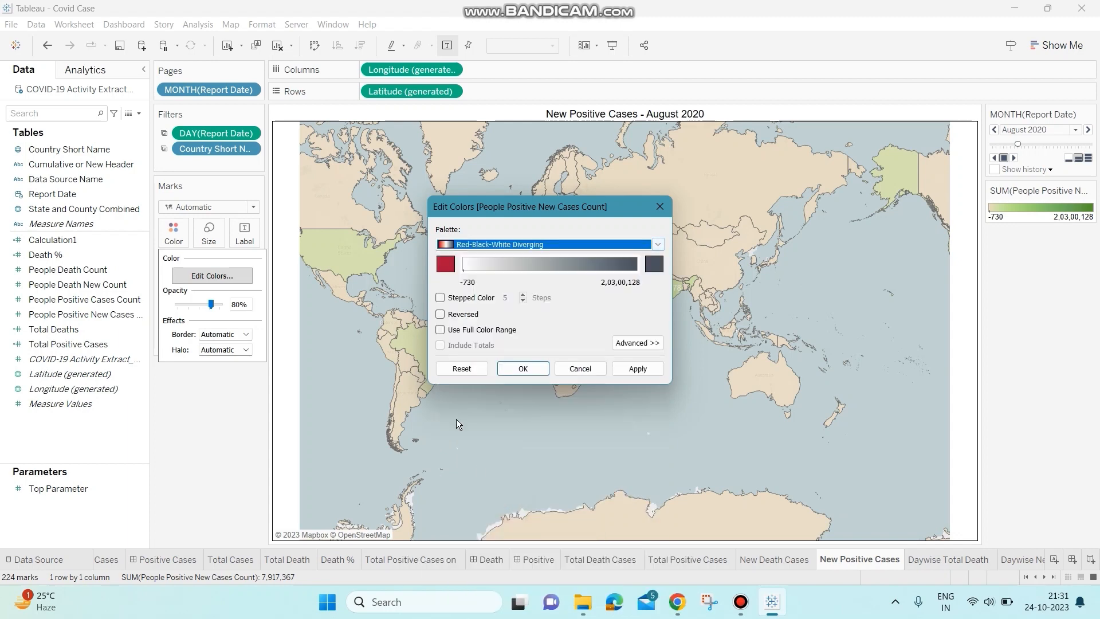
pyautogui.click(440, 314)
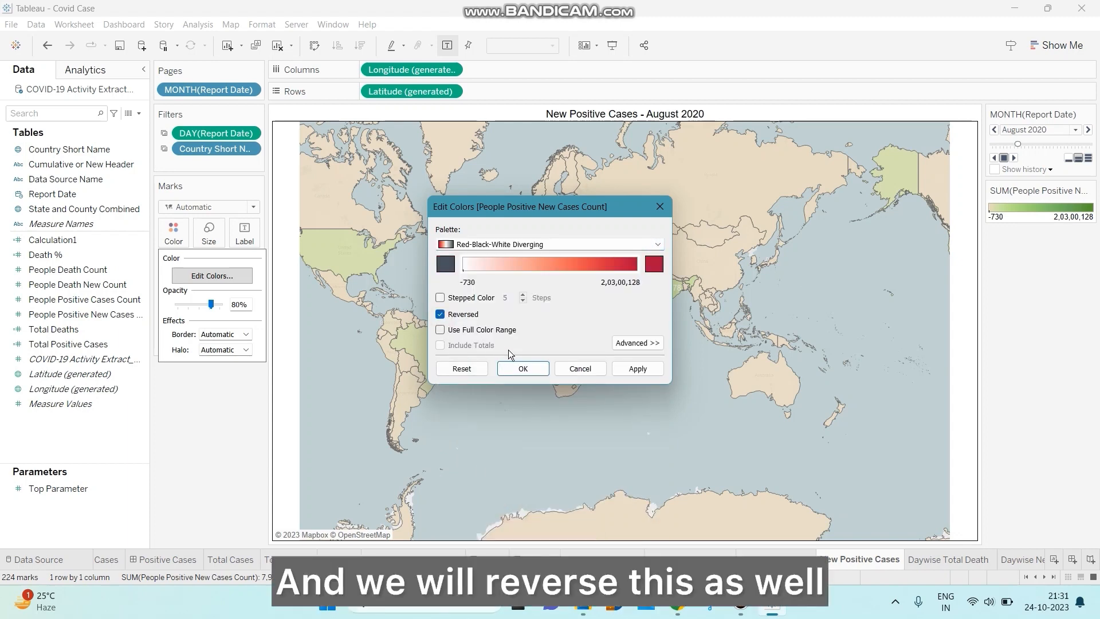
pyautogui.click(527, 366)
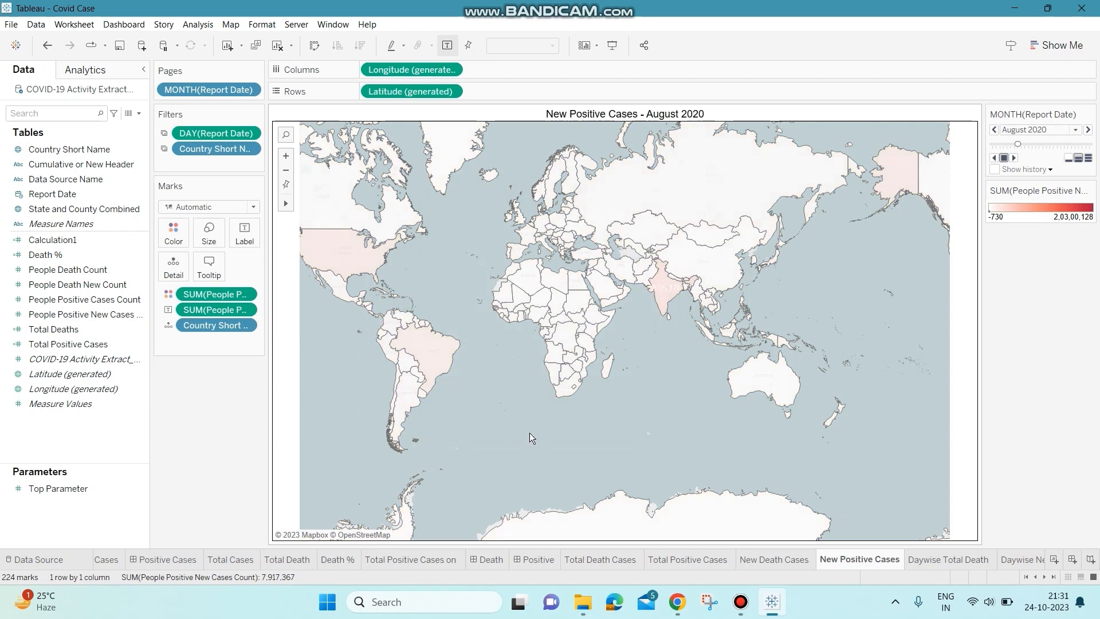
pyautogui.click(170, 235)
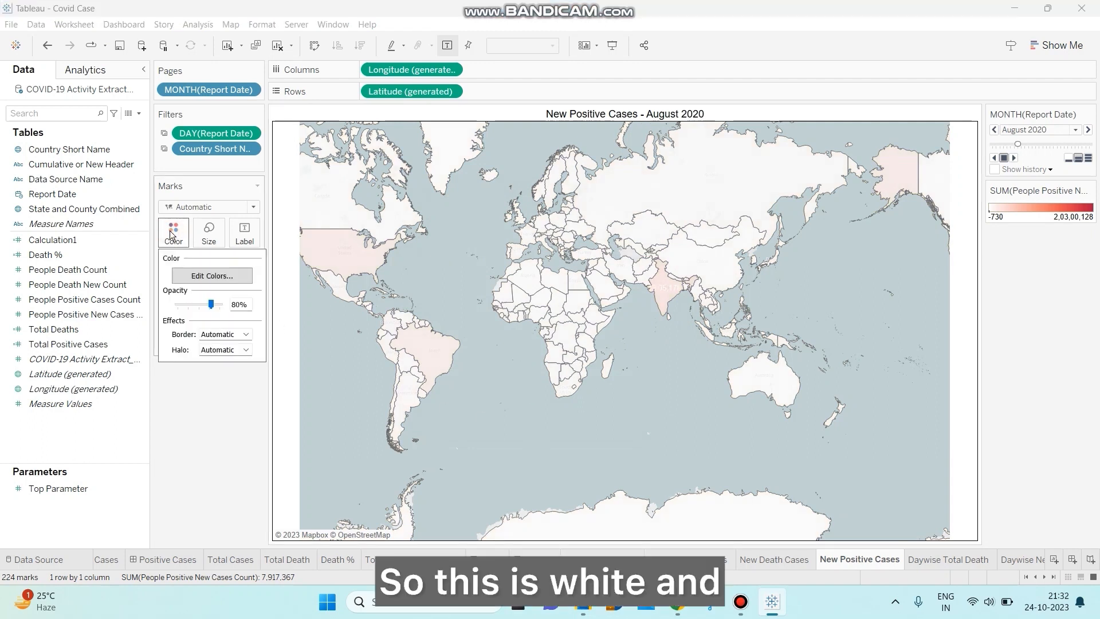
pyautogui.click(211, 276)
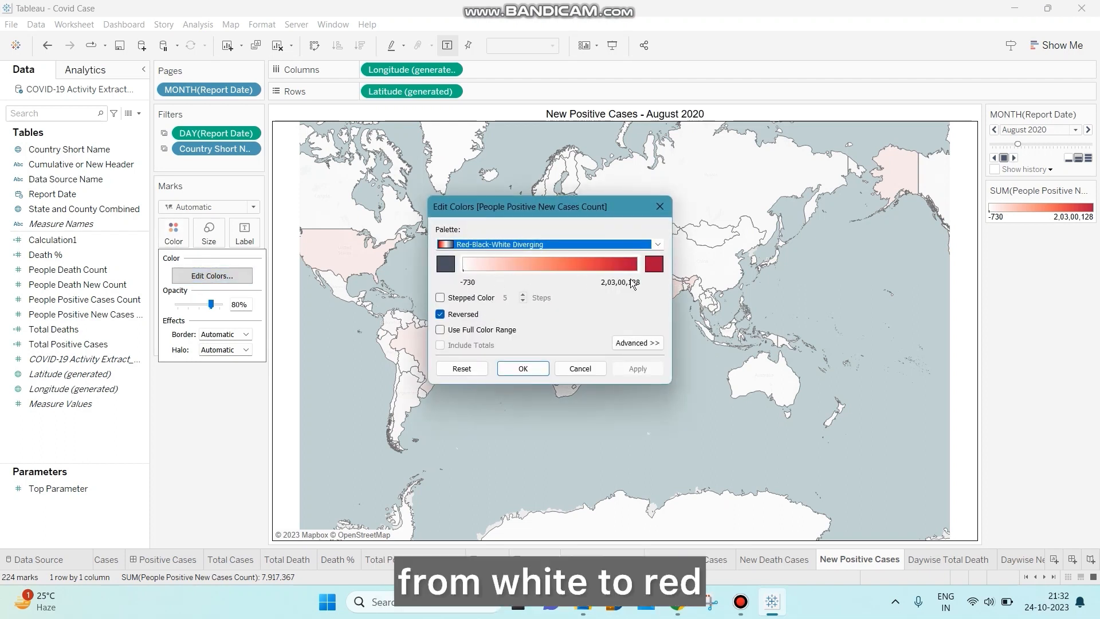
pyautogui.click(658, 246)
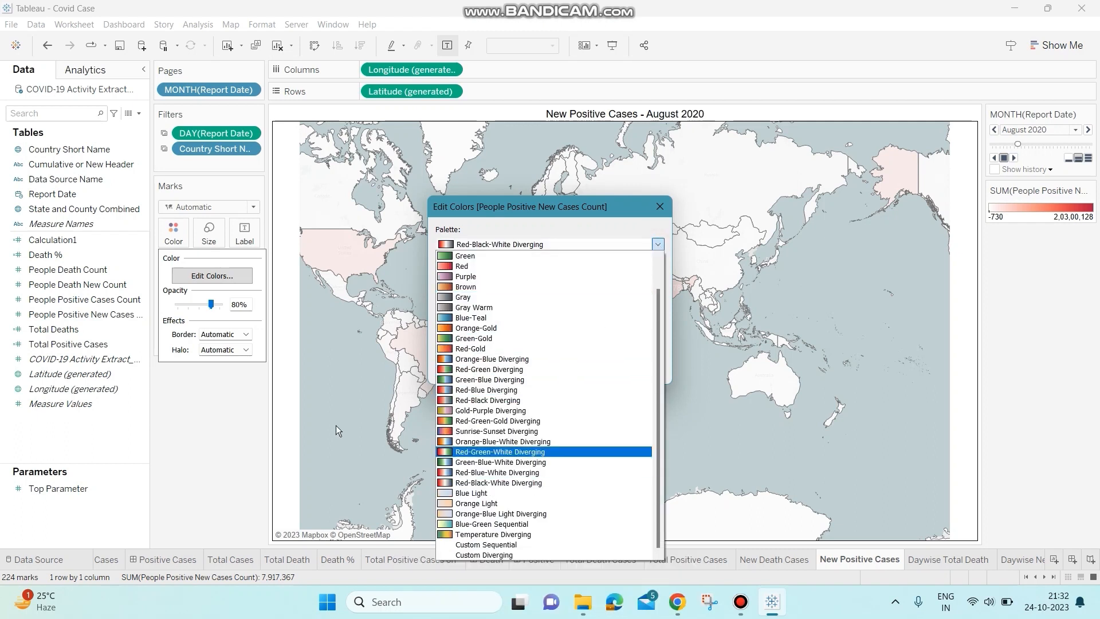
pyautogui.click(348, 415)
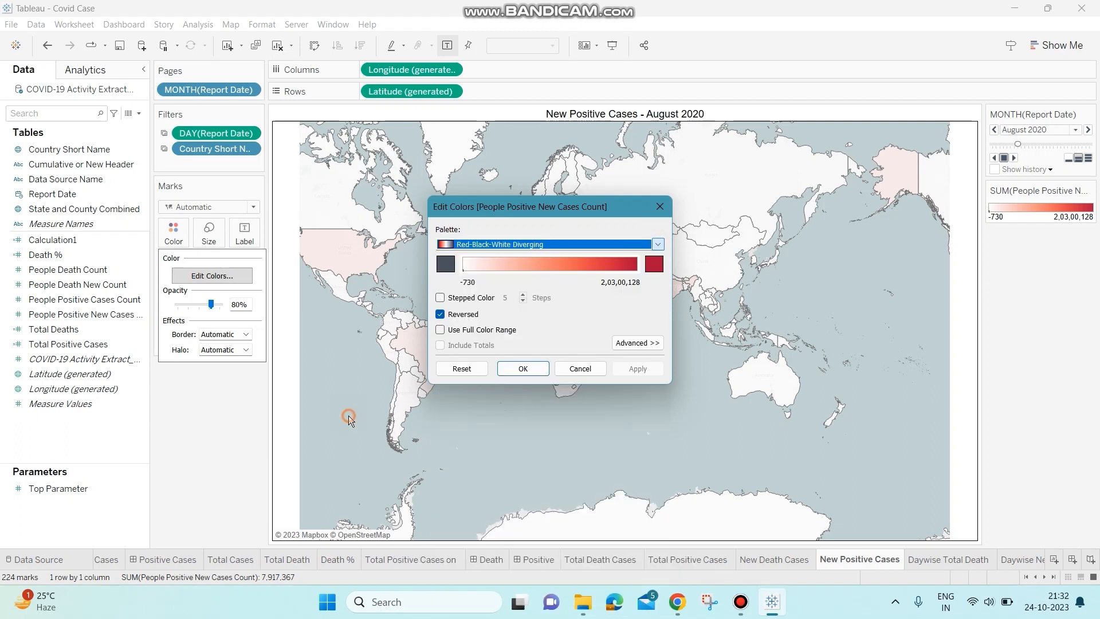
pyautogui.click(513, 368)
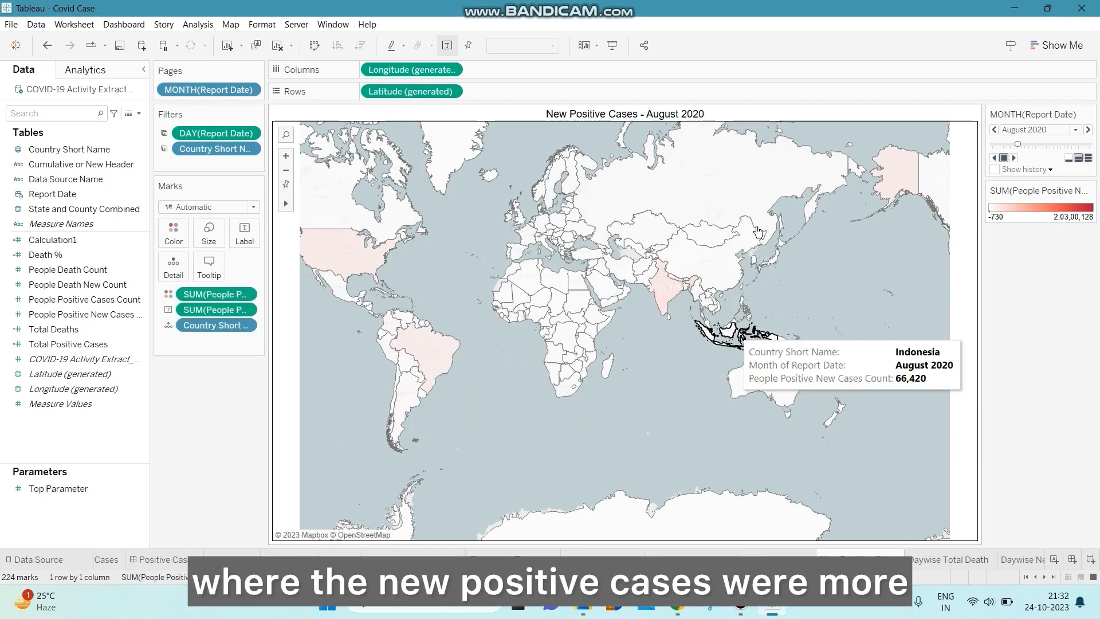
pyautogui.moveTo(398, 243)
pyautogui.moveTo(434, 352)
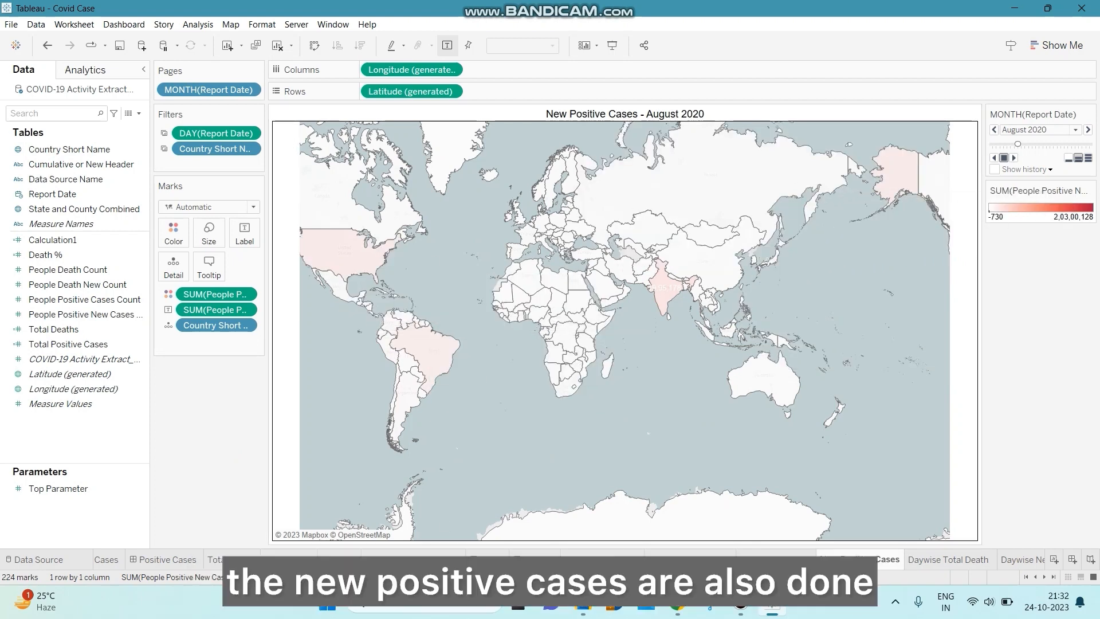
# - Set the background map of the New Positive Cases sheet to the Dark style
pyautogui.scroll(-3, 866, 566)
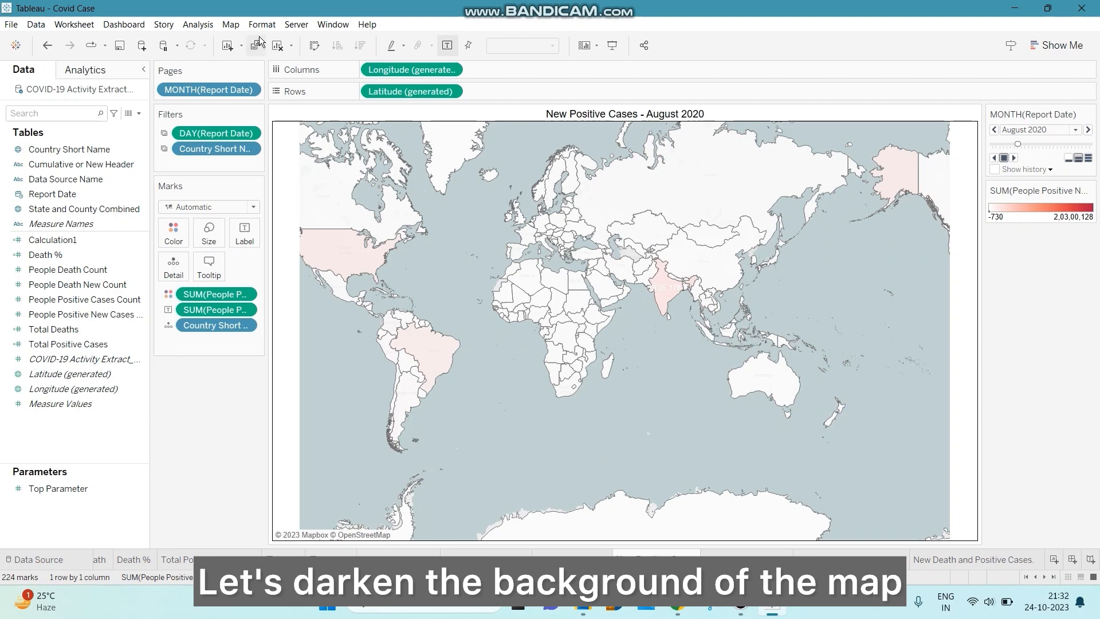
pyautogui.click(229, 26)
pyautogui.moveTo(310, 40)
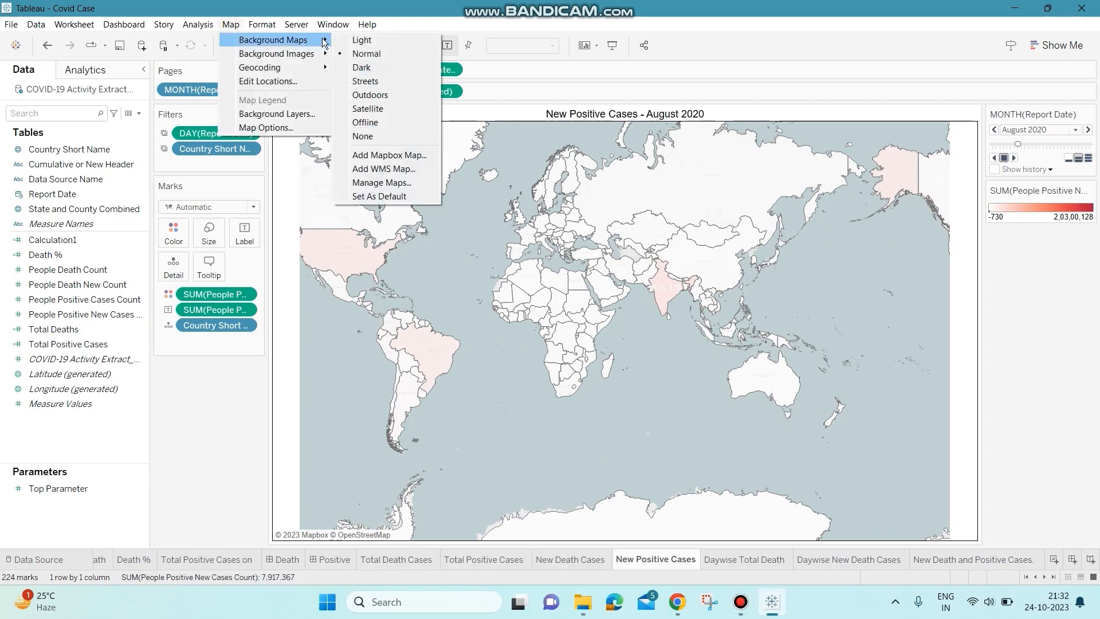
pyautogui.click(386, 67)
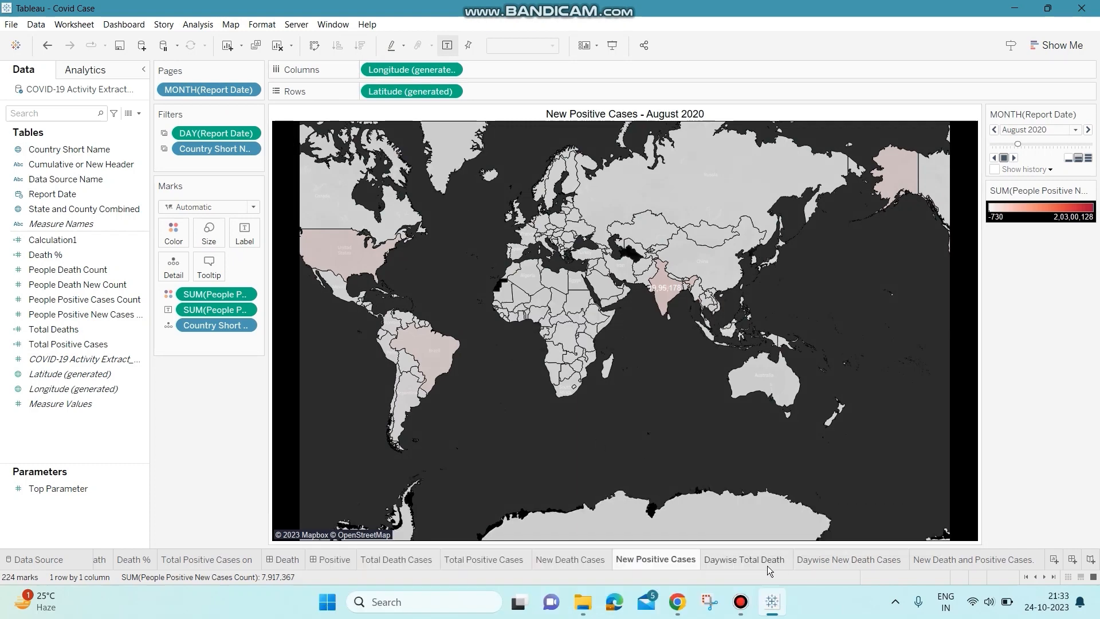
# - Duplicate the Daywise Total Death sheet and rename the copy as "Daywise Total Positive Cases." with a trailing period
pyautogui.click(744, 560)
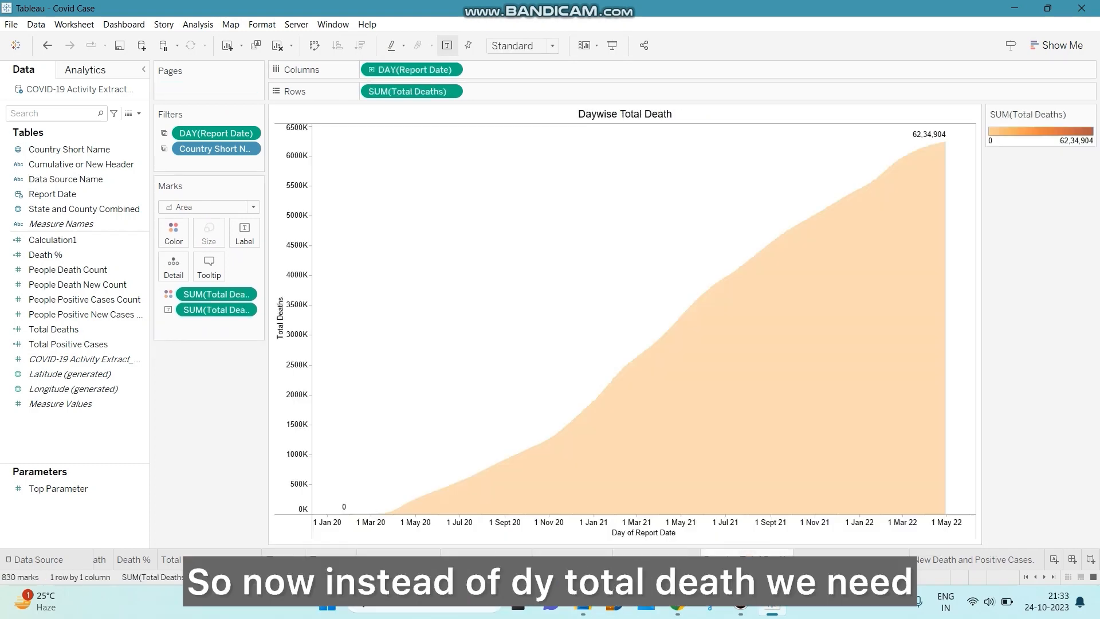
pyautogui.moveTo(745, 559); pyautogui.dragTo(802, 559)
pyautogui.doubleClick(827, 562)
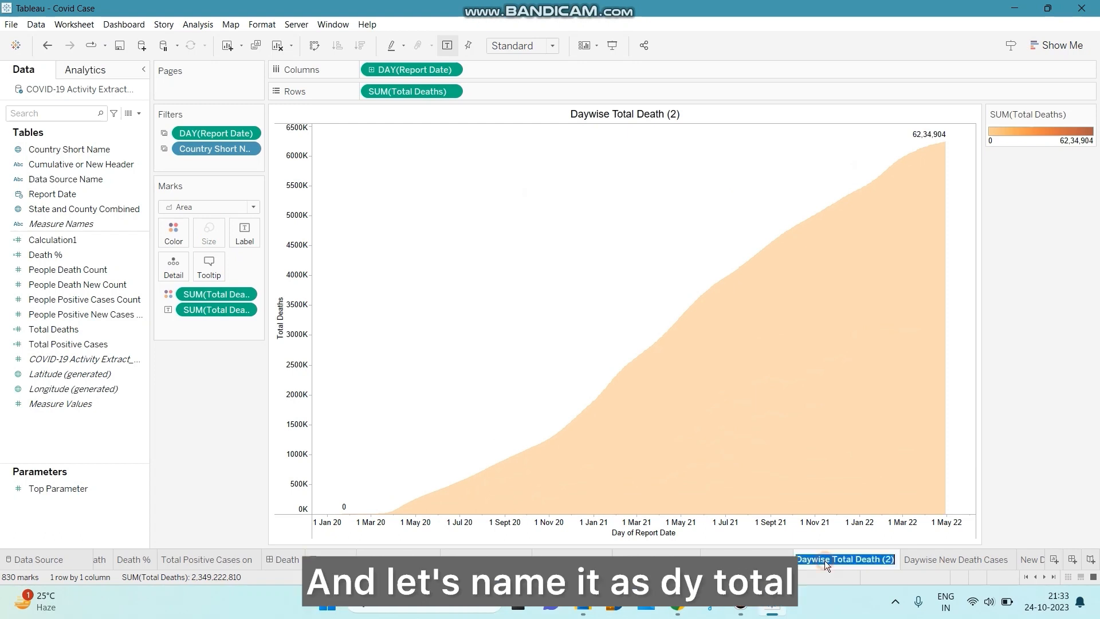
pyautogui.click(894, 559)
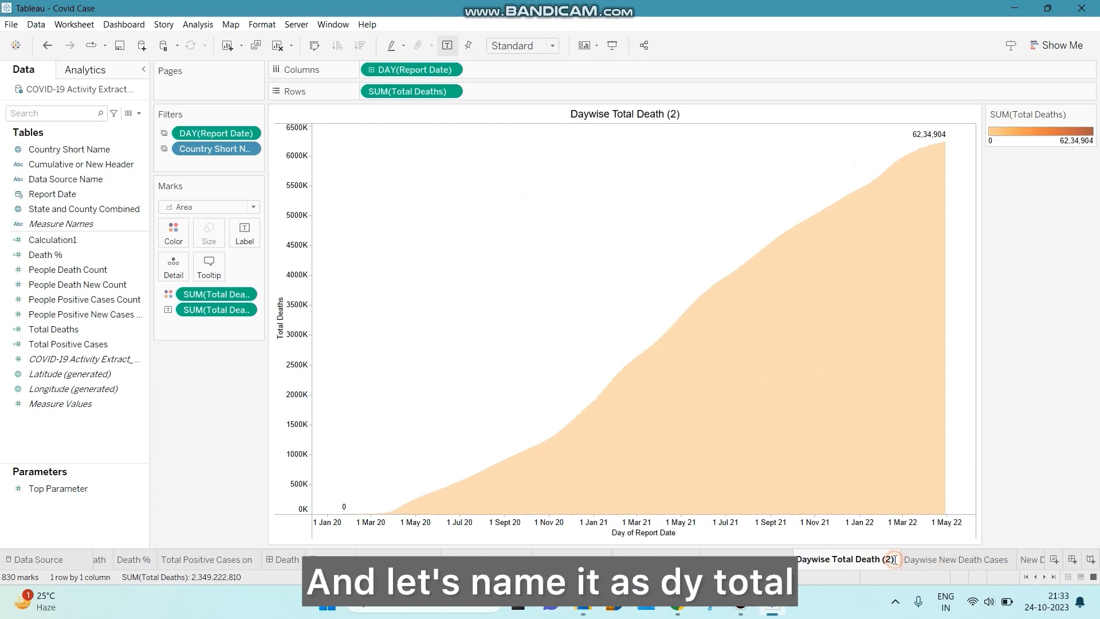
pyautogui.press('BackSpace')
pyautogui.press('BackSpace')
pyautogui.press('BackSpace')
pyautogui.press('BackSpace')
pyautogui.press('BackSpace')
pyautogui.press('BackSpace')
pyautogui.press('BackSpace')
pyautogui.write('P')
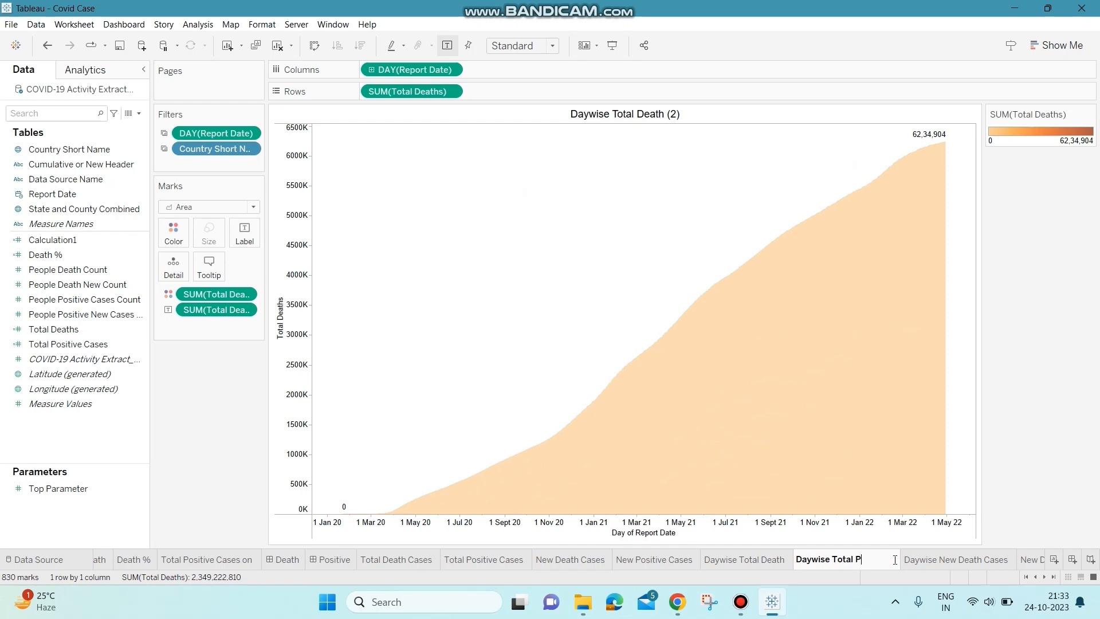
pyautogui.write('ositive Cases')
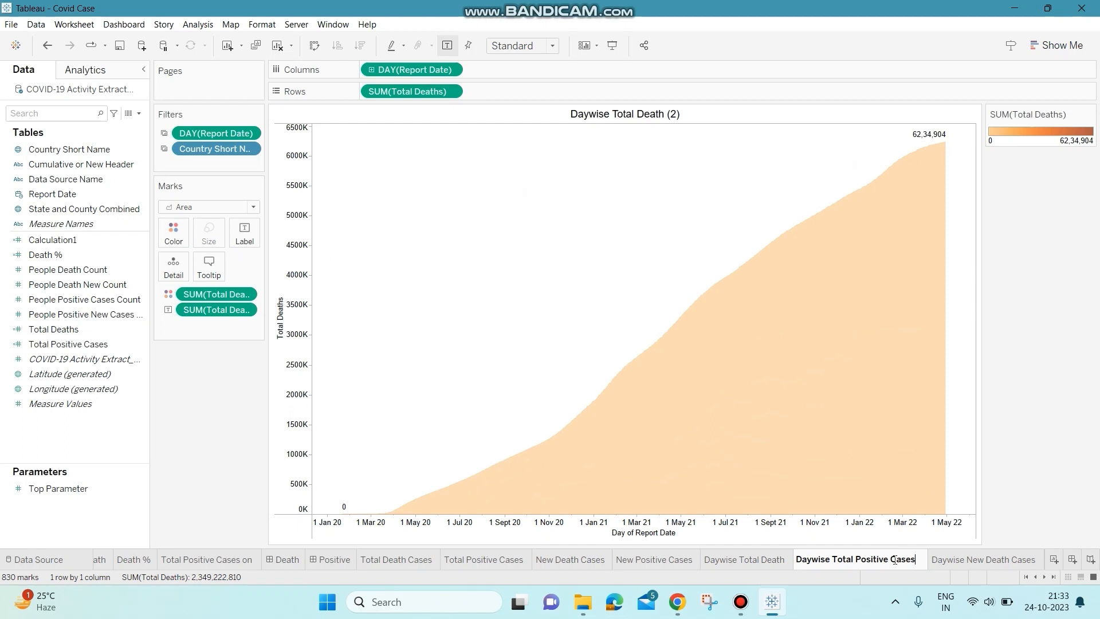
pyautogui.press('Return')
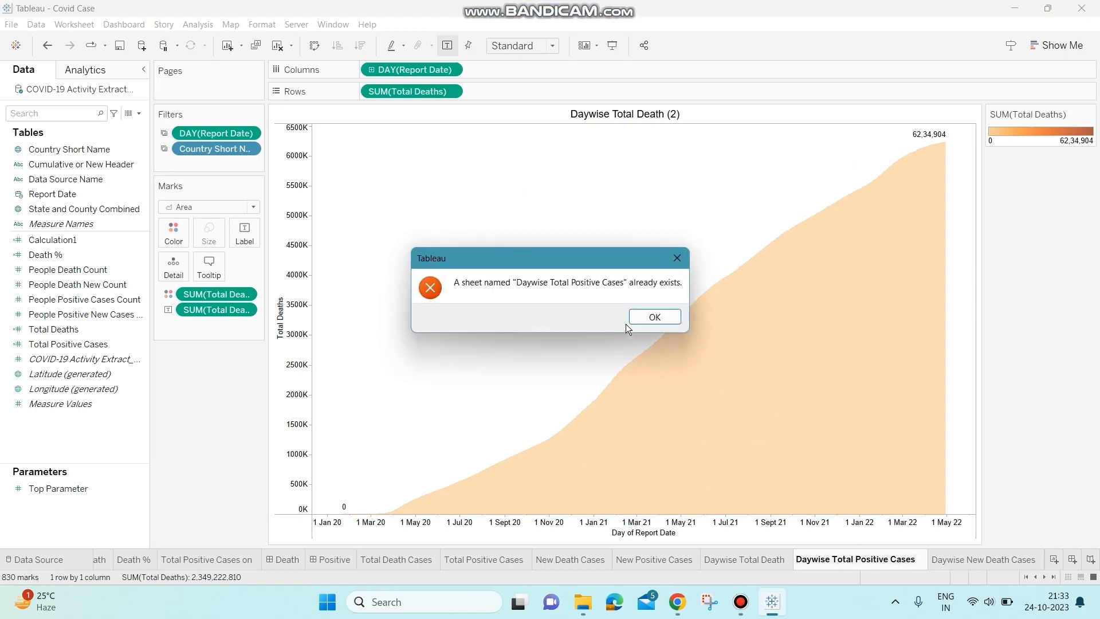
pyautogui.click(642, 315)
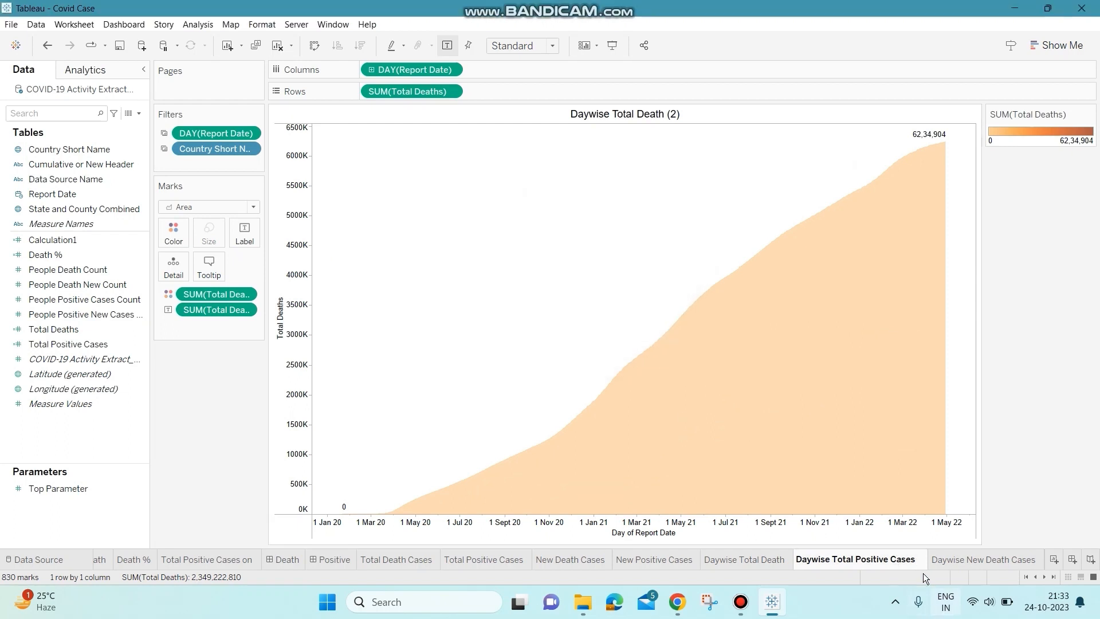
pyautogui.moveTo(923, 565)
pyautogui.write('.')
pyautogui.press('Return')
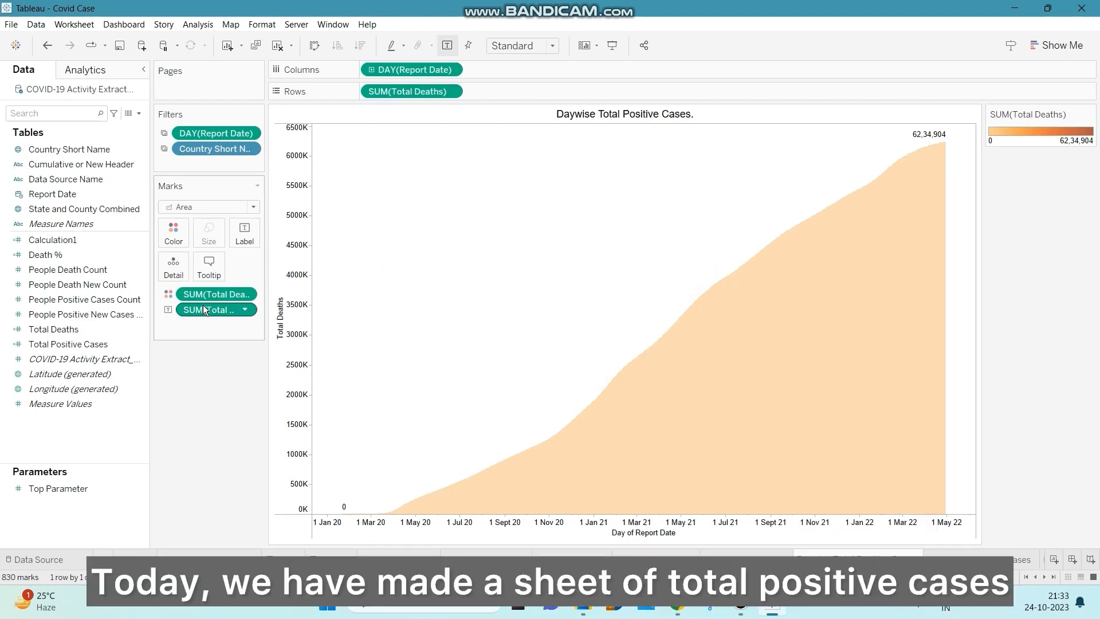
# - Replace Total Deaths with Total Positive Cases on both the color and the label of the Daywise Total Positive Cases area chart
pyautogui.moveTo(202, 310); pyautogui.dragTo(81, 289)
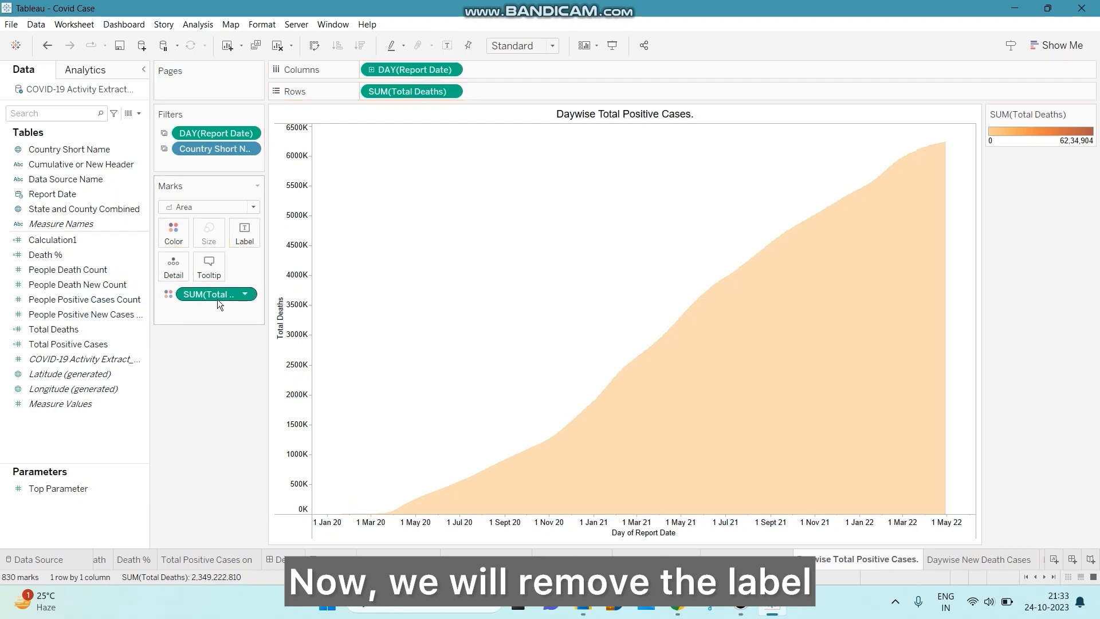
pyautogui.moveTo(217, 299); pyautogui.dragTo(77, 263)
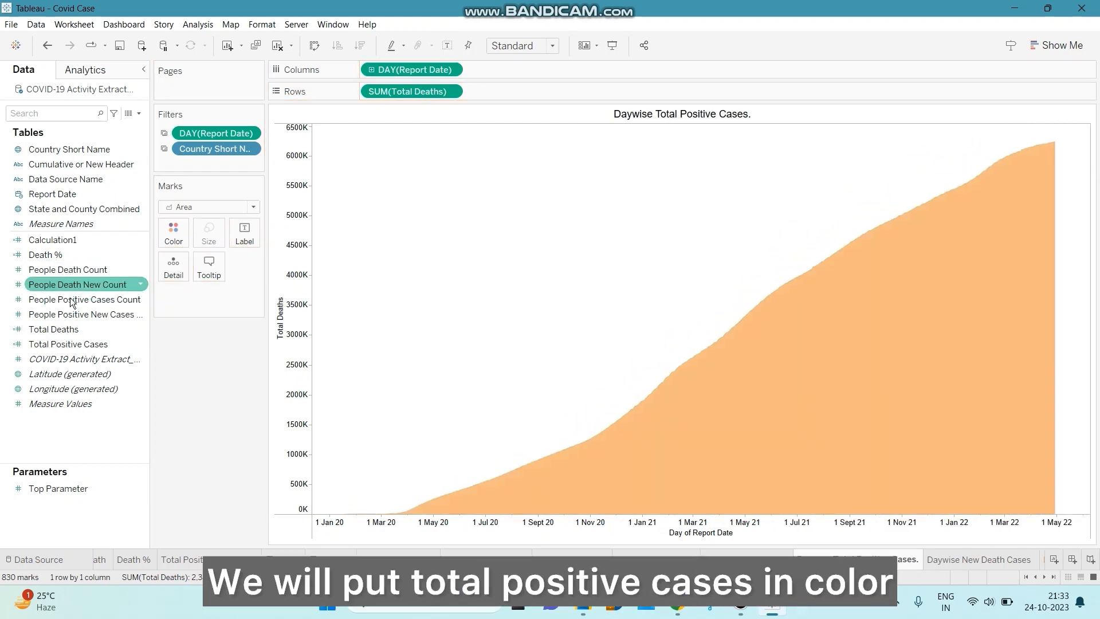
pyautogui.moveTo(98, 343); pyautogui.dragTo(170, 230)
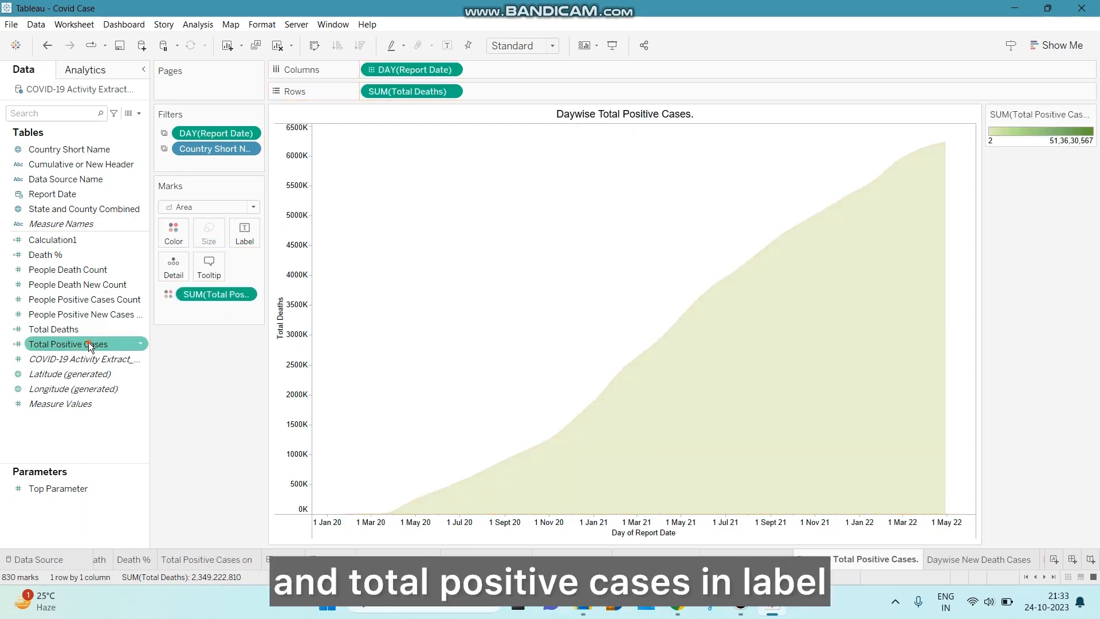
pyautogui.moveTo(90, 346); pyautogui.dragTo(243, 227)
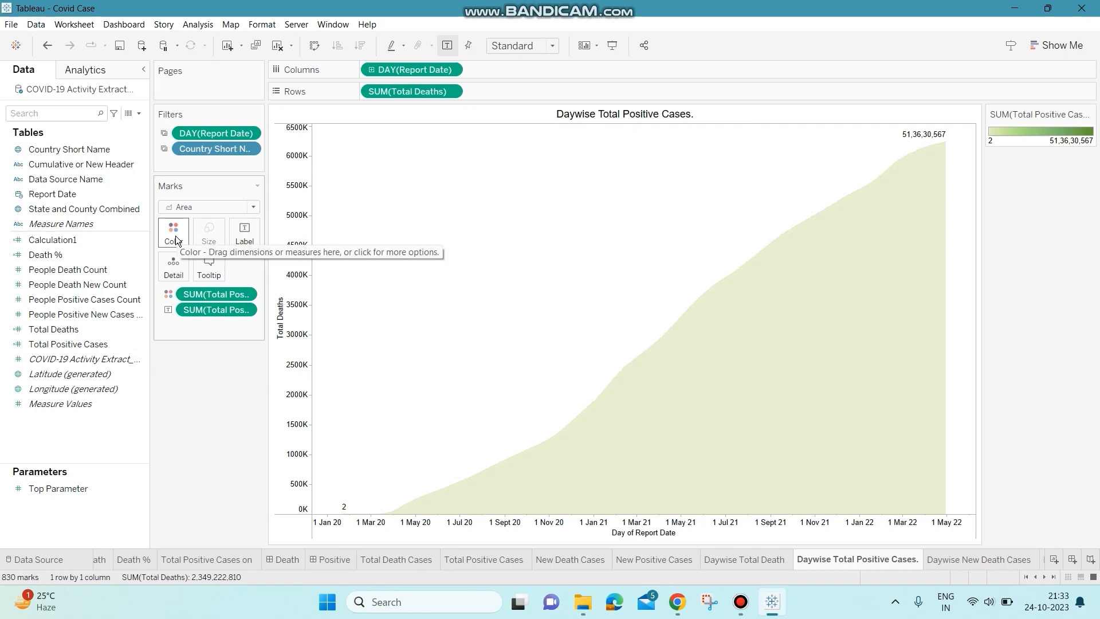
# - Plot Total Positive Cases on the rows of the daywise area chart in place of Total Deaths
pyautogui.click(405, 88)
pyautogui.moveTo(405, 91); pyautogui.dragTo(94, 243)
pyautogui.moveTo(74, 341); pyautogui.dragTo(408, 92)
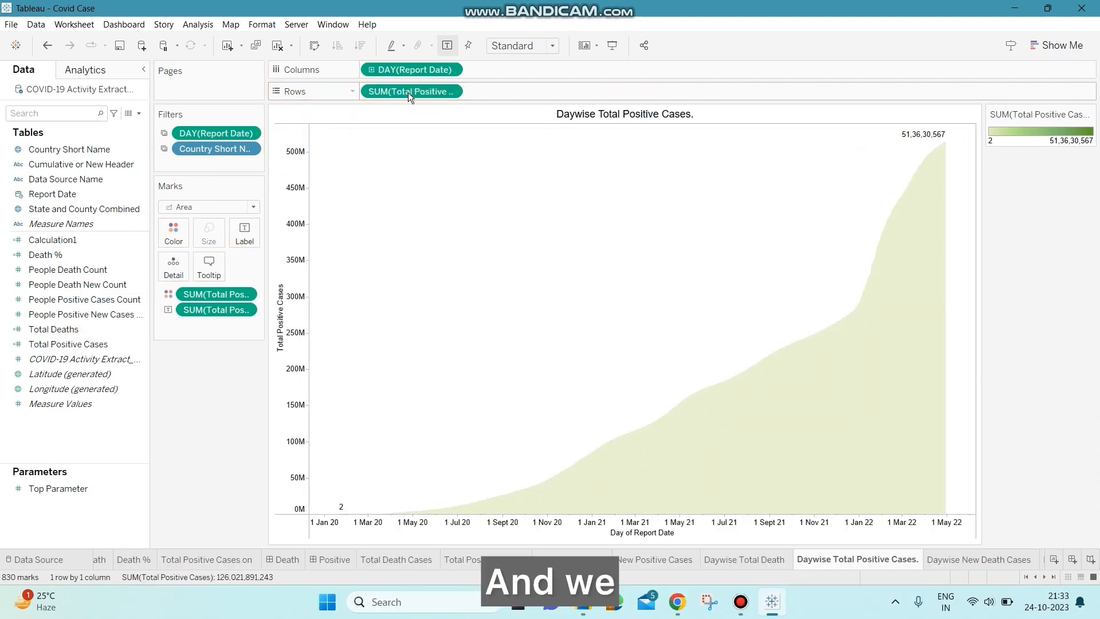
# - Apply the Brown palette to the Daywise Total Positive Cases area chart
pyautogui.click(180, 230)
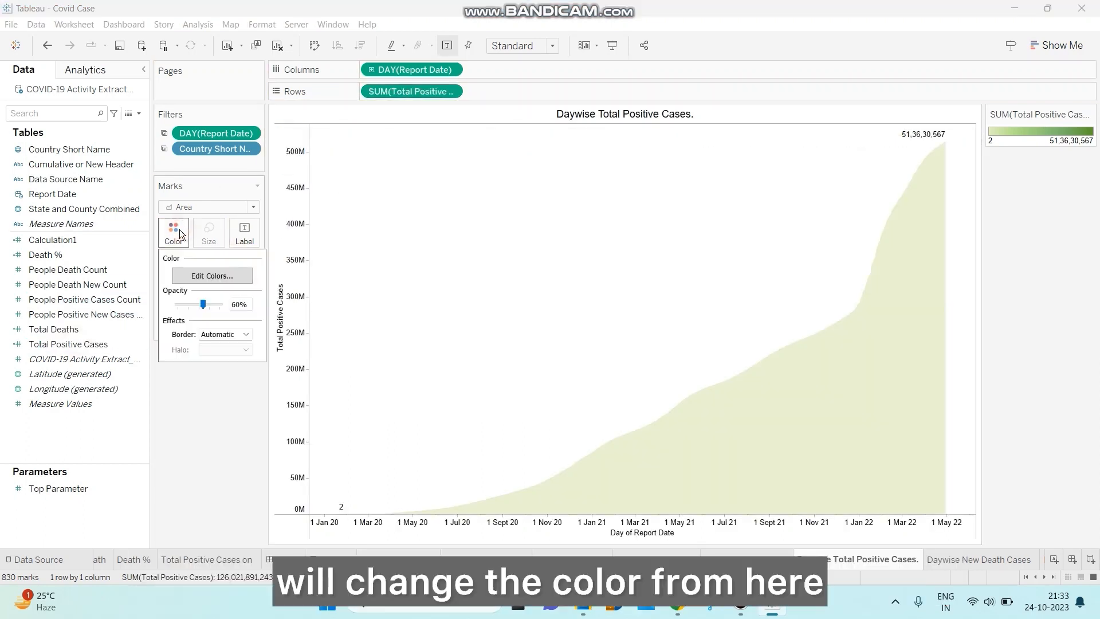
pyautogui.click(228, 276)
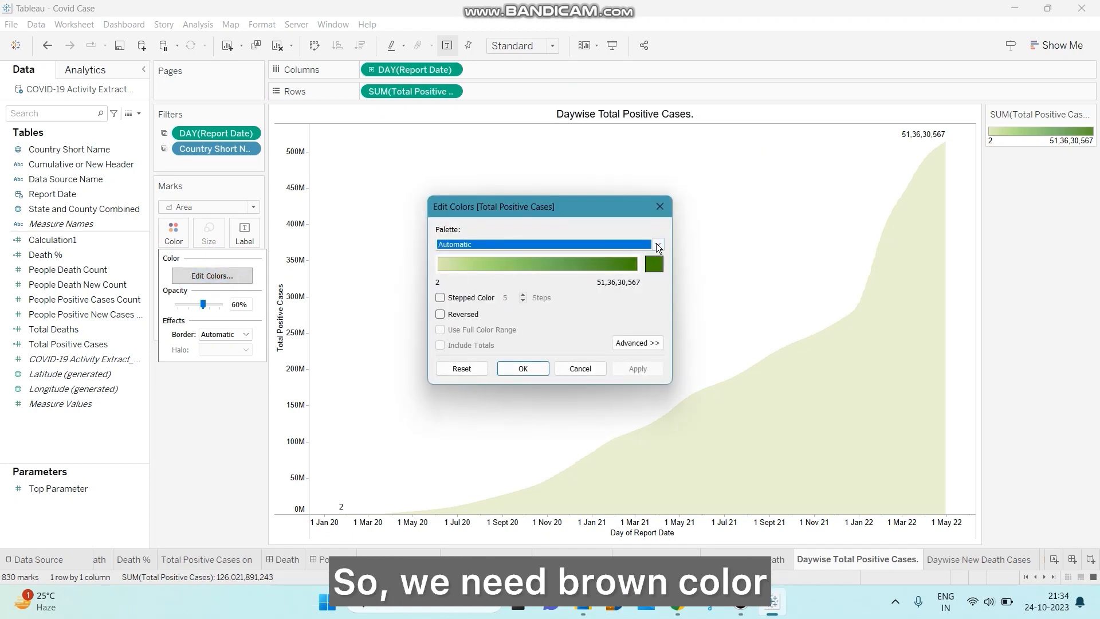
pyautogui.click(657, 245)
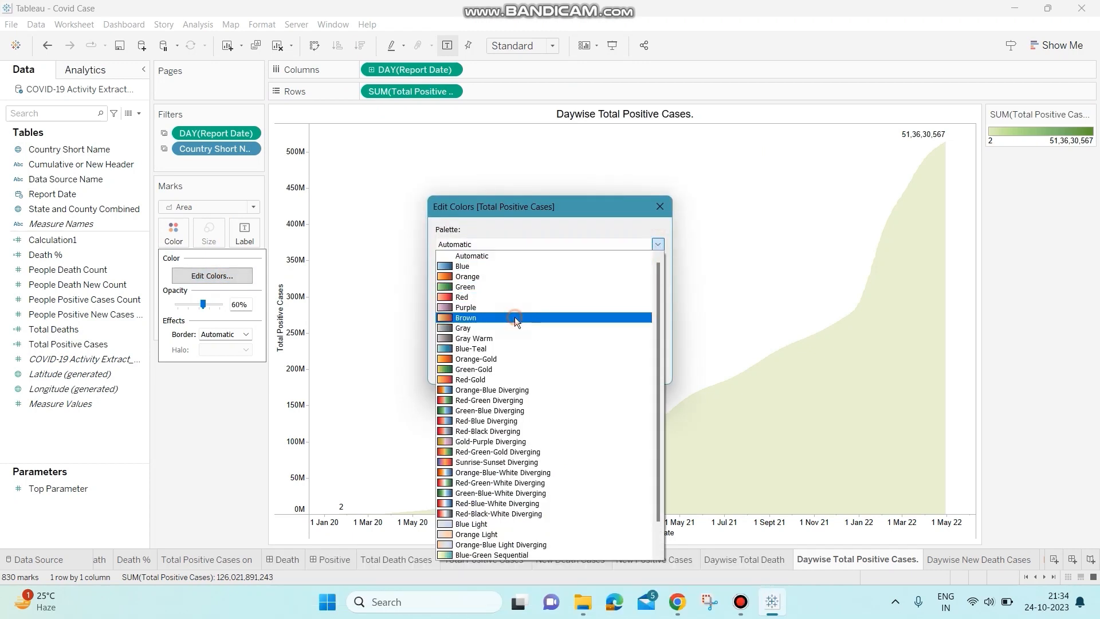
pyautogui.click(515, 317)
pyautogui.click(639, 370)
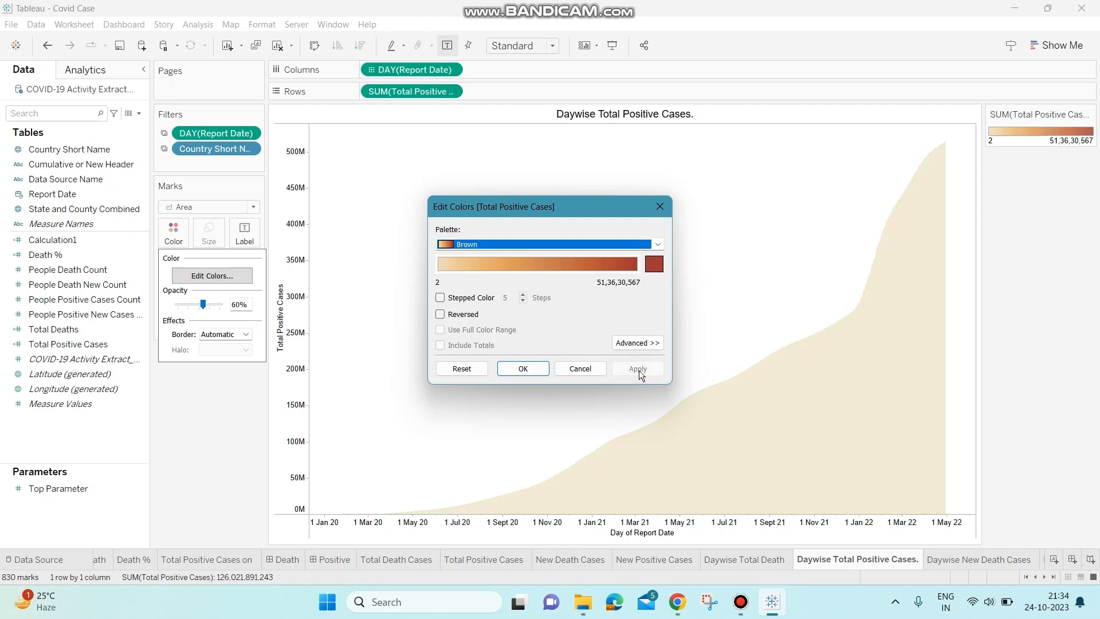
# - Confirm the Brown palette and duplicate the Daywise New Death Cases sheet
pyautogui.click(511, 370)
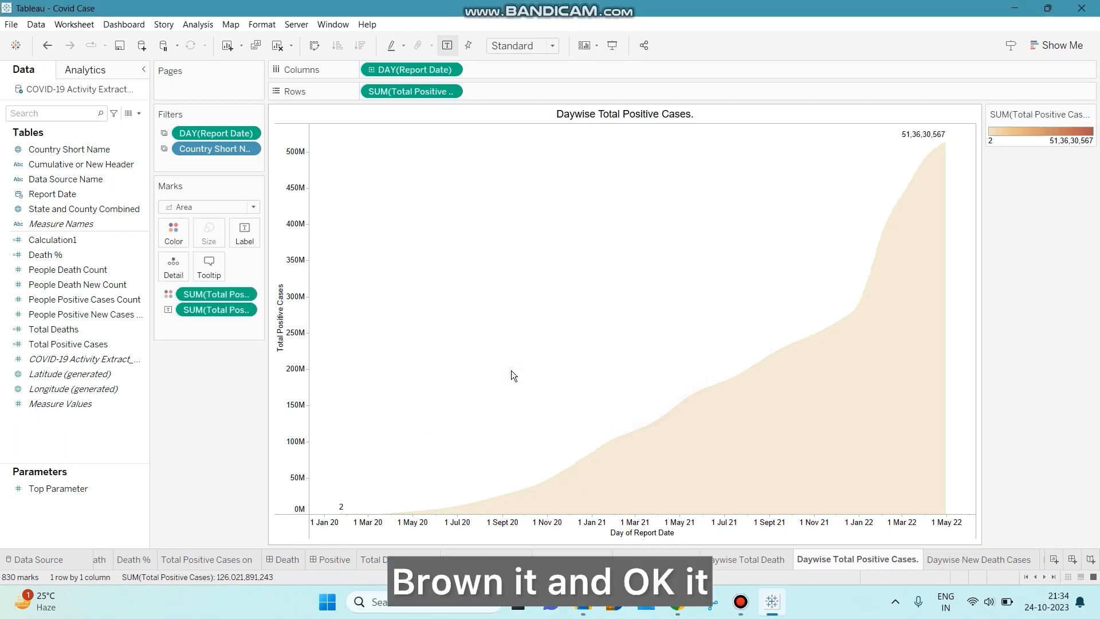
pyautogui.click(969, 554)
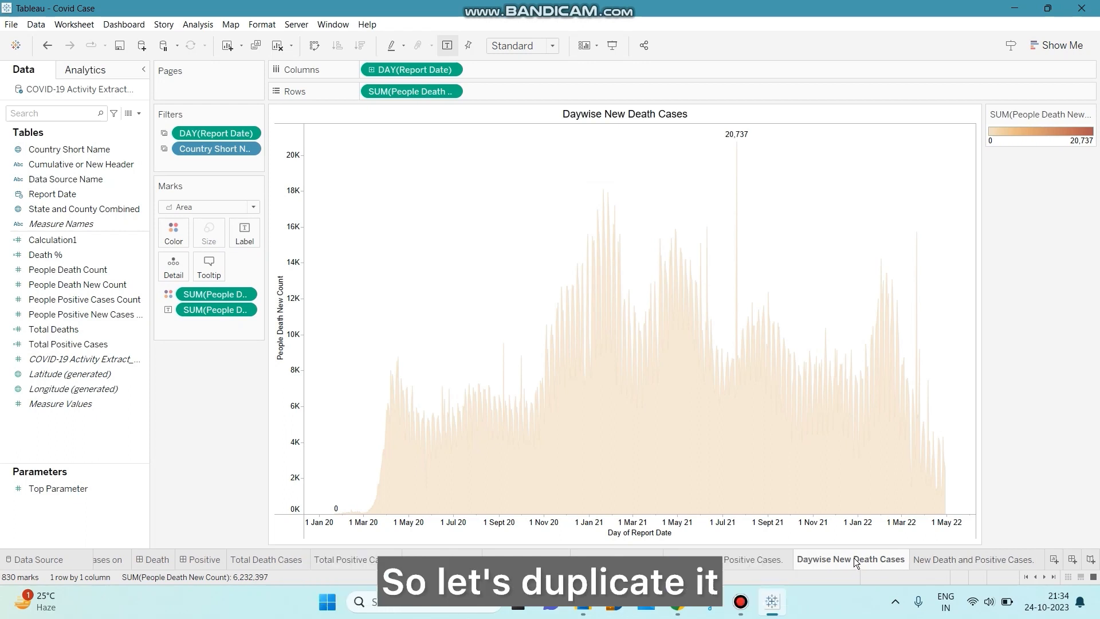
pyautogui.moveTo(854, 558); pyautogui.dragTo(913, 553)
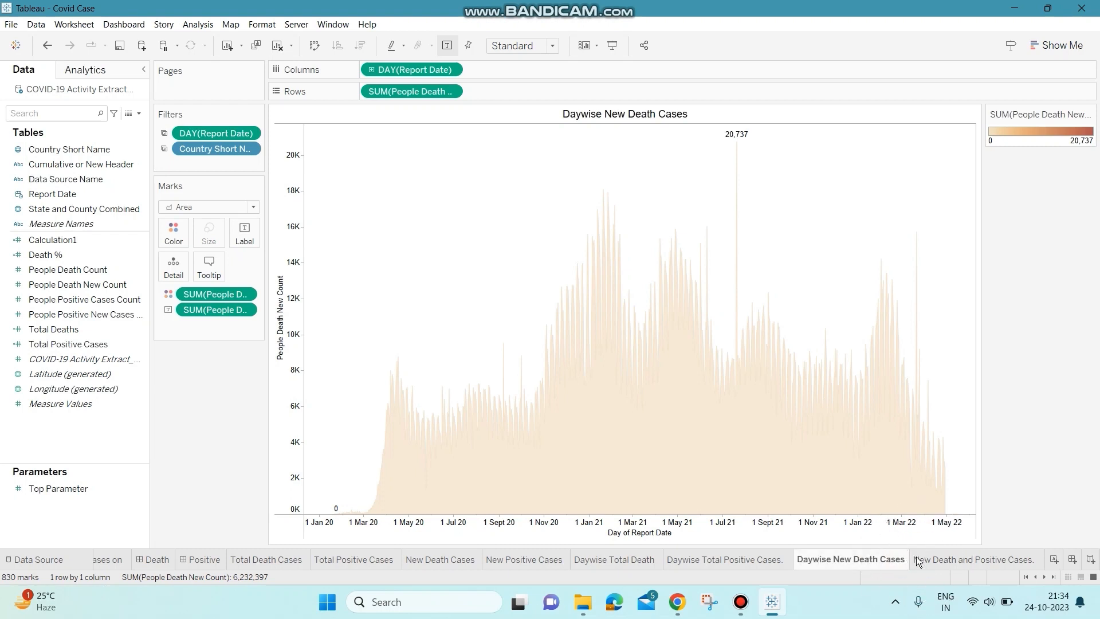
pyautogui.doubleClick(895, 558)
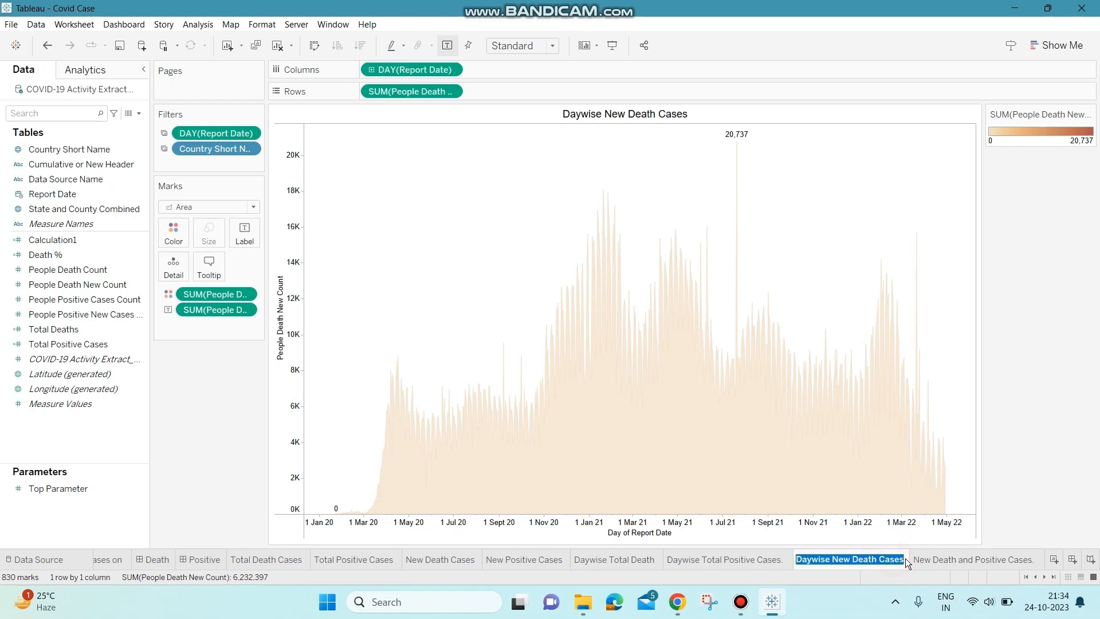
pyautogui.click(960, 541)
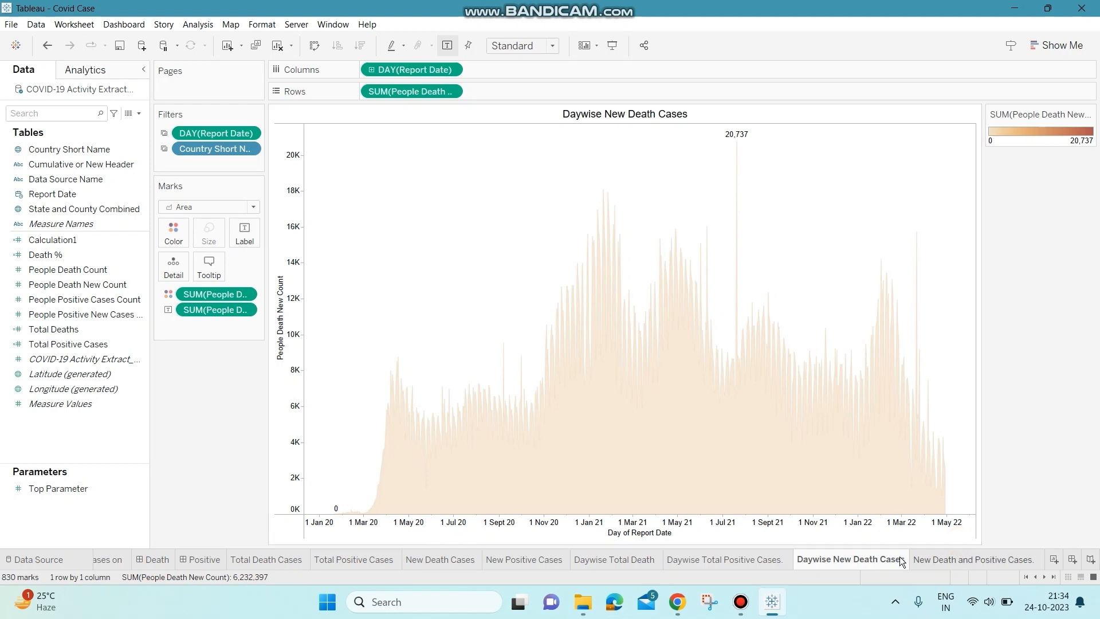
pyautogui.moveTo(897, 558); pyautogui.dragTo(914, 559)
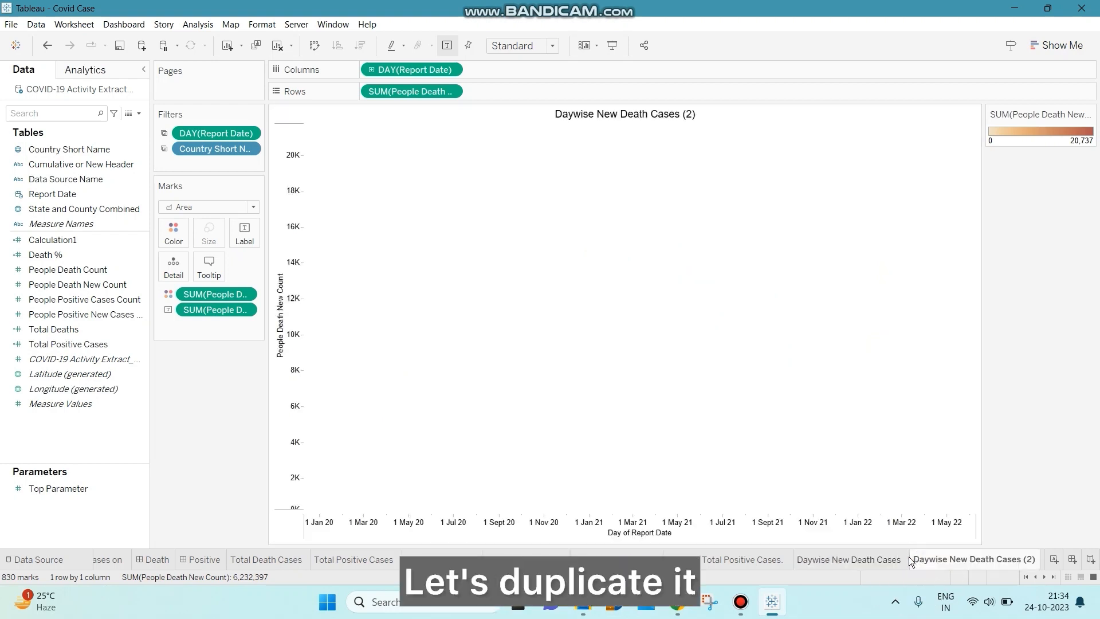
# - Rename the duplicated Daywise New Death Cases sheet as "Daywise New Positive Cases." with a trailing period
pyautogui.doubleClick(1008, 556)
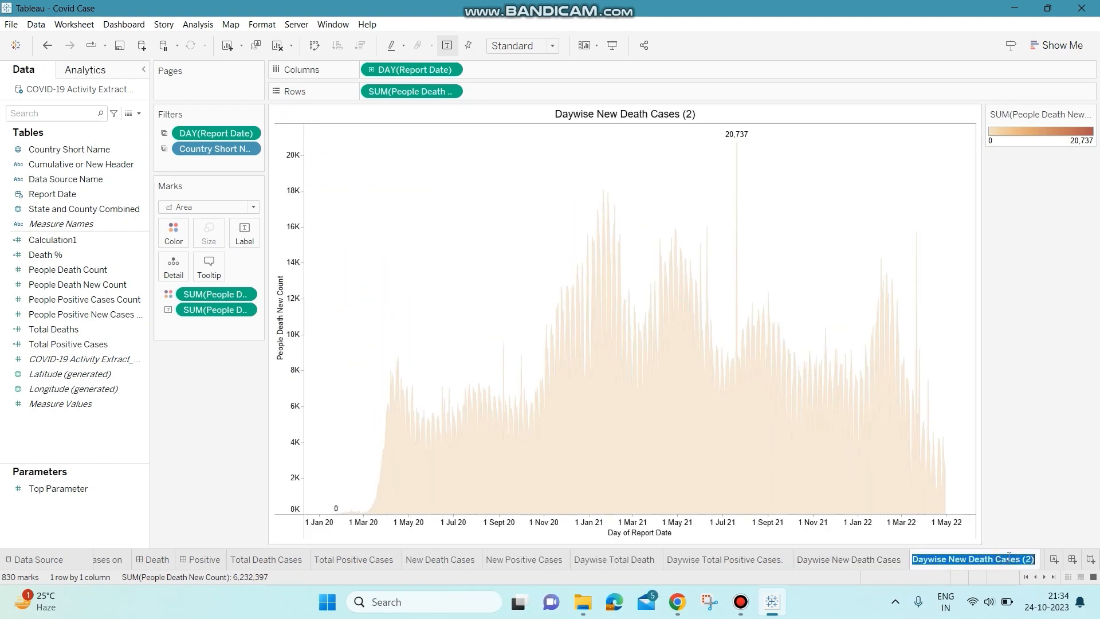
pyautogui.press('Return')
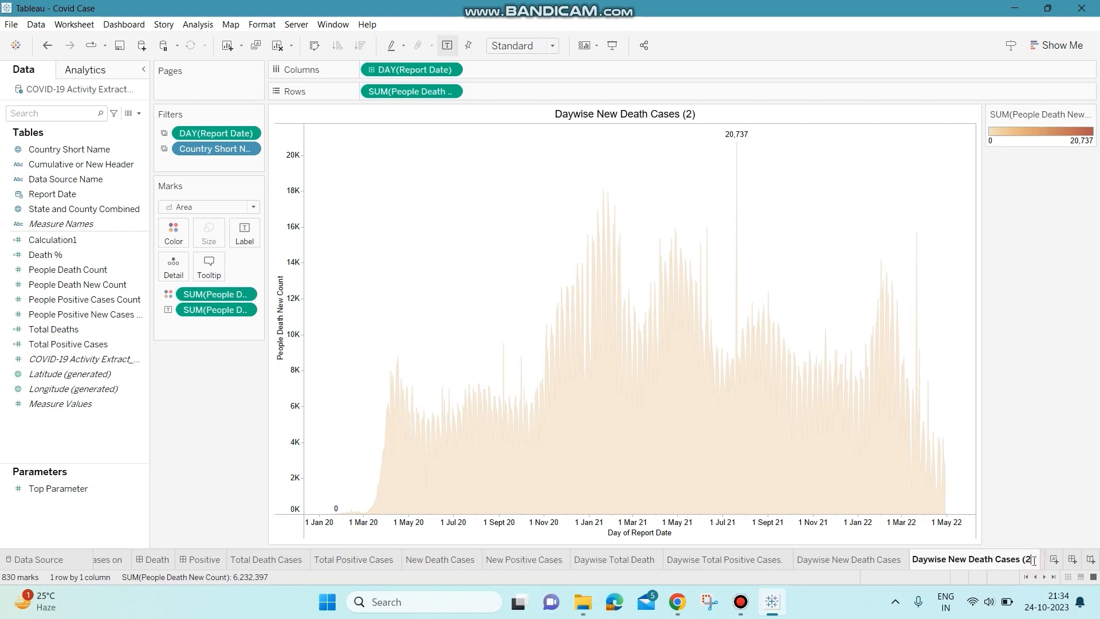
pyautogui.press('BackSpace')
pyautogui.press('BackSpace')
pyautogui.press('BackSpace')
pyautogui.press('BackSpace')
pyautogui.press('BackSpace')
pyautogui.press('BackSpace')
pyautogui.press('BackSpace')
pyautogui.press('BackSpace')
pyautogui.write('Positi')
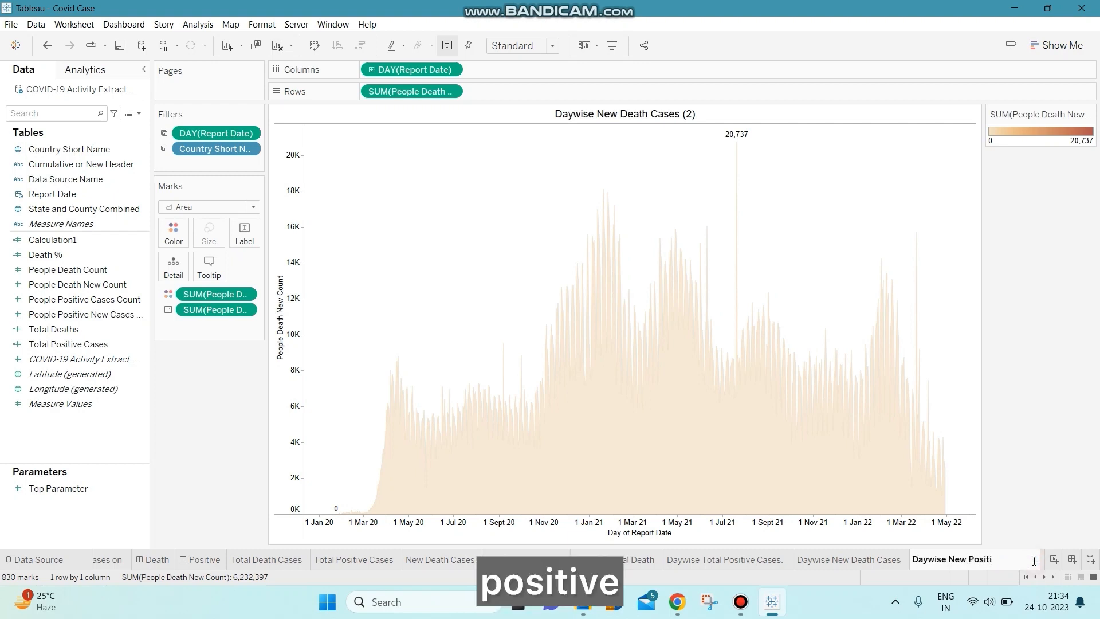
pyautogui.write('ve Ca')
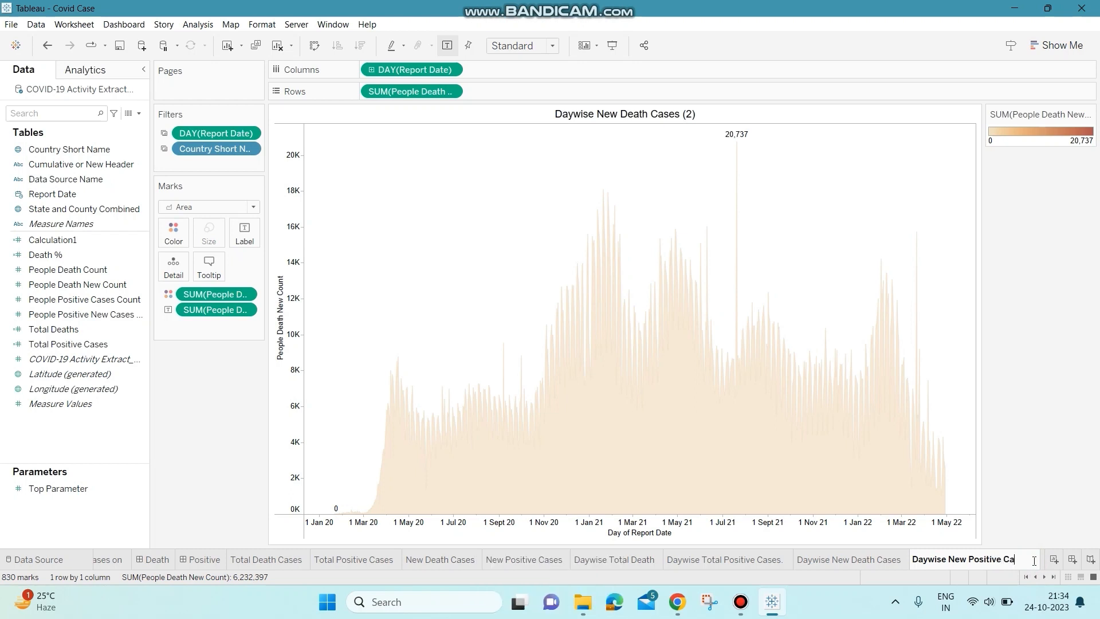
pyautogui.write('ses.')
pyautogui.press('Return')
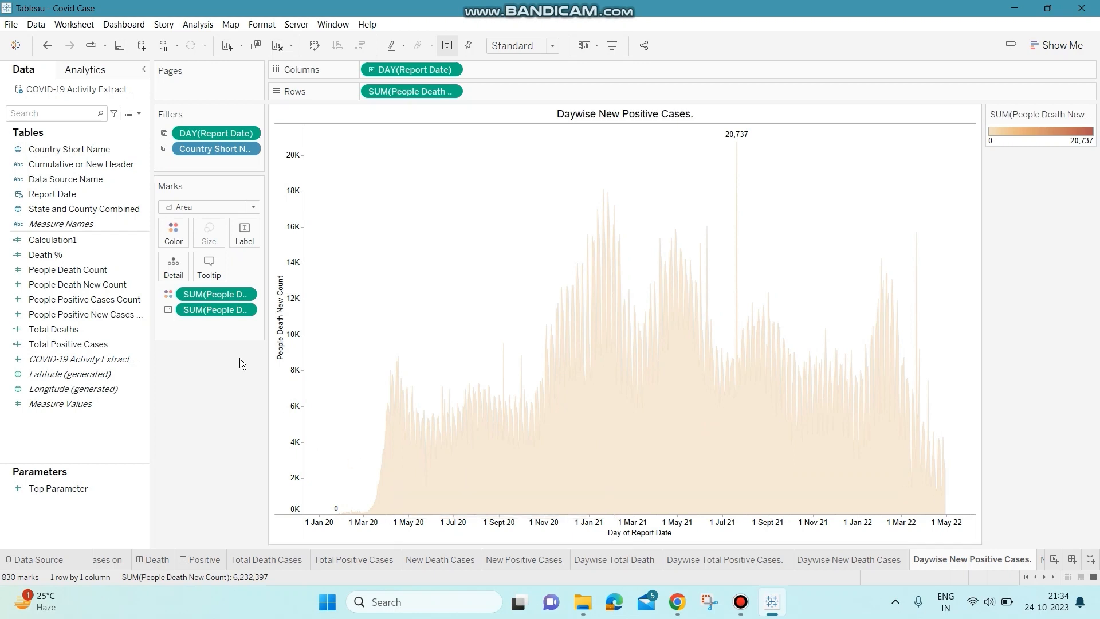
# - Replace People Death New Count with People Positive New Cases Count on the color, label and rows of the Daywise New Positive Cases chart
pyautogui.moveTo(222, 308); pyautogui.dragTo(98, 304)
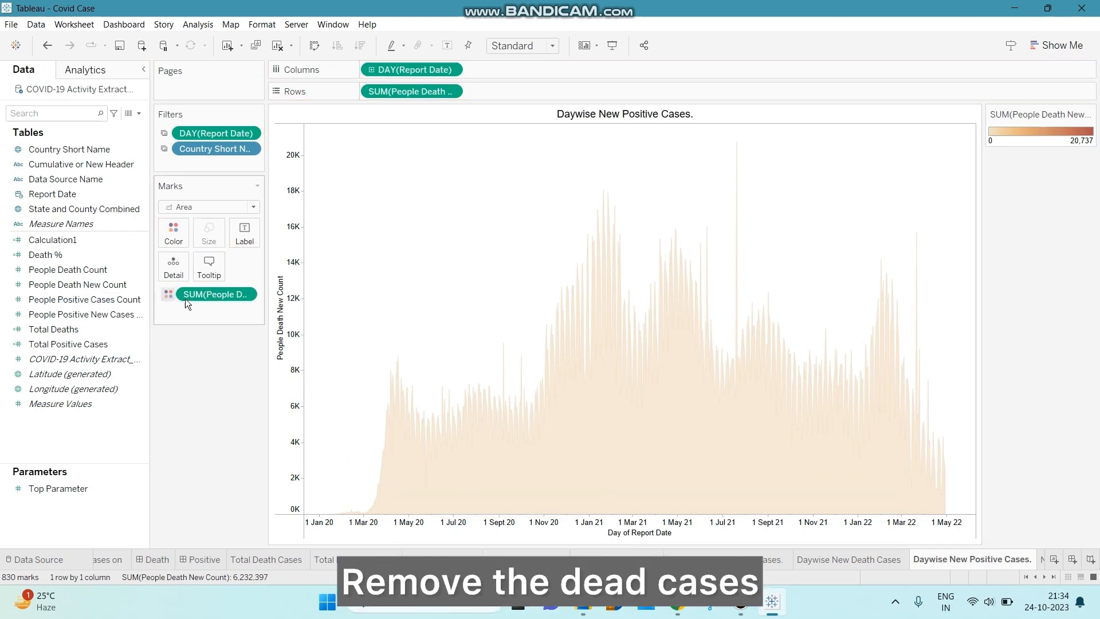
pyautogui.moveTo(205, 297); pyautogui.dragTo(78, 269)
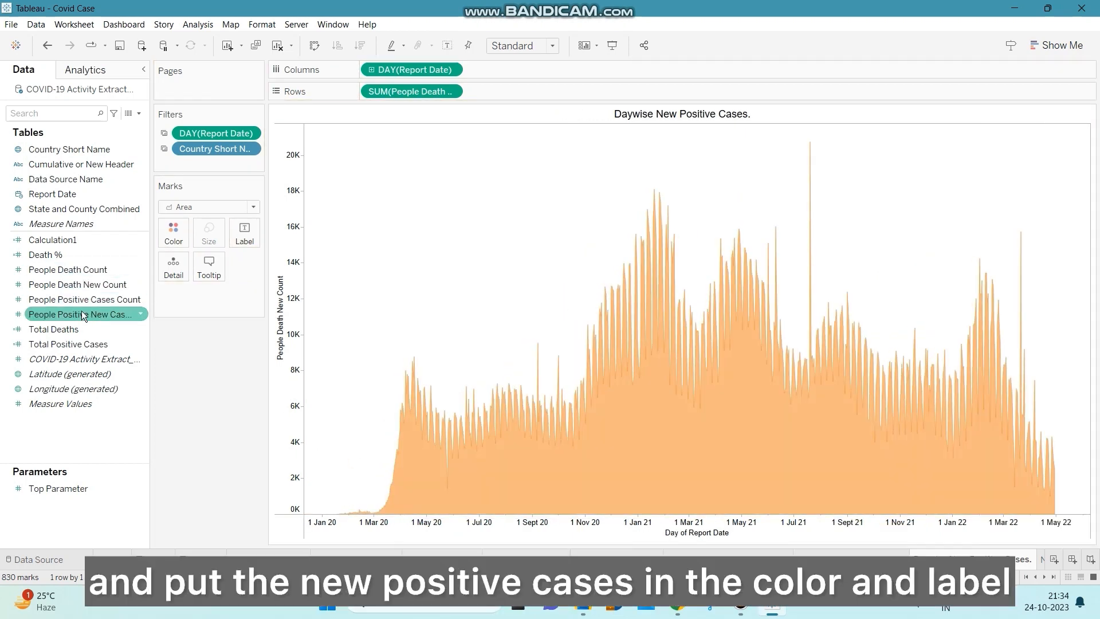
pyautogui.moveTo(100, 313); pyautogui.dragTo(172, 237)
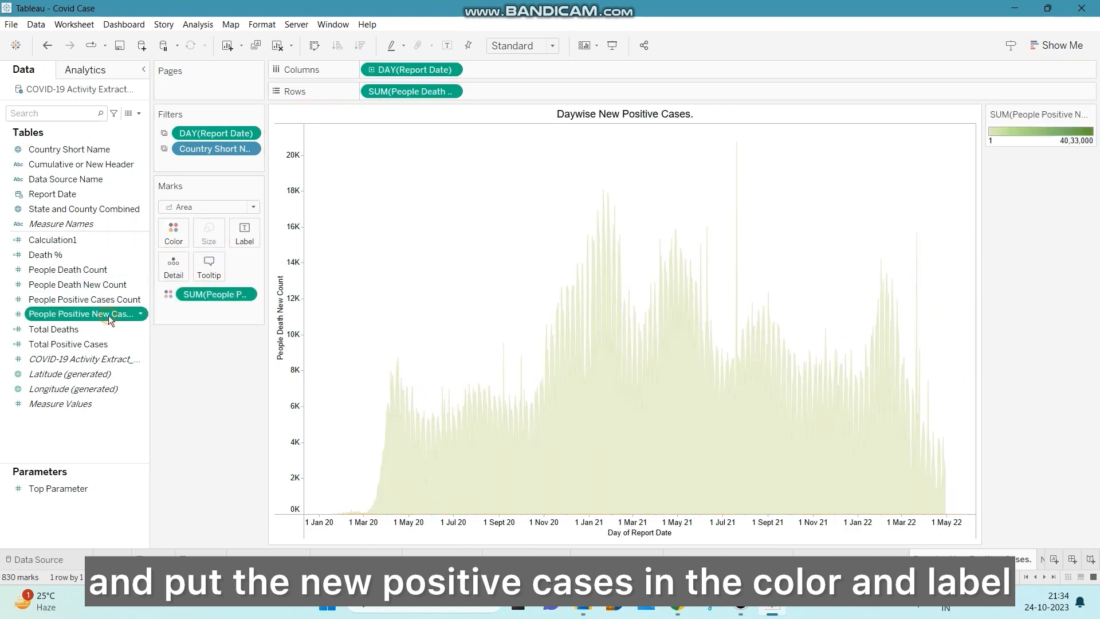
pyautogui.moveTo(108, 315); pyautogui.dragTo(248, 230)
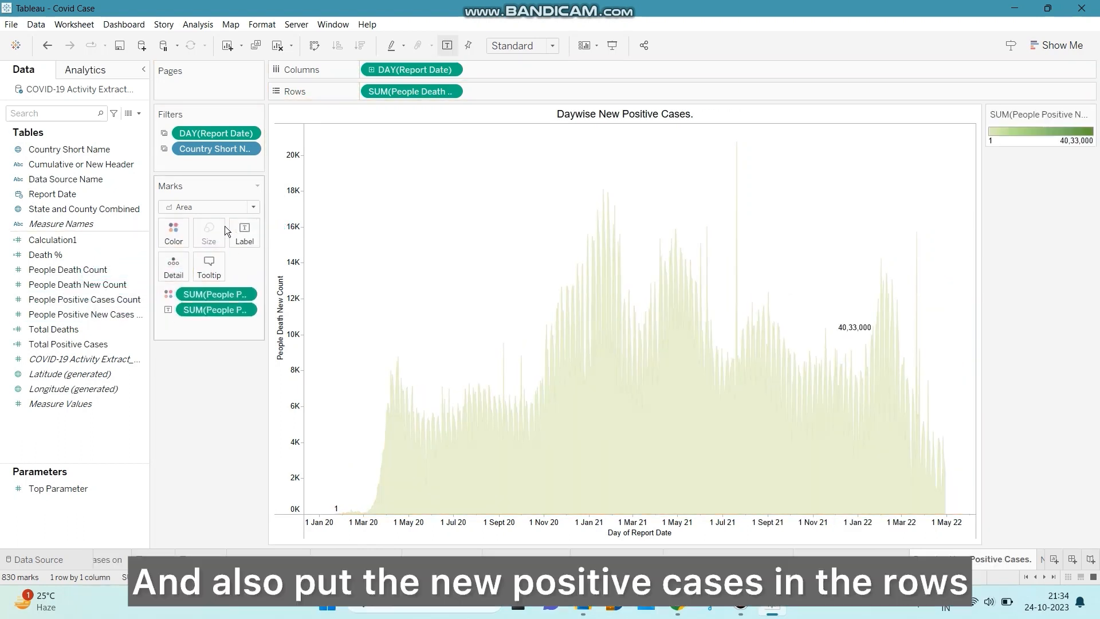
pyautogui.moveTo(444, 91); pyautogui.dragTo(90, 252)
pyautogui.moveTo(101, 316); pyautogui.dragTo(436, 91)
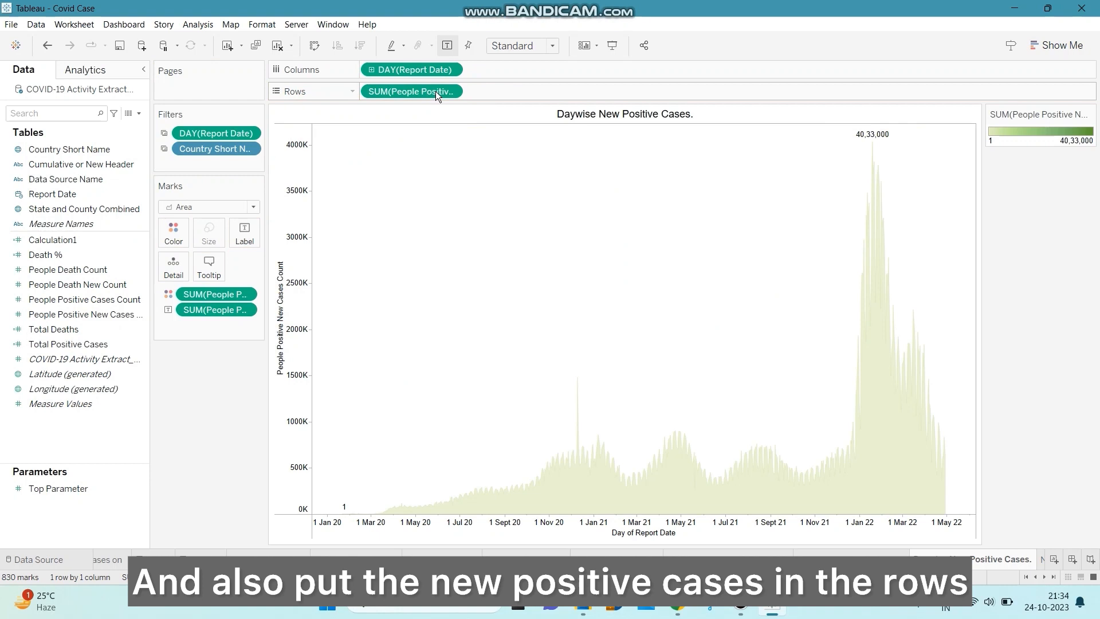
# - Apply the Orange-Gold palette to the Daywise New Positive Cases area chart
pyautogui.click(172, 240)
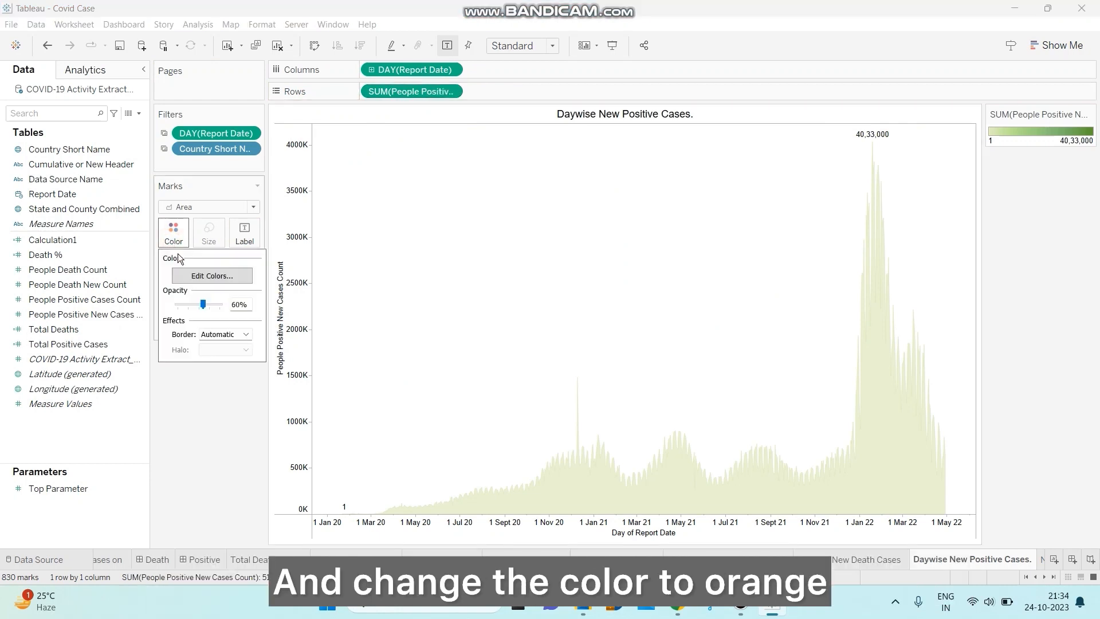
pyautogui.click(212, 275)
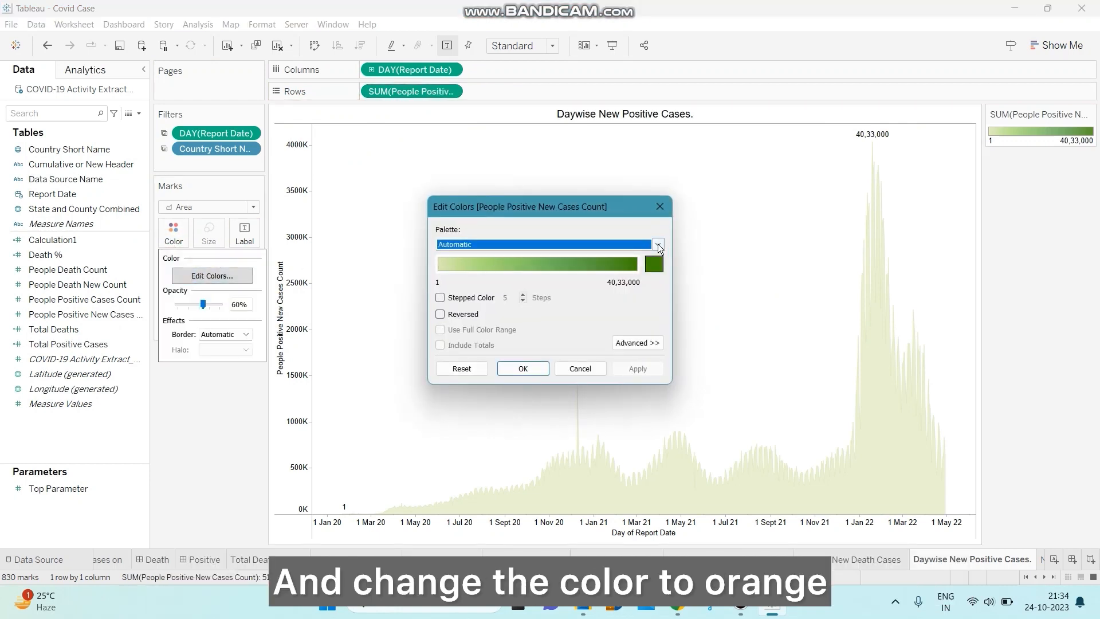
pyautogui.click(658, 243)
pyautogui.click(530, 360)
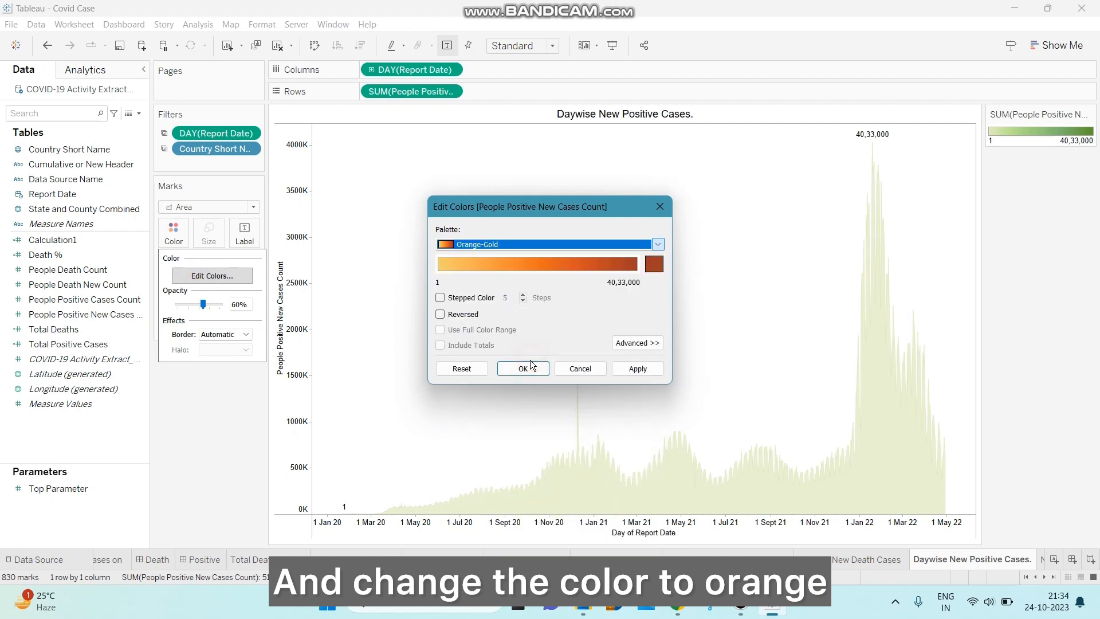
pyautogui.click(530, 367)
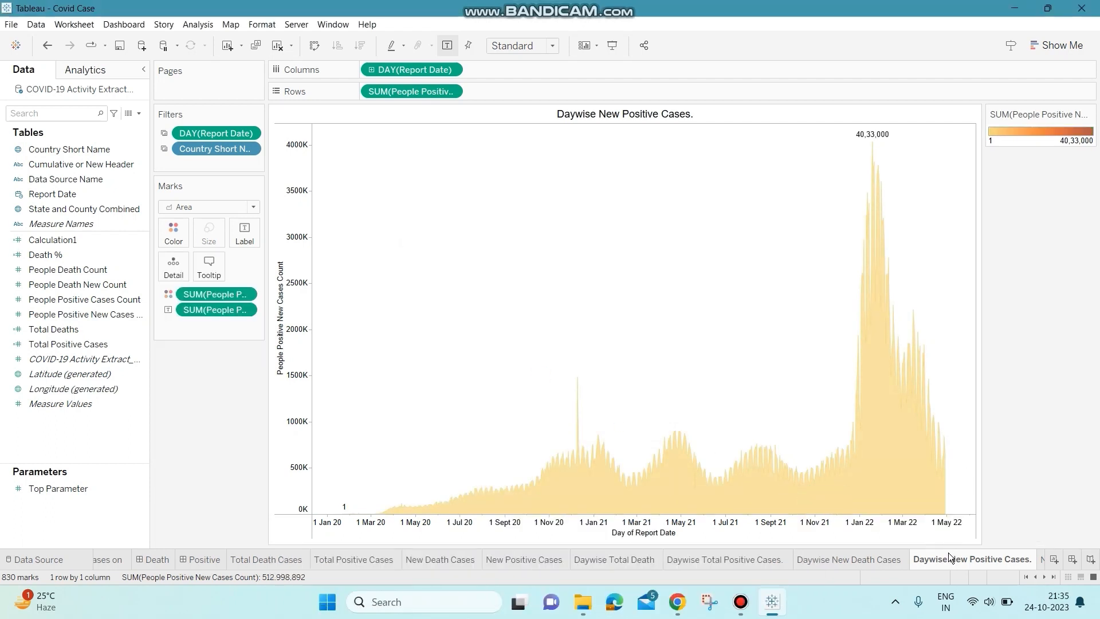
# - Remove the Total Death Cases and New Death Cases maps from the Positive dashboard
pyautogui.scroll(-2, 947, 552)
pyautogui.click(970, 565)
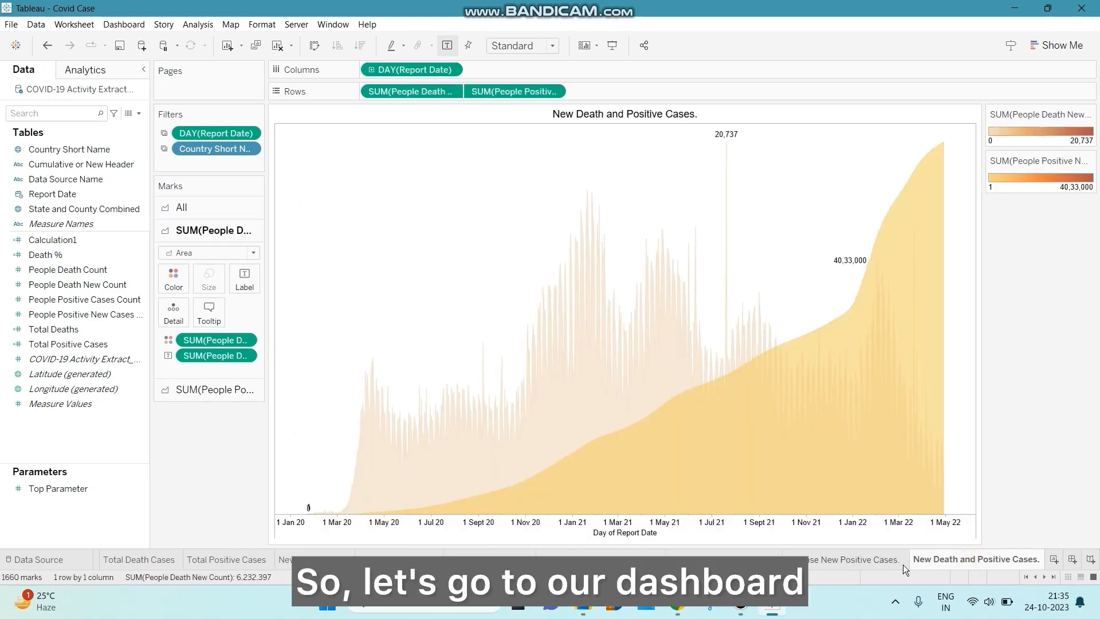
pyautogui.scroll(3, 319, 555)
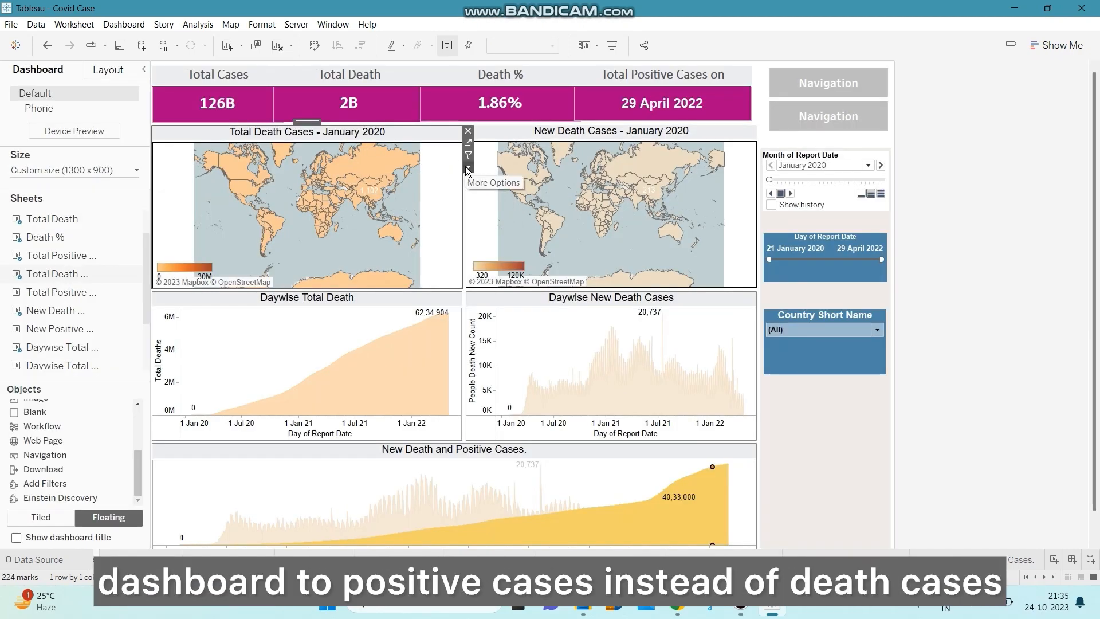
pyautogui.click(468, 131)
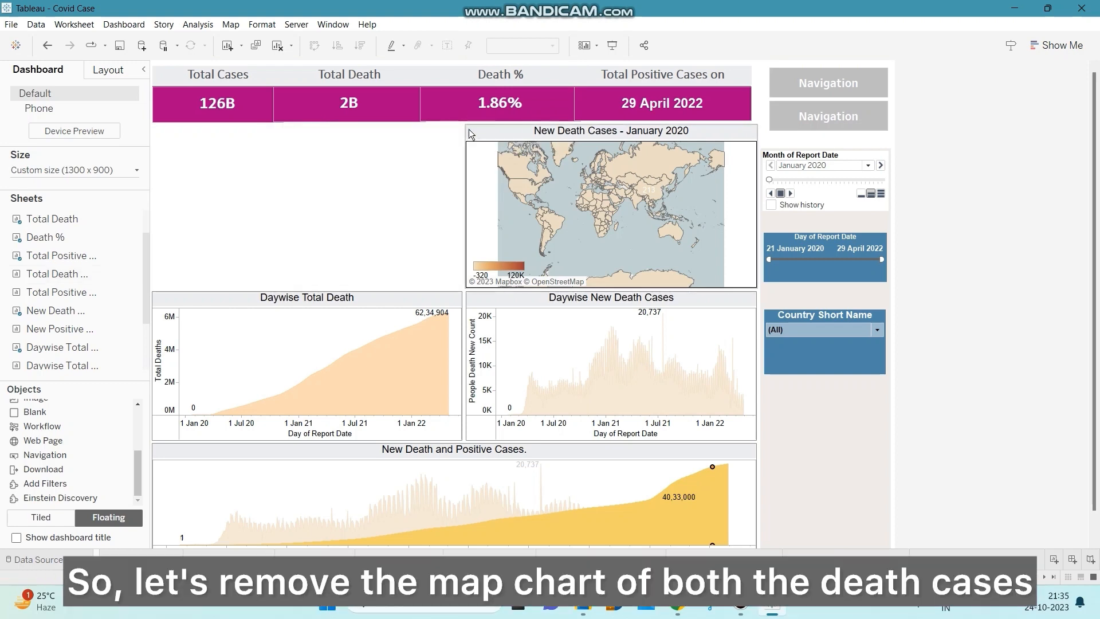
pyautogui.click(505, 136)
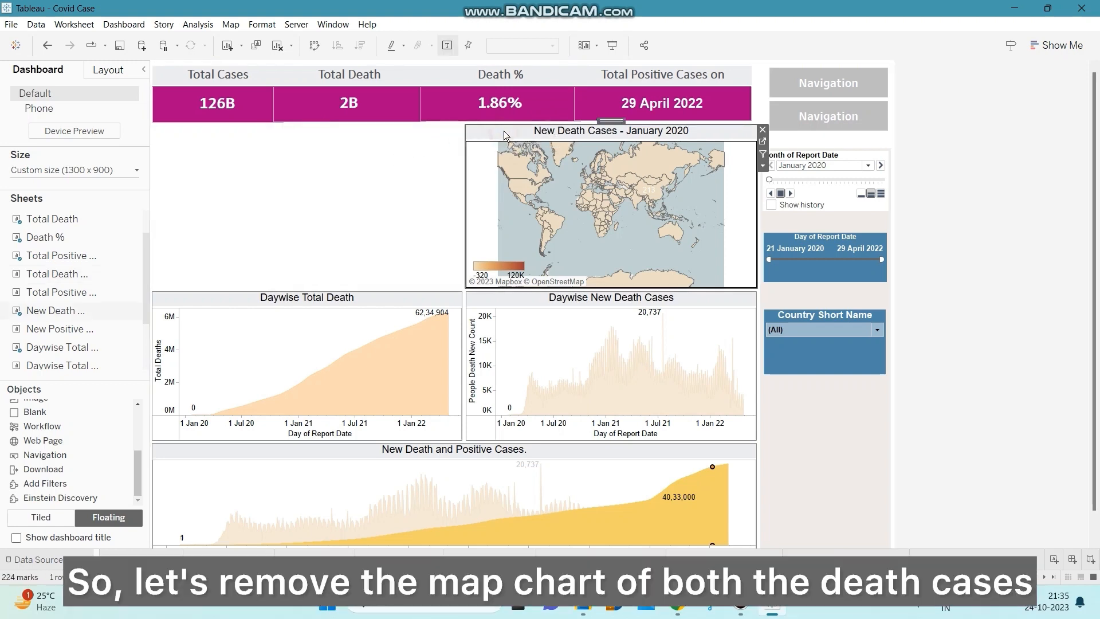
pyautogui.click(762, 132)
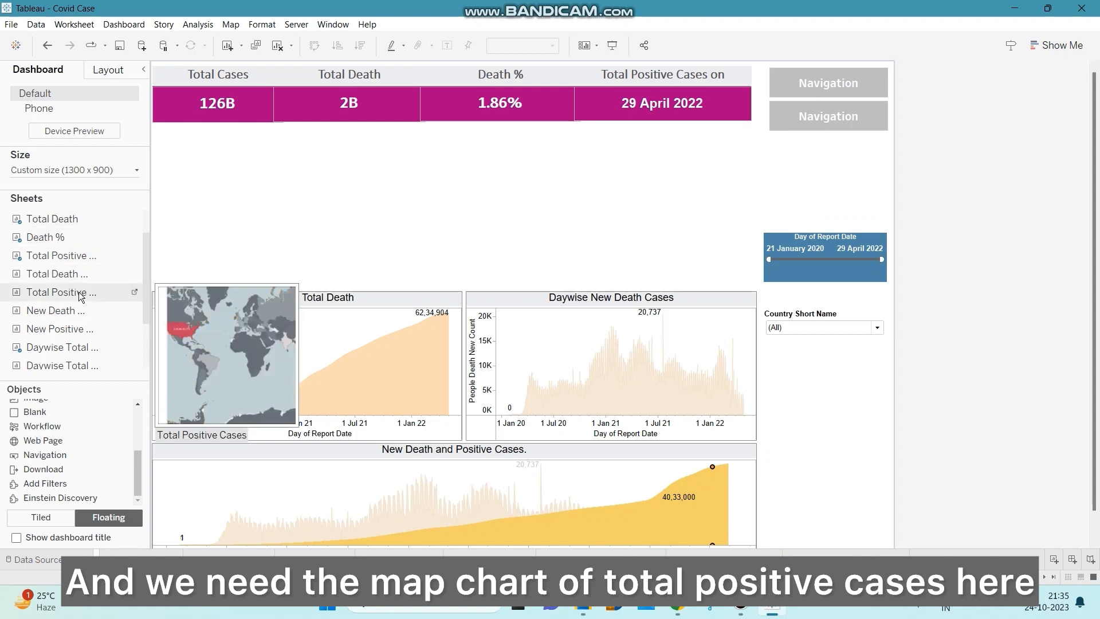
# - Place the floating Total Positive Cases map above the Daywise Total Death chart and move its Month of Report Date control below the navigation buttons
pyautogui.moveTo(77, 292); pyautogui.dragTo(152, 125)
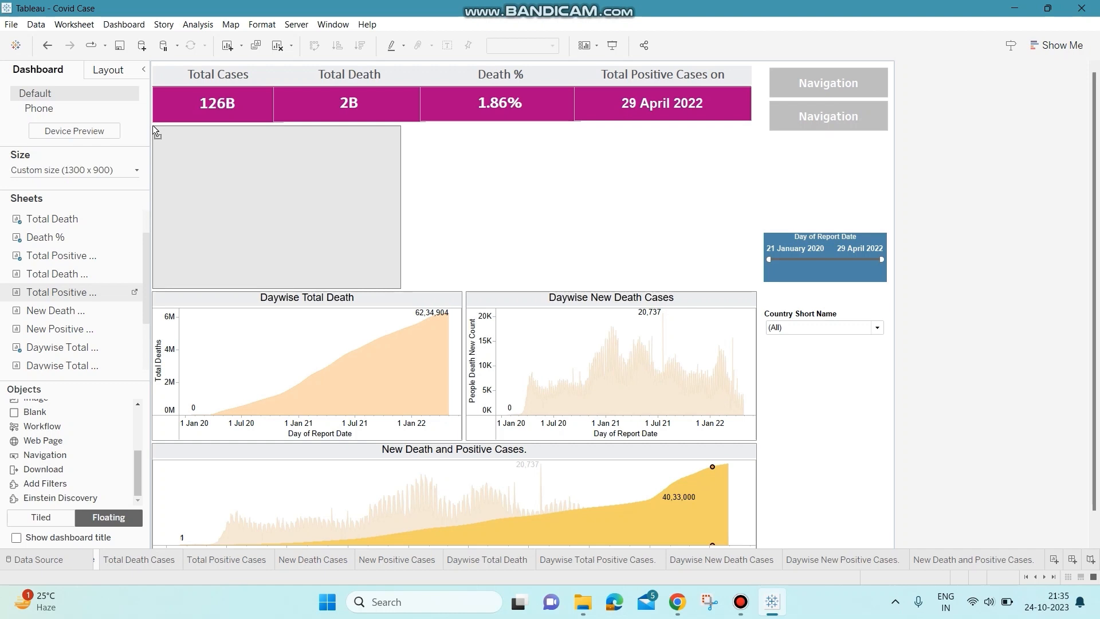
pyautogui.moveTo(152, 125); pyautogui.dragTo(152, 126)
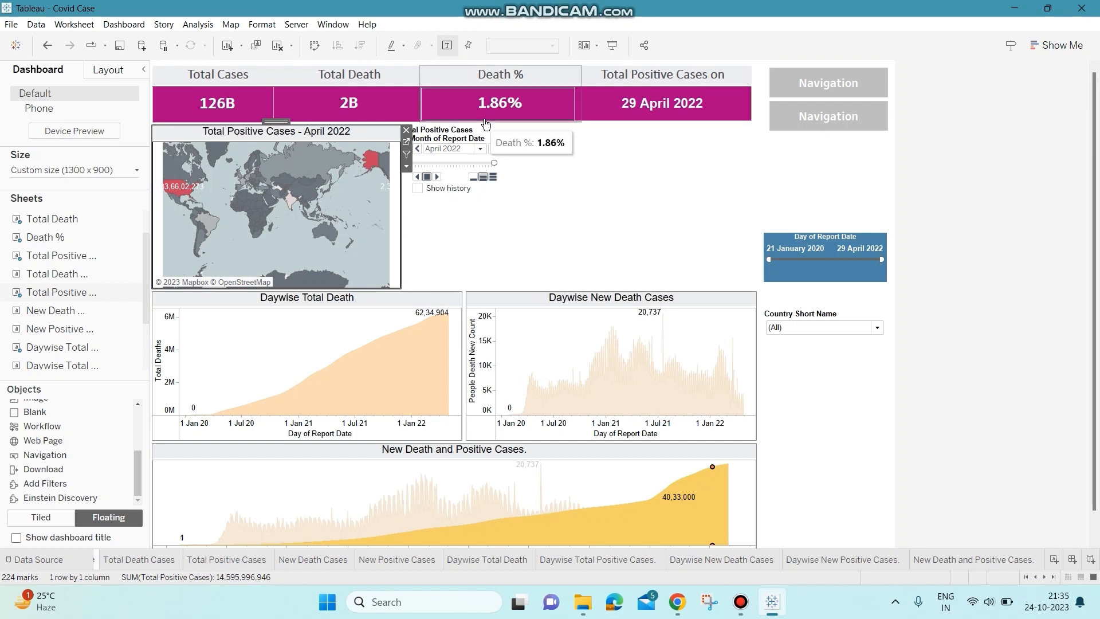
pyautogui.click(493, 138)
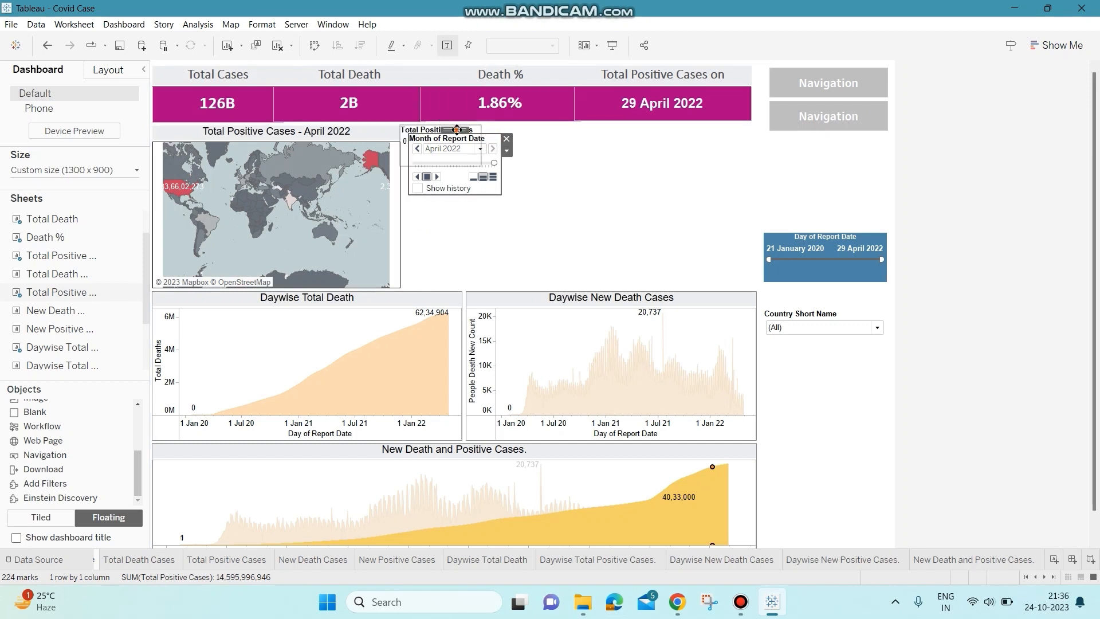
pyautogui.moveTo(456, 130); pyautogui.dragTo(810, 159)
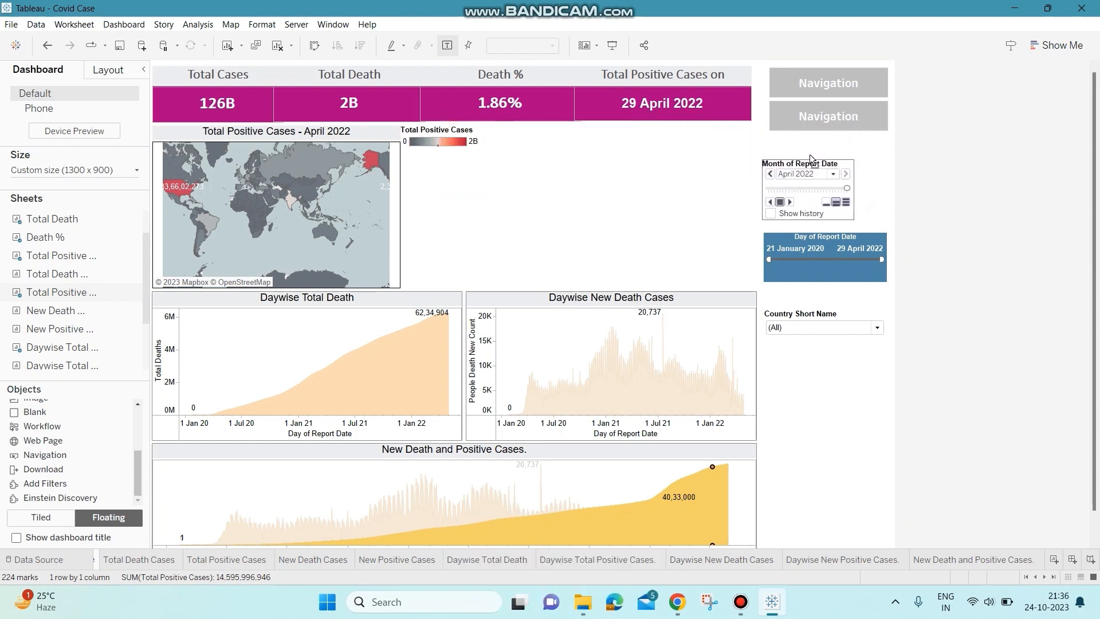
pyautogui.click(814, 160)
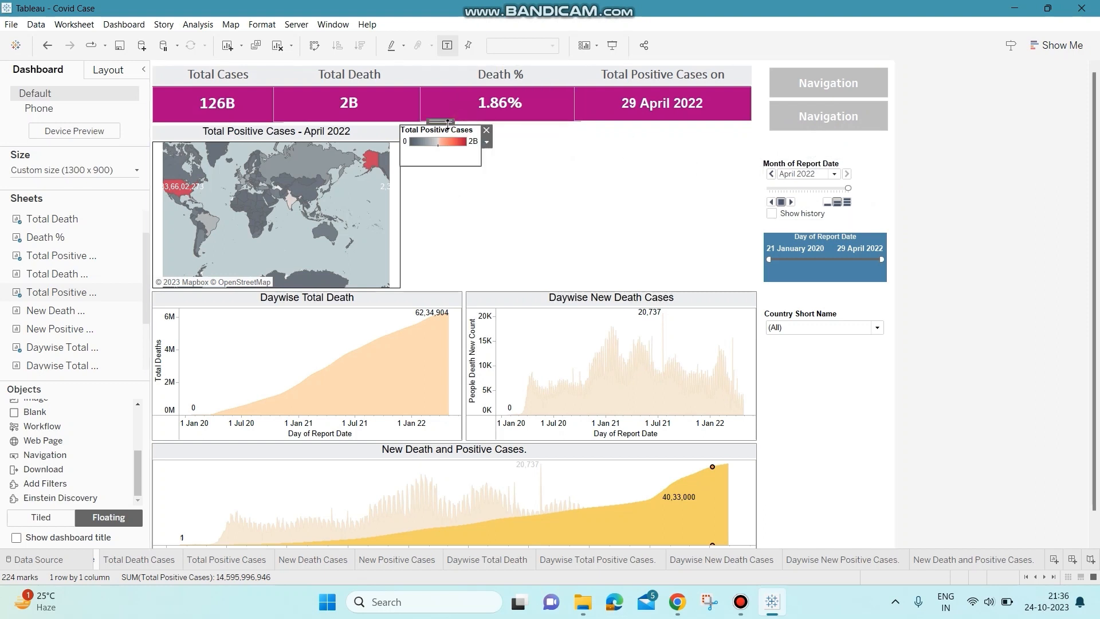
# - Move the Total Positive Cases legend onto the map's lower-left corner and widen the map to match the Daywise Total Death chart below
pyautogui.moveTo(447, 126); pyautogui.dragTo(213, 261)
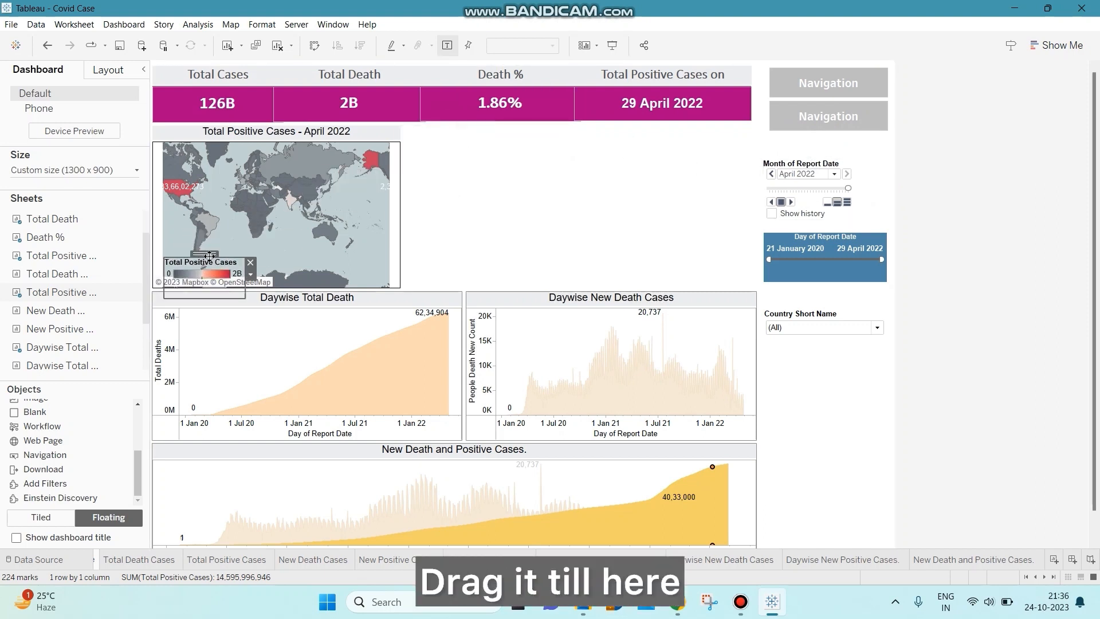
pyautogui.click(394, 220)
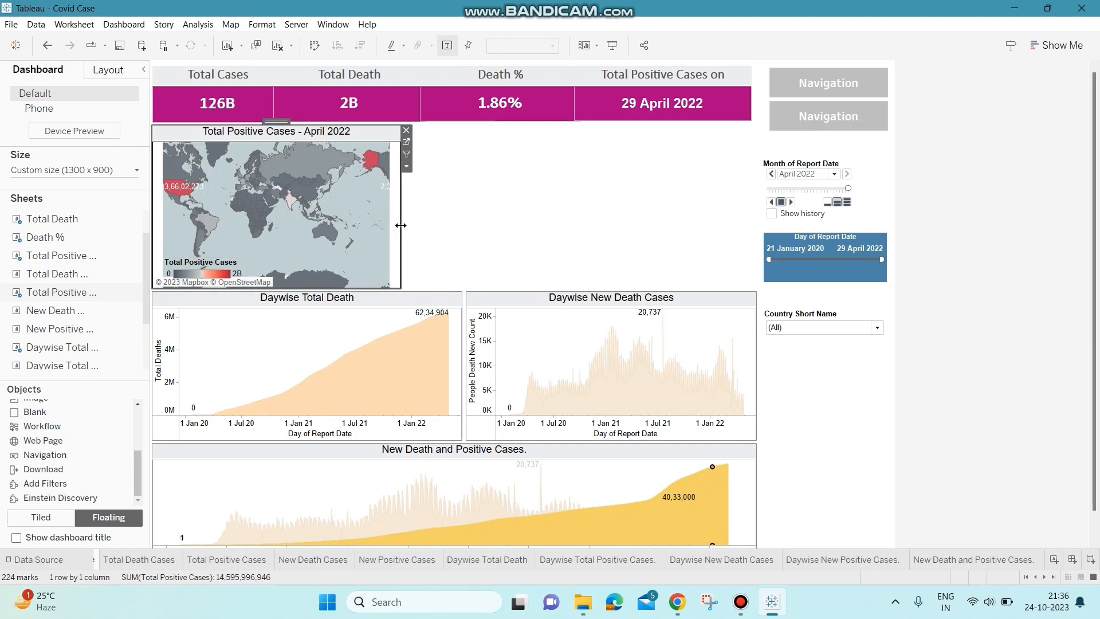
pyautogui.moveTo(396, 222); pyautogui.dragTo(461, 227)
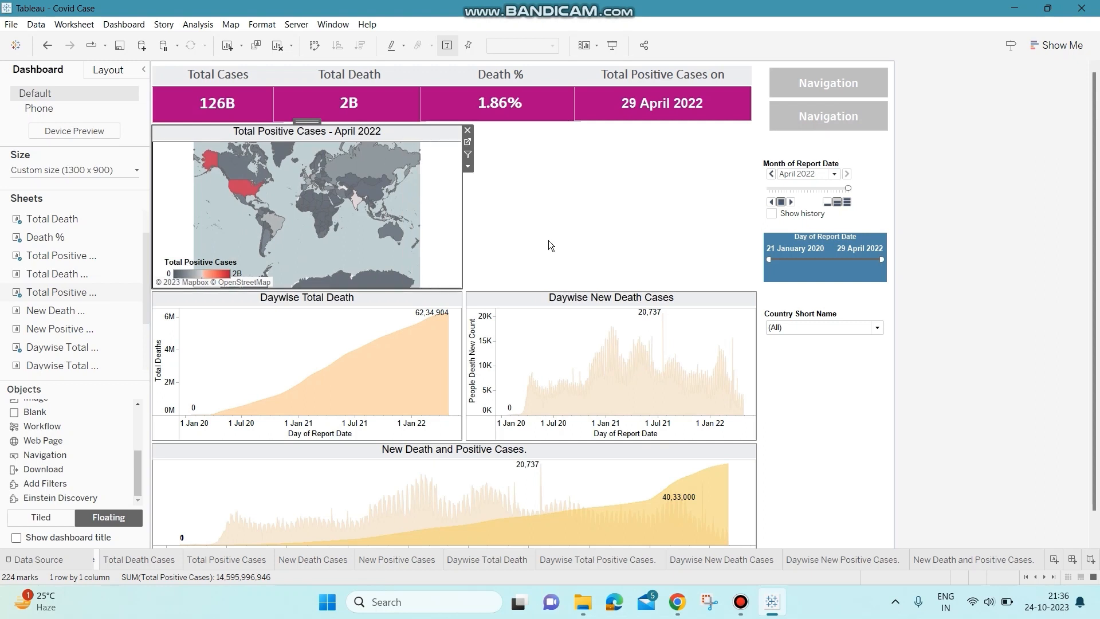
# - Hide the title of the Total Positive Cases color legend on the map
pyautogui.click(177, 268)
pyautogui.click(253, 276)
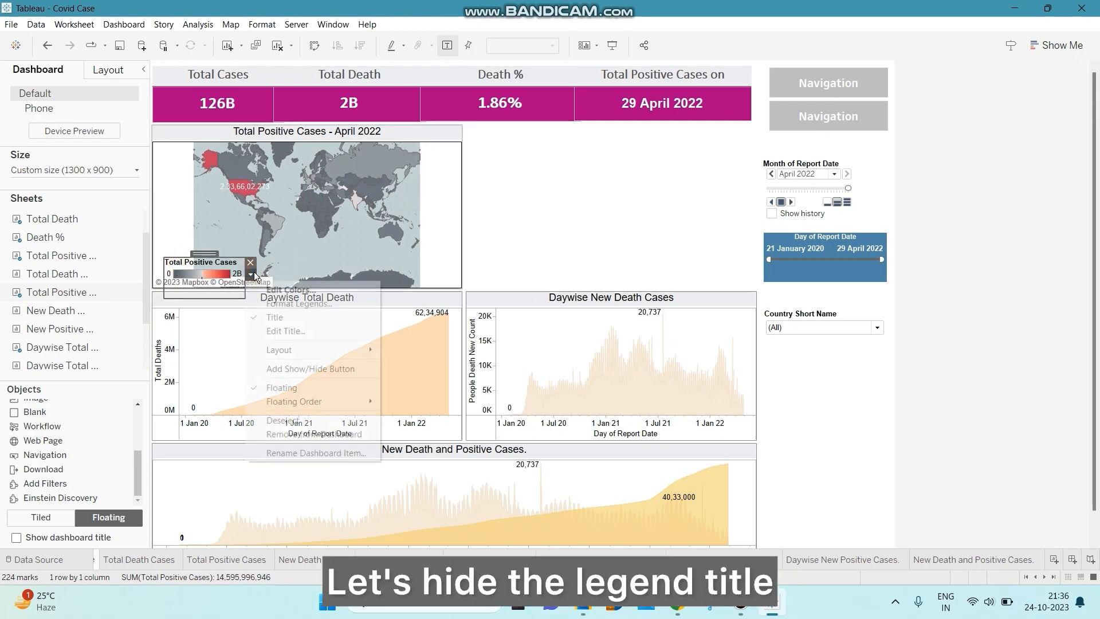
pyautogui.click(301, 318)
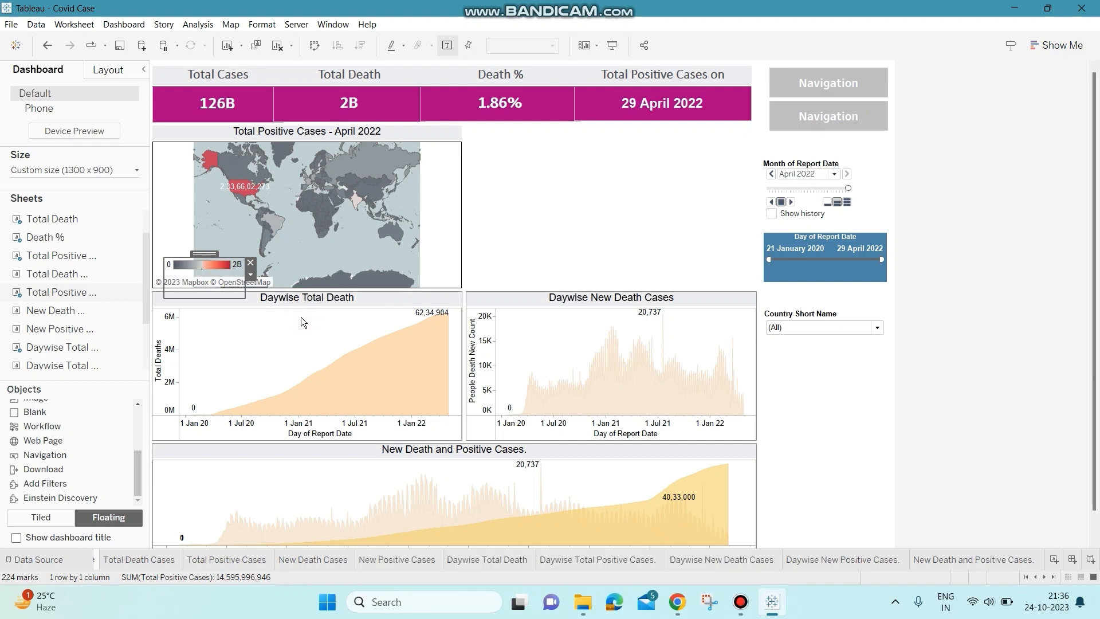
# - Shrink the Total Positive Cases color legend in the map's lower-left corner
pyautogui.click(250, 276)
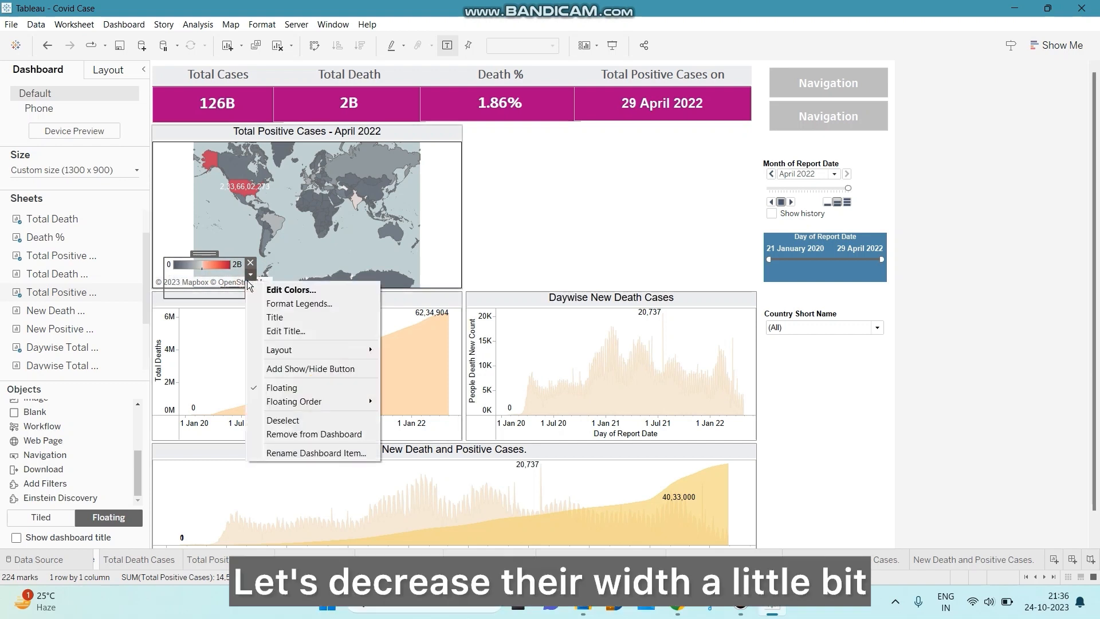
pyautogui.click(165, 278)
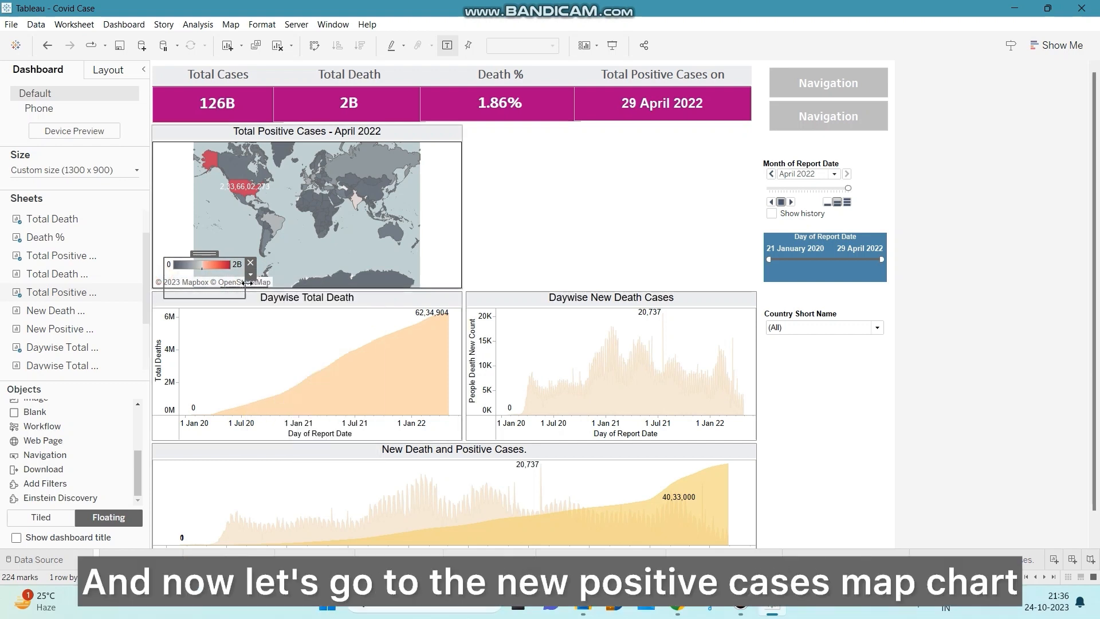
pyautogui.moveTo(246, 283); pyautogui.dragTo(185, 253)
pyautogui.click(562, 245)
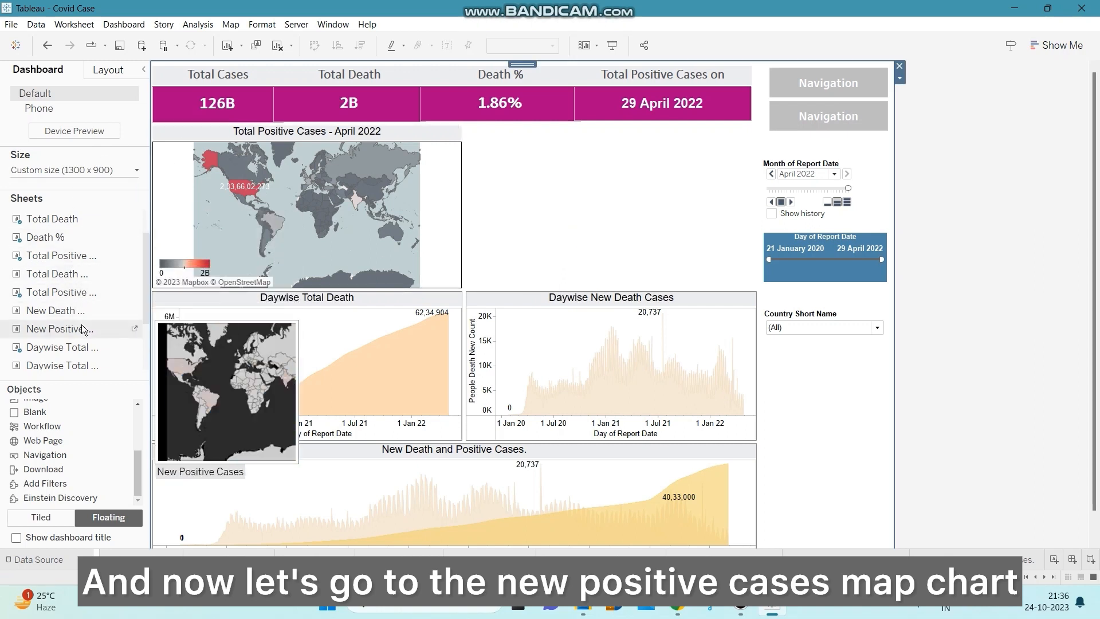
# - Place the floating New Positive Cases map beside the Total Positive Cases map and widen it to match the Daywise New Death Cases chart below
pyautogui.moveTo(82, 326); pyautogui.dragTo(465, 125)
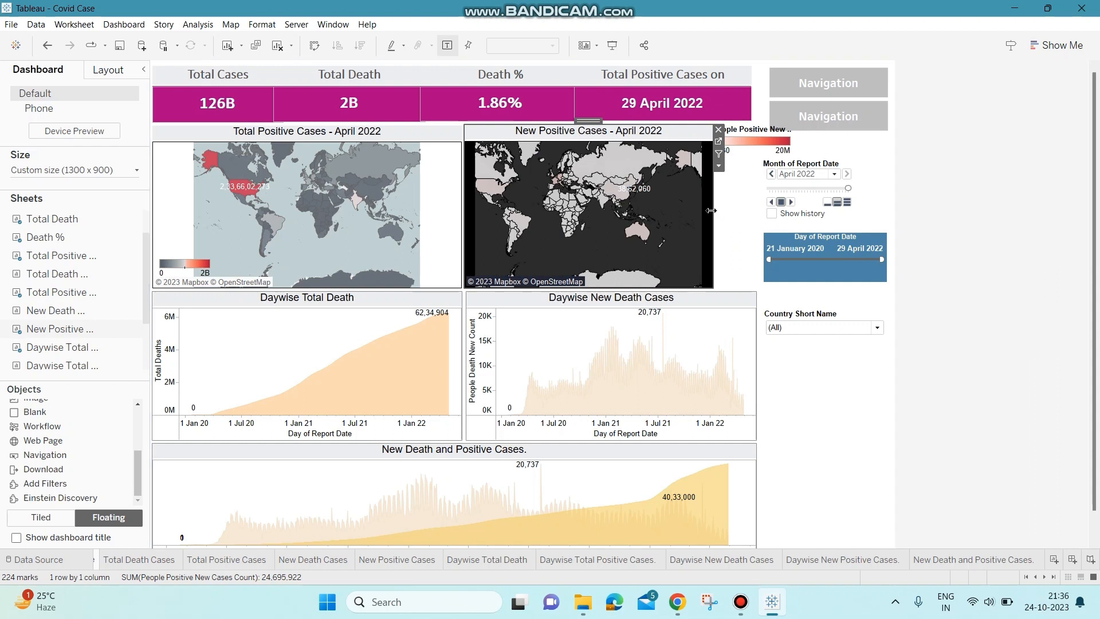
pyautogui.moveTo(710, 210); pyautogui.dragTo(755, 212)
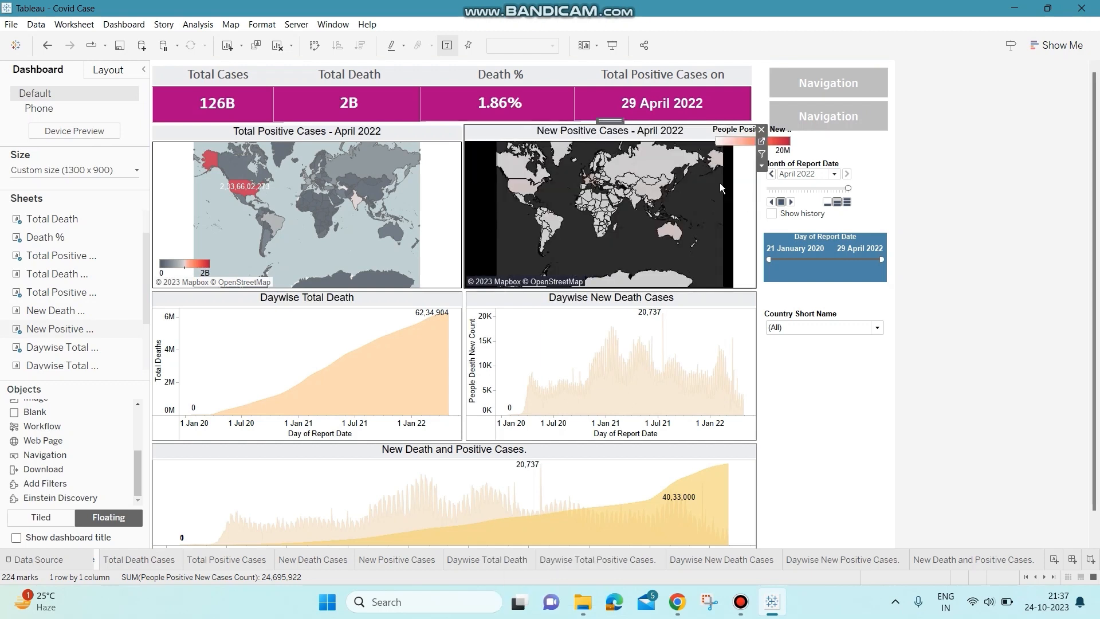
# - Move the New Positive Cases color legend onto that map's lower-left corner and hide its title
pyautogui.moveTo(741, 132); pyautogui.dragTo(506, 243)
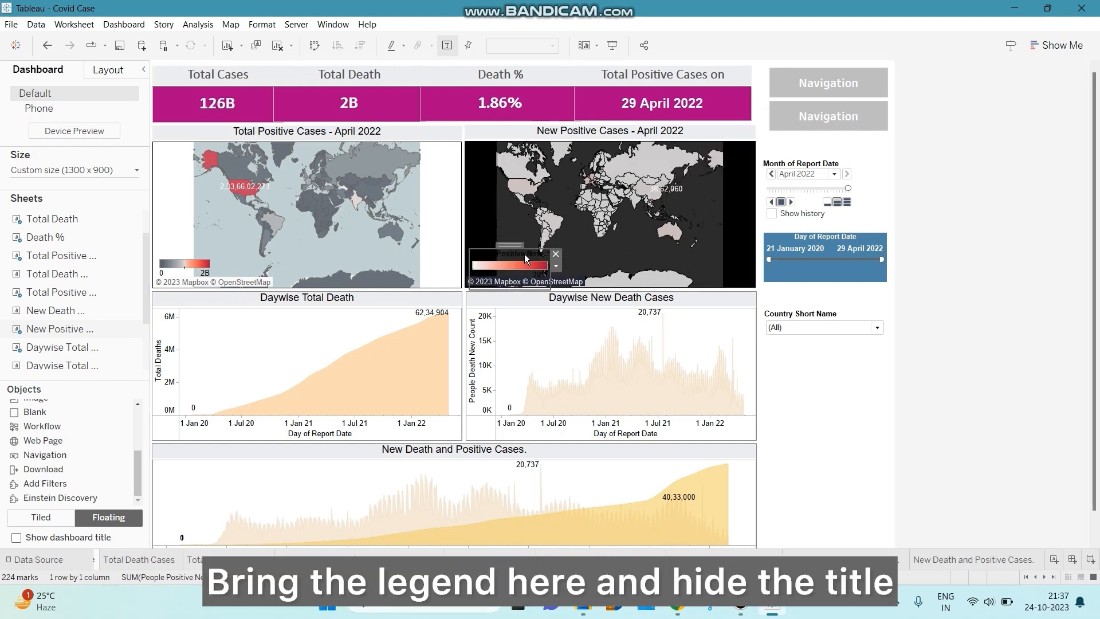
pyautogui.click(556, 266)
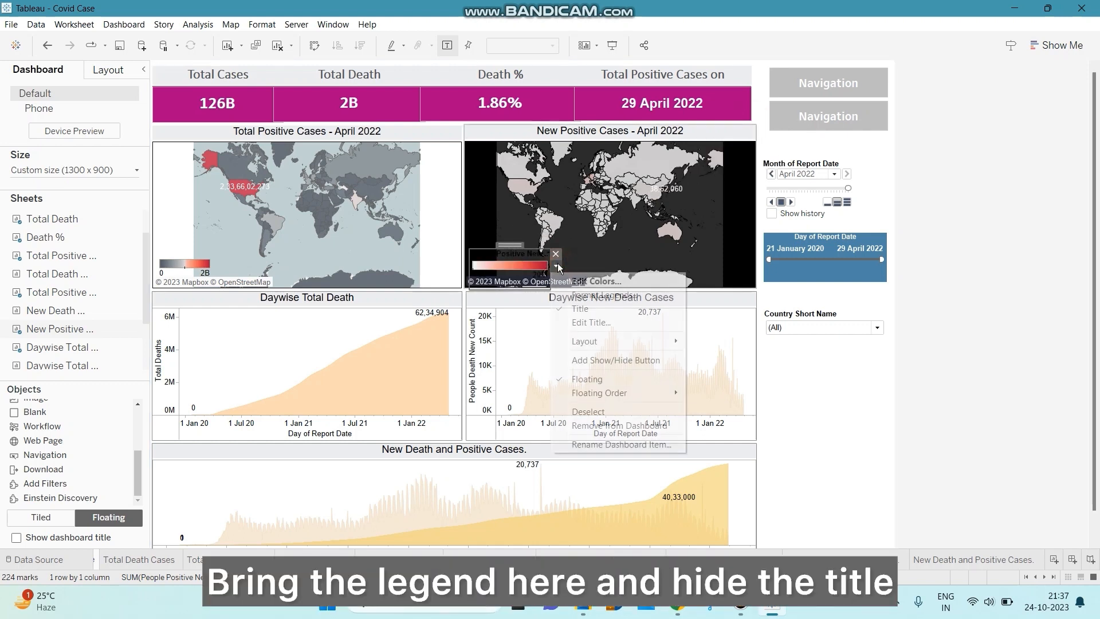
pyautogui.click(596, 310)
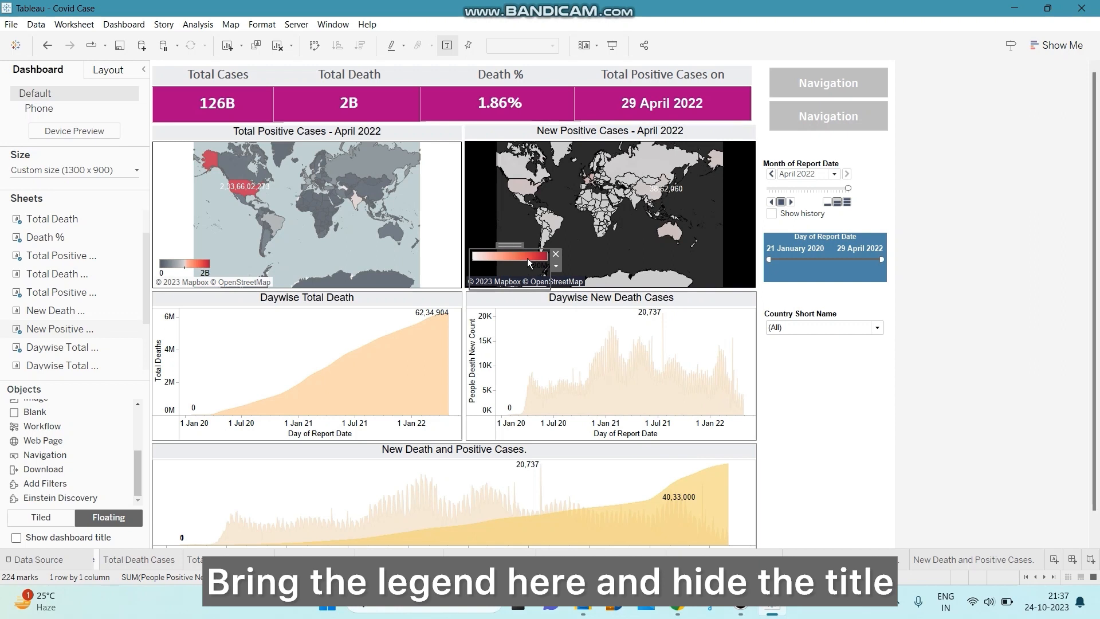
# - Shrink the New Positive Cases color legend and set its body font color to white
pyautogui.moveTo(550, 278); pyautogui.dragTo(492, 249)
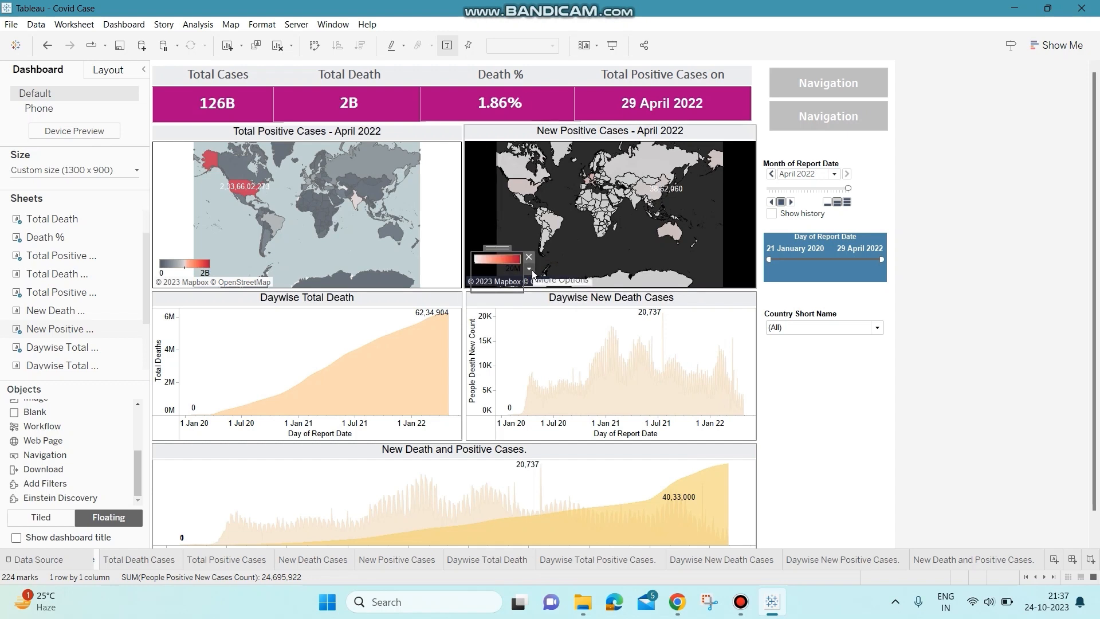
pyautogui.click(529, 269)
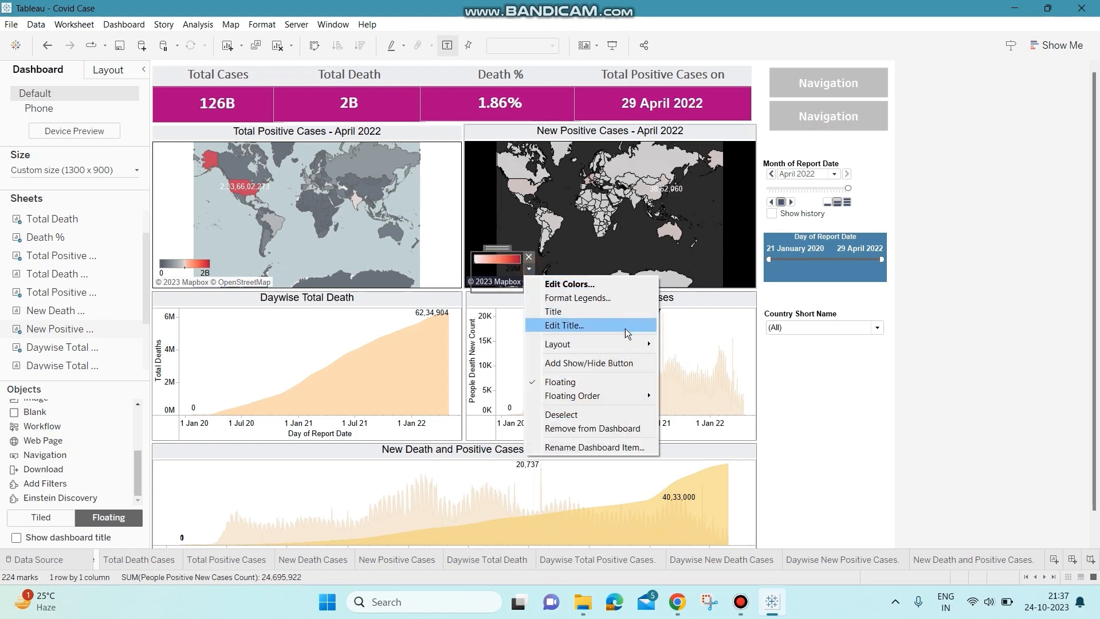
pyautogui.click(614, 296)
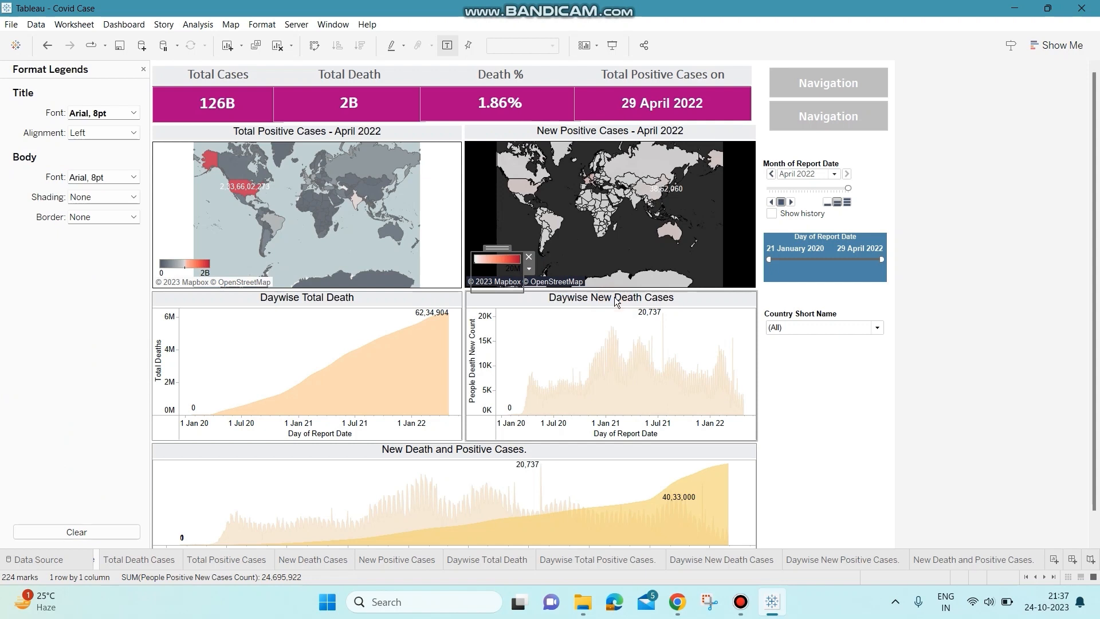
pyautogui.click(133, 178)
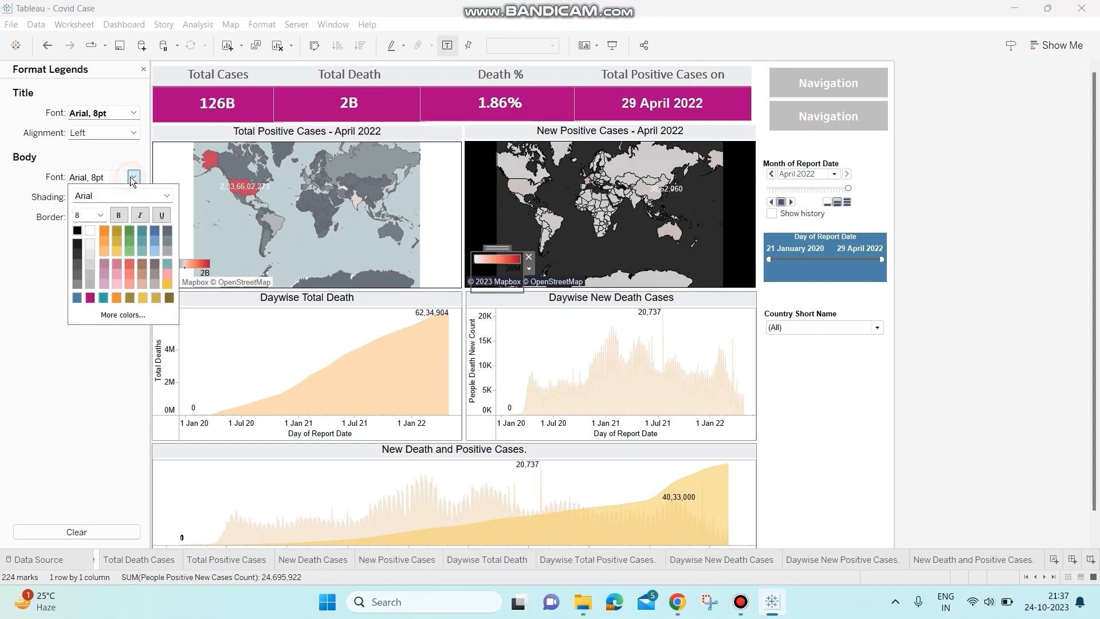
pyautogui.click(90, 232)
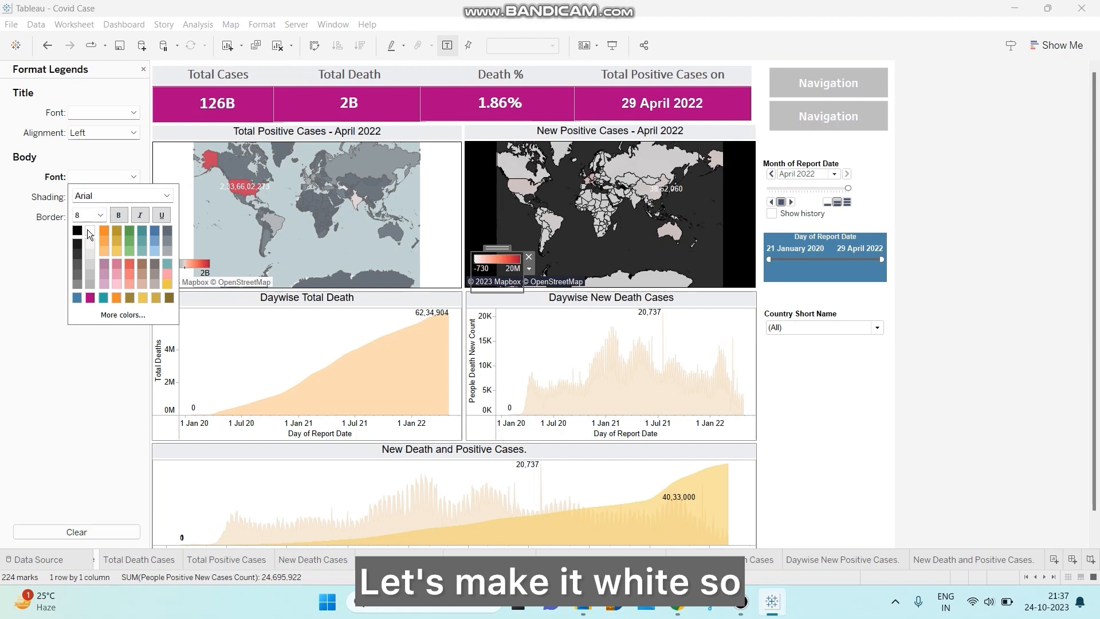
pyautogui.click(820, 413)
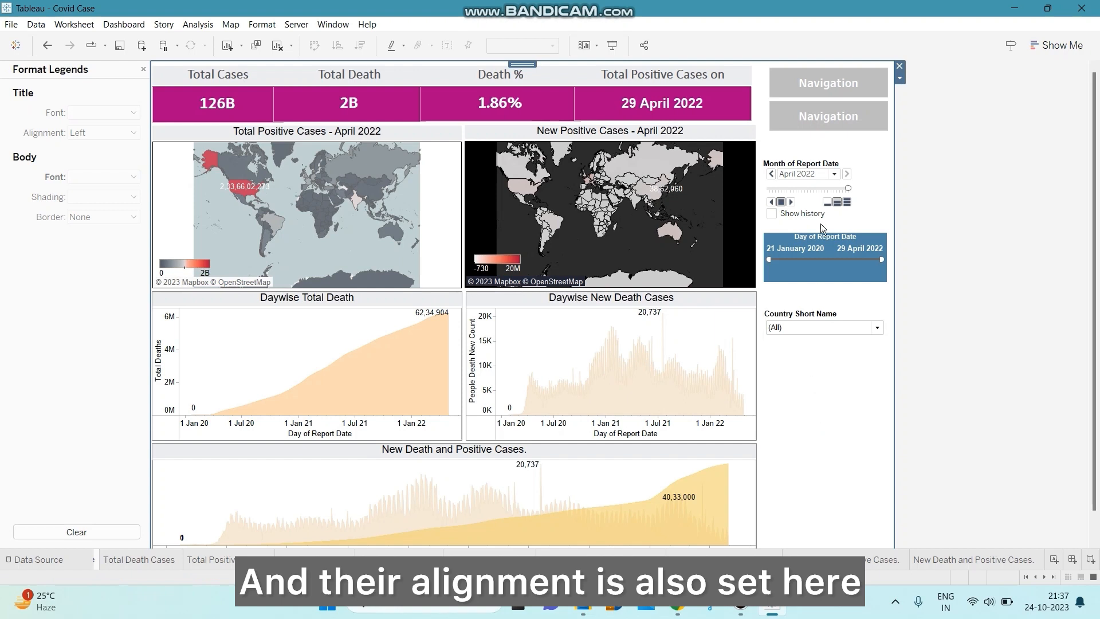
# - Align the Month of Report Date control above the Day of Report Date filter and widen it to the filter's width
pyautogui.click(845, 167)
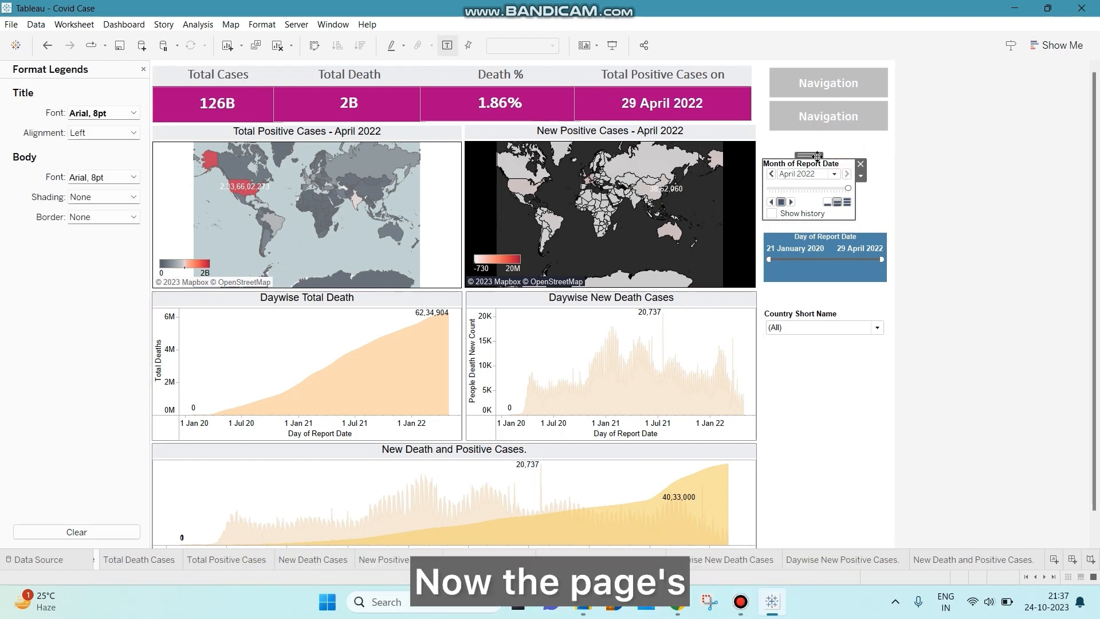
pyautogui.moveTo(815, 155); pyautogui.dragTo(816, 156)
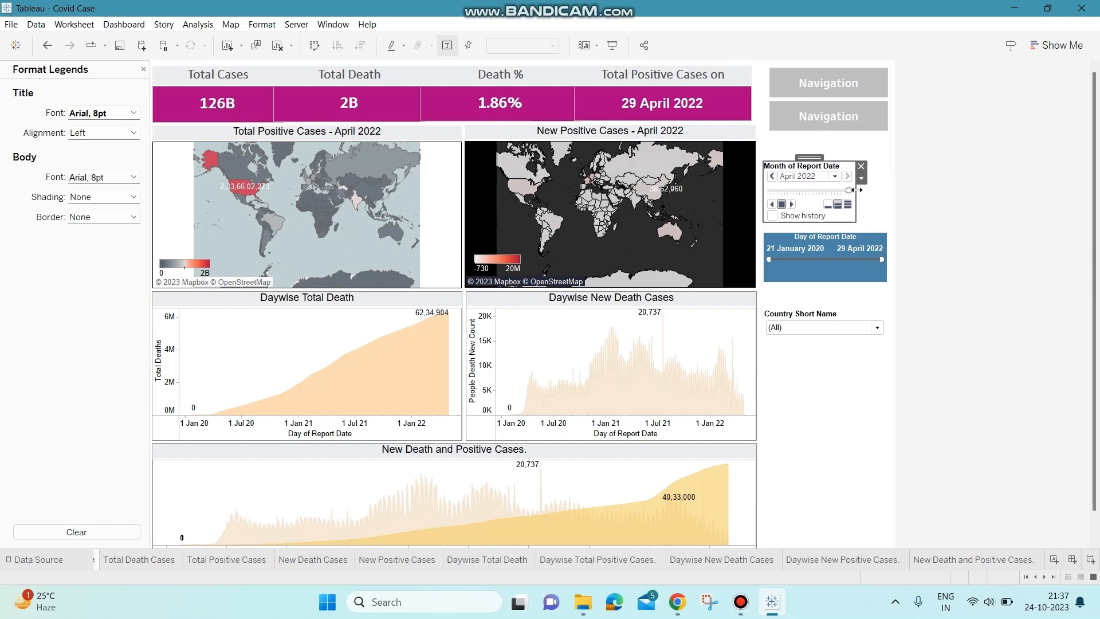
pyautogui.moveTo(857, 190); pyautogui.dragTo(887, 189)
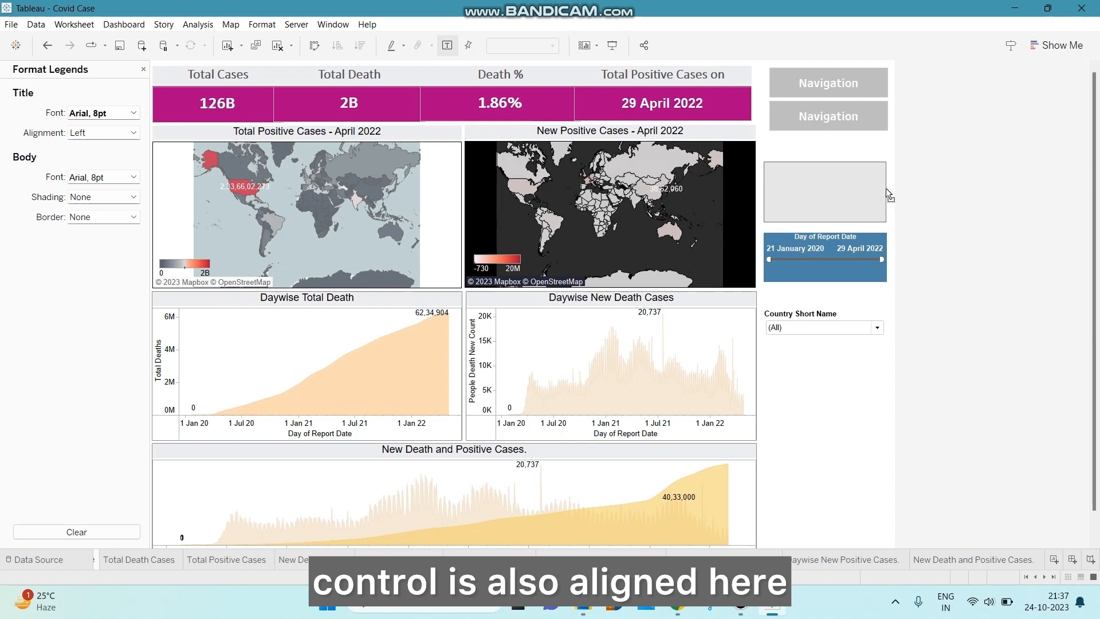
pyautogui.moveTo(886, 188); pyautogui.dragTo(886, 188)
# - Add a floating vertical container over the date and country controls, about 231 wide and 747 high, reaching the dashboard's lower edge
pyautogui.moveTo(68, 424); pyautogui.dragTo(761, 144)
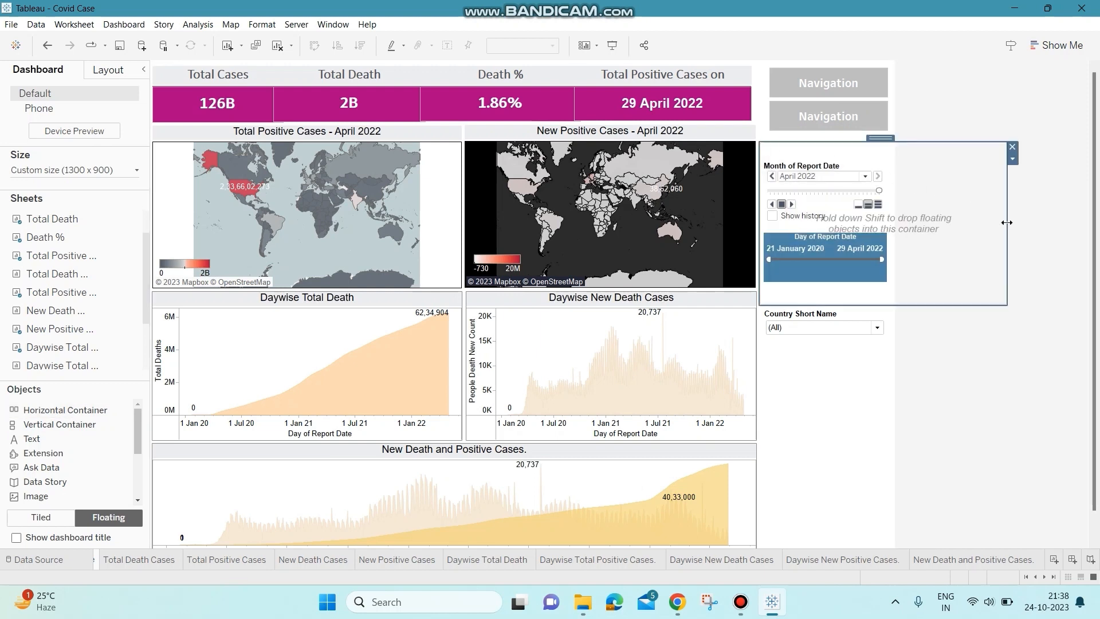
pyautogui.moveTo(1007, 222); pyautogui.dragTo(892, 225)
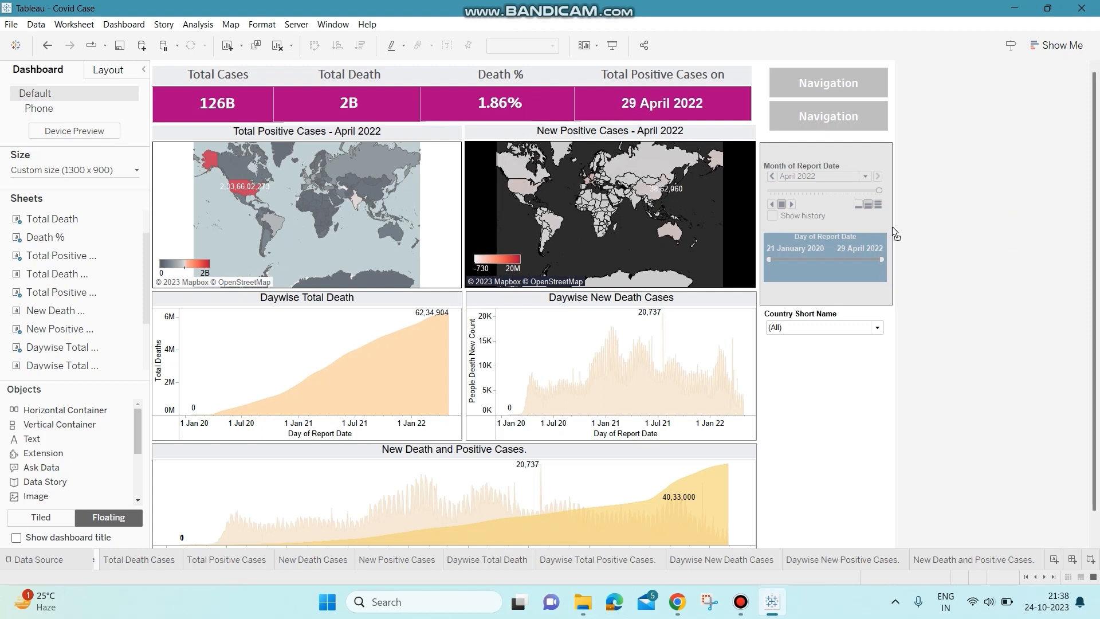
pyautogui.moveTo(830, 304); pyautogui.dragTo(821, 542)
pyautogui.scroll(-1, 759, 446)
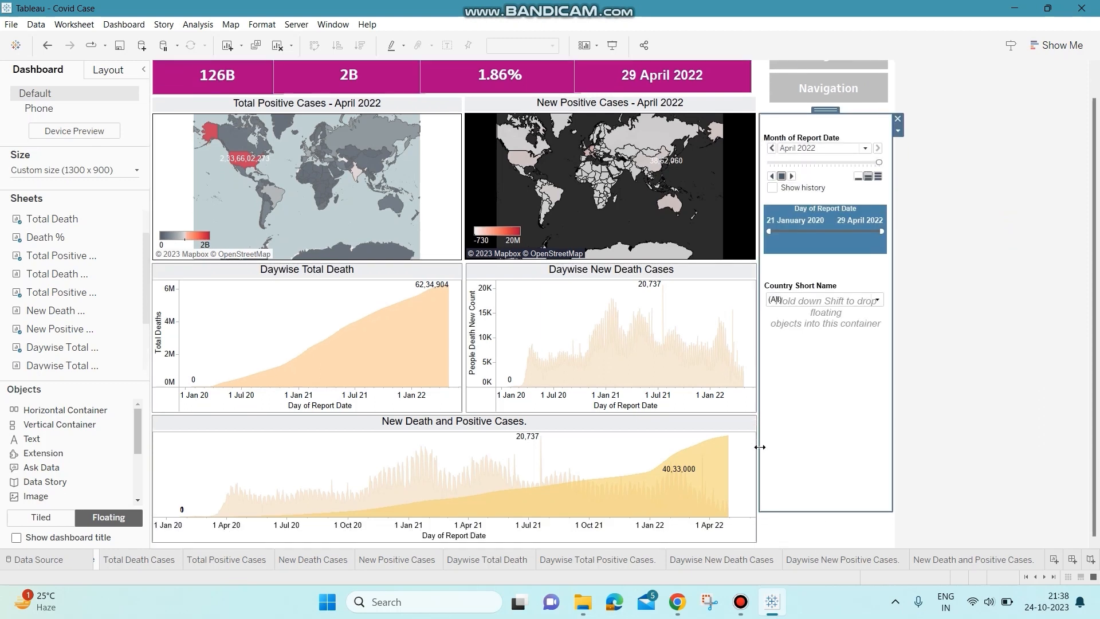
pyautogui.moveTo(805, 511); pyautogui.dragTo(805, 542)
# - Give the vertical container a light beige background and compare its color with the container on the Death dashboard
pyautogui.click(108, 69)
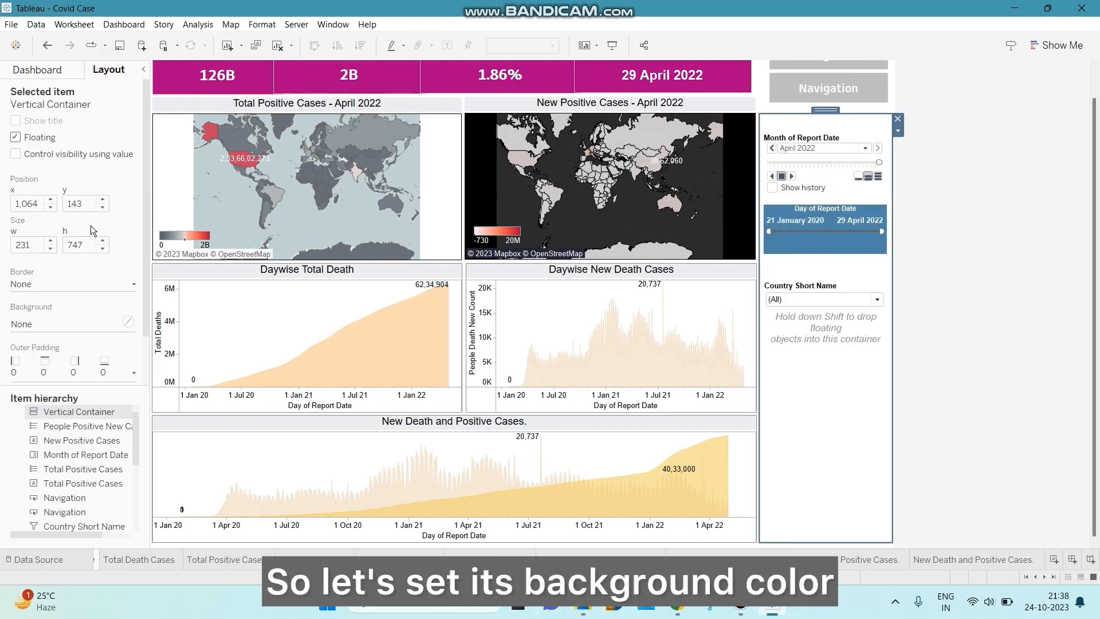
pyautogui.click(132, 323)
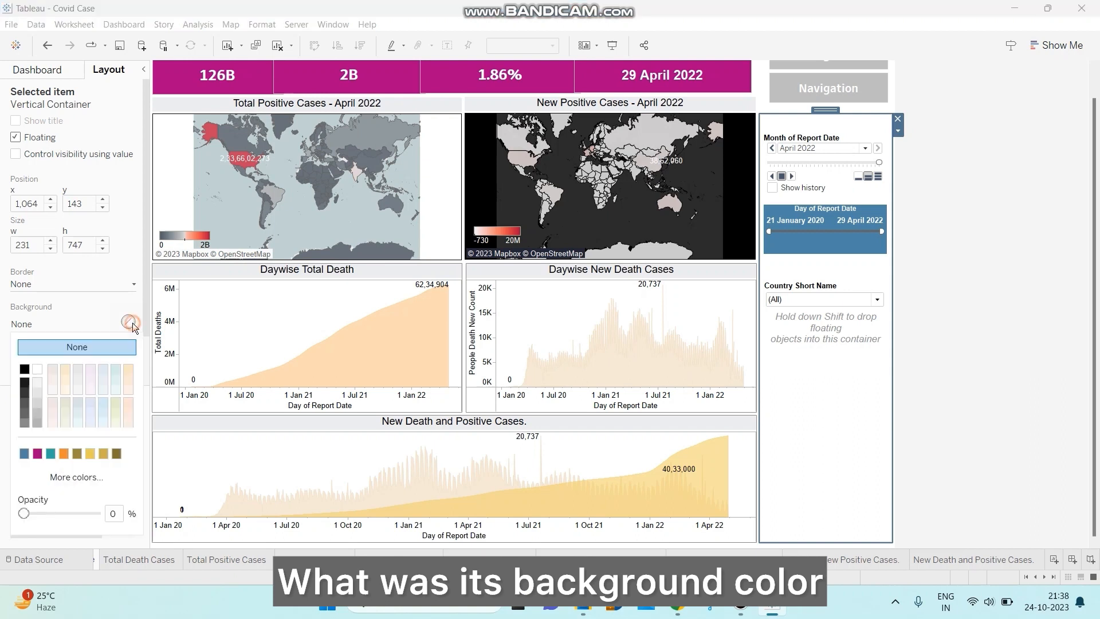
pyautogui.click(53, 386)
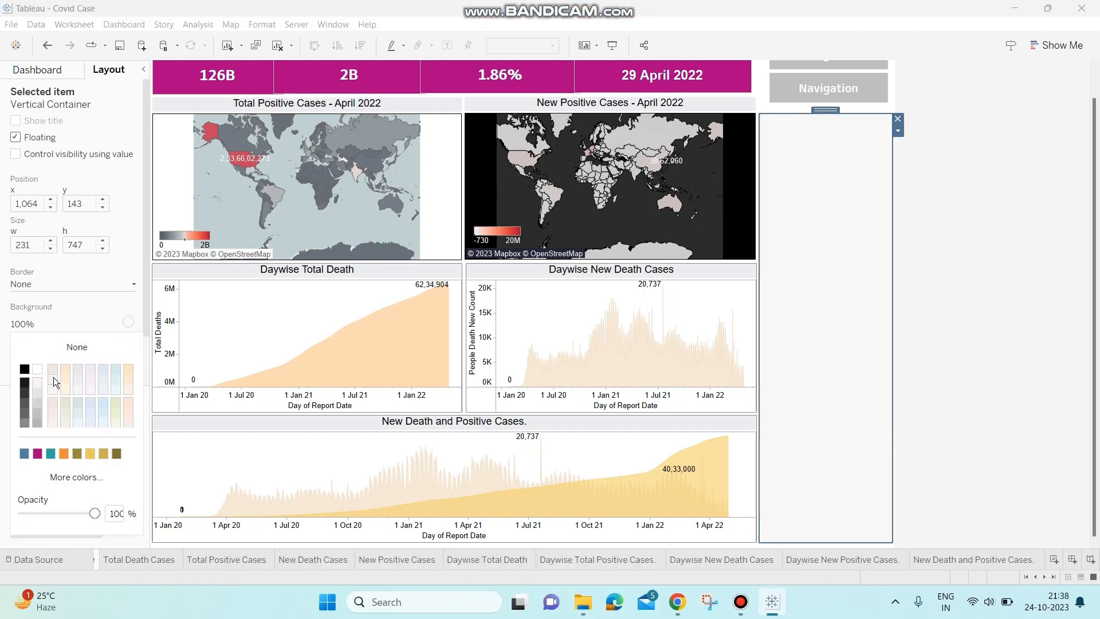
pyautogui.click(54, 366)
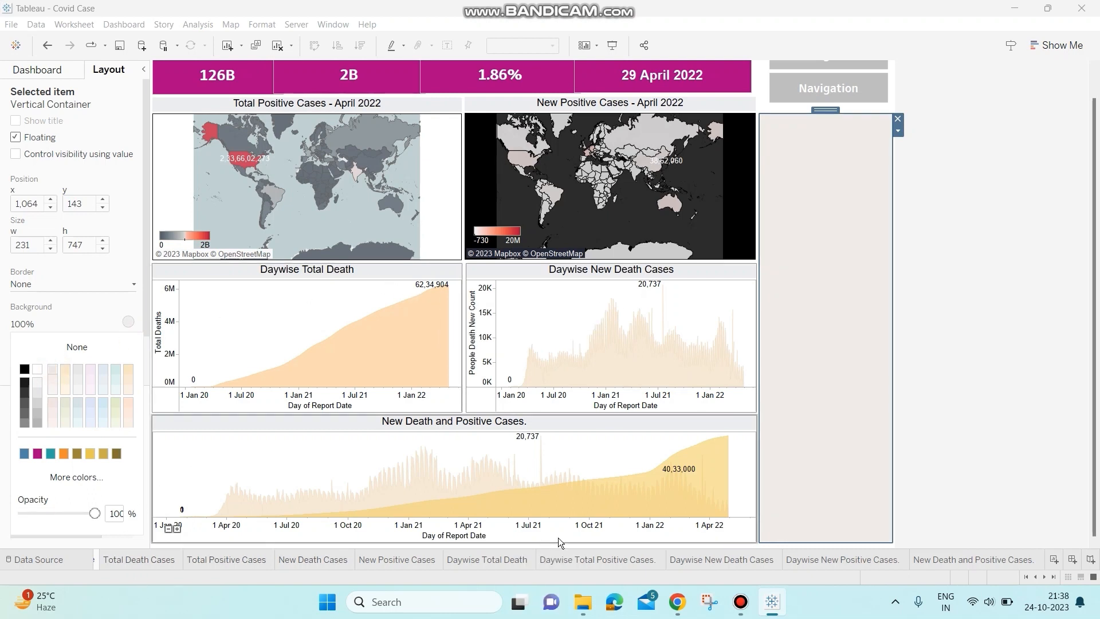
pyautogui.scroll(3, 243, 560)
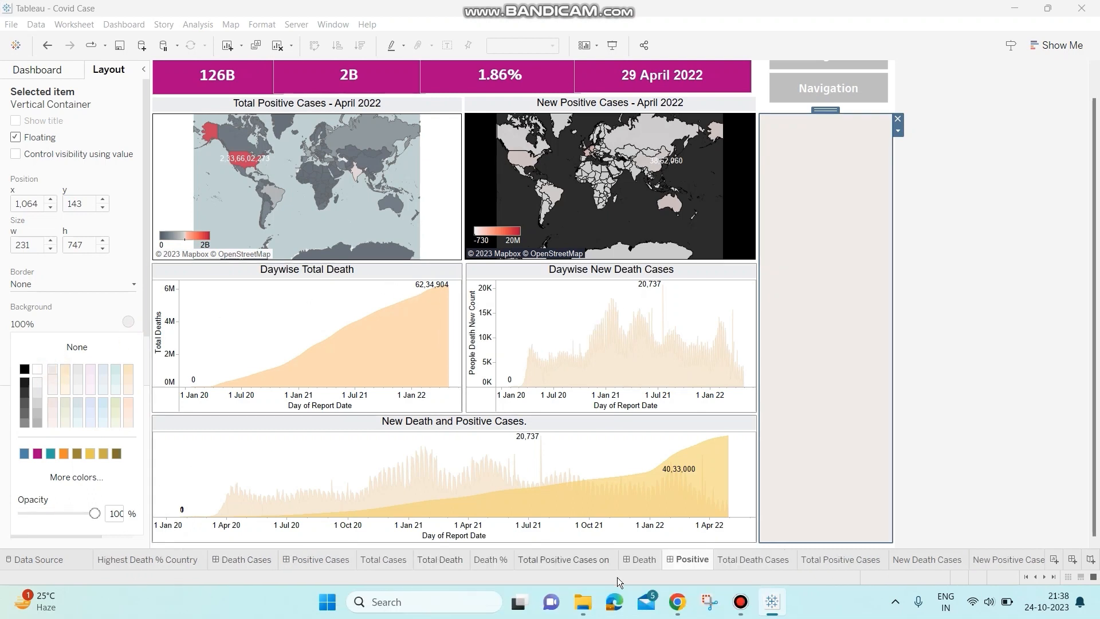
pyautogui.click(637, 560)
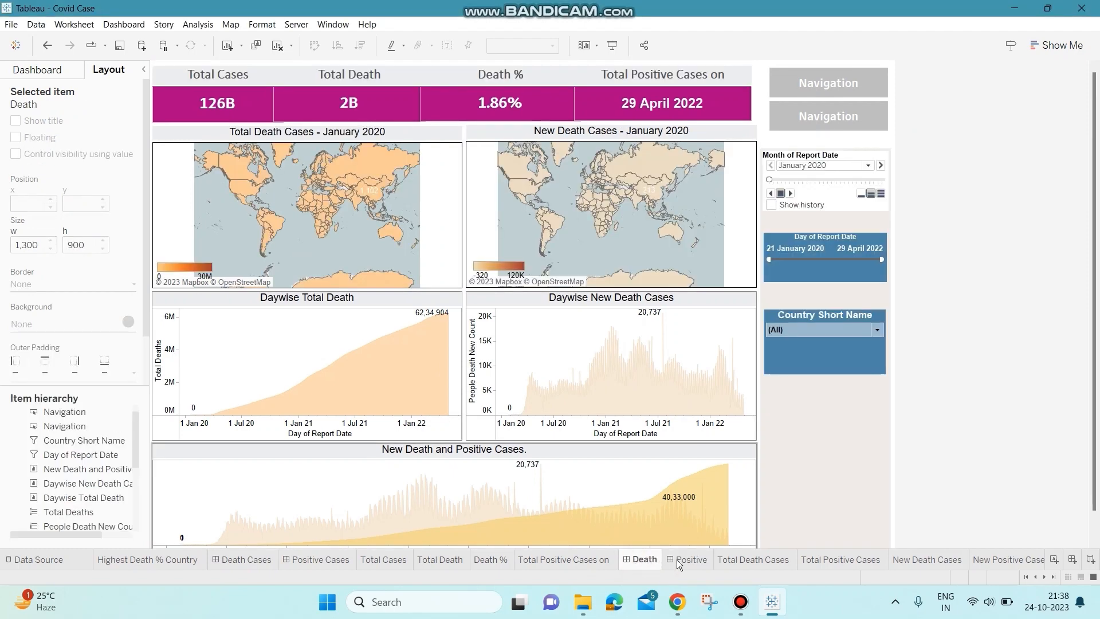
pyautogui.click(693, 560)
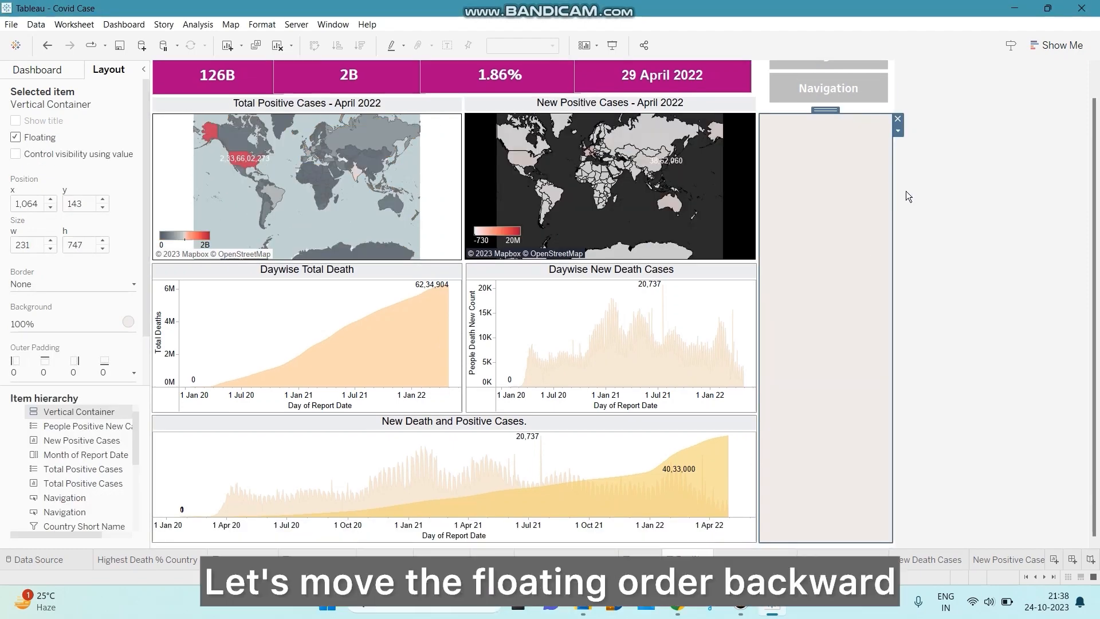
# - Send the vertical container to the back of the floating order, behind the date and country controls
pyautogui.click(898, 131)
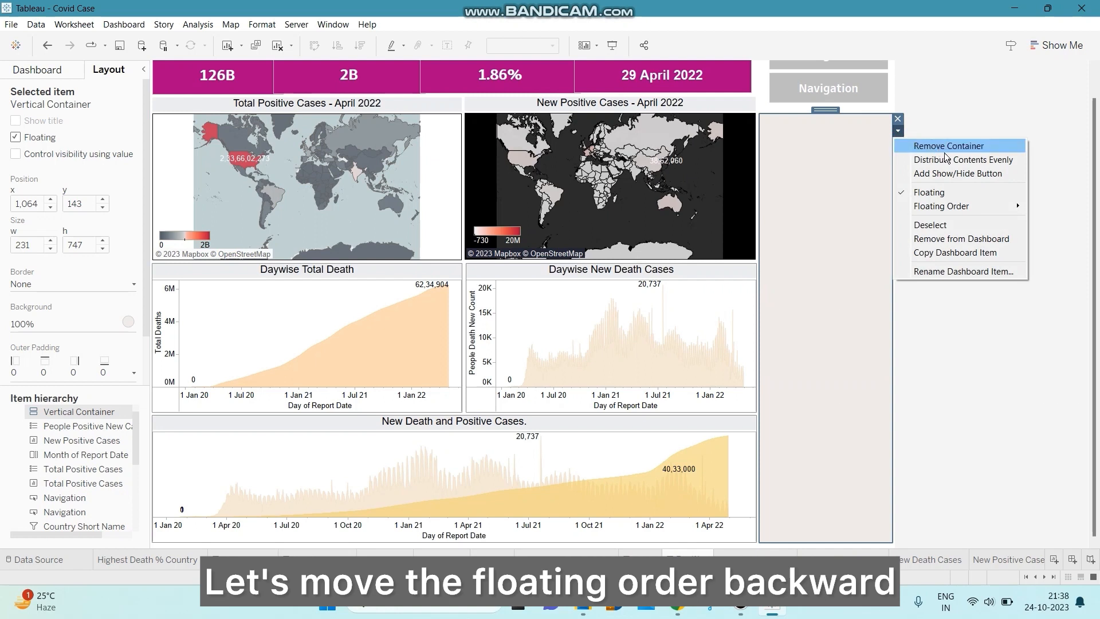
pyautogui.moveTo(965, 205)
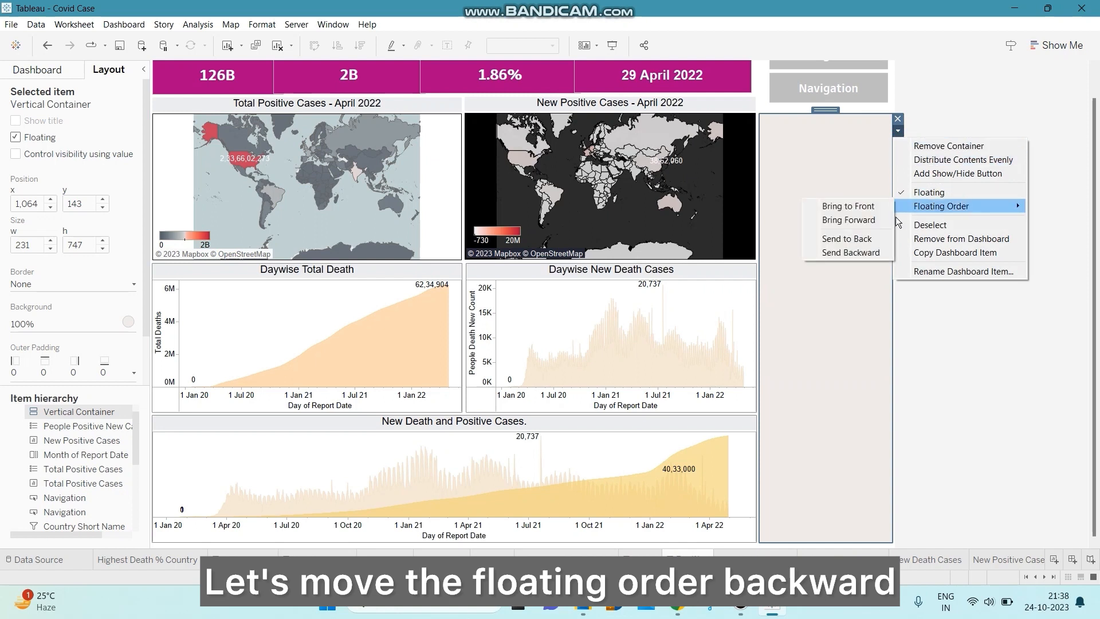
pyautogui.click(868, 253)
pyautogui.click(898, 132)
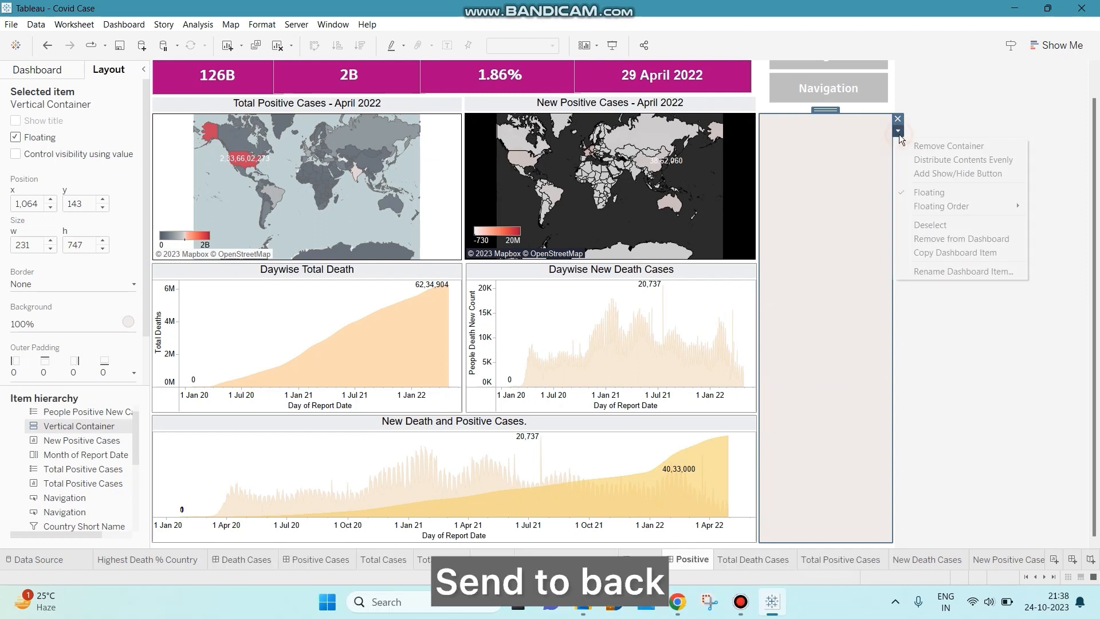
pyautogui.moveTo(965, 206)
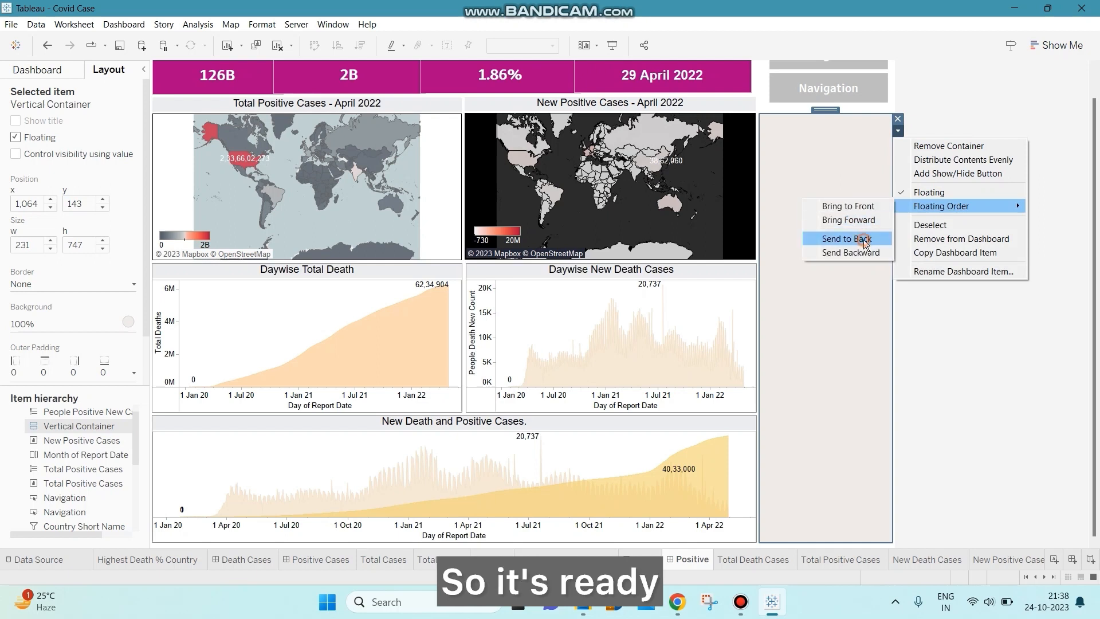
pyautogui.click(865, 239)
pyautogui.click(950, 267)
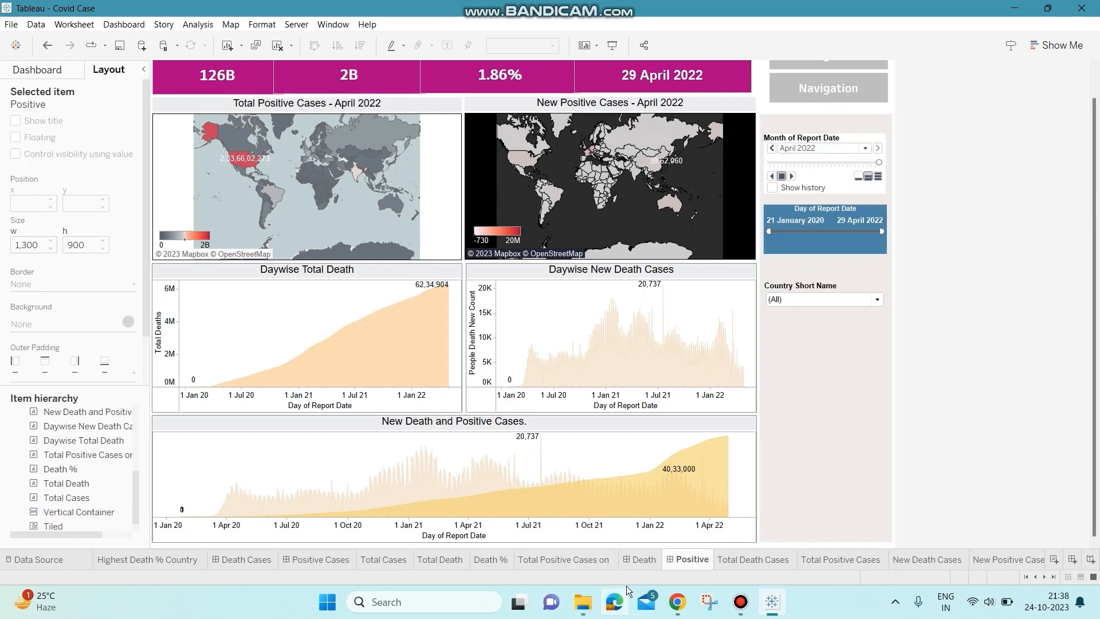
# - Compare the side container's alignment with the Death dashboard, lower its upper edge slightly, and move the Month of Report Date control up to y 177
pyautogui.click(631, 564)
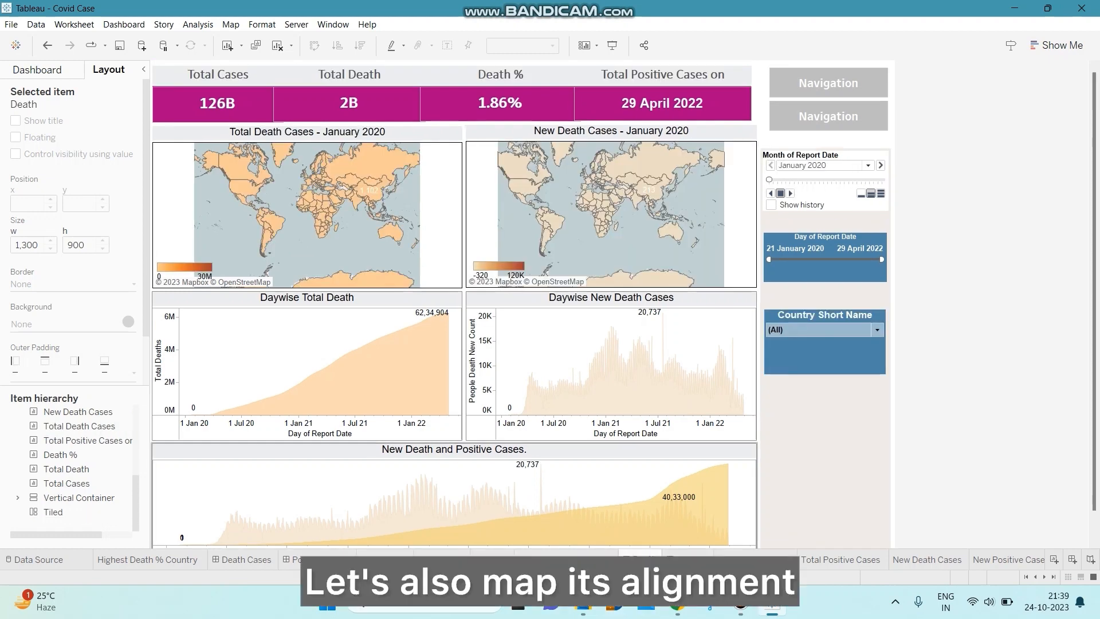
pyautogui.click(686, 561)
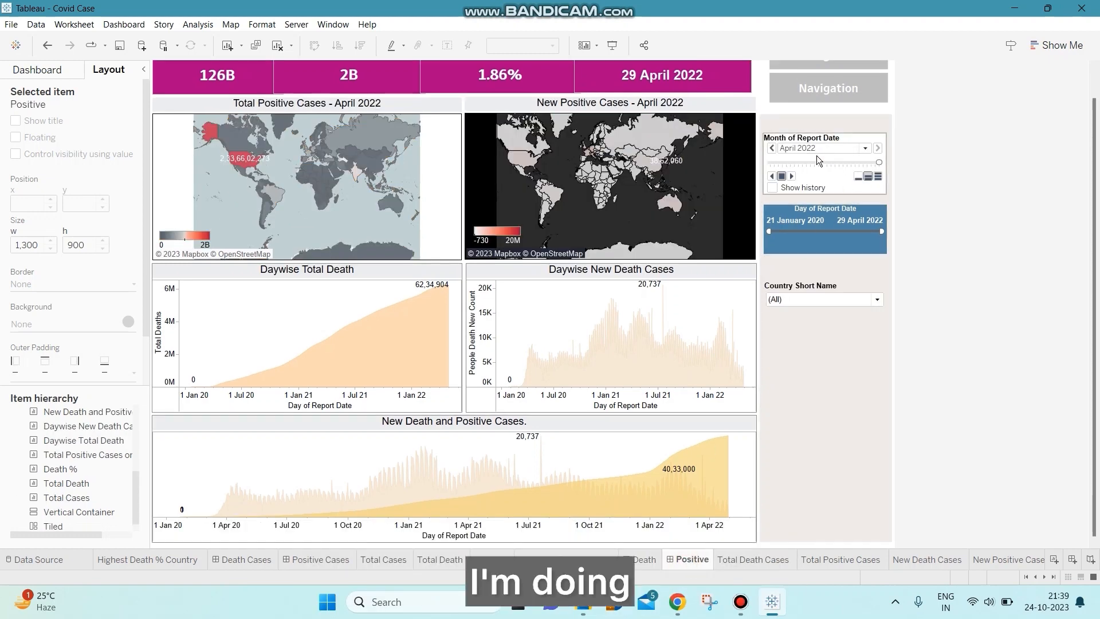
pyautogui.click(811, 125)
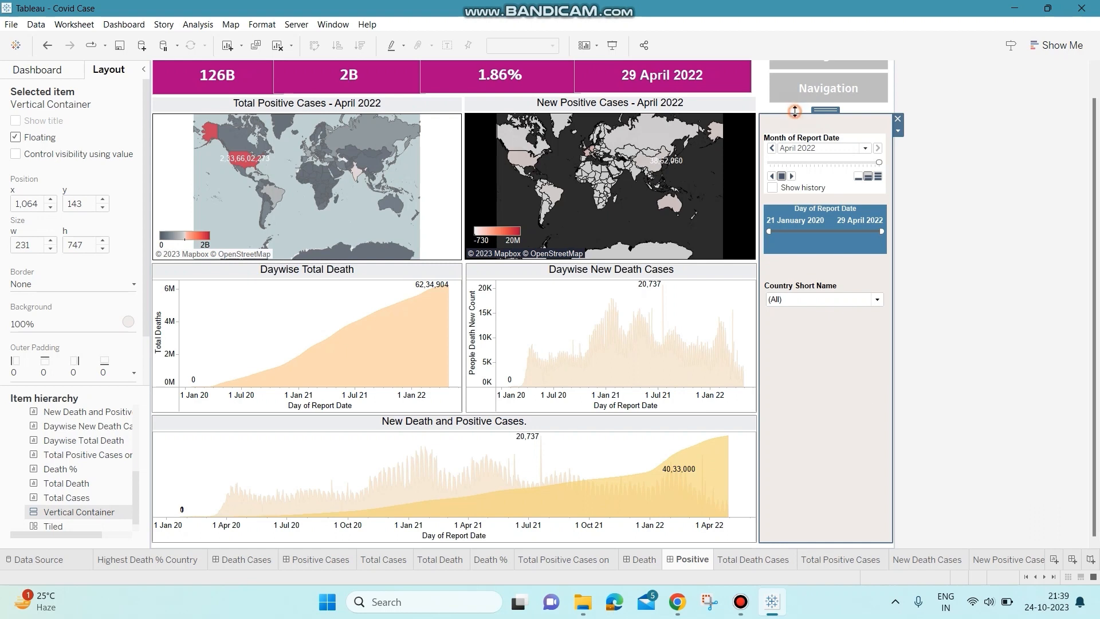
pyautogui.moveTo(795, 111); pyautogui.dragTo(823, 126)
pyautogui.click(800, 135)
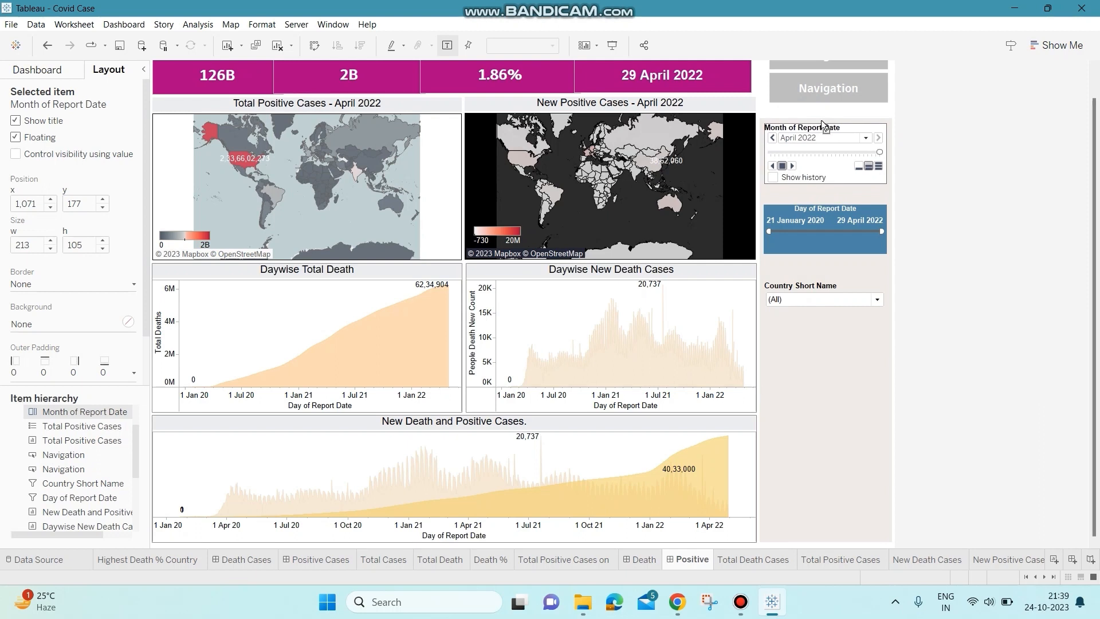
# - Give the Country Short Name filter on the Positive dashboard blue shading and an 11 pt body font
pyautogui.click(823, 215)
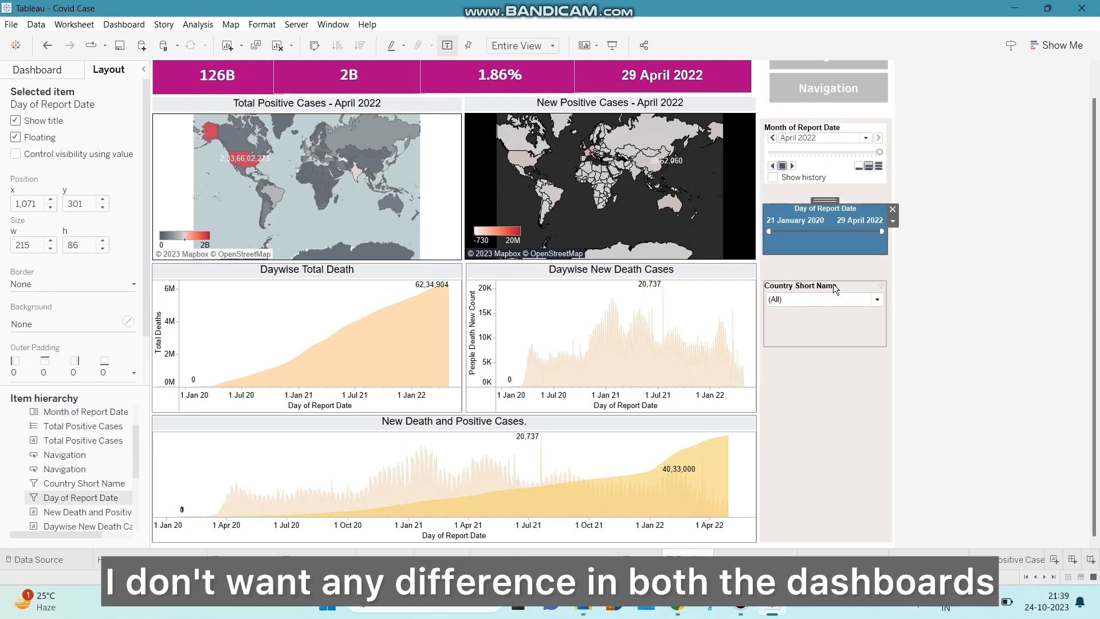
pyautogui.click(851, 325)
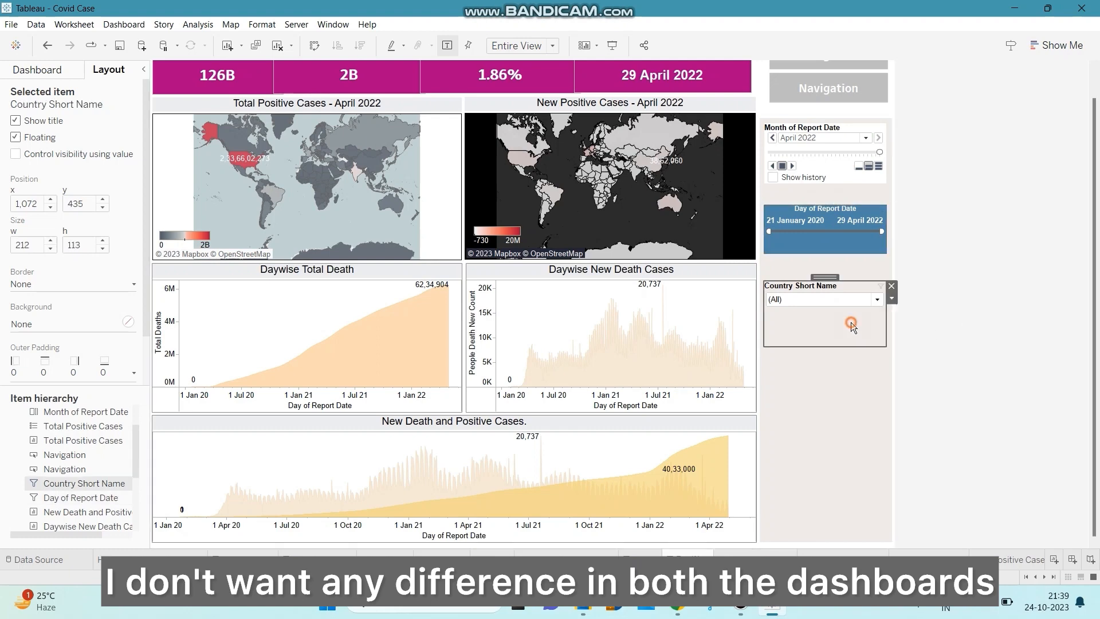
pyautogui.click(893, 301)
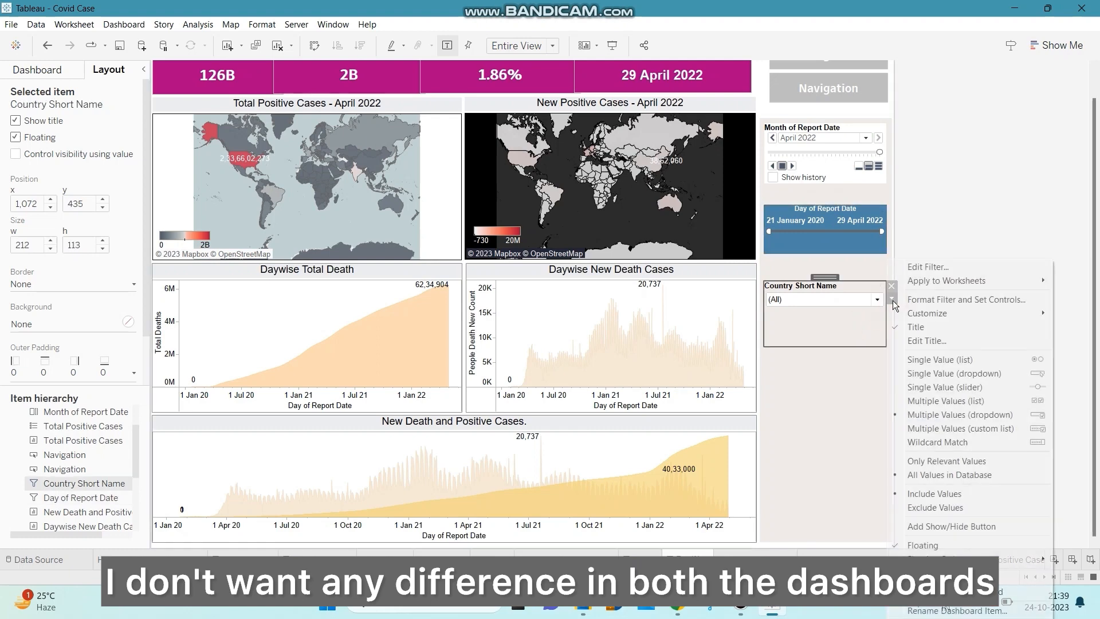
pyautogui.click(965, 300)
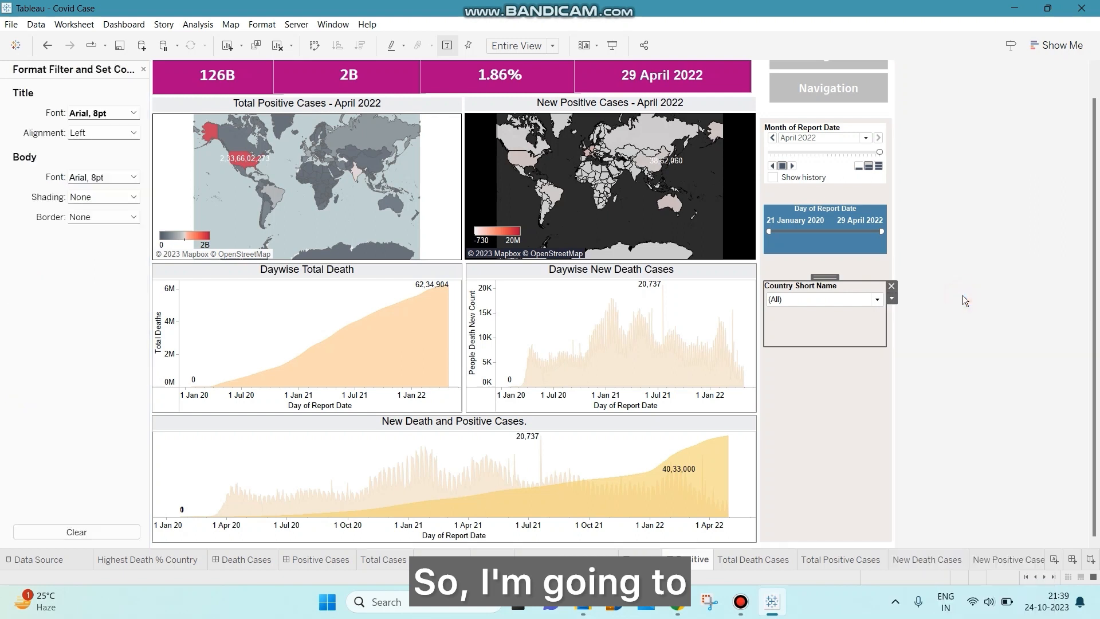
pyautogui.click(134, 197)
pyautogui.click(80, 296)
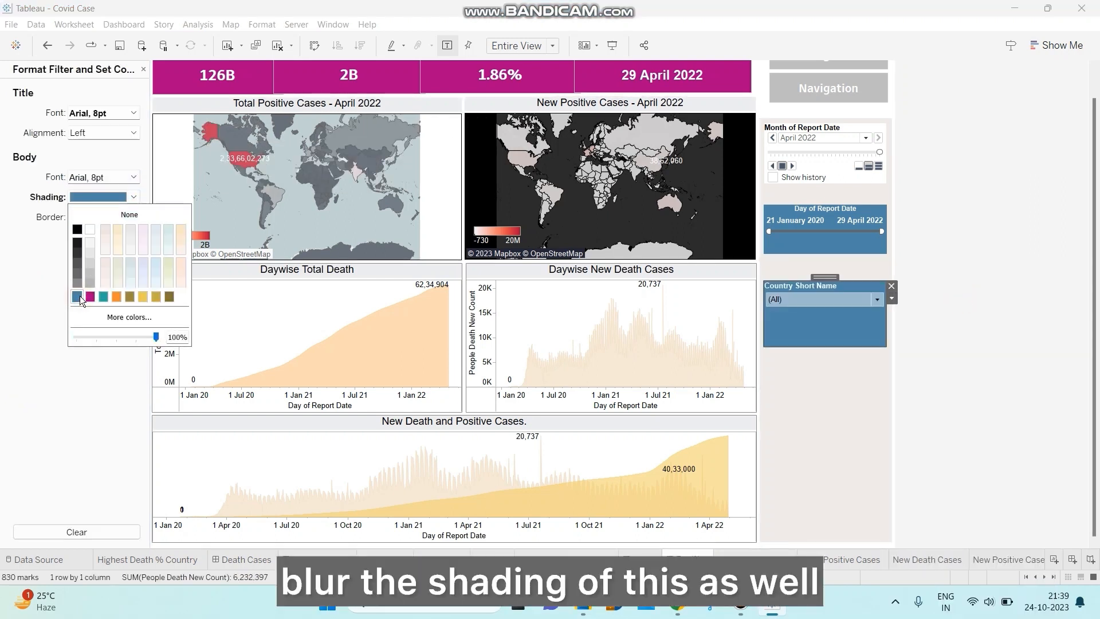
pyautogui.click(134, 178)
pyautogui.click(100, 215)
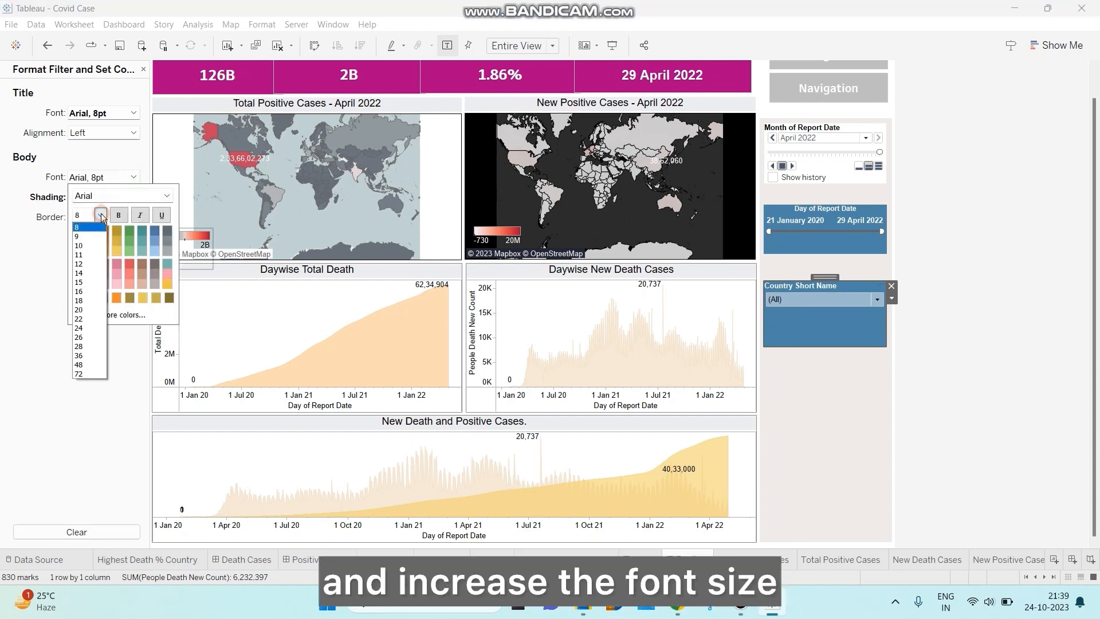
pyautogui.click(90, 255)
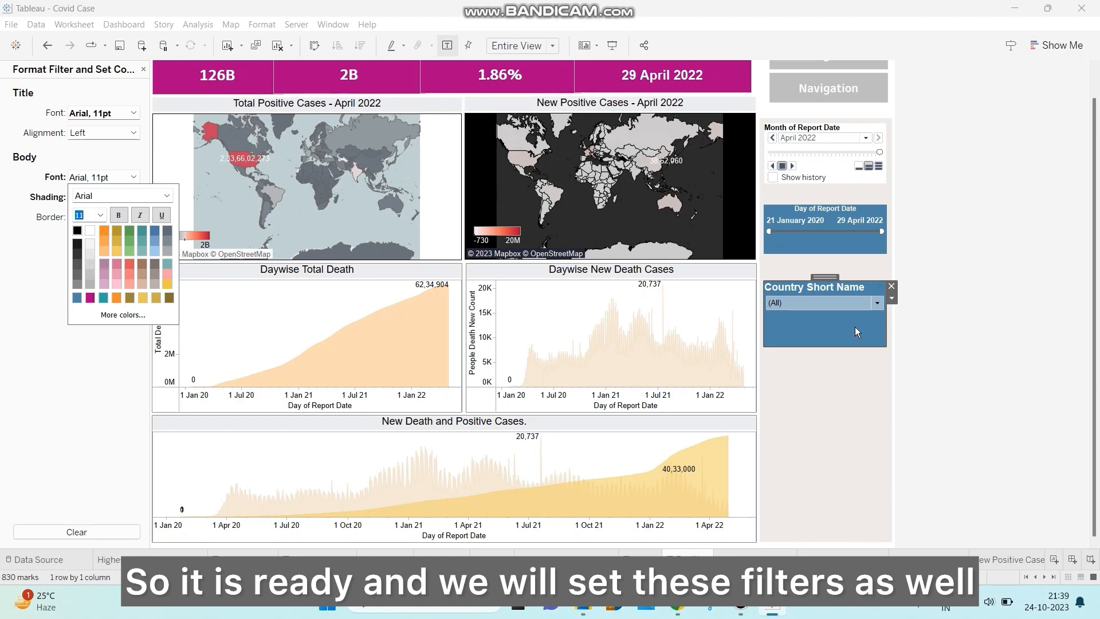
pyautogui.click(930, 365)
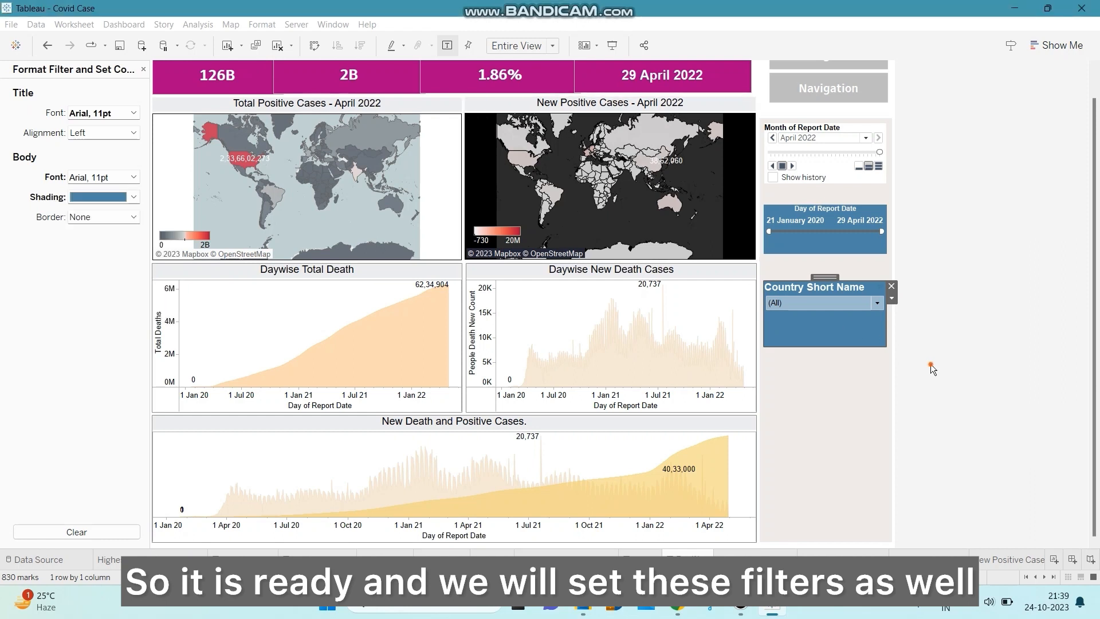
# - Shift the month, day and country controls slightly lower inside the side container
pyautogui.click(865, 221)
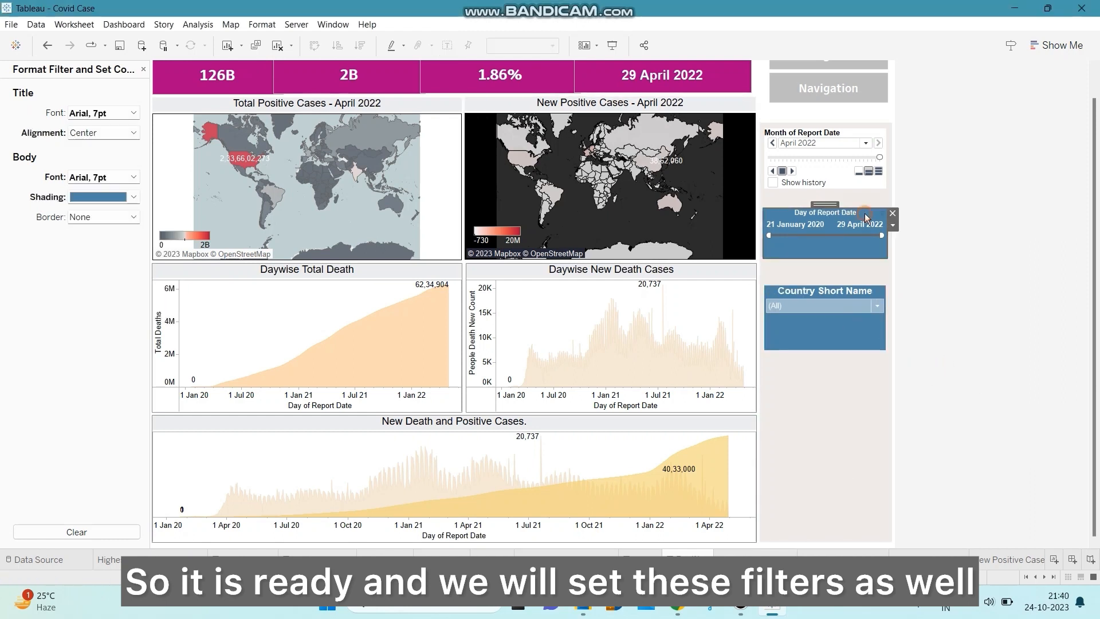
pyautogui.click(927, 255)
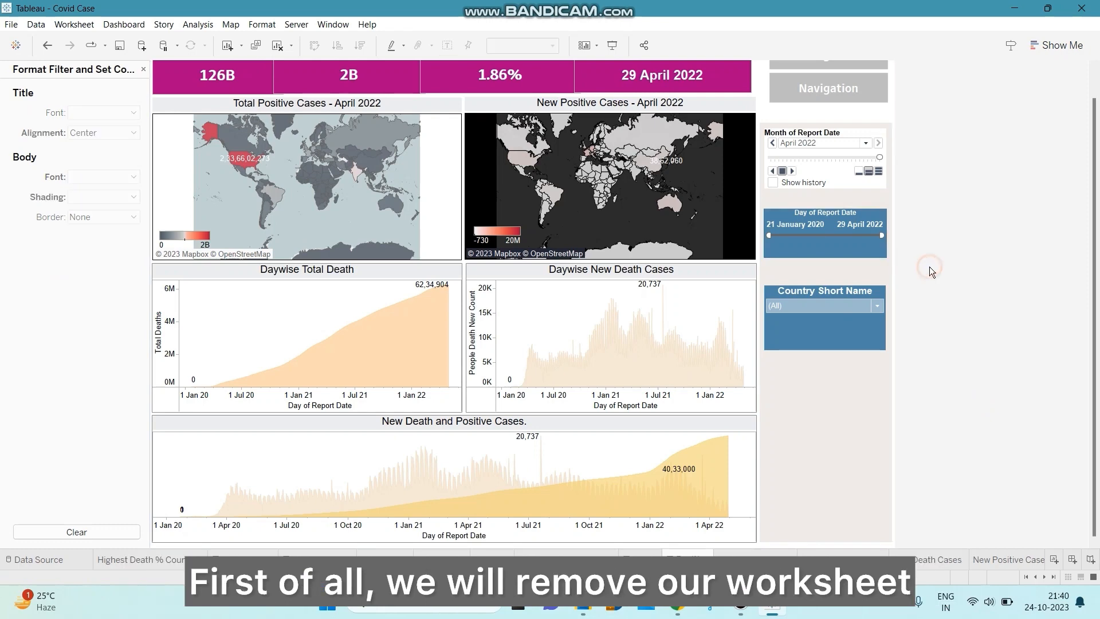
# - Replace the Daywise Total Death chart with a floating Daywise Total Positive Cases chart in the same spot, about 540 wide and 260 high
pyautogui.click(373, 273)
pyautogui.click(142, 70)
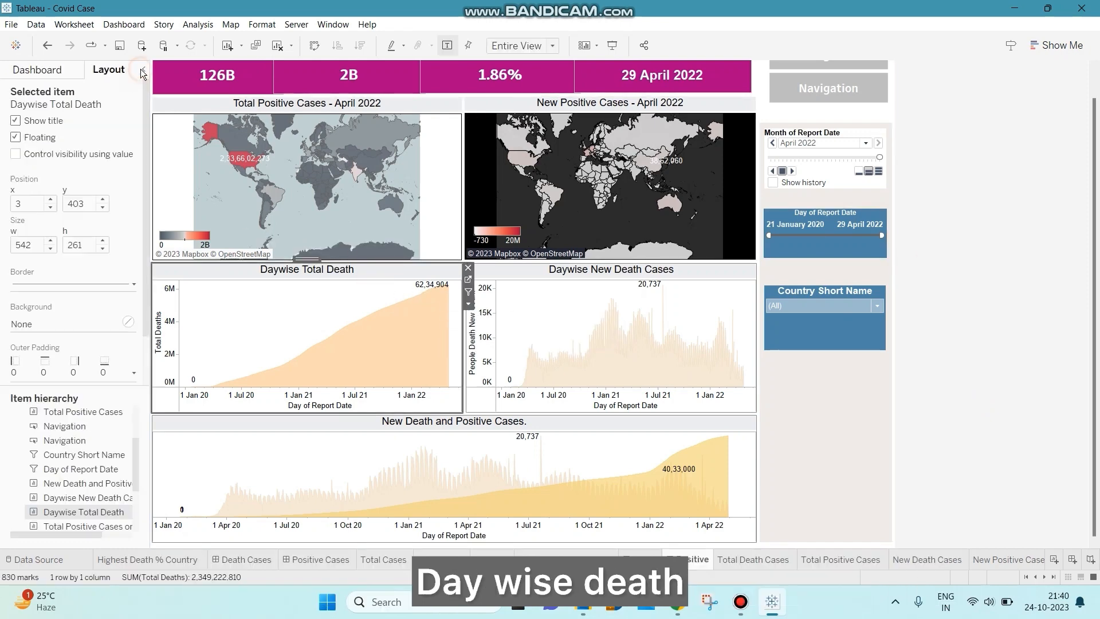
pyautogui.click(470, 267)
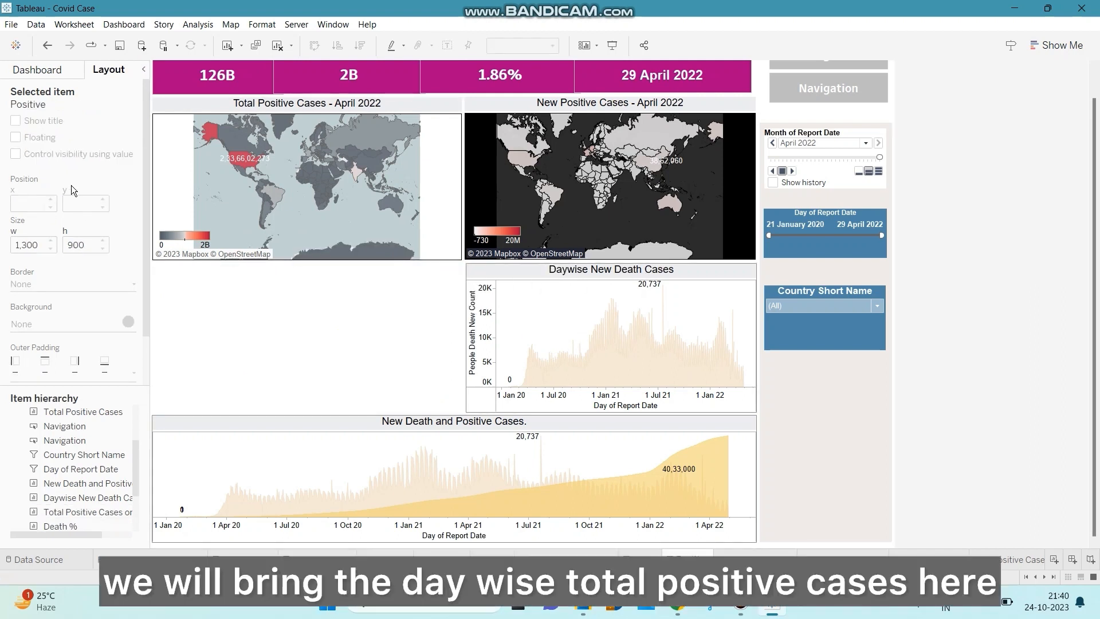
pyautogui.click(45, 70)
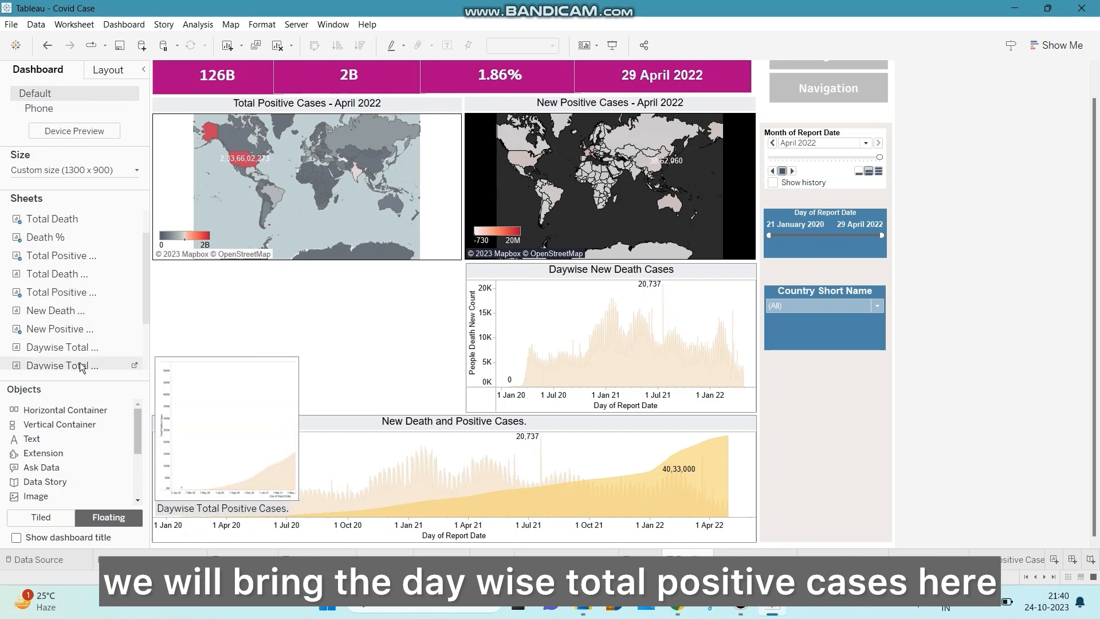
pyautogui.moveTo(80, 366); pyautogui.dragTo(159, 262)
pyautogui.moveTo(441, 325); pyautogui.dragTo(461, 327)
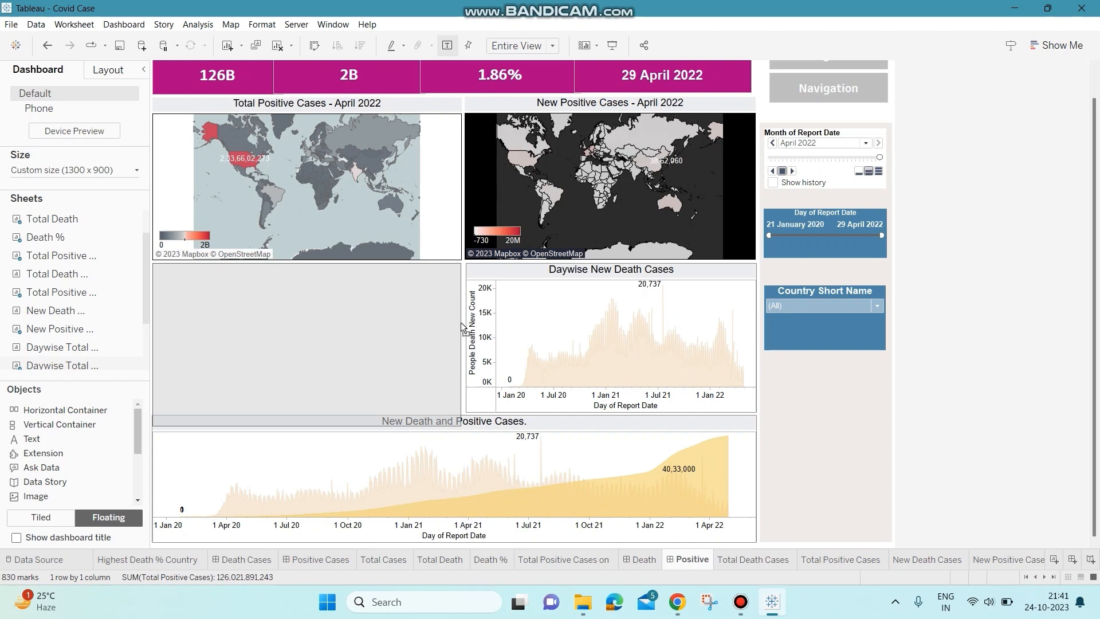
# - Replace the Daywise New Death Cases chart with a floating Daywise New Positive Cases chart in the same spot, about 508 wide and 259 high
pyautogui.click(516, 274)
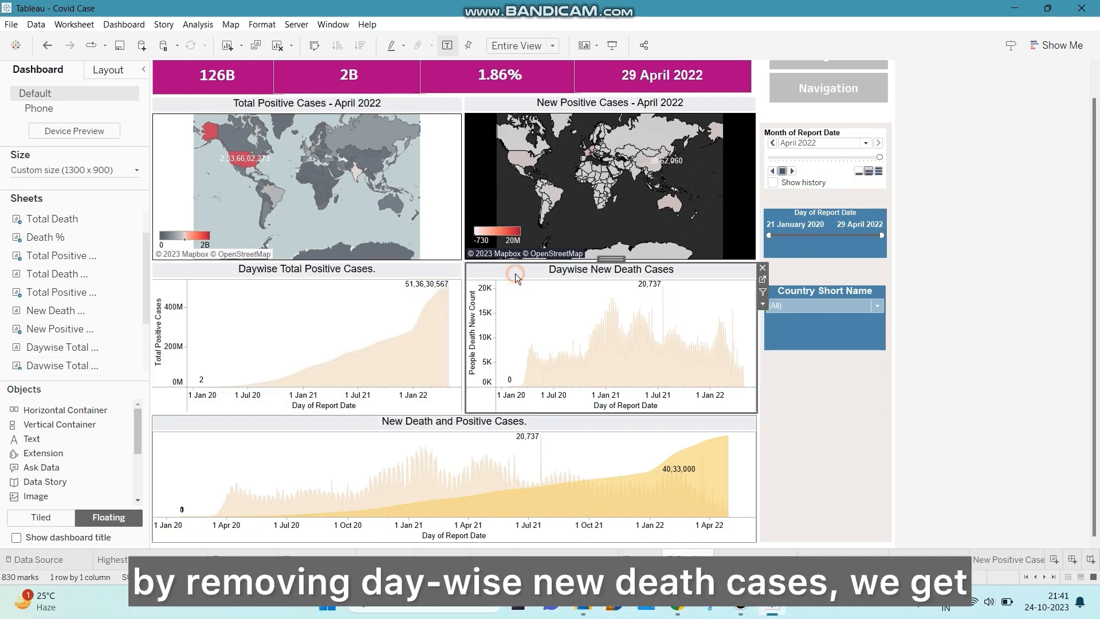
pyautogui.click(762, 268)
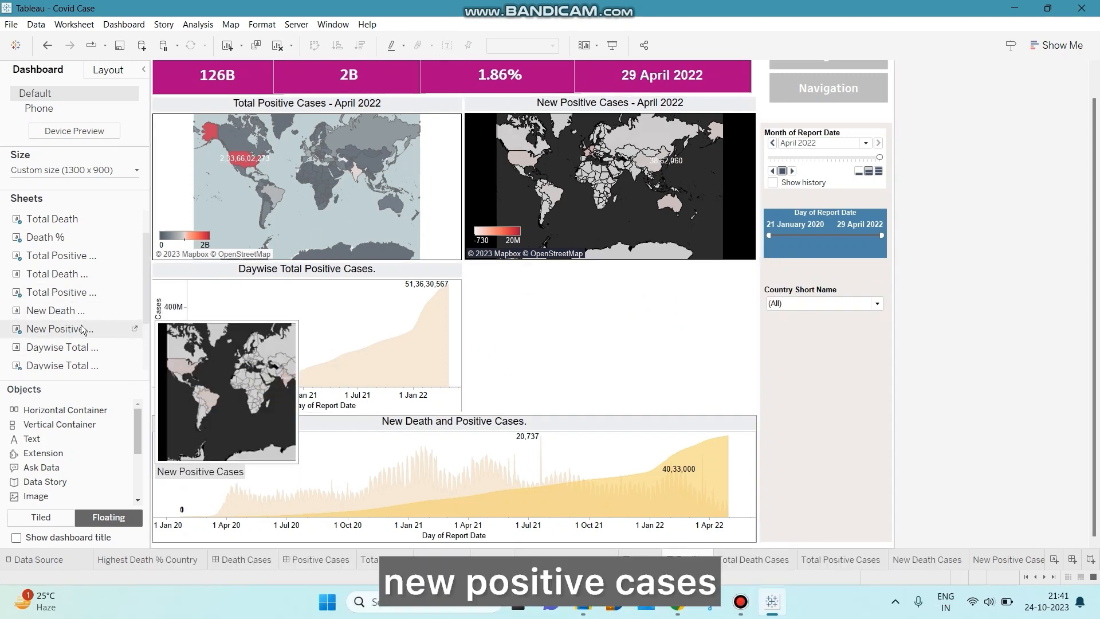
pyautogui.scroll(-2, 79, 258)
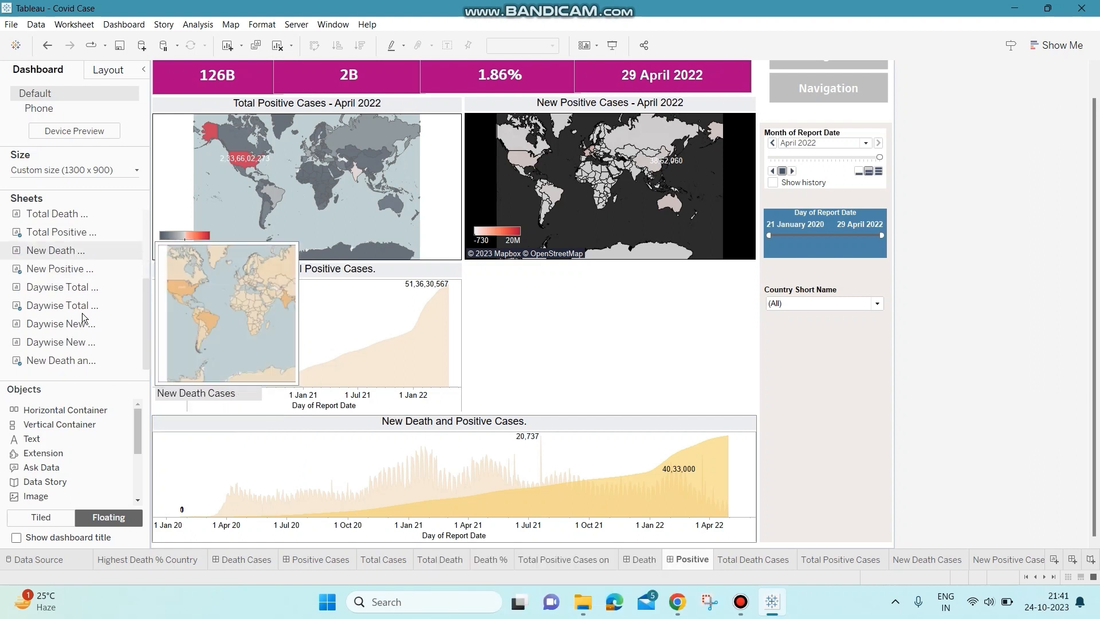
pyautogui.moveTo(83, 347); pyautogui.dragTo(469, 270)
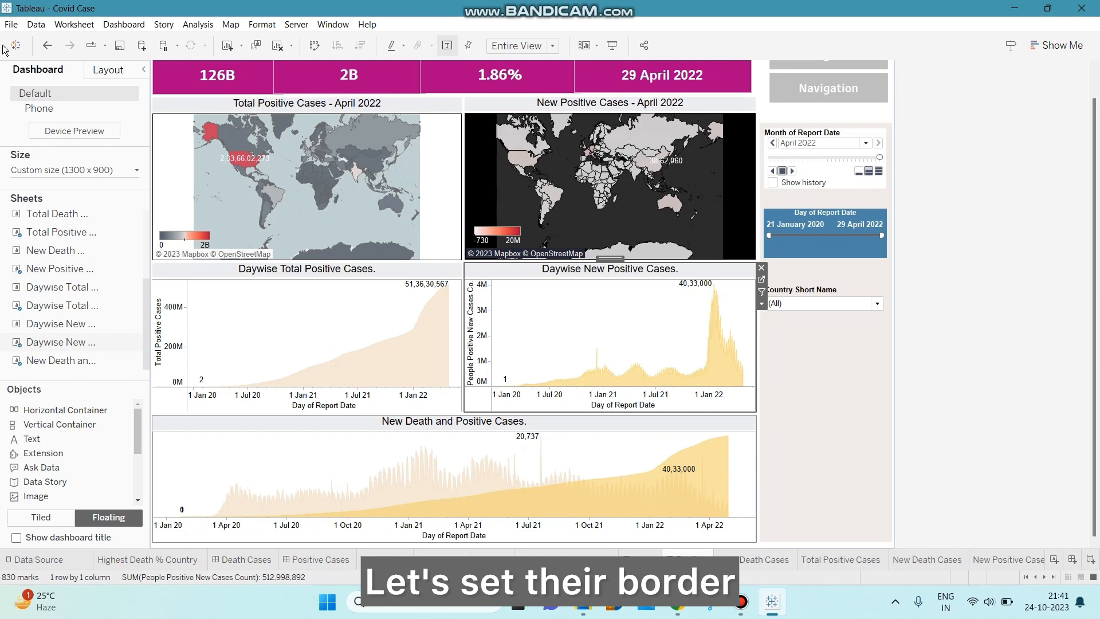
# - Give the Daywise New Positive Cases chart a solid grey border at the thinnest width
pyautogui.click(108, 69)
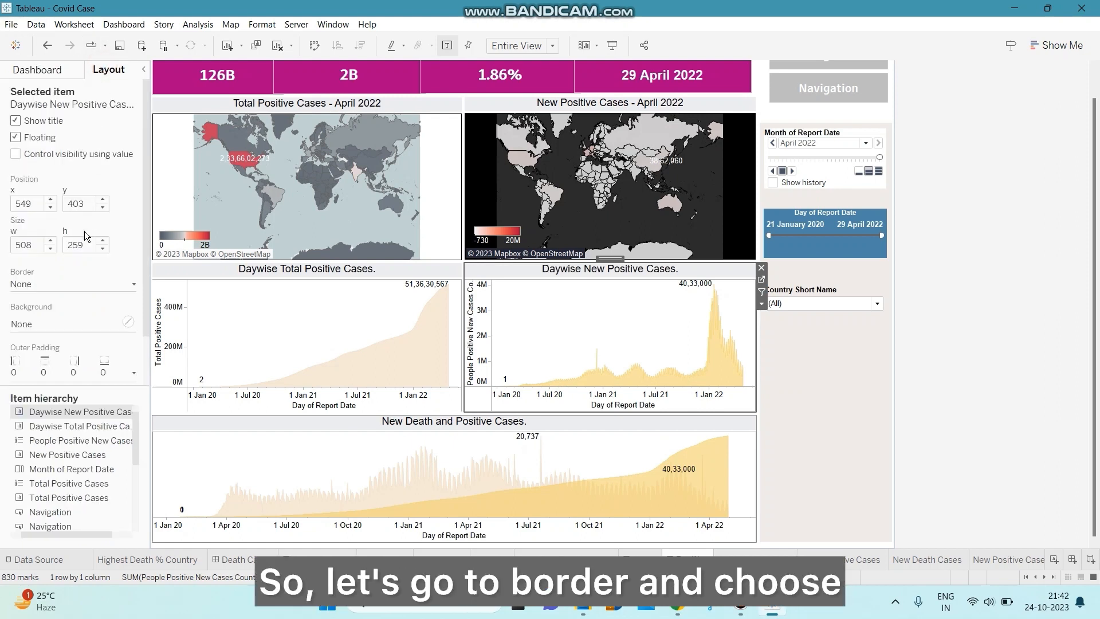
pyautogui.click(46, 286)
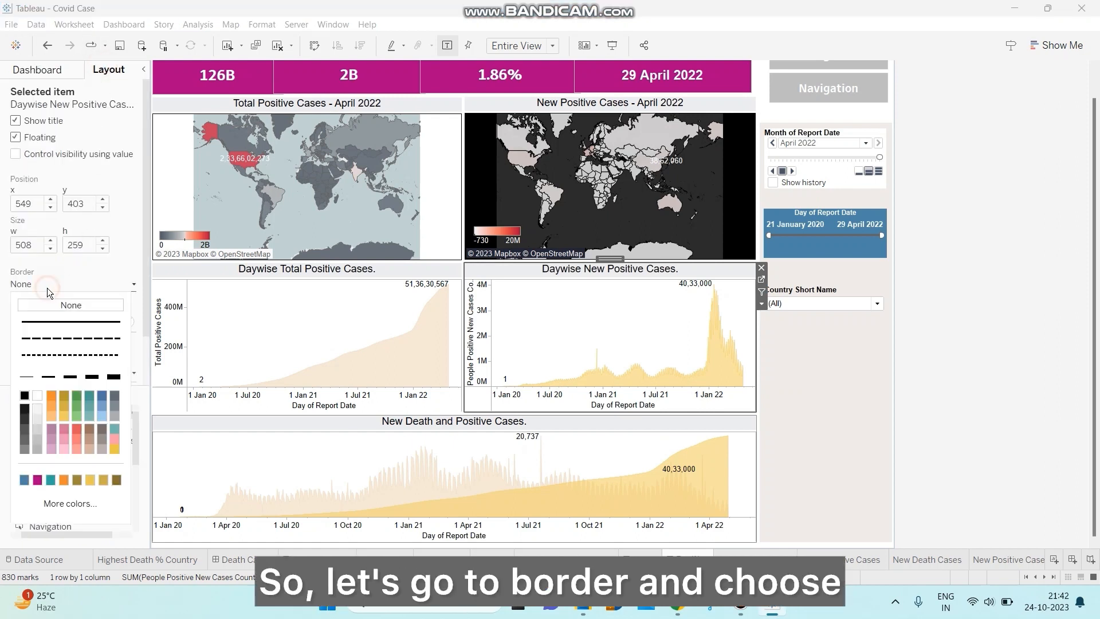
pyautogui.click(27, 377)
pyautogui.click(23, 449)
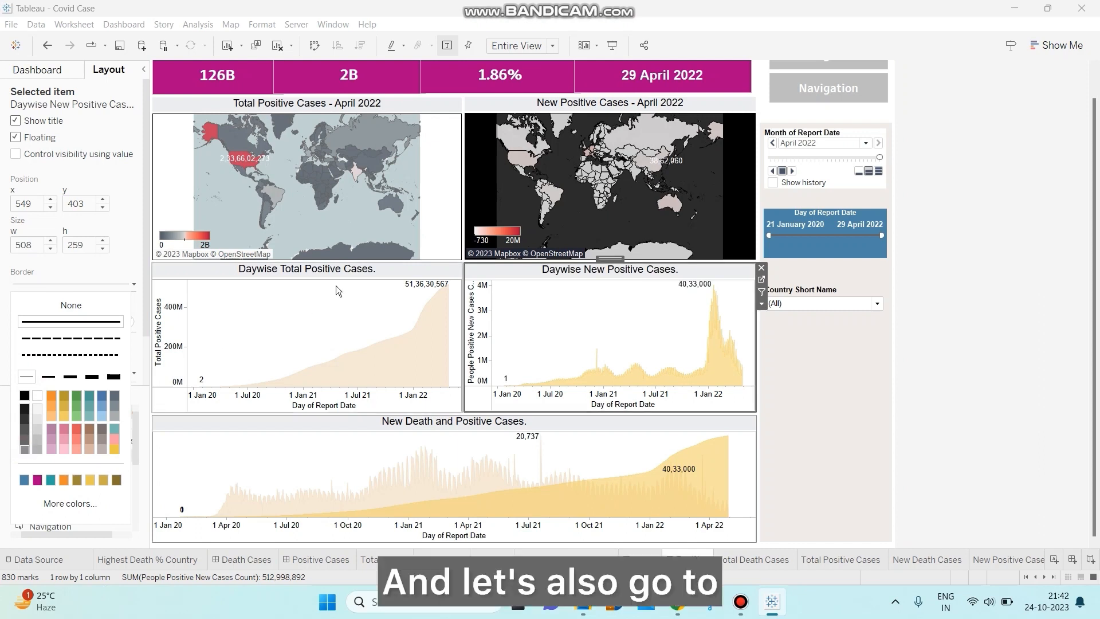
# - Add the same thin solid grey border to the Daywise Total Positive Cases chart
pyautogui.click(415, 275)
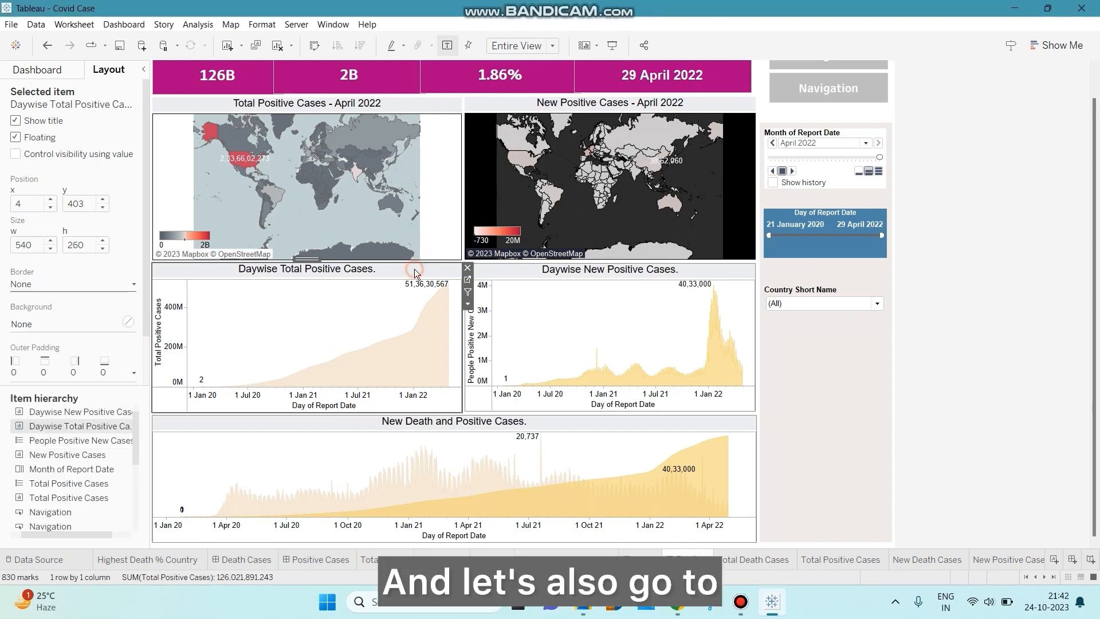
pyautogui.click(94, 283)
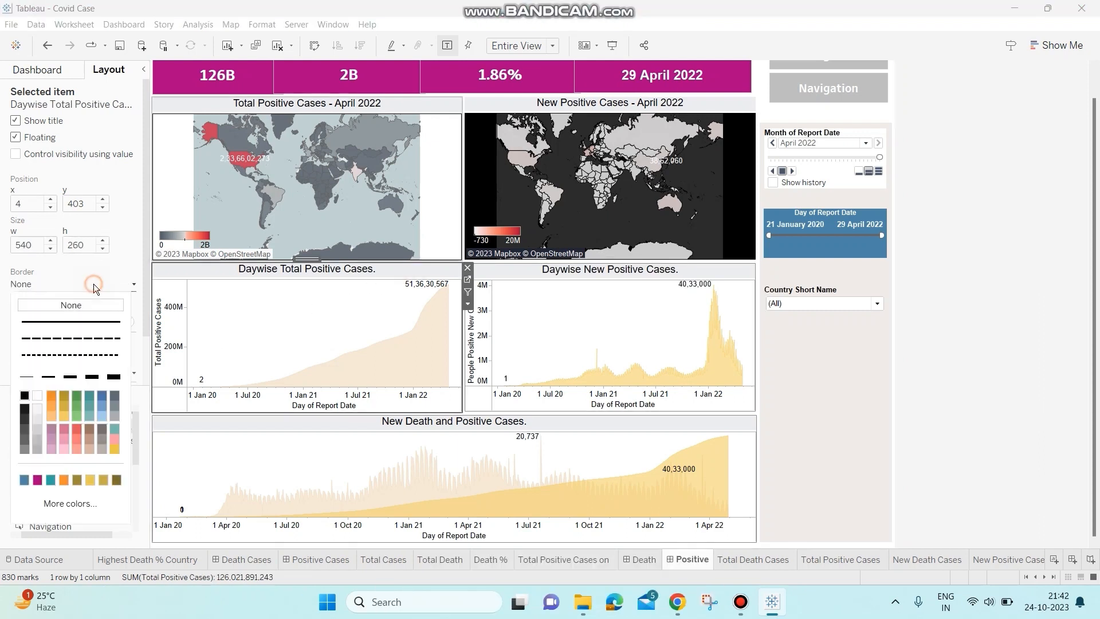
pyautogui.click(27, 376)
pyautogui.click(25, 451)
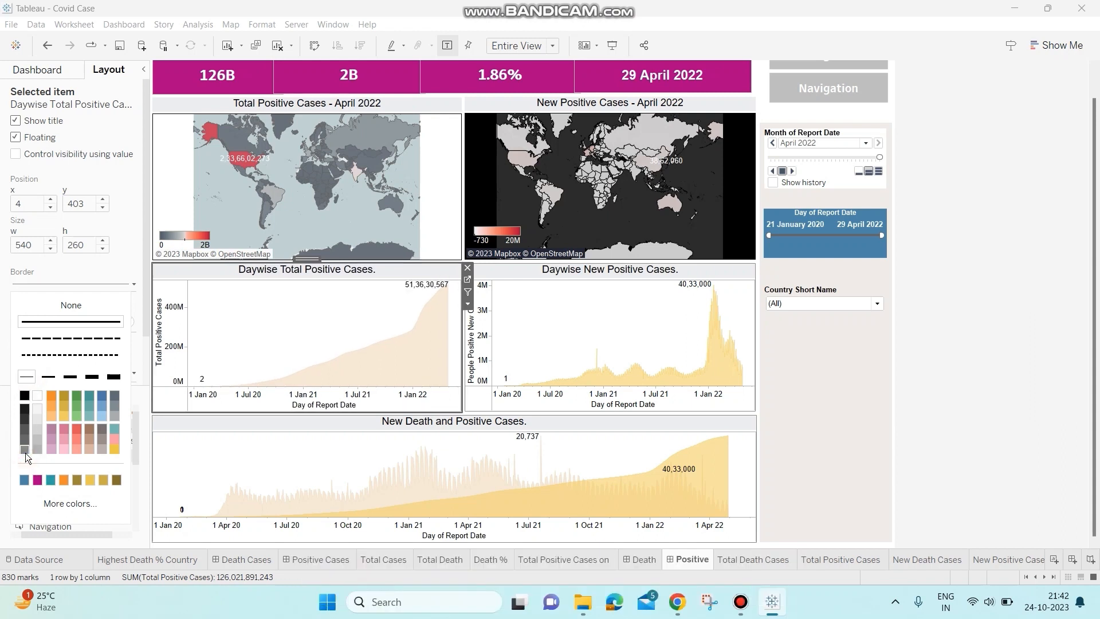
pyautogui.click(859, 374)
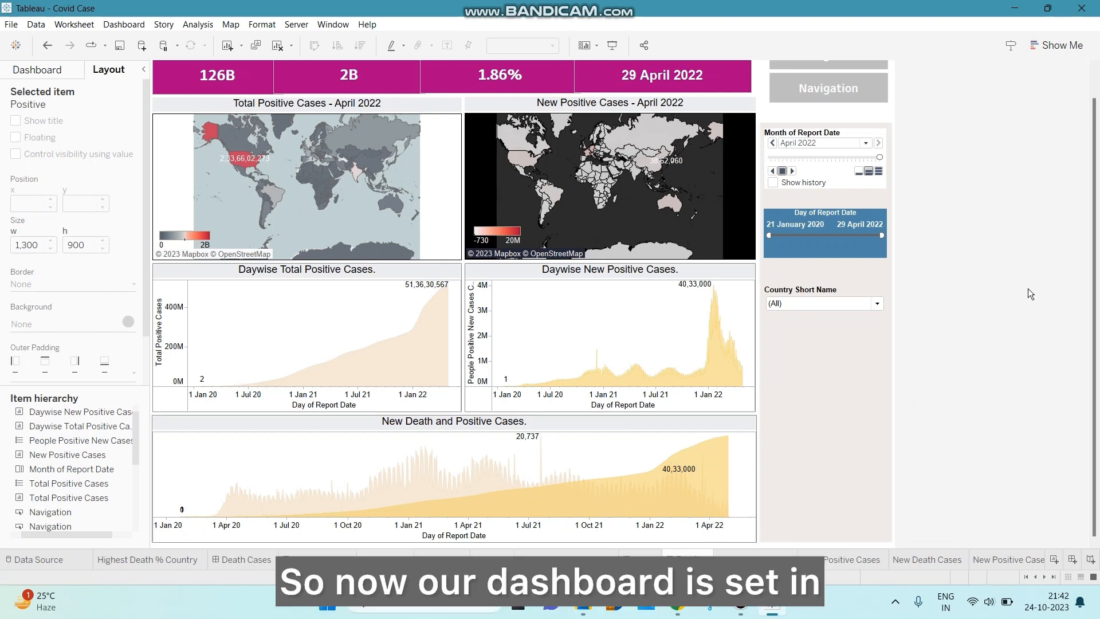
# - Give the Country Short Name filter control the same blue background shading as the Day of Report Date filter
pyautogui.scroll(2, 1032, 310)
pyautogui.click(853, 319)
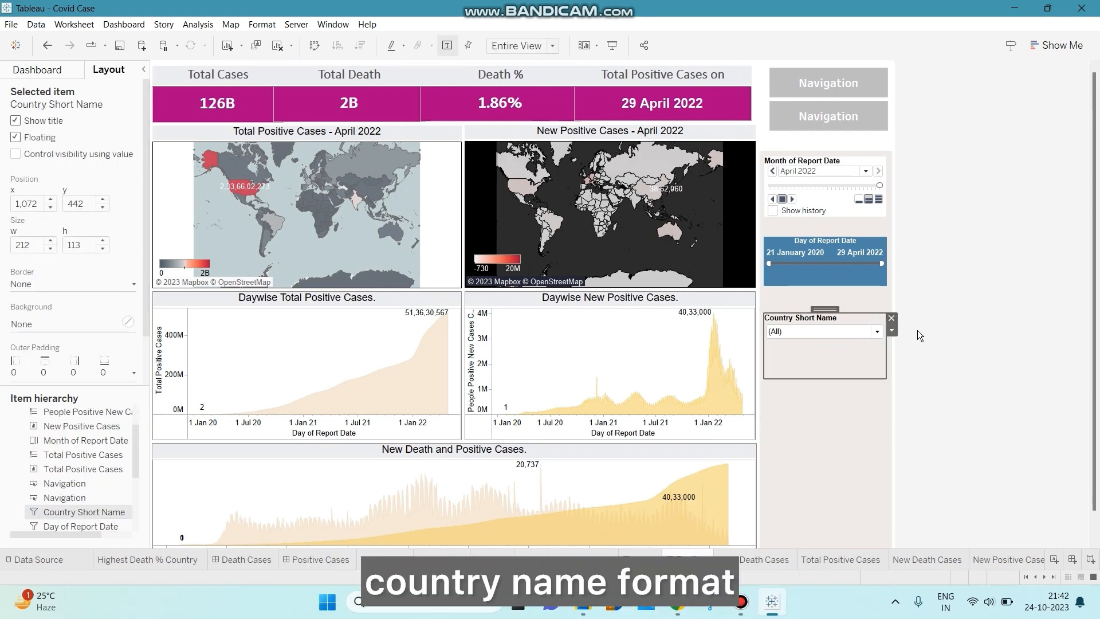
pyautogui.click(891, 331)
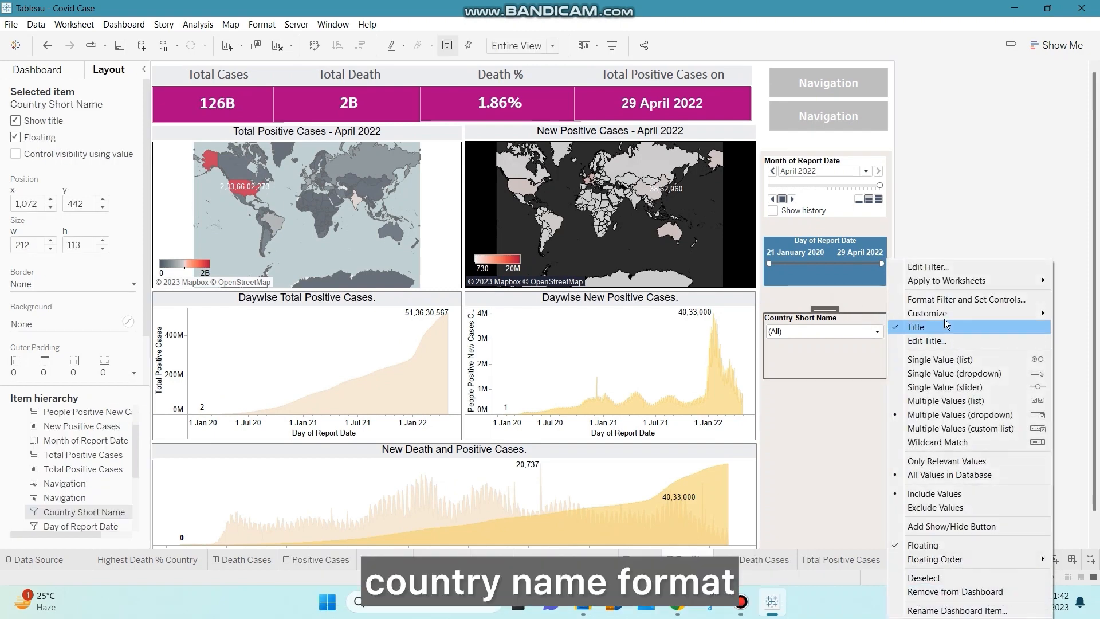
pyautogui.click(945, 300)
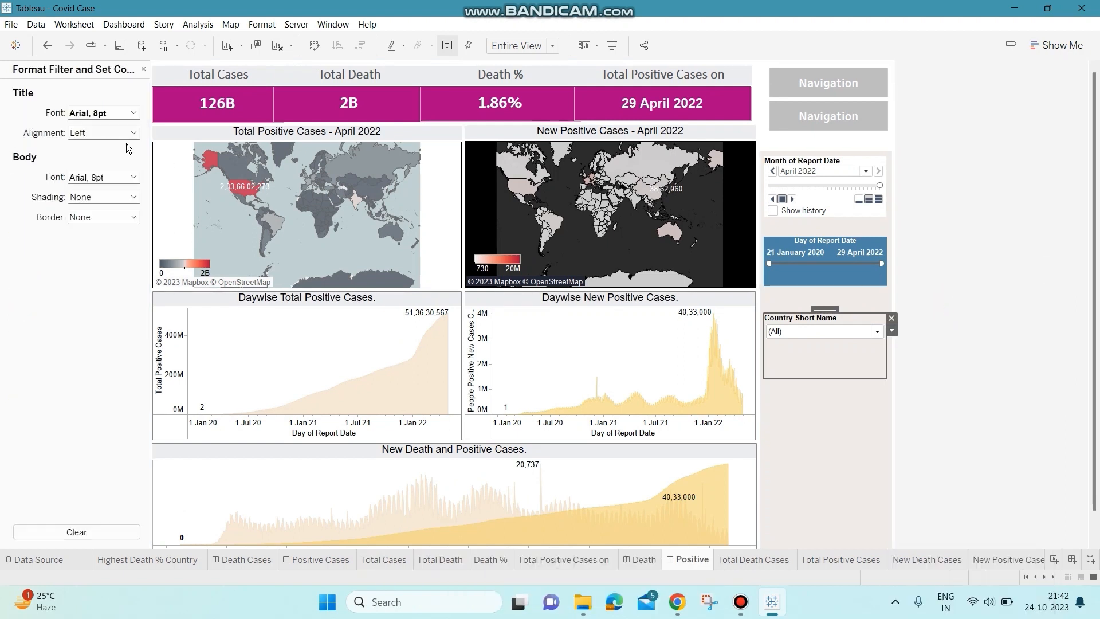
pyautogui.click(133, 197)
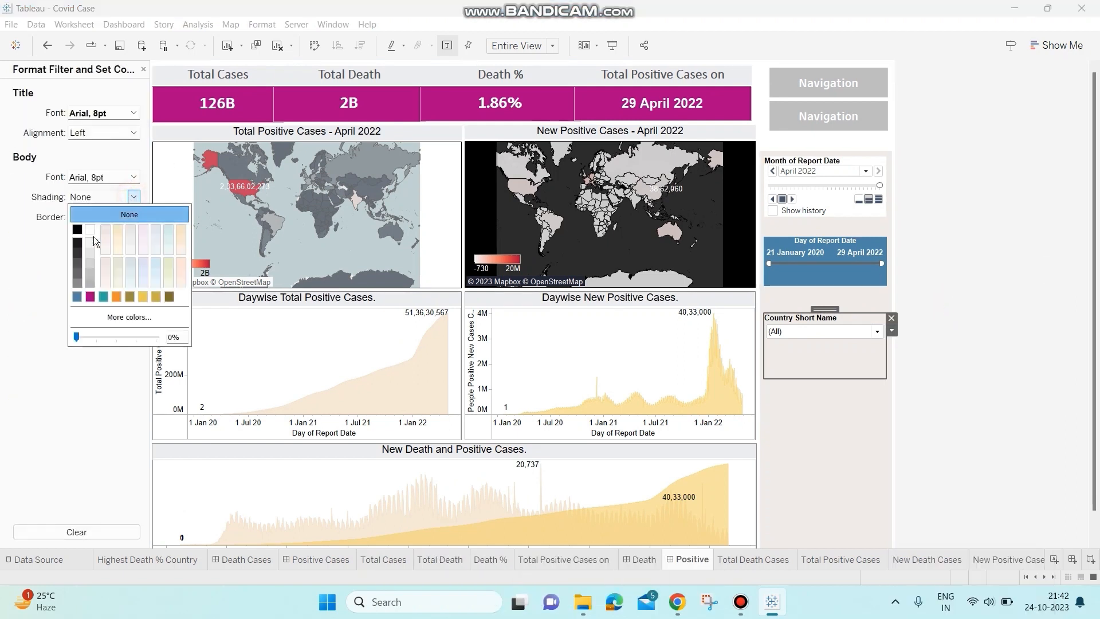
pyautogui.click(77, 296)
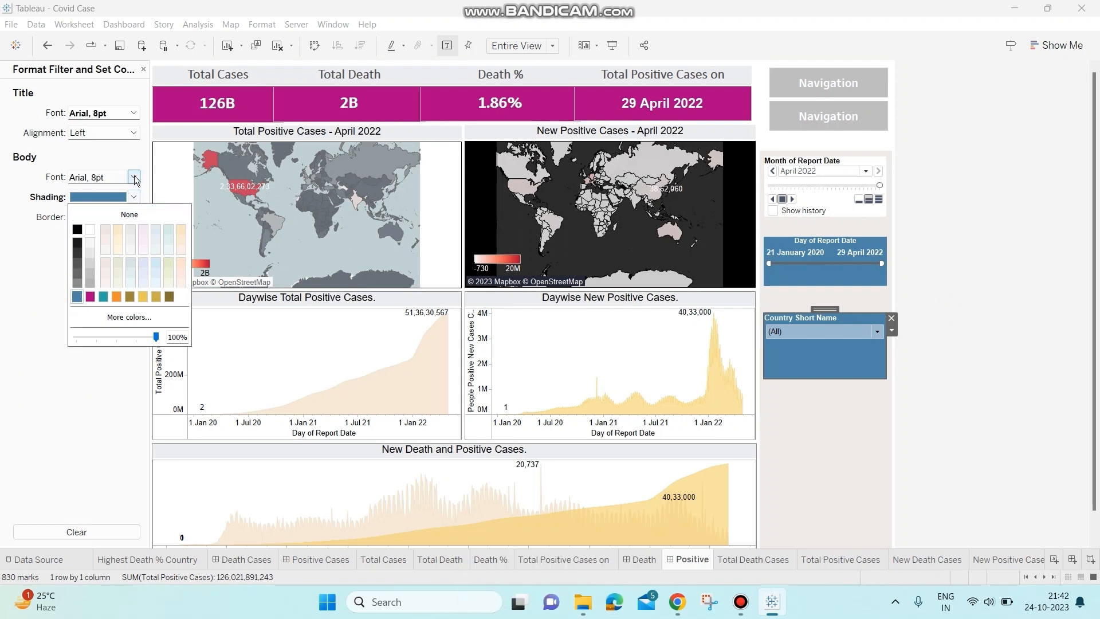
# - Set the Country Short Name filter's body font size to 10 pt and centre its title
pyautogui.click(134, 112)
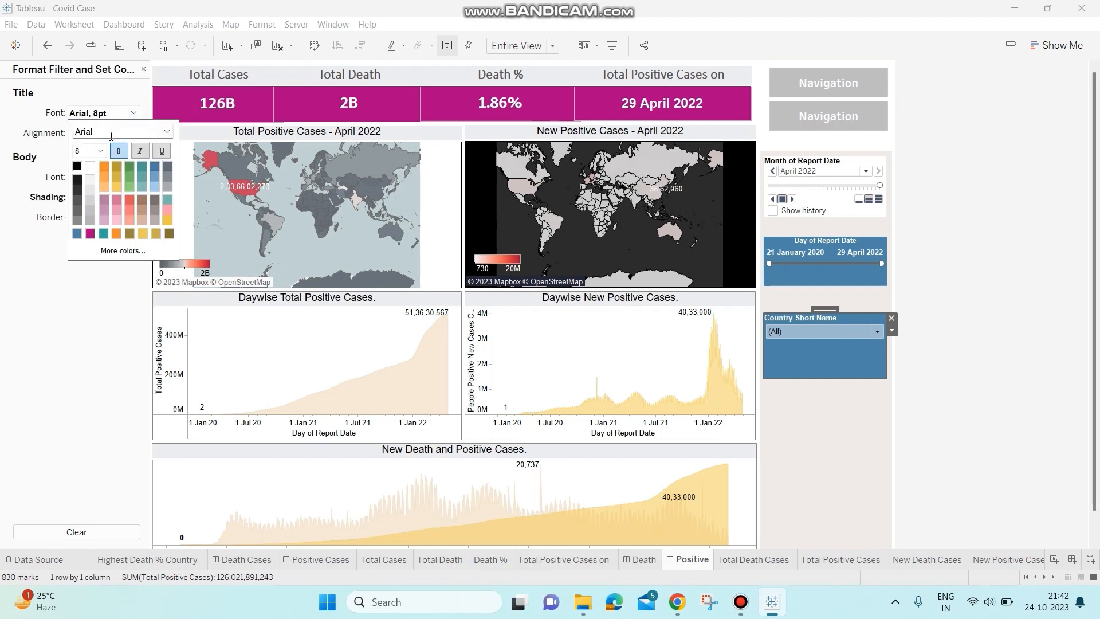
pyautogui.click(55, 177)
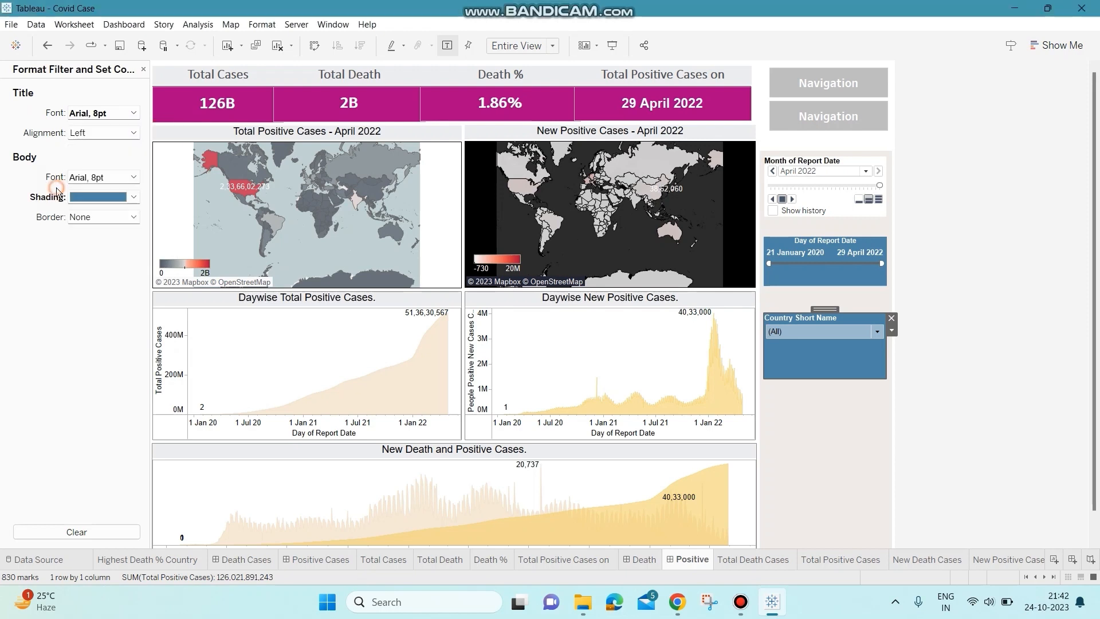
pyautogui.click(134, 177)
pyautogui.click(100, 215)
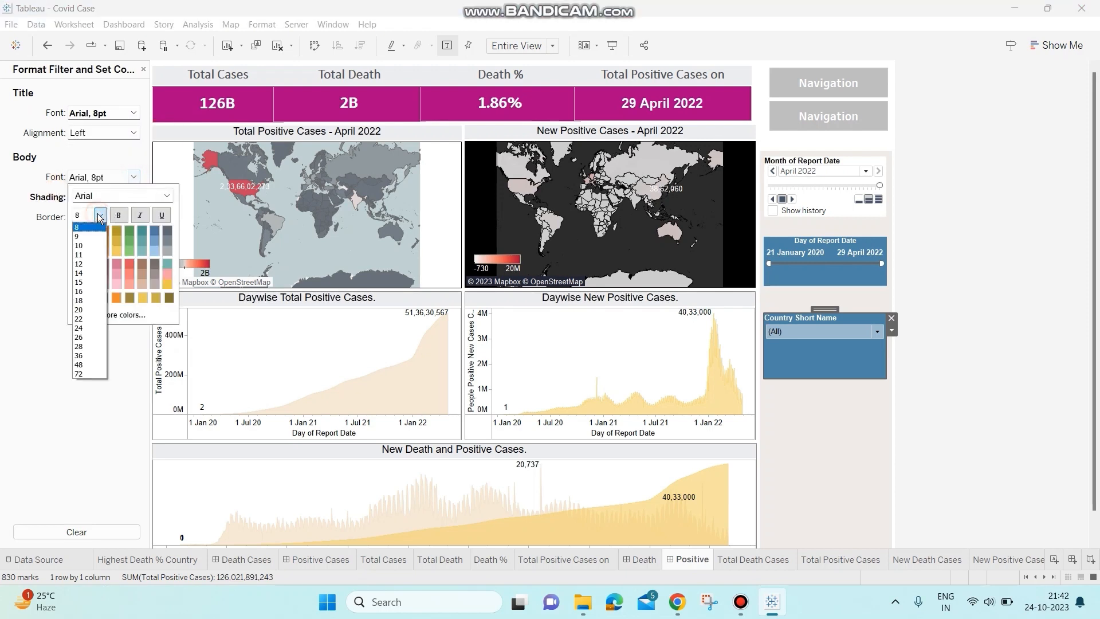
pyautogui.click(98, 245)
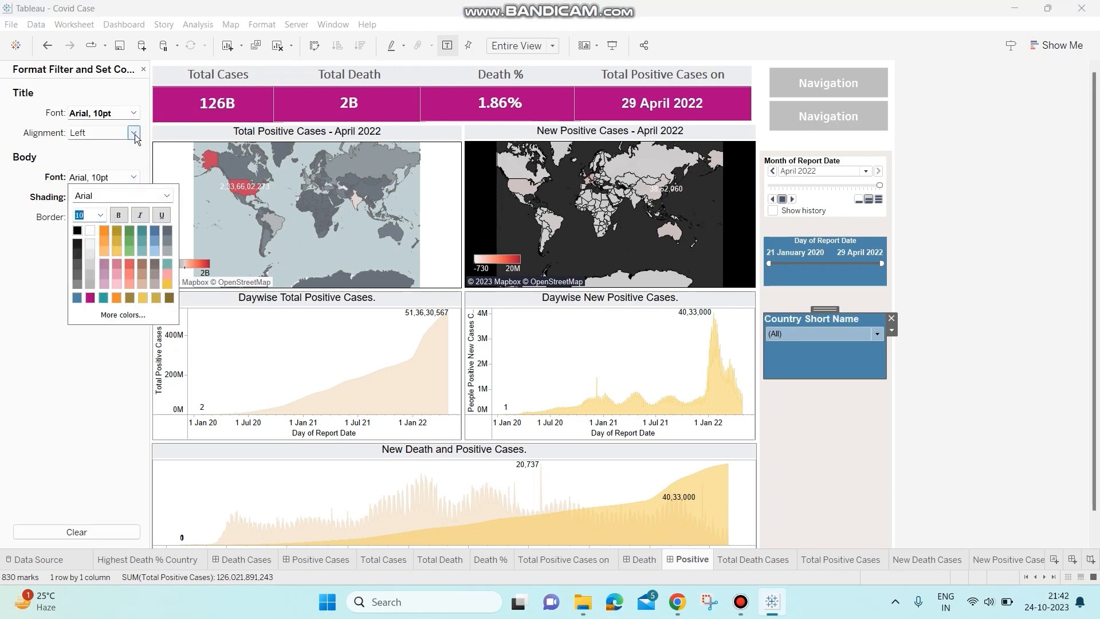
pyautogui.click(134, 133)
pyautogui.click(115, 167)
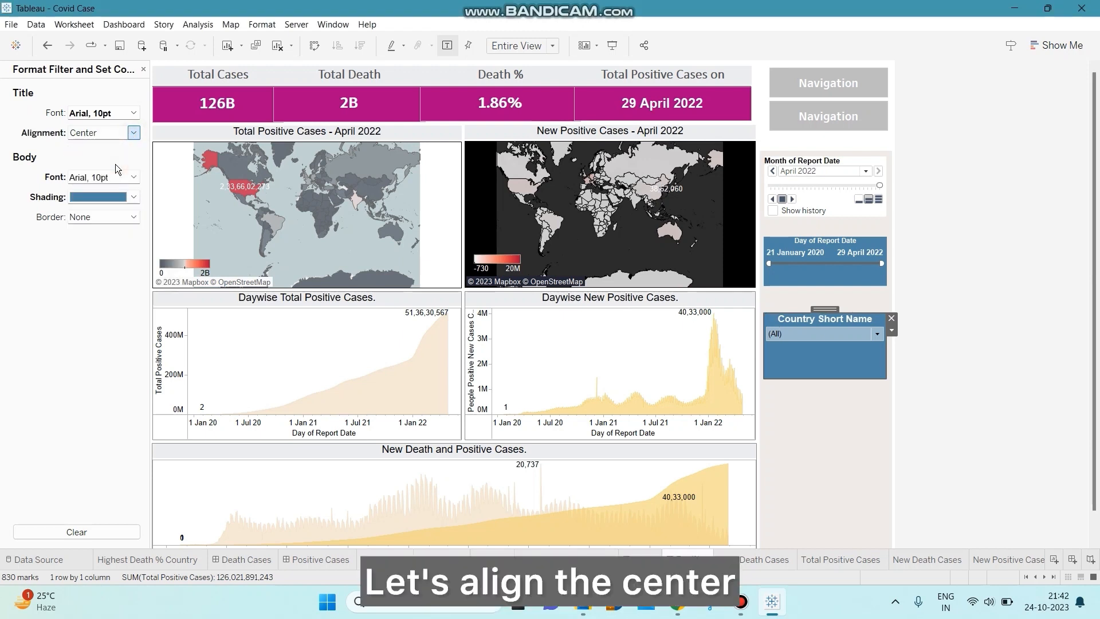
pyautogui.click(941, 407)
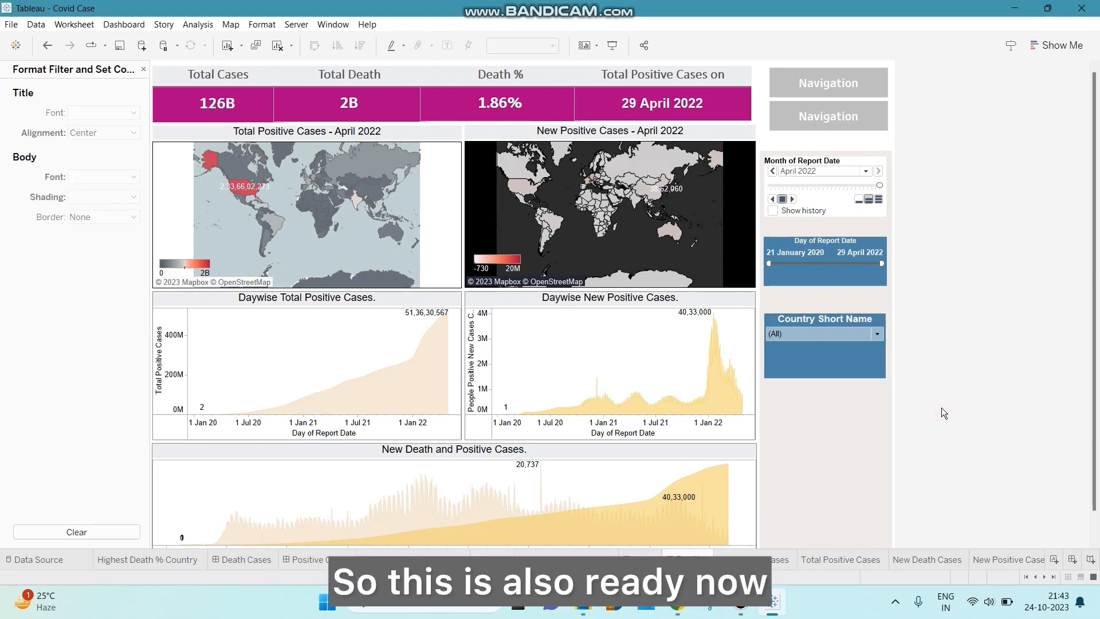
# - Apply the Day of Report Date filter to selected worksheets, choosing all worksheets on the Positive dashboard
pyautogui.click(867, 243)
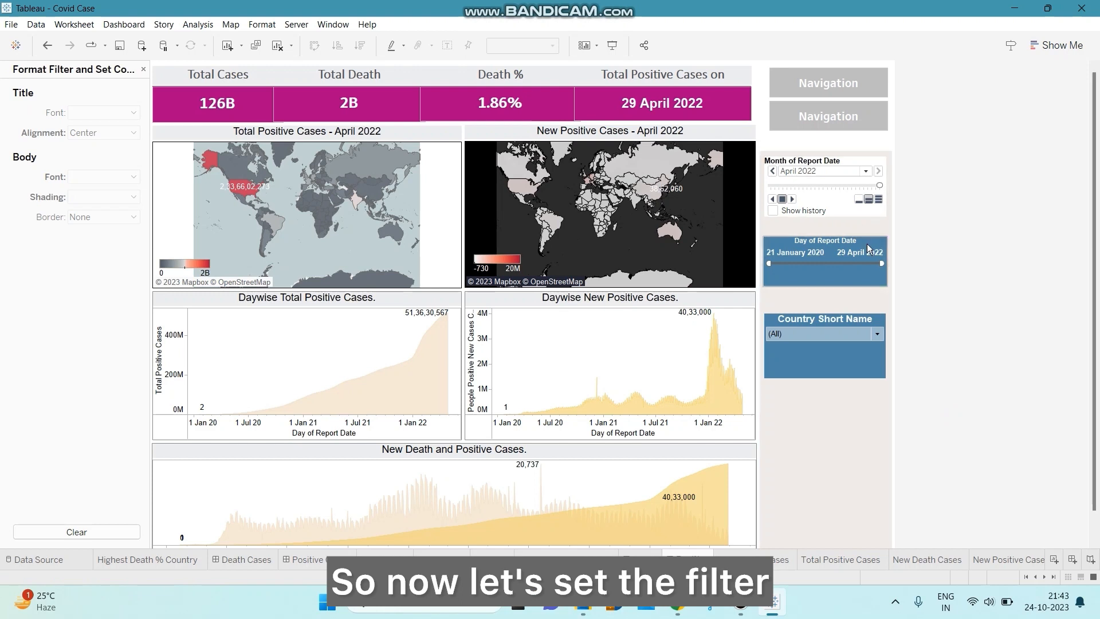
pyautogui.click(892, 253)
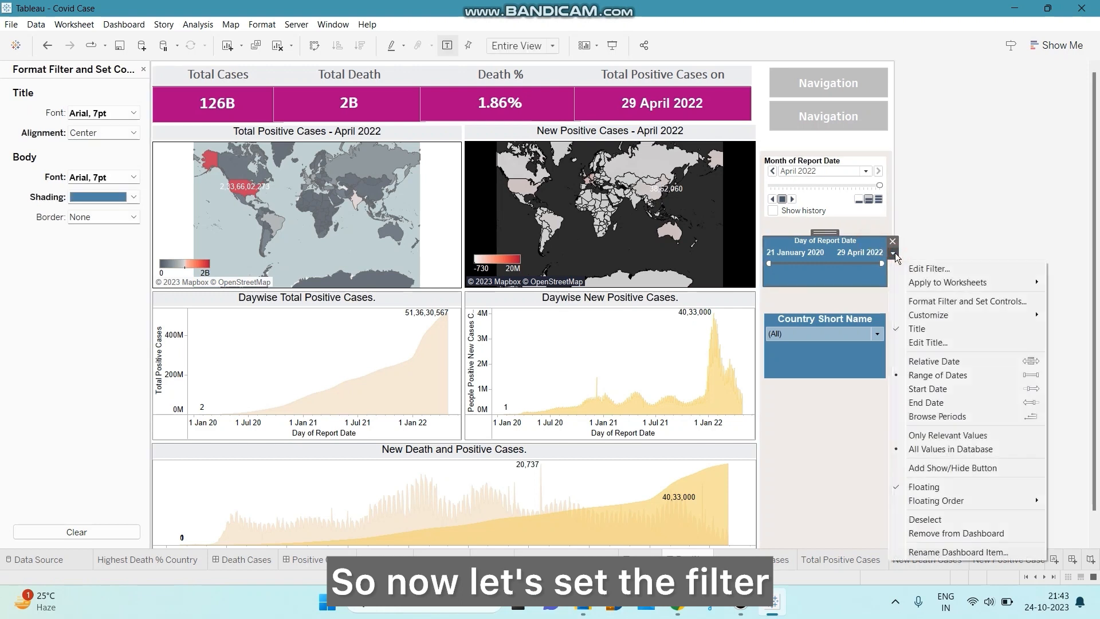
pyautogui.moveTo(939, 282)
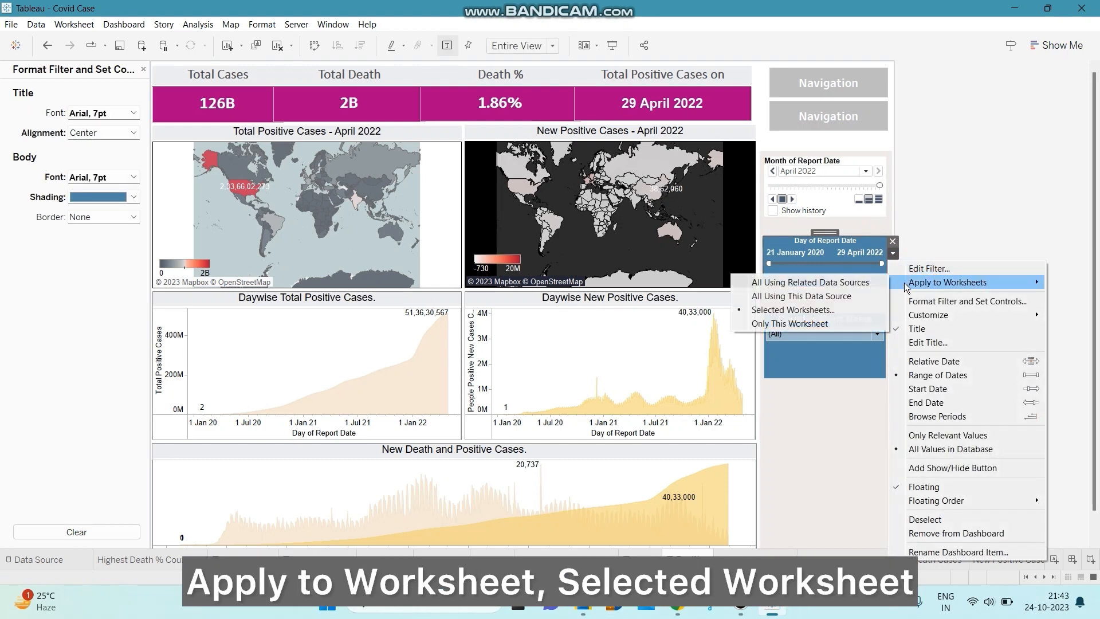
pyautogui.click(830, 311)
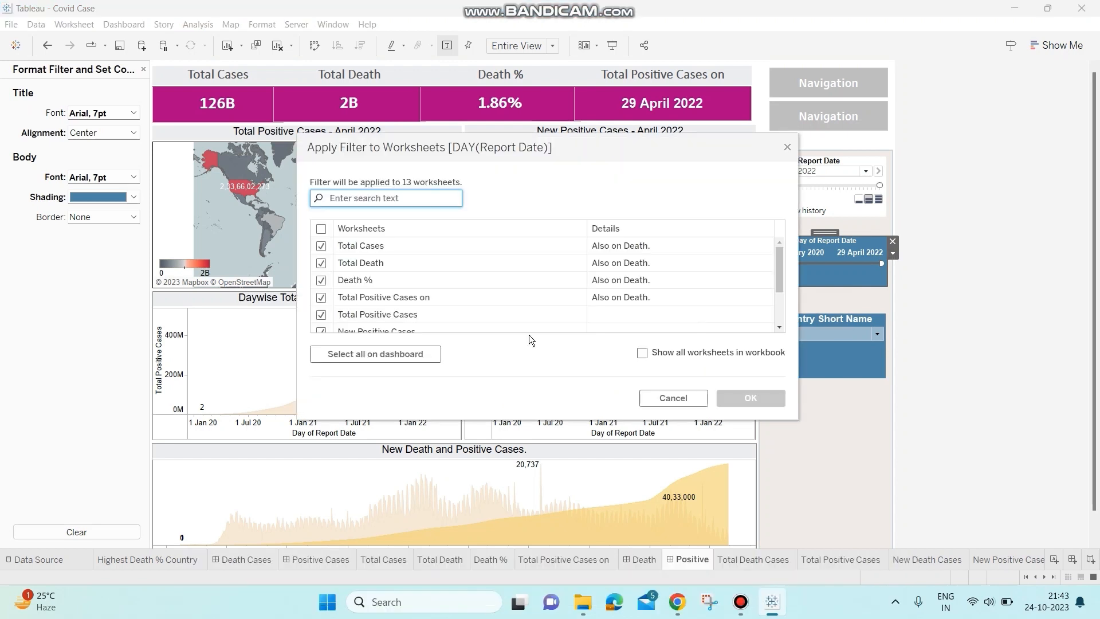
pyautogui.click(362, 355)
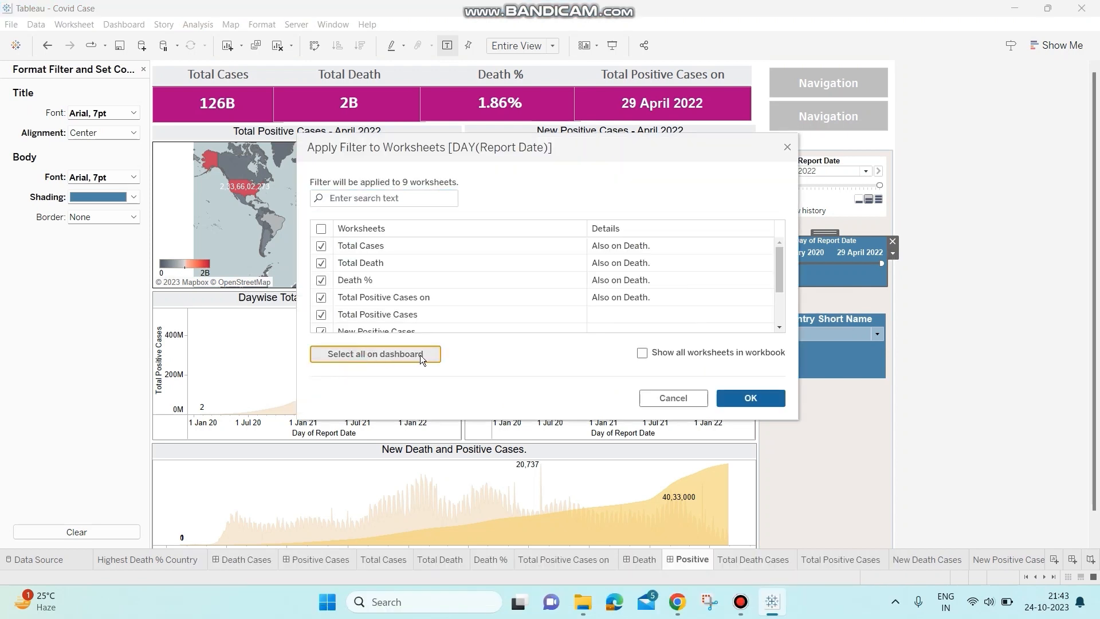
pyautogui.click(767, 399)
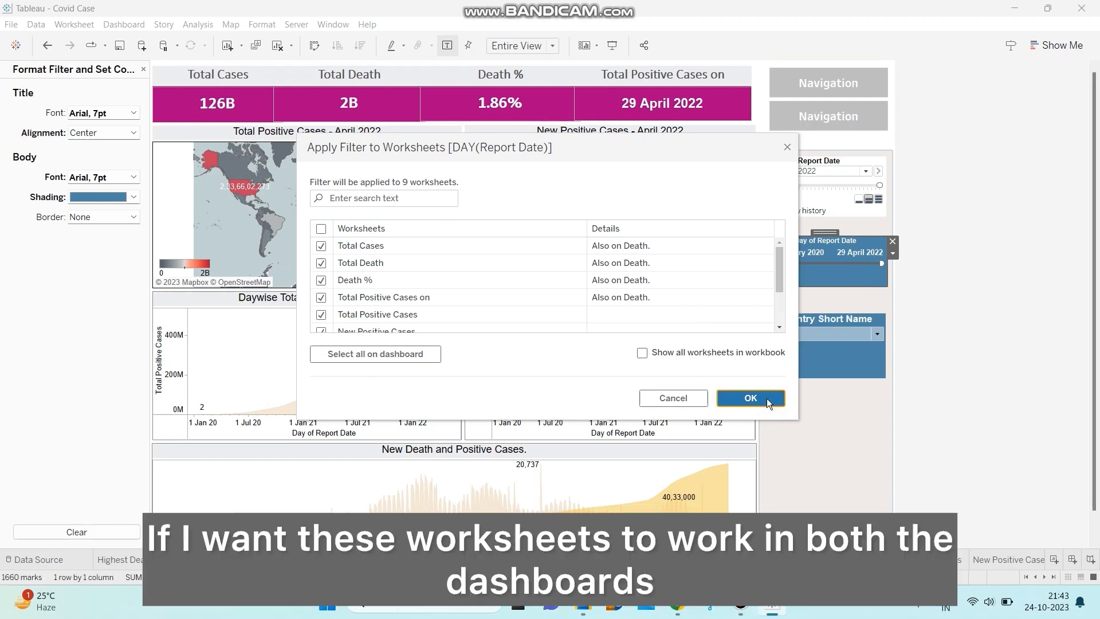
pyautogui.click(894, 255)
pyautogui.moveTo(931, 282)
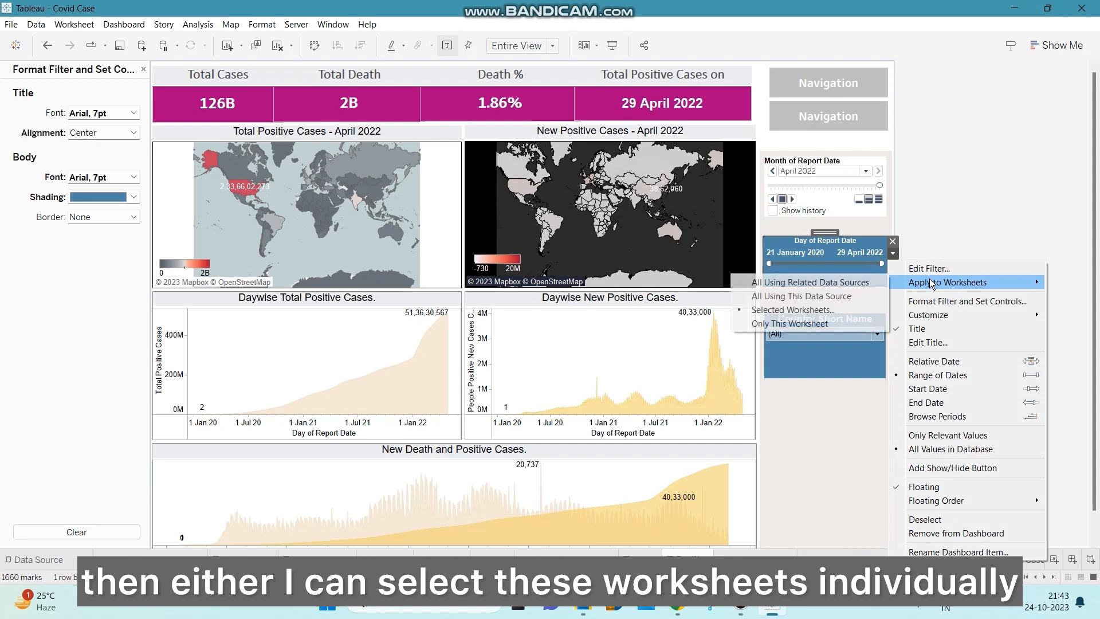
pyautogui.click(835, 303)
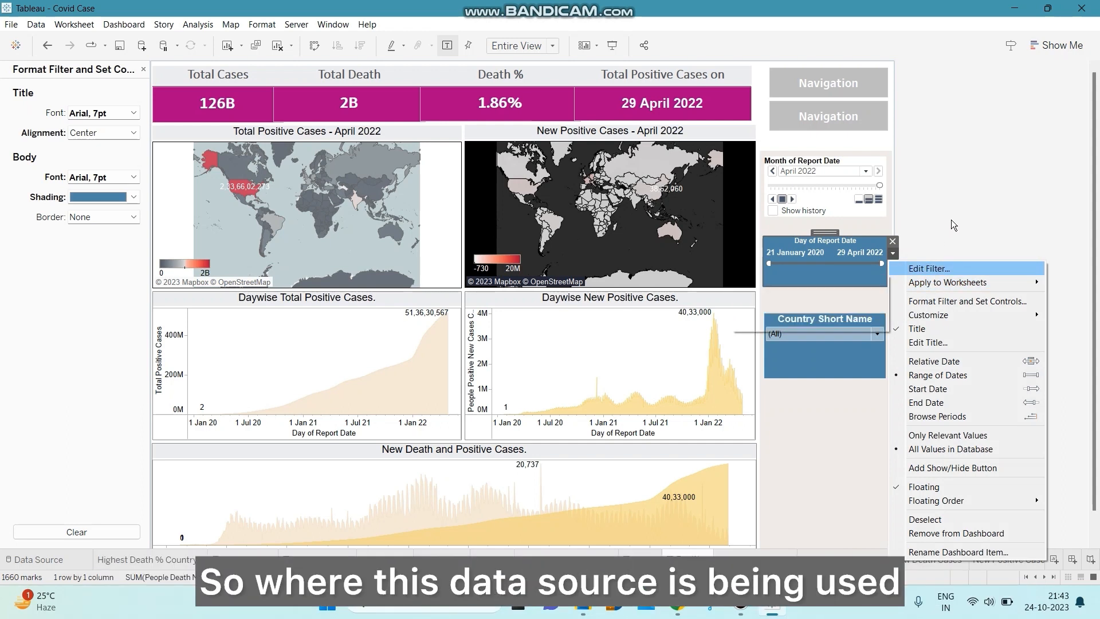
# - Apply the Country Short Name filter to selected worksheets, choosing all worksheets on the Positive dashboard
pyautogui.click(877, 319)
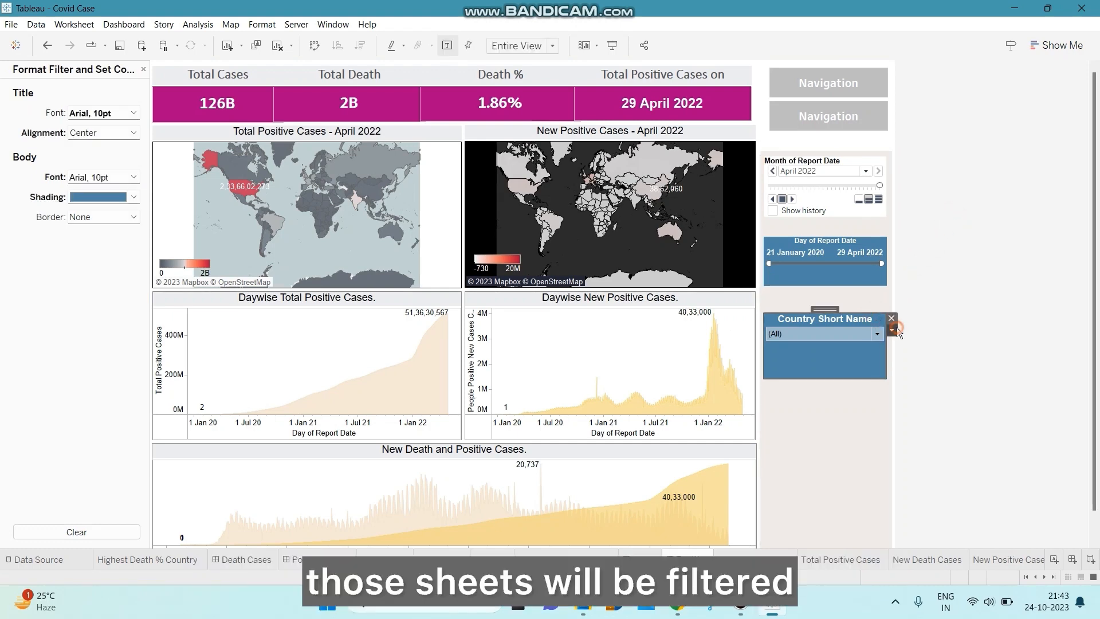
pyautogui.click(895, 329)
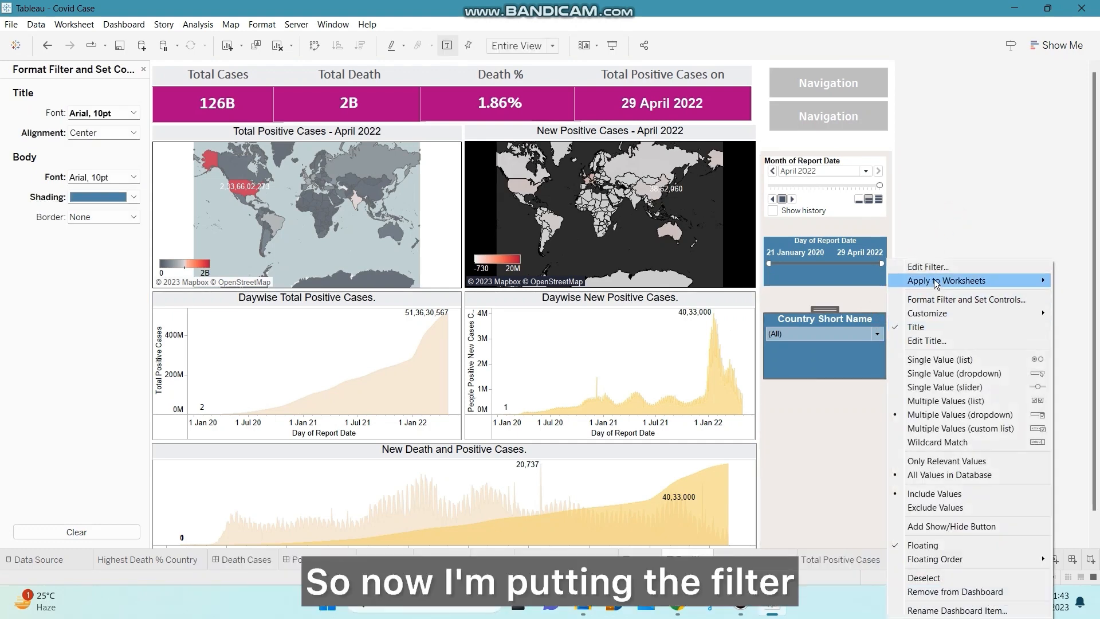
pyautogui.moveTo(936, 283)
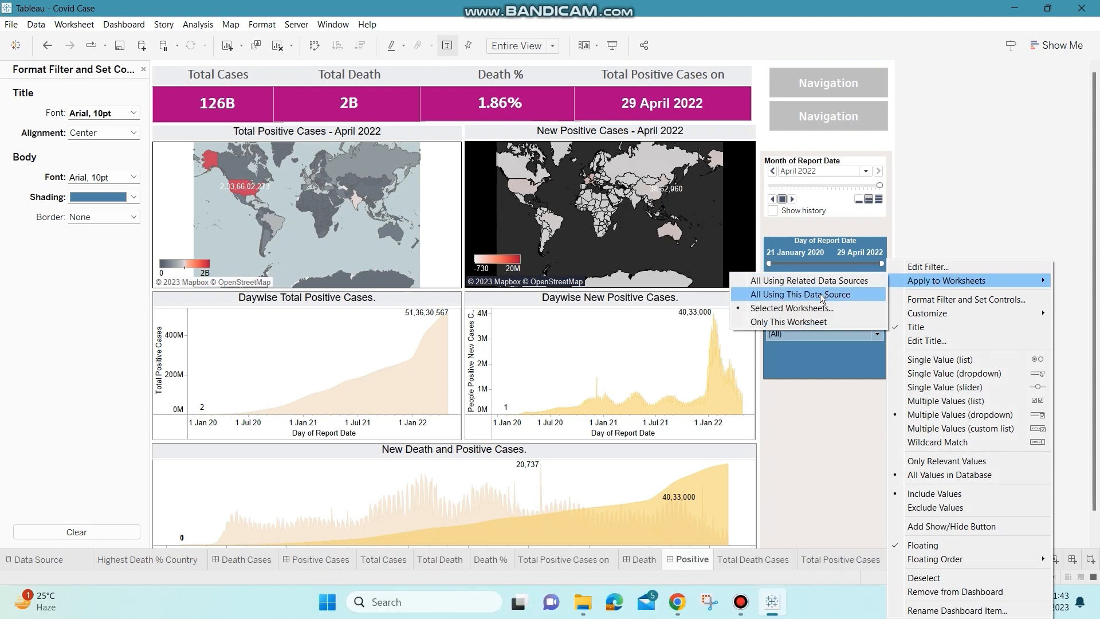
pyautogui.click(779, 309)
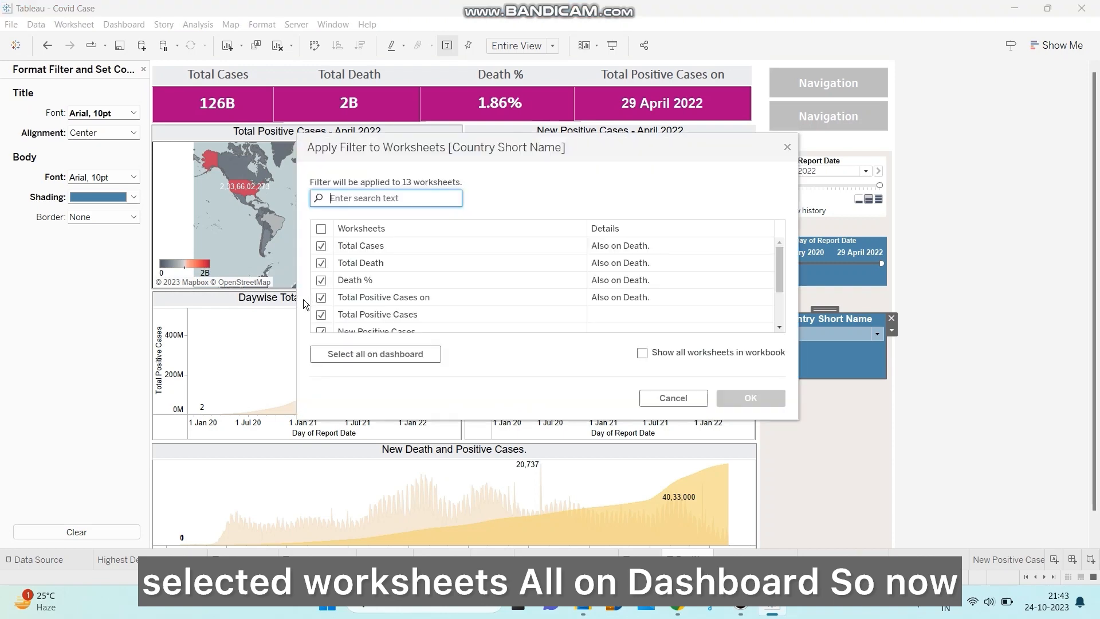
pyautogui.click(346, 352)
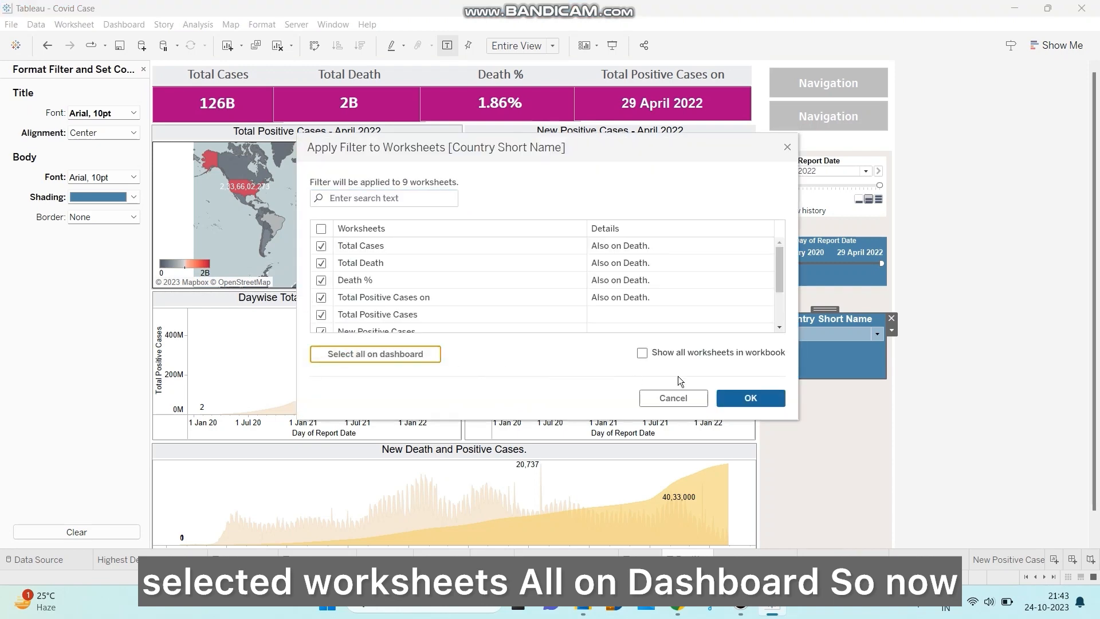
pyautogui.click(777, 397)
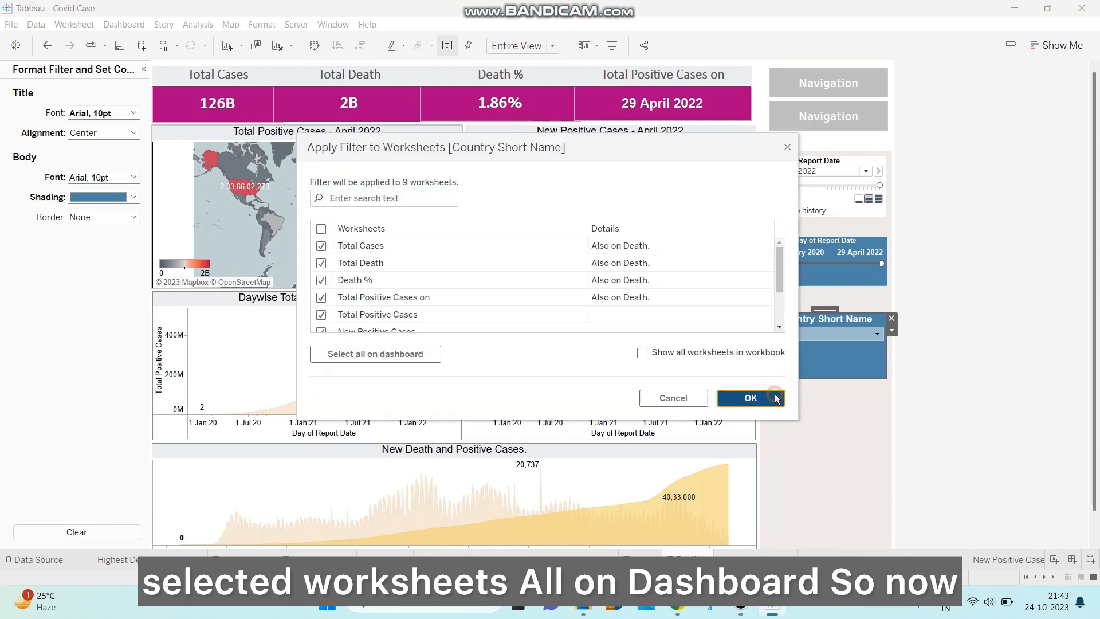
pyautogui.click(964, 274)
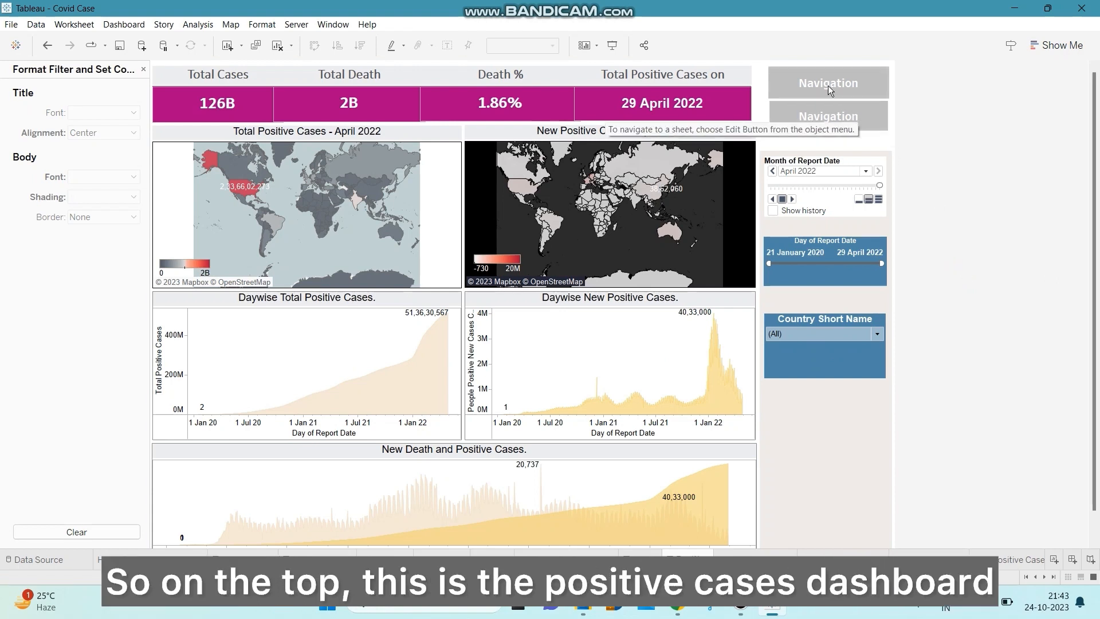
# - Edit the upper navigation button and give it the title "Positive Cases"
pyautogui.click(842, 74)
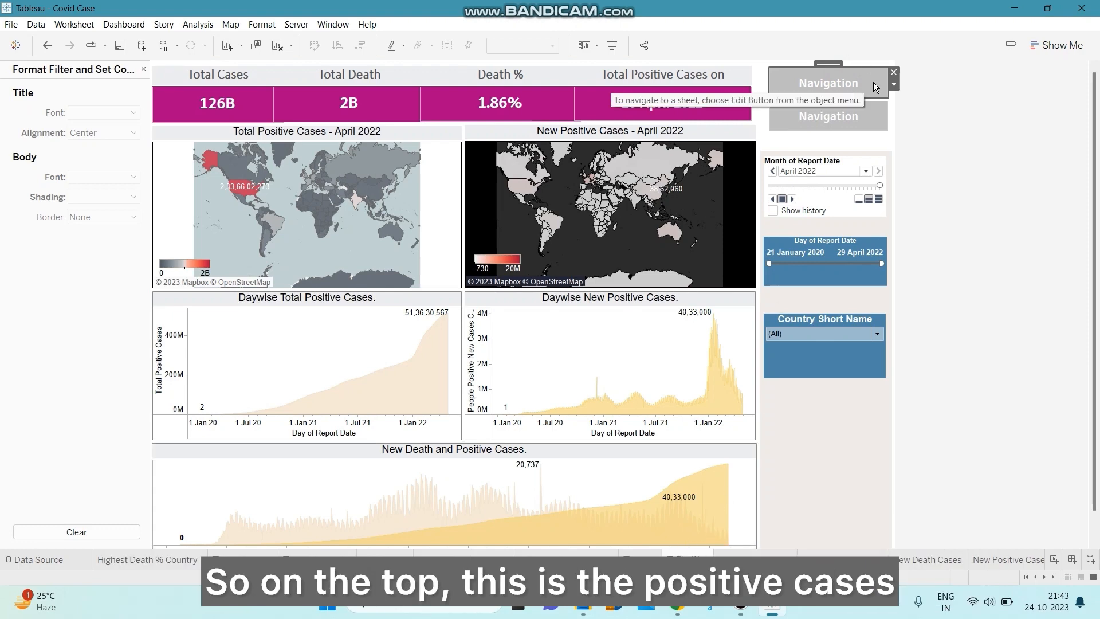
pyautogui.click(894, 84)
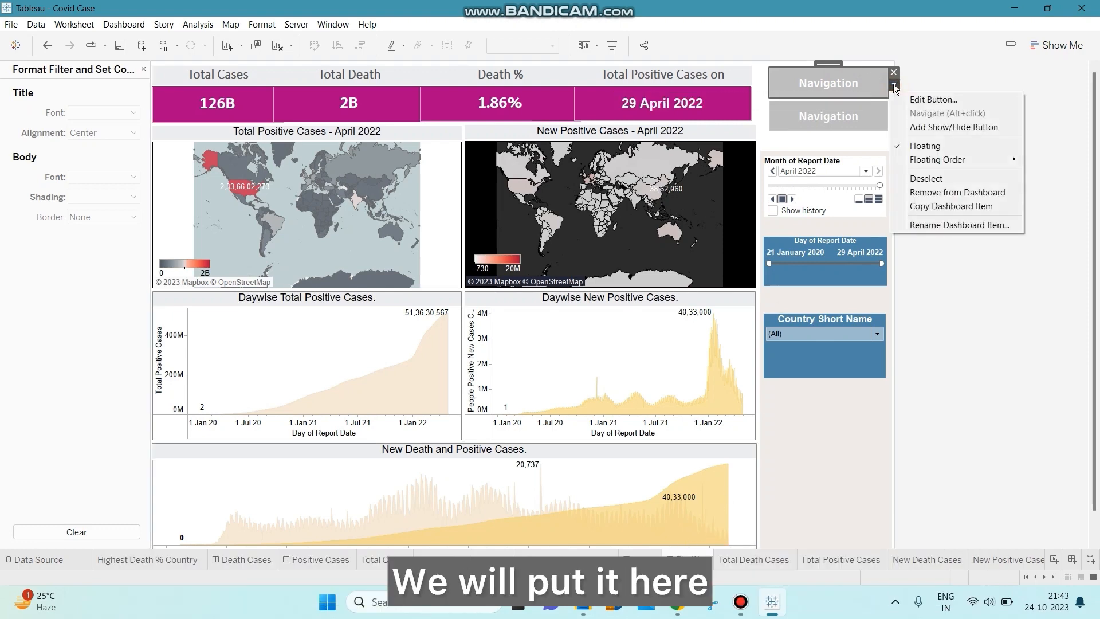
pyautogui.click(937, 99)
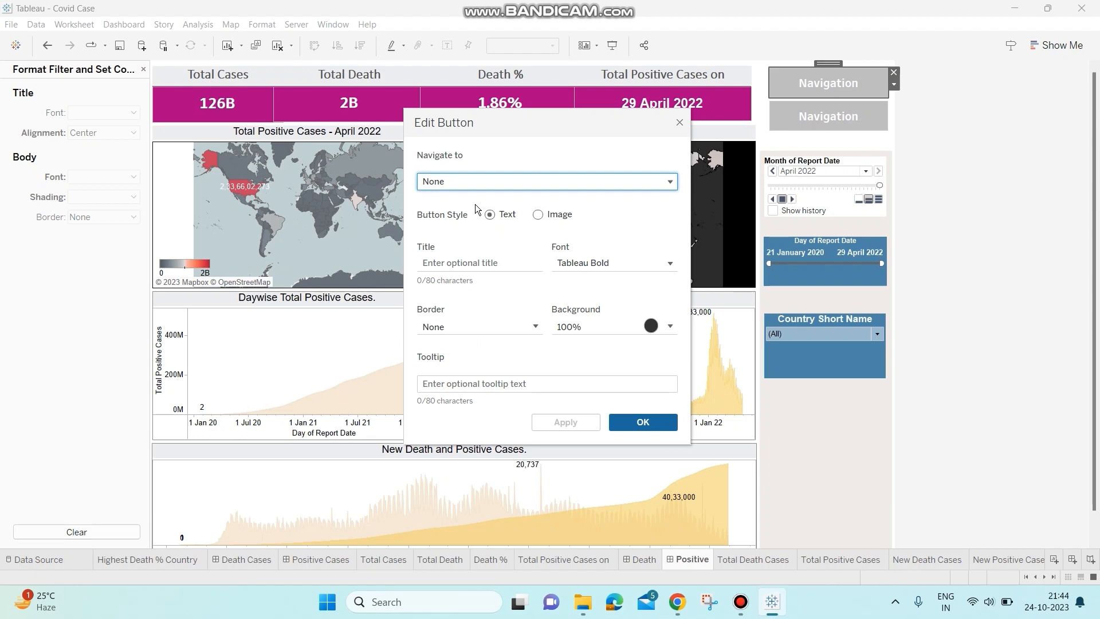
pyautogui.click(476, 261)
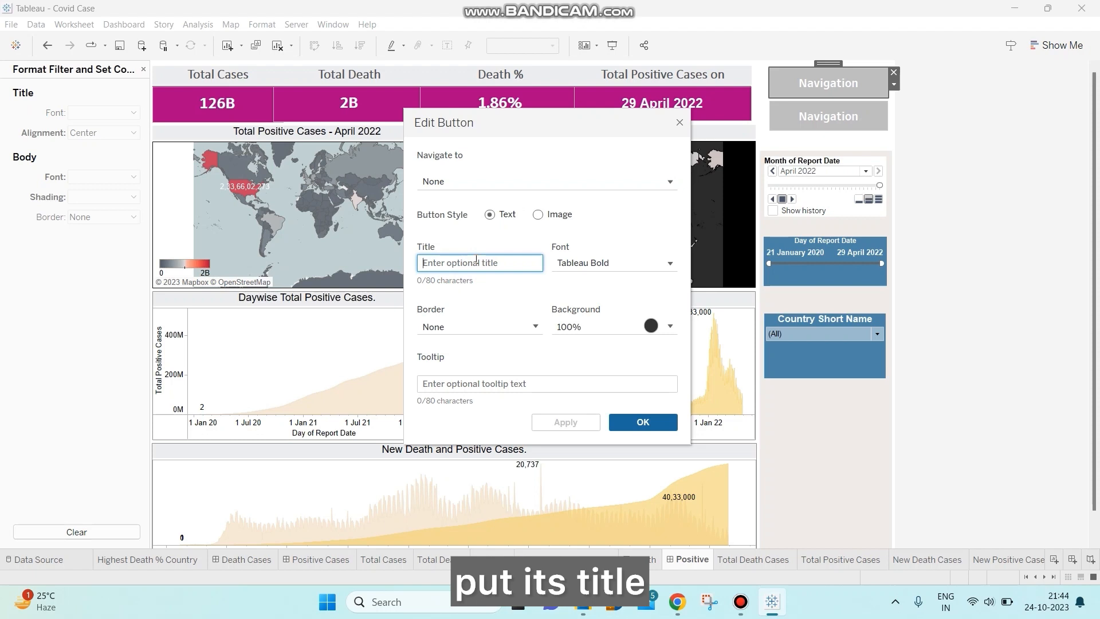
pyautogui.write('P')
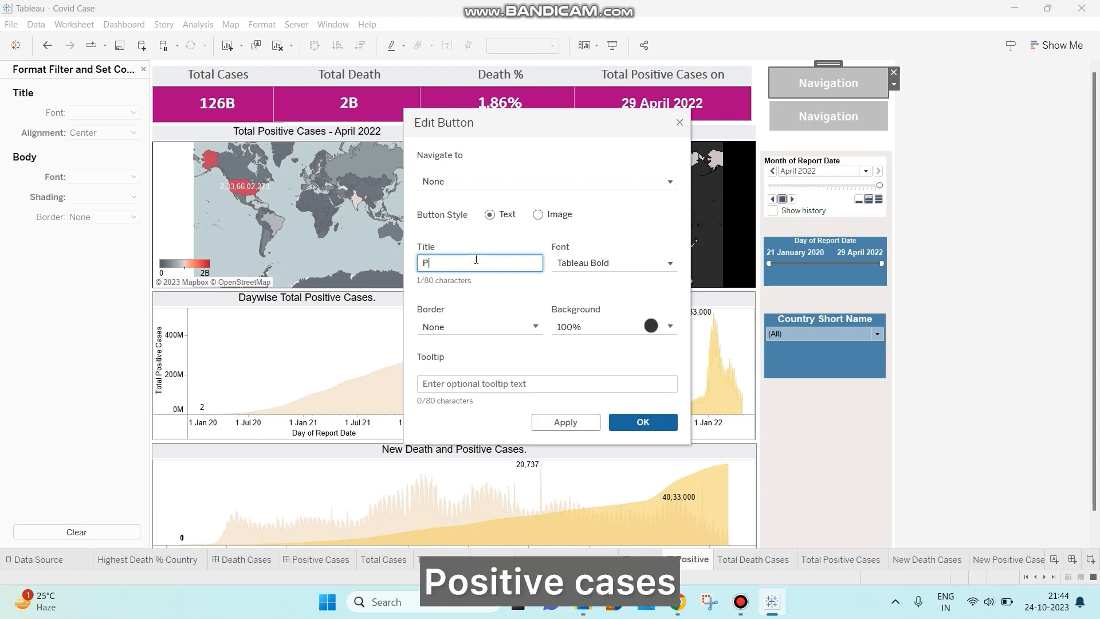
pyautogui.write('ositive ')
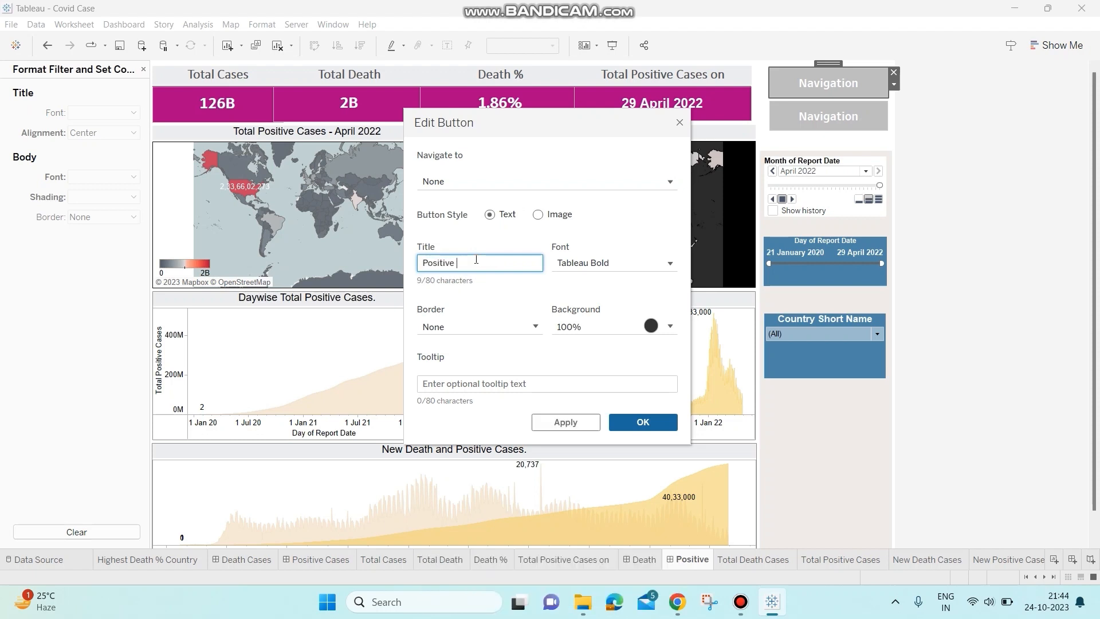
pyautogui.write('Cases')
# - Set the Positive dashboard as the sheet that the Positive Cases button navigates to
pyautogui.click(588, 186)
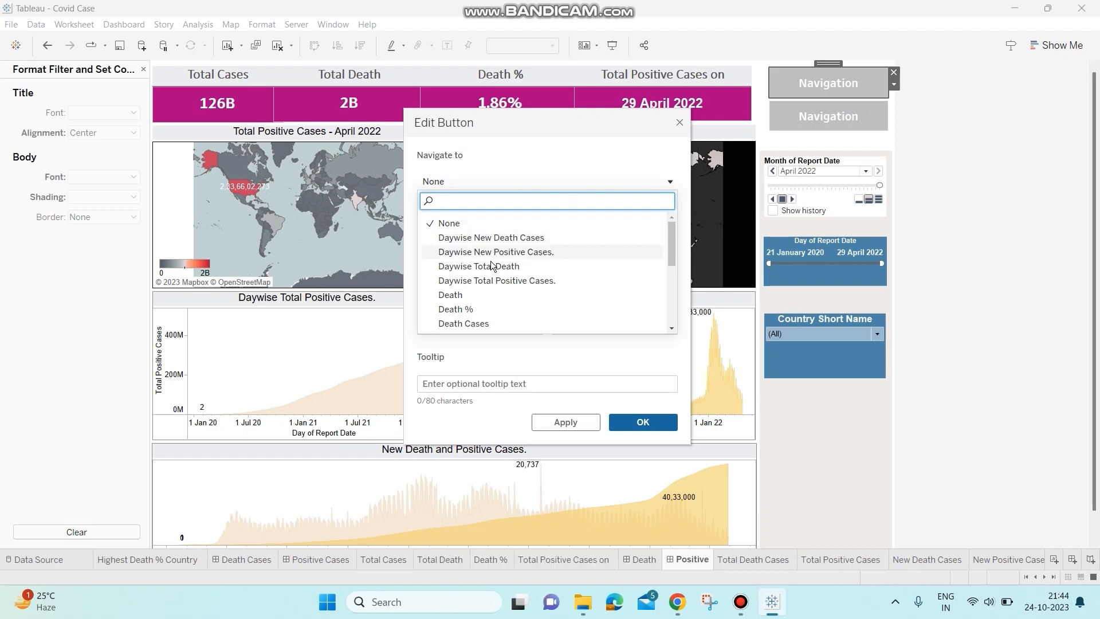
pyautogui.scroll(-4, 490, 269)
pyautogui.scroll(1, 491, 269)
pyautogui.scroll(1, 490, 269)
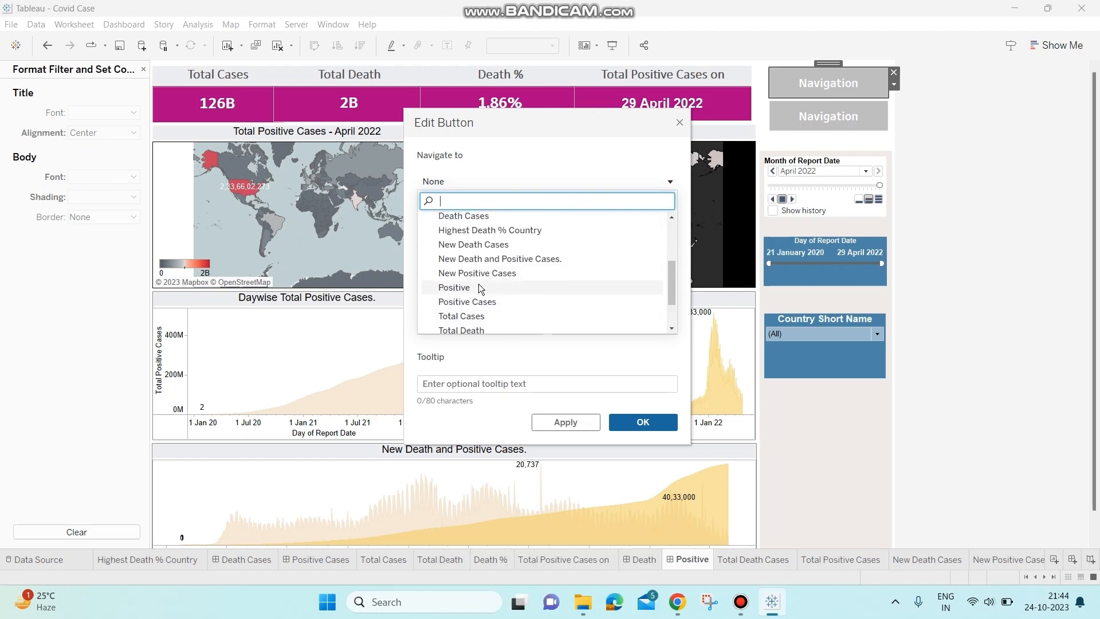
pyautogui.click(479, 285)
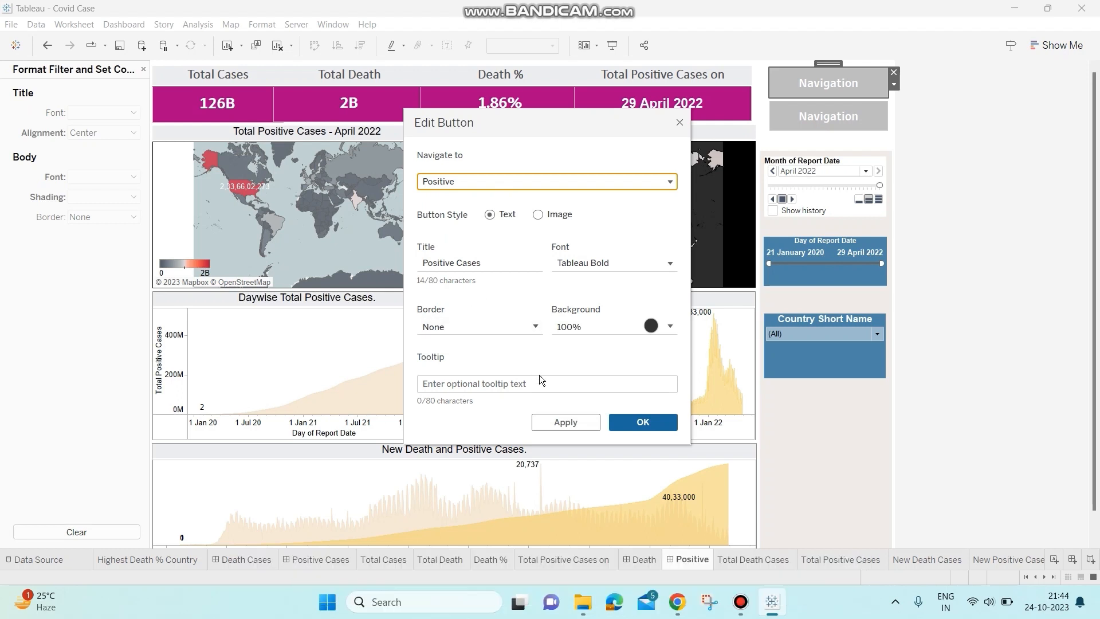
# - Apply the Positive Cases button's navigation settings and give it an orange background
pyautogui.click(564, 428)
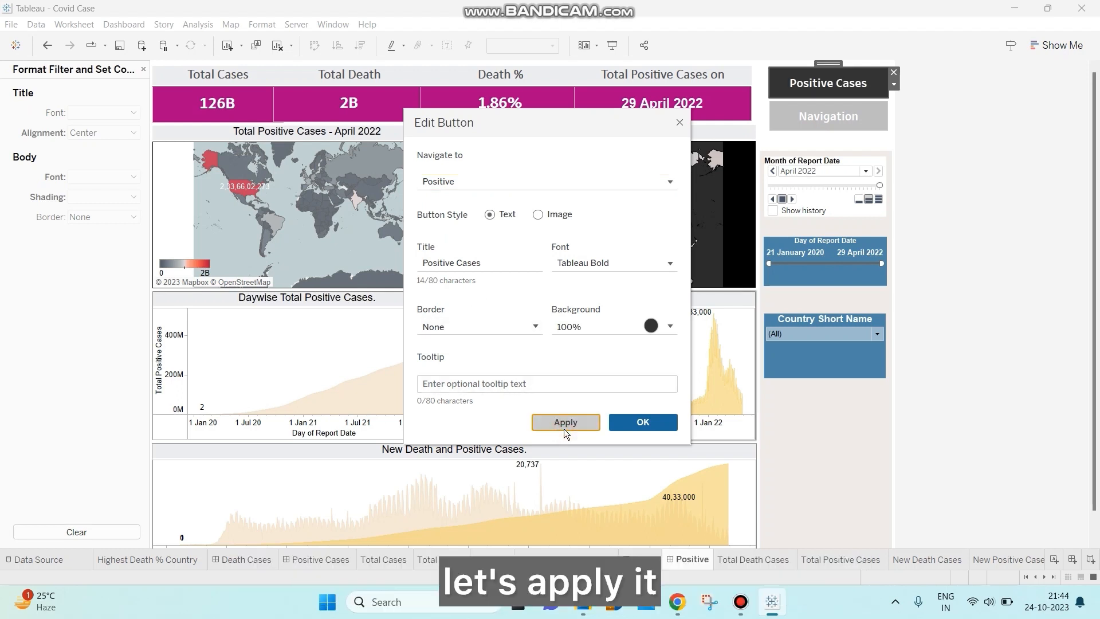
pyautogui.click(668, 326)
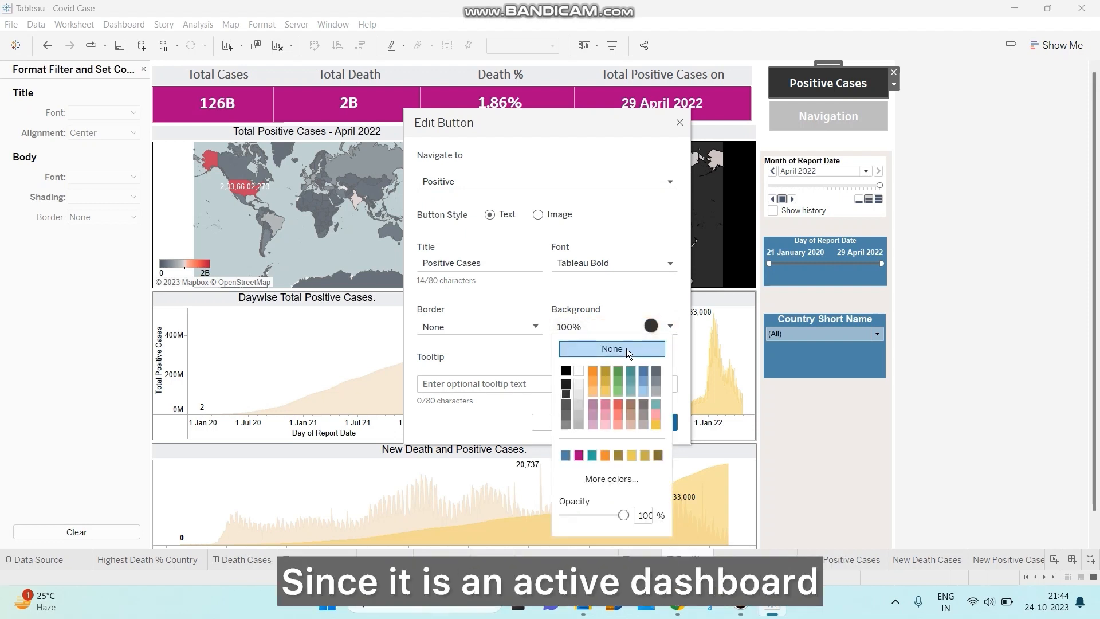
pyautogui.click(592, 368)
pyautogui.click(491, 360)
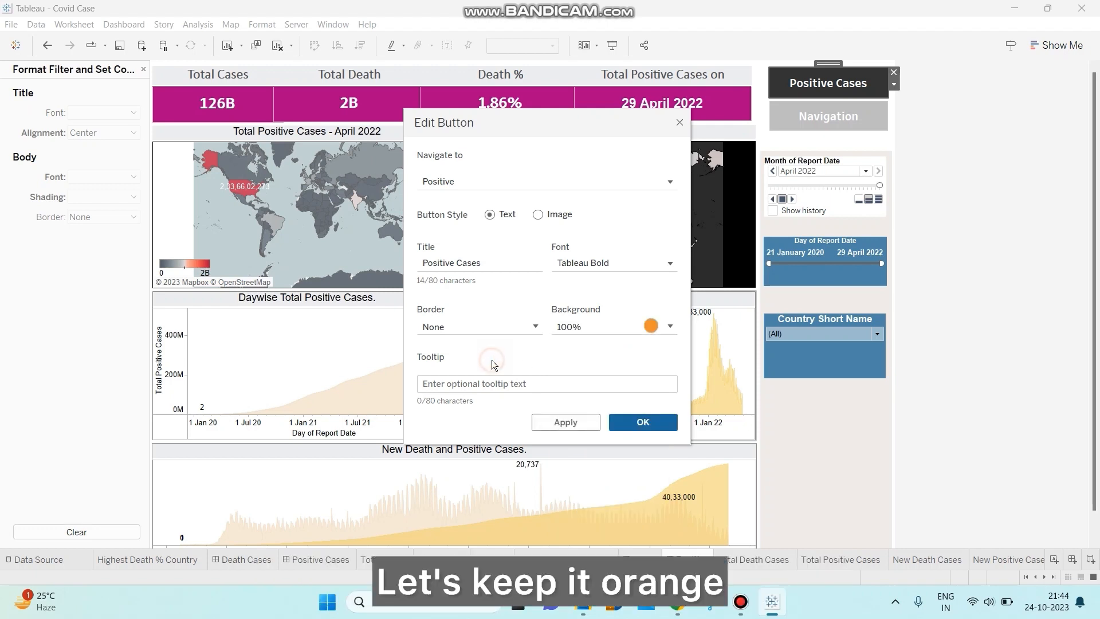
pyautogui.click(570, 428)
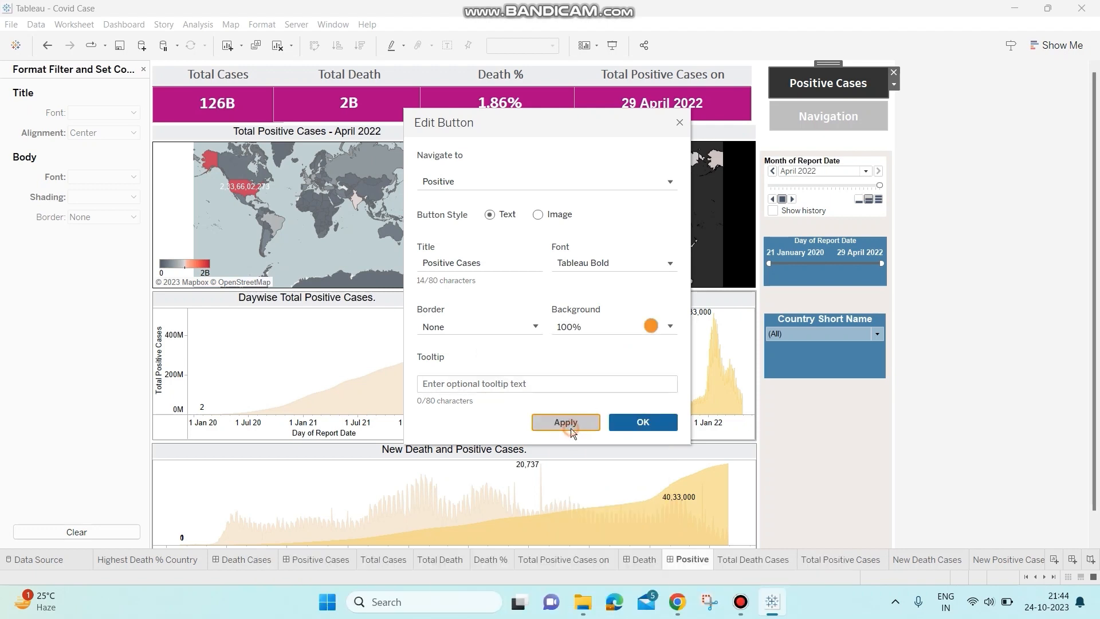
pyautogui.click(634, 421)
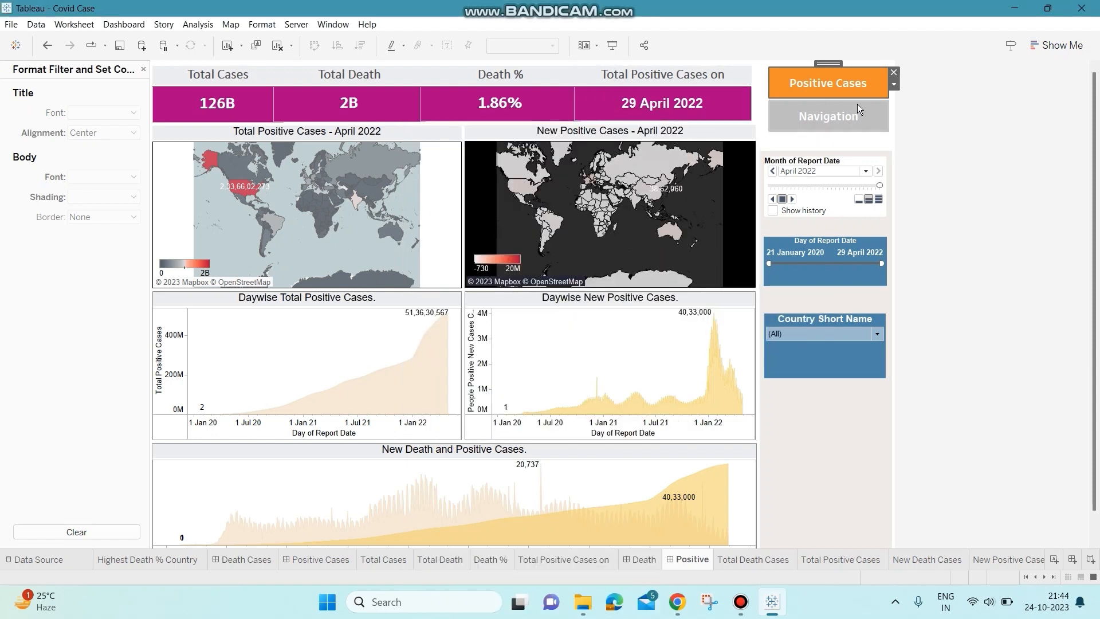
# - Edit the lower blank navigation button on the Positive dashboard to navigate to Death, with the title "Death Cases"
pyautogui.click(881, 114)
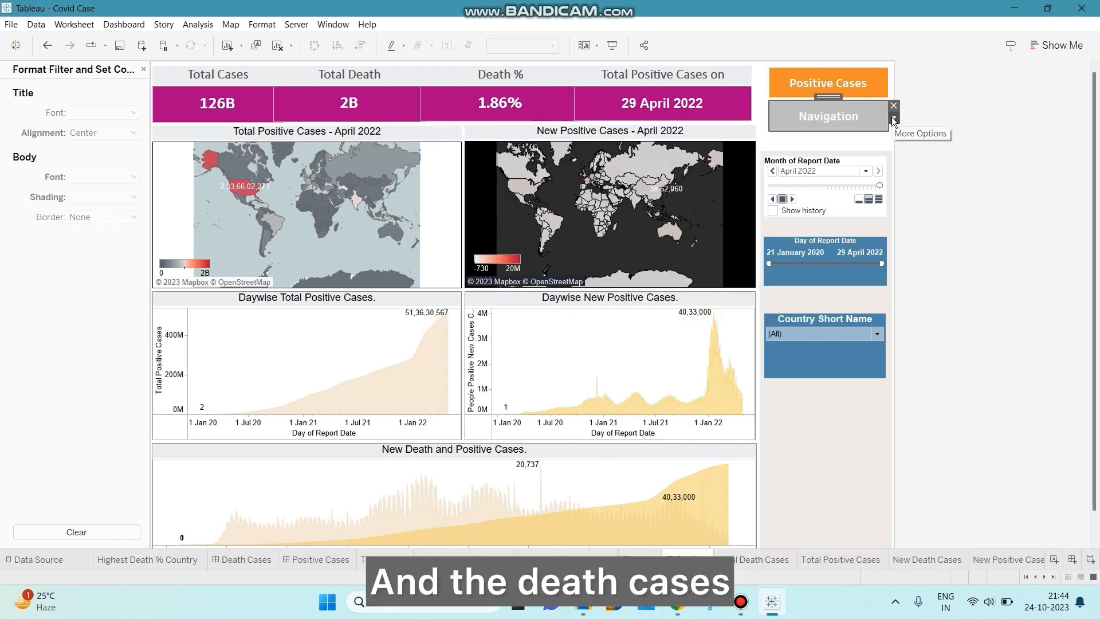
pyautogui.click(894, 119)
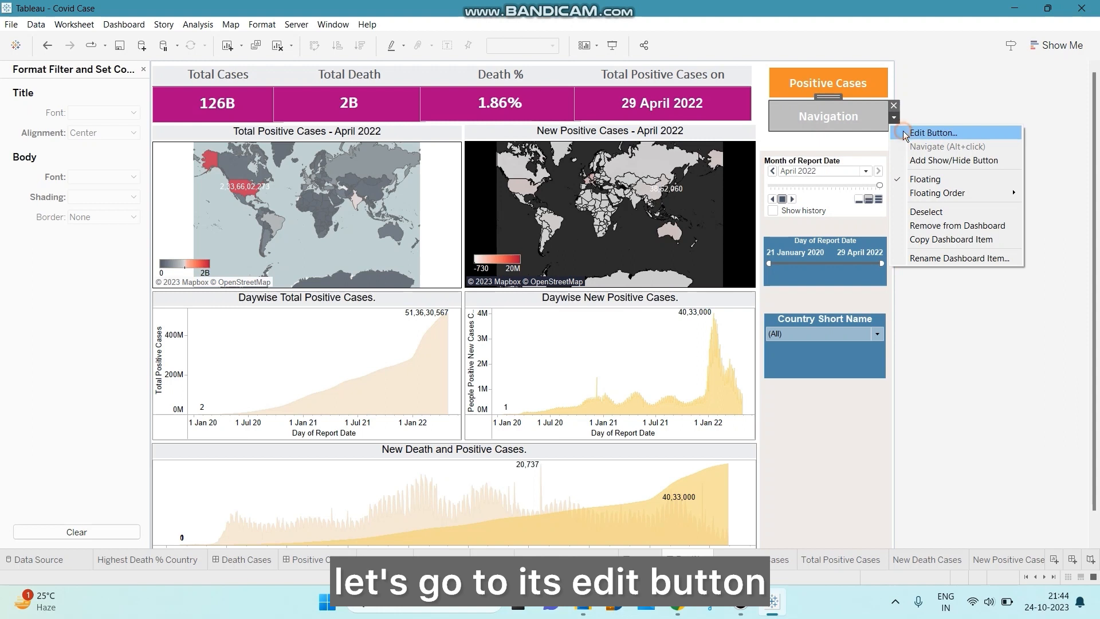
pyautogui.click(905, 133)
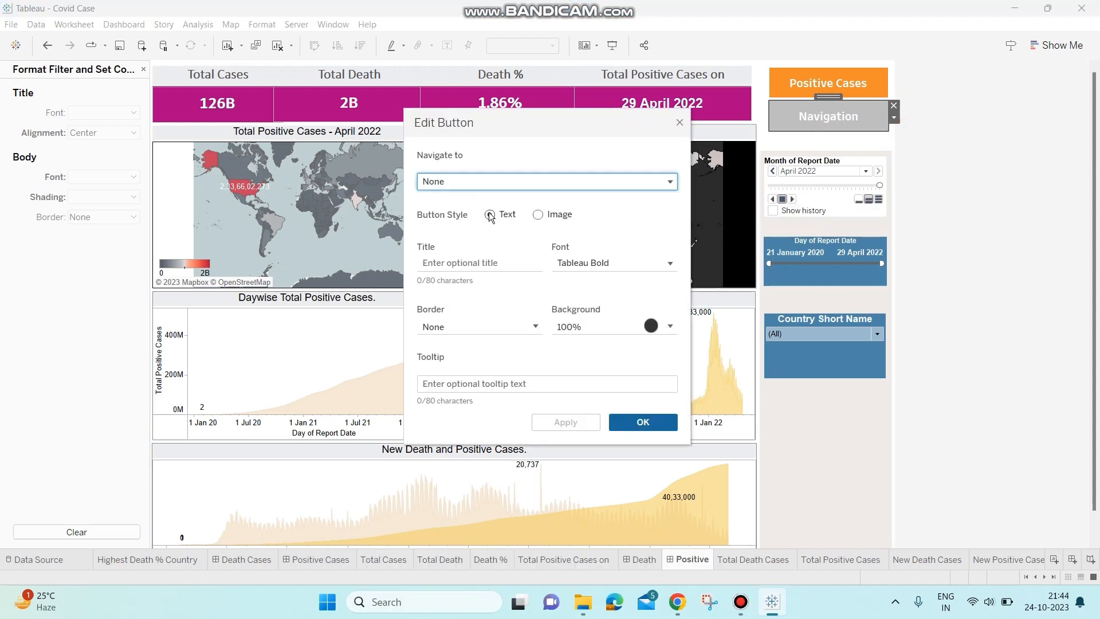
pyautogui.click(468, 181)
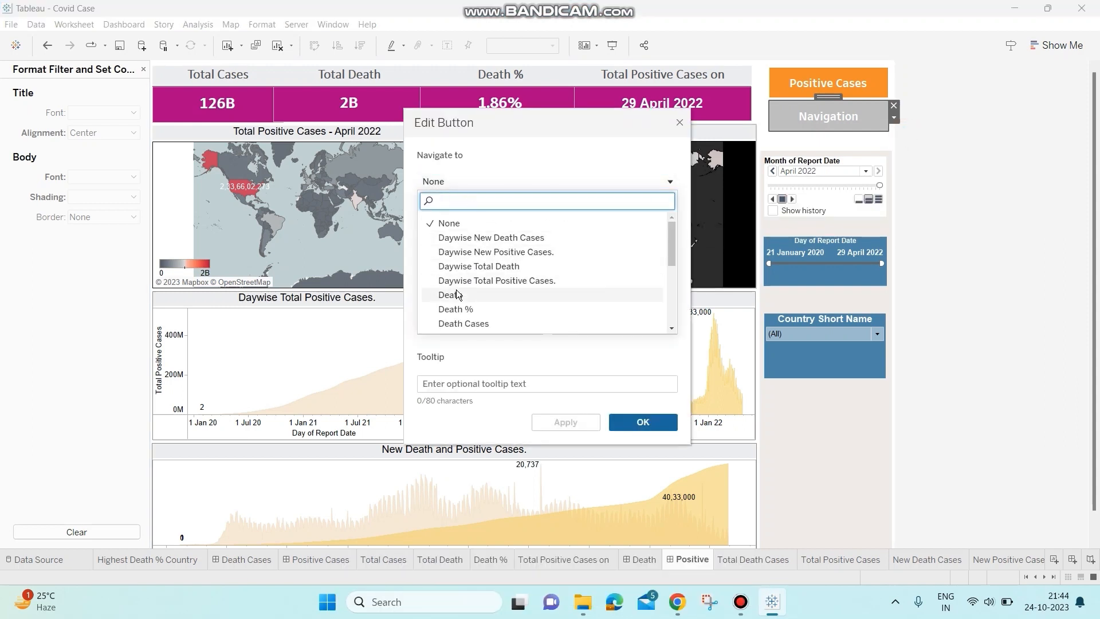
pyautogui.click(458, 296)
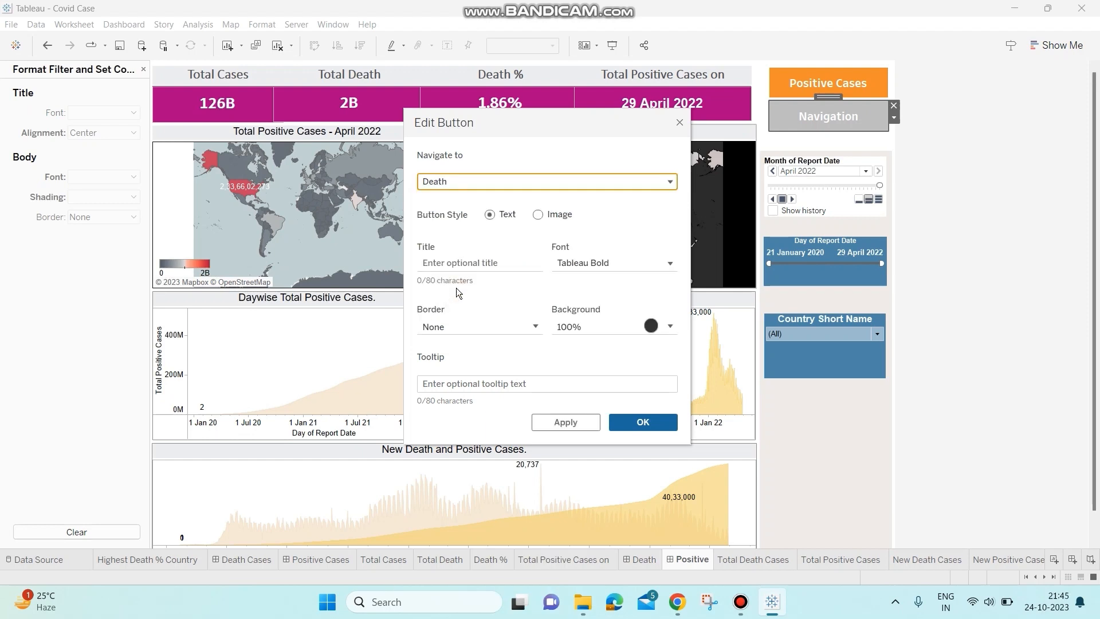
pyautogui.click(478, 263)
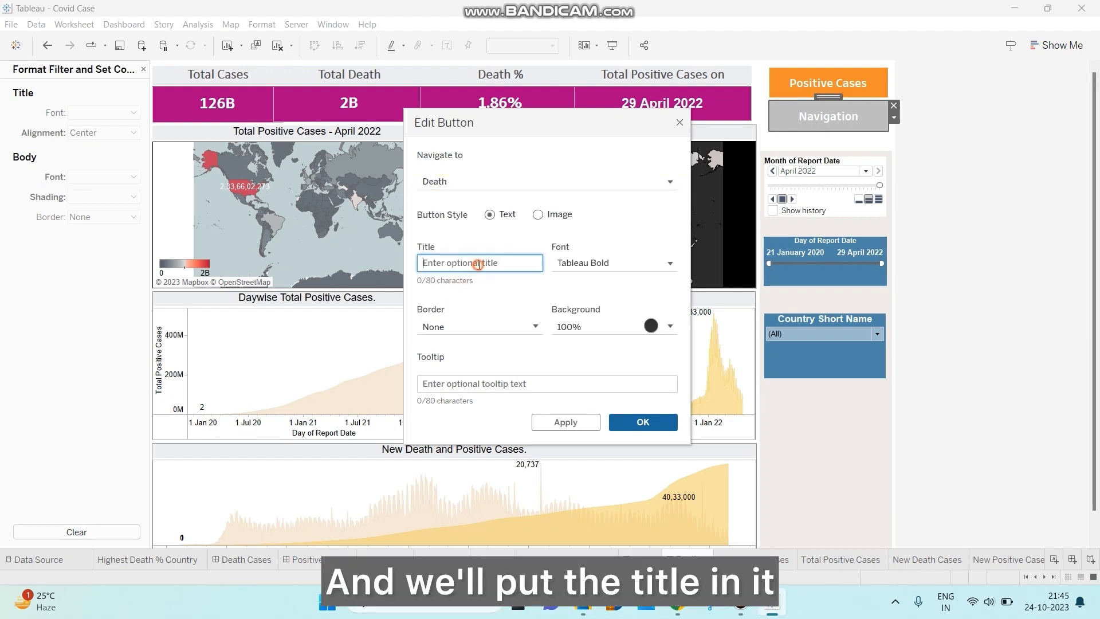
pyautogui.write('Death ')
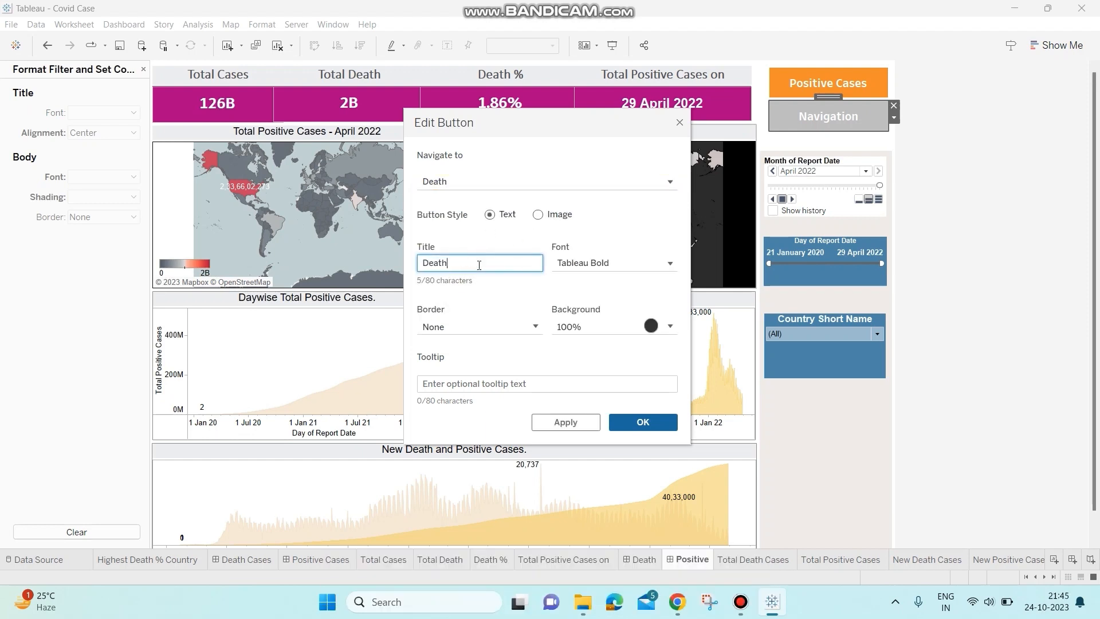
pyautogui.write('Cases')
# - Set the Death Cases button's background to dark grey and apply the button settings
pyautogui.click(671, 326)
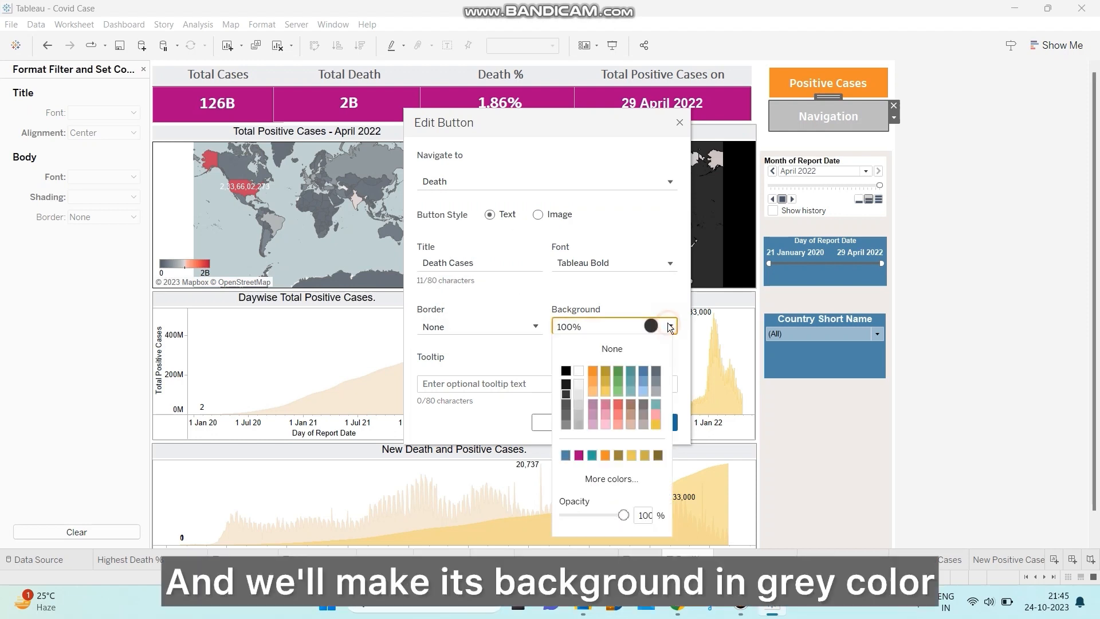
pyautogui.click(565, 415)
pyautogui.click(489, 382)
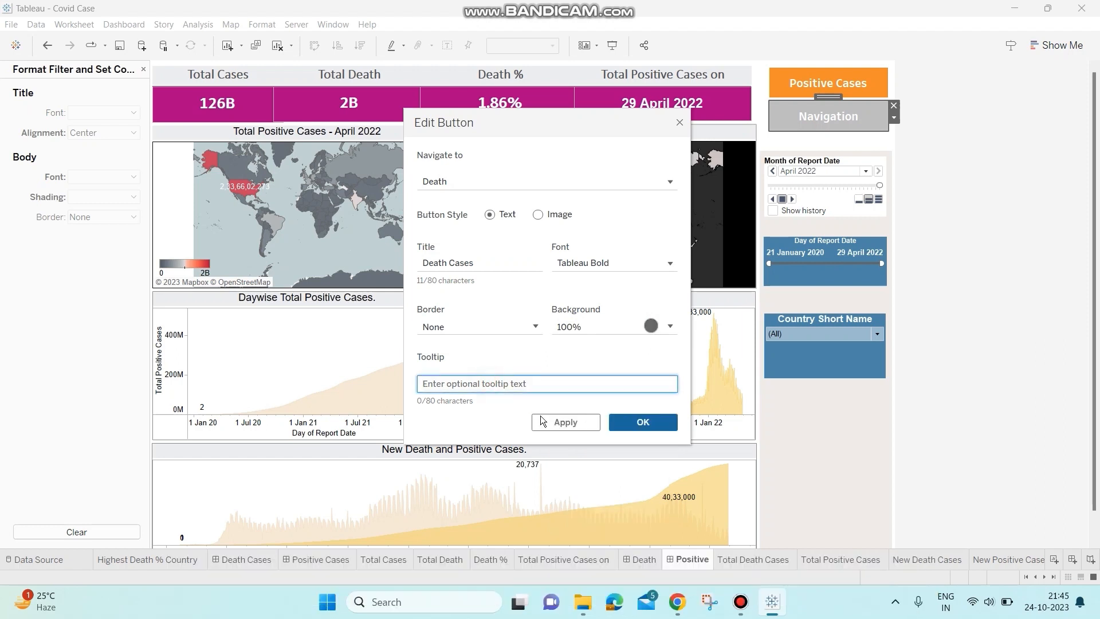
pyautogui.click(559, 421)
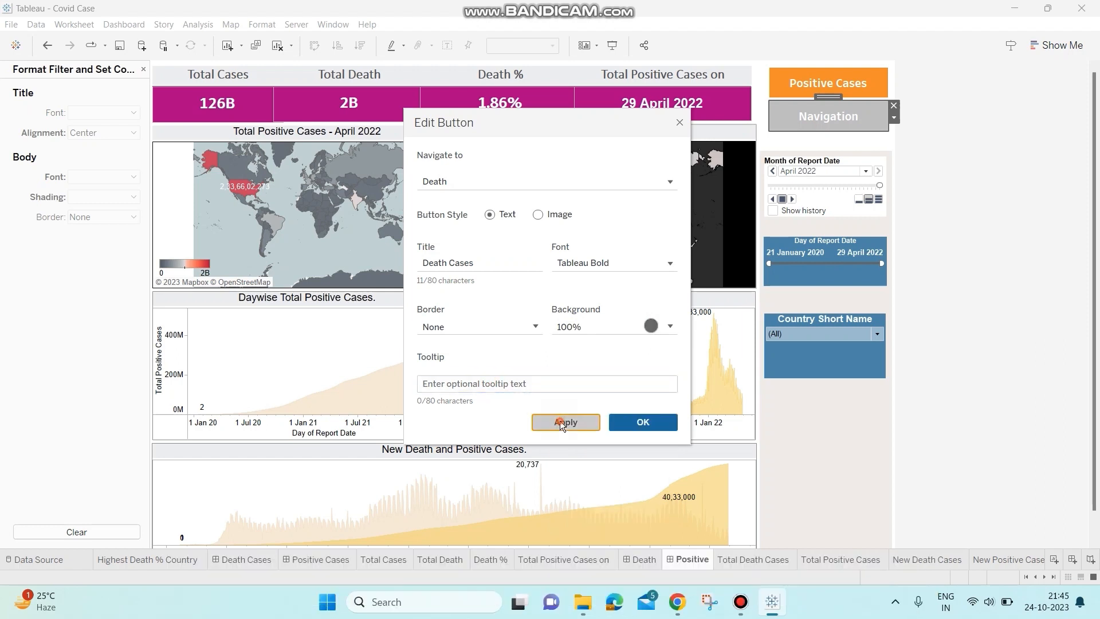
pyautogui.click(656, 422)
pyautogui.click(941, 307)
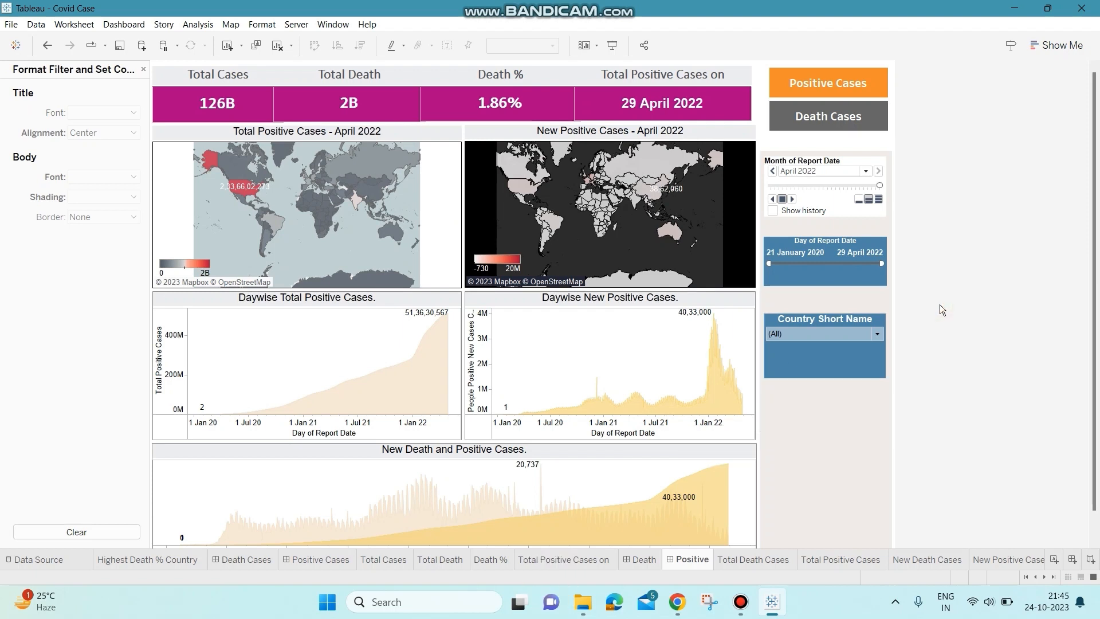
# - Test the Death Cases button by using it to navigate to the Death dashboard
pyautogui.click(863, 121)
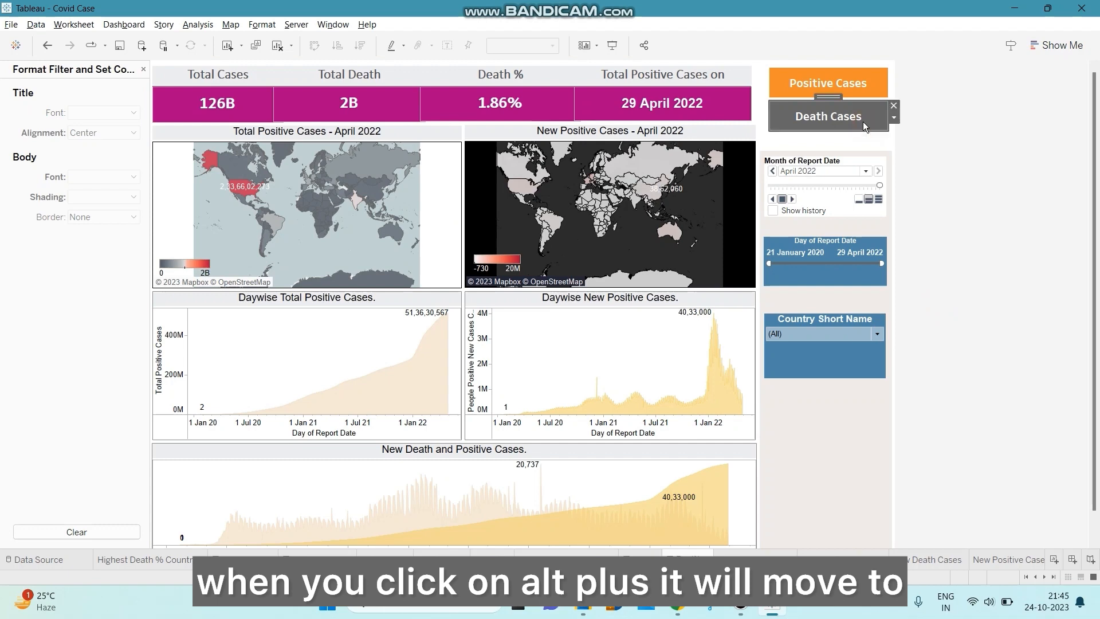
pyautogui.keyDown('alt'); pyautogui.click(863, 121); pyautogui.keyUp('alt')
pyautogui.click(908, 152)
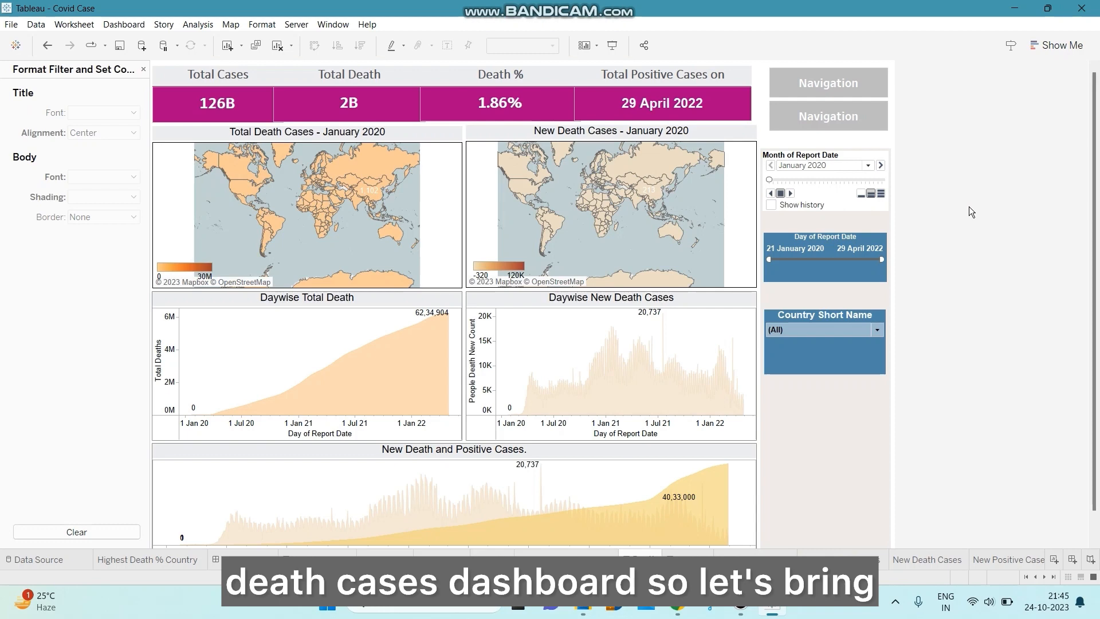
# - Copy the Positive Cases button from the Positive dashboard and paste it onto the Death dashboard
pyautogui.click(687, 564)
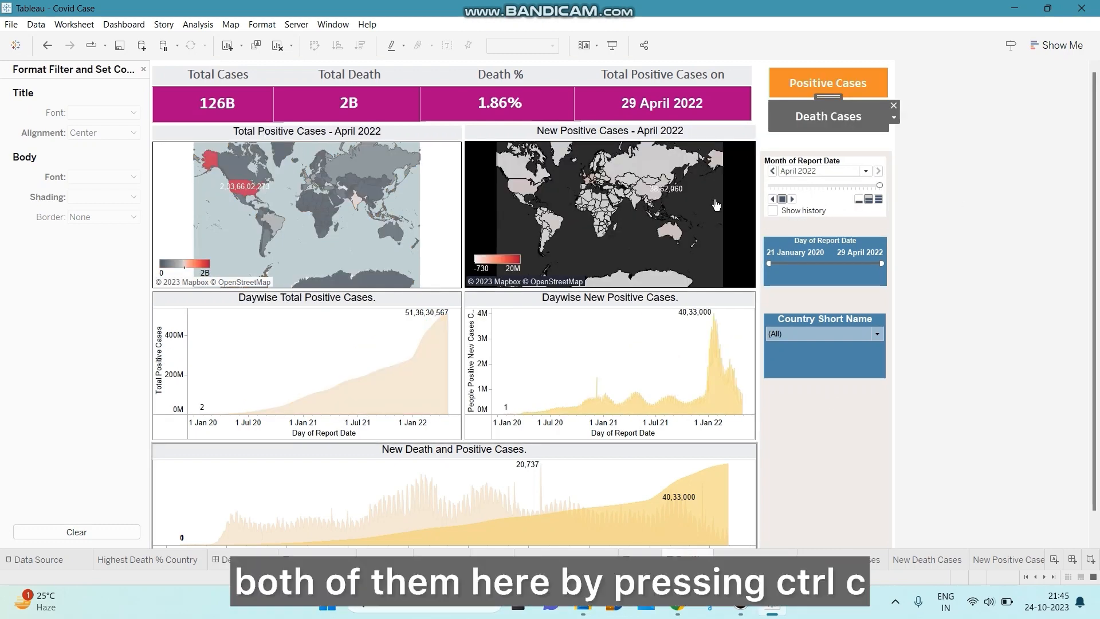
pyautogui.click(833, 80)
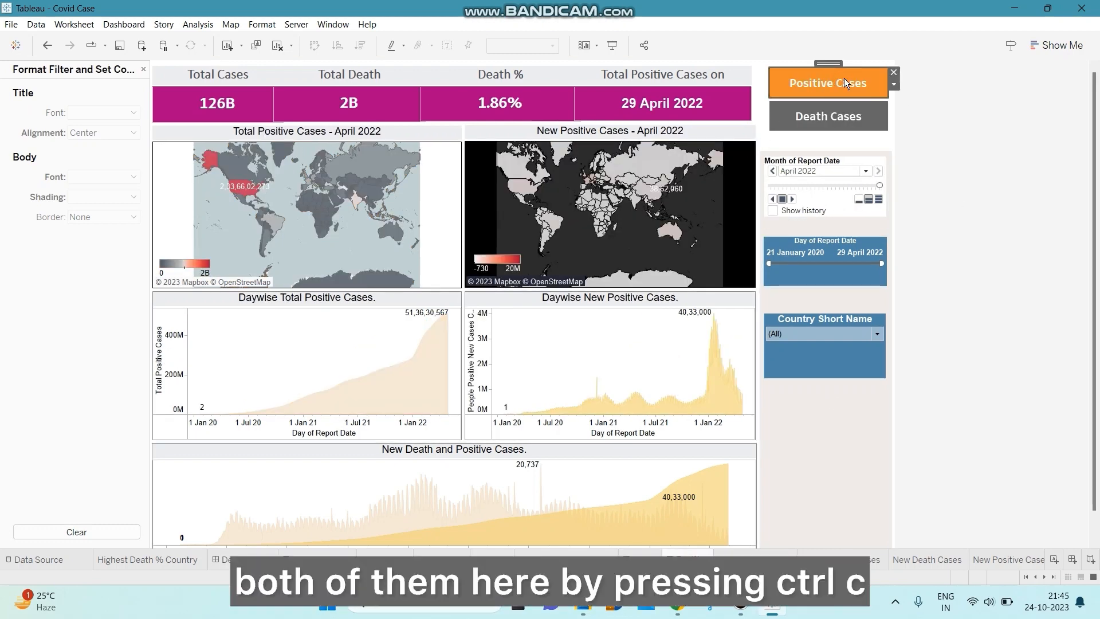
pyautogui.click(648, 555)
pyautogui.hotkey('ctrl', 'v')
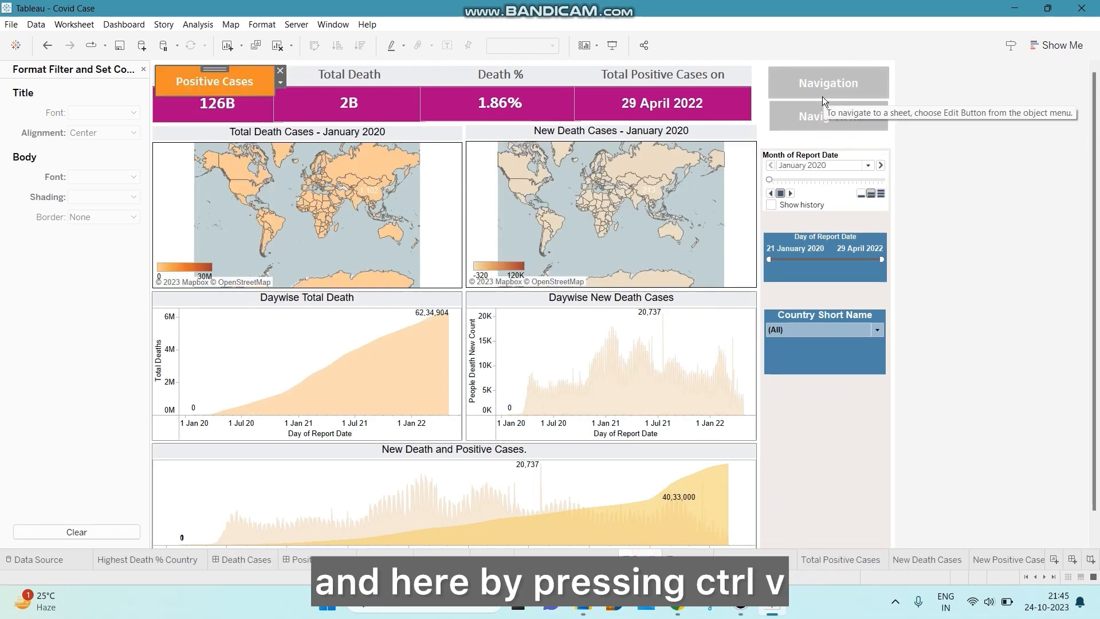
# - Remove the upper blank navigation button on the Death dashboard and move the pasted Positive Cases button into its place
pyautogui.click(862, 73)
pyautogui.click(893, 74)
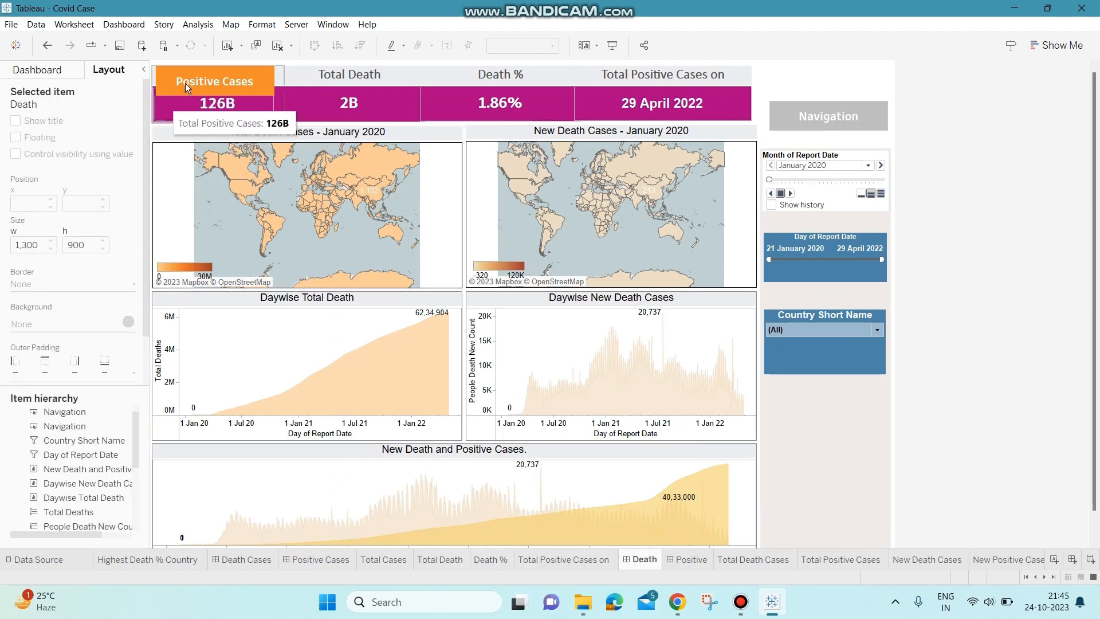
pyautogui.click(211, 71)
pyautogui.moveTo(211, 68); pyautogui.dragTo(825, 67)
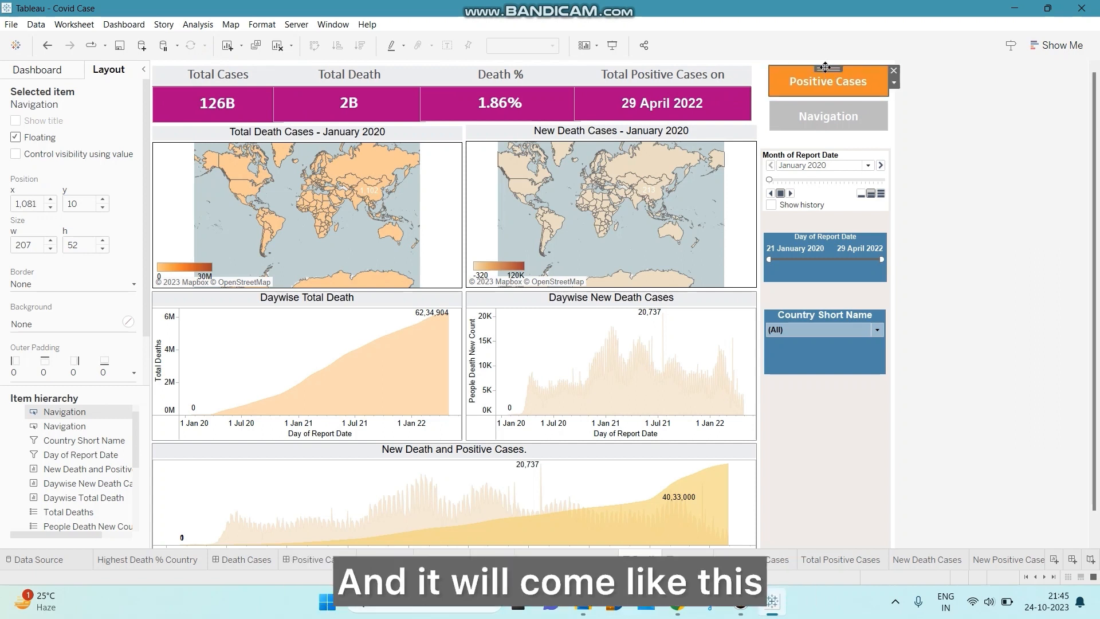
# - Copy the Death Cases button from the Positive dashboard and paste it onto the Death dashboard
pyautogui.click(851, 112)
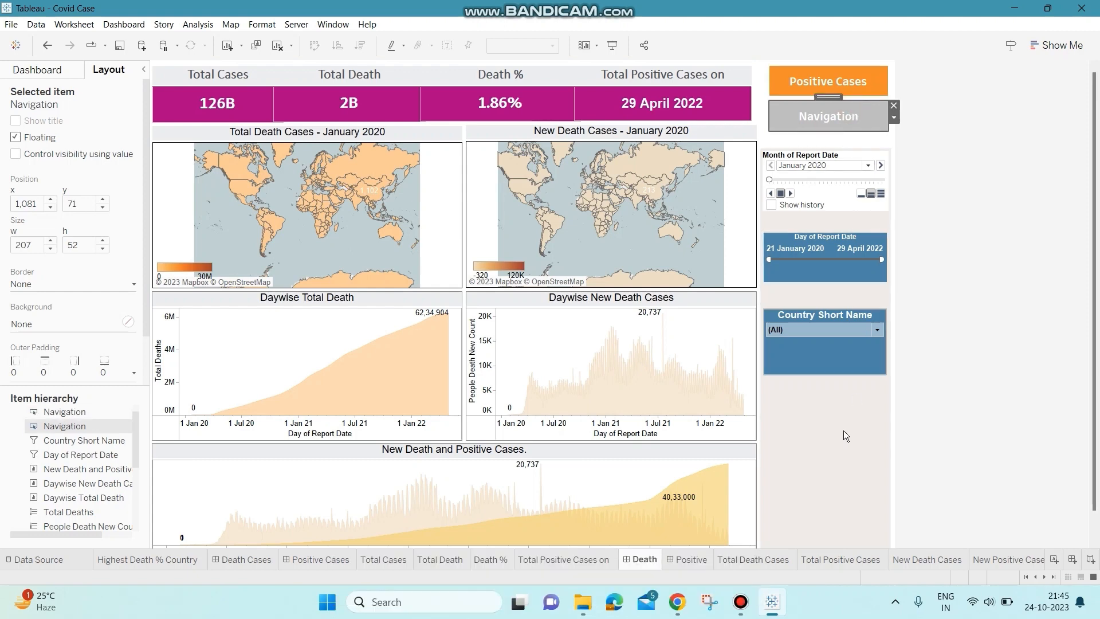
pyautogui.click(683, 561)
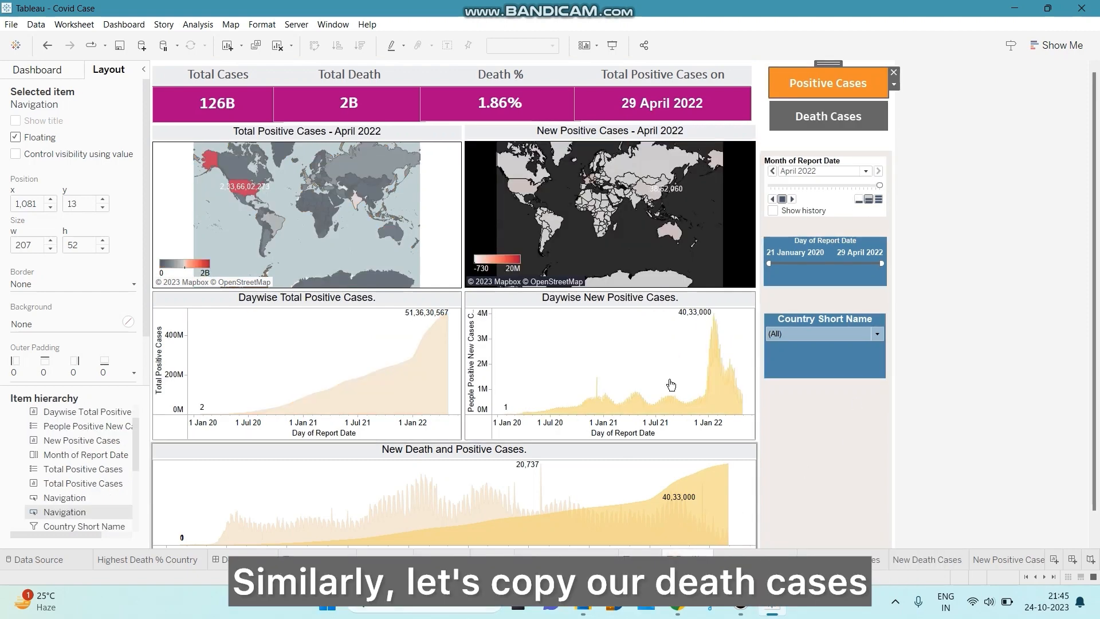
pyautogui.click(866, 114)
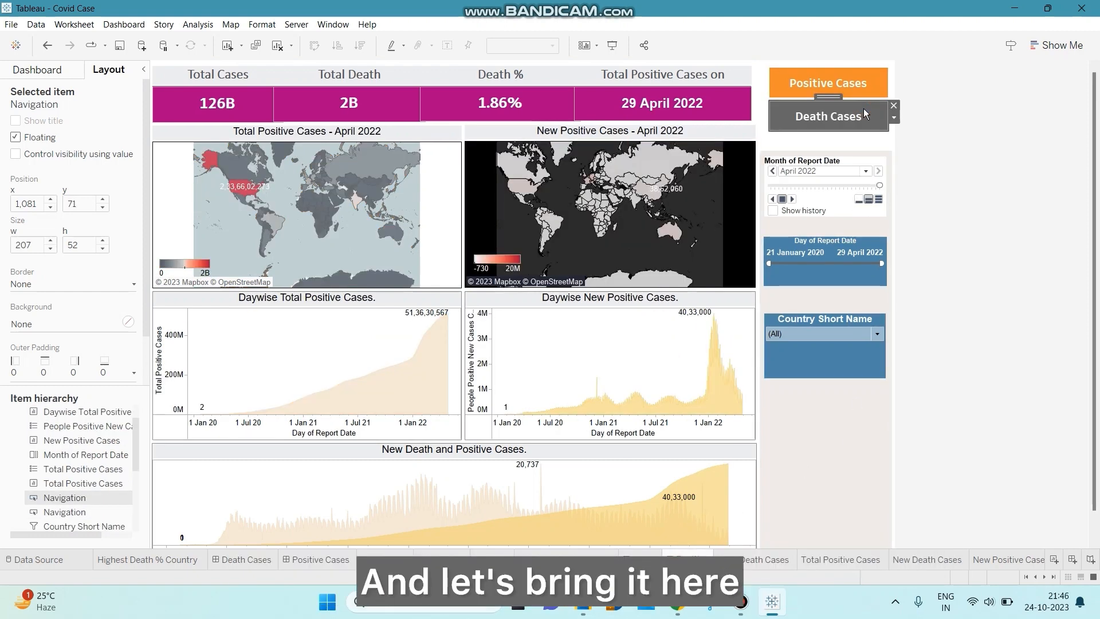
pyautogui.click(639, 559)
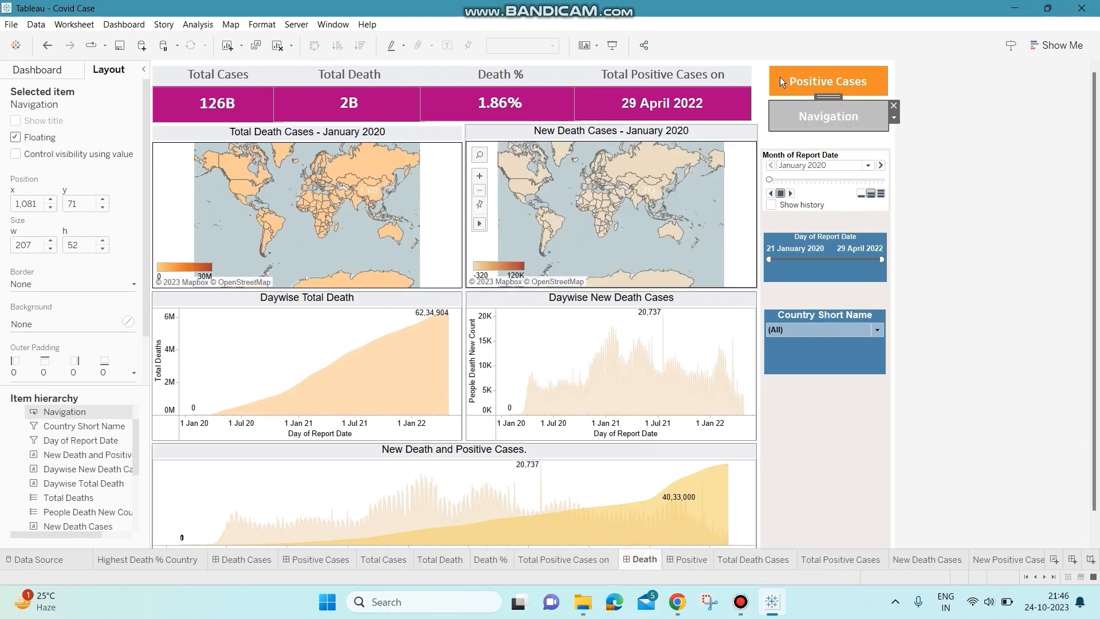
pyautogui.hotkey('ctrl', 'v')
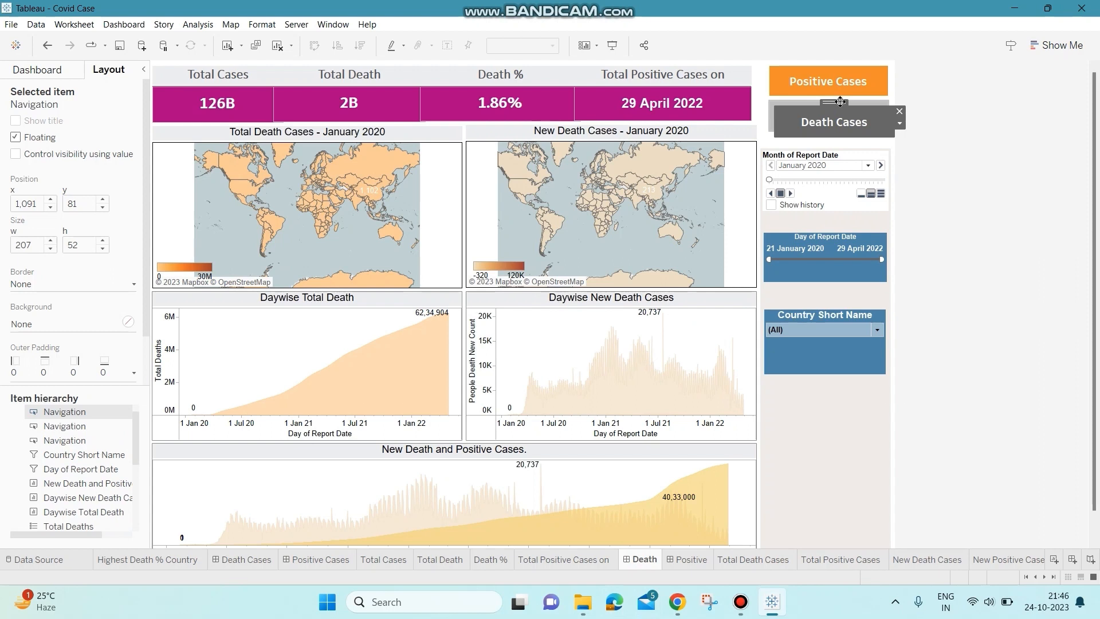
# - Remove the remaining blank navigation button and position the pasted Death Cases button directly below Positive Cases
pyautogui.moveTo(840, 102)
pyautogui.mouseDown()
pyautogui.moveTo(871, 105)
pyautogui.moveTo(803, 108)
pyautogui.moveTo(827, 97)
pyautogui.mouseUp()
pyautogui.click(893, 106)
pyautogui.click(811, 118)
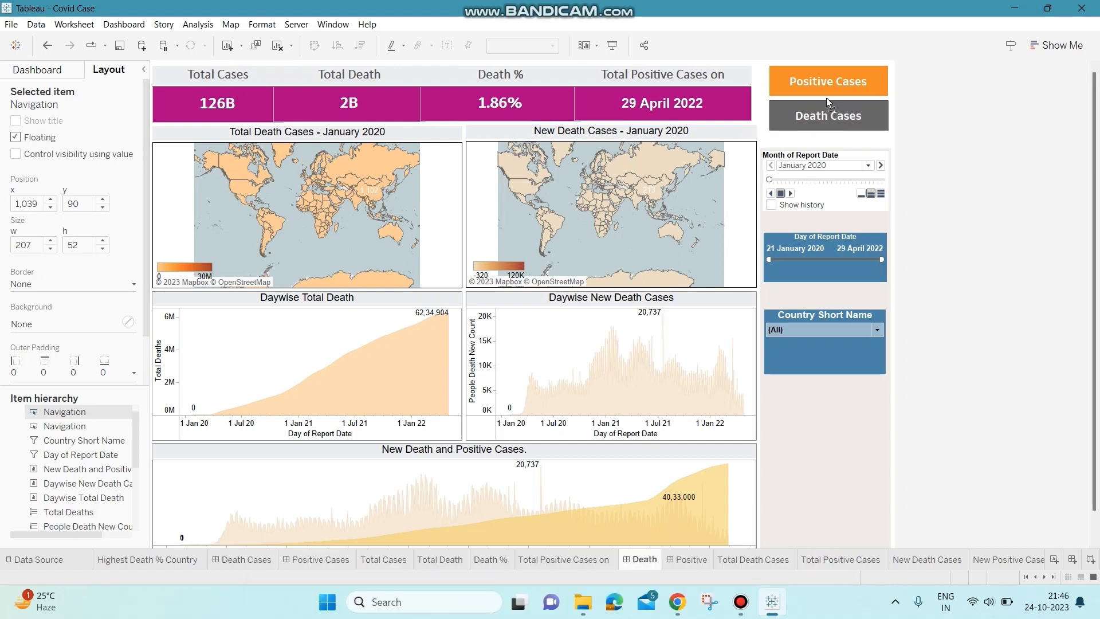
pyautogui.click(826, 97)
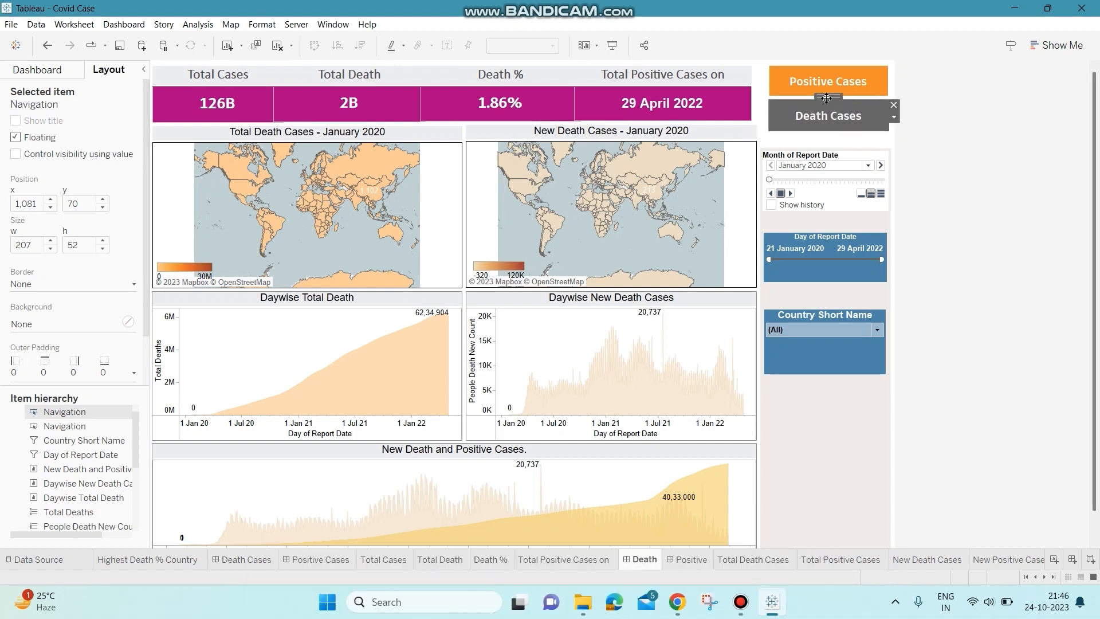
# - Set the background of the Death Cases button on the Death dashboard to orange
pyautogui.click(893, 116)
pyautogui.click(933, 133)
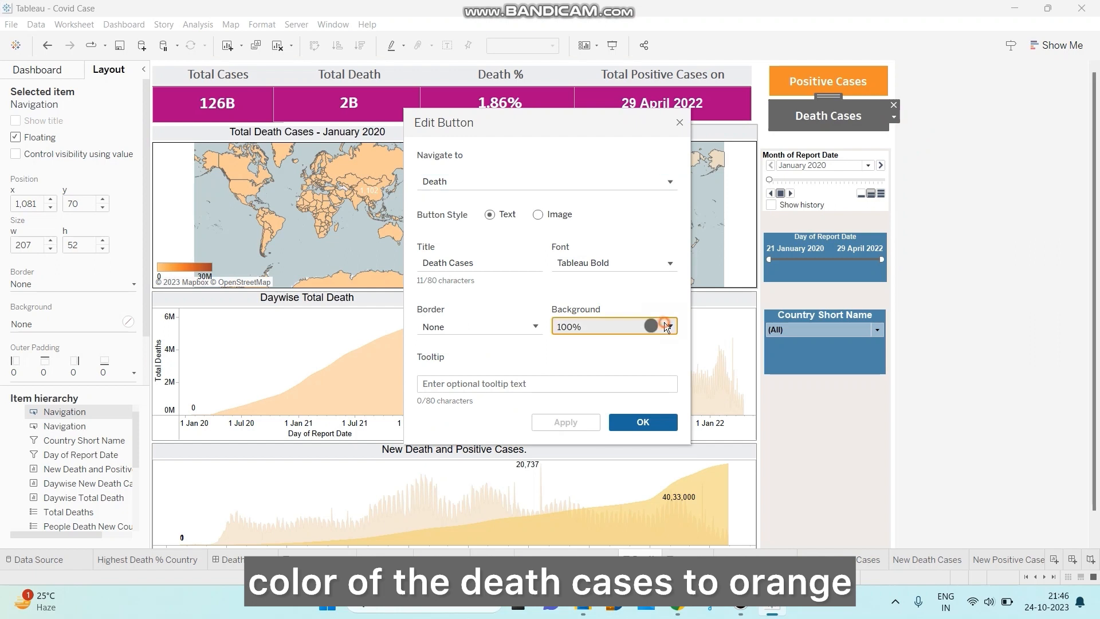
pyautogui.click(663, 324)
pyautogui.click(593, 371)
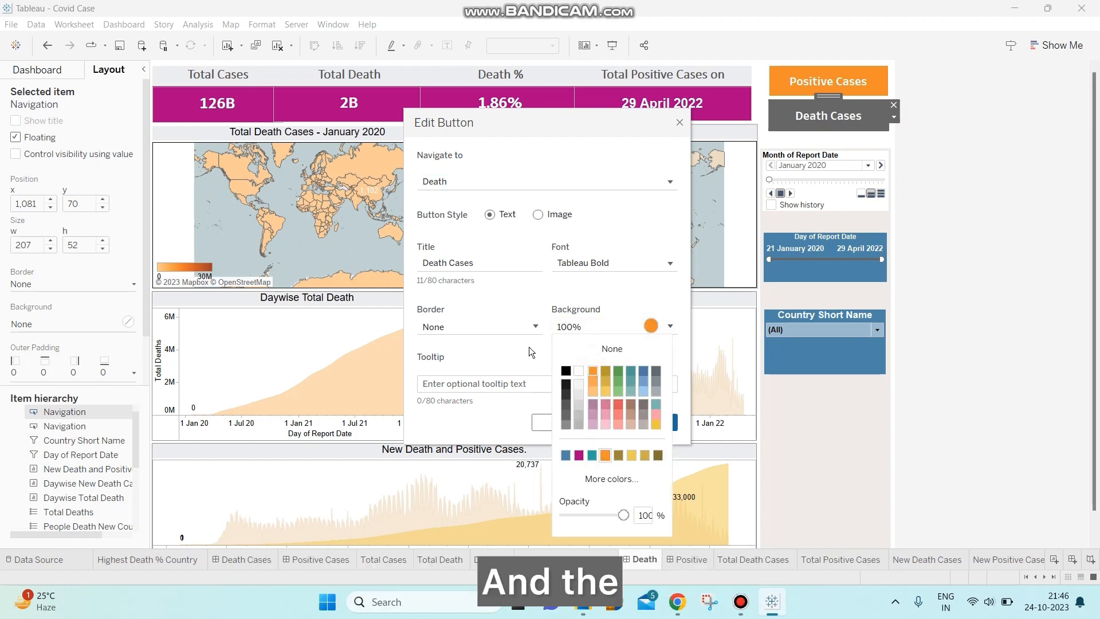
pyautogui.click(521, 345)
pyautogui.click(617, 423)
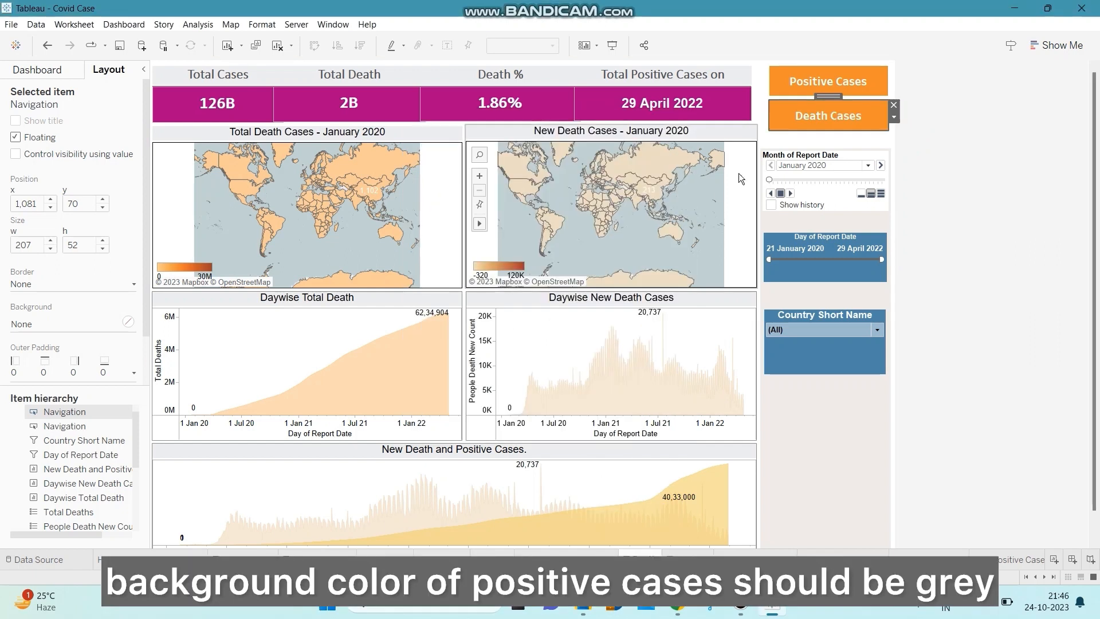
# - Set the background of the Positive Cases button on the Death dashboard to dark grey and apply the change
pyautogui.click(864, 70)
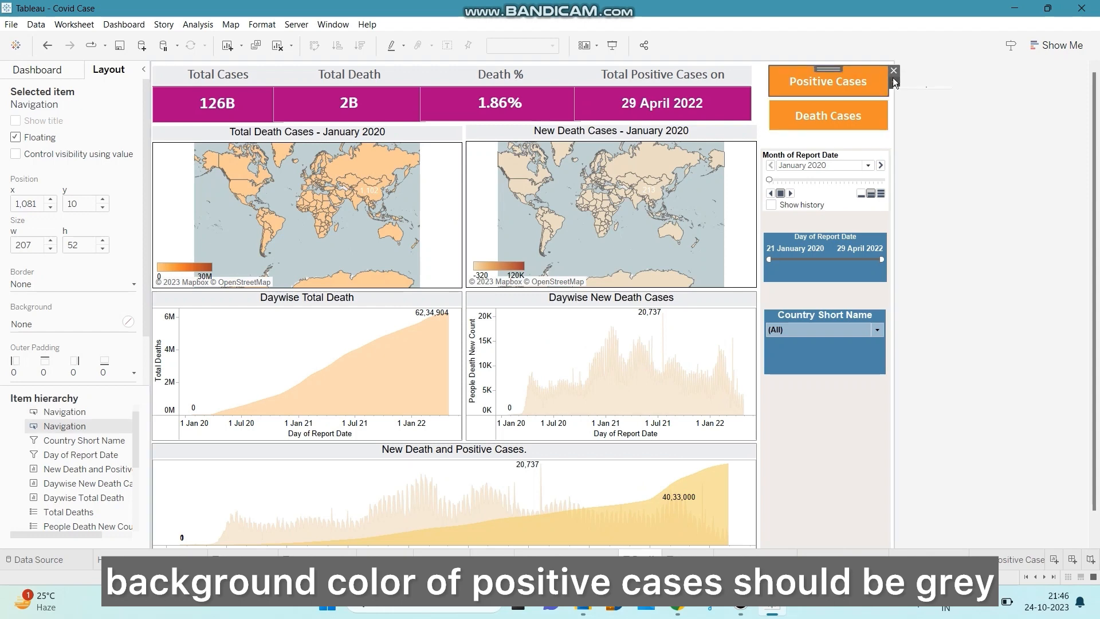
pyautogui.click(894, 82)
pyautogui.click(902, 98)
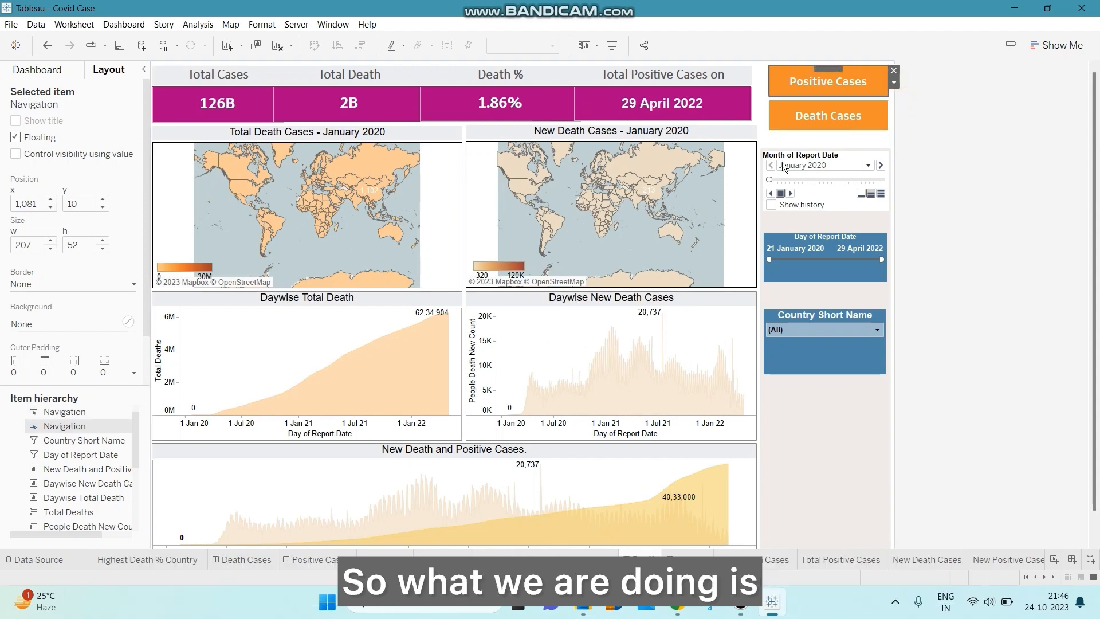
pyautogui.click(666, 325)
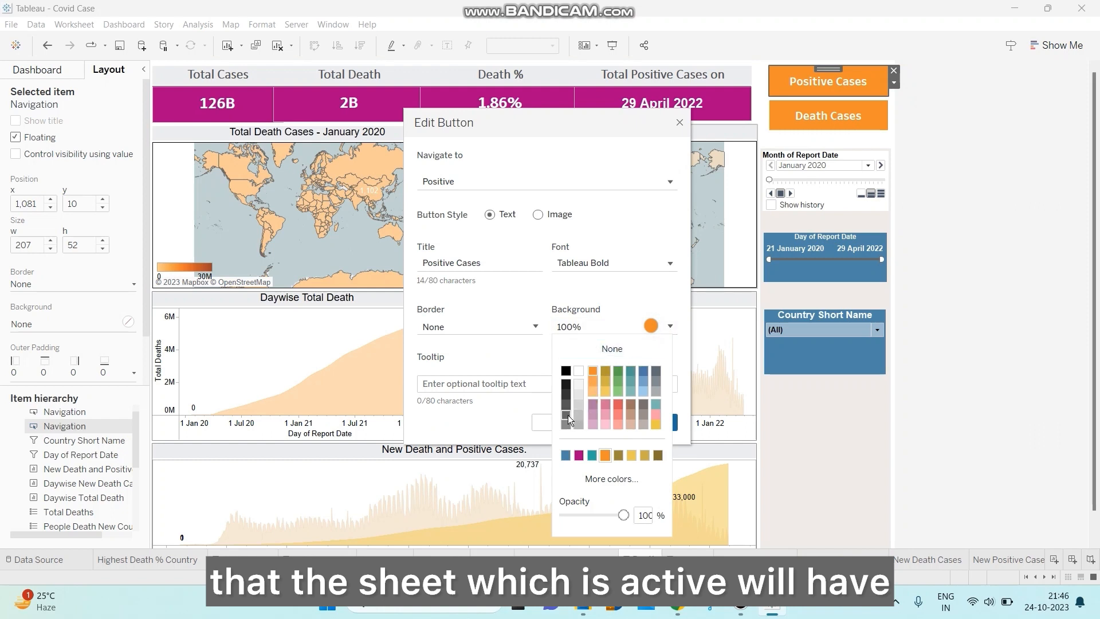
pyautogui.click(566, 415)
pyautogui.click(542, 361)
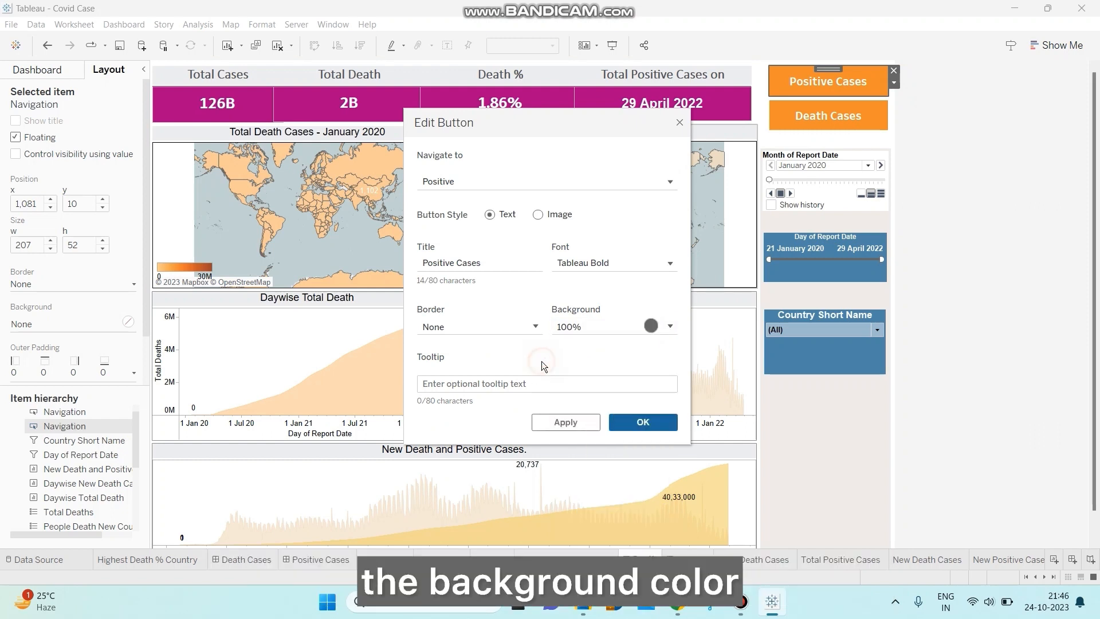
pyautogui.click(578, 425)
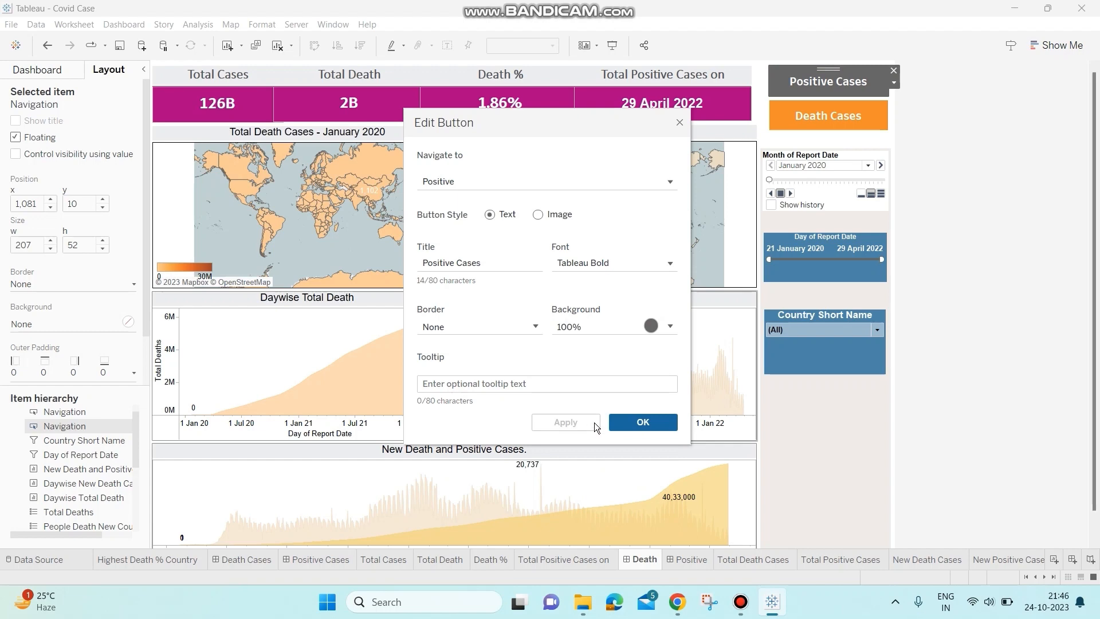
pyautogui.click(643, 422)
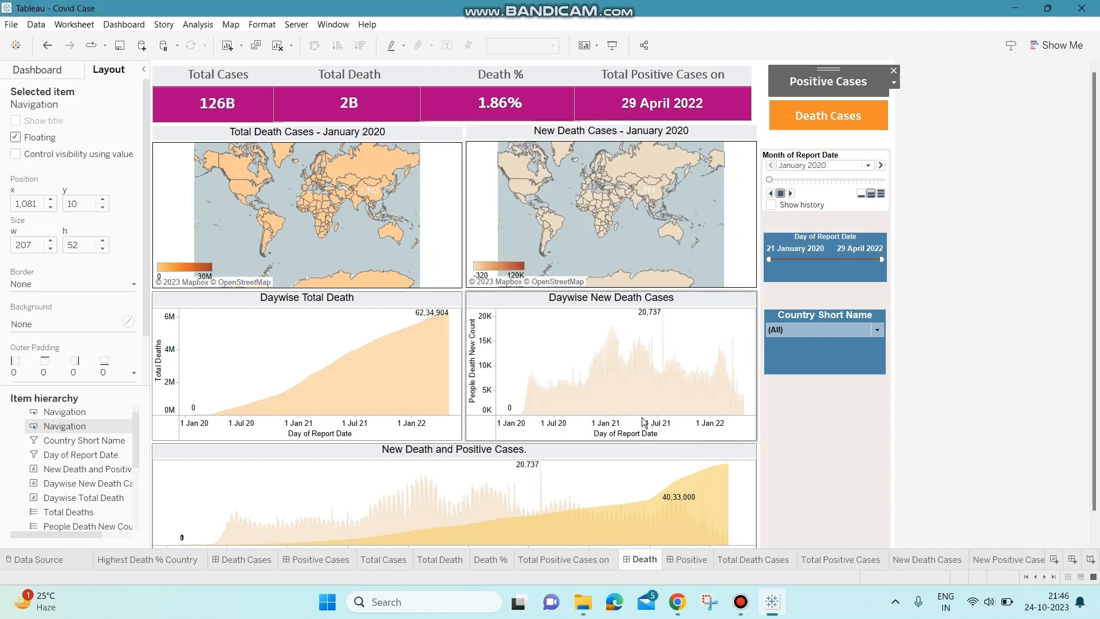
# - Compare the navigation button colours on the Positive and Death dashboards
pyautogui.click(687, 559)
pyautogui.click(952, 170)
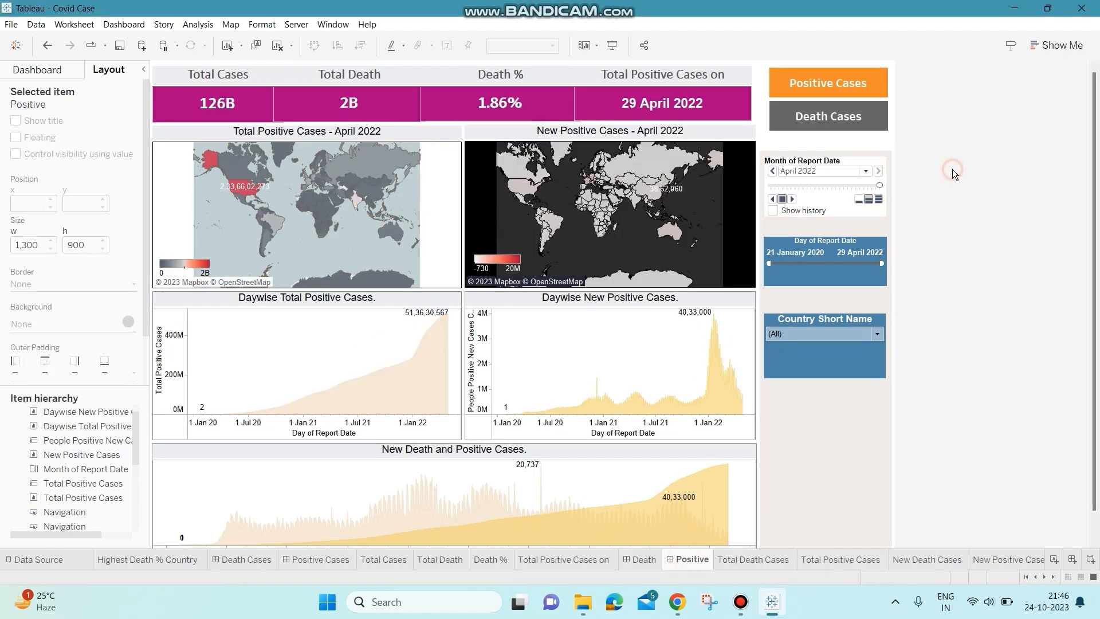
pyautogui.click(640, 559)
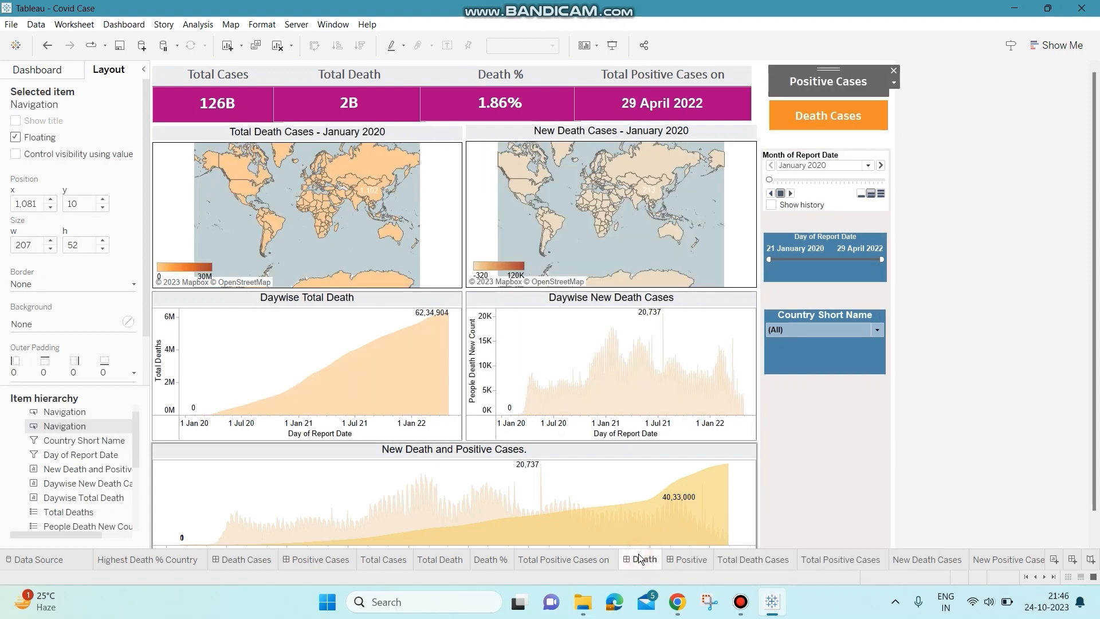
# - Show the Positive dashboard in presentation mode and play its Month of Report Date animation forward
pyautogui.click(685, 559)
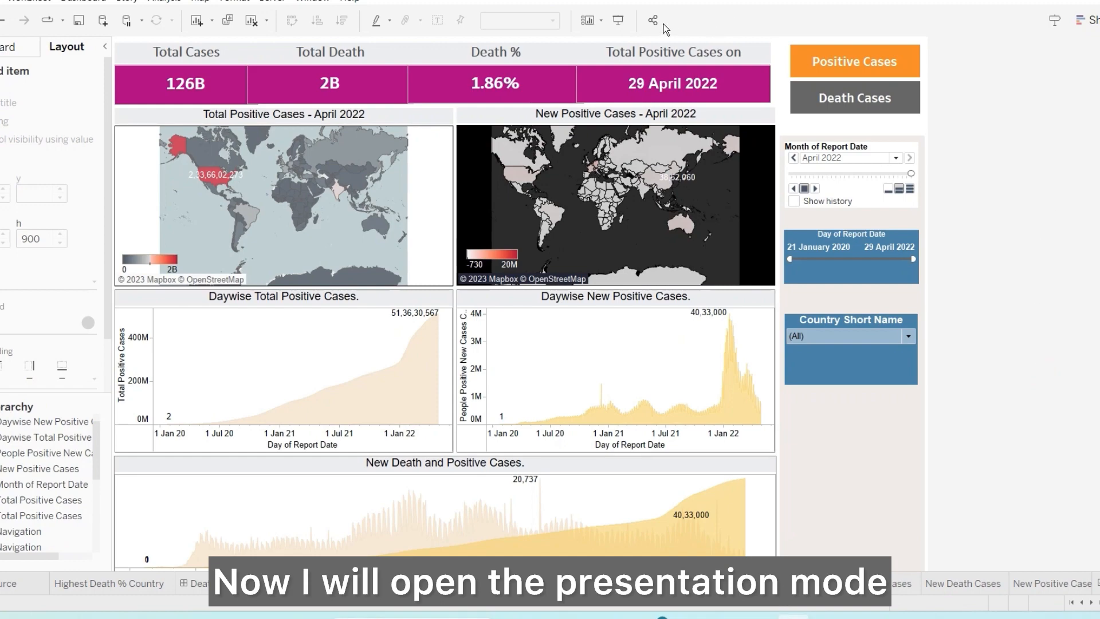
pyautogui.click(625, 22)
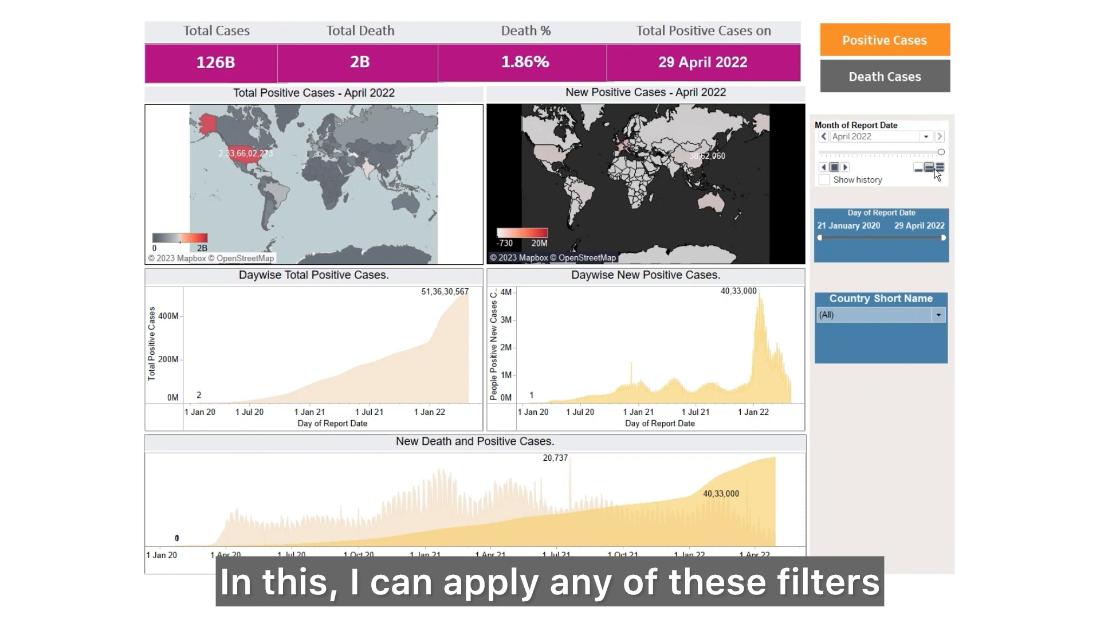
pyautogui.click(844, 167)
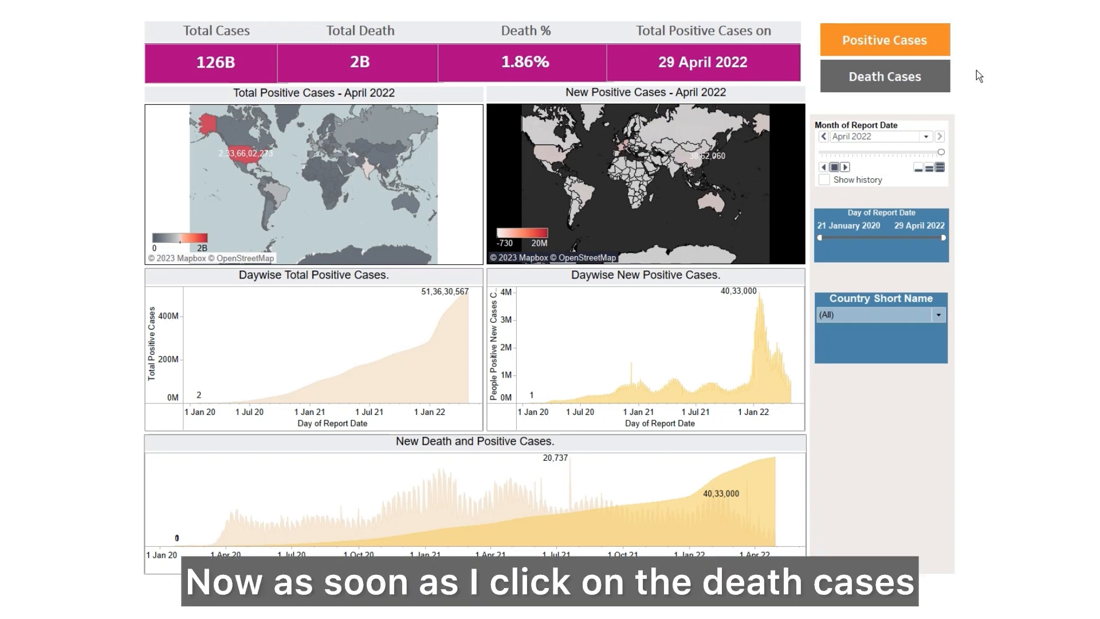
# - Navigate to the Death dashboard with its navigation button and play the Month of Report Date animation through to April 2022
pyautogui.click(910, 80)
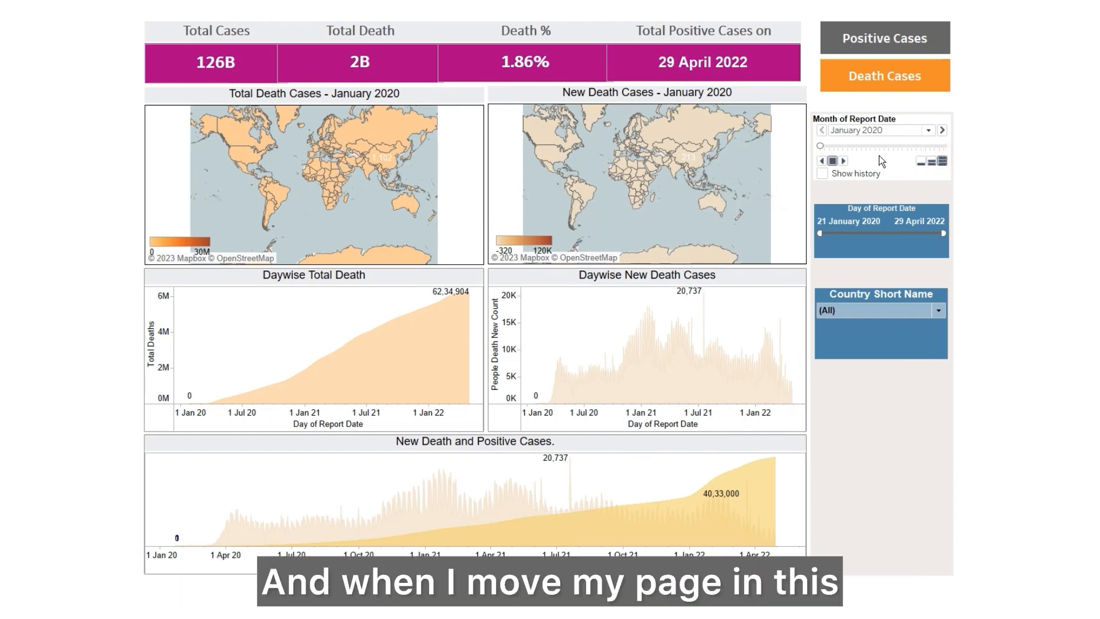
pyautogui.click(844, 161)
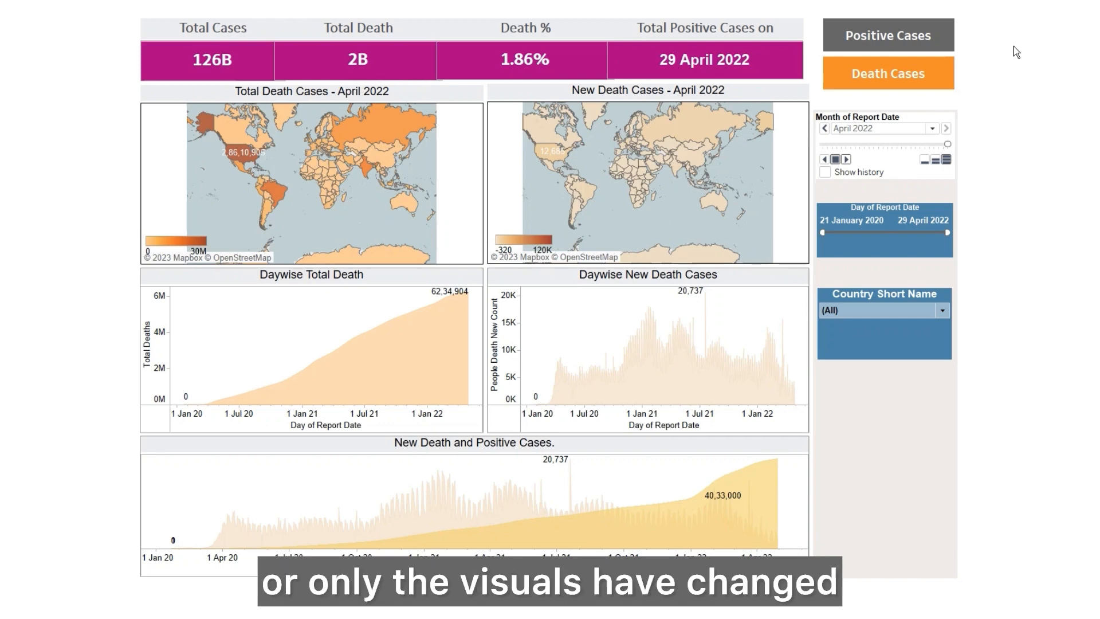
# - Test the Positive Cases and Death Cases navigation buttons by switching repeatedly between both dashboards, ending on Death
pyautogui.click(902, 37)
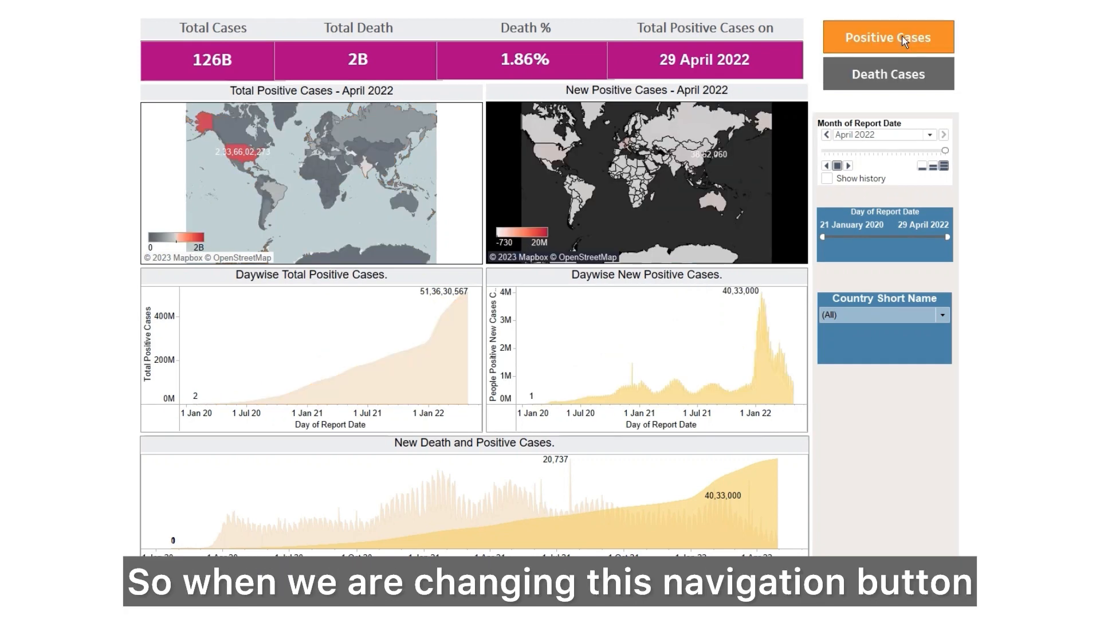
pyautogui.click(908, 75)
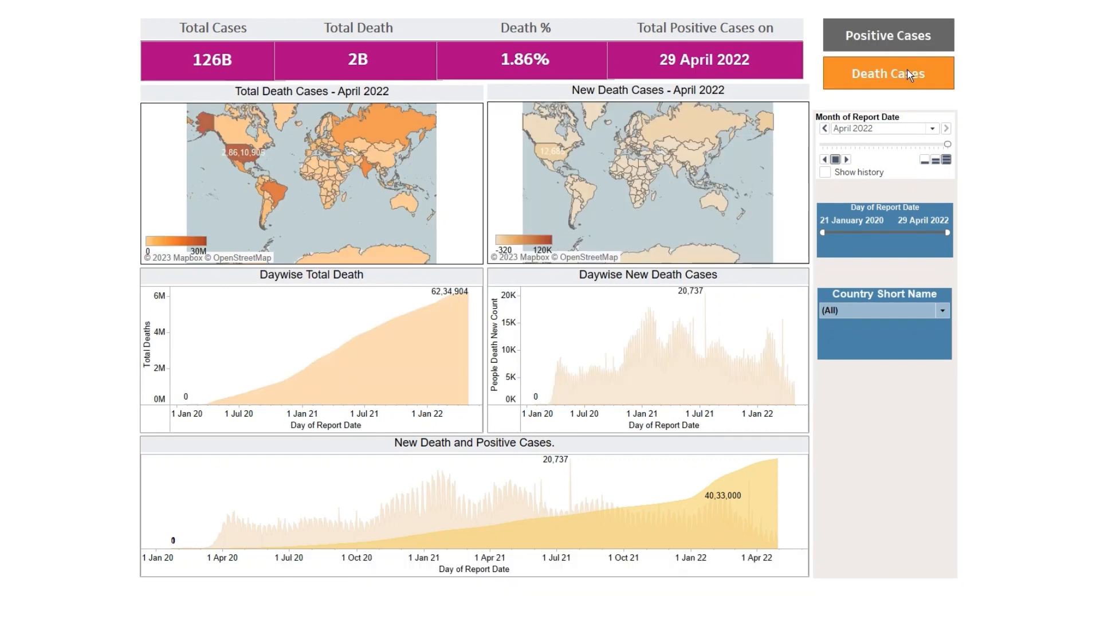
pyautogui.click(898, 36)
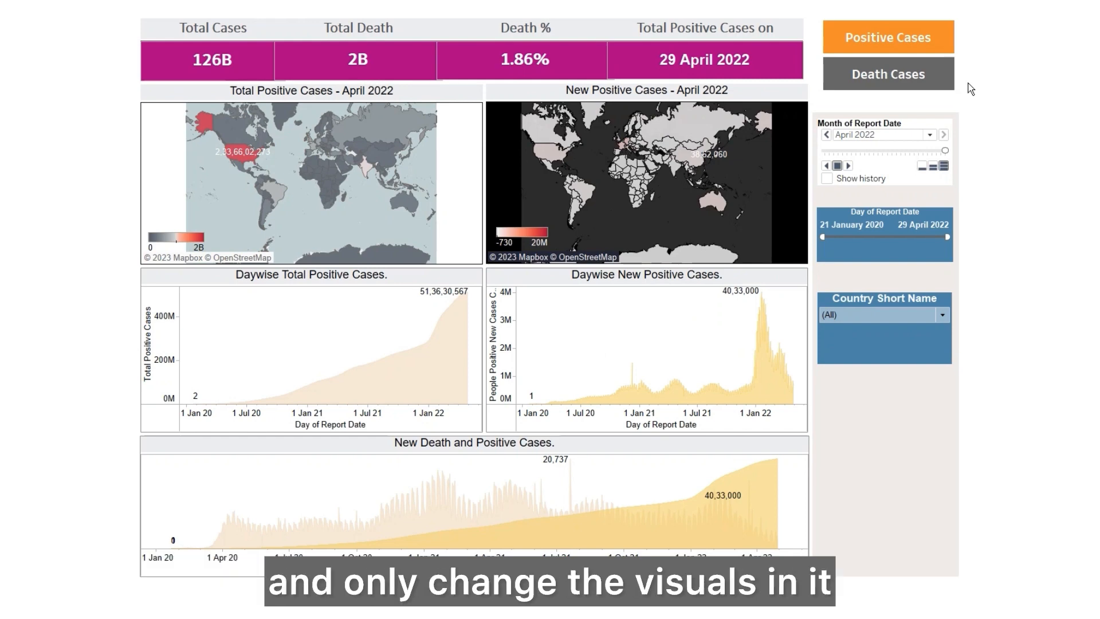
pyautogui.click(903, 64)
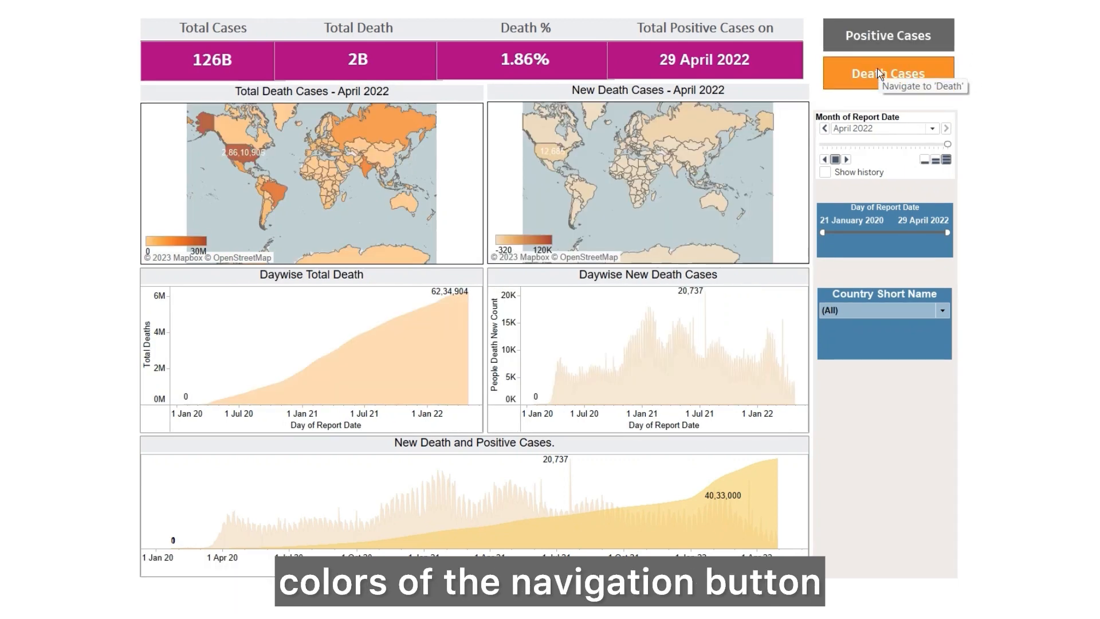
pyautogui.click(901, 36)
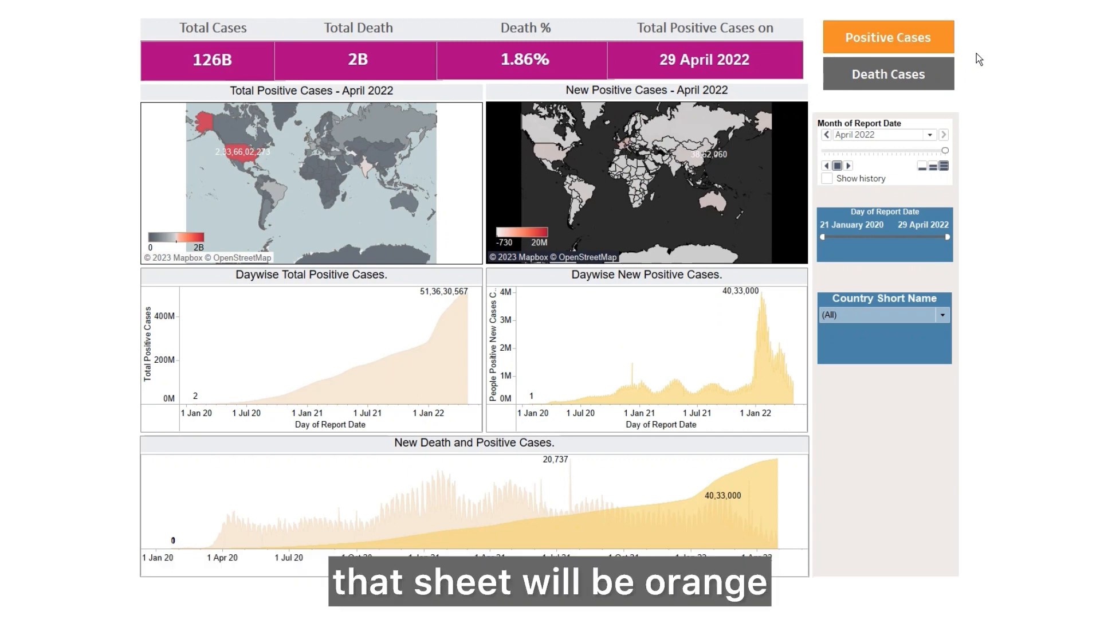
pyautogui.click(923, 64)
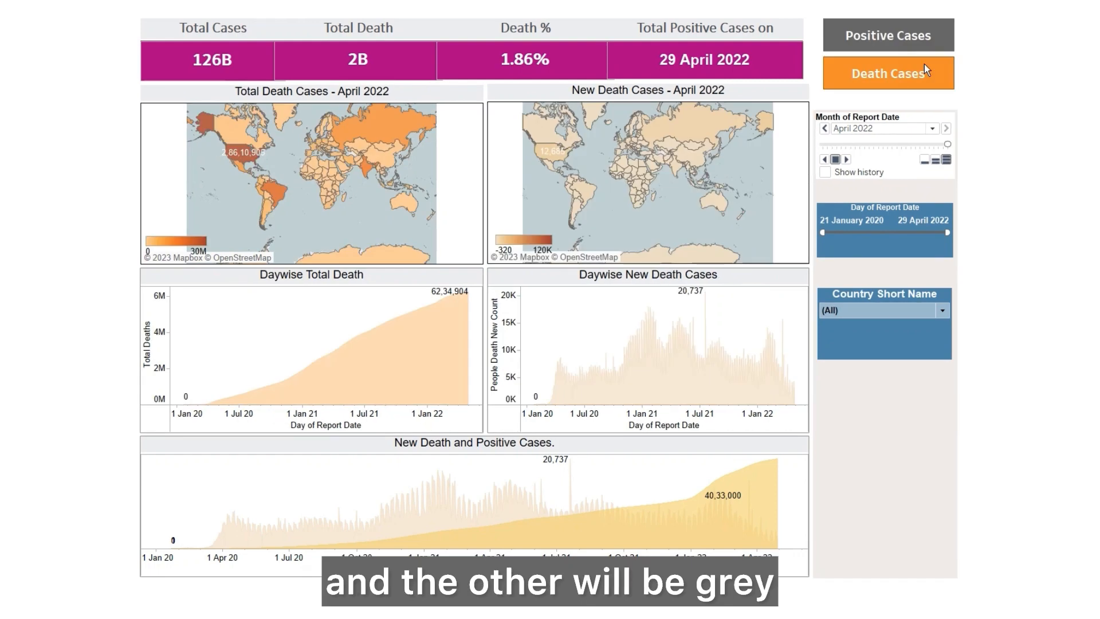